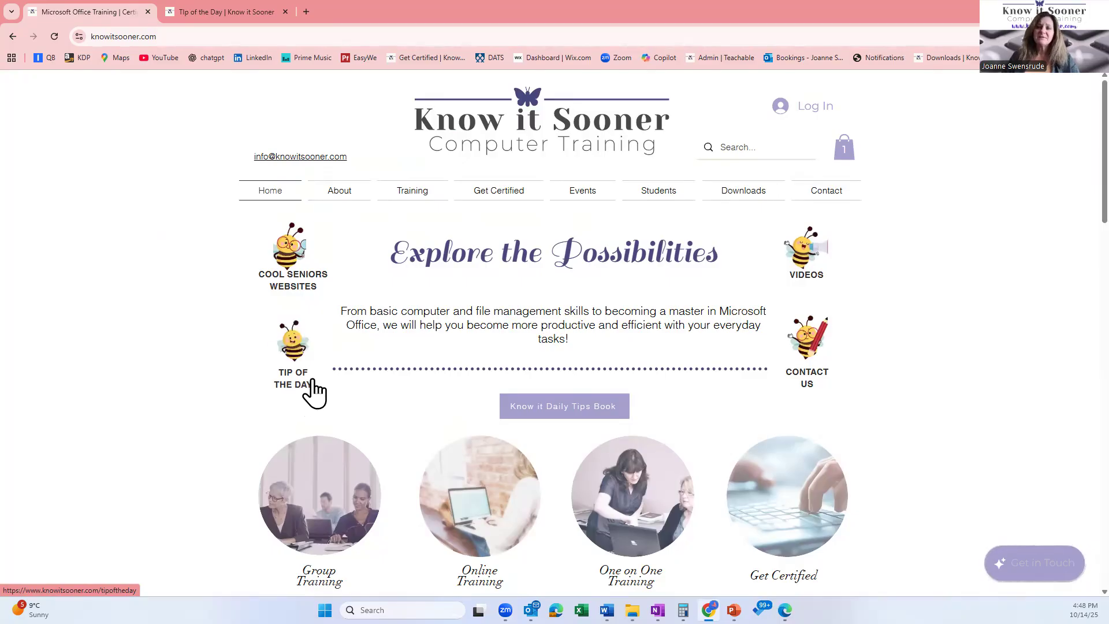
Open the website's Tip of the Day page, read through today's tip, and return to the home page
click(290, 346)
scroll(245, 413, down, 3)
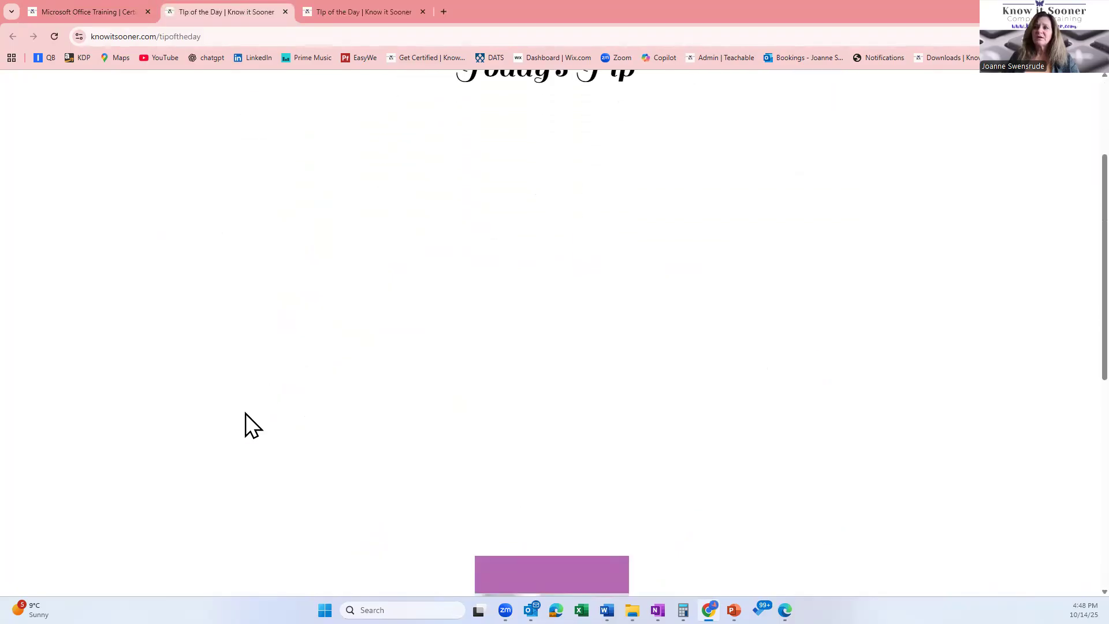
scroll(245, 411, down, 2)
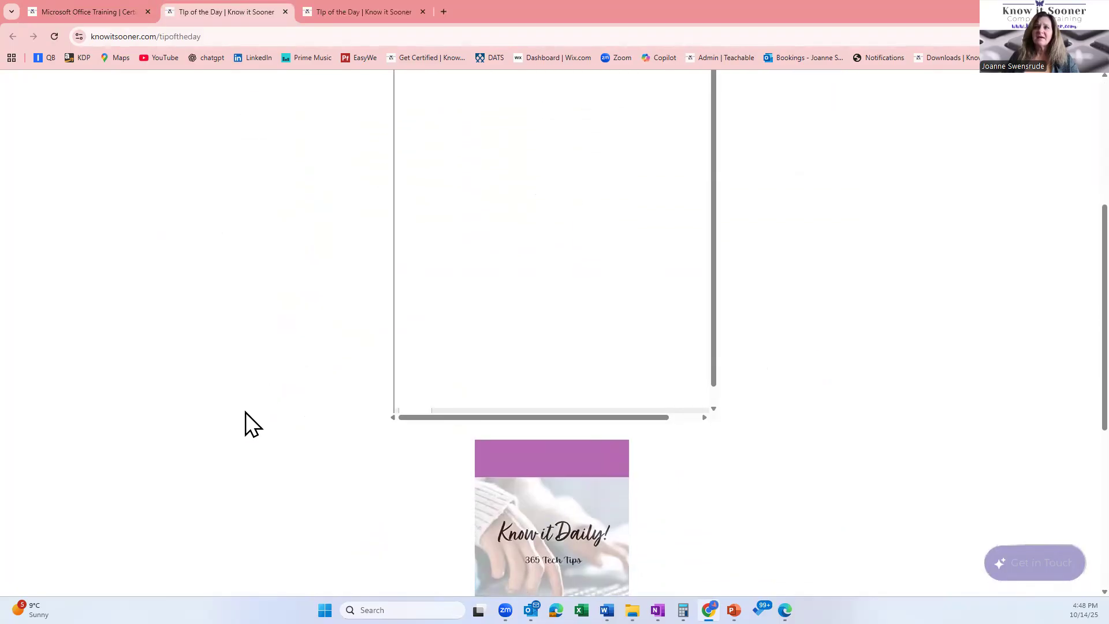
scroll(245, 411, down, 1)
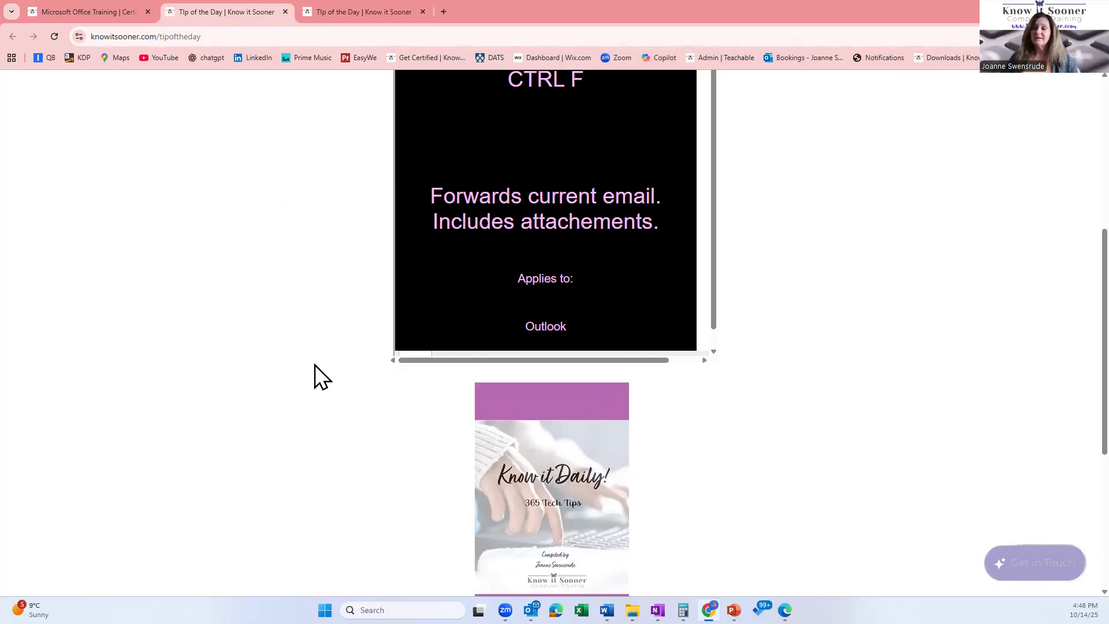
scroll(315, 363, down, 4)
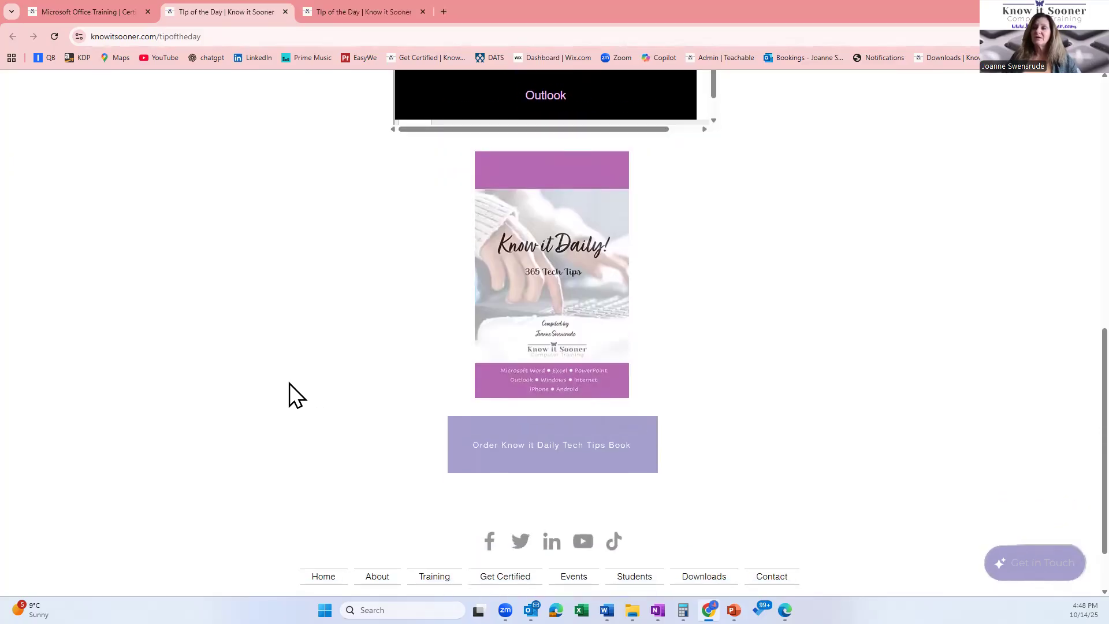
scroll(321, 359, up, 10)
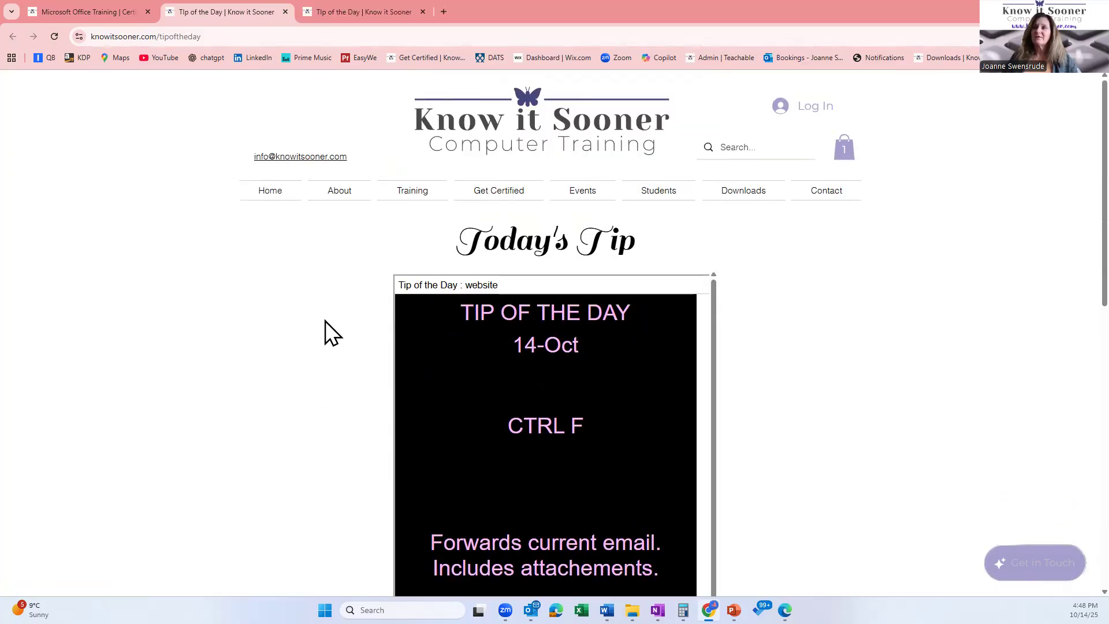
click(267, 191)
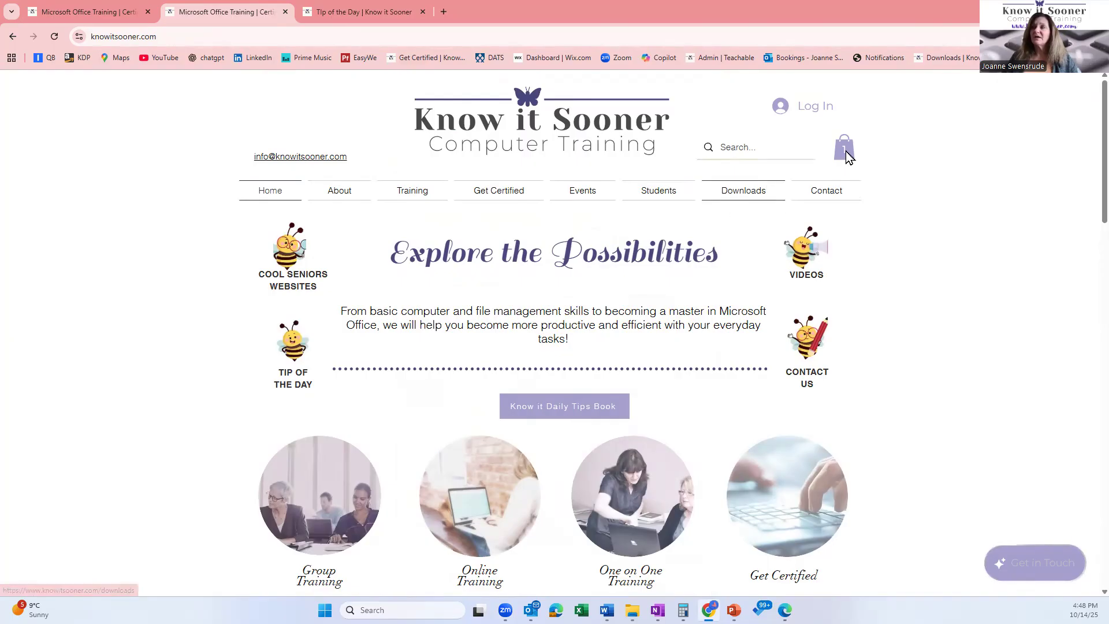
Switch to Word and bring up the document Microsoft word features.docx
key(alt+Tab)
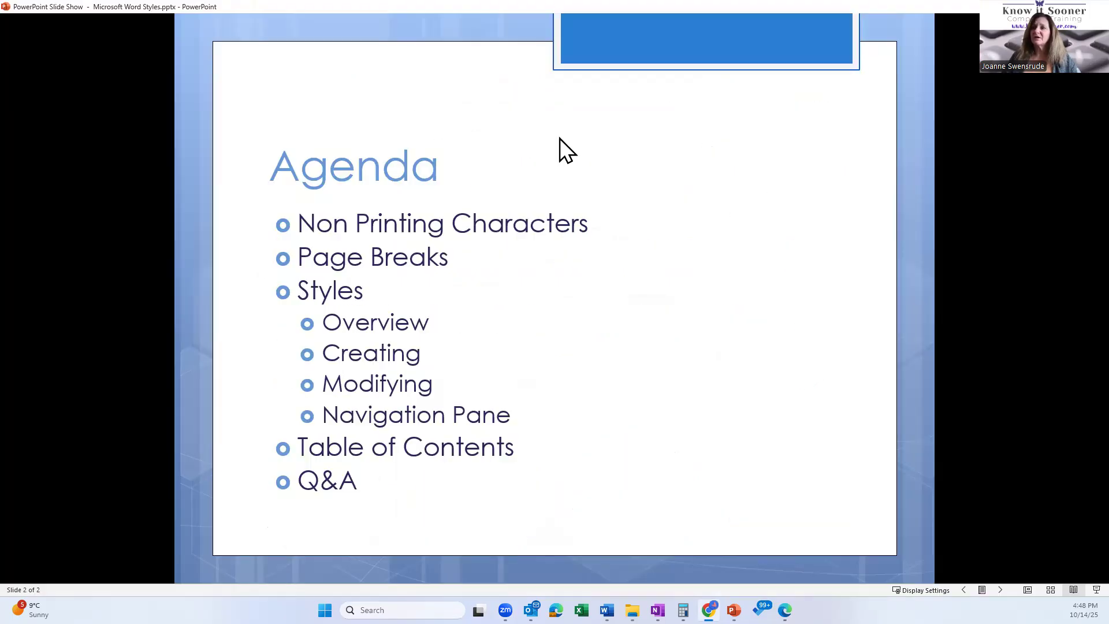
mouse_move(607, 610)
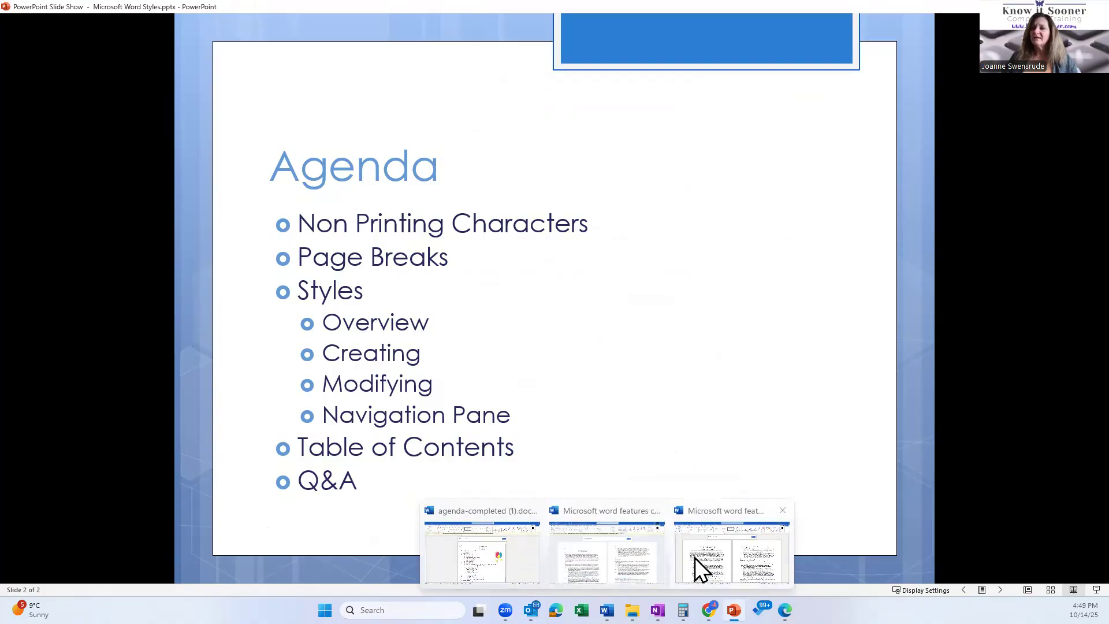
click(646, 560)
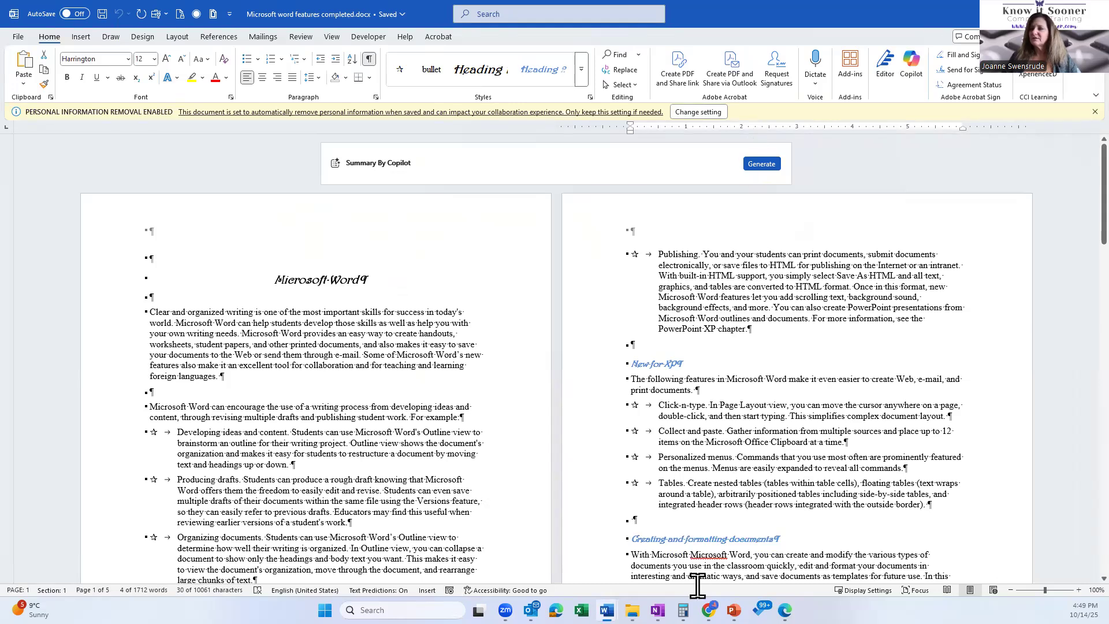
click(743, 546)
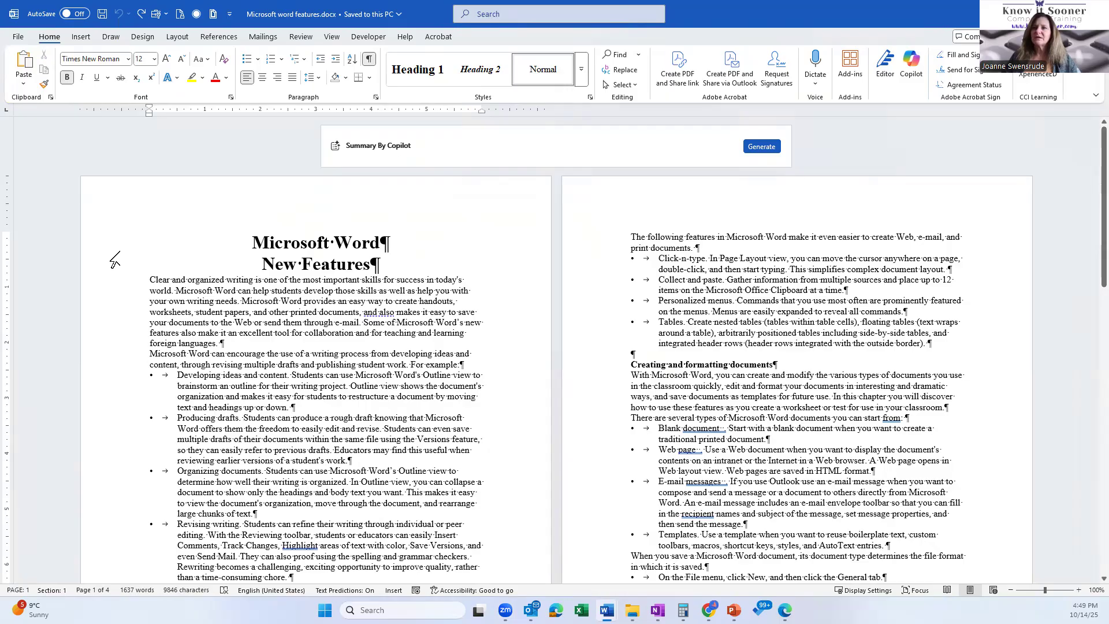
Examine where the Using styles paragraph and the New for XP heading fall at the page breaks
drag(95, 302, 109, 422)
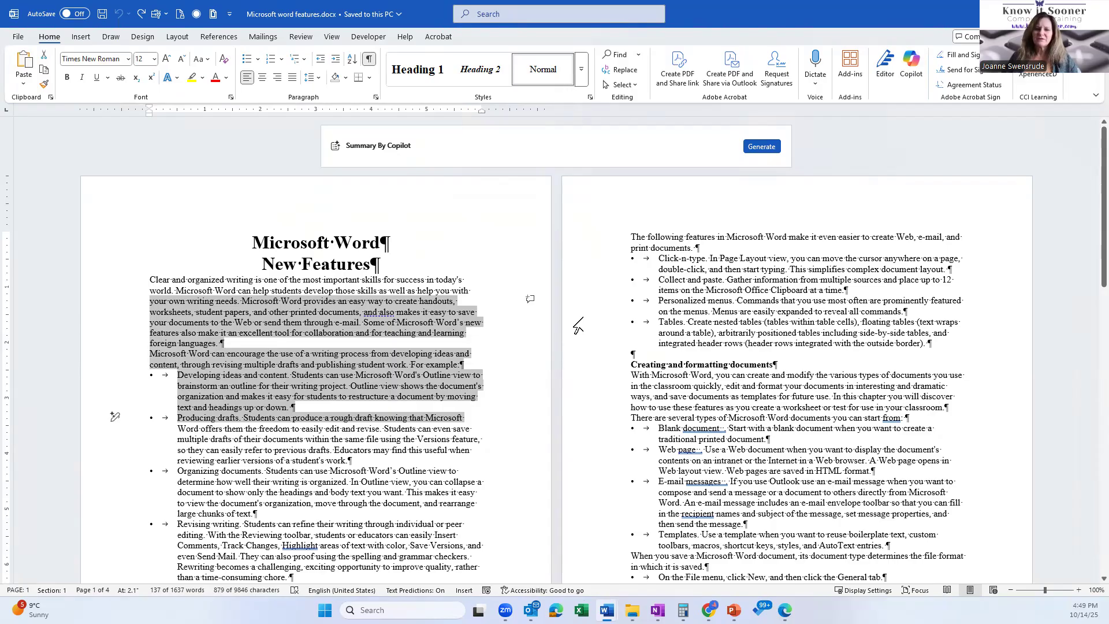
click(578, 325)
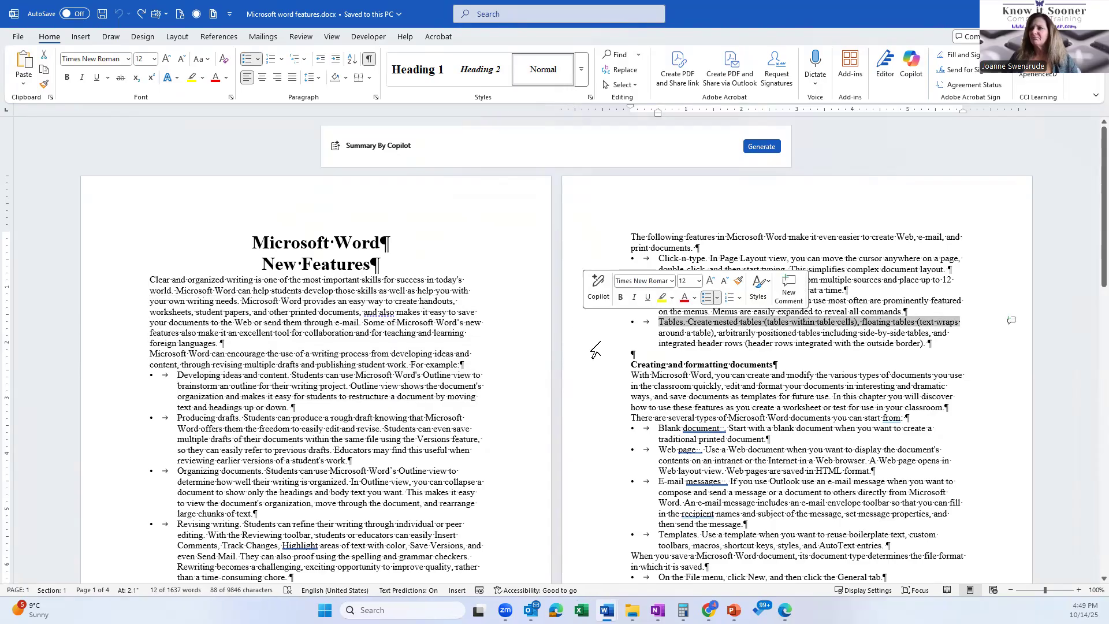
scroll(675, 402, down, 1)
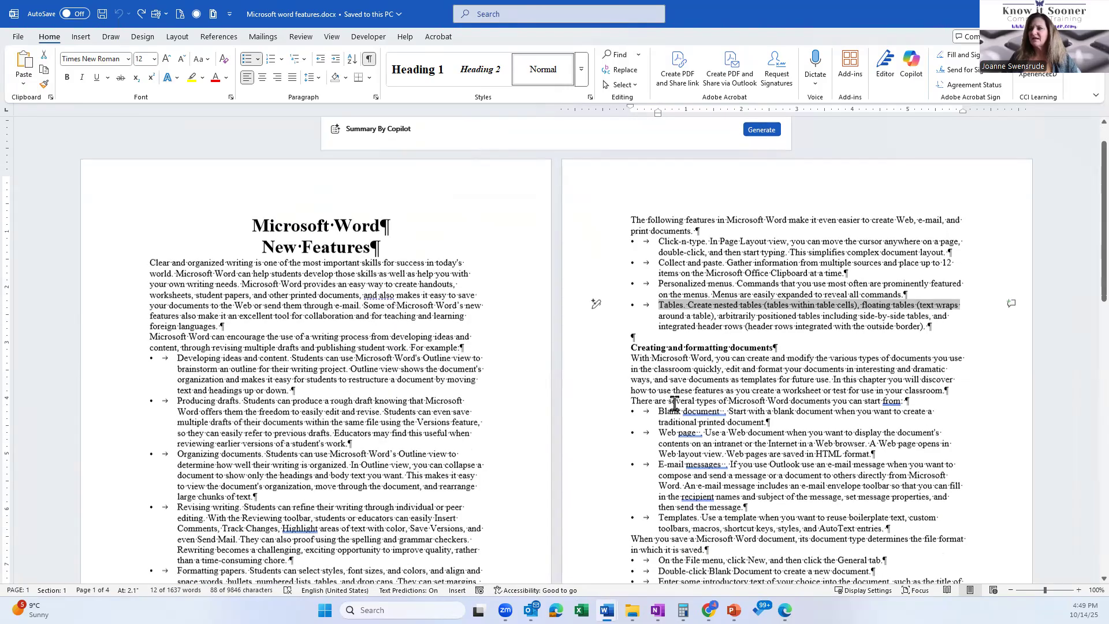
scroll(674, 402, down, 4)
scroll(674, 402, down, 9)
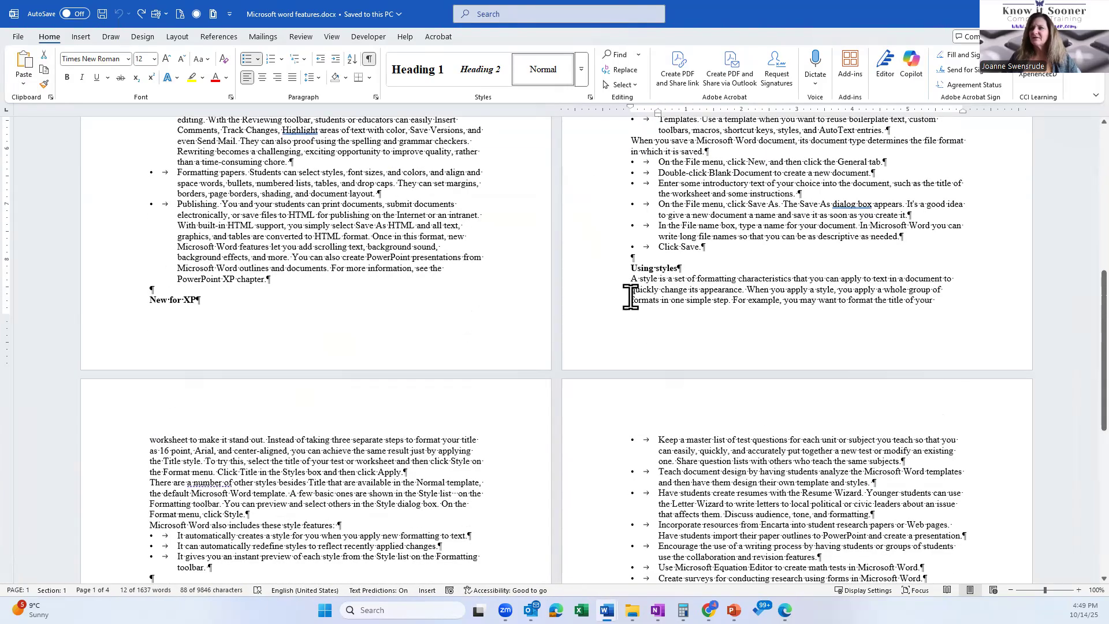
drag(614, 283, 194, 478)
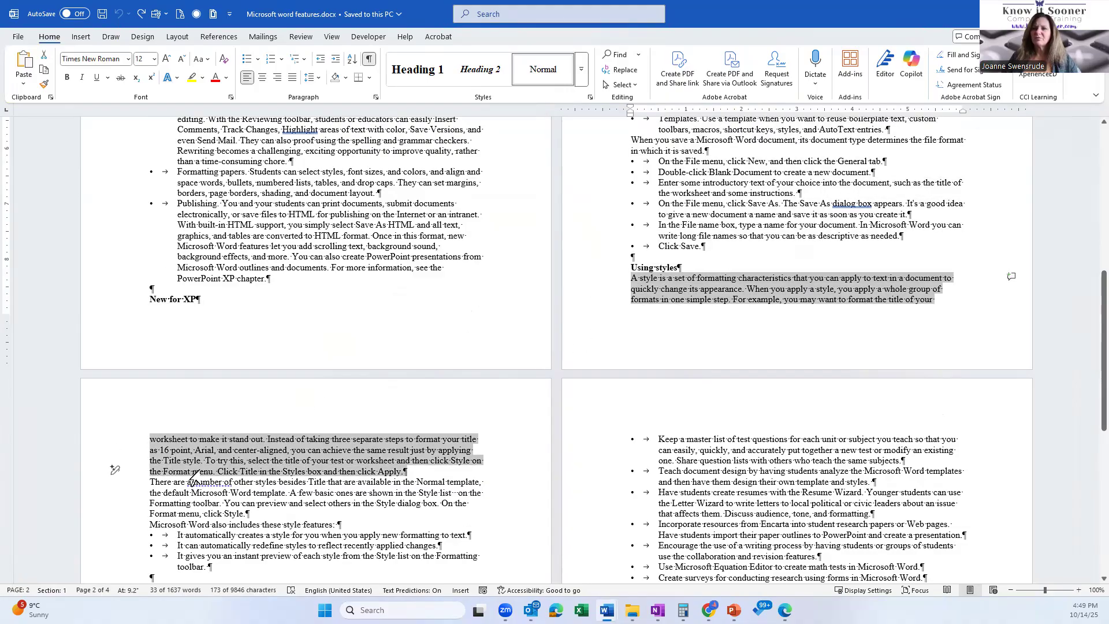
click(722, 439)
click(104, 300)
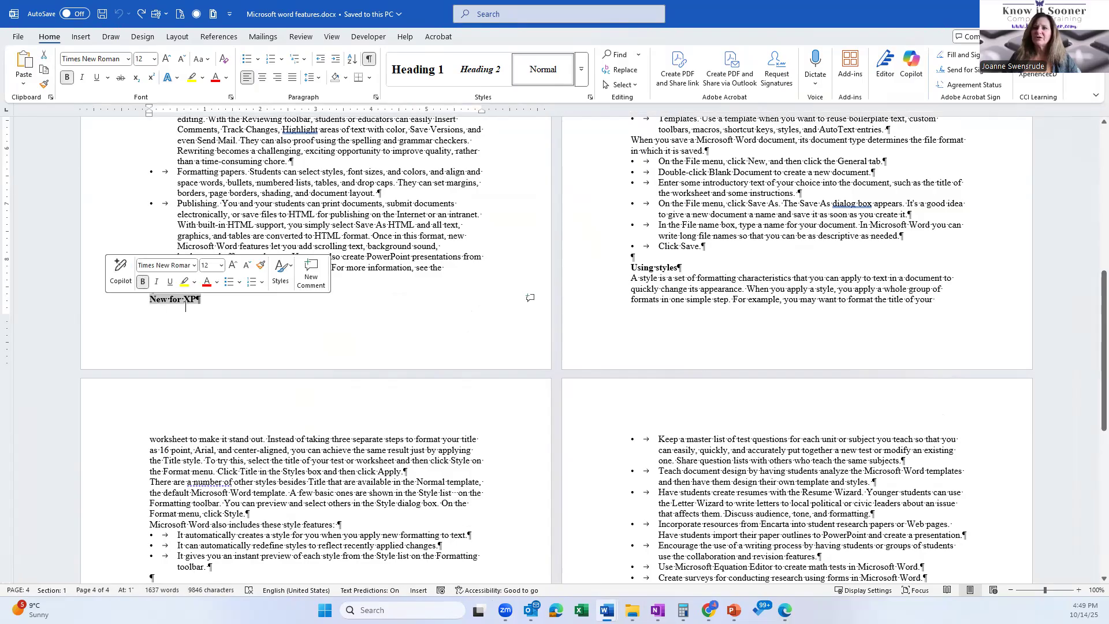
Review the document from the title to the last bullets, checking how headings and text divide between pages
scroll(480, 341, up, 5)
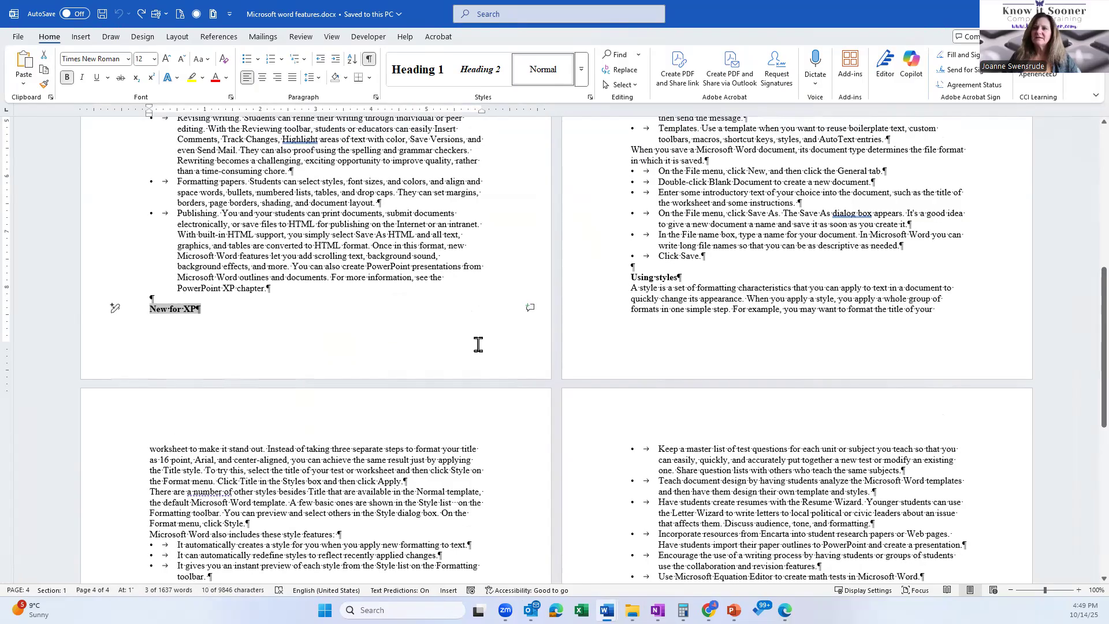
scroll(543, 268, up, 5)
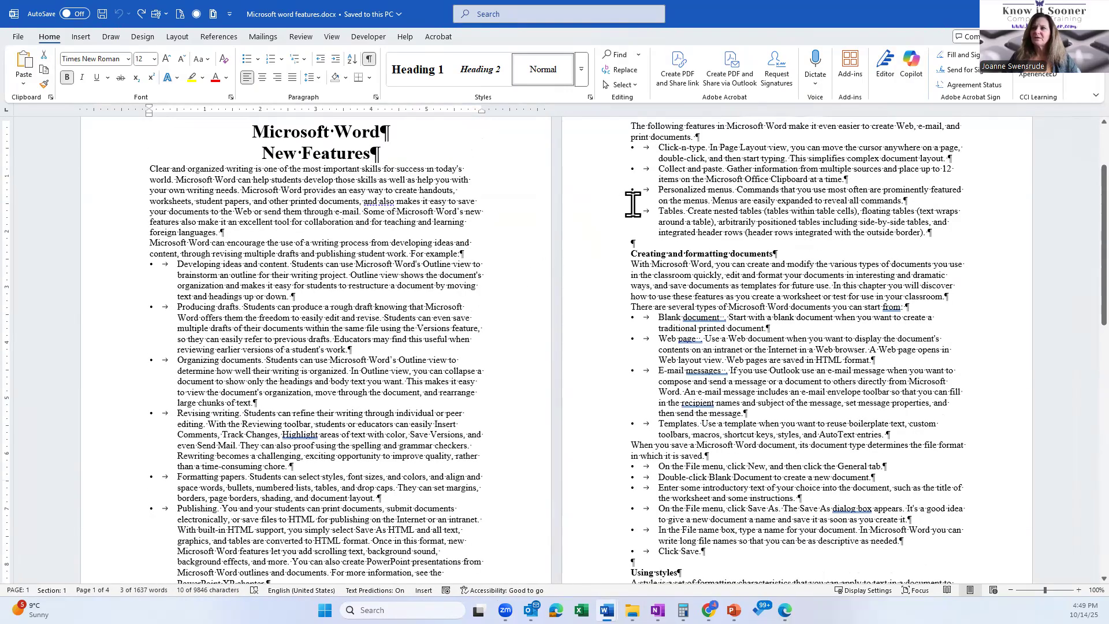
scroll(630, 205, up, 3)
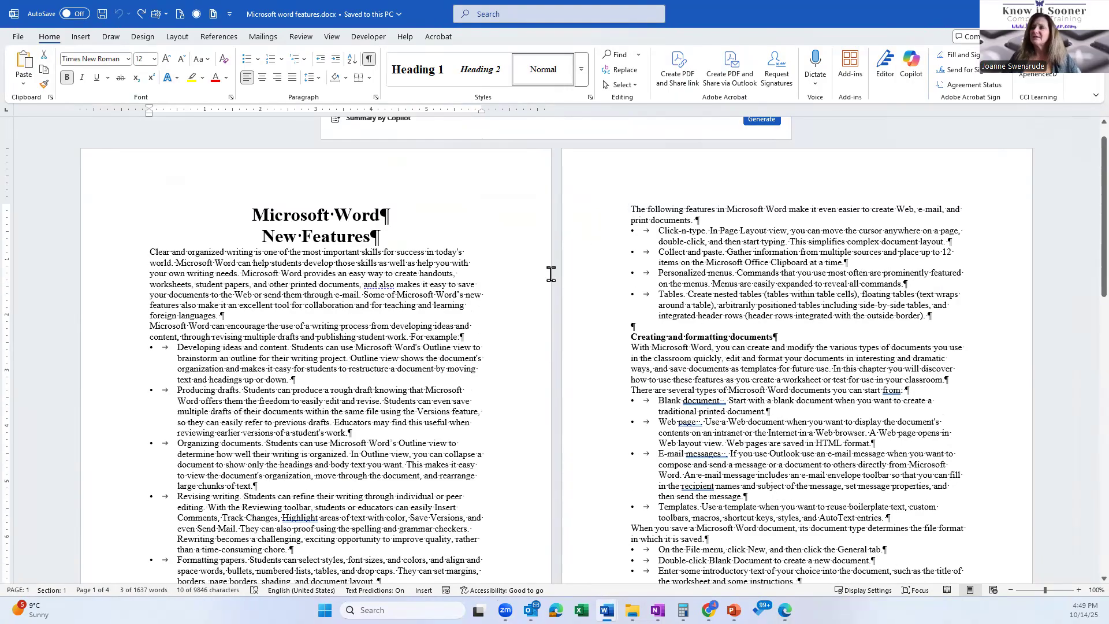
scroll(441, 321, down, 11)
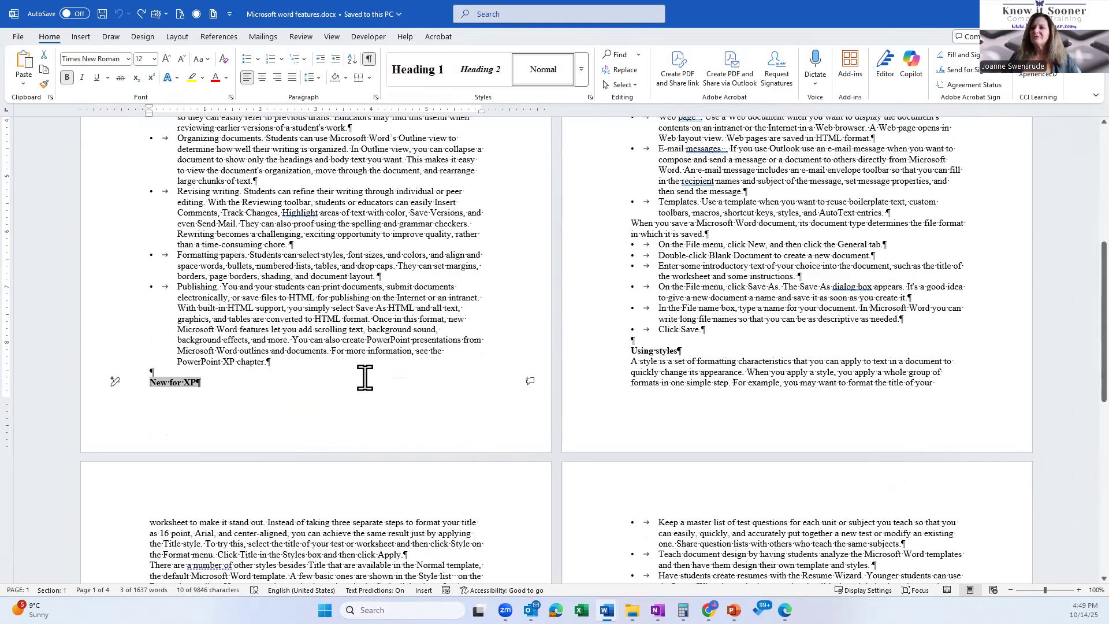
scroll(364, 379, down, 16)
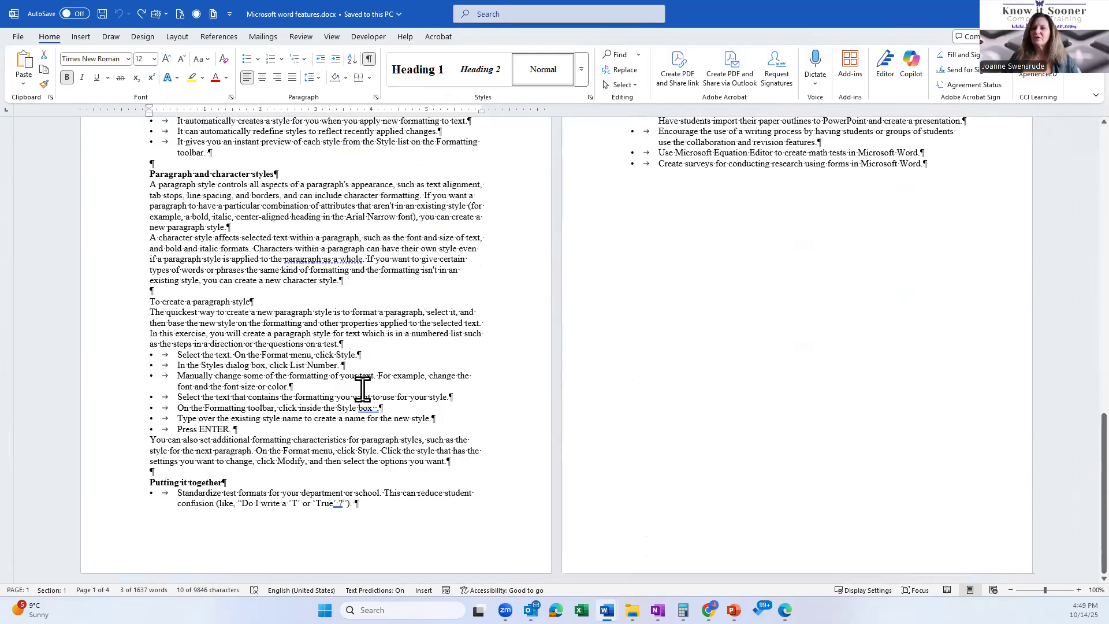
scroll(363, 388, up, 20)
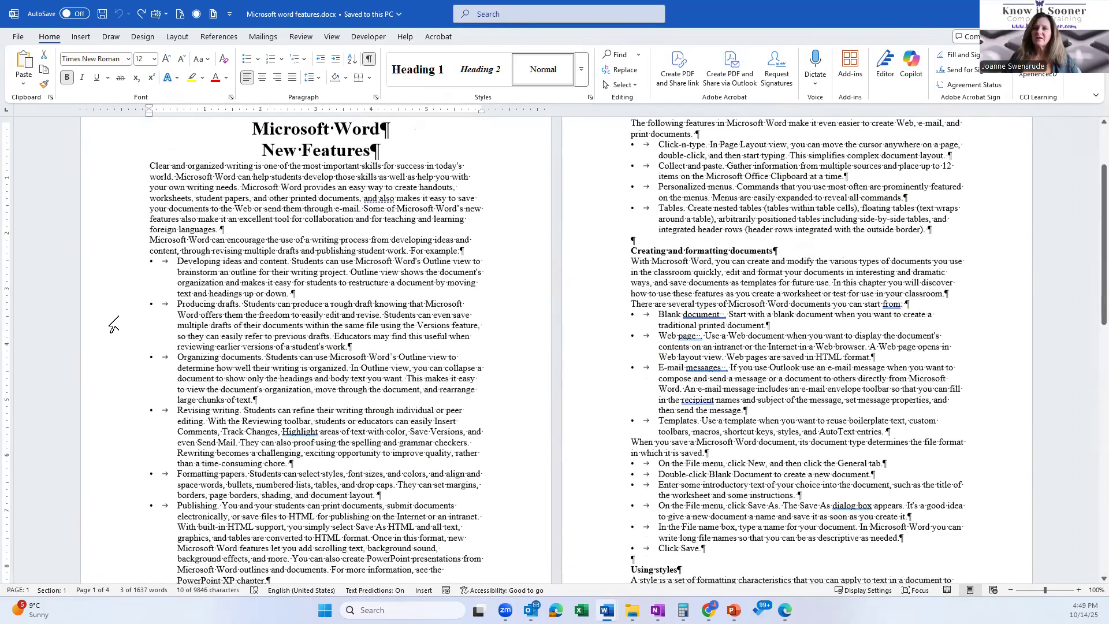
Select the whole document twice, clearing the selection each time
key(ctrl+a)
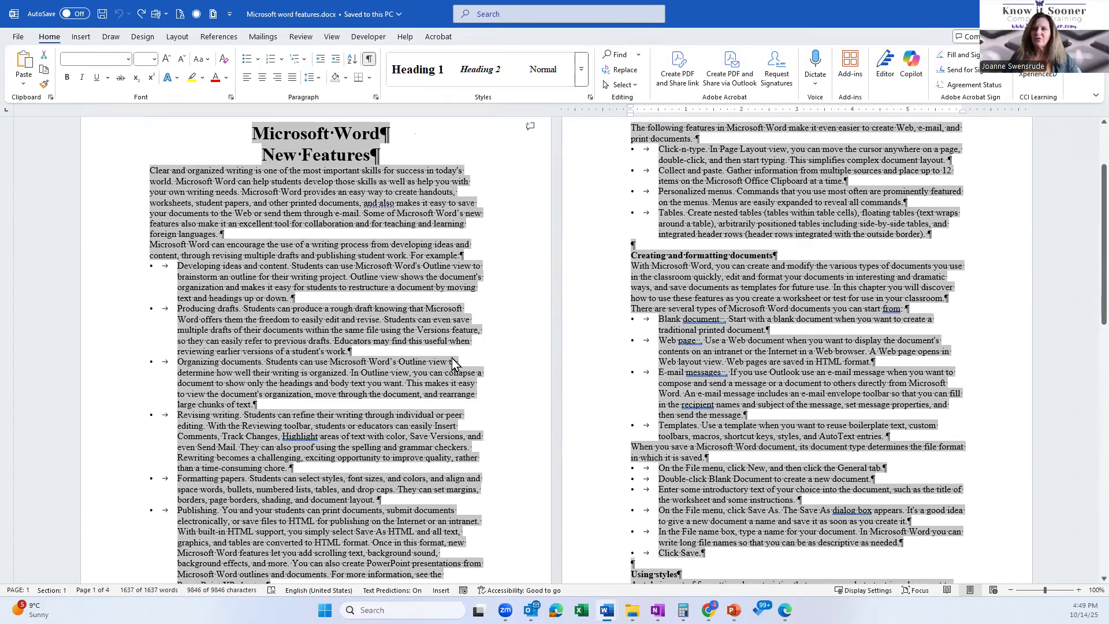
click(452, 362)
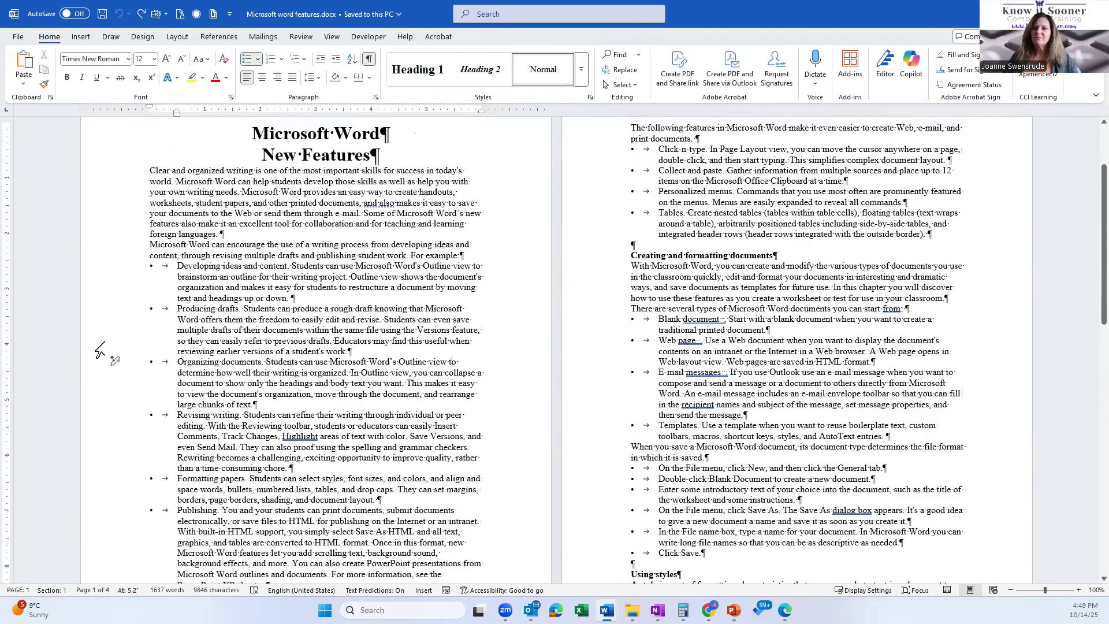
triple_click(103, 343)
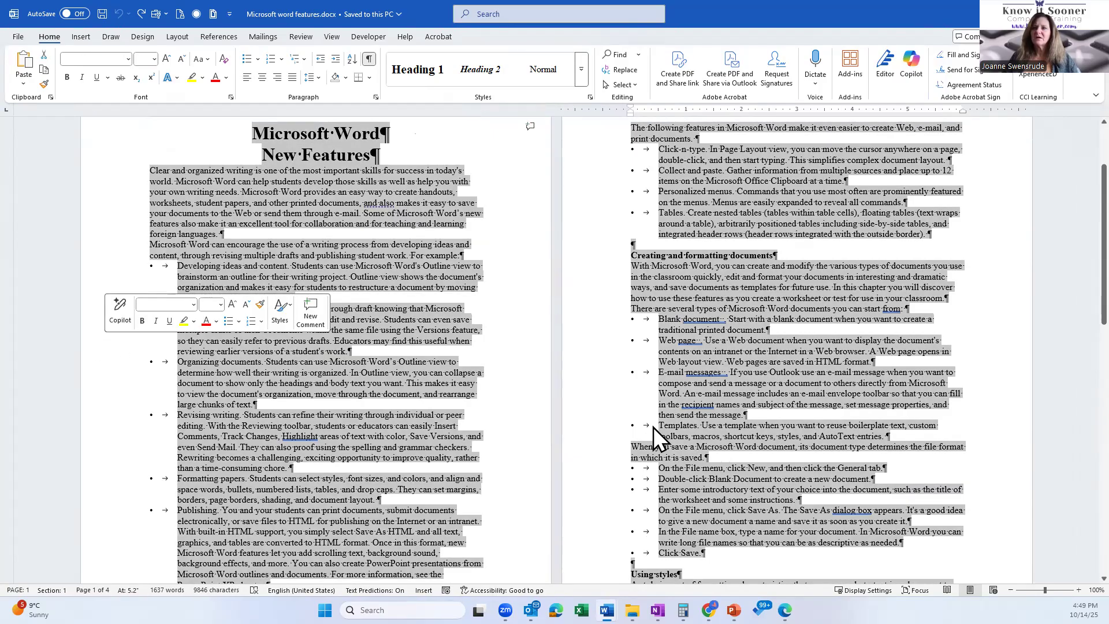
click(581, 354)
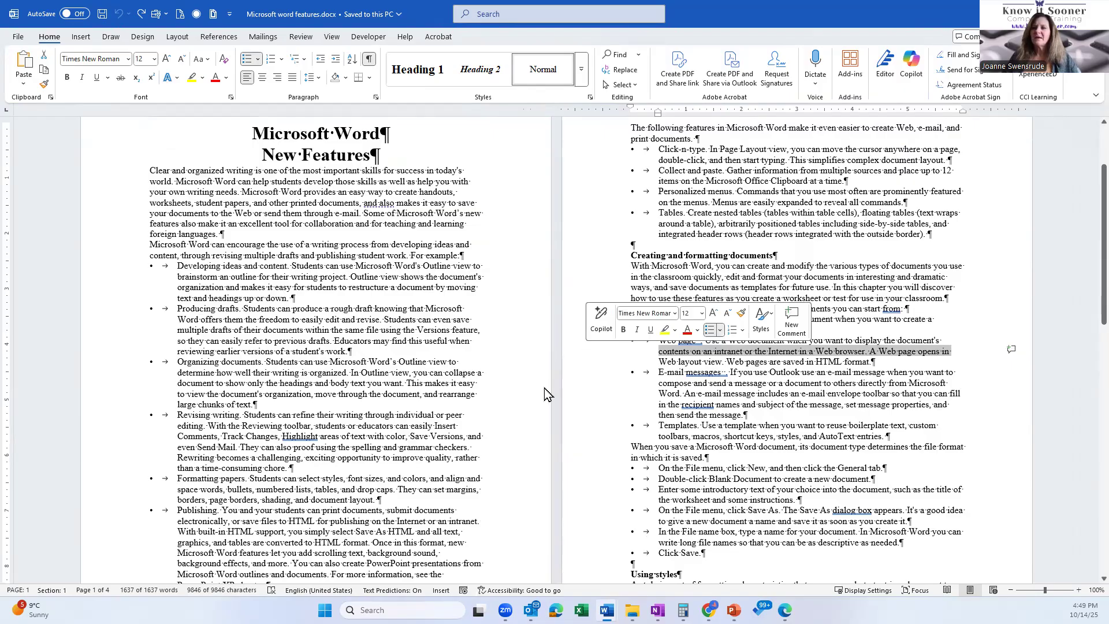
Select all text in the document and check that the selection covers every page
key(ctrl+a)
scroll(532, 414, down, 10)
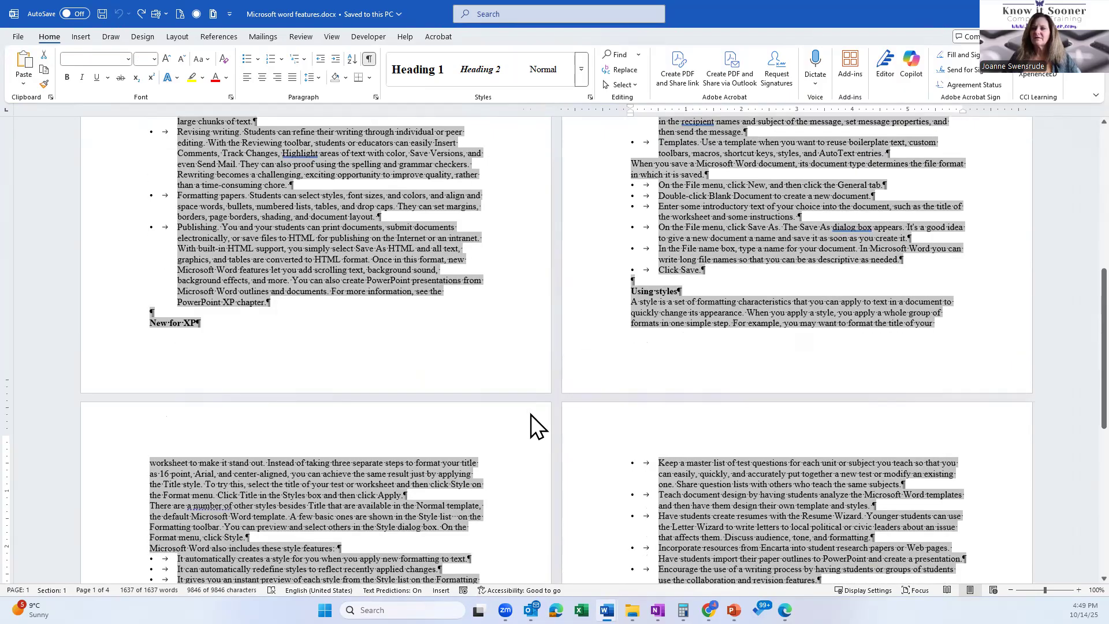
scroll(526, 424, down, 10)
scroll(526, 424, up, 12)
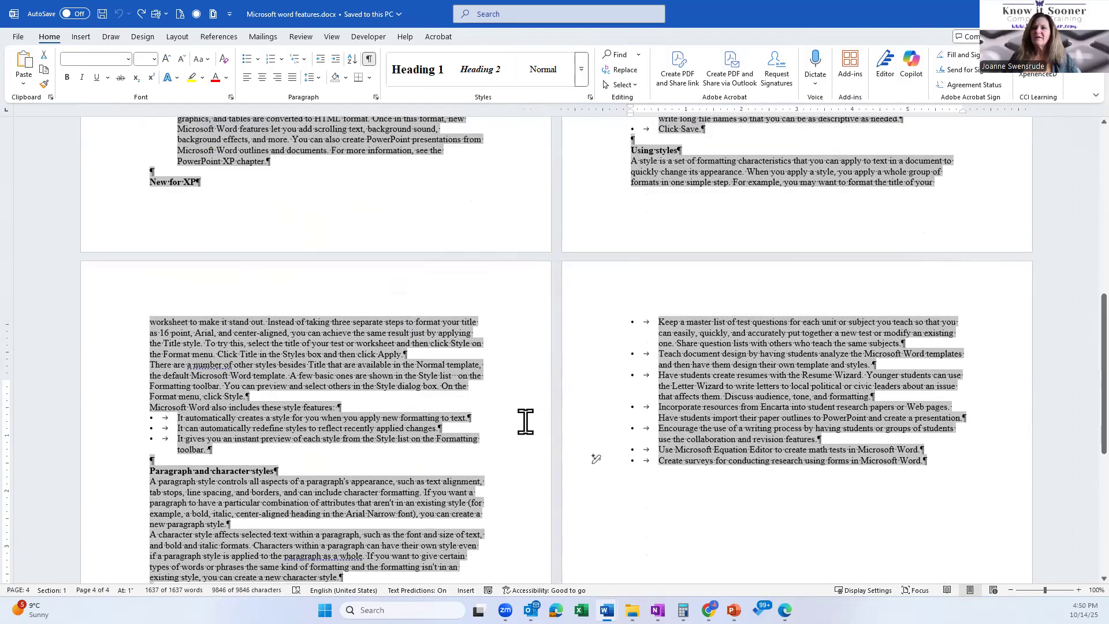
scroll(524, 418, down, 3)
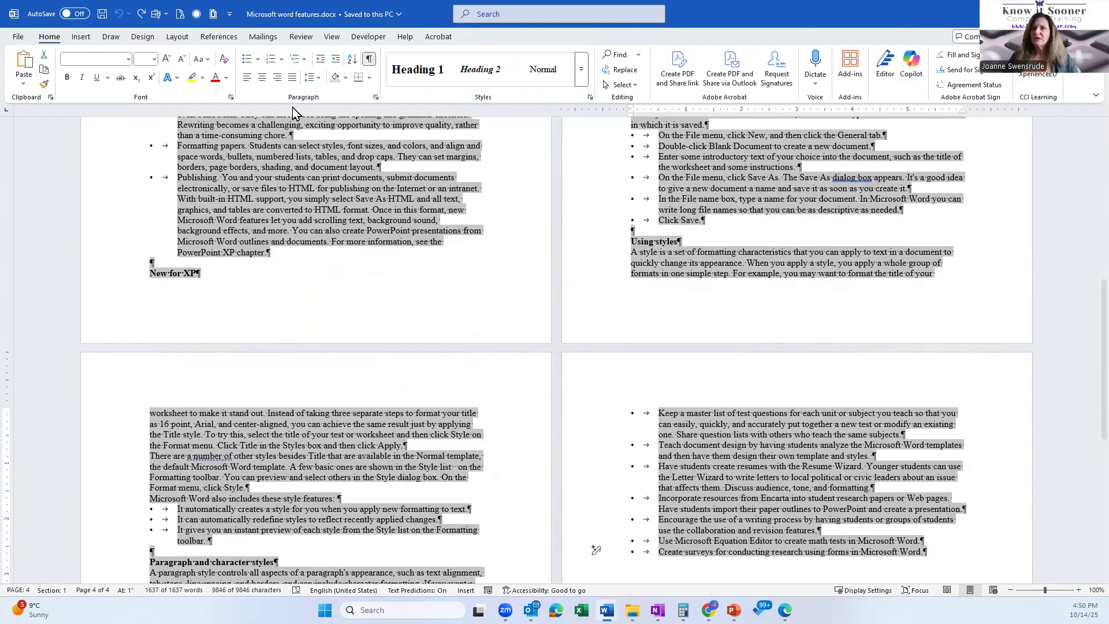
Turn on Keep lines together for all the selected paragraphs in the document
click(376, 98)
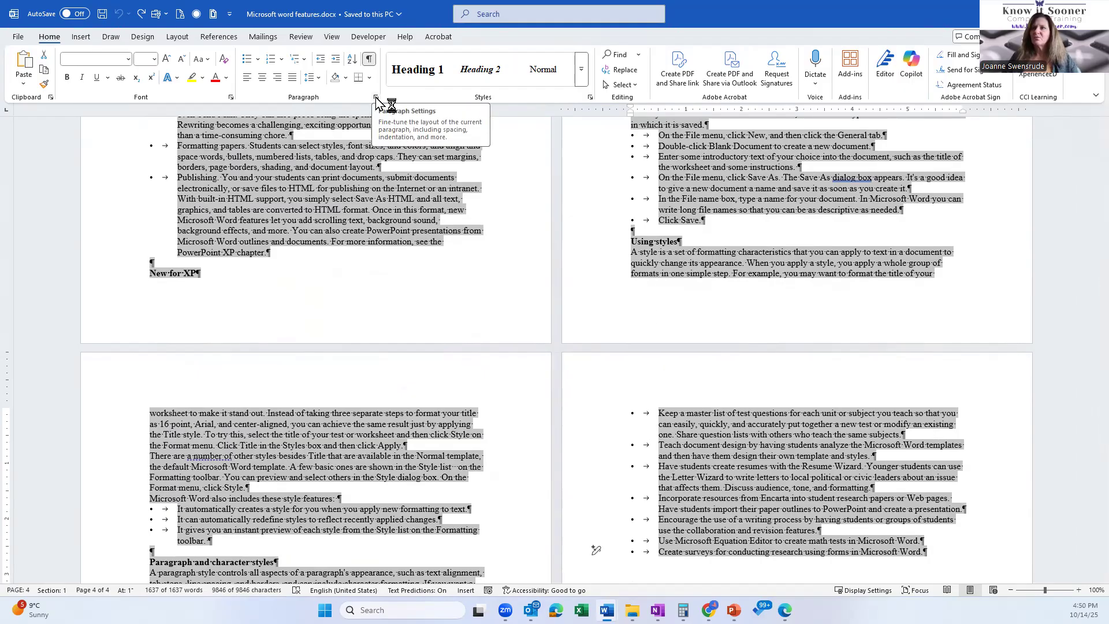
right_click(346, 199)
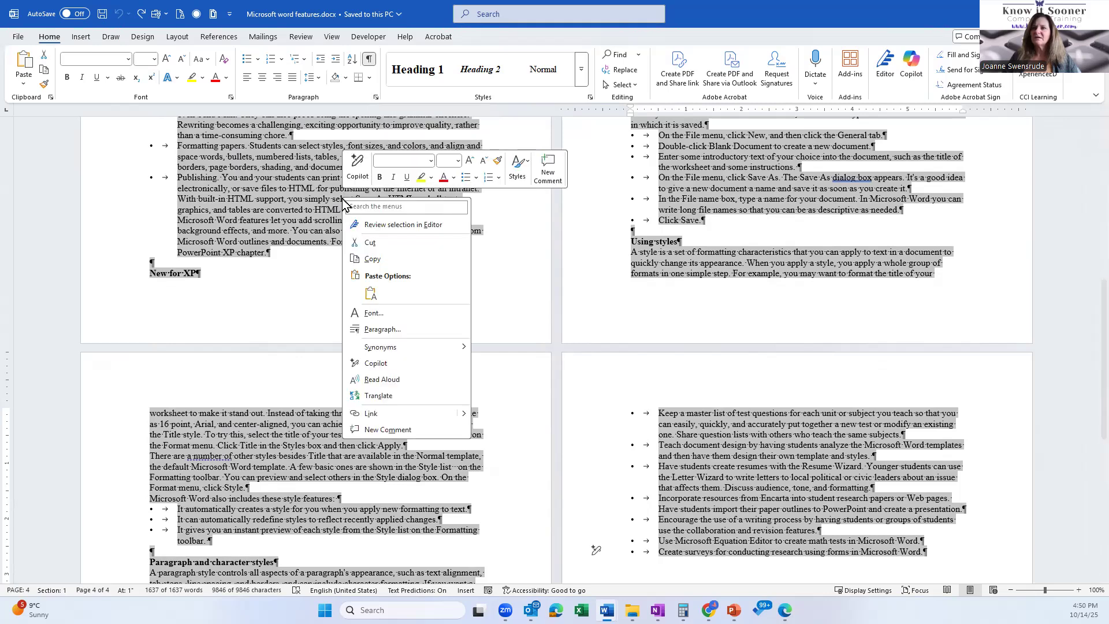
click(379, 329)
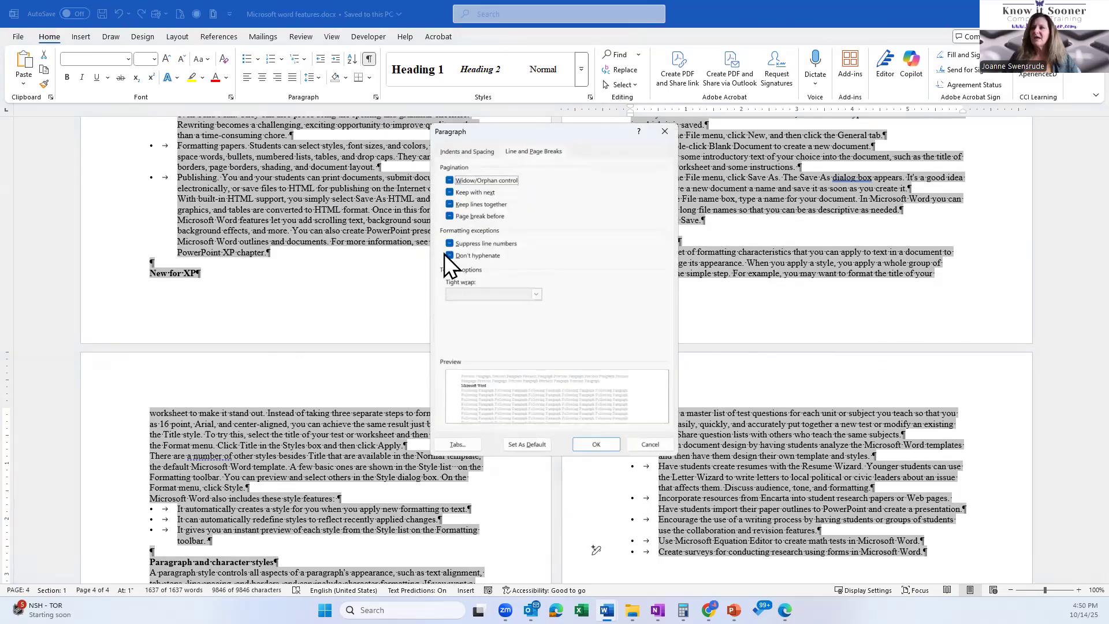
click(465, 151)
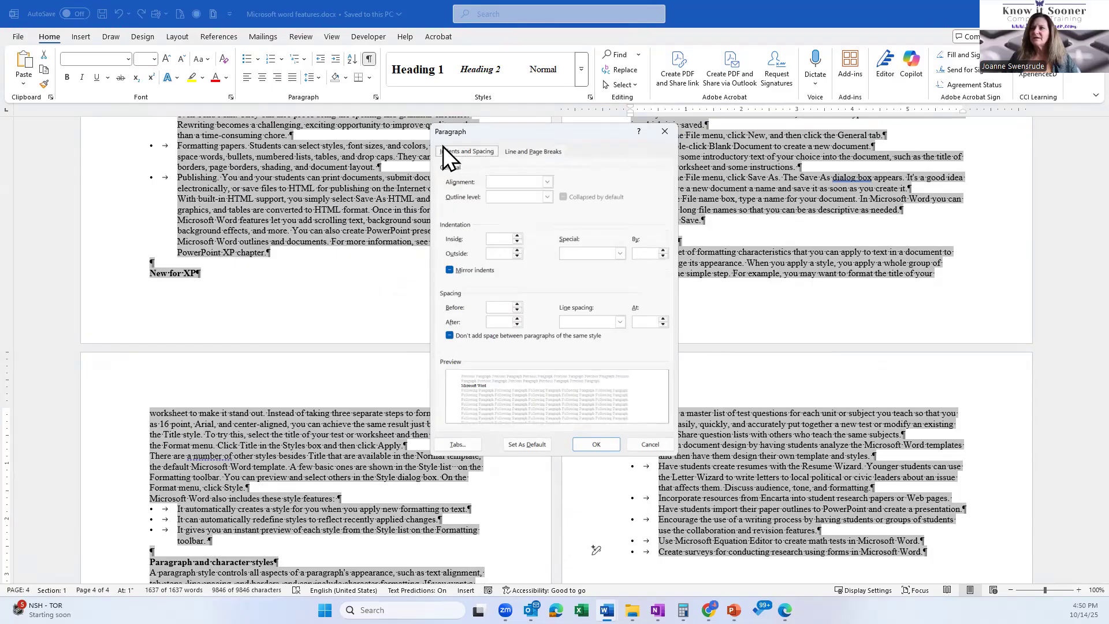
click(535, 151)
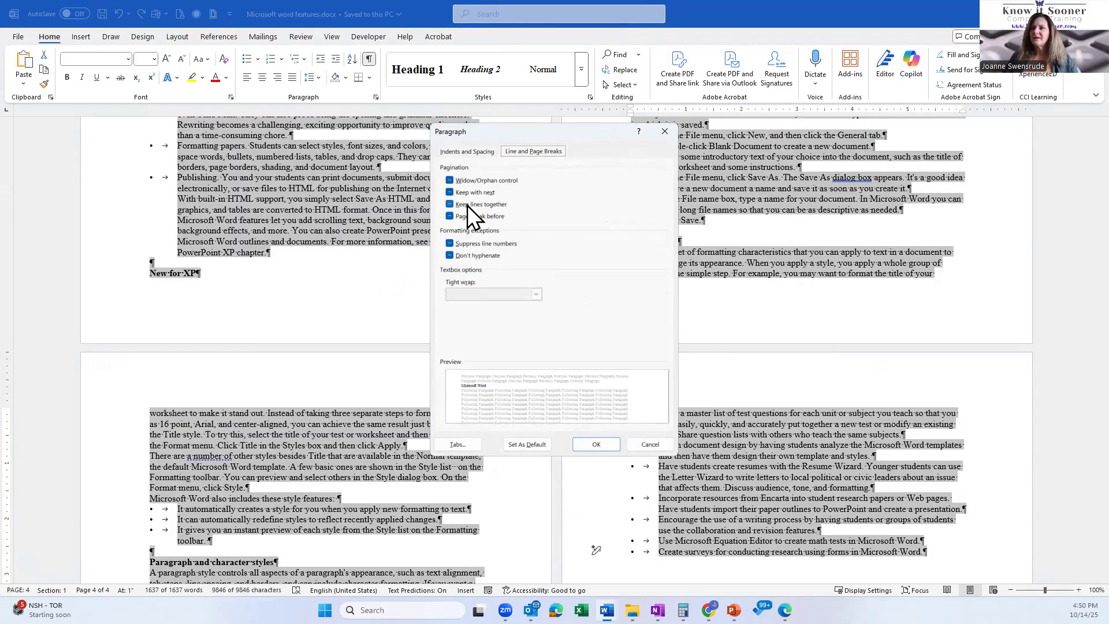
click(450, 205)
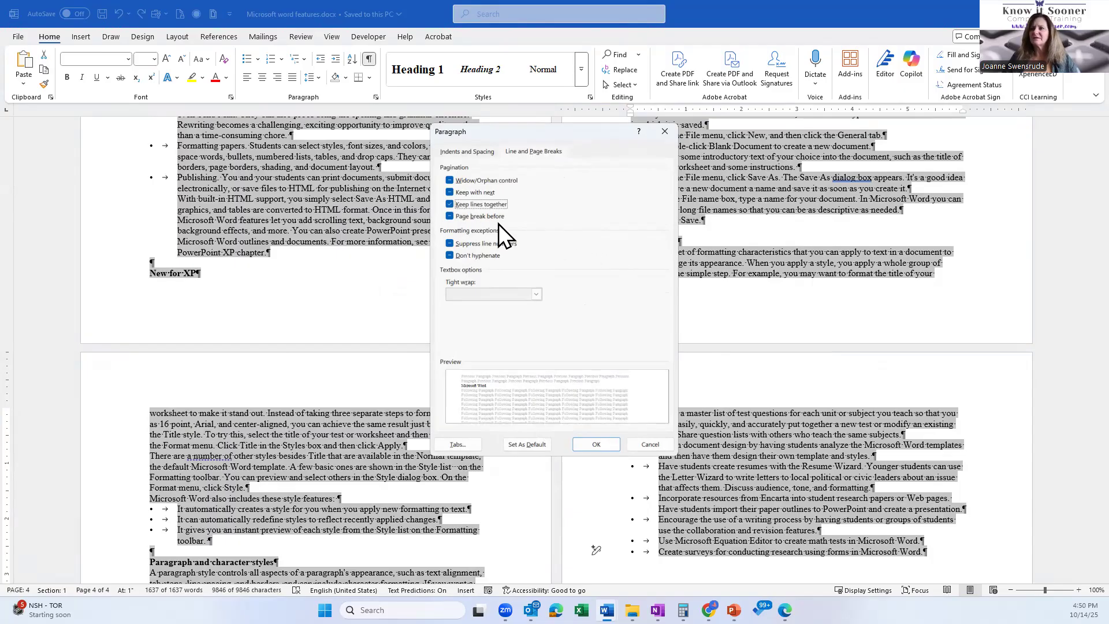
click(449, 205)
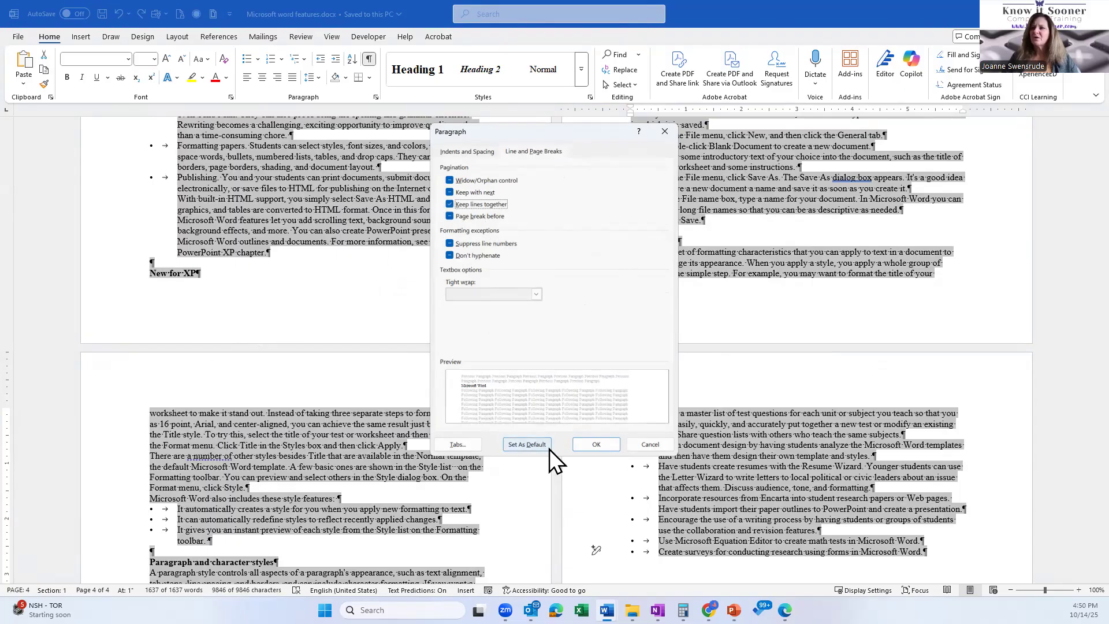
click(577, 445)
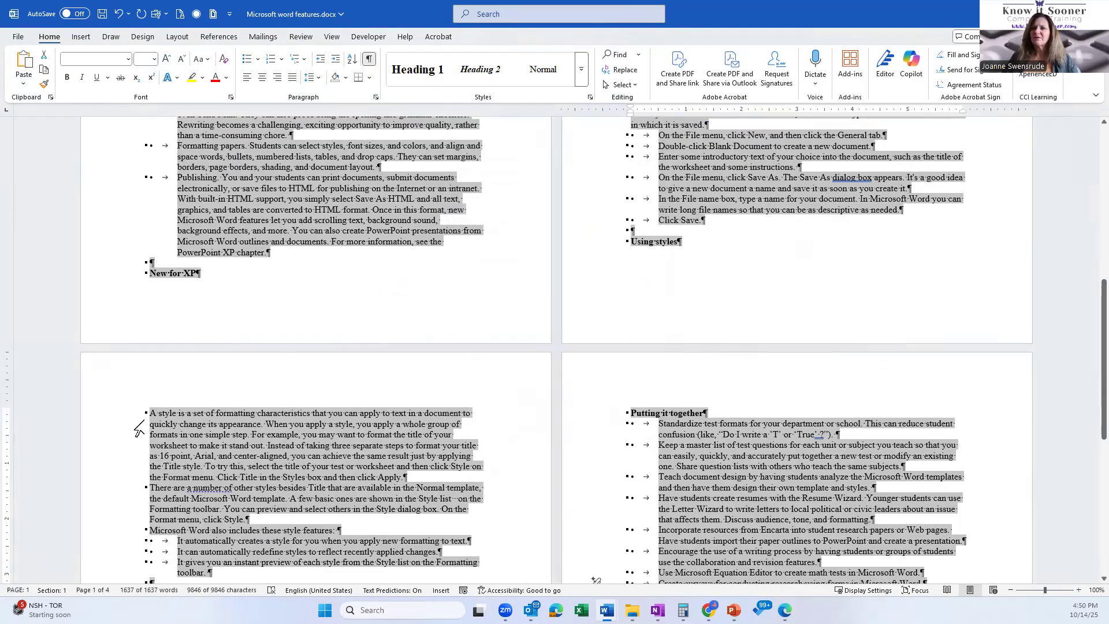
Examine how the paragraph about what a style is and the other paragraphs now divide between pages, from the last page back to the title
drag(126, 410, 113, 481)
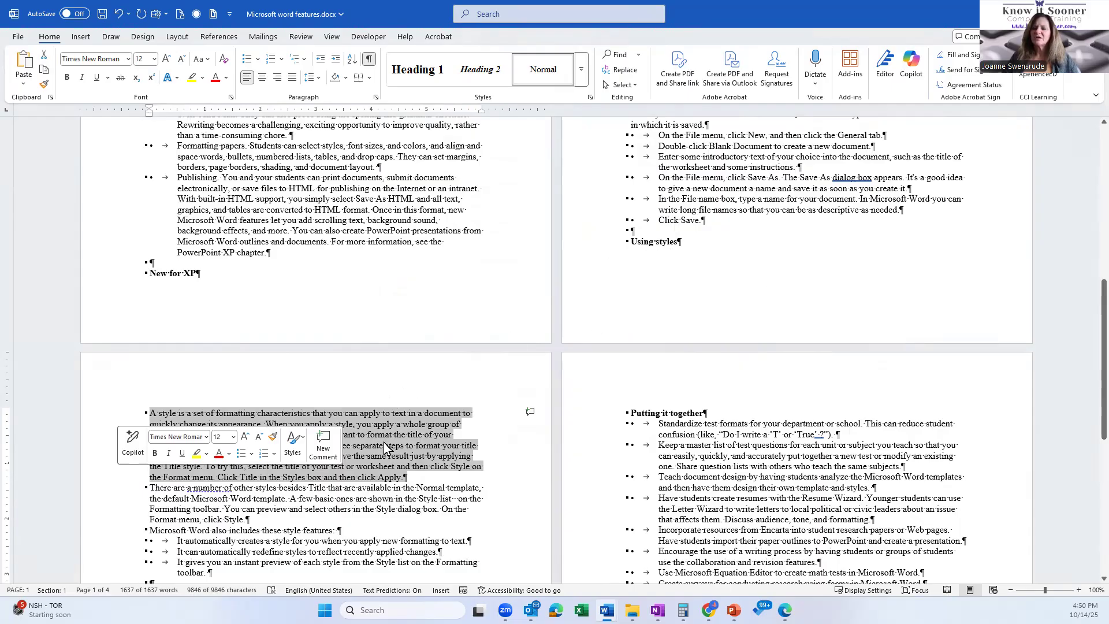
click(437, 483)
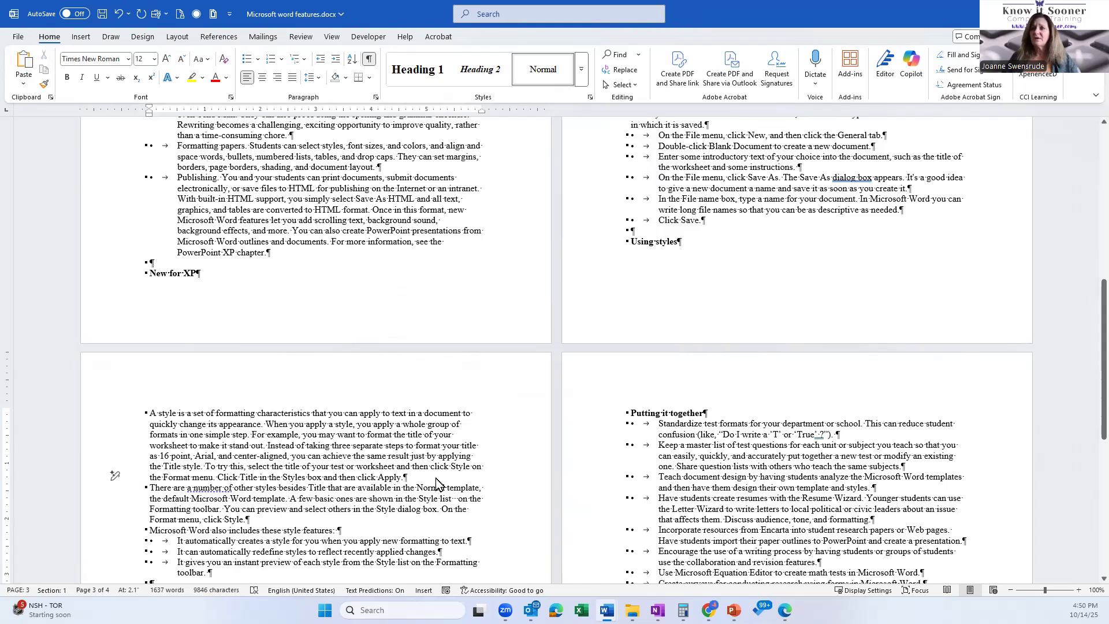
scroll(434, 477, down, 1)
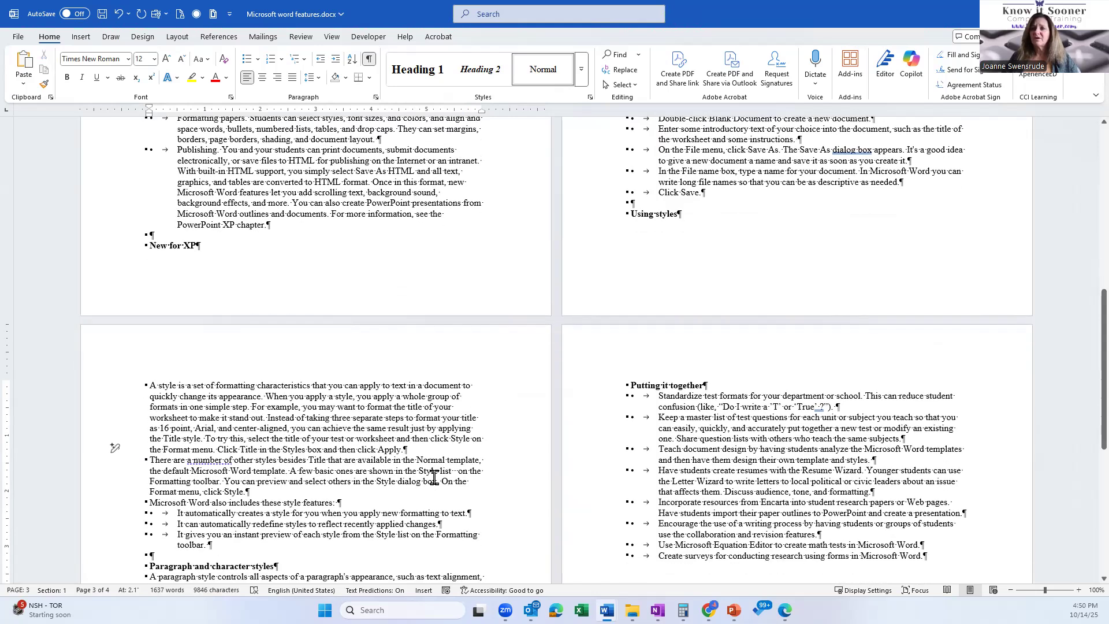
scroll(434, 477, down, 10)
scroll(434, 481, down, 3)
scroll(435, 482, up, 5)
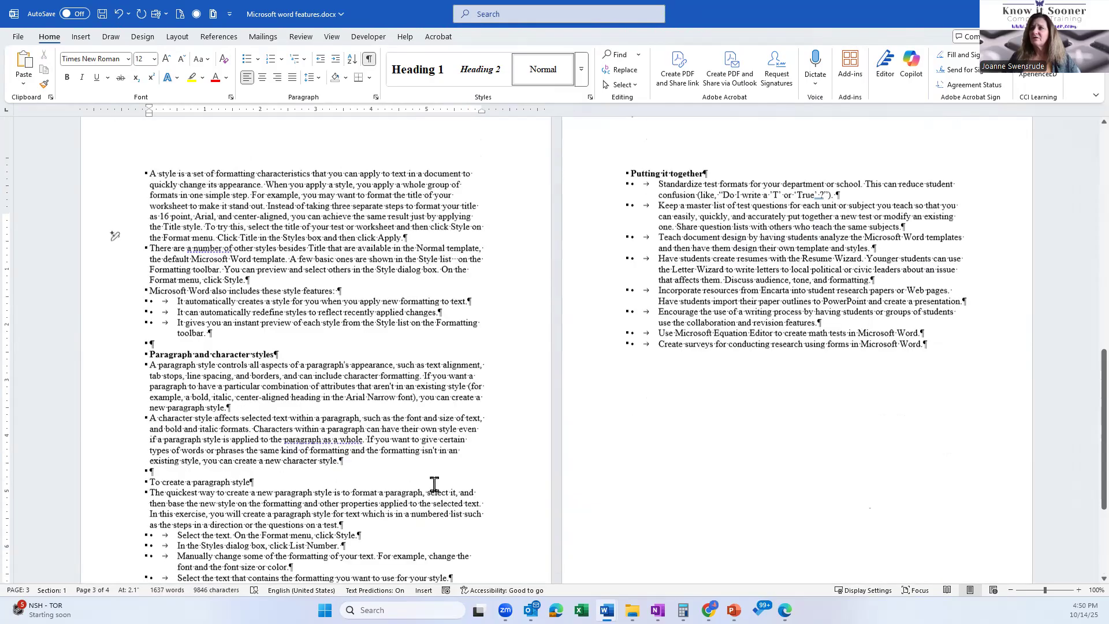
scroll(434, 484, up, 13)
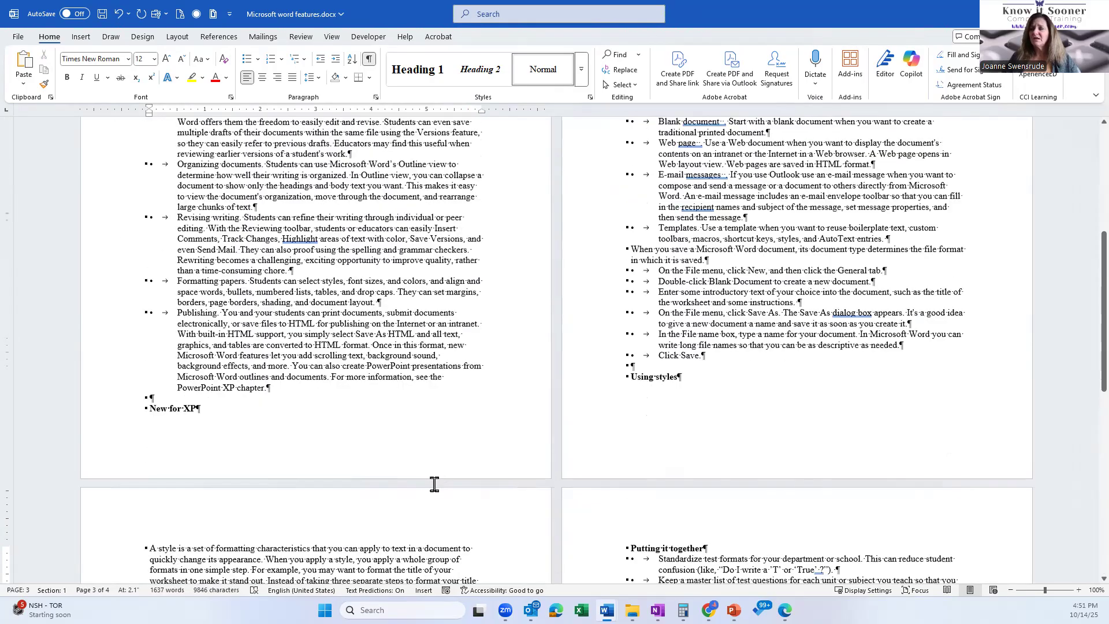
scroll(434, 484, up, 6)
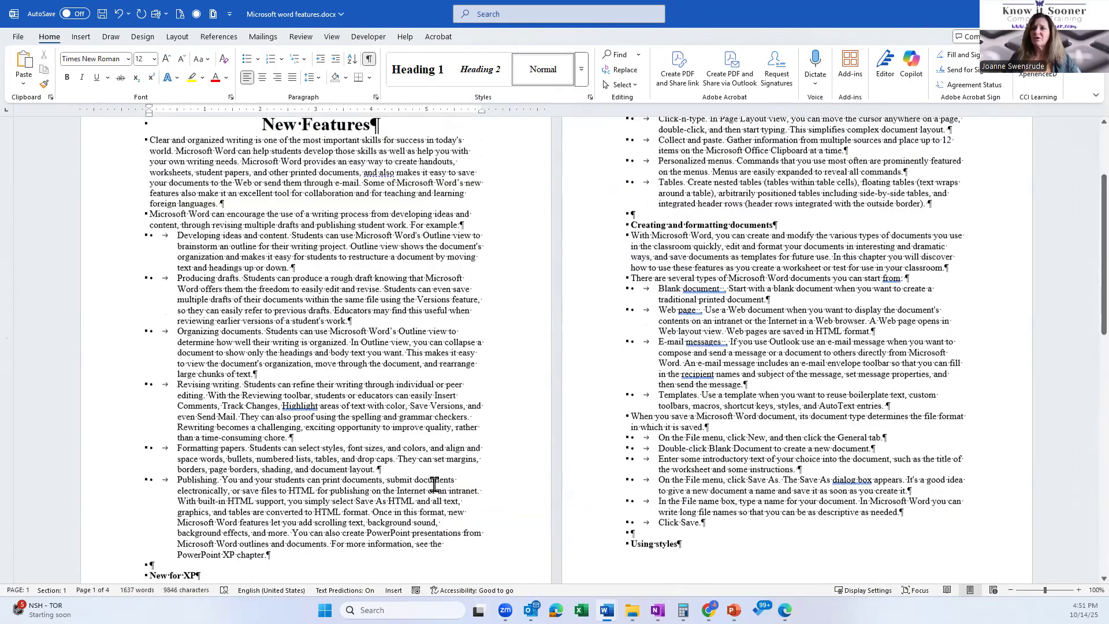
scroll(434, 484, up, 5)
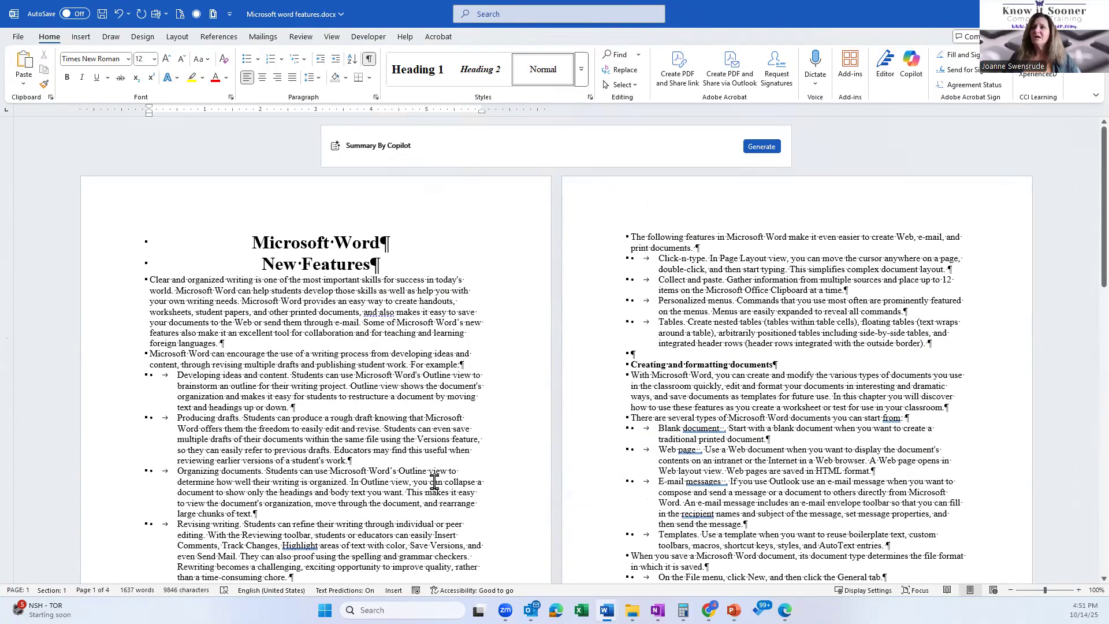
scroll(459, 465, down, 1)
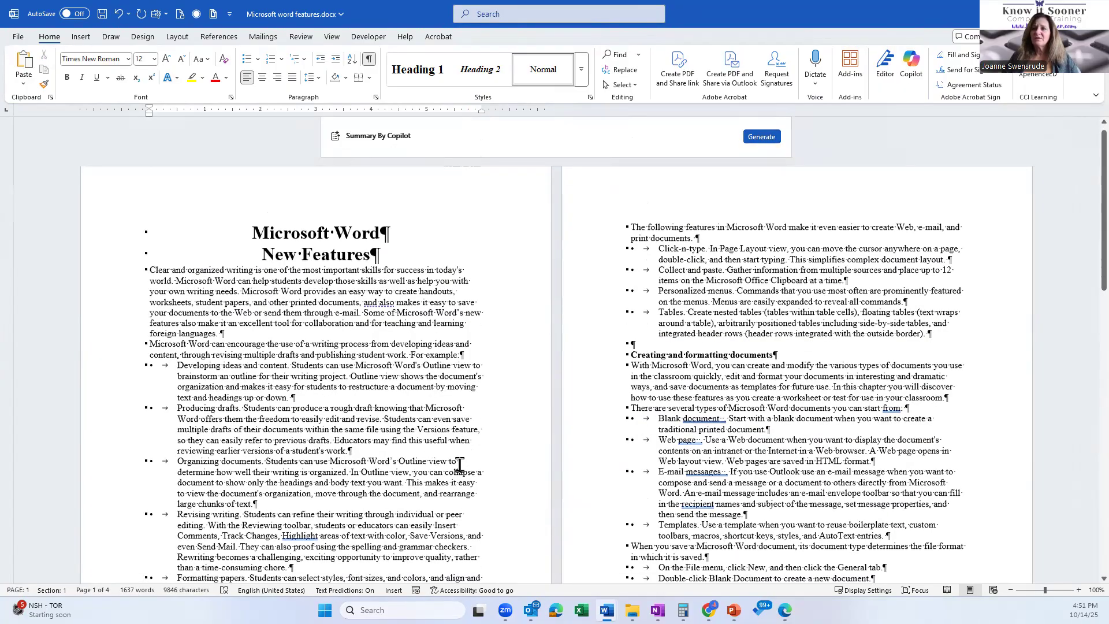
scroll(459, 465, down, 10)
scroll(462, 463, up, 6)
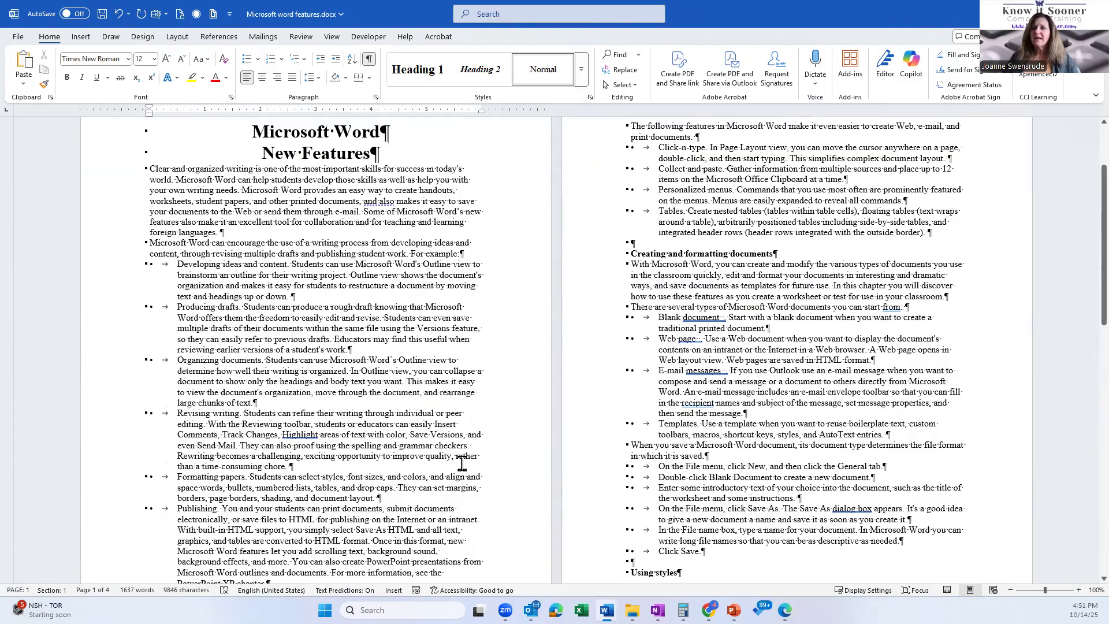
scroll(462, 464, up, 8)
scroll(462, 464, down, 15)
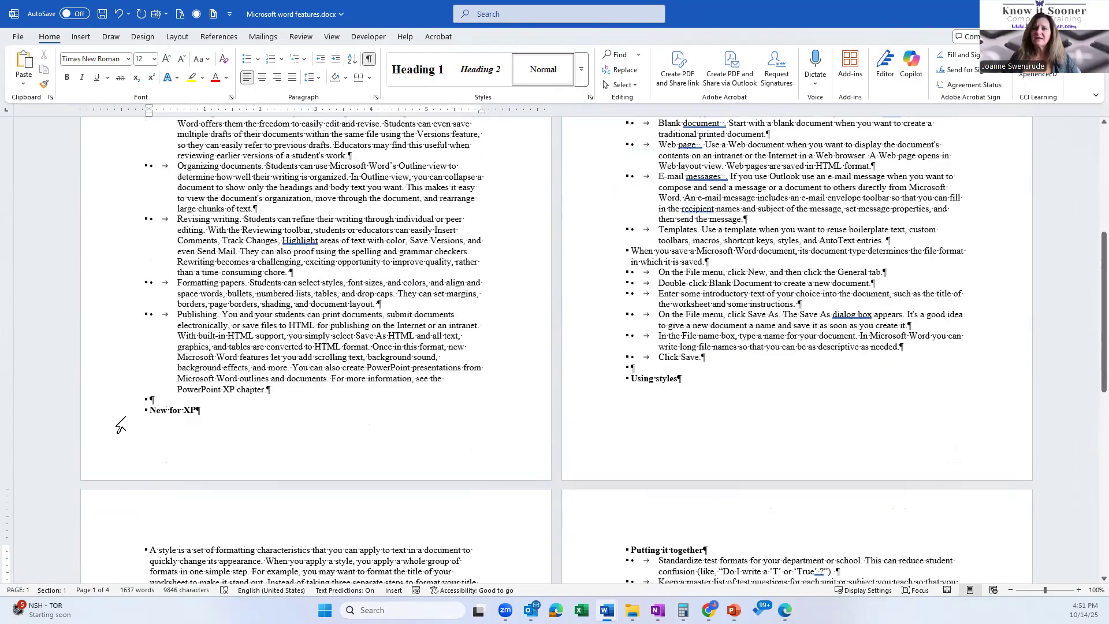
Highlight the headings New for XP, Using styles, and Creating and formatting documents one after another to review the document's headings
click(113, 411)
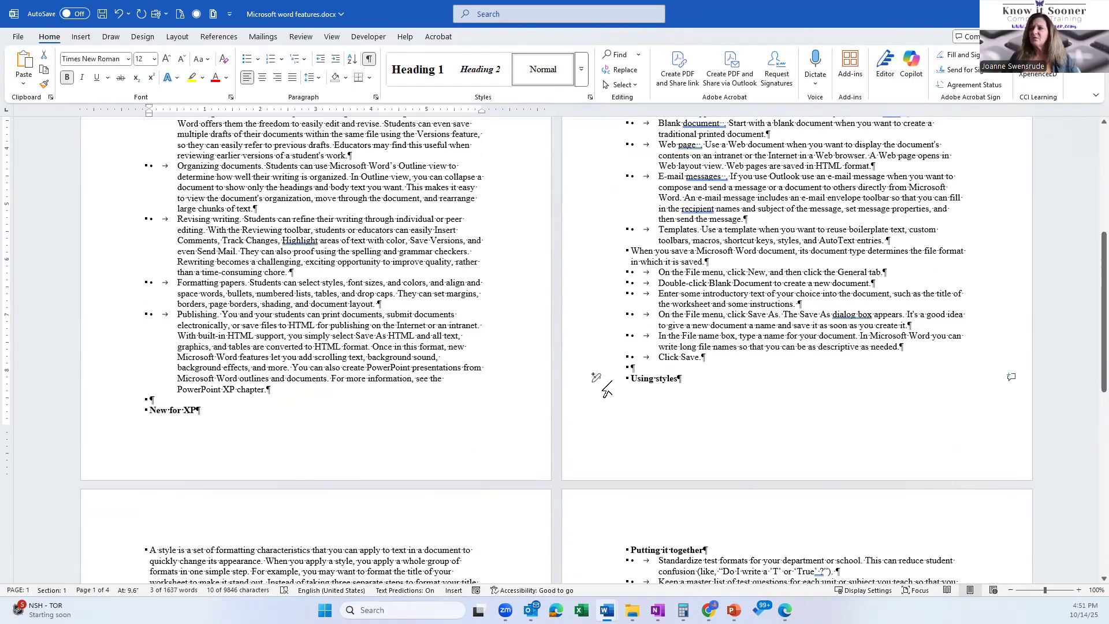
click(598, 379)
scroll(592, 335, up, 5)
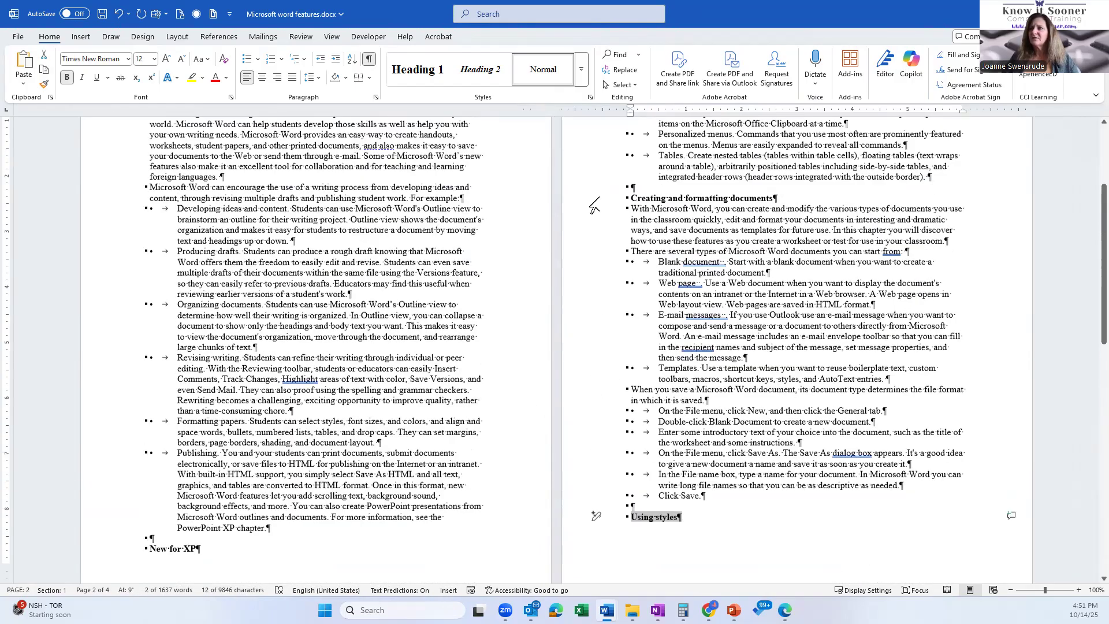
click(592, 202)
scroll(613, 421, down, 5)
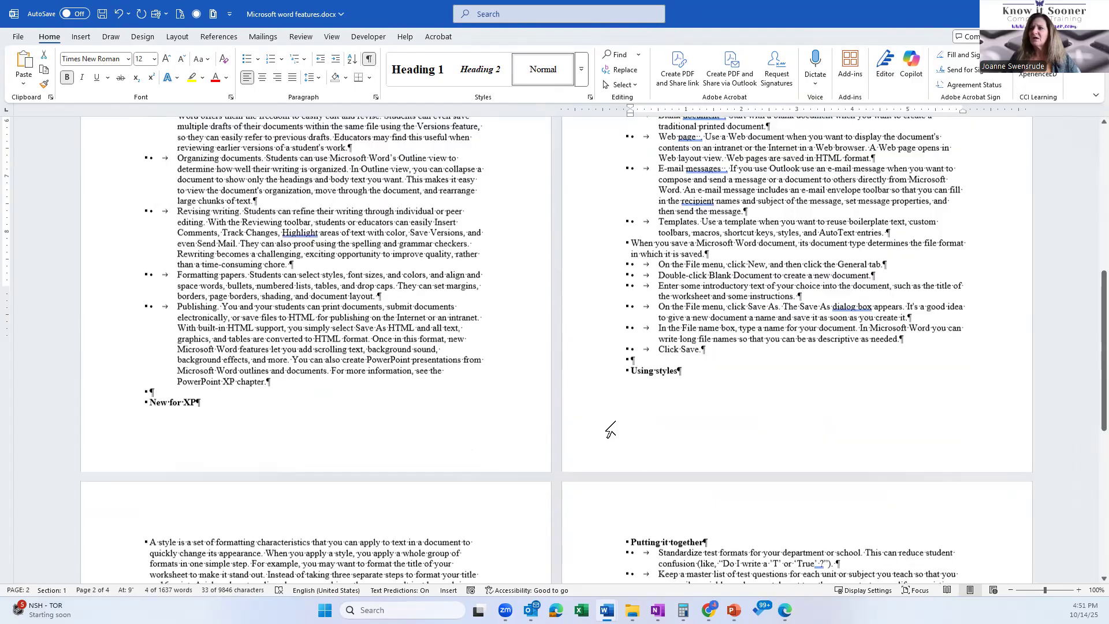
scroll(590, 278, down, 9)
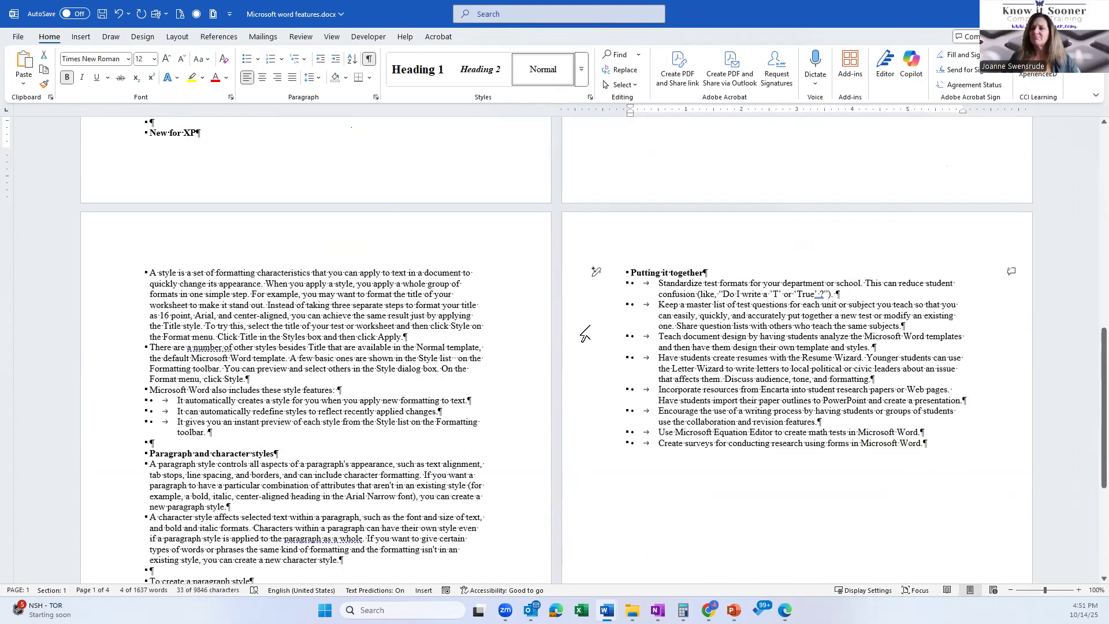
Format the Putting it together heading in 14-point Century Gothic with a blue theme font color
click(589, 273)
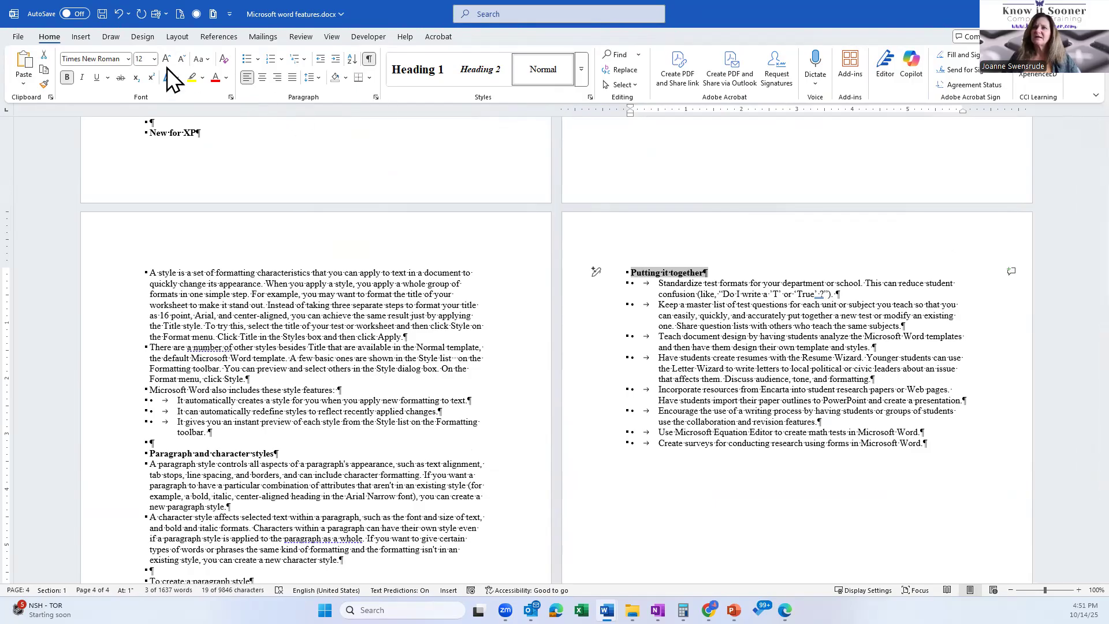
click(128, 59)
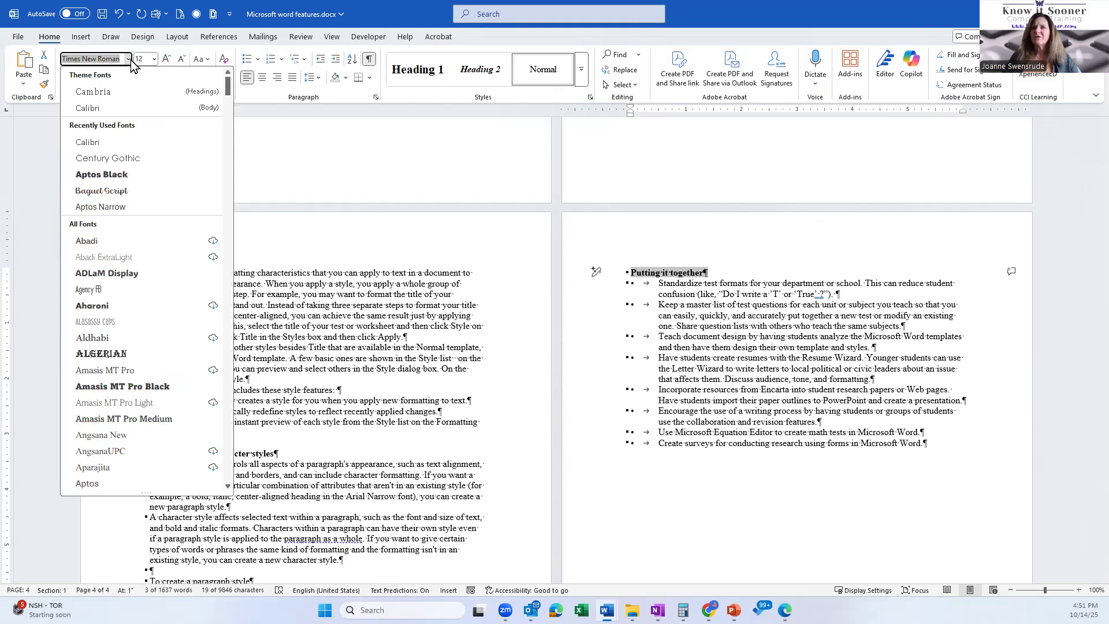
click(104, 159)
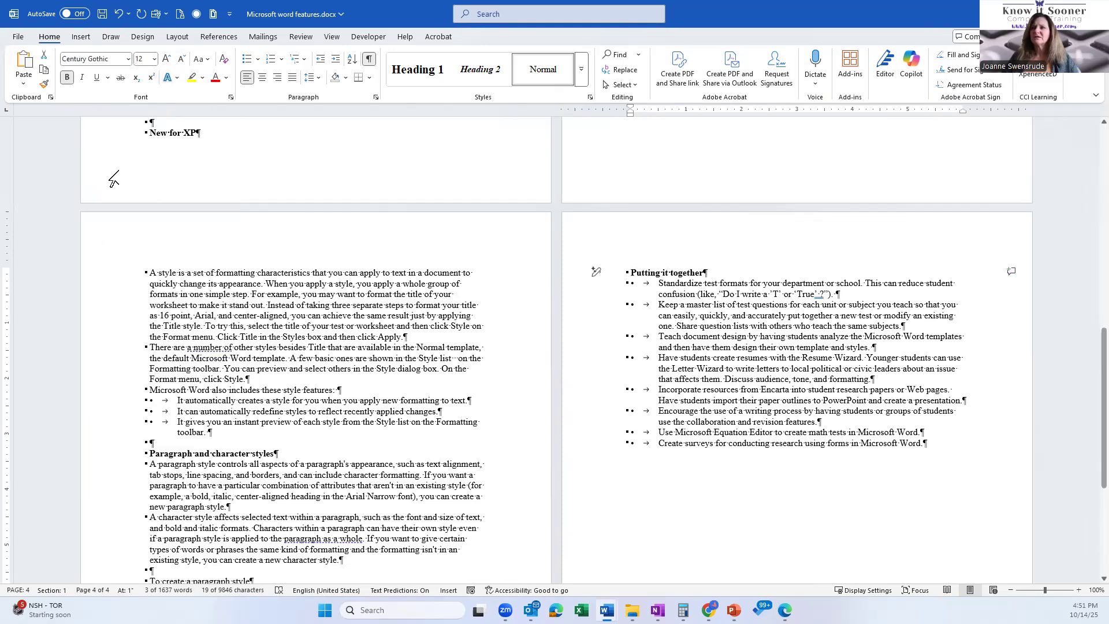
click(154, 59)
click(153, 140)
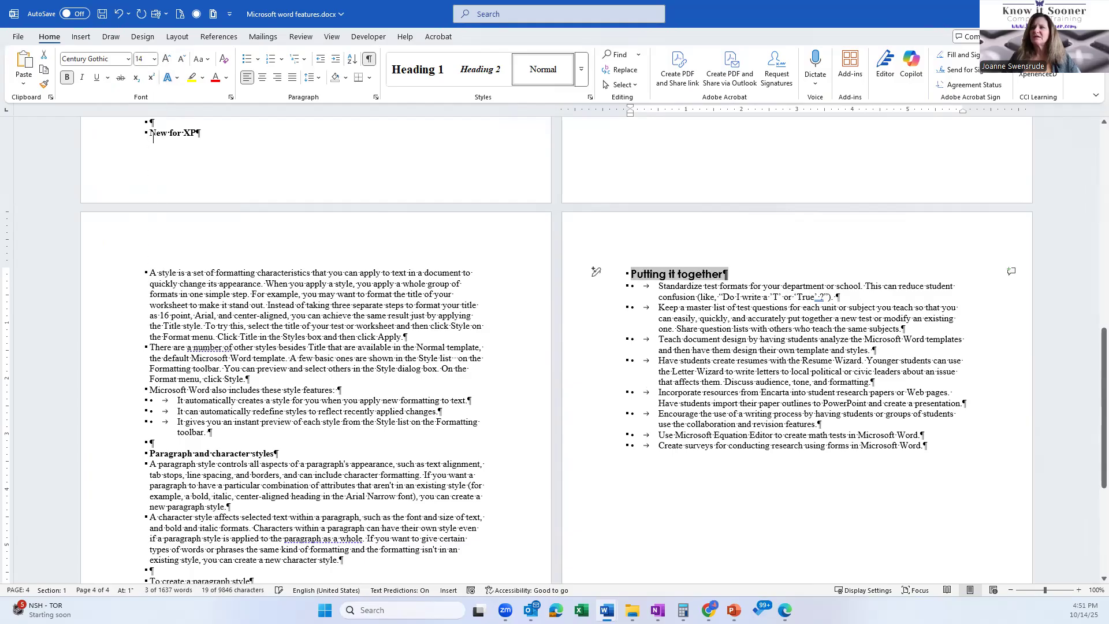
click(226, 77)
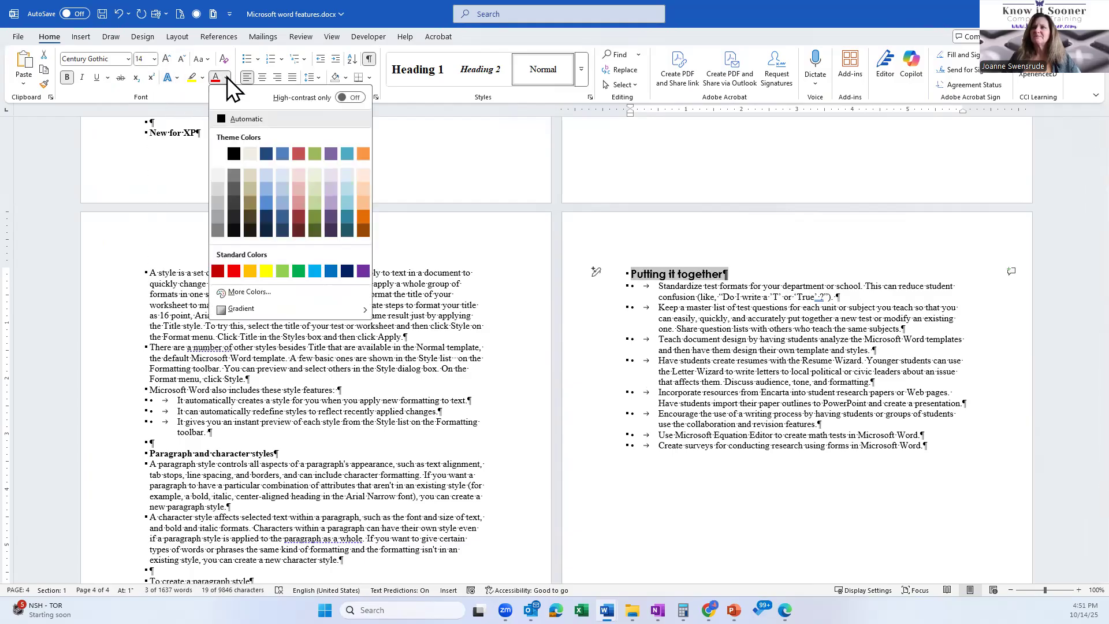
click(266, 187)
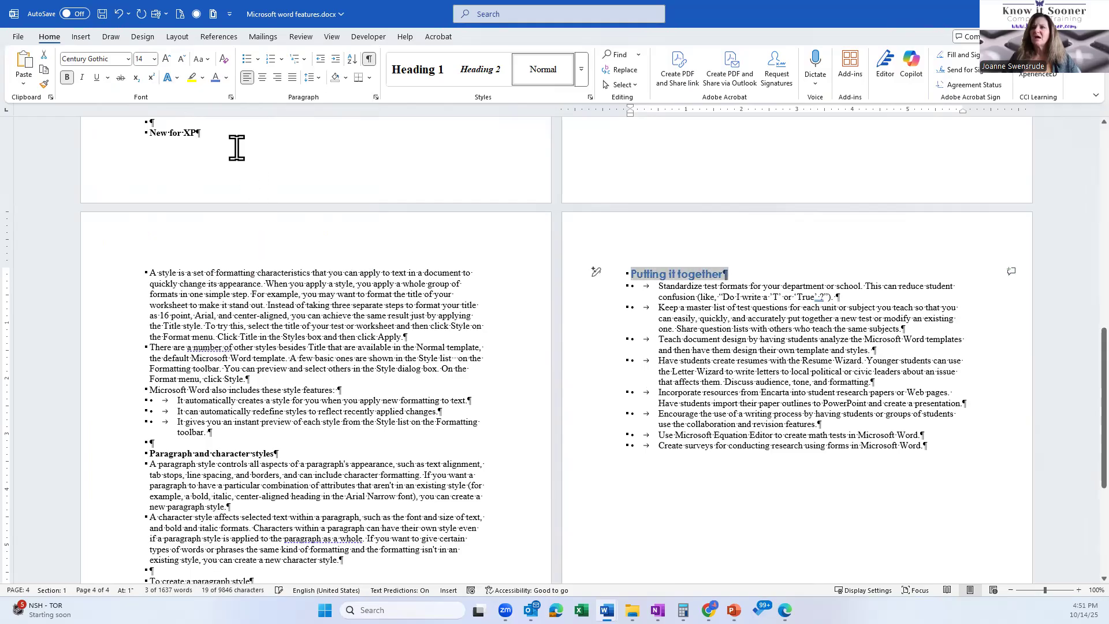
Add a bottom border to the Putting it together heading and set its spacing after to 12 pt
click(370, 77)
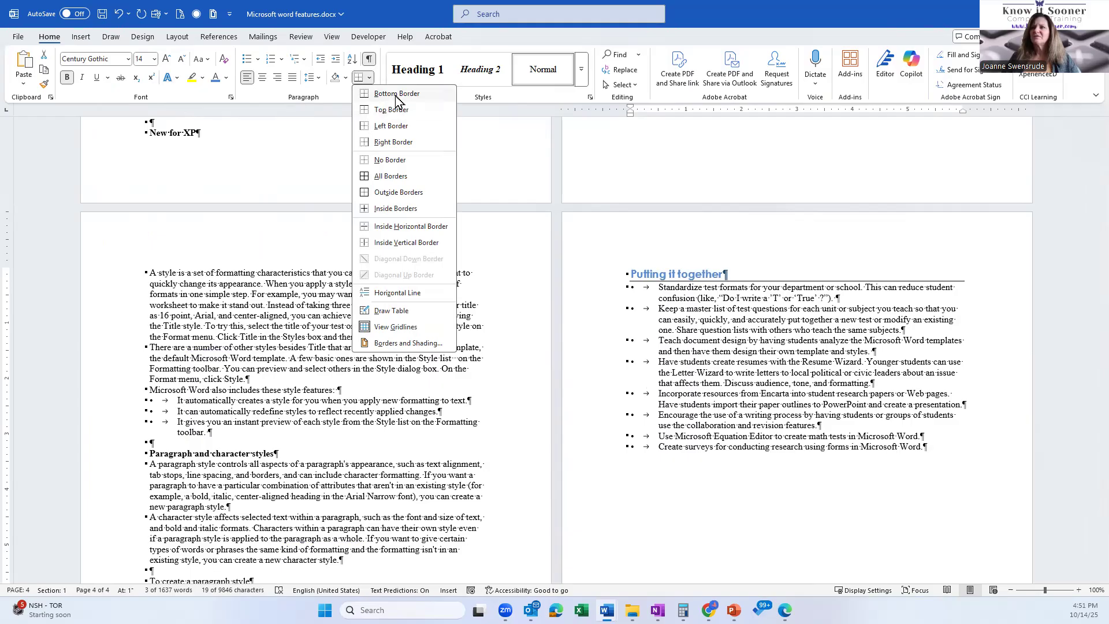
click(396, 95)
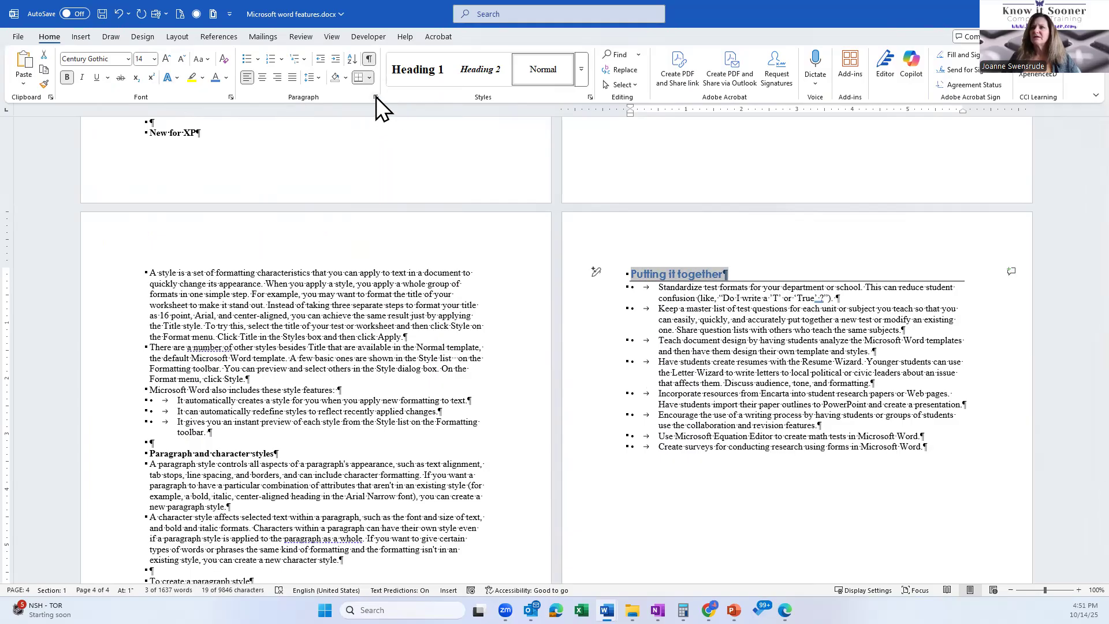
click(376, 96)
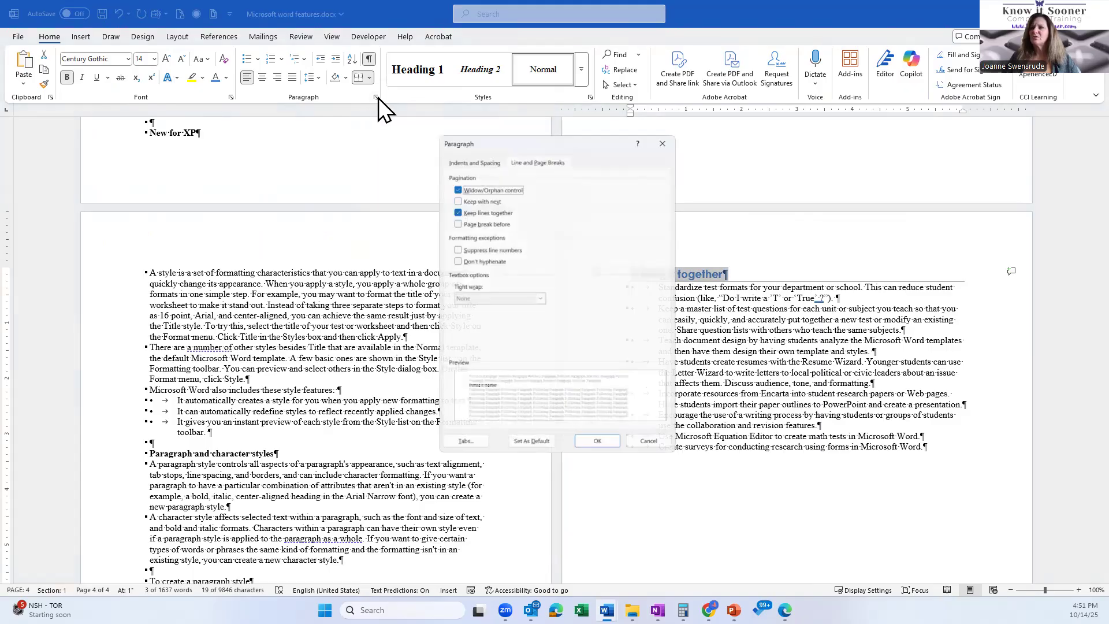
click(456, 151)
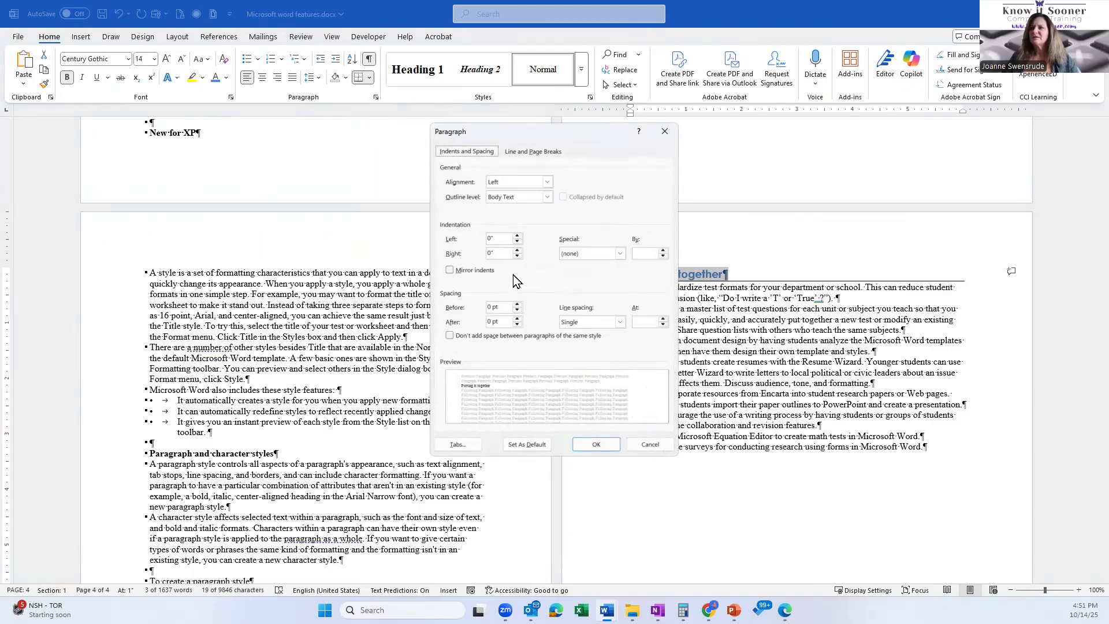
click(517, 319)
click(517, 320)
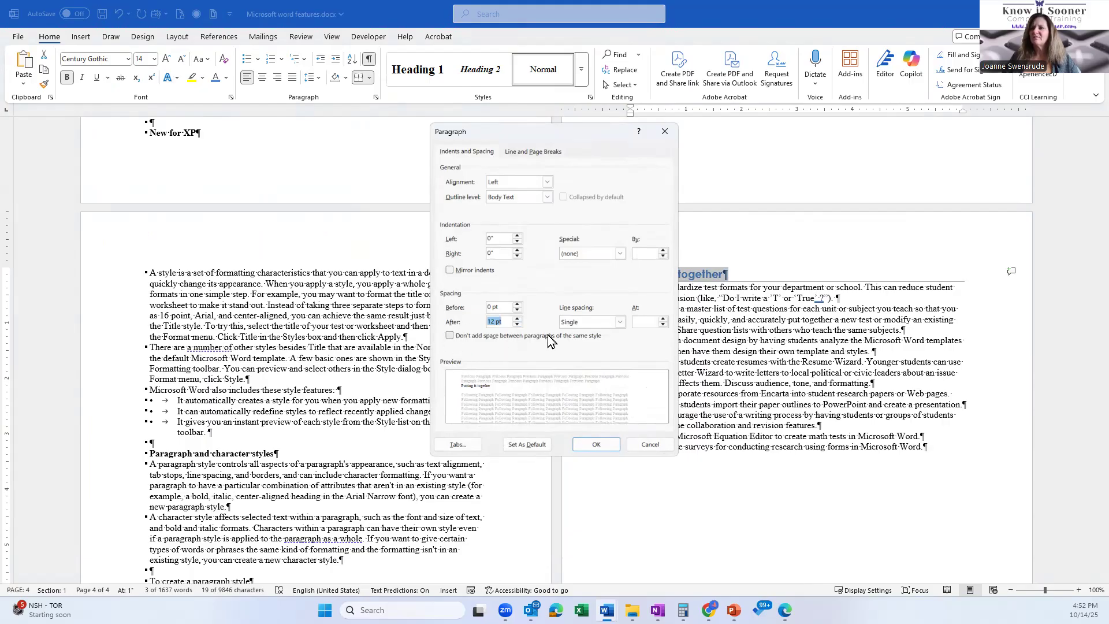
click(606, 451)
click(835, 405)
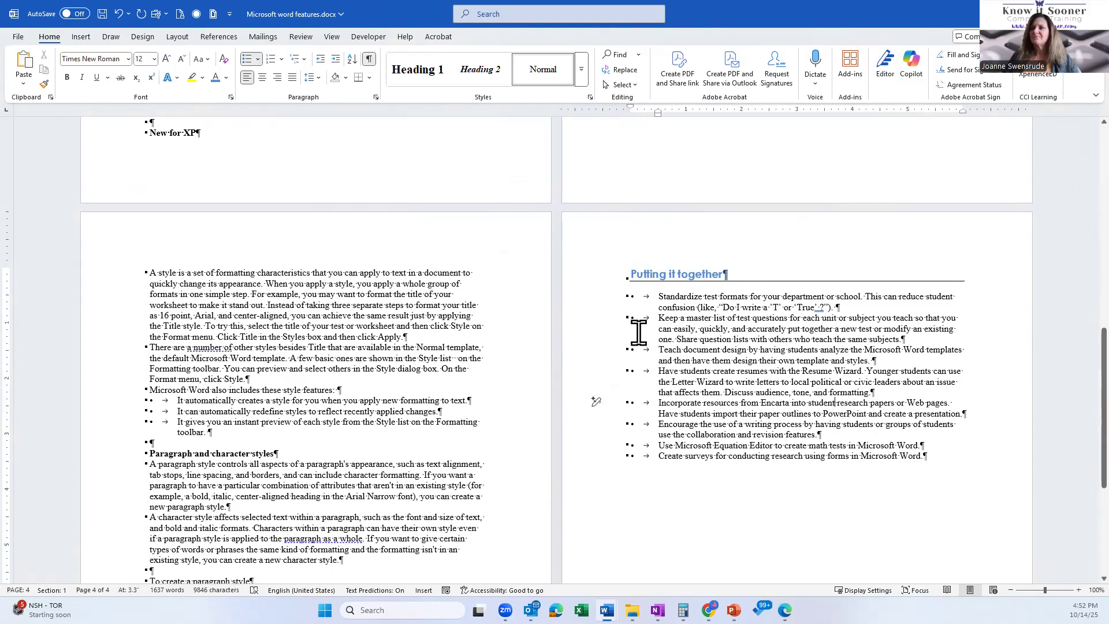
Update the Heading 1 style to match the formatting of the Putting it together heading
click(592, 280)
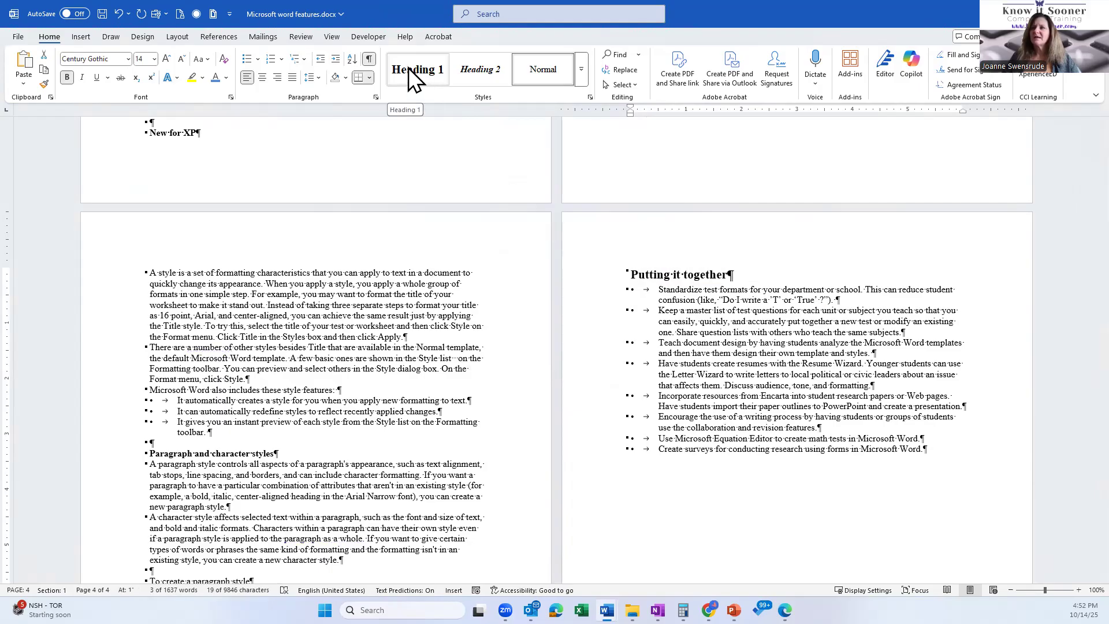
right_click(425, 74)
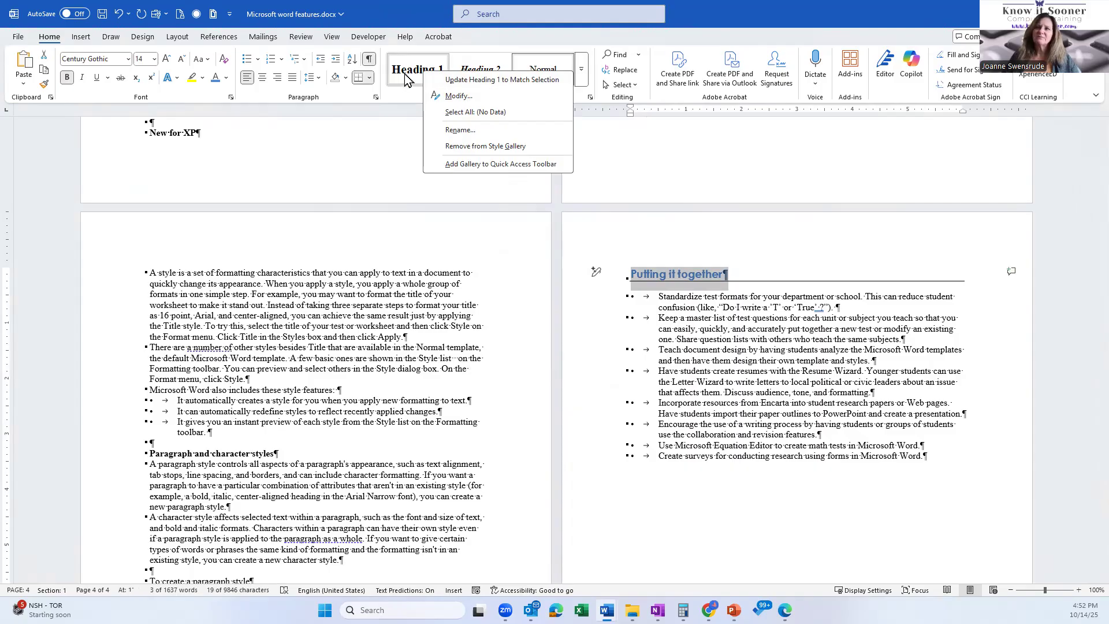
click(439, 80)
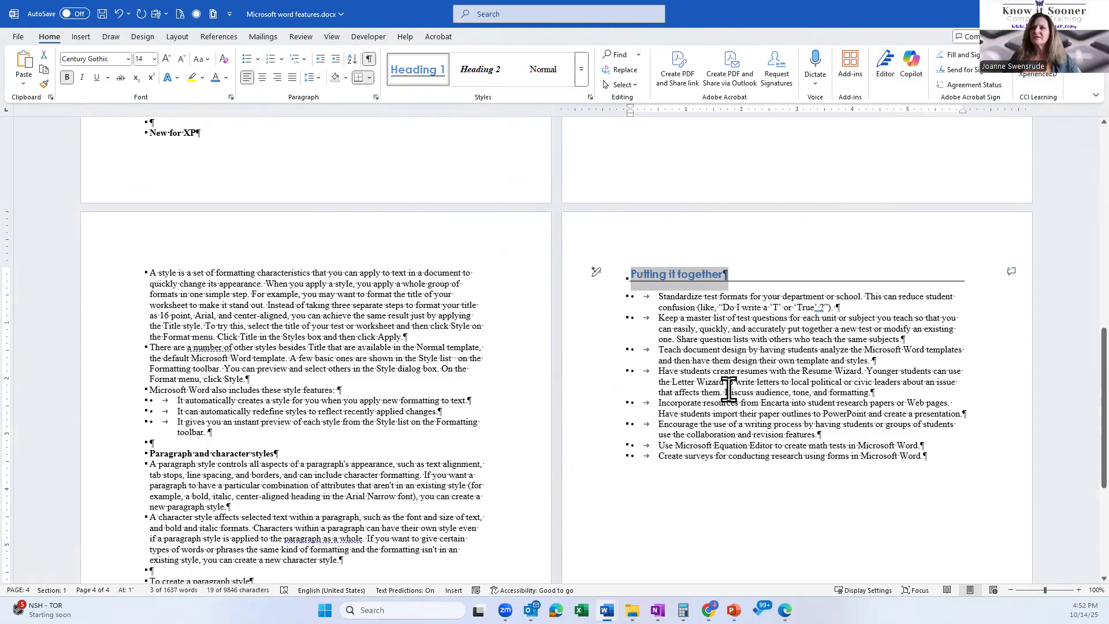
Apply the Heading 1 style to the New for XP heading
scroll(729, 388, down, 2)
scroll(729, 388, down, 5)
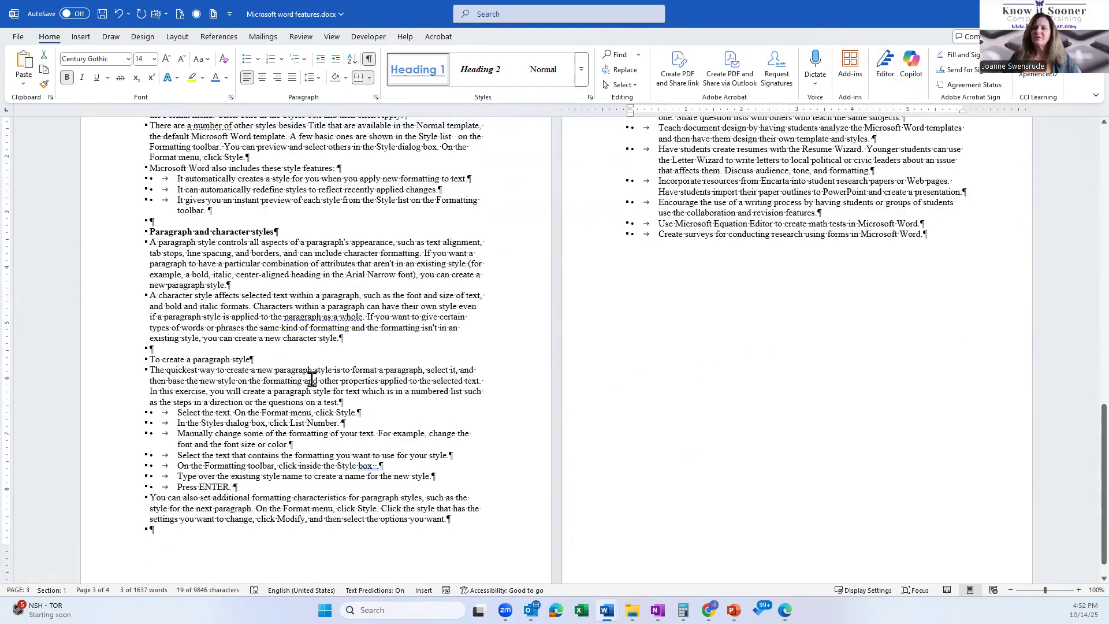
scroll(315, 388, up, 14)
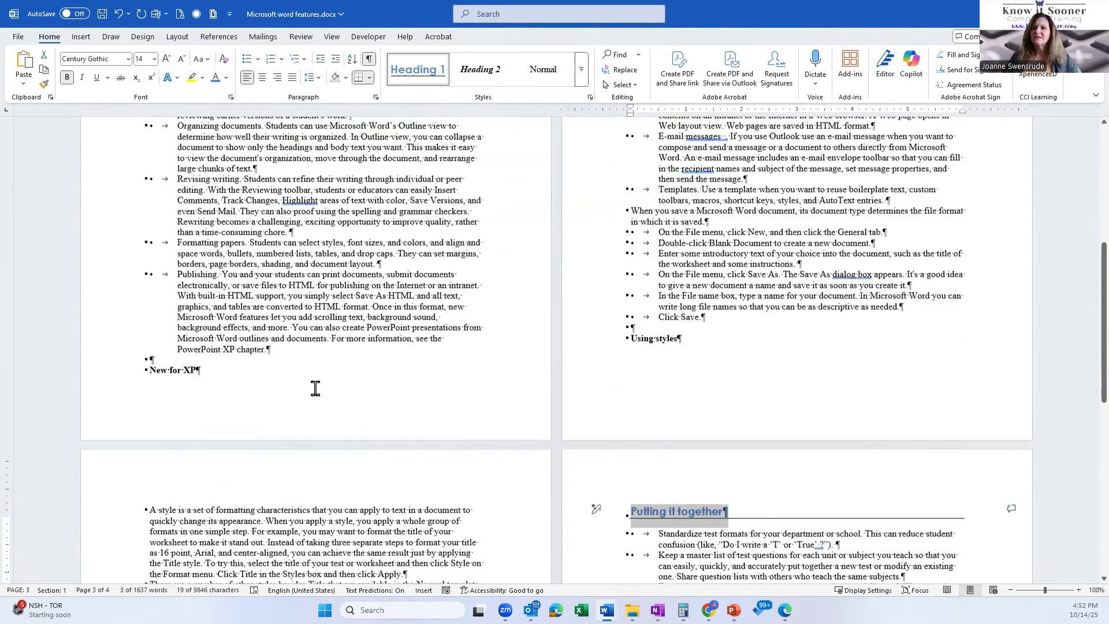
scroll(316, 388, up, 11)
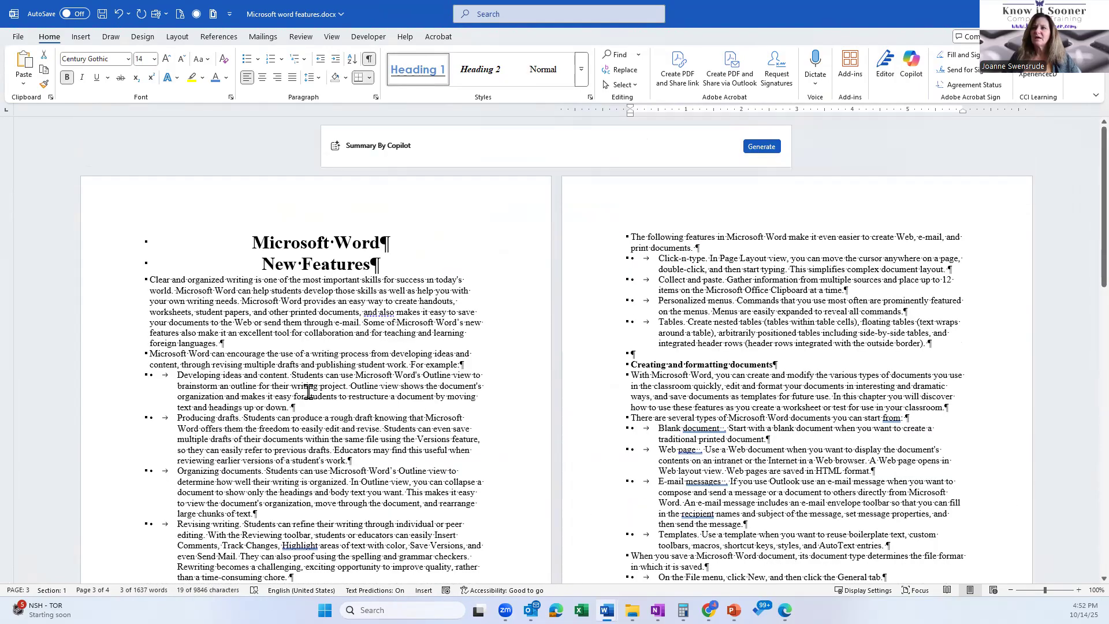
scroll(102, 414, down, 10)
click(103, 415)
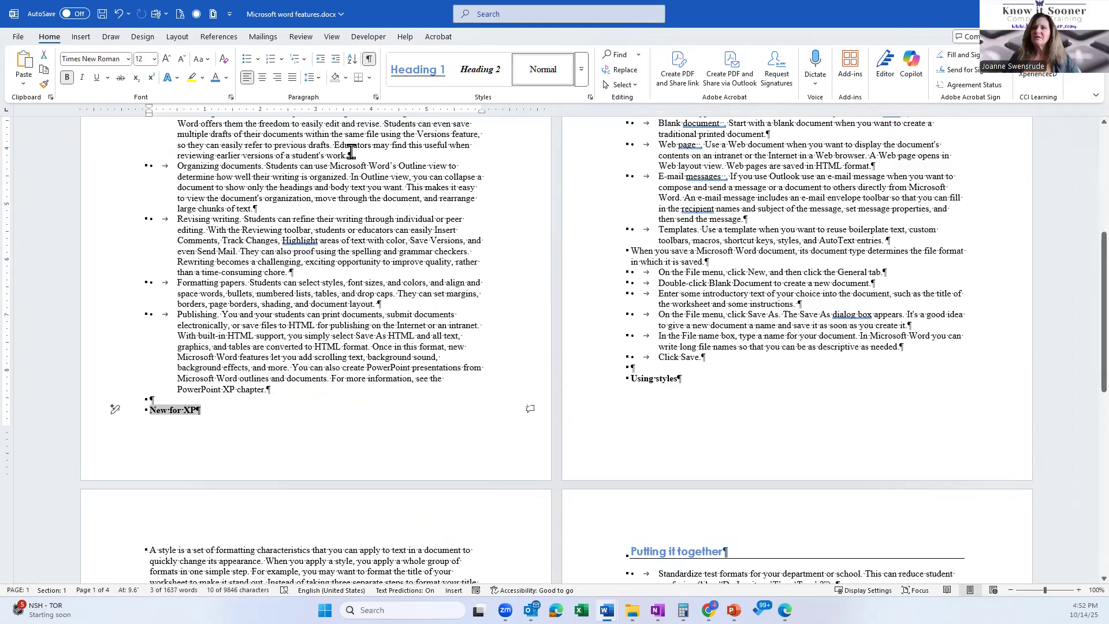
click(422, 73)
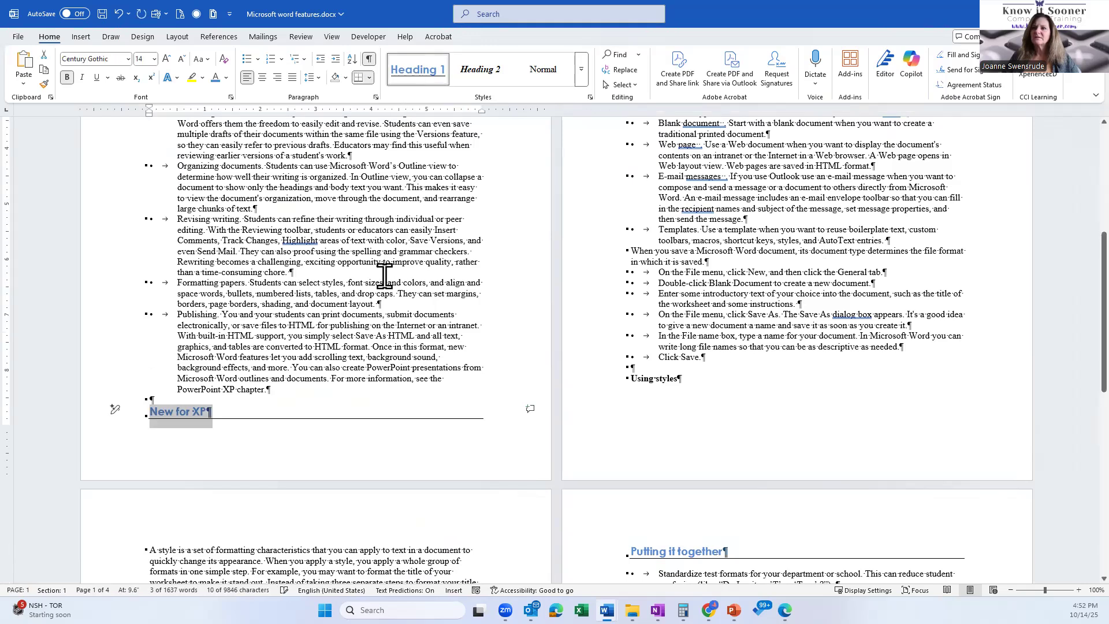
Apply the Heading 1 style to the Creating and formatting documents heading and the Using styles heading
scroll(612, 431, up, 4)
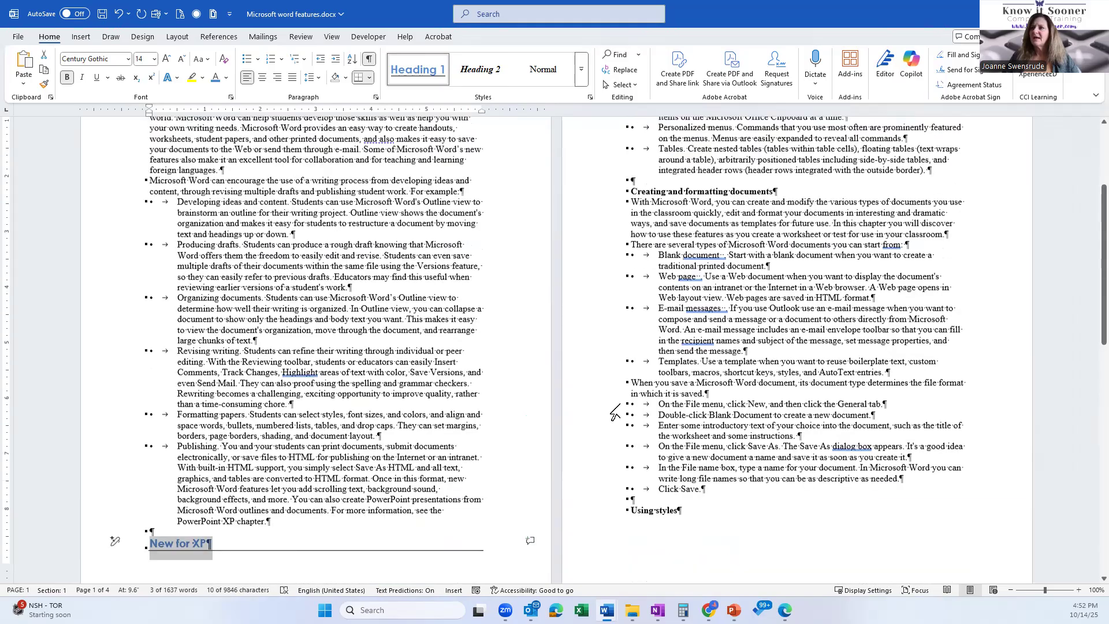
scroll(614, 411, up, 4)
click(604, 338)
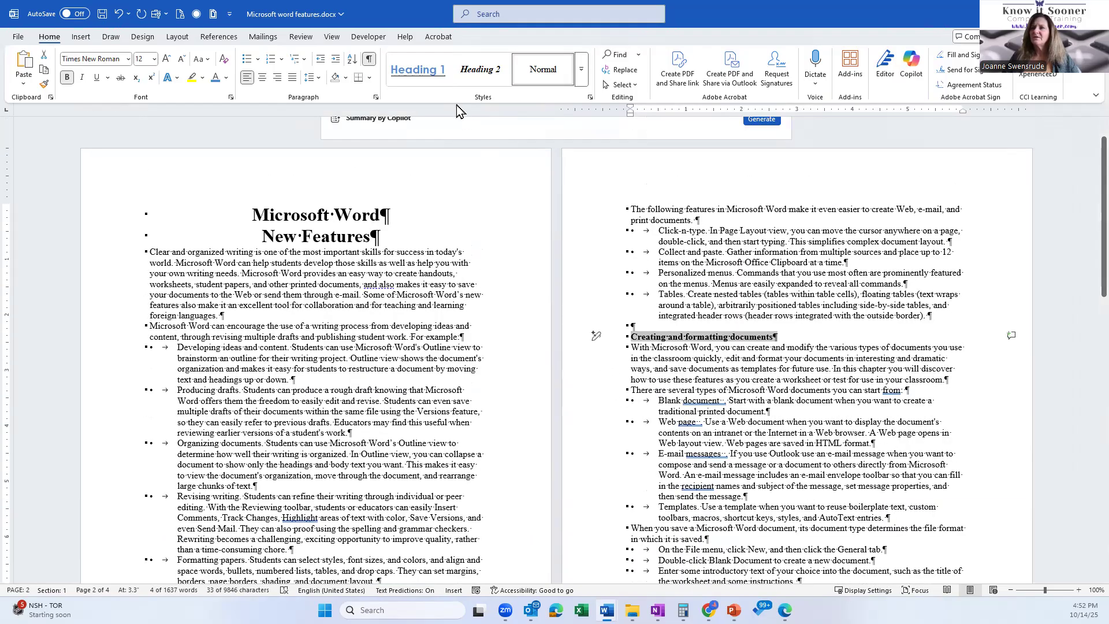
click(420, 78)
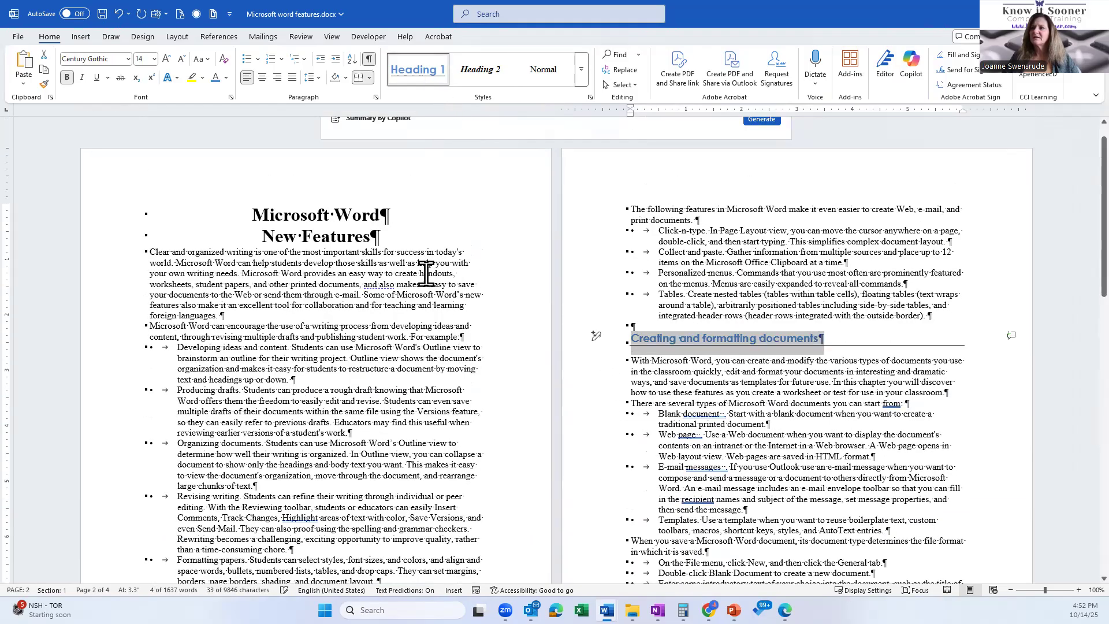
scroll(658, 439, down, 4)
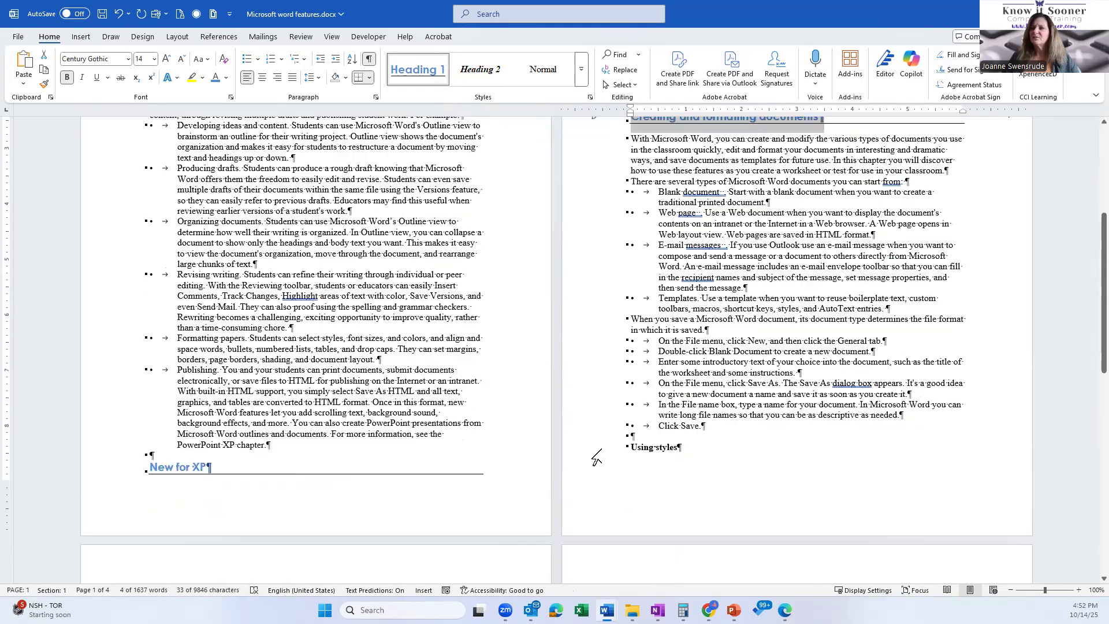
click(601, 449)
click(413, 70)
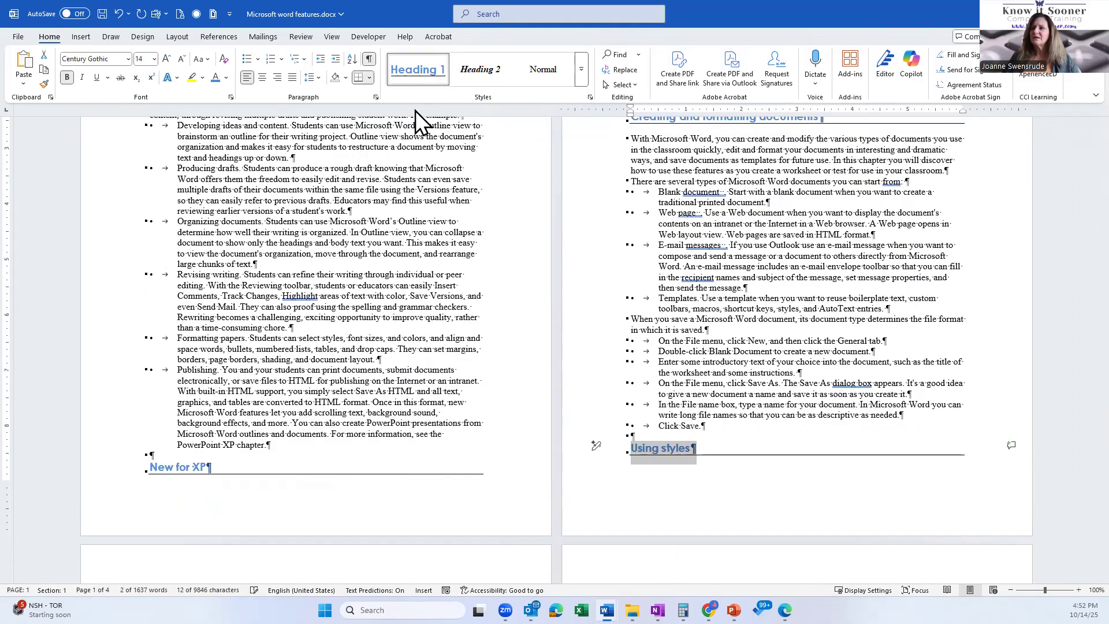
Highlight the Paragraph and character styles heading and look over the text below it for further headings
scroll(389, 287, down, 5)
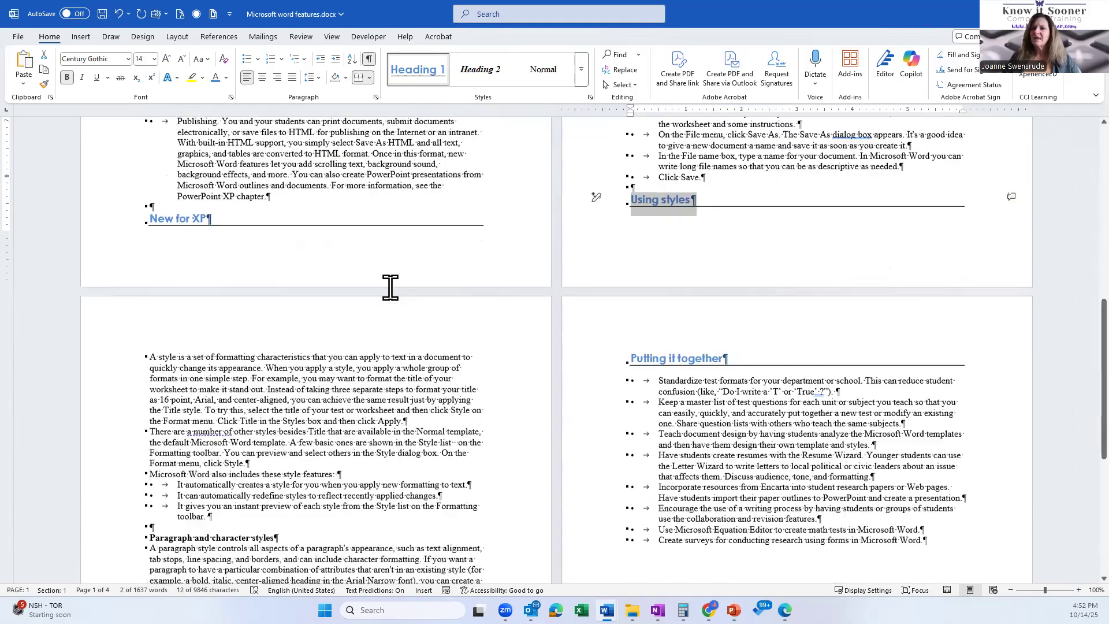
scroll(277, 356, down, 2)
click(128, 429)
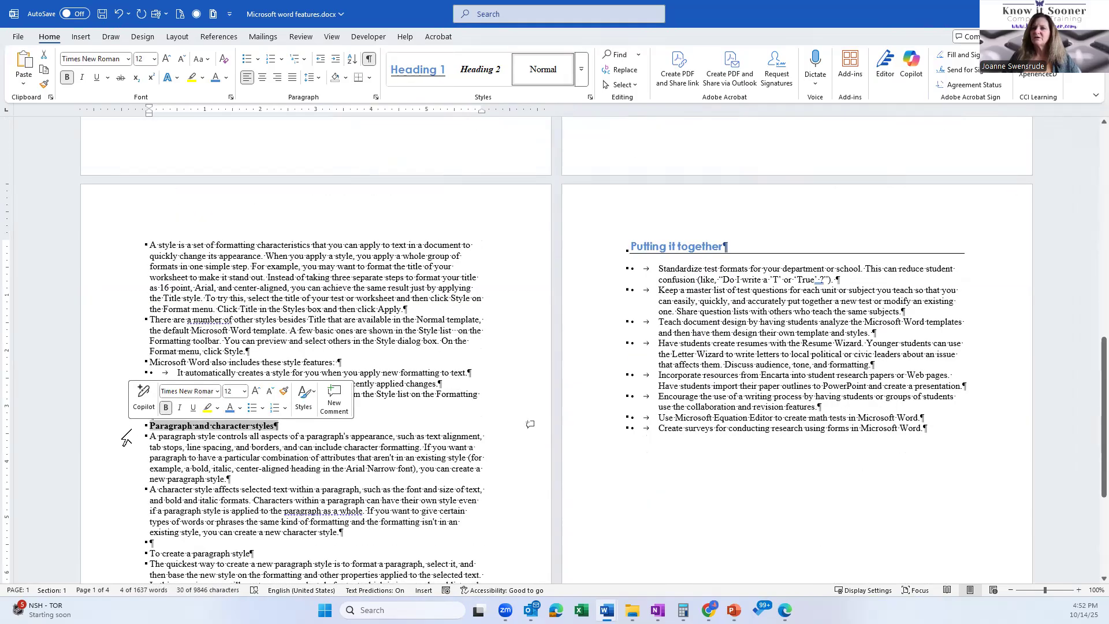
scroll(411, 409, down, 3)
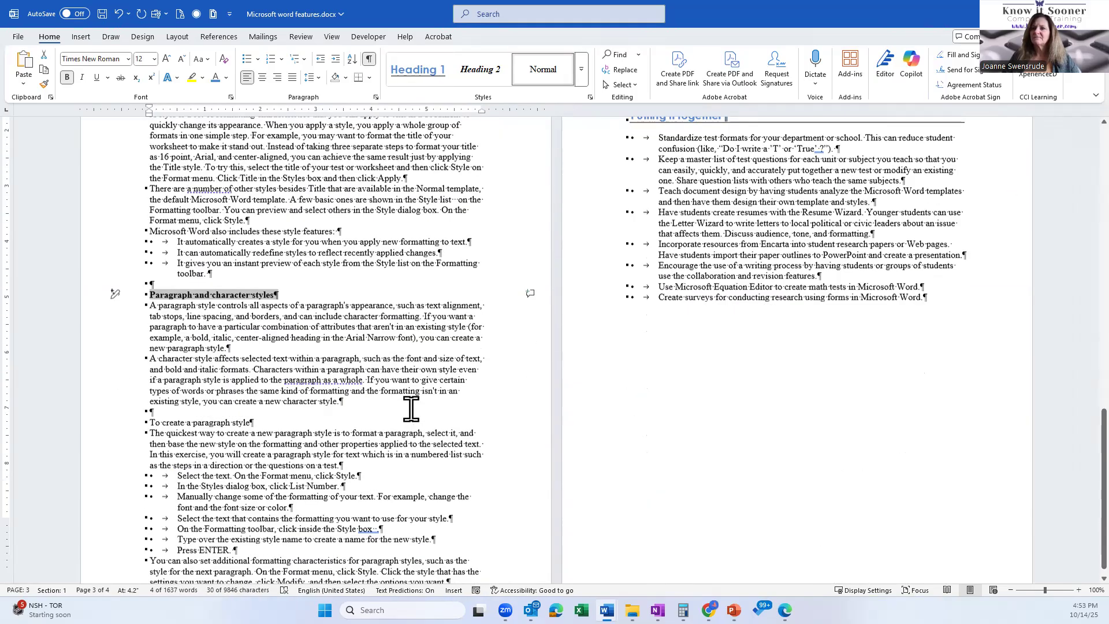
scroll(411, 408, down, 1)
scroll(409, 408, up, 3)
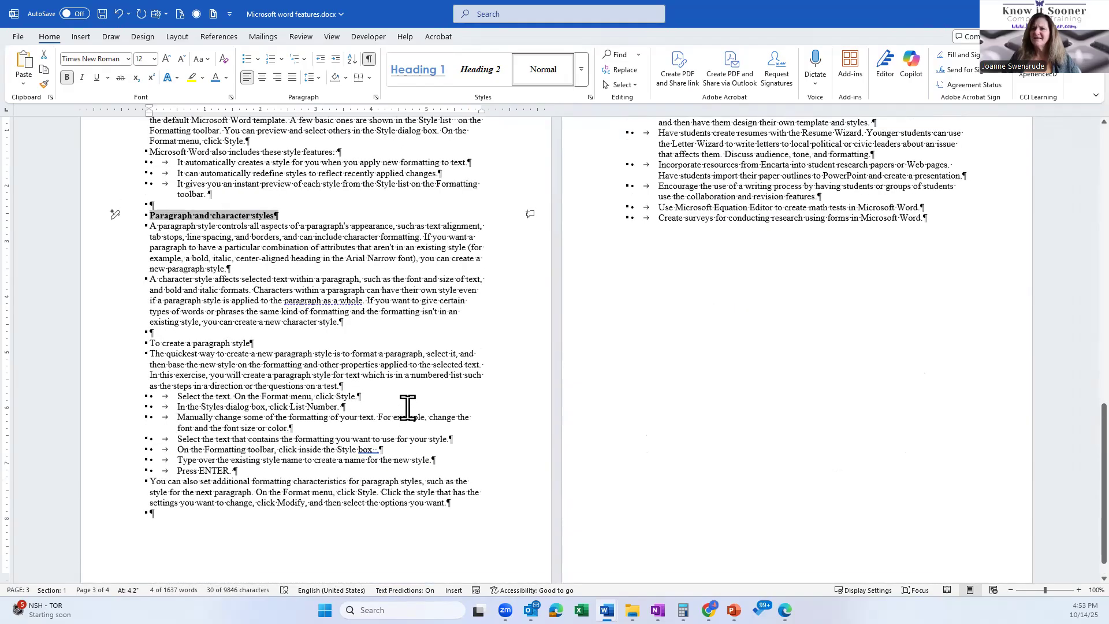
Change the font color of the Creating and formatting documents heading to the dark orange theme color
scroll(408, 408, up, 12)
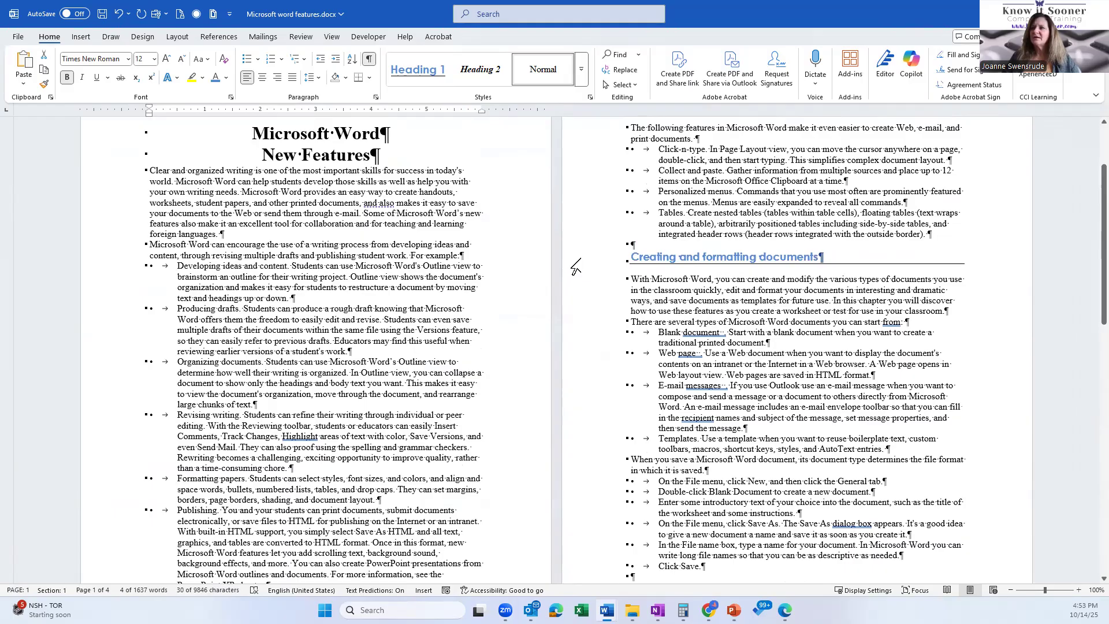
click(598, 257)
click(226, 77)
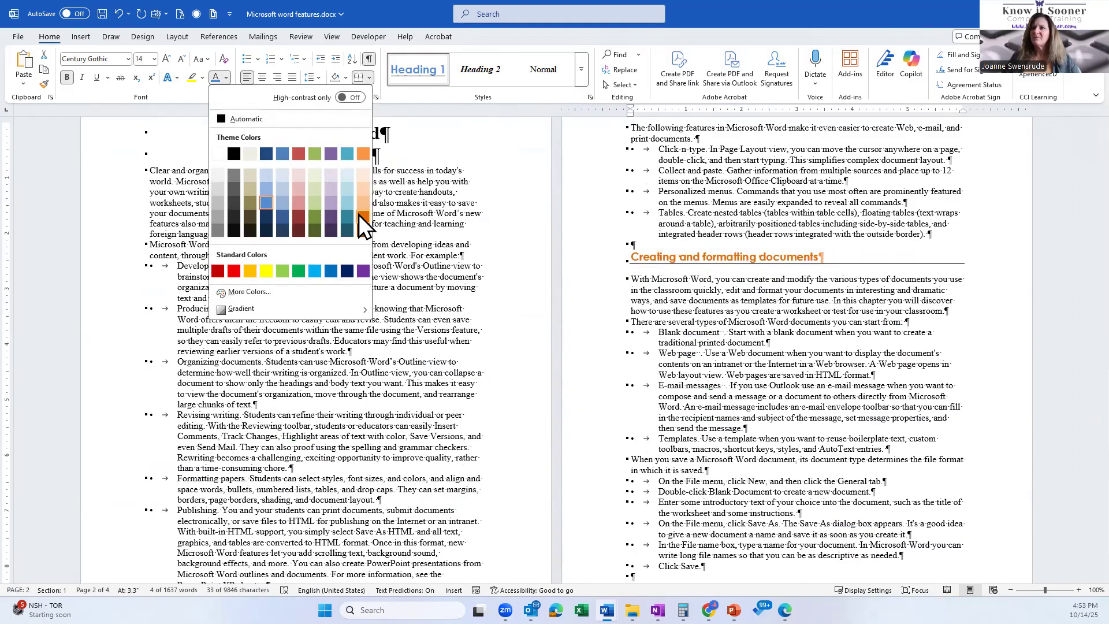
click(359, 214)
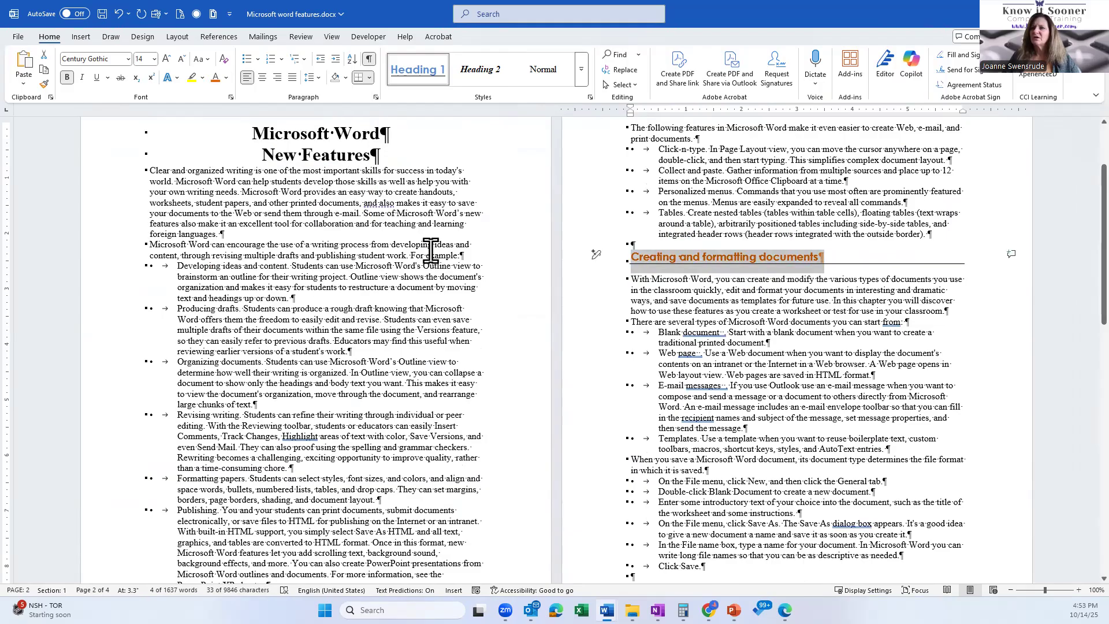
Update the Heading 1 style to match the recolored Creating and formatting documents heading
scroll(432, 250, down, 5)
scroll(430, 249, up, 1)
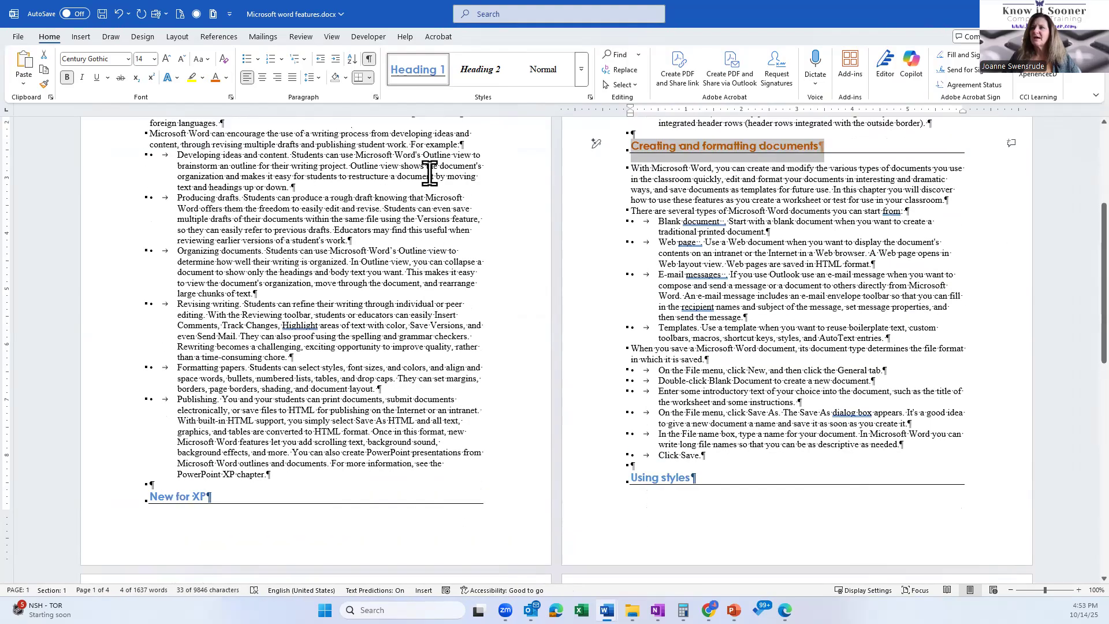
right_click(397, 71)
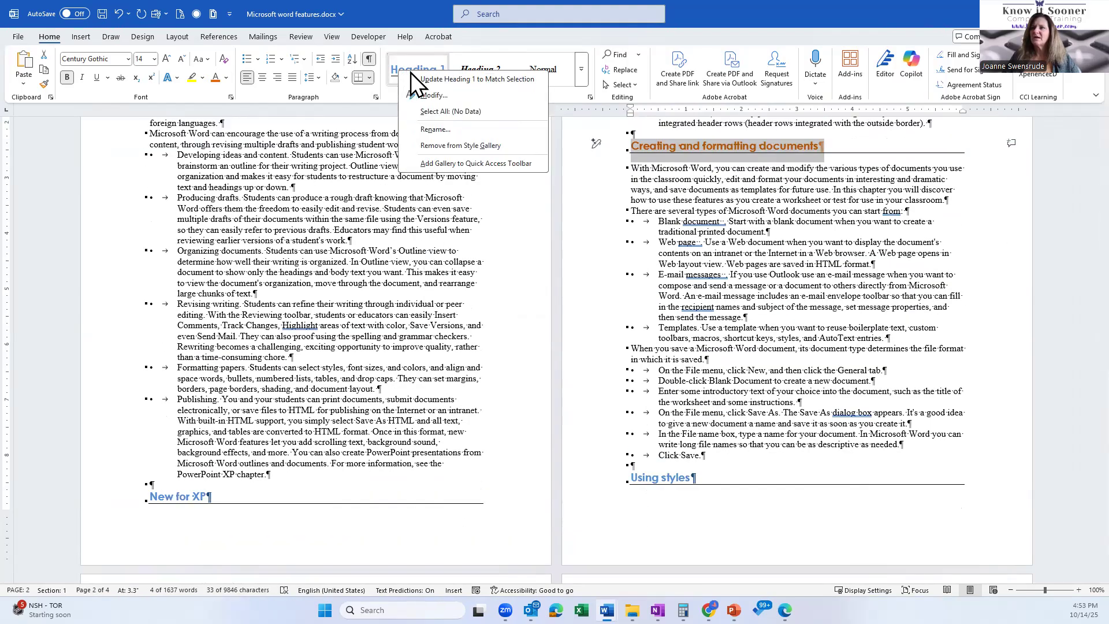
click(447, 80)
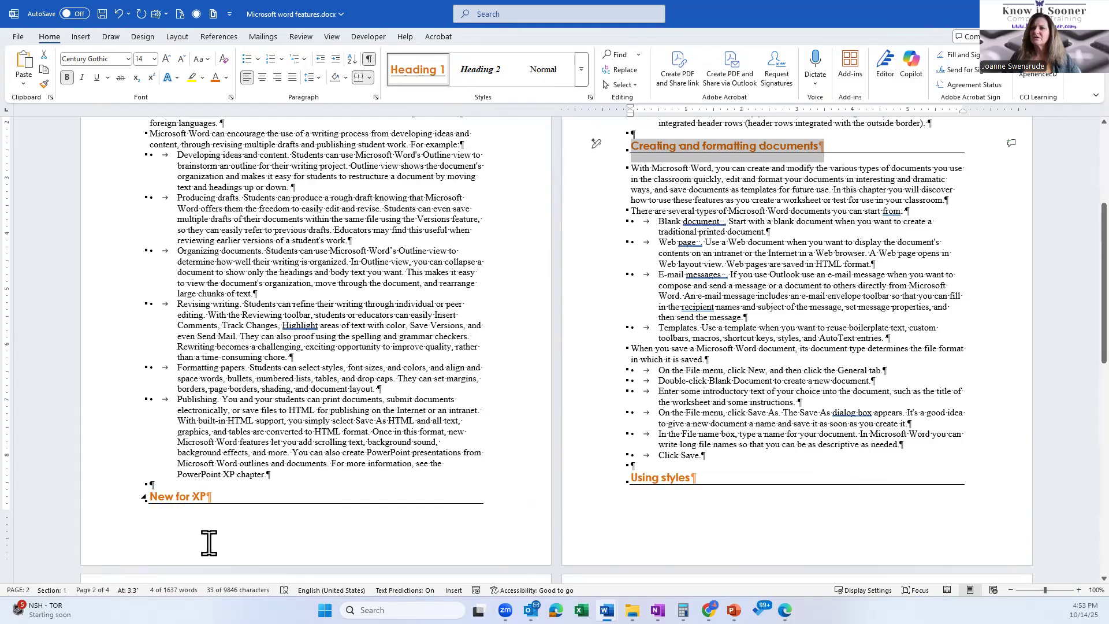
Examine the color of the Heading 1 headings throughout all pages of the document
scroll(318, 341, down, 4)
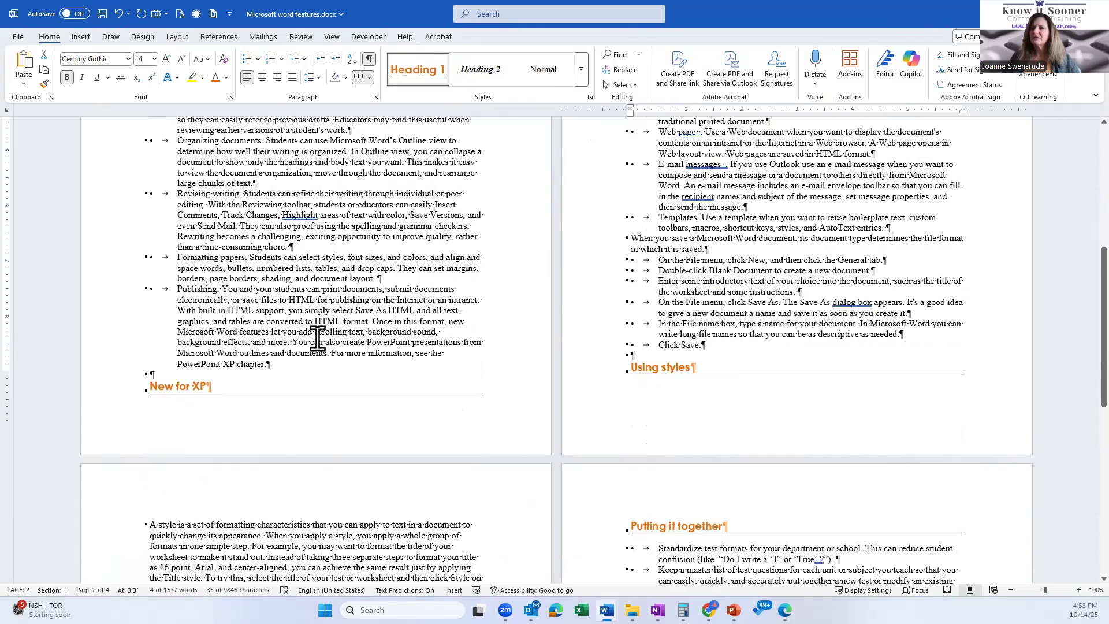
scroll(317, 342, down, 7)
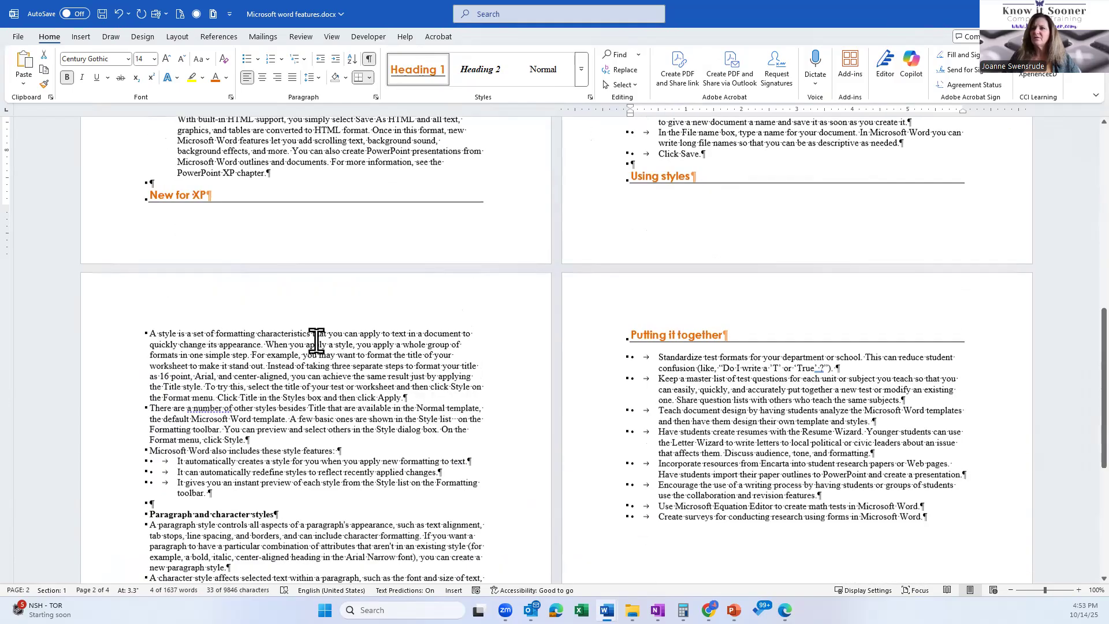
scroll(317, 341, down, 5)
scroll(316, 341, up, 11)
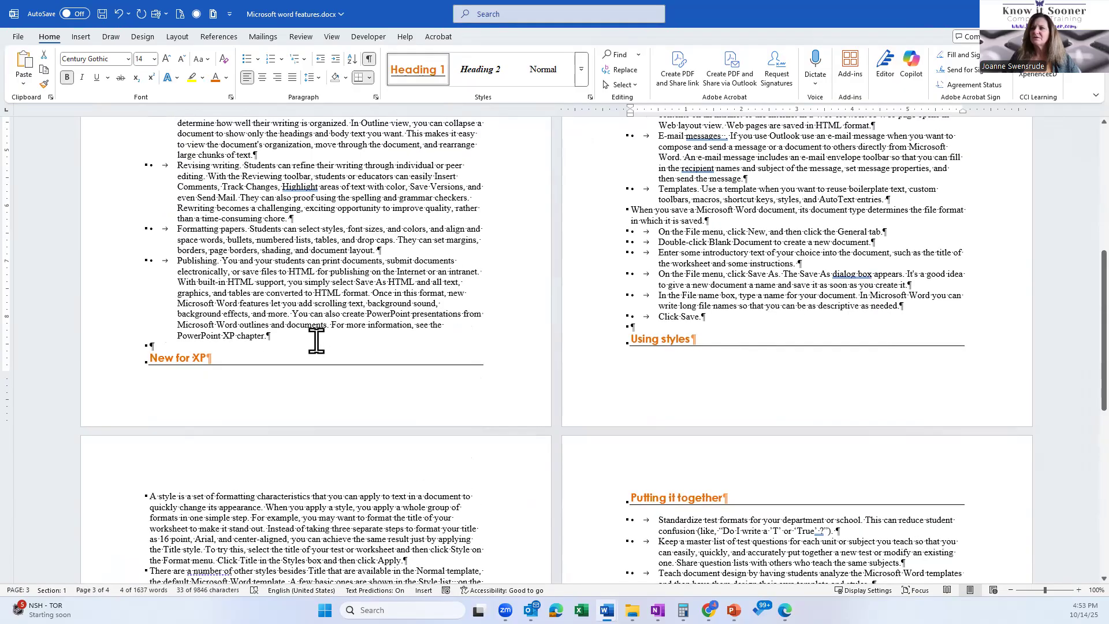
scroll(317, 341, up, 10)
scroll(316, 341, down, 3)
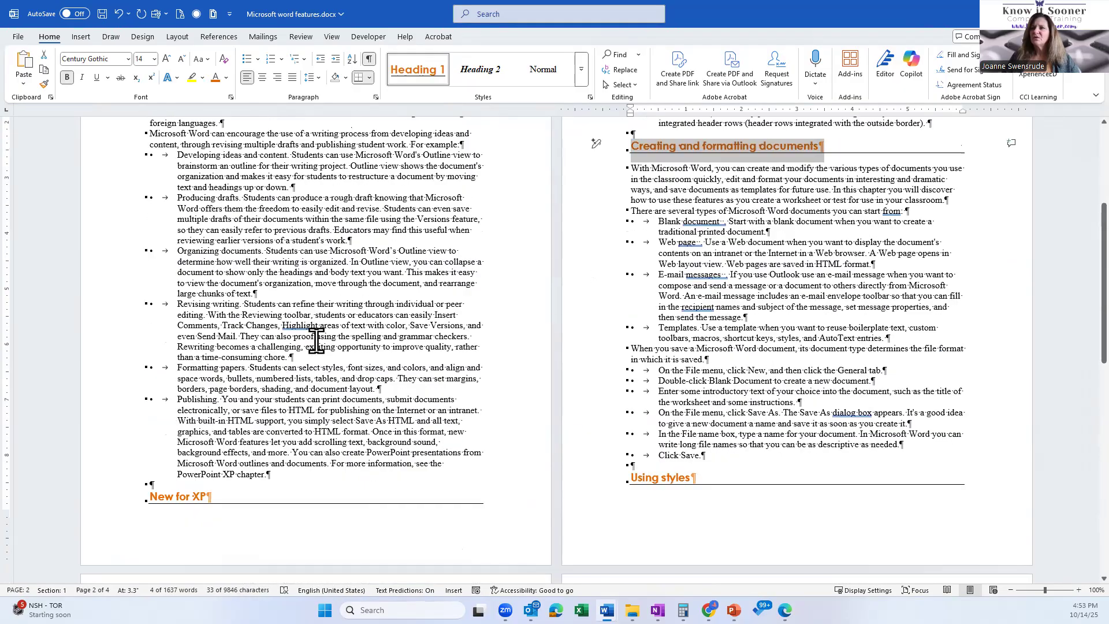
Highlight the New for XP, Using styles, and Putting it together headings one after another to review their Heading 1 formatting
scroll(316, 341, down, 6)
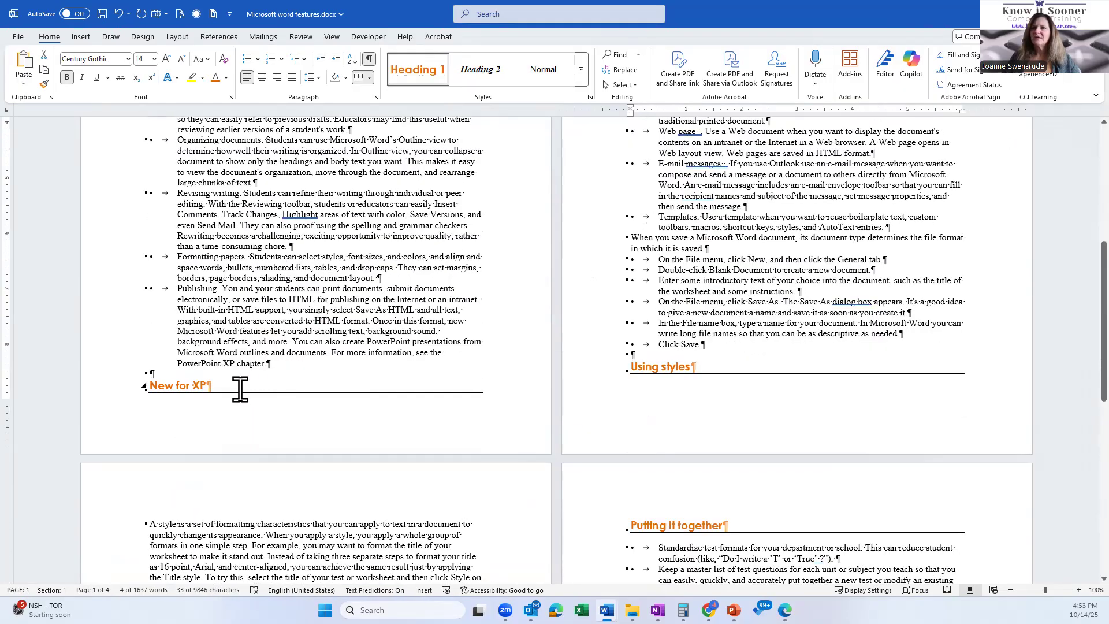
click(115, 386)
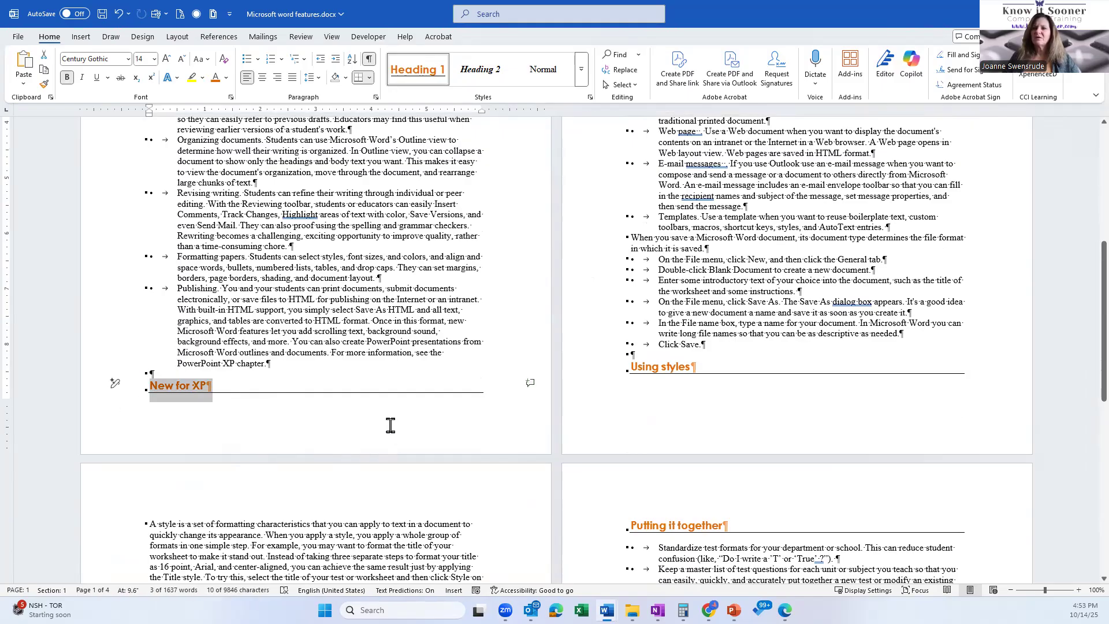
click(570, 367)
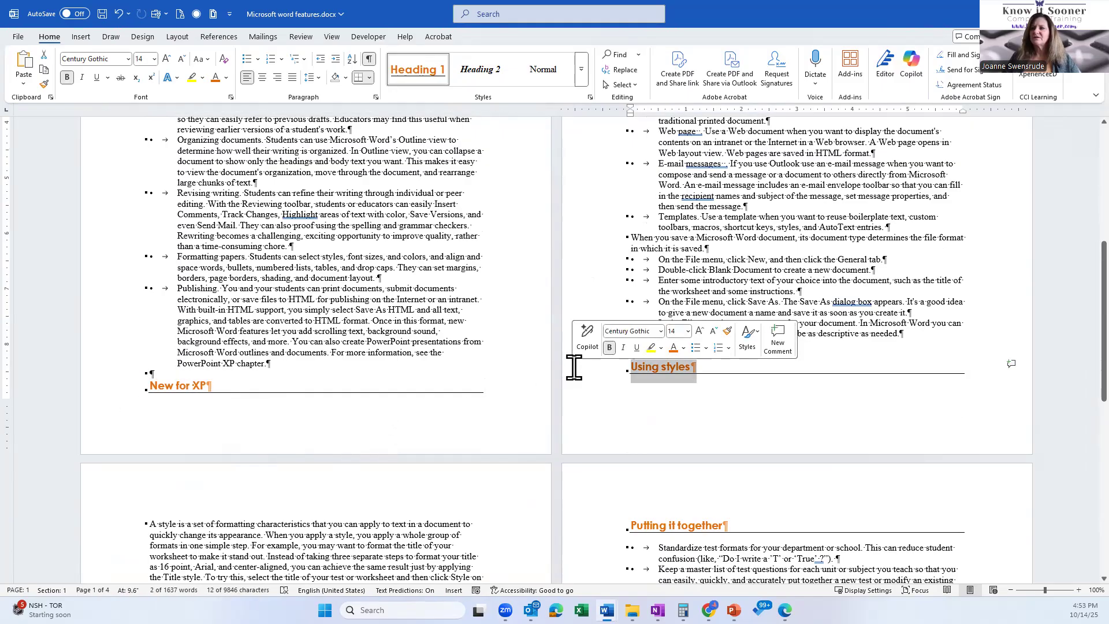
click(580, 530)
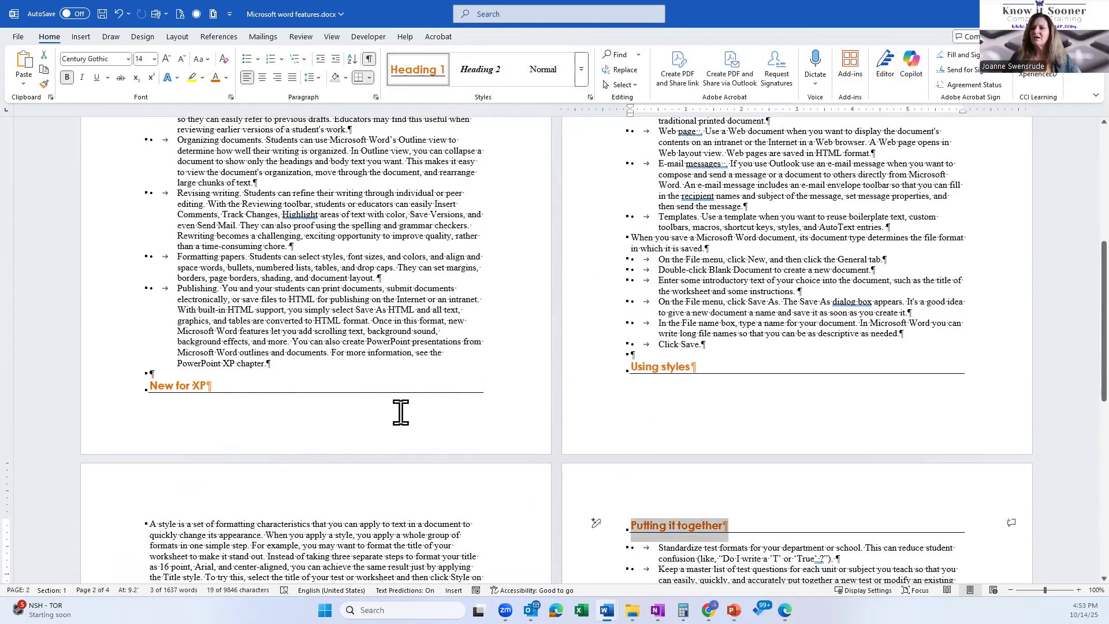
scroll(470, 411, up, 1)
scroll(401, 410, up, 2)
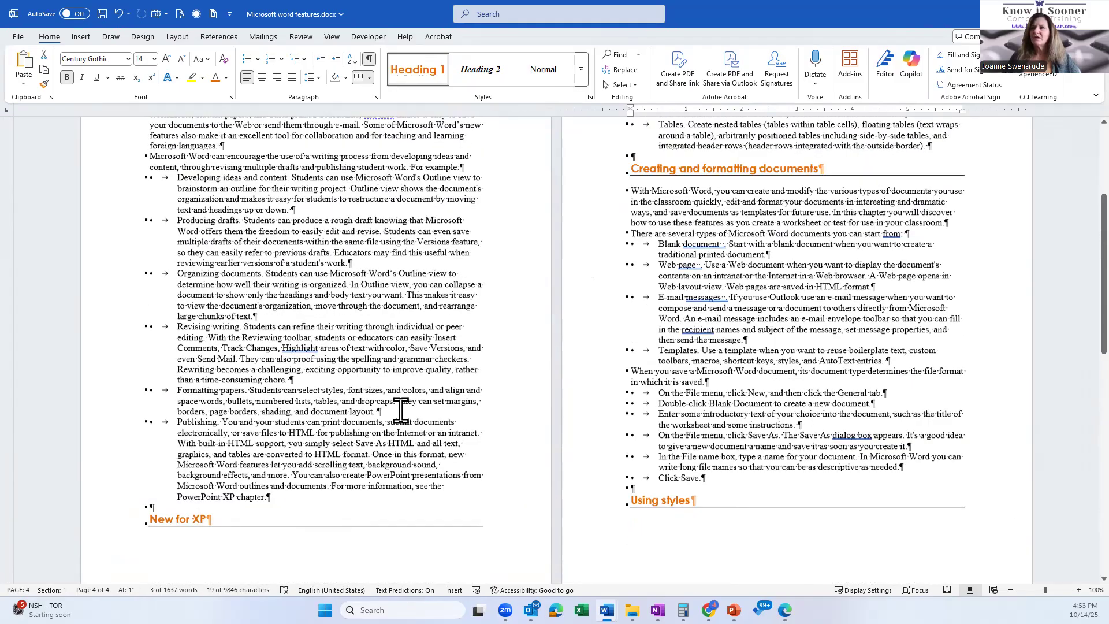
scroll(400, 411, up, 2)
scroll(337, 355, down, 2)
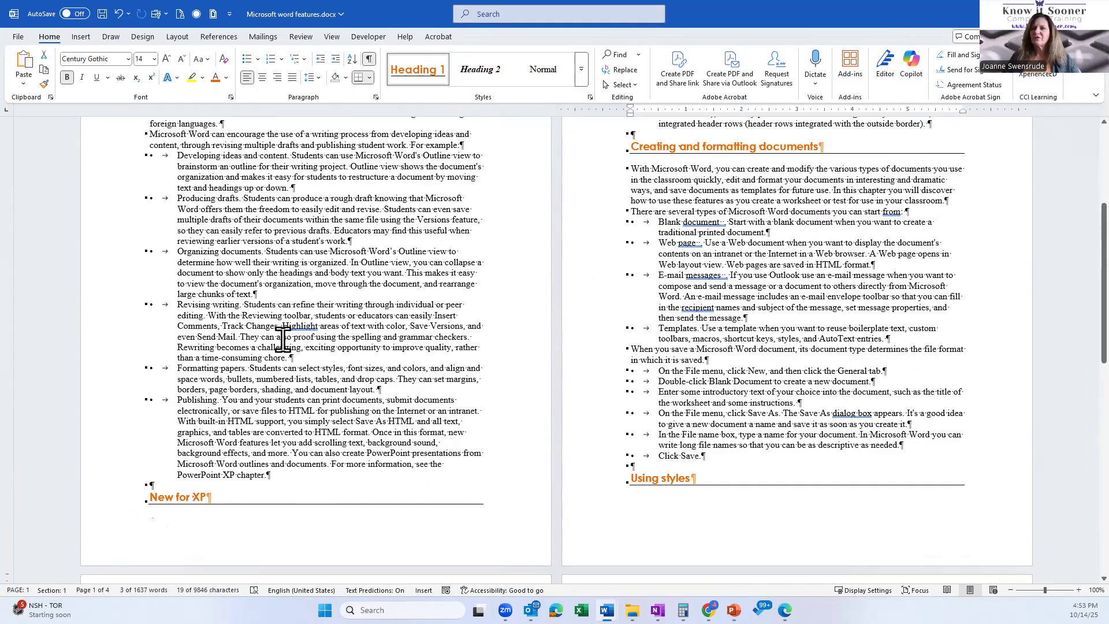
scroll(307, 339, down, 5)
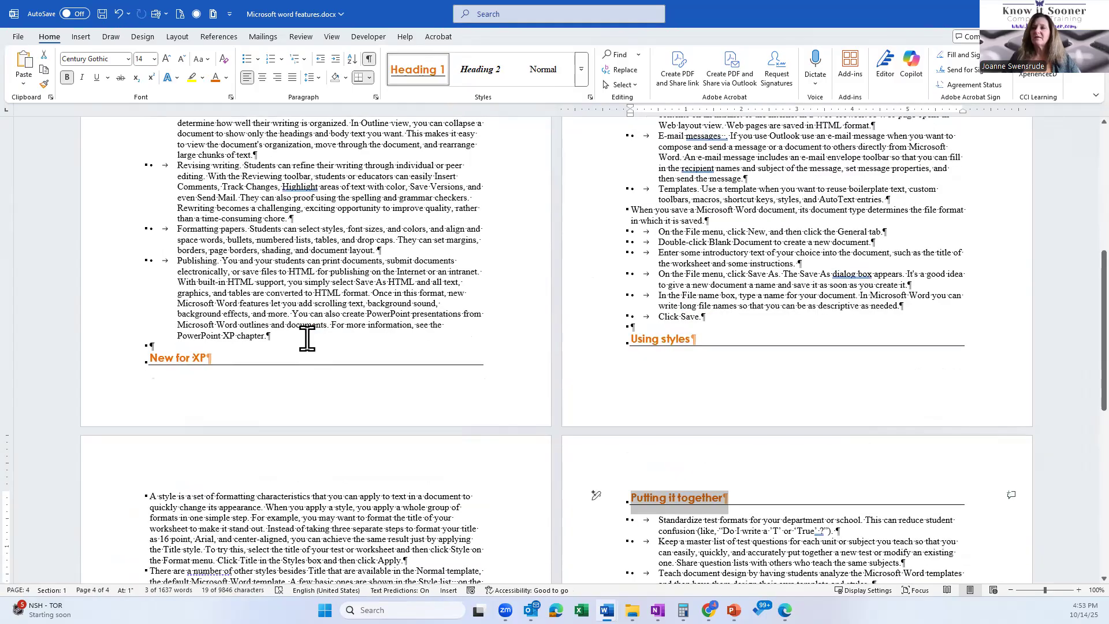
Insert an empty paragraph directly above the New for XP heading to push the heading onto the next page
click(155, 345)
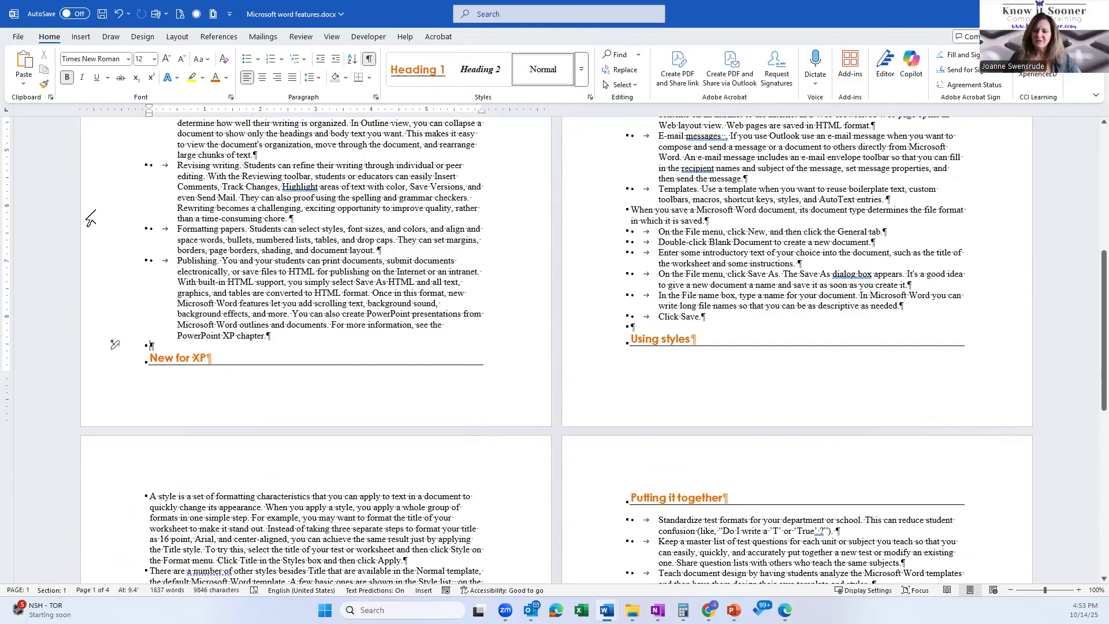
key(Return)
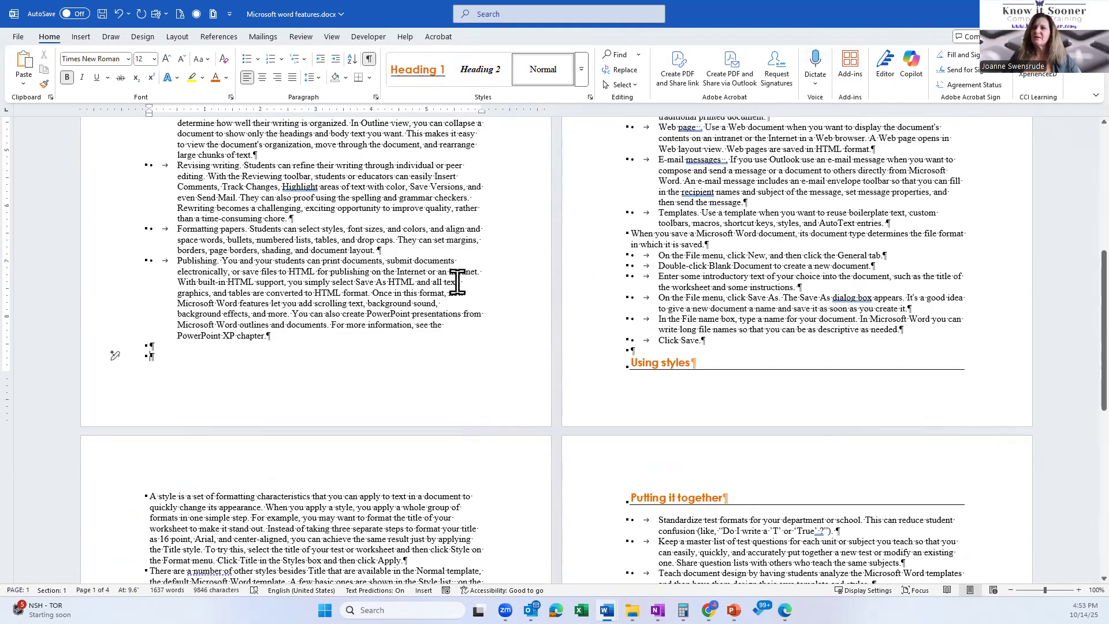
Delete the Producing drafts bullet paragraph, check where the New for XP heading falls, and undo the deletion
scroll(457, 282, up, 9)
scroll(574, 260, up, 2)
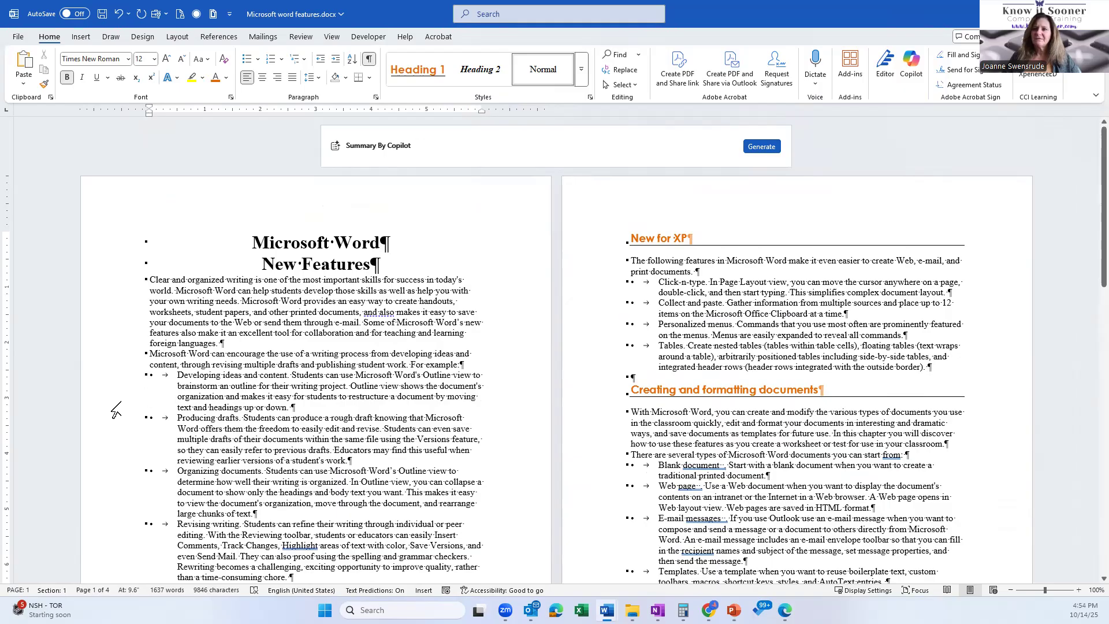
drag(95, 424, 98, 467)
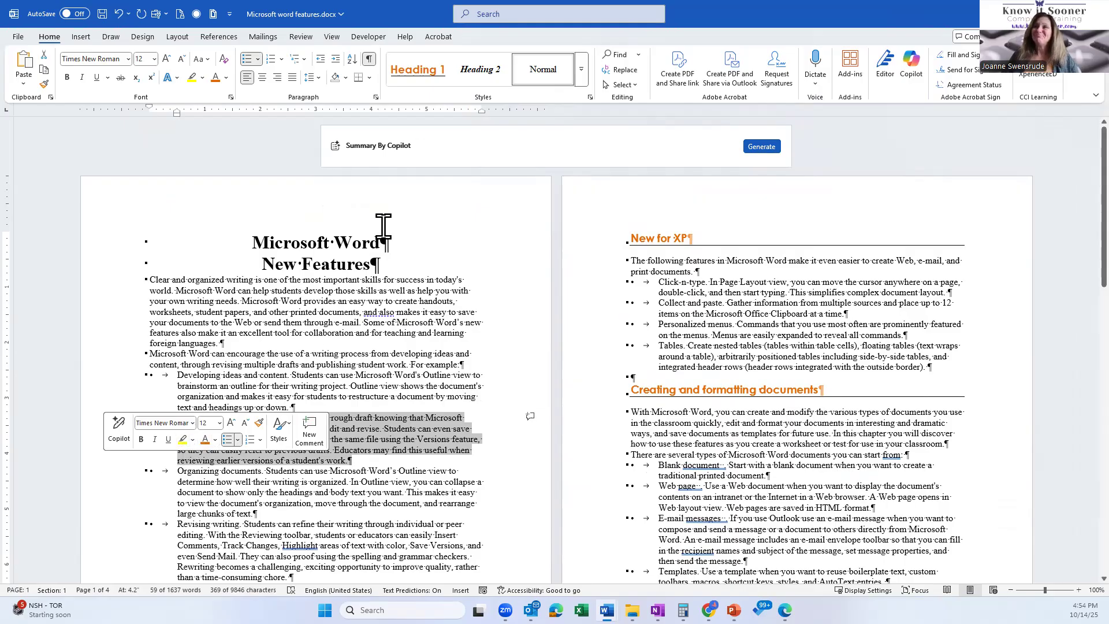
key(Delete)
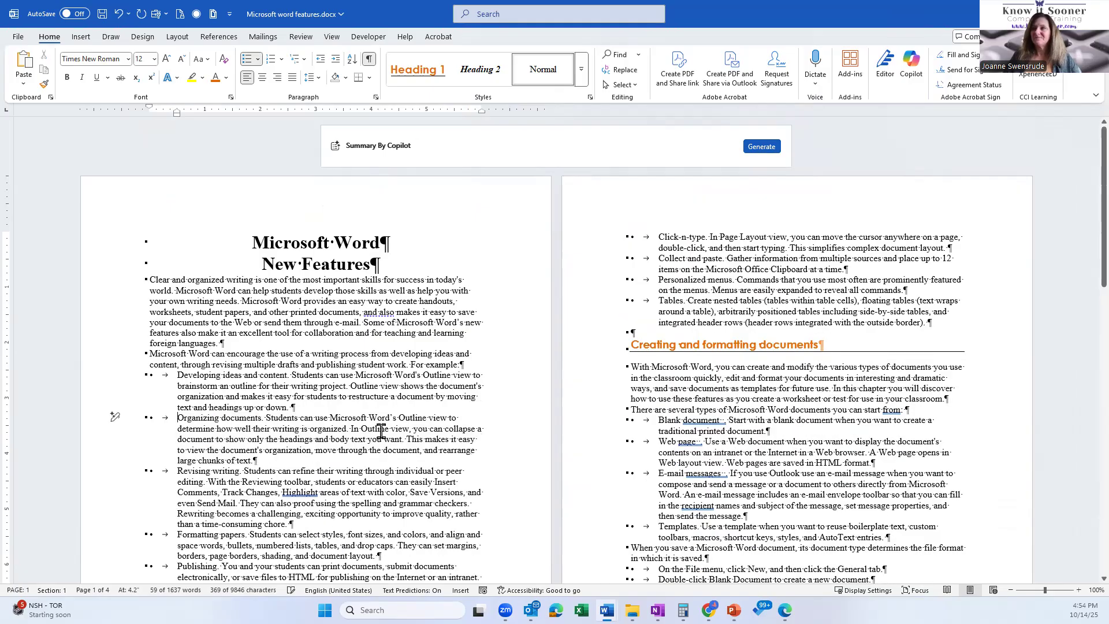
scroll(323, 480, down, 3)
scroll(186, 430, down, 2)
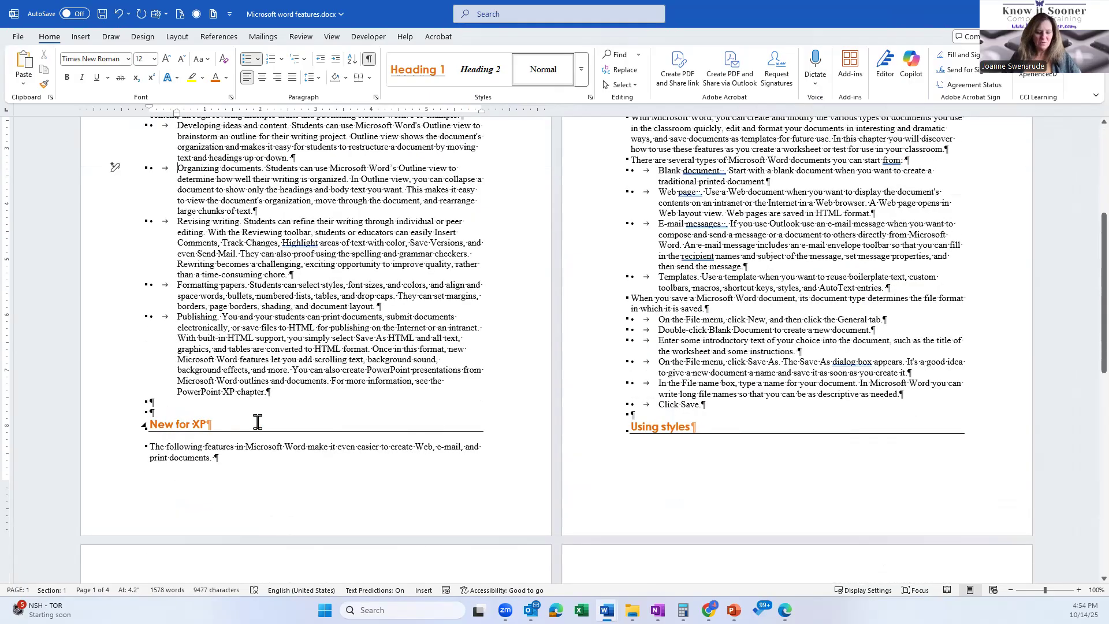
key(ctrl+z)
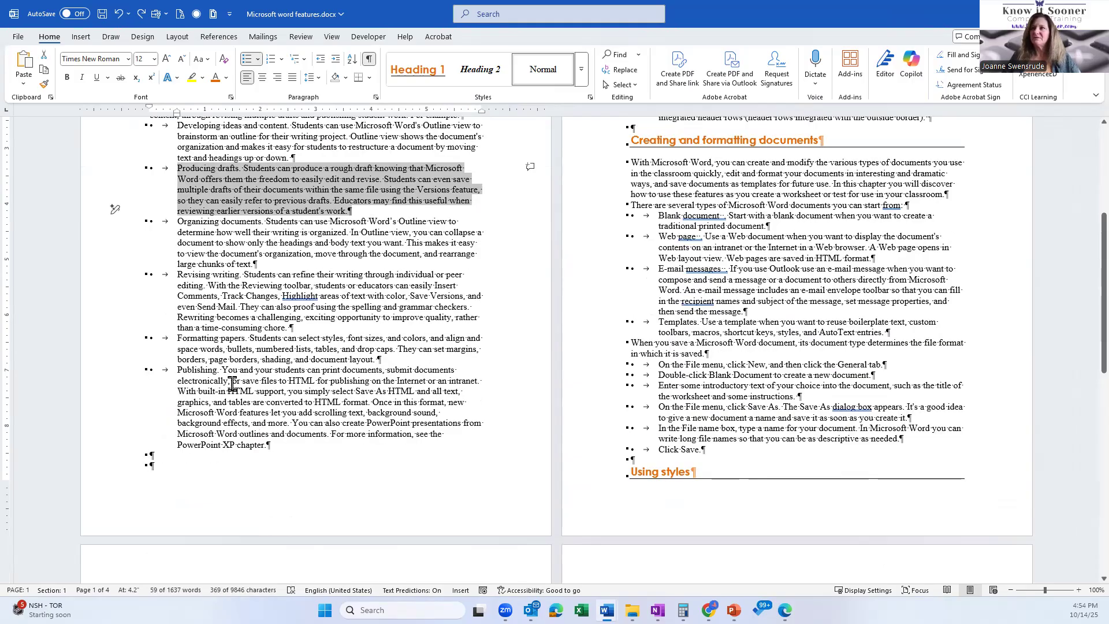
scroll(232, 383, up, 1)
scroll(231, 383, up, 3)
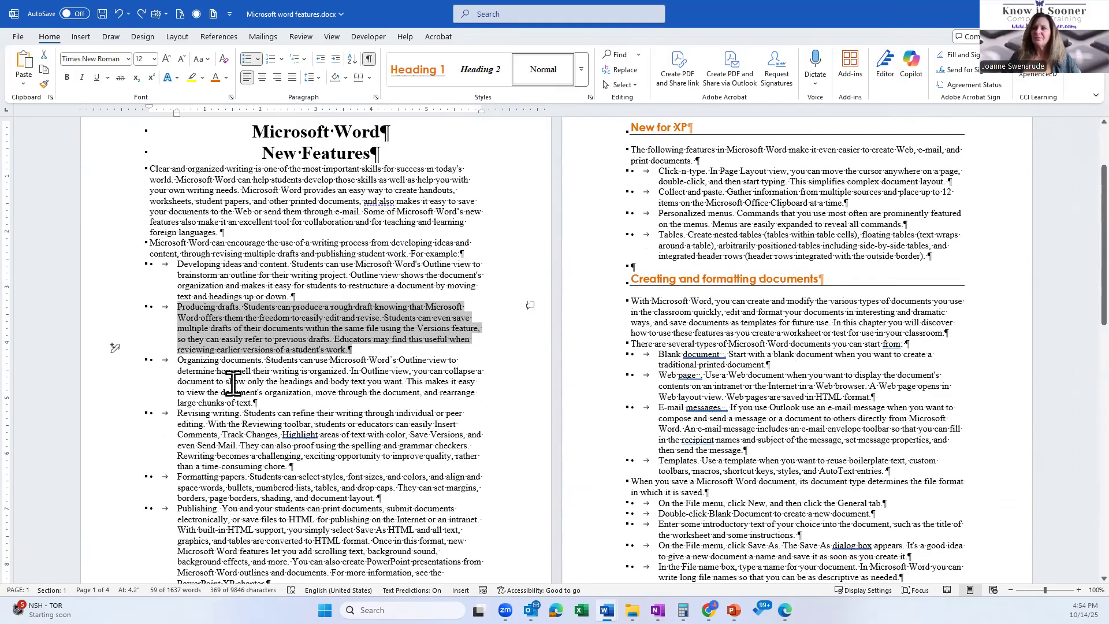
Replace the extra empty paragraph above the New for XP heading with a manual page break
scroll(233, 383, down, 7)
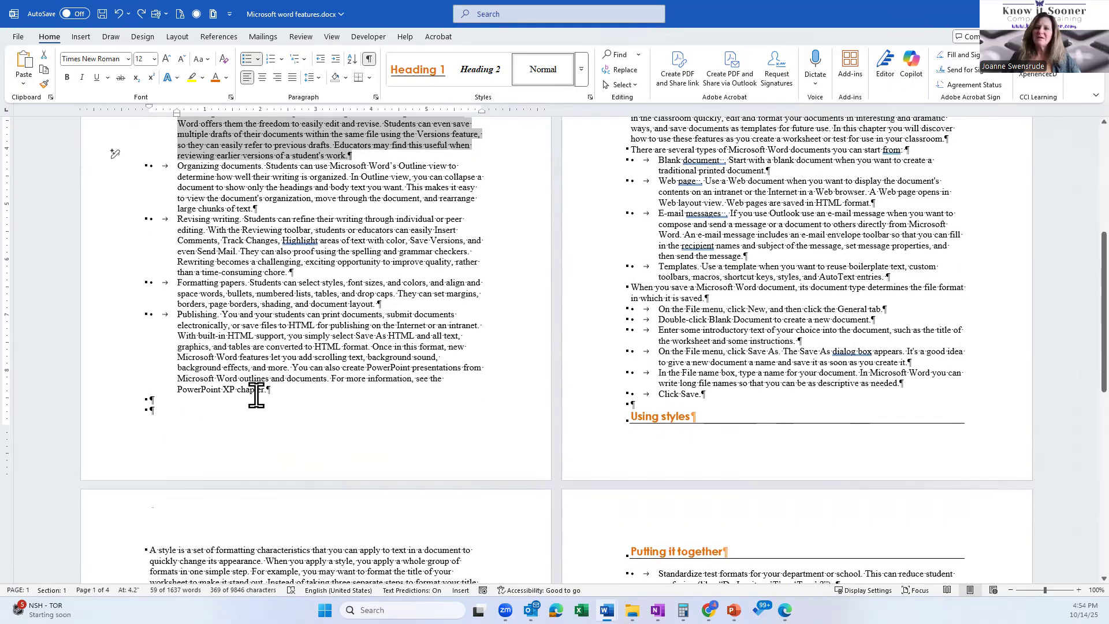
click(115, 409)
key(Delete)
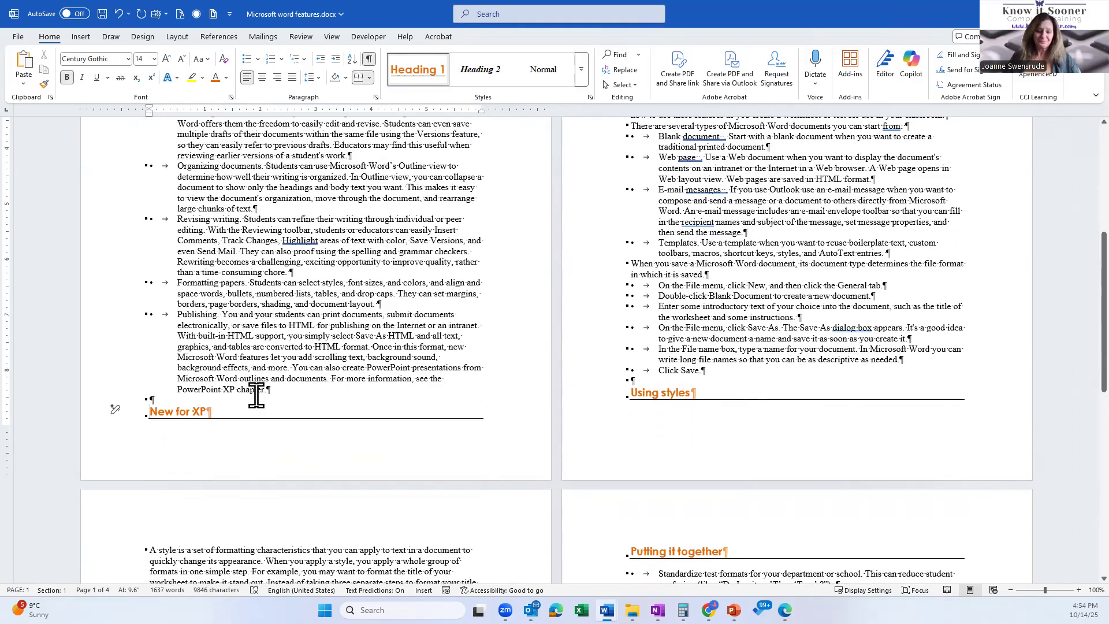
key(ctrl+Return)
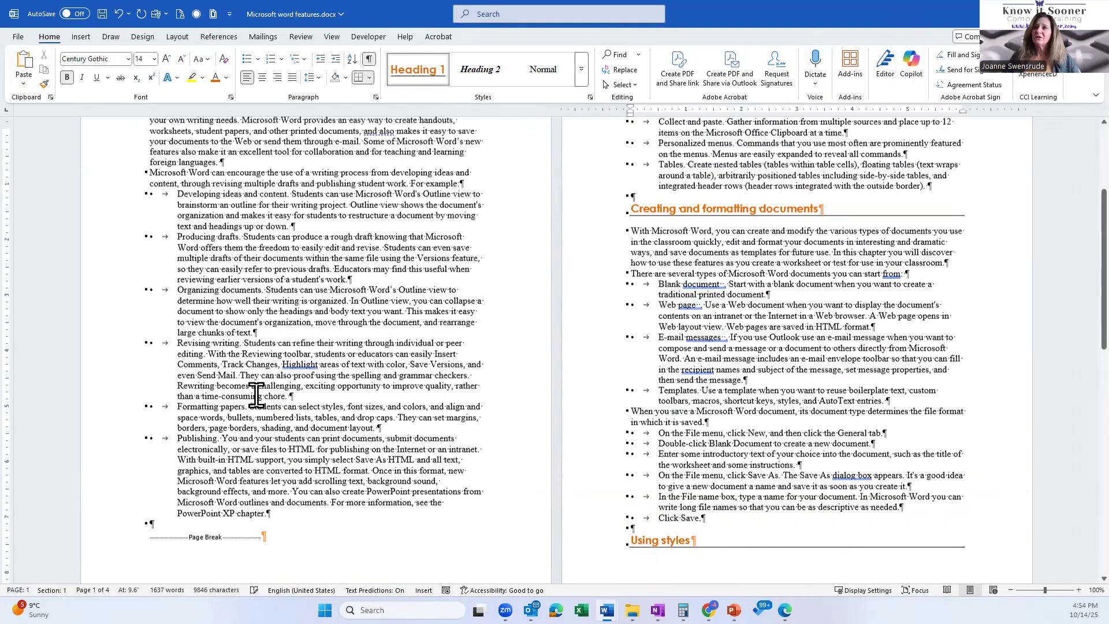
scroll(294, 384, up, 3)
scroll(171, 452, down, 5)
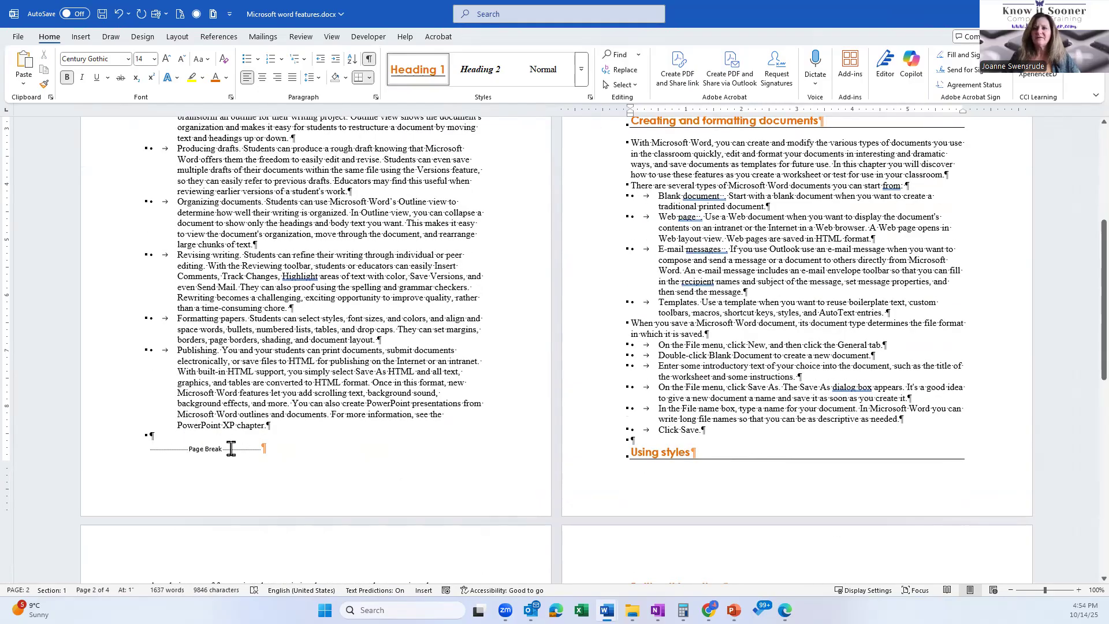
Toggle the formatting marks off and on several times to compare the document with and without them
click(370, 59)
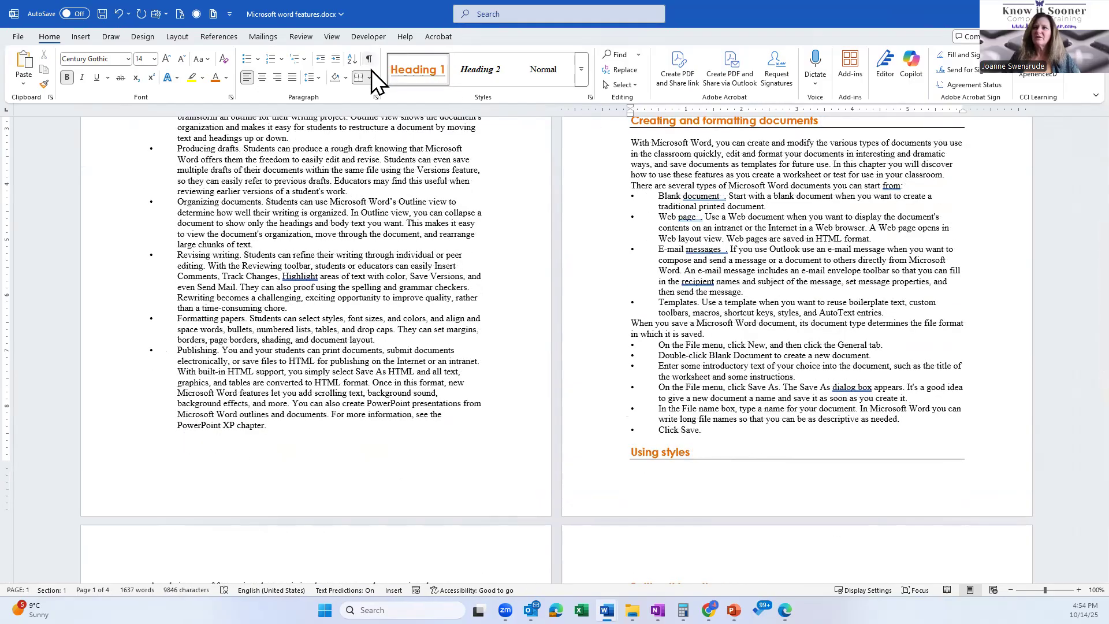
click(370, 58)
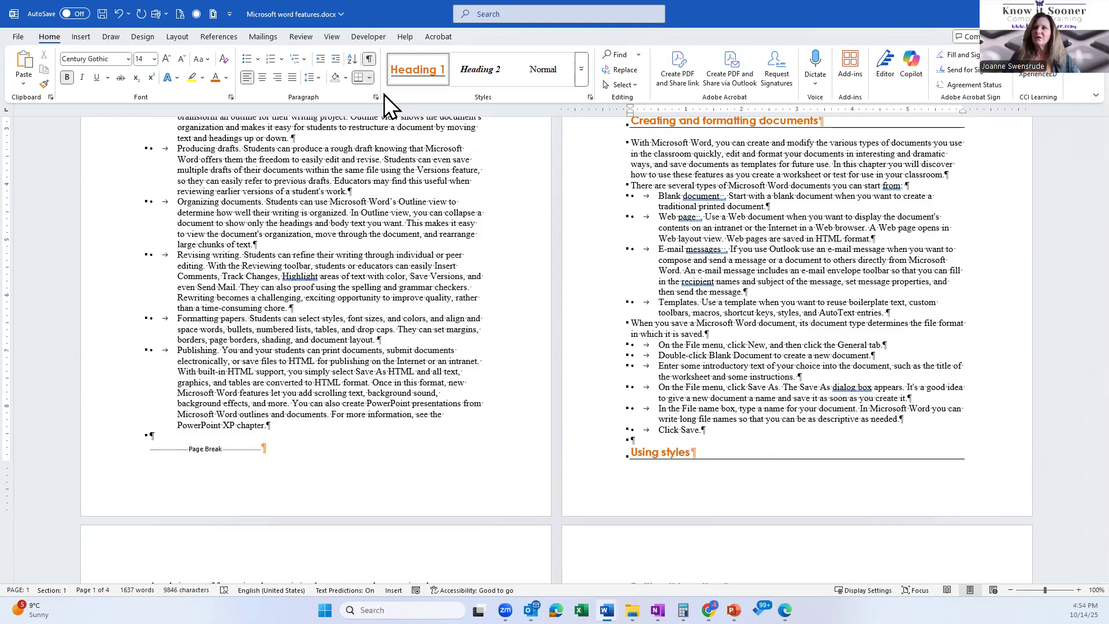
click(368, 60)
click(371, 62)
click(371, 63)
click(369, 60)
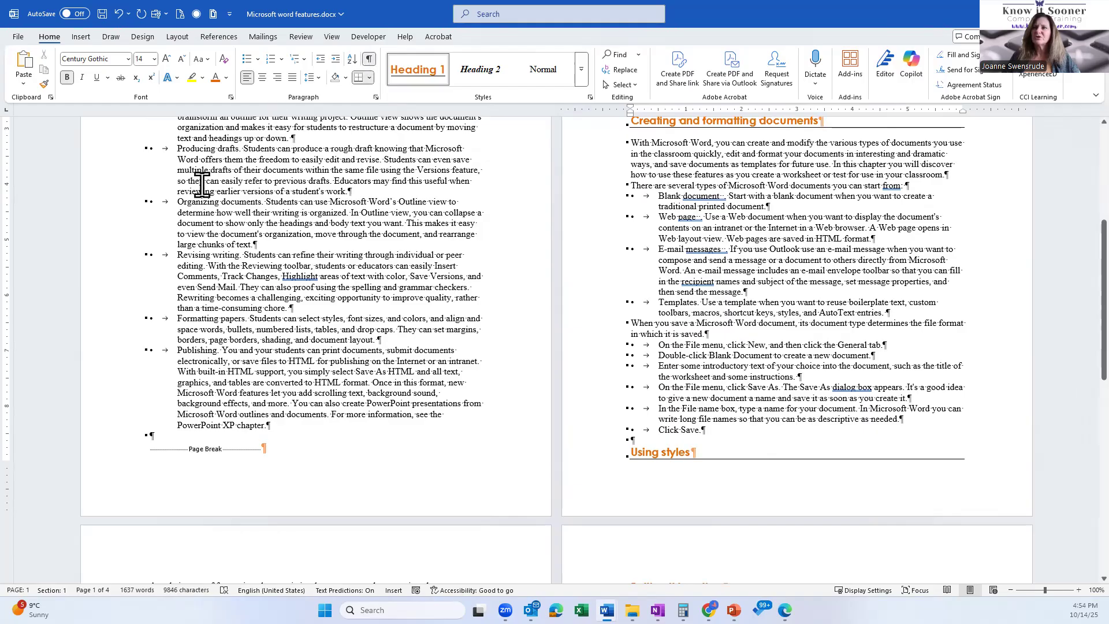
Zoom in to 130% and examine the paragraph marks and the page break marker at the end of the first page
click(162, 202)
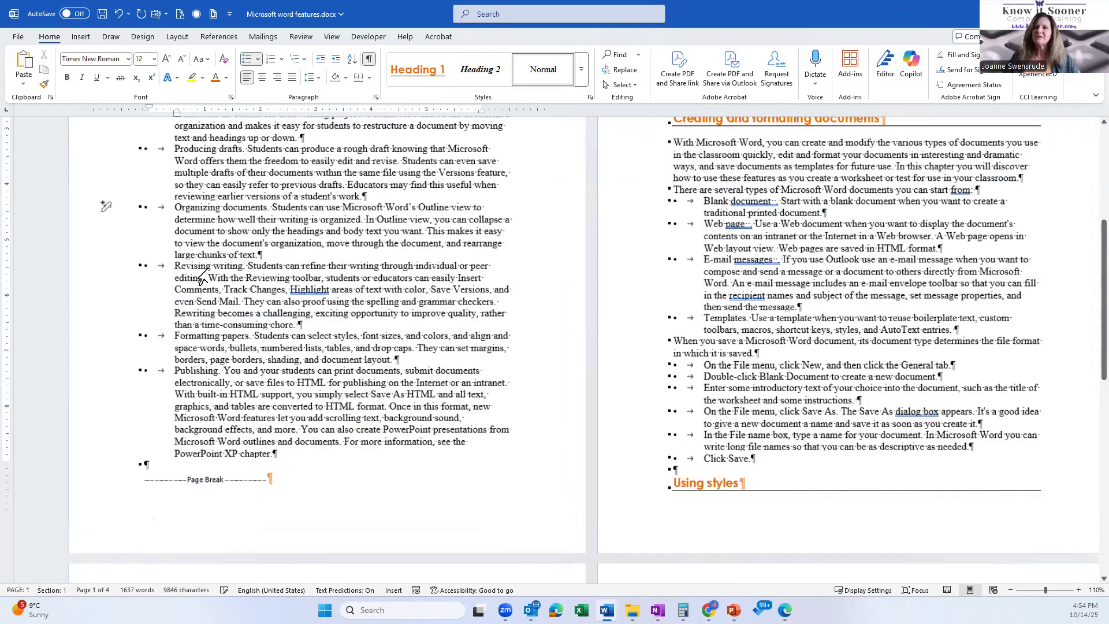
ctrl+scroll(483, 270, up, 2)
click(477, 258)
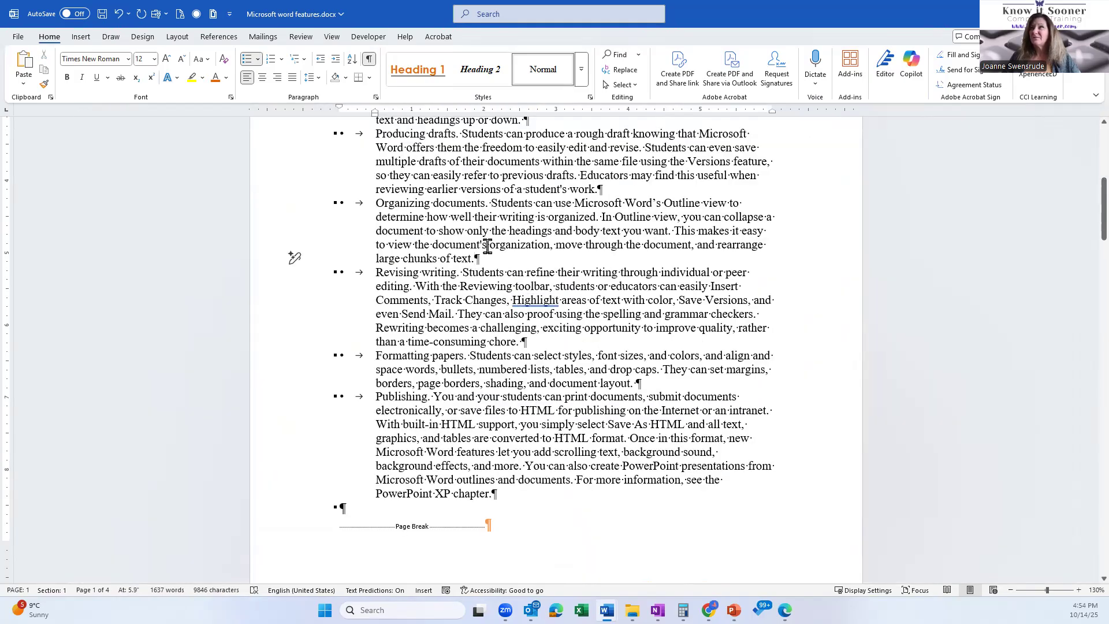
click(304, 534)
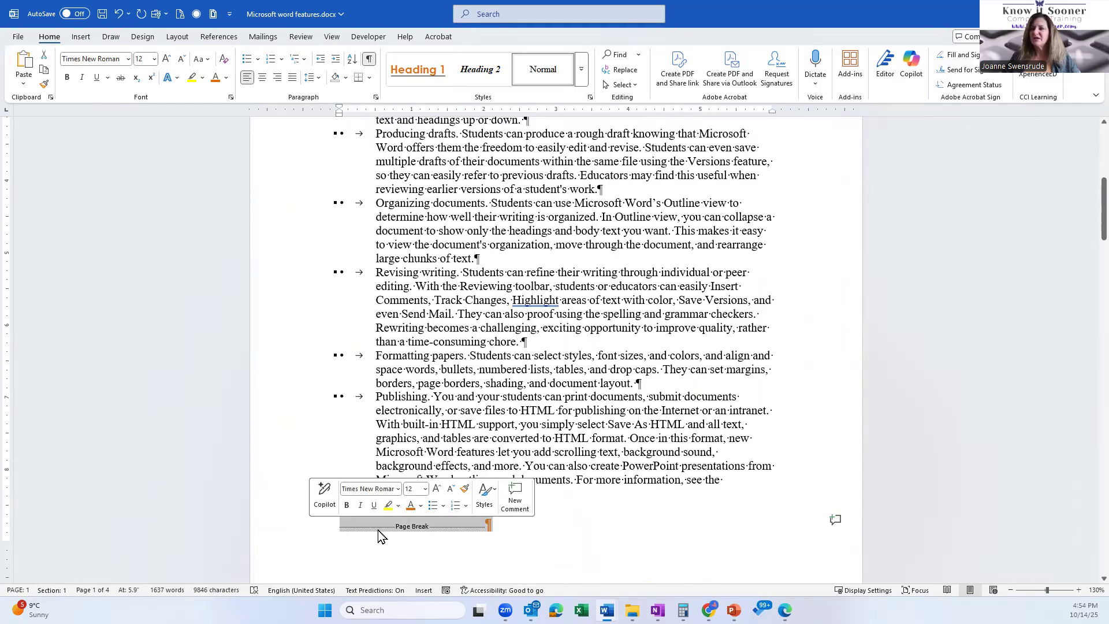
key(Up)
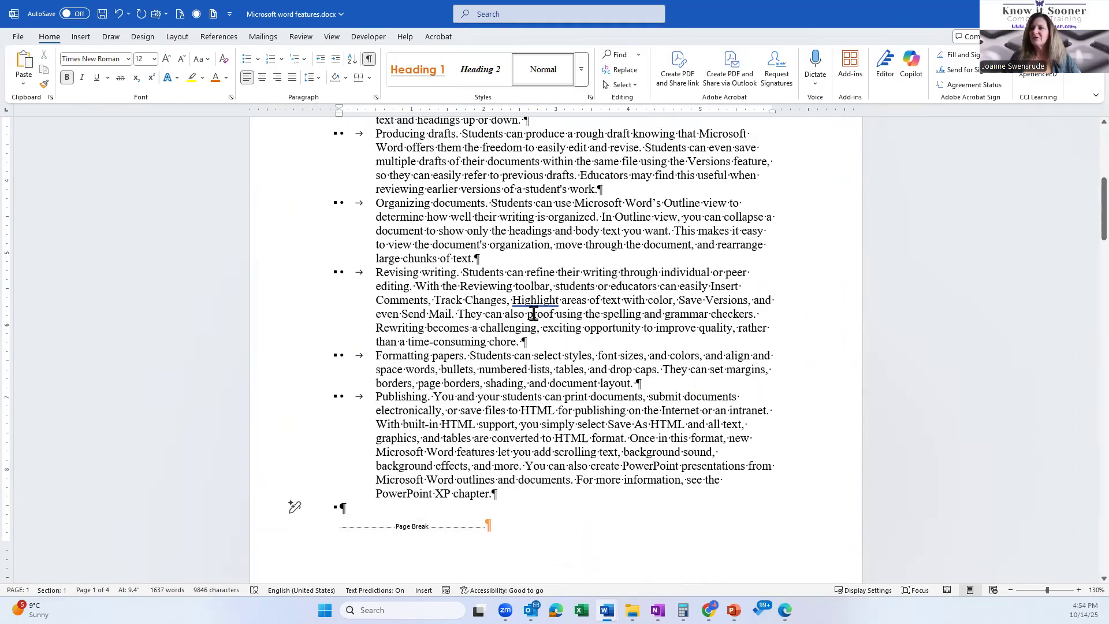
Examine the space marks and paragraph marks in the Microsoft Word New Features title and the text below it
scroll(493, 224, up, 10)
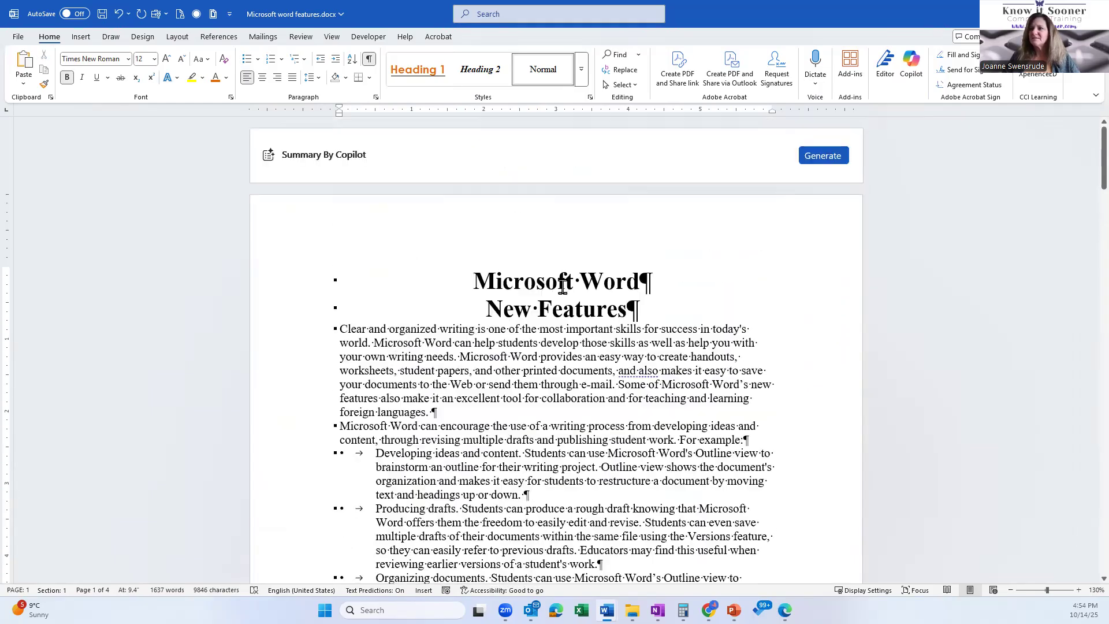
drag(575, 283, 580, 283)
click(639, 318)
drag(540, 309, 532, 309)
scroll(448, 393, down, 3)
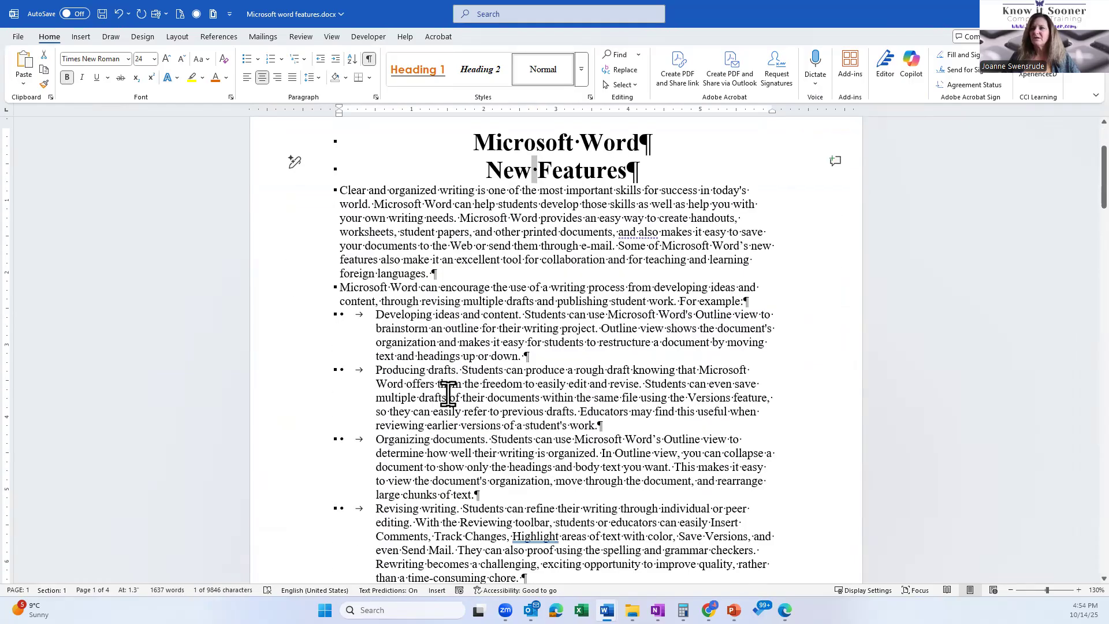
scroll(445, 391, down, 6)
scroll(441, 387, up, 3)
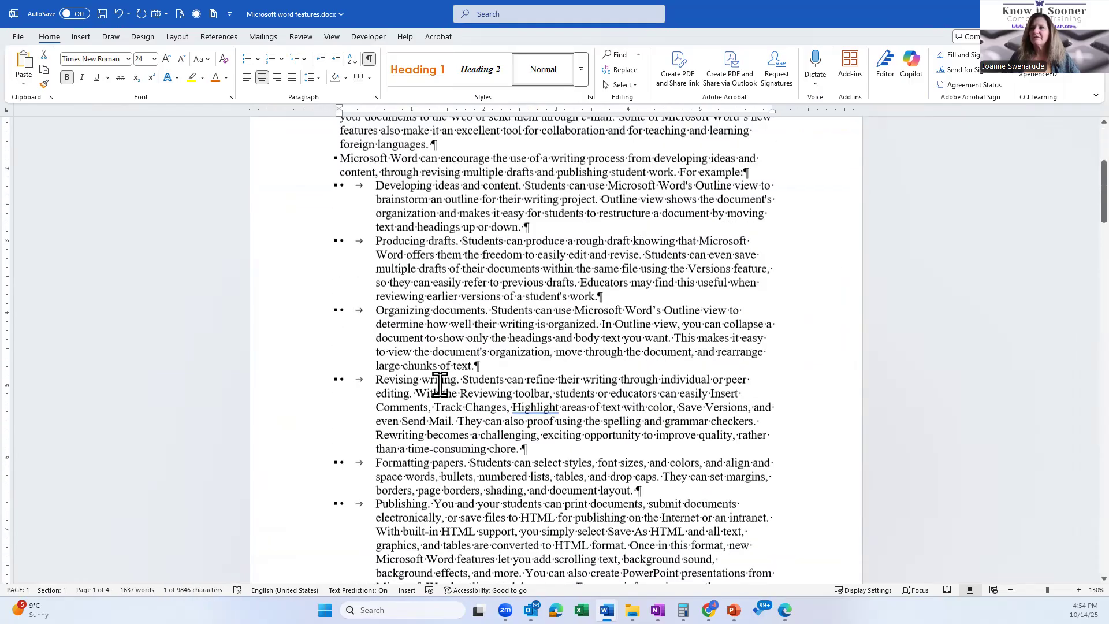
scroll(462, 341, up, 5)
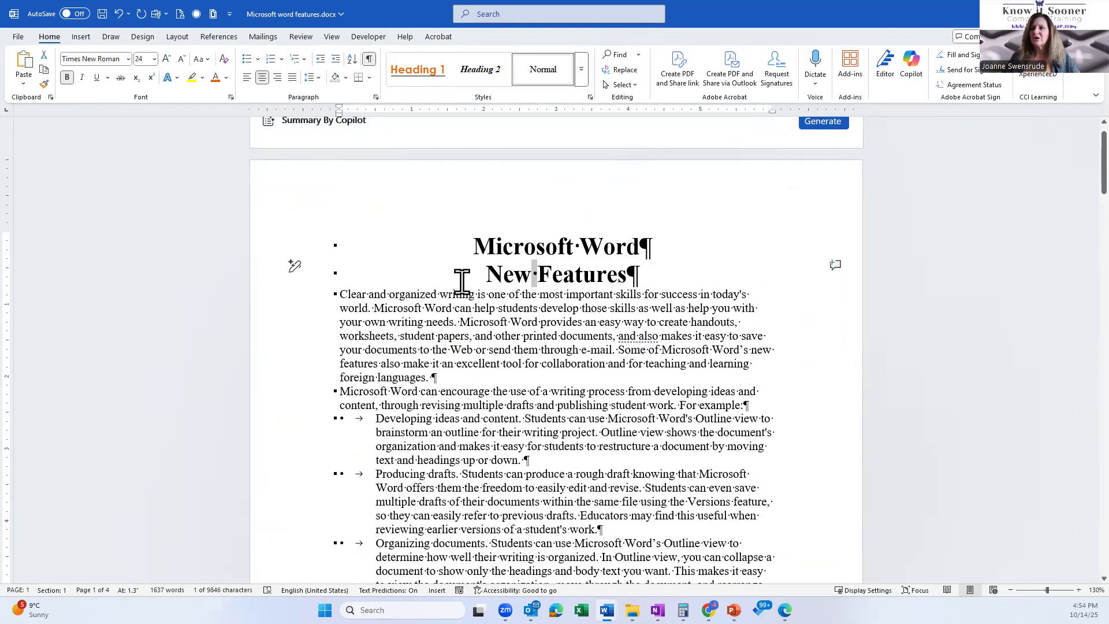
Add a run of spaces before "Clear and organized writing" in the first paragraph and remove them all again
click(341, 296)
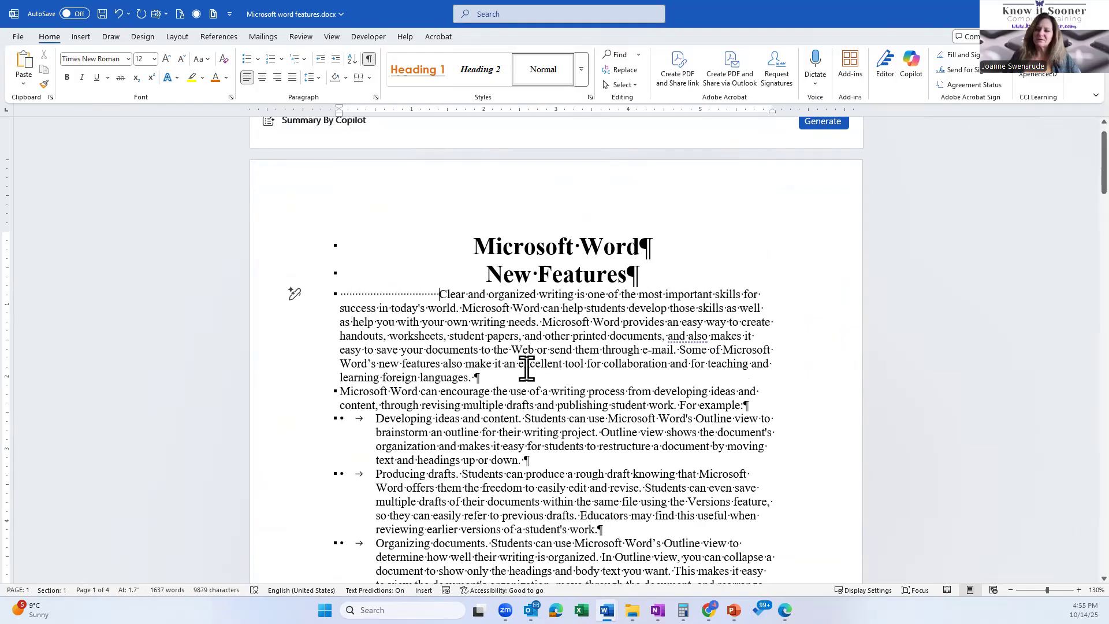
key(BackSpace)
key(BackSpace)
key(BackSpace)
key(BackSpace)
key(BackSpace)
key(BackSpace)
key(BackSpace)
key(BackSpace)
key(BackSpace)
key(BackSpace)
key(BackSpace)
key(BackSpace)
key(BackSpace)
key(BackSpace)
key(BackSpace)
key(BackSpace)
key(BackSpace)
key(BackSpace)
key(BackSpace)
key(BackSpace)
key(BackSpace)
key(BackSpace)
key(BackSpace)
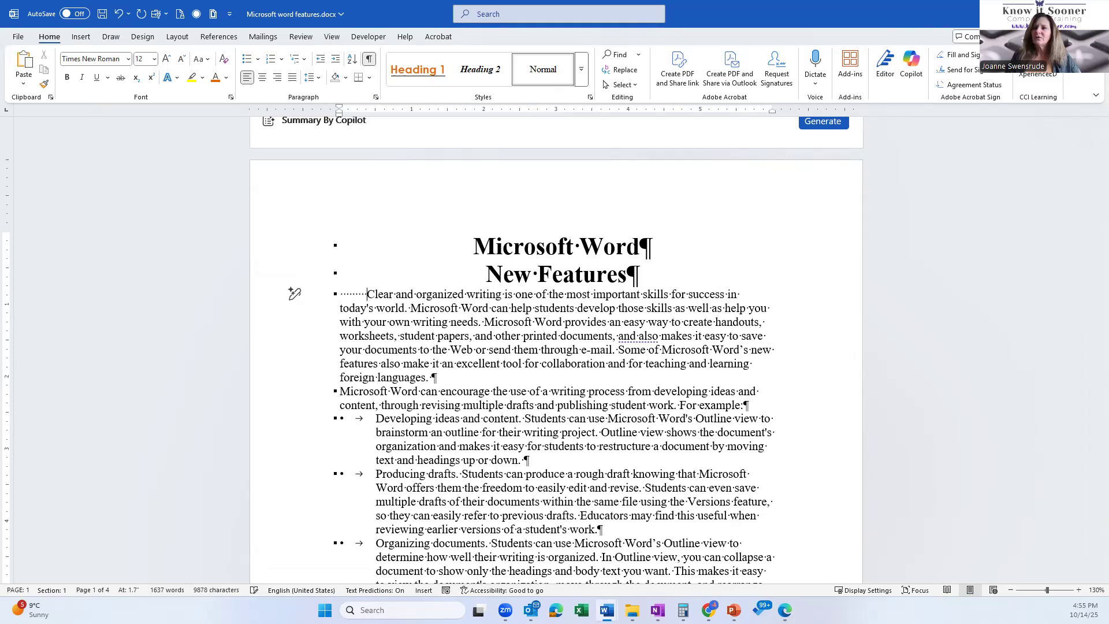
key(BackSpace)
key(BackSpace)
key(BackSpace)
key(BackSpace)
key(BackSpace)
key(BackSpace)
key(BackSpace)
key(BackSpace)
Examine the page break before the New for XP heading and highlight the heading with the text line below it
scroll(472, 422, down, 1)
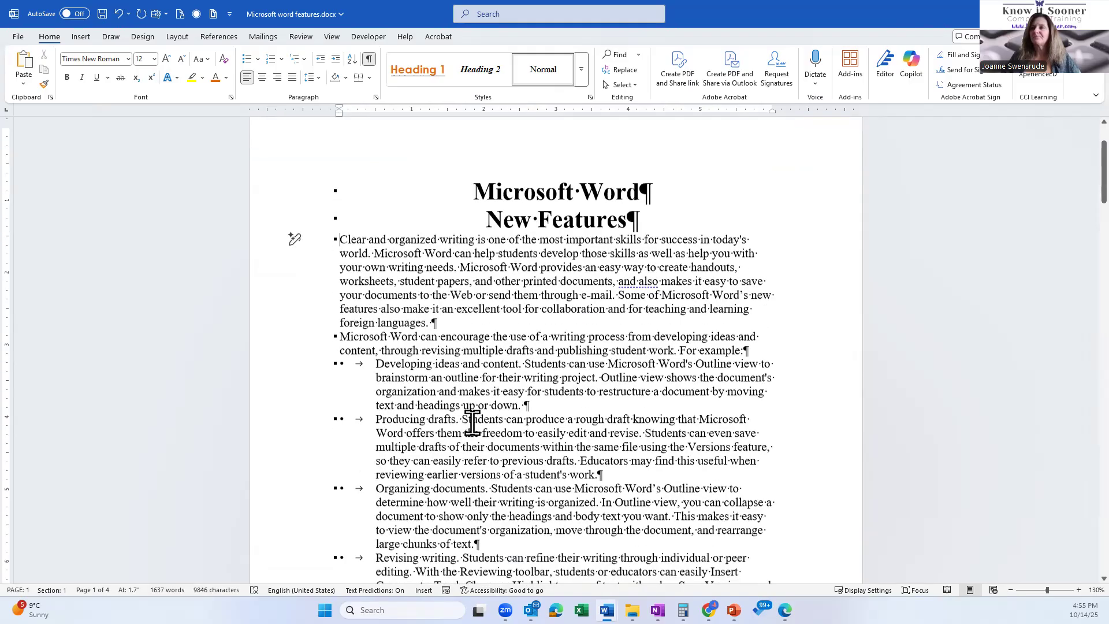
scroll(472, 422, down, 2)
scroll(409, 435, down, 5)
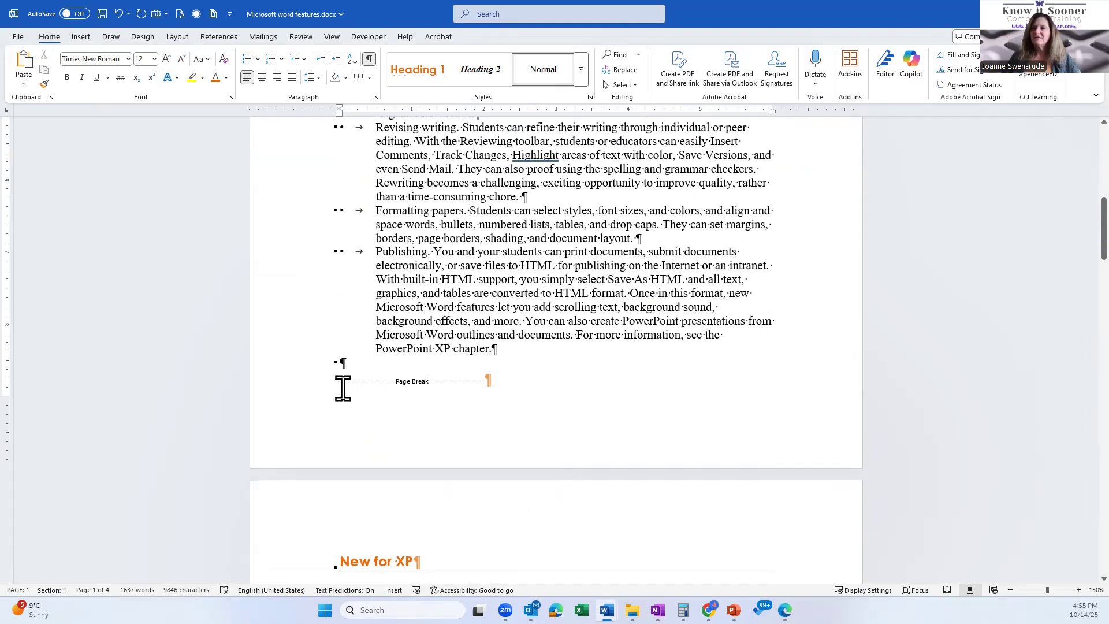
click(365, 382)
scroll(589, 378, down, 2)
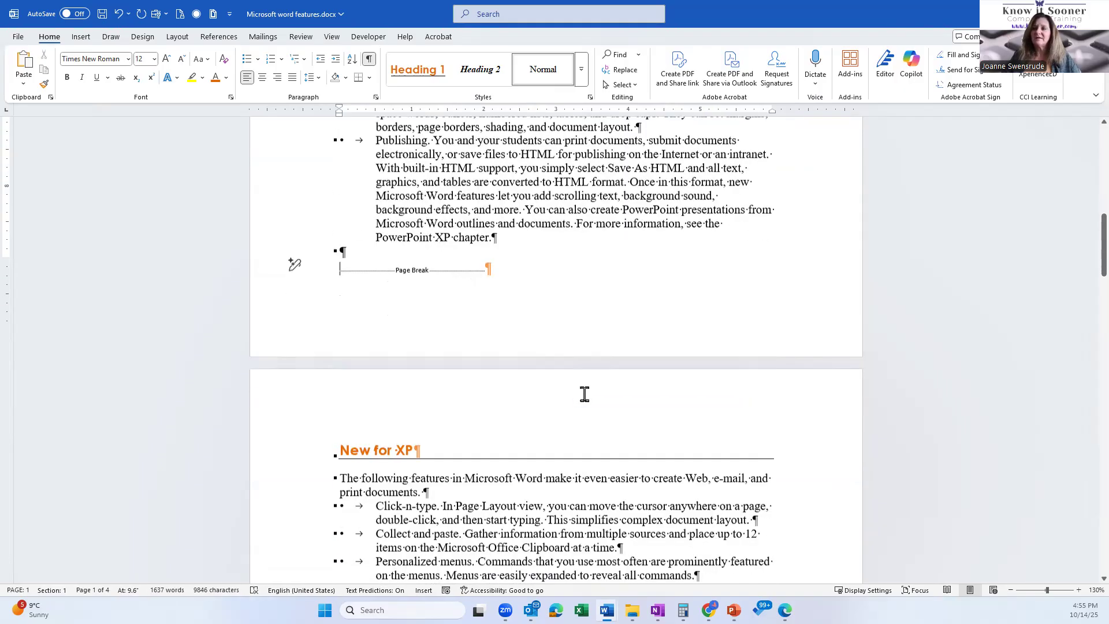
scroll(580, 396, down, 1)
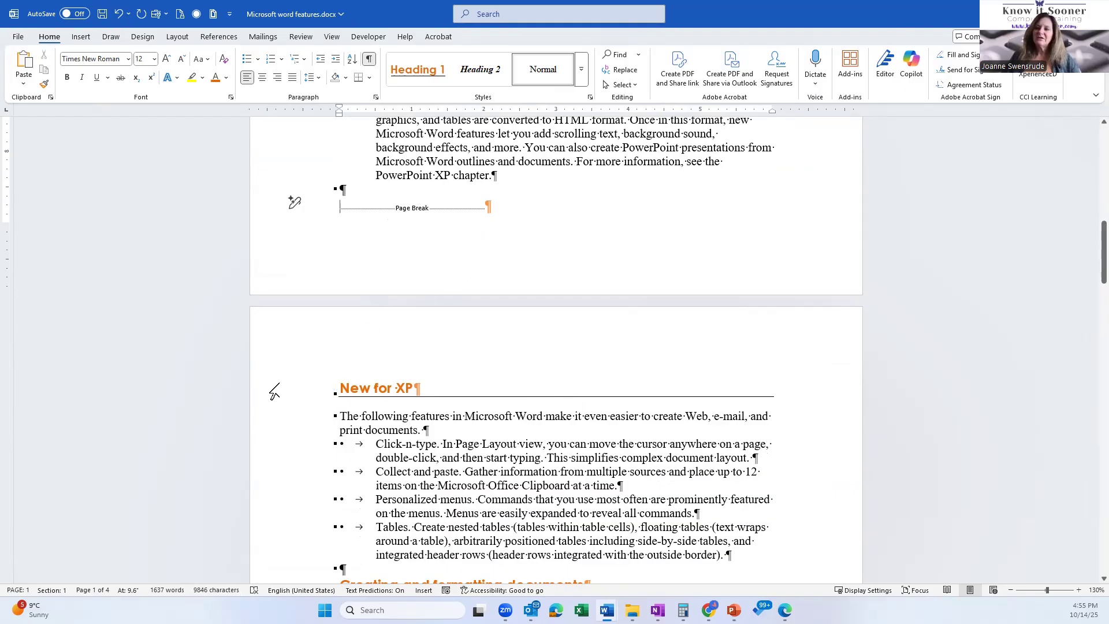
drag(291, 394, 295, 417)
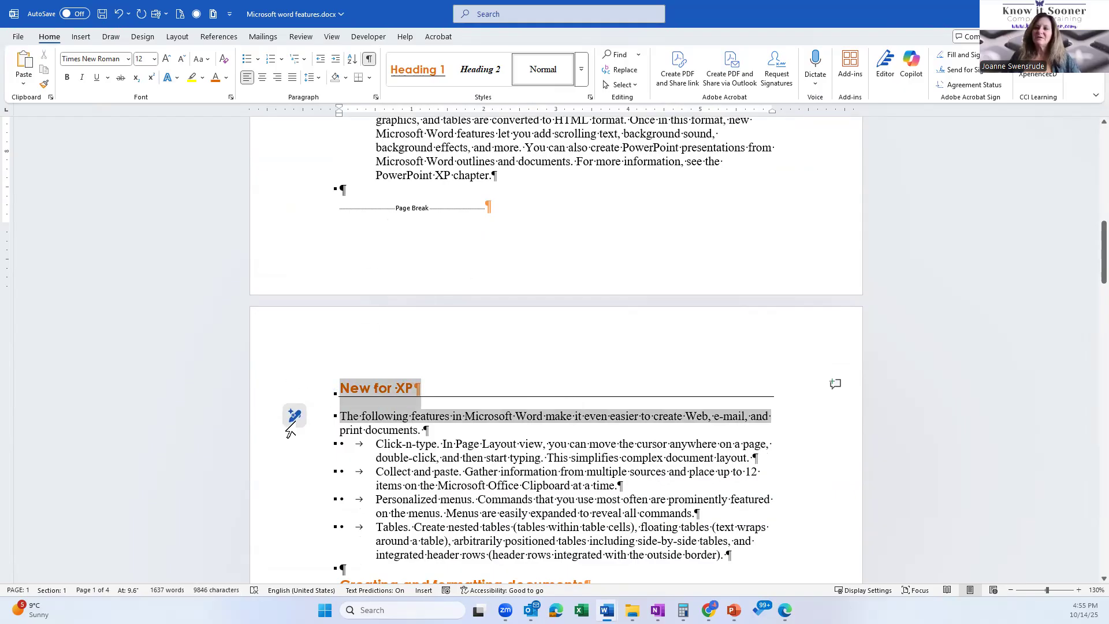
click(676, 397)
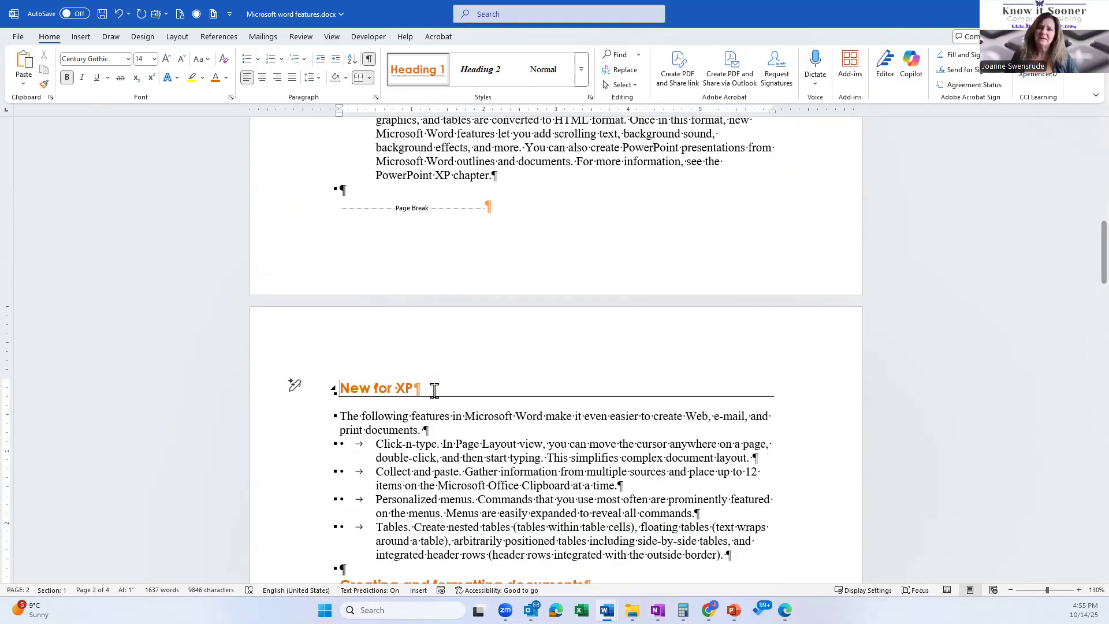
Delete the manual page break above the New for XP heading
click(378, 208)
key(Delete)
key(Delete)
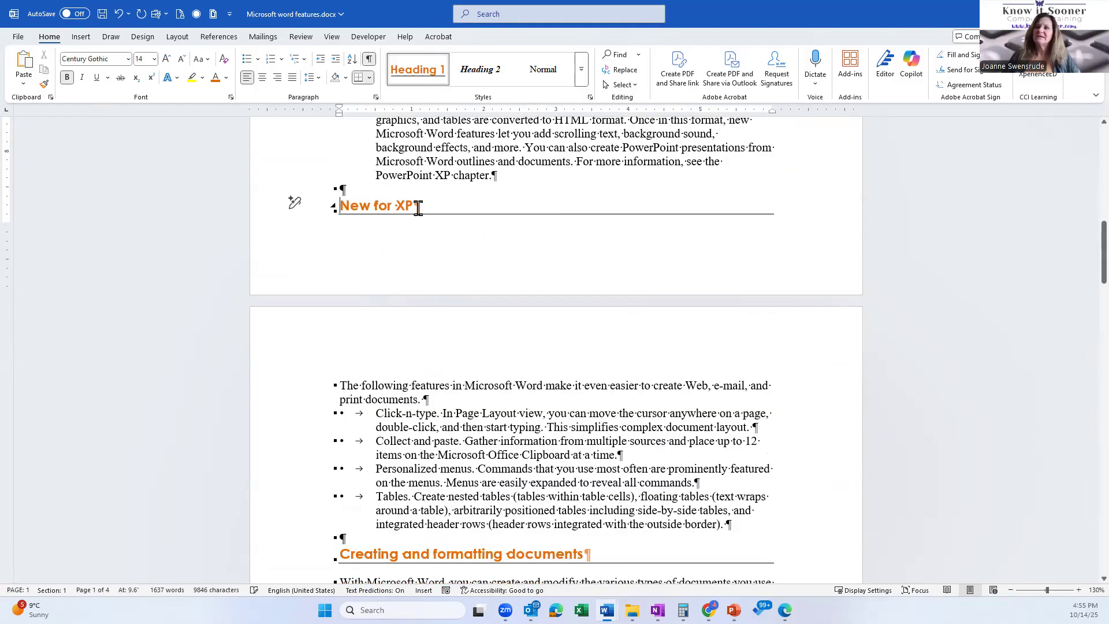
Highlight the New for XP heading and the first line of its body text to compare their page positions
click(252, 214)
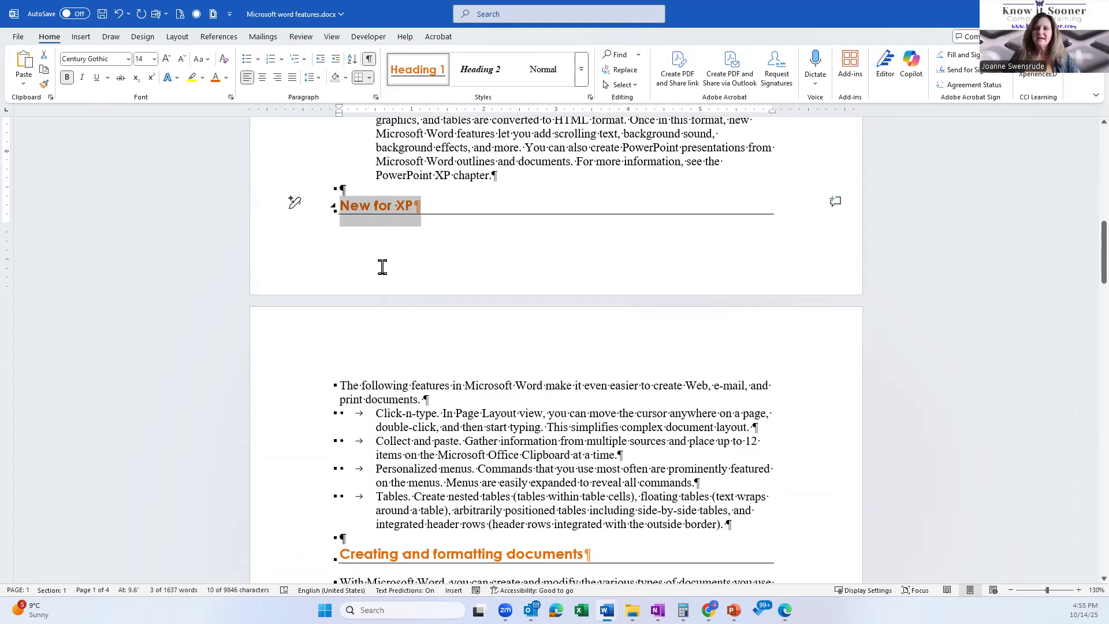
click(306, 393)
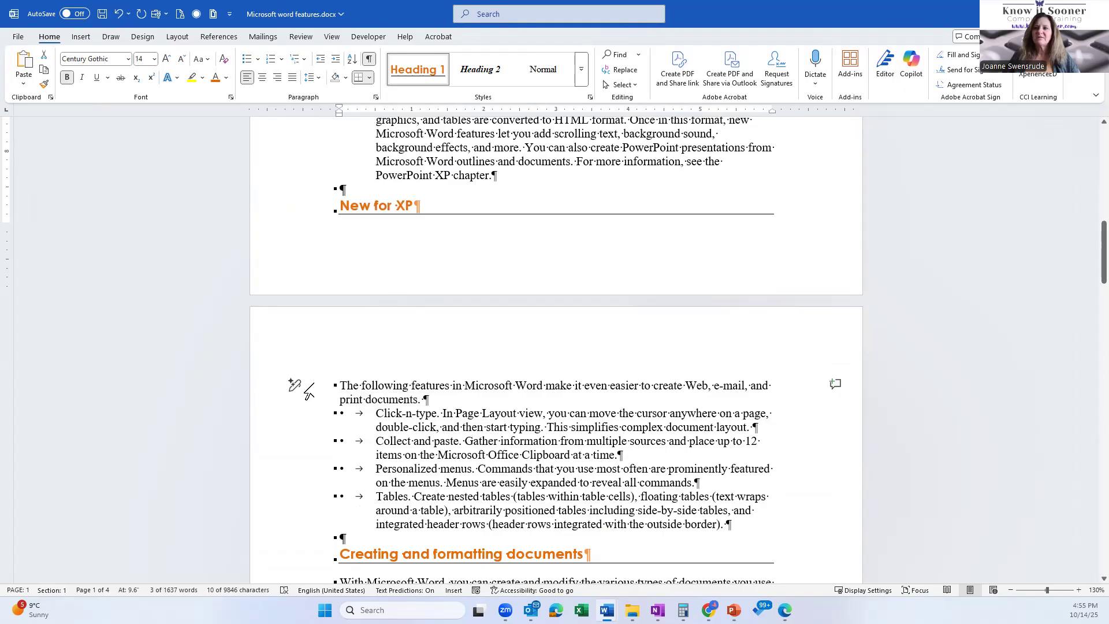
click(311, 386)
click(312, 207)
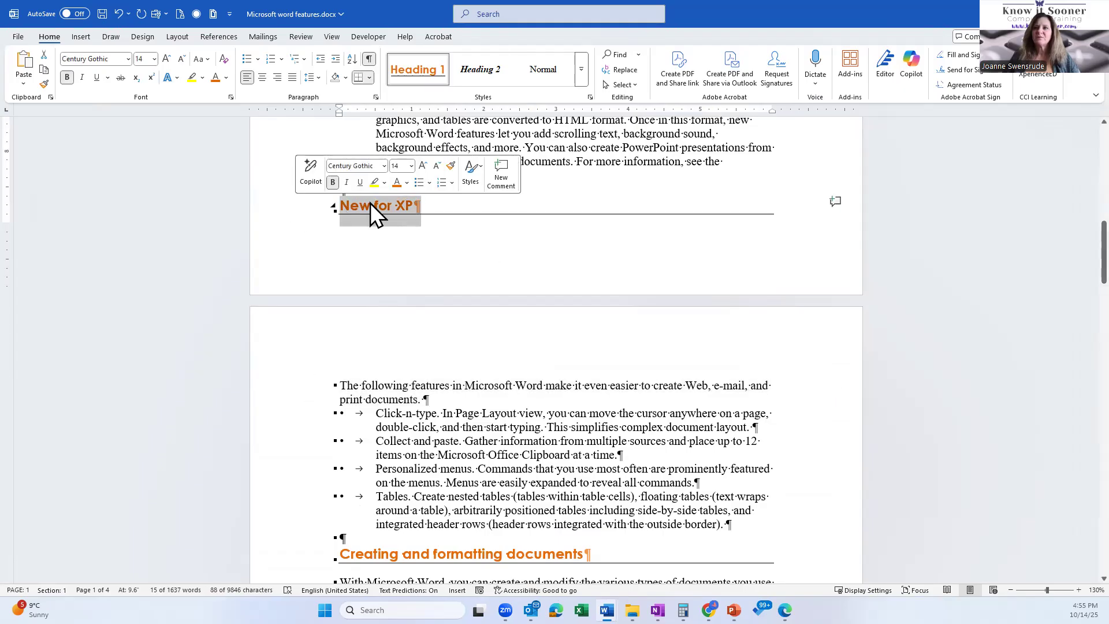
Turn on Keep with next for the New for XP heading in its paragraph pagination settings
click(375, 98)
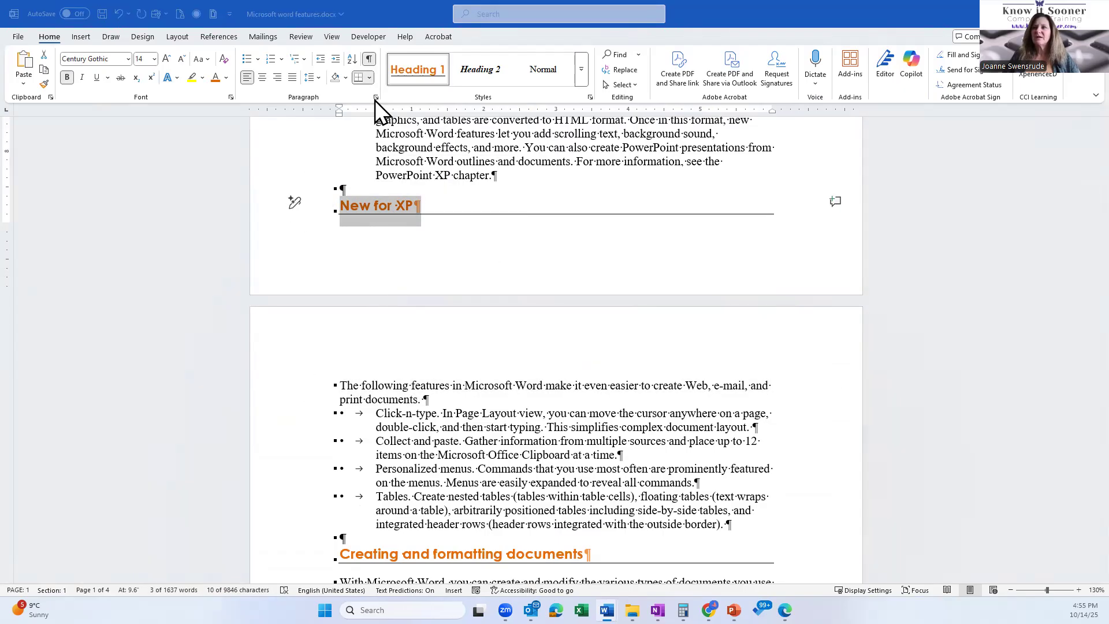
click(456, 150)
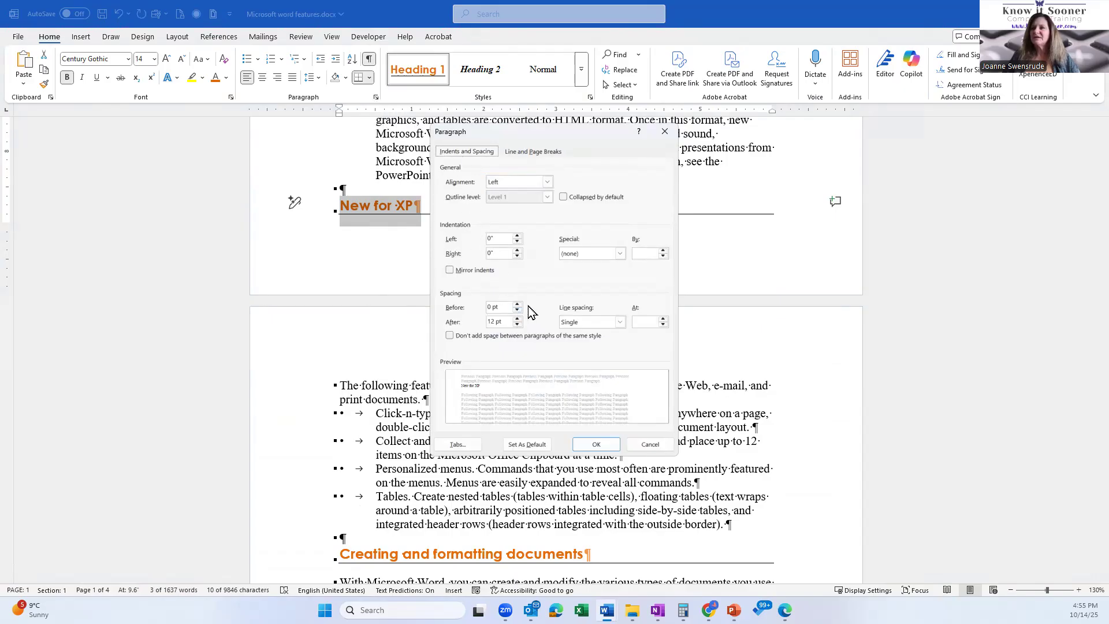
click(535, 152)
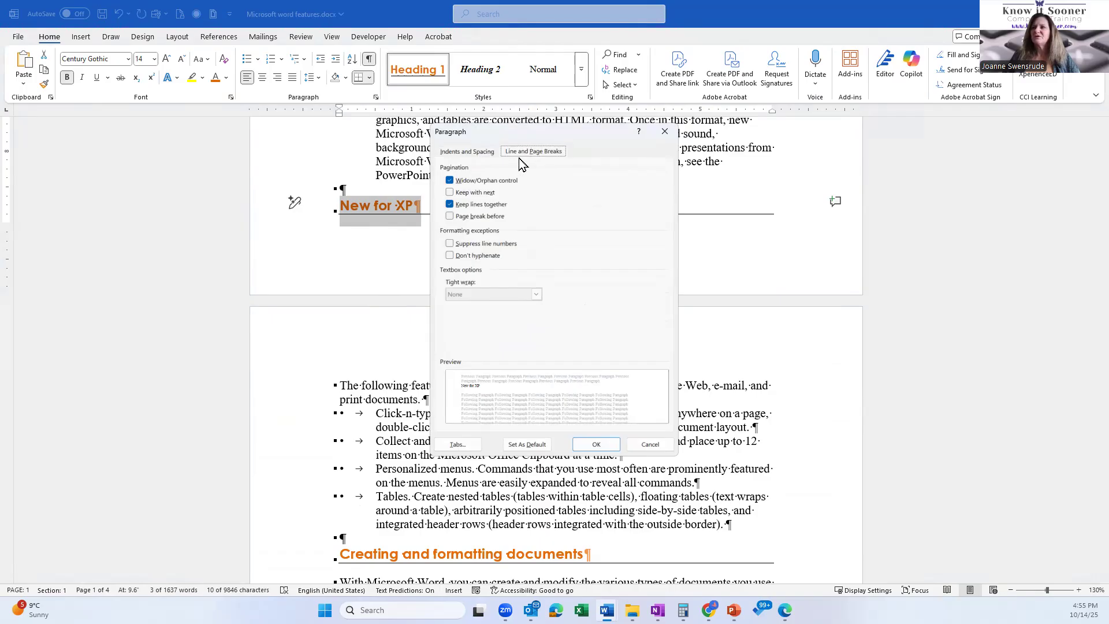
click(464, 195)
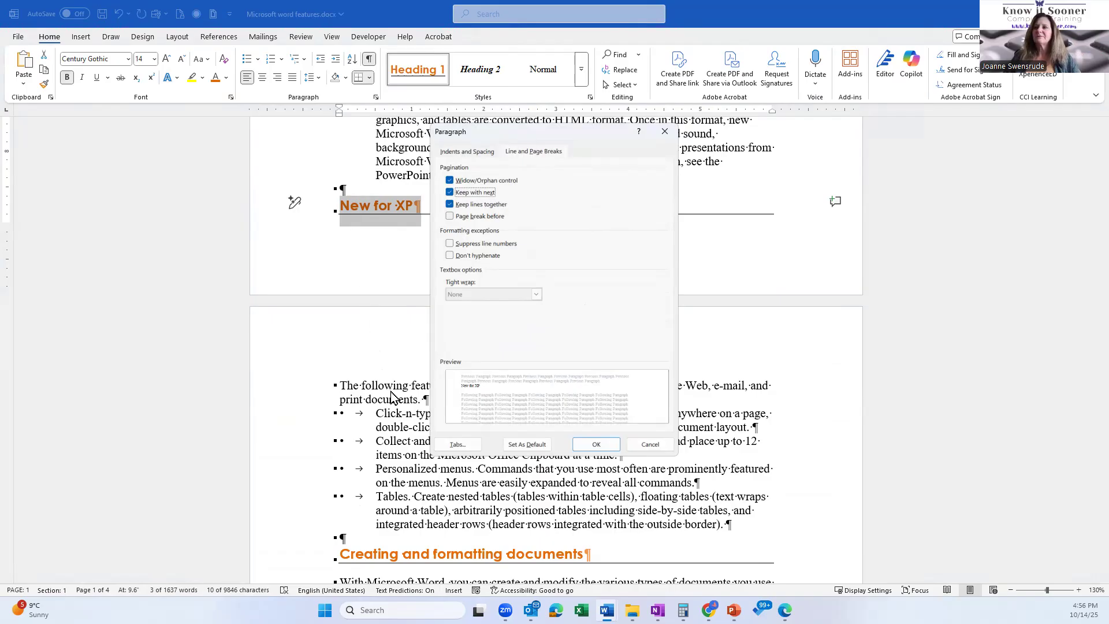
click(596, 445)
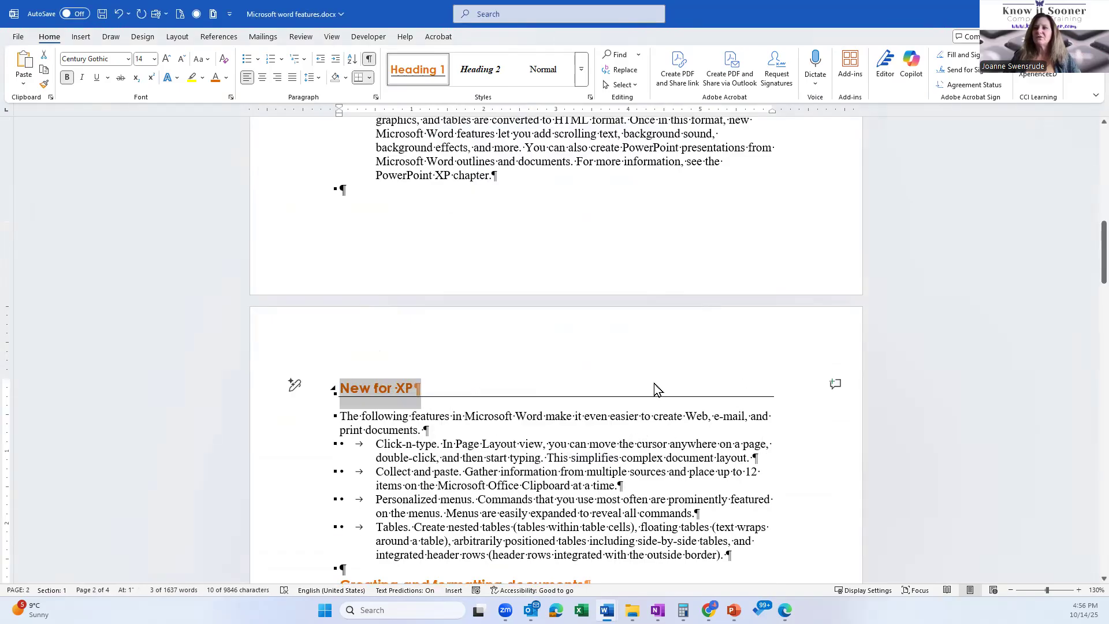
Update the Heading 1 style to match the selected New for XP heading
scroll(654, 388, down, 3)
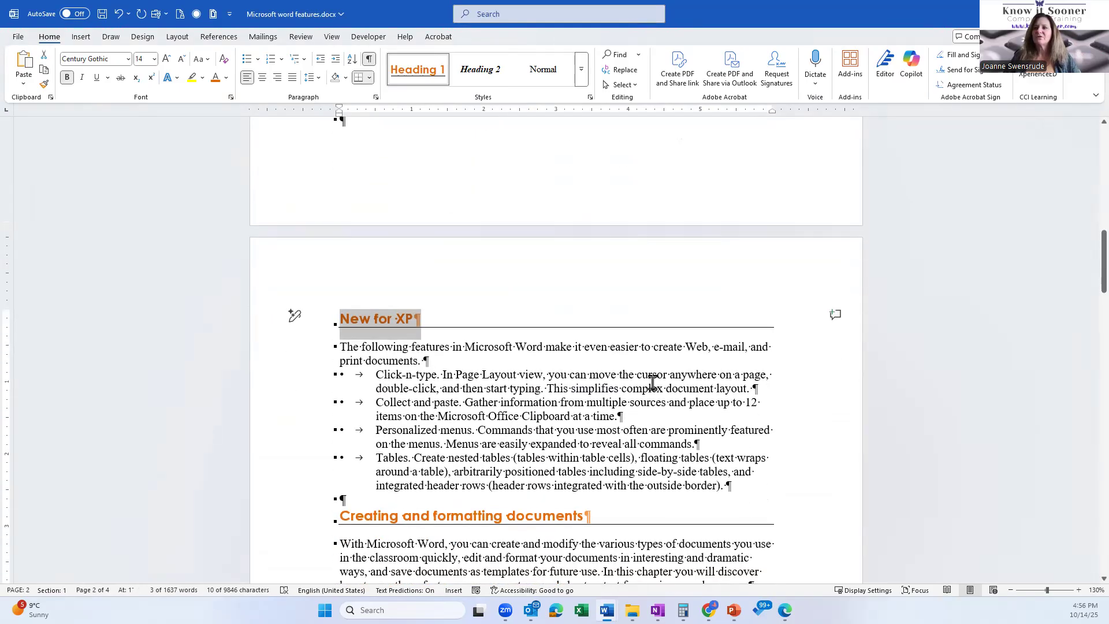
scroll(653, 383, down, 6)
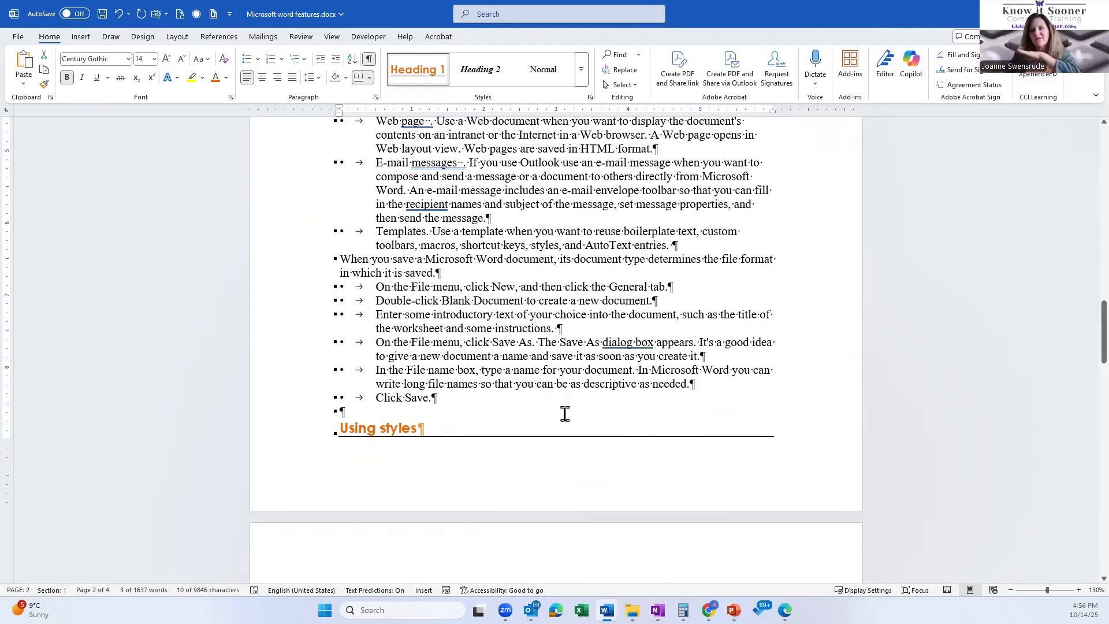
scroll(564, 413, up, 7)
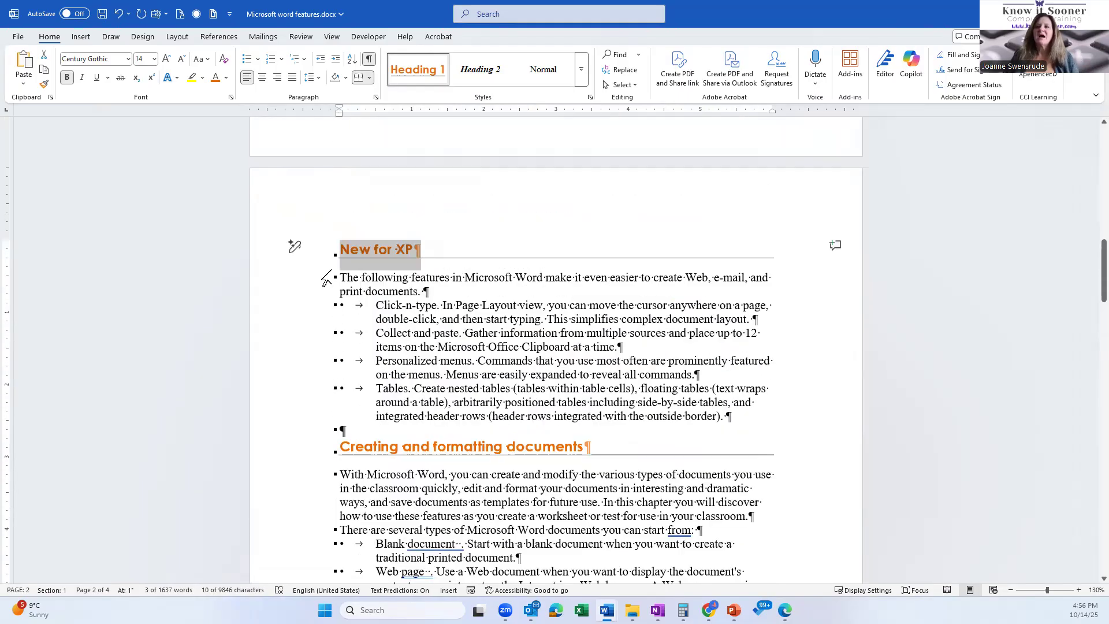
right_click(424, 71)
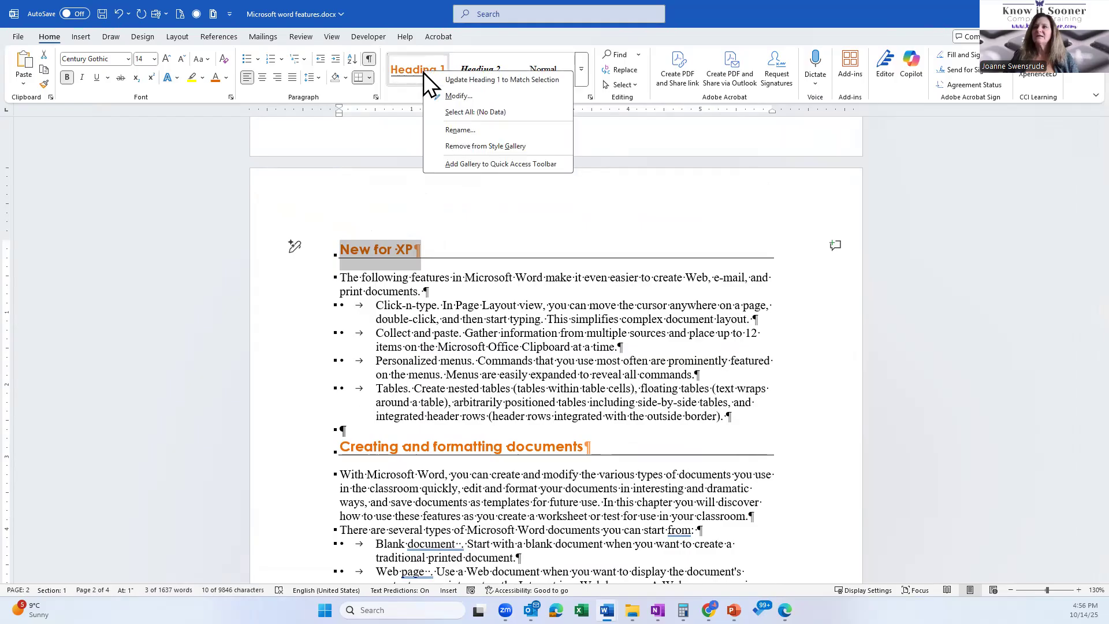
click(461, 79)
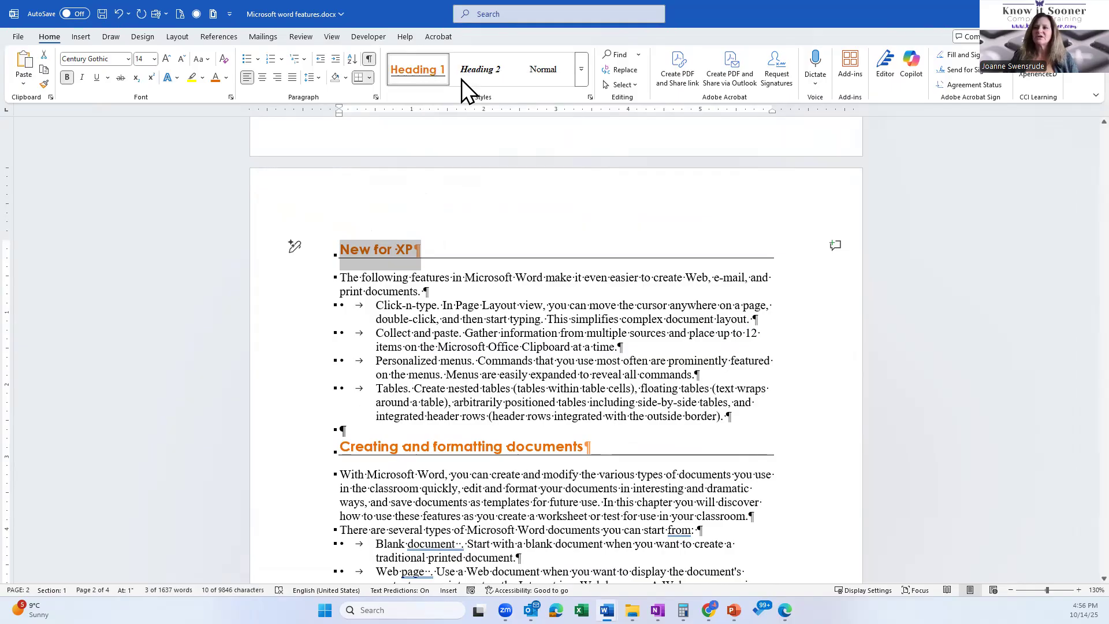
Examine where the Using styles heading falls relative to the page break, highlighting the heading together with its first paragraph
scroll(414, 280, down, 5)
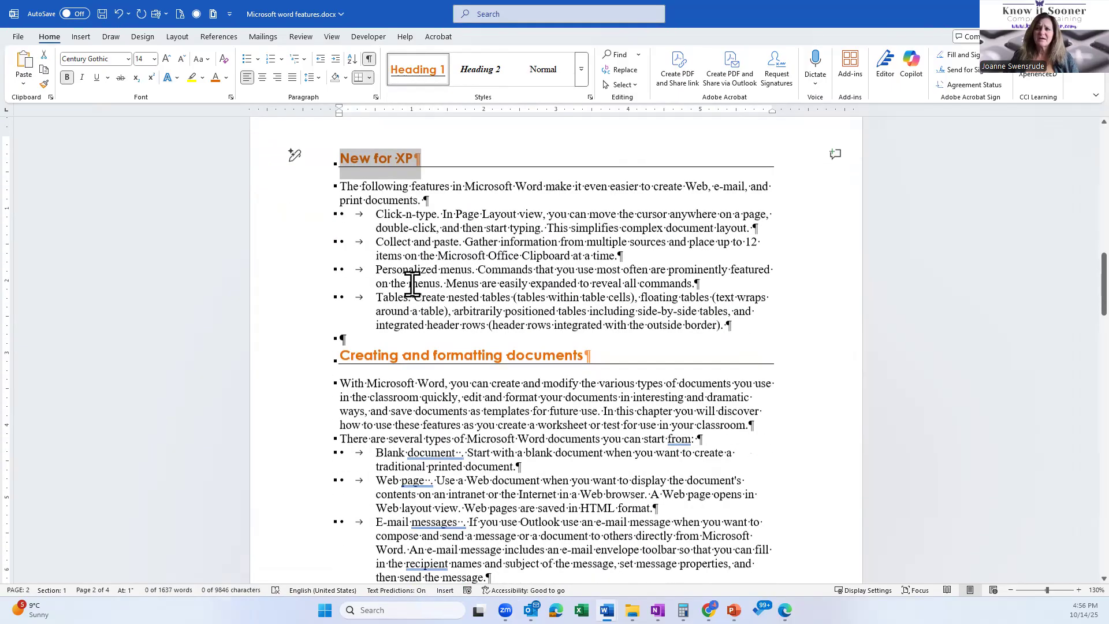
scroll(409, 283, down, 6)
scroll(375, 285, down, 2)
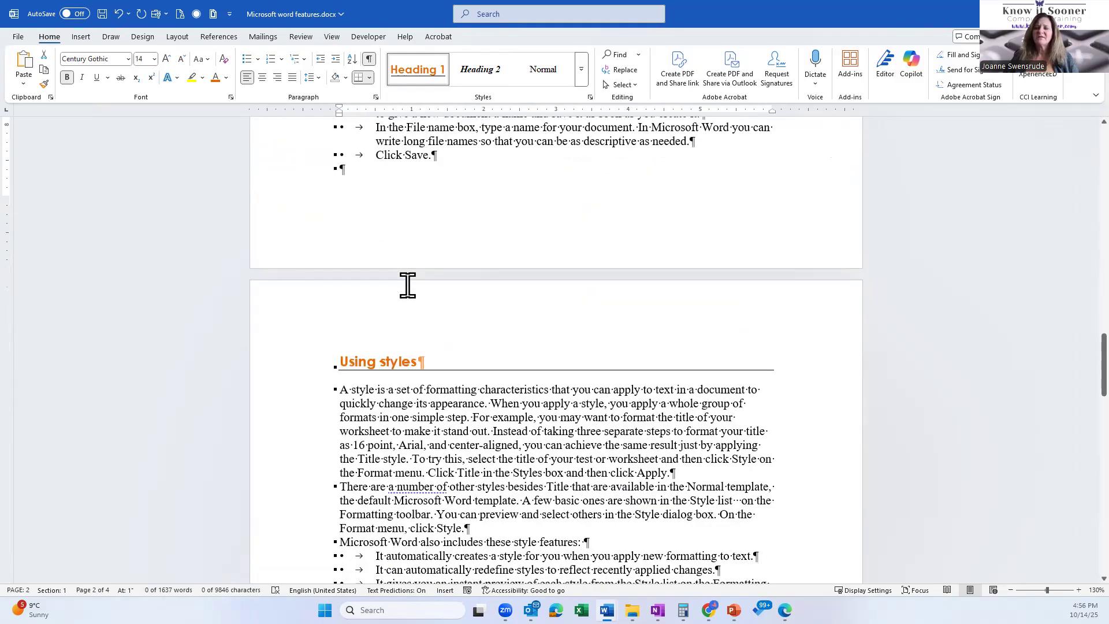
click(283, 373)
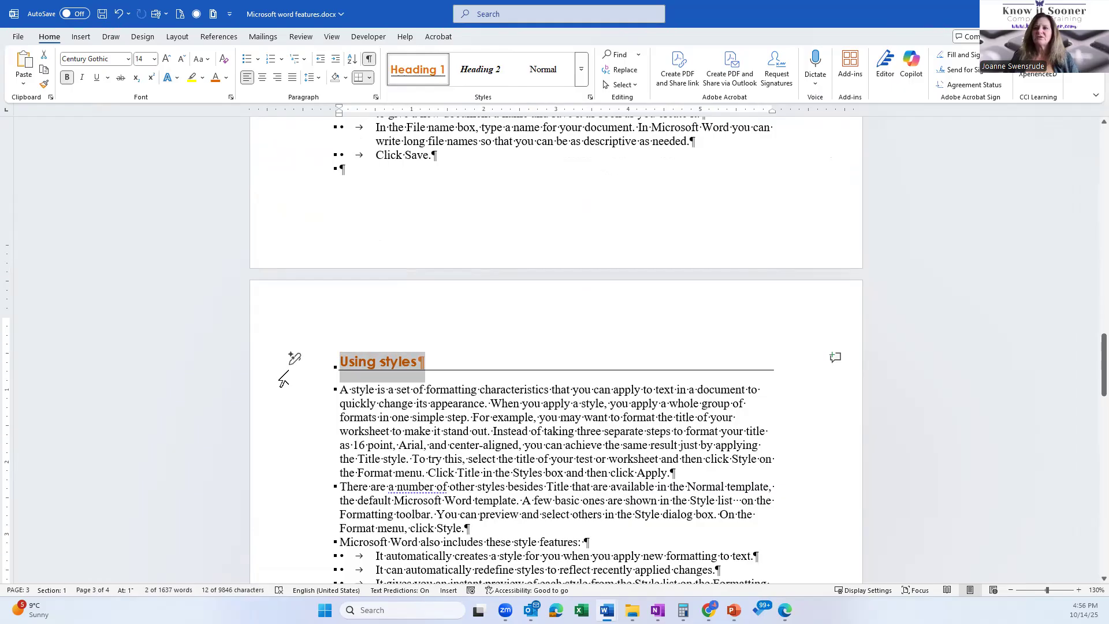
scroll(285, 375, down, 20)
scroll(281, 384, down, 6)
scroll(281, 384, up, 11)
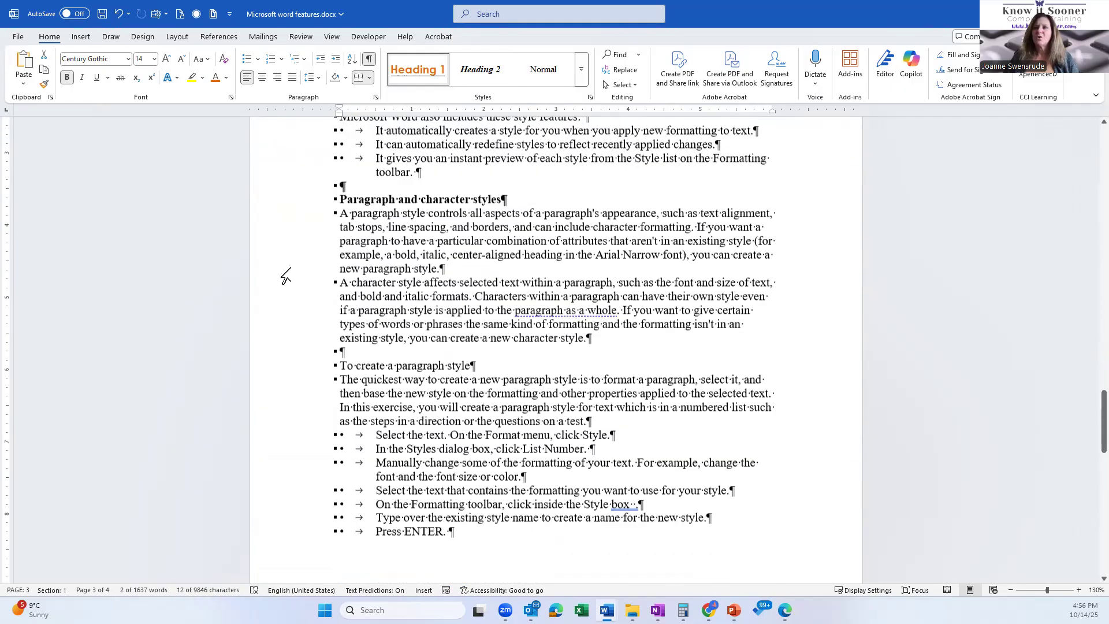
scroll(283, 280, up, 5)
drag(312, 270, 312, 340)
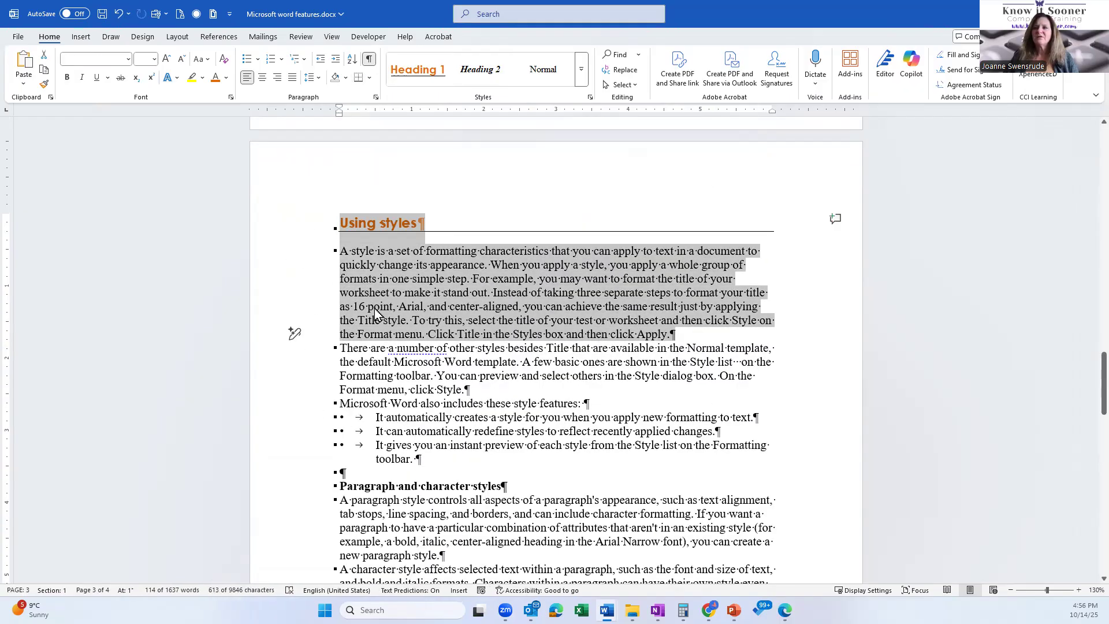
scroll(371, 334, up, 4)
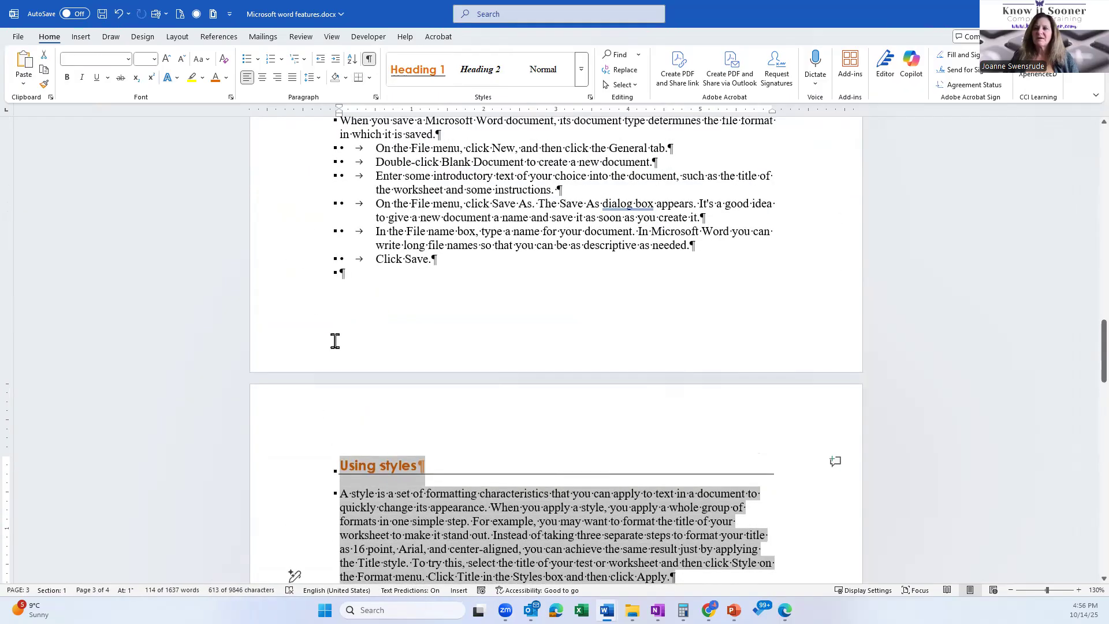
scroll(338, 346, down, 3)
drag(300, 316, 313, 441)
click(604, 377)
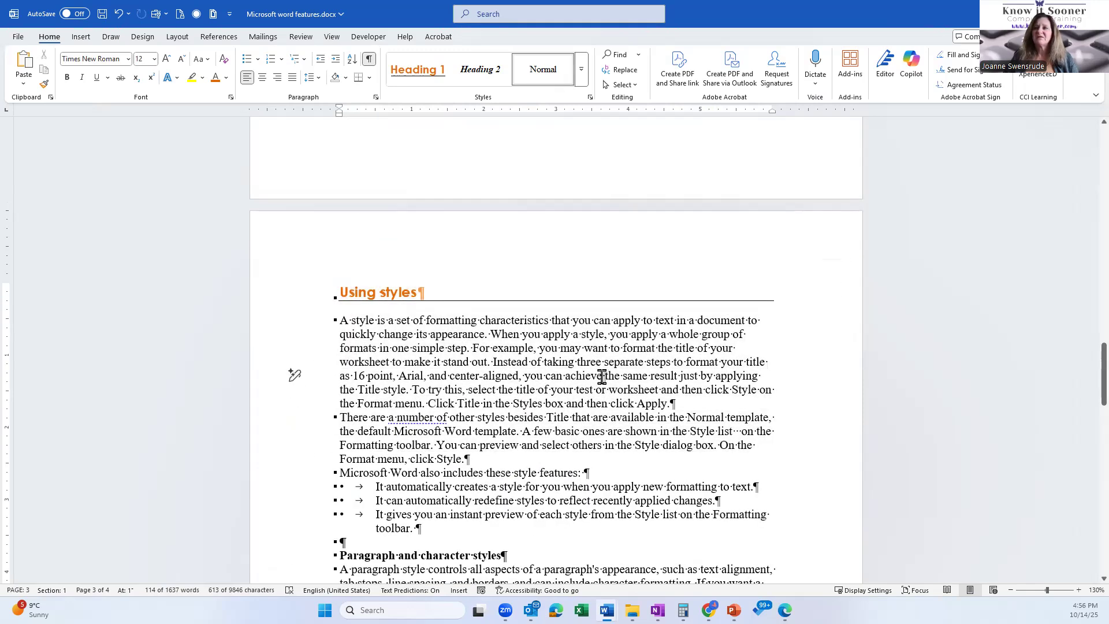
Turn on Keep with next for the line "Microsoft Word also includes these style features:" above its bullet list
scroll(292, 284, down, 3)
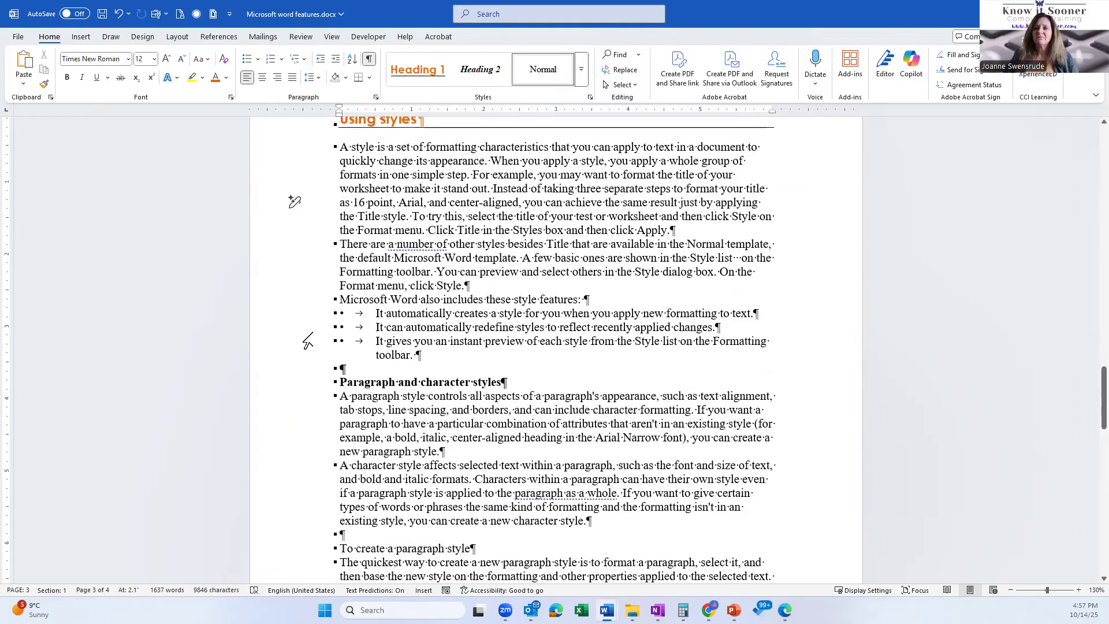
drag(308, 305, 301, 358)
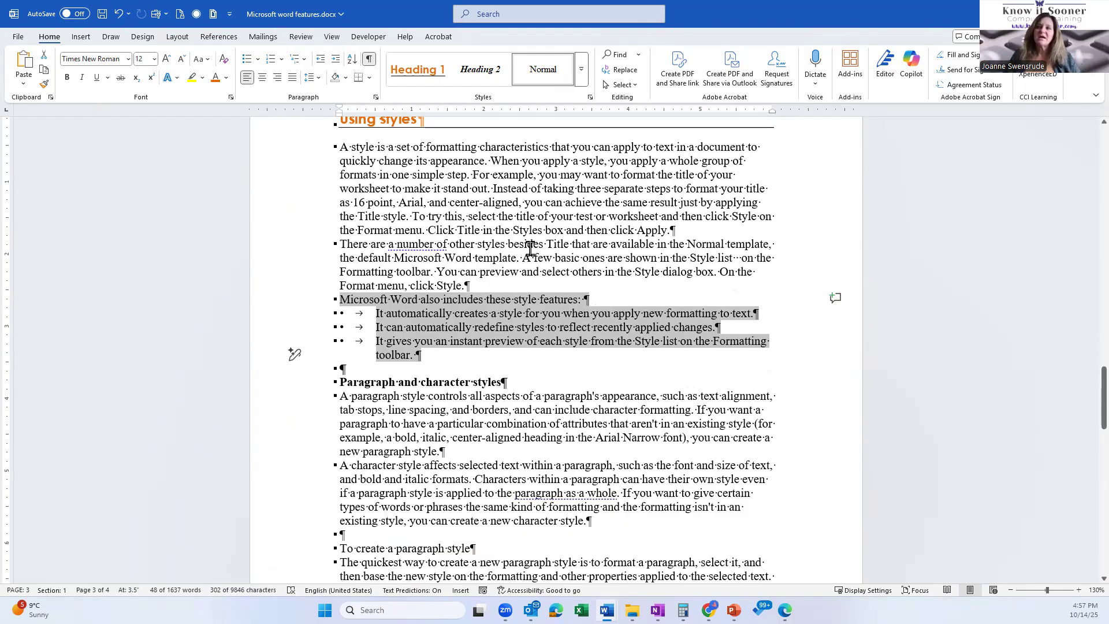
click(420, 322)
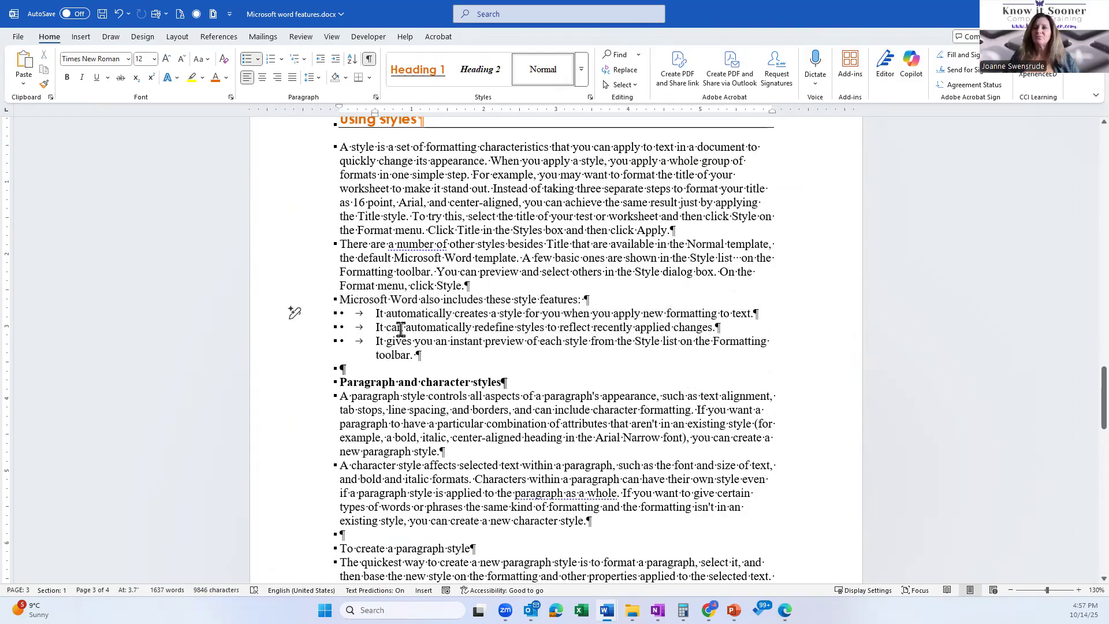
click(289, 301)
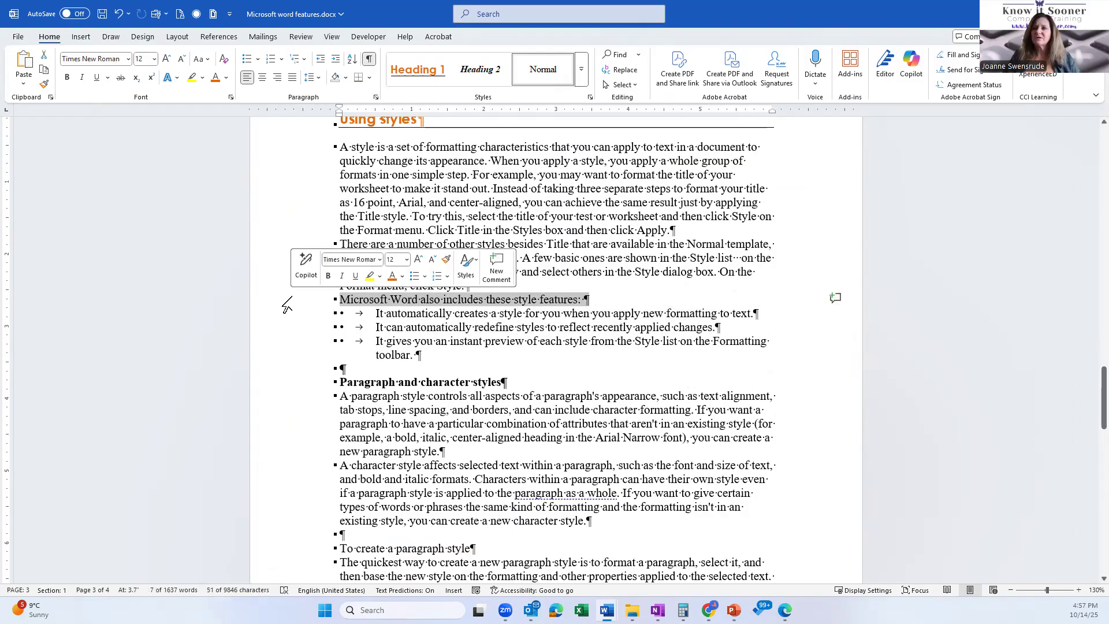
click(376, 97)
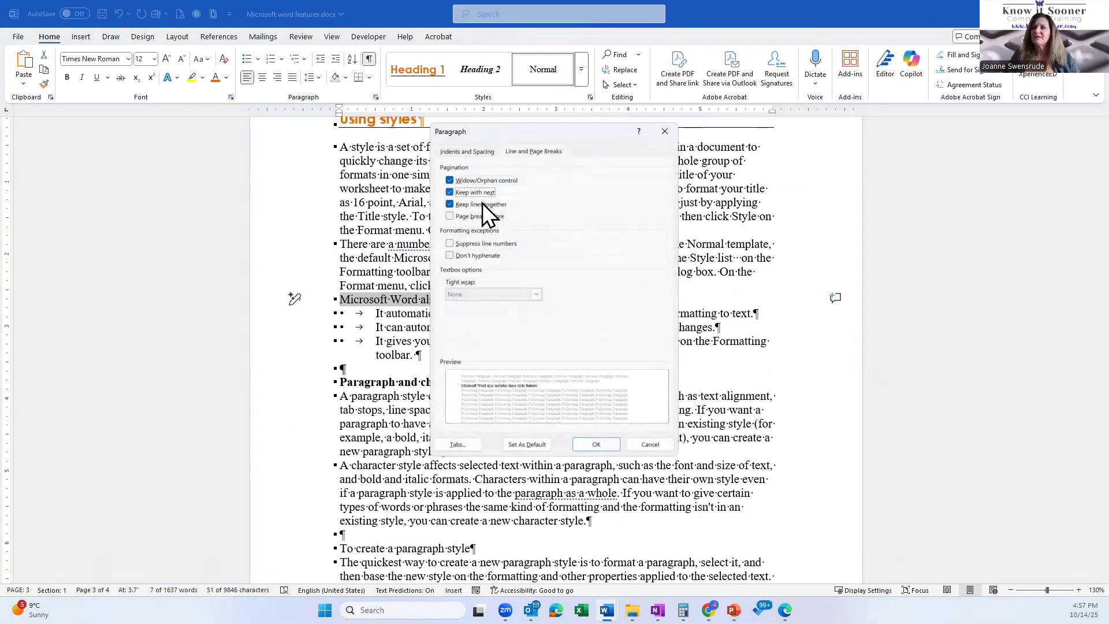
click(611, 445)
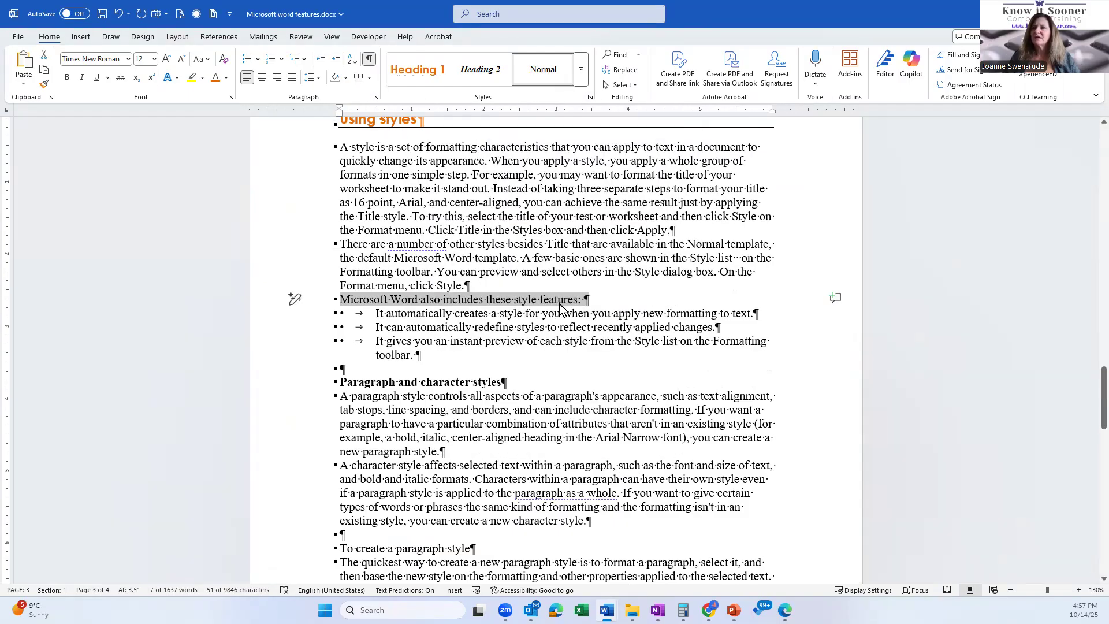
click(550, 324)
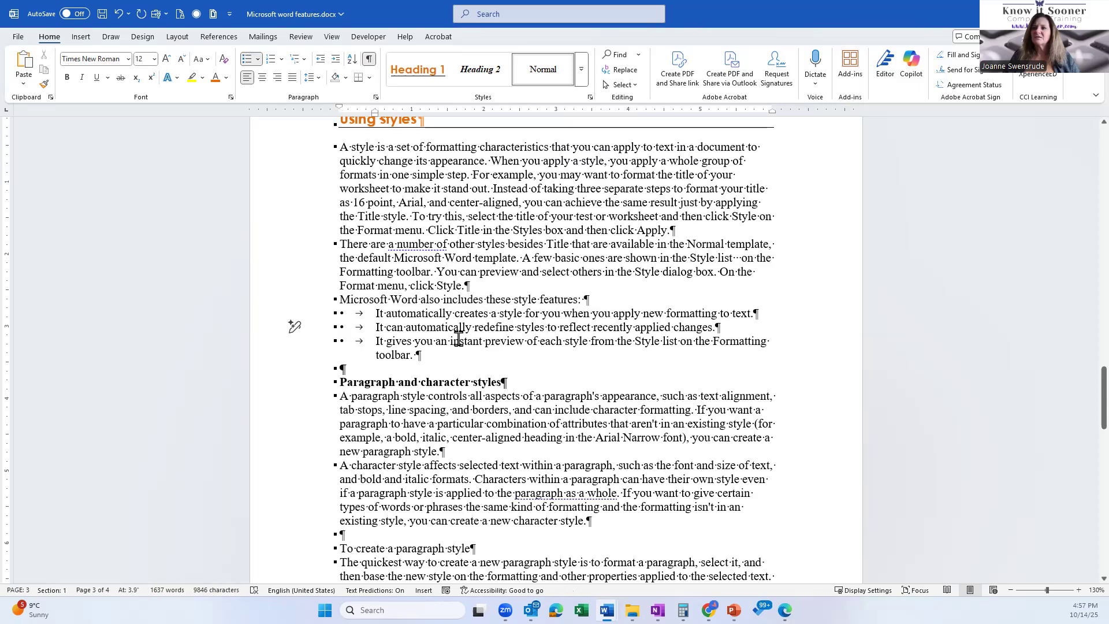
Format the Paragraph and character styles subheading in light purple, italic Century Gothic
scroll(425, 376, down, 10)
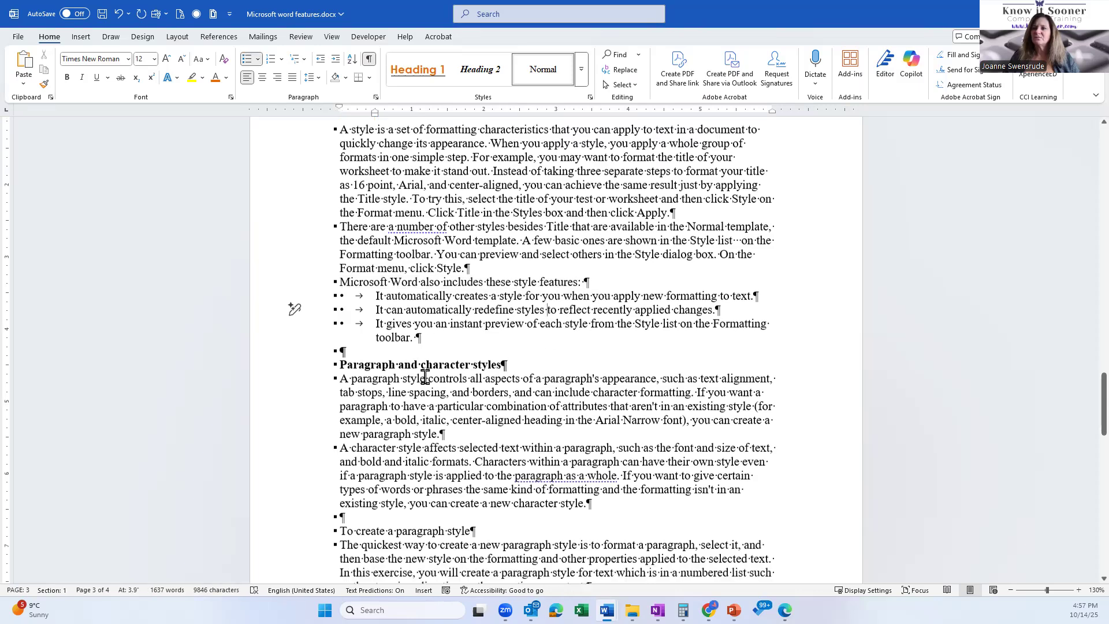
scroll(425, 375, up, 6)
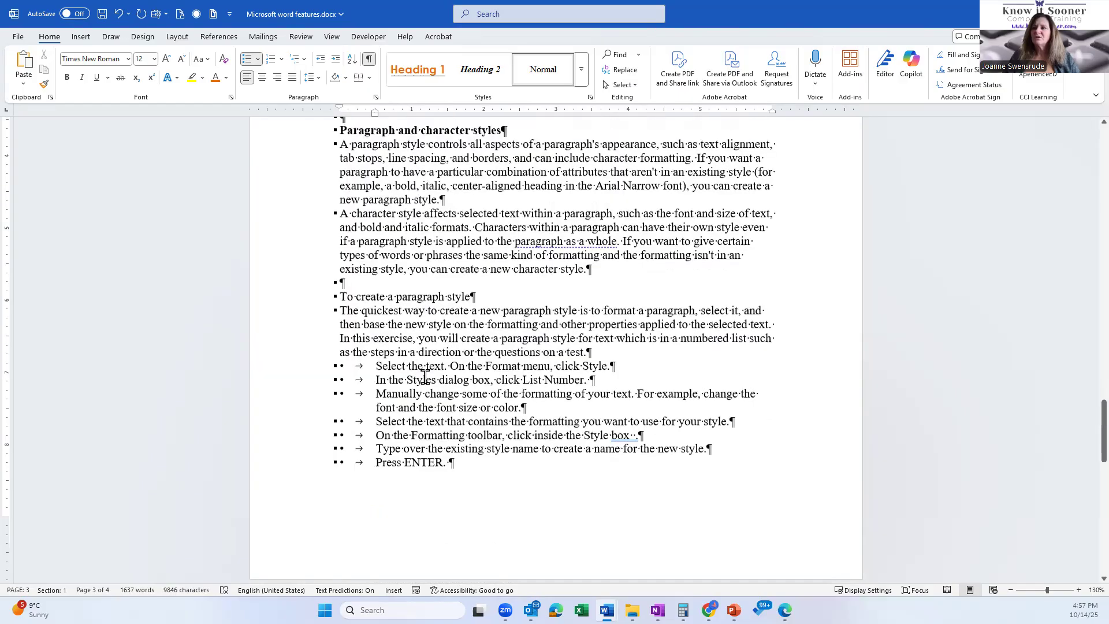
click(281, 174)
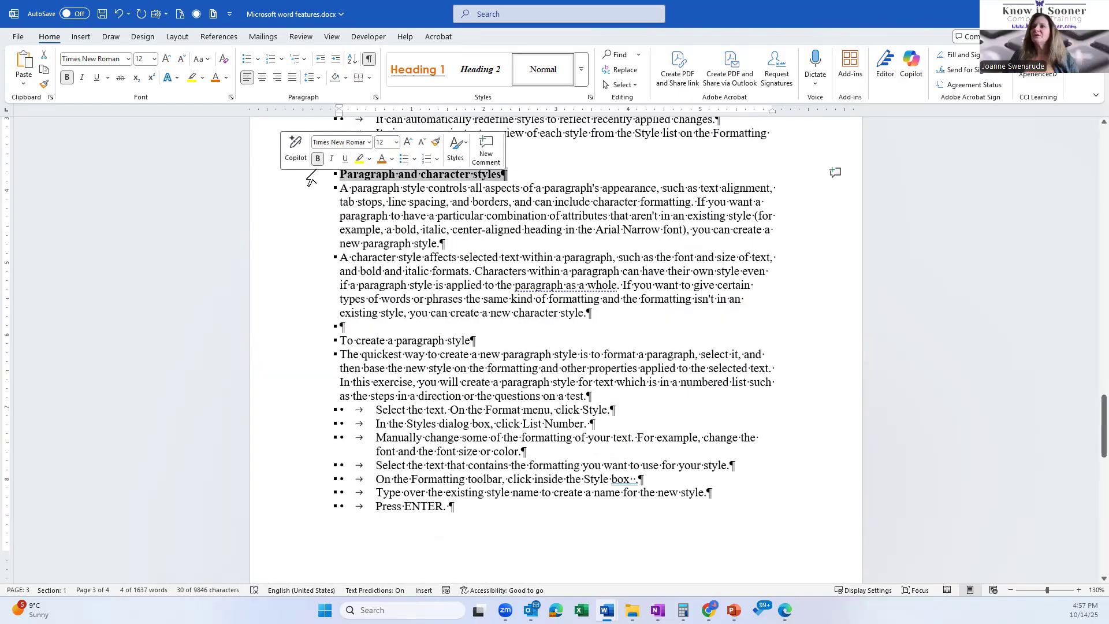
click(226, 78)
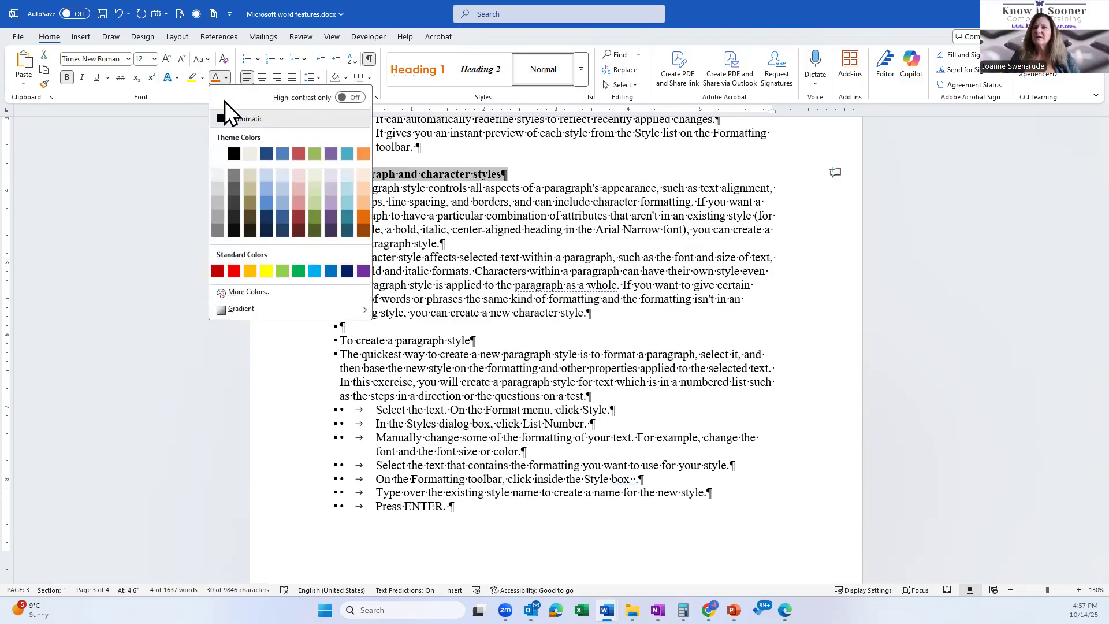
click(332, 202)
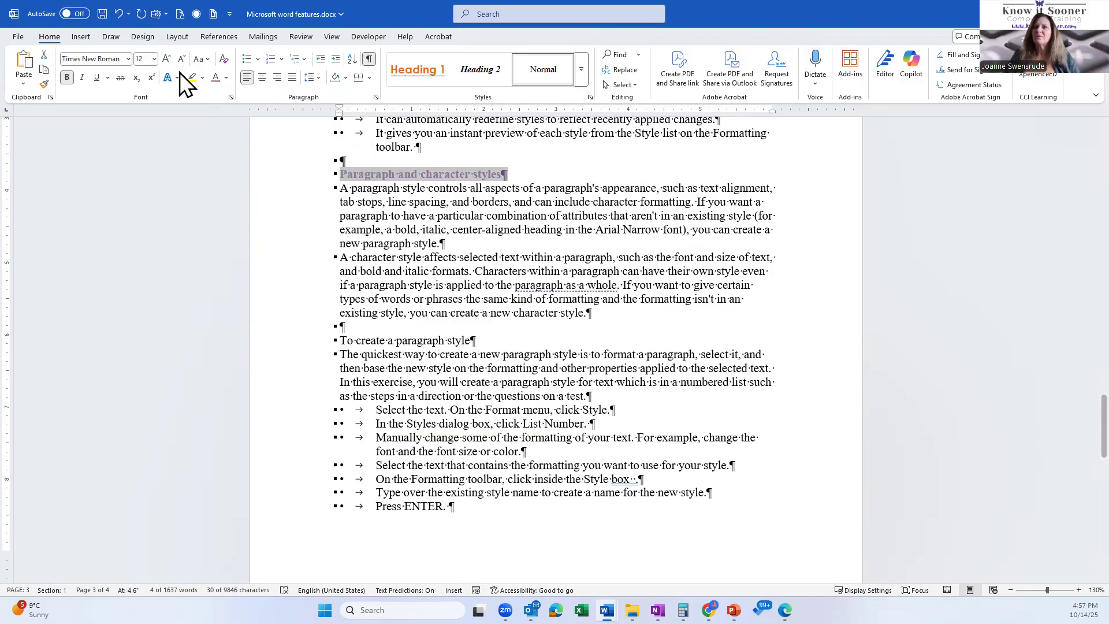
click(129, 59)
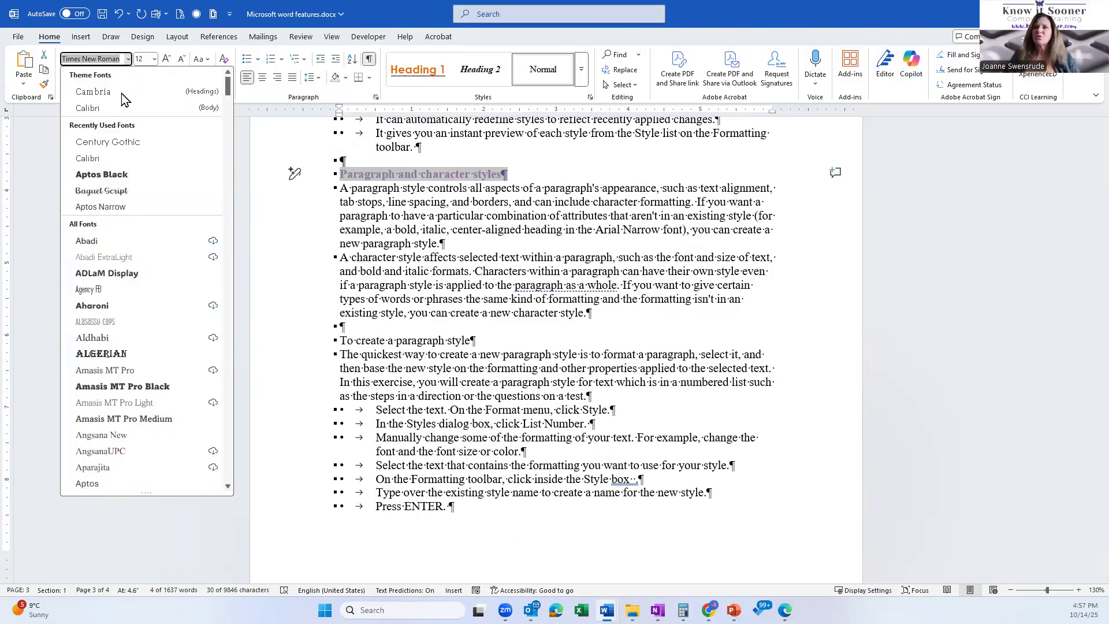
click(137, 142)
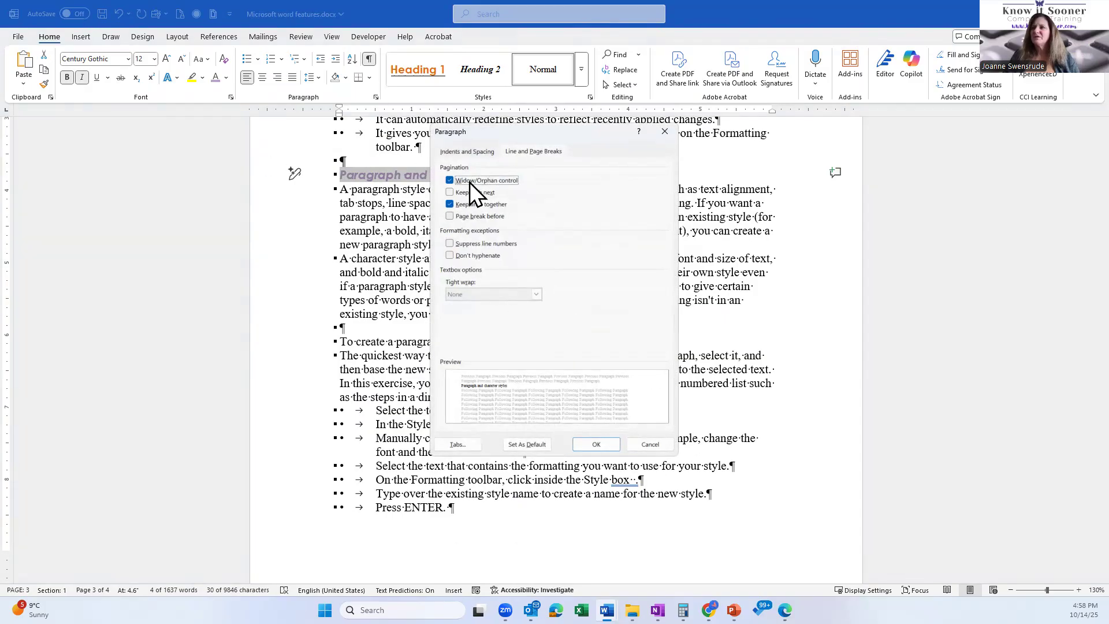
Set the spacing after the Paragraph and character styles subheading to 12 pt
click(466, 151)
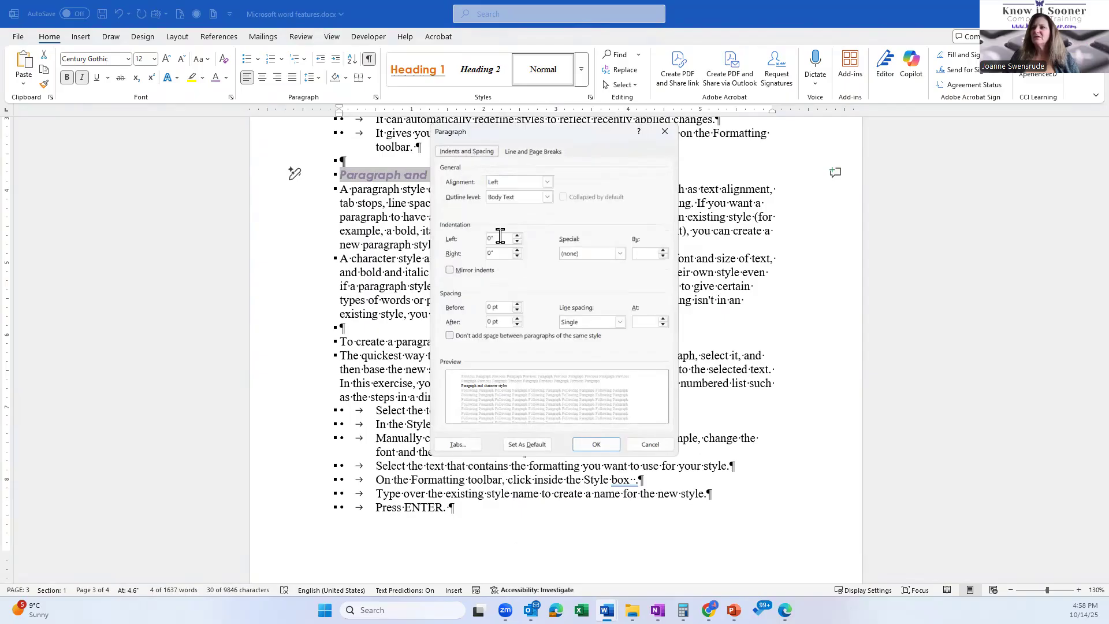
click(518, 319)
click(518, 319)
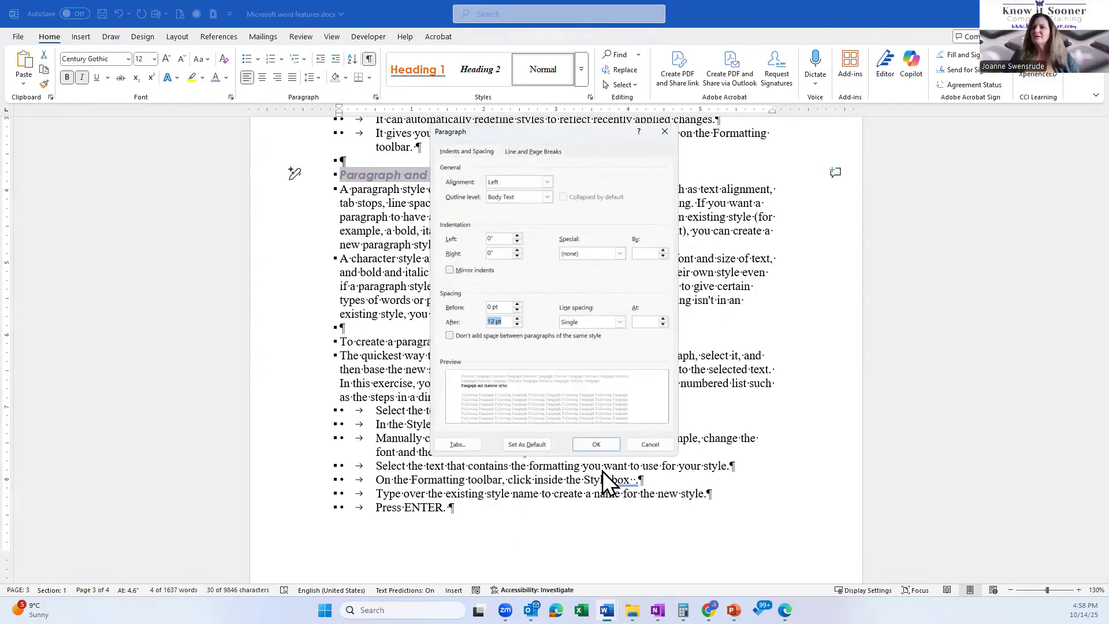
click(602, 445)
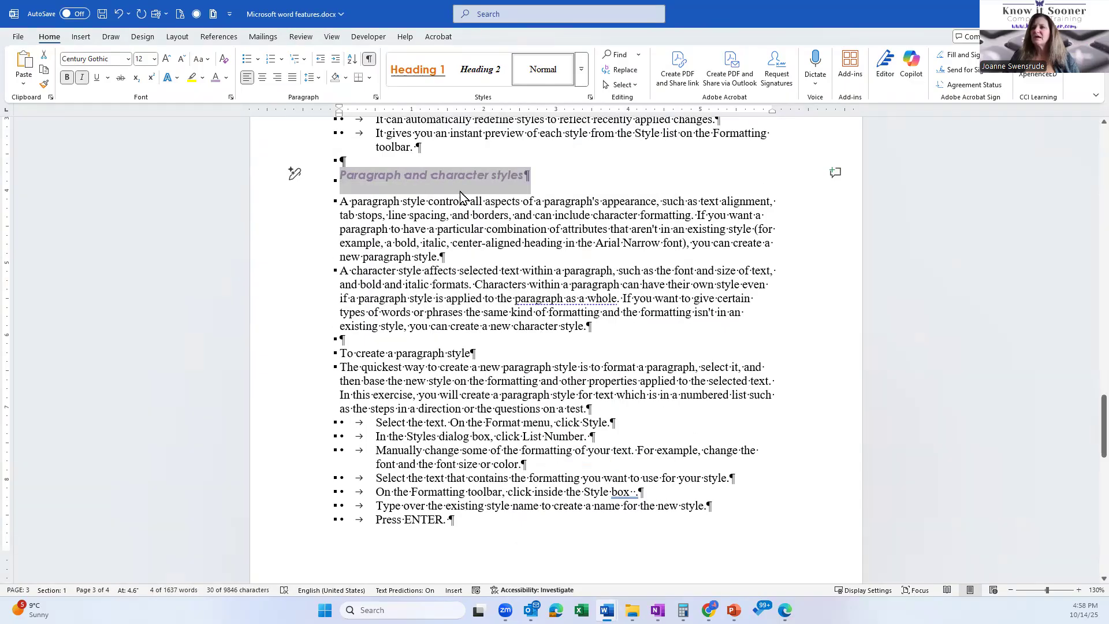
click(600, 270)
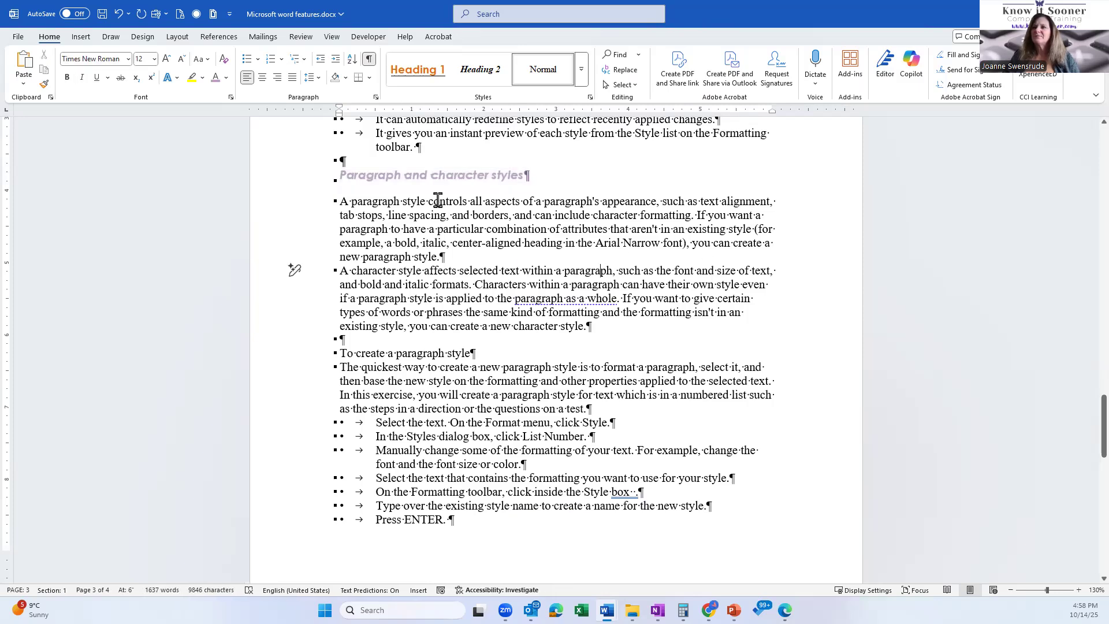
Update the Heading 2 style to match the formatting of the Paragraph and character styles subheading
click(283, 183)
right_click(487, 69)
click(502, 75)
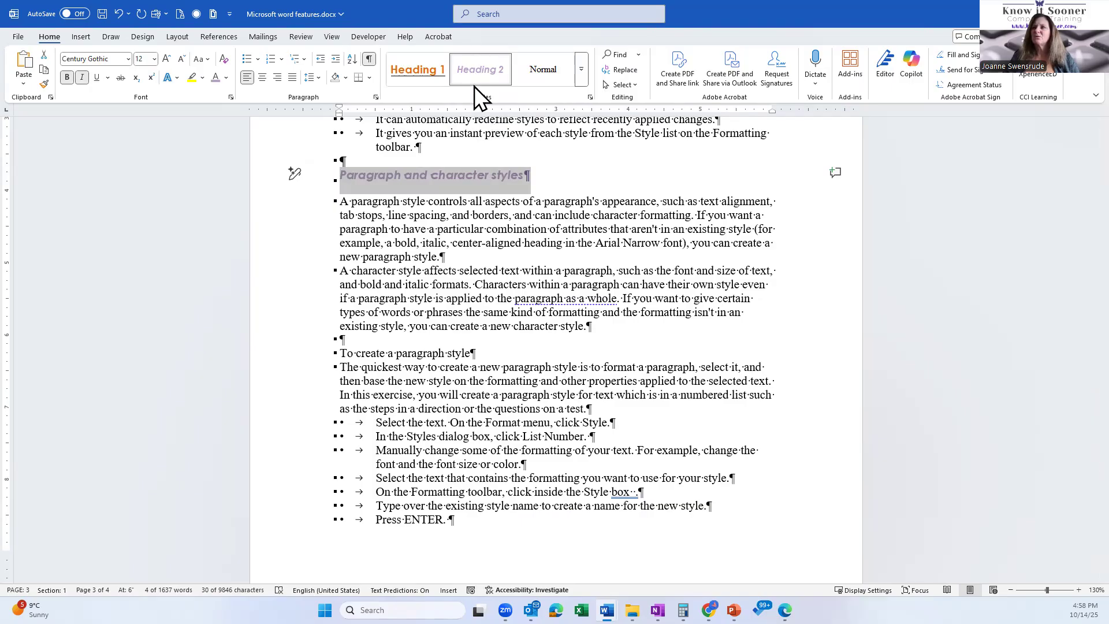
click(522, 387)
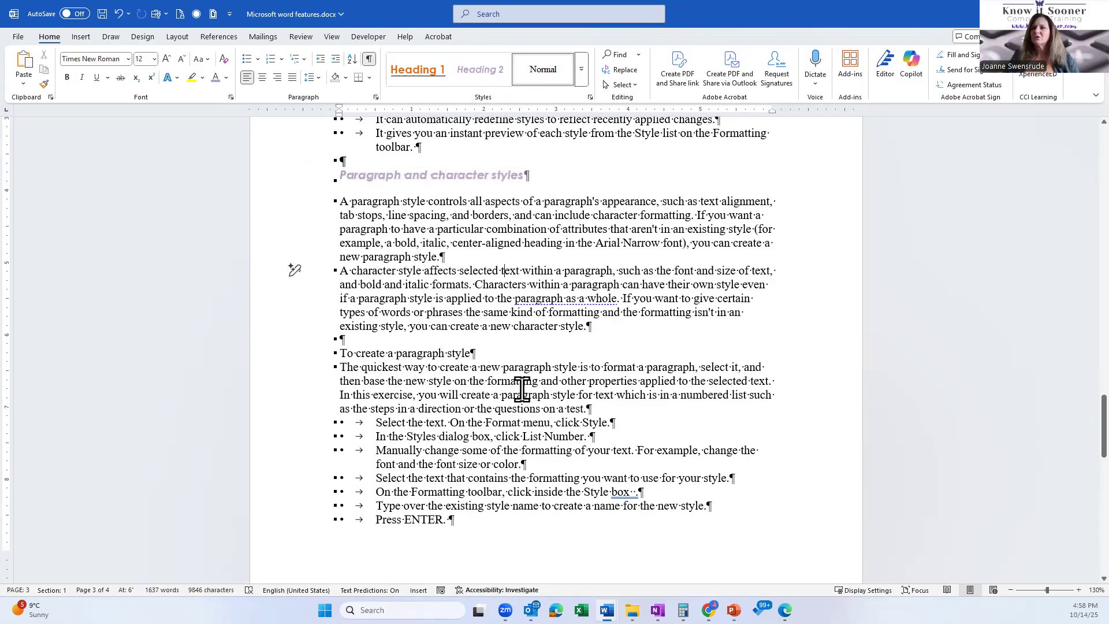
Add a line reading "Summary" at the end of the document, separated by a blank line from the last bullet list
scroll(509, 410, down, 6)
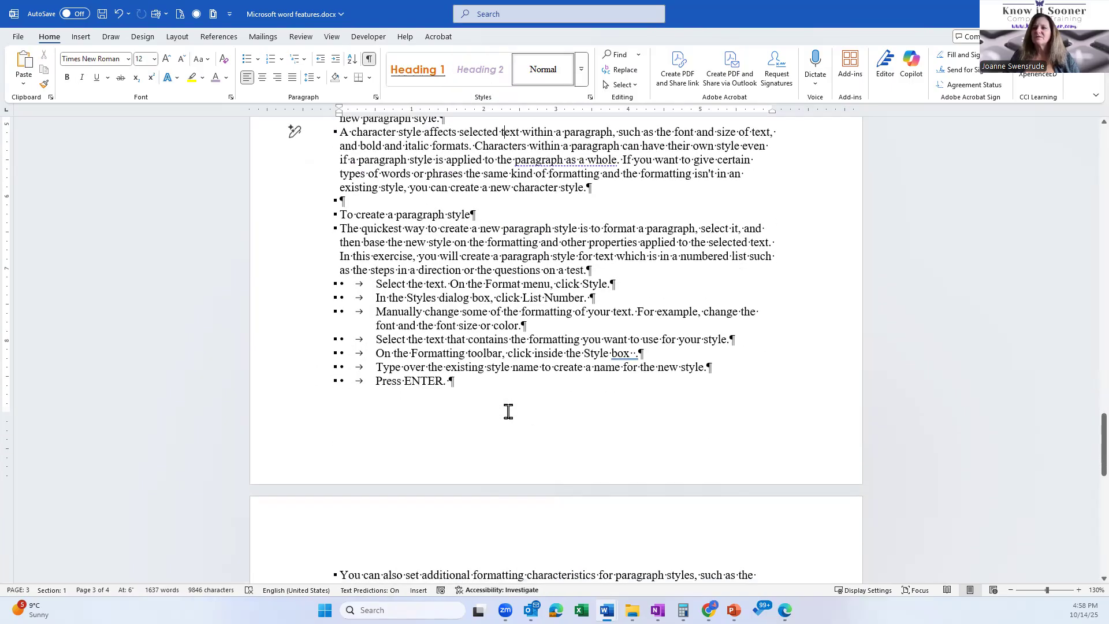
scroll(508, 413, down, 4)
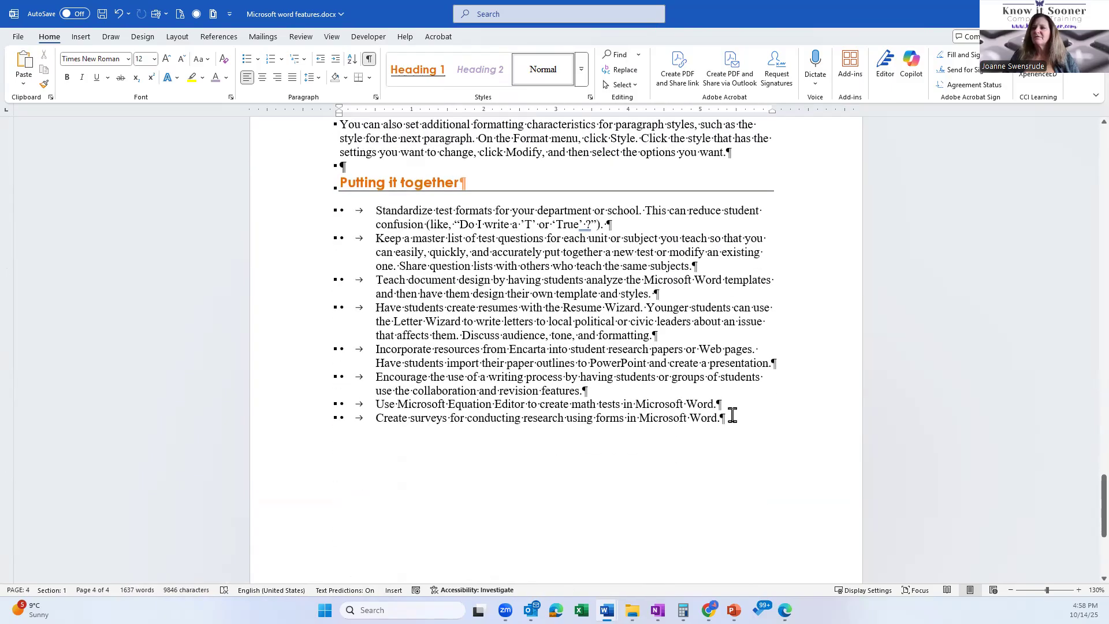
click(759, 420)
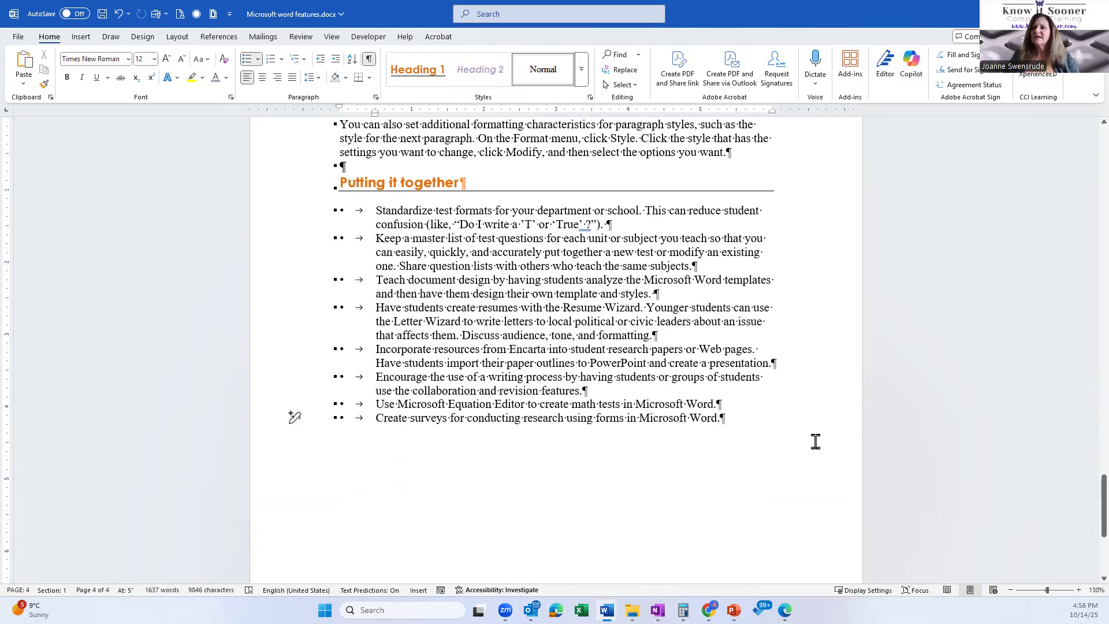
key(Return)
key(Return)
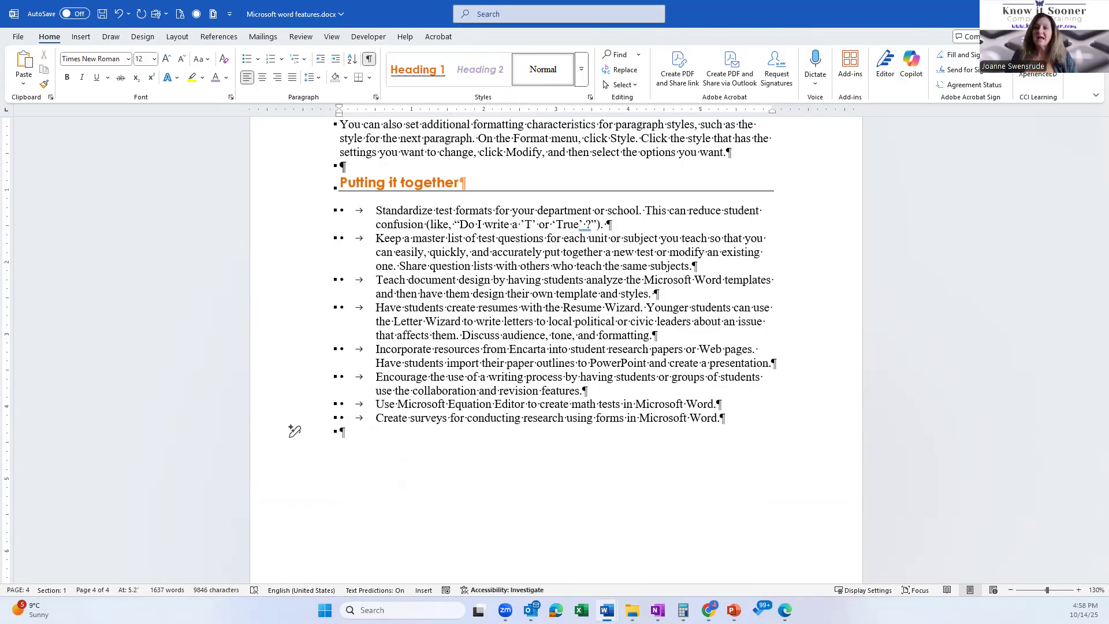
key(Return)
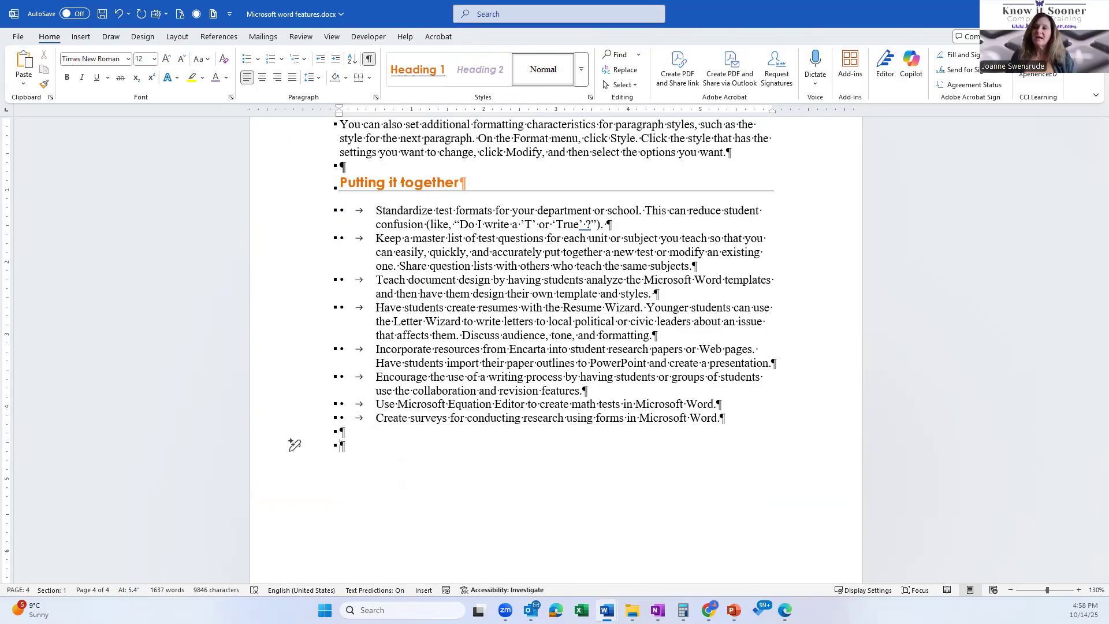
text(Summary)
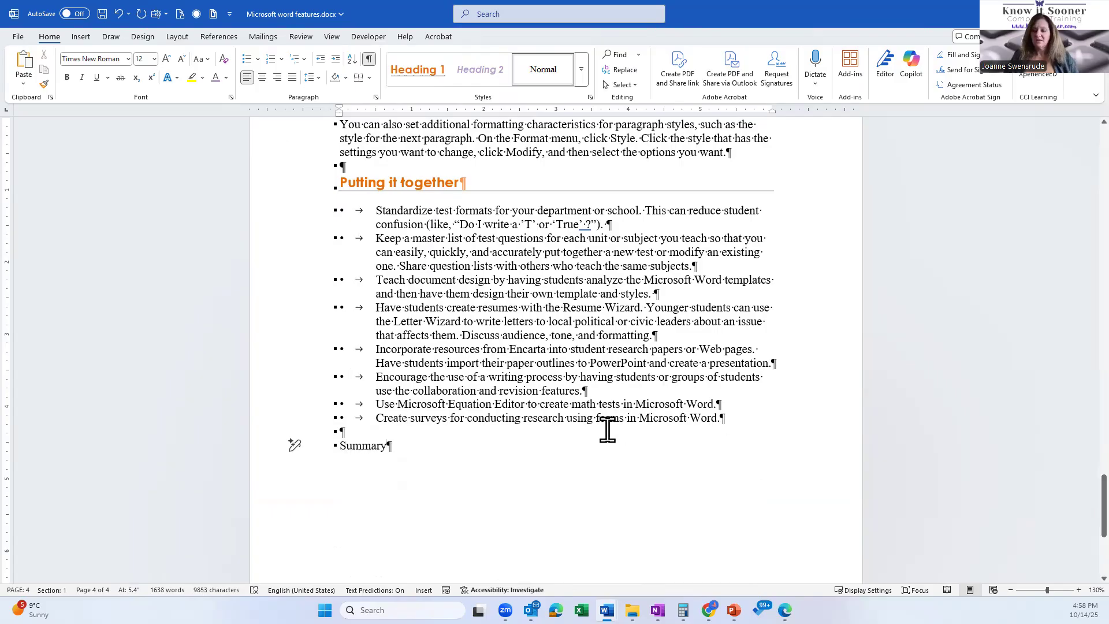
key(Return)
Try the Heading 2 and Heading 1 styles on the Summary line, ending with the Normal style
click(315, 448)
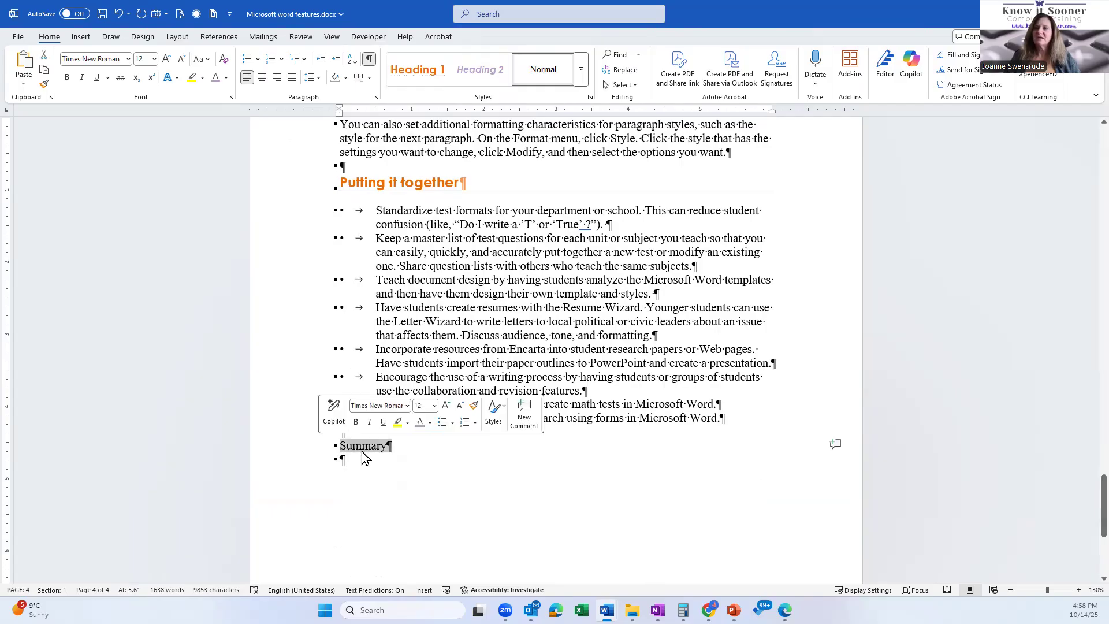
click(479, 72)
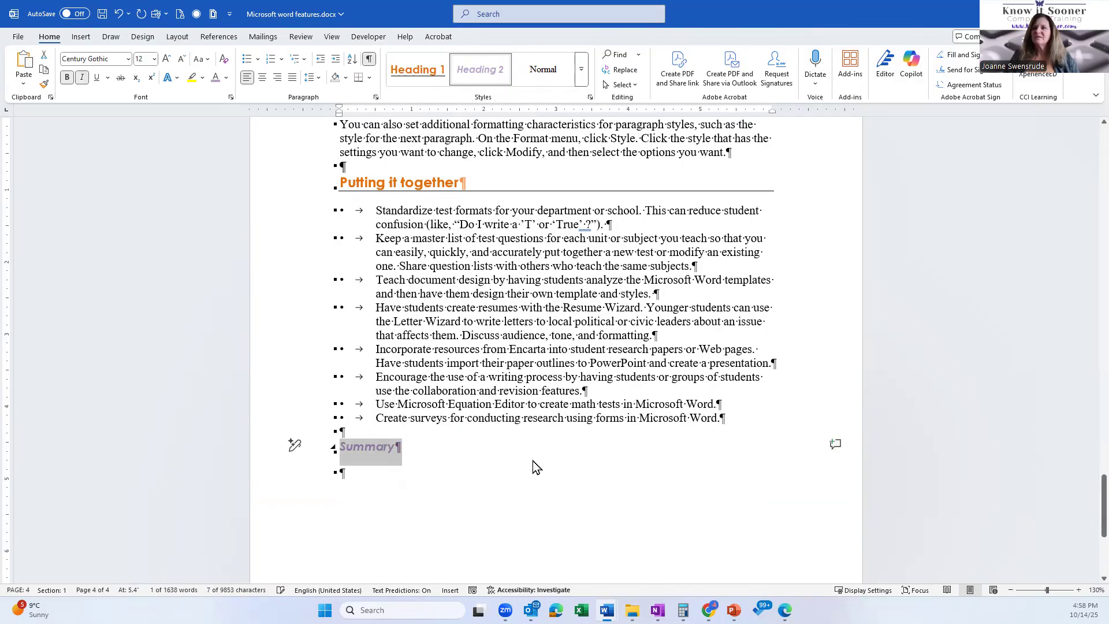
click(417, 70)
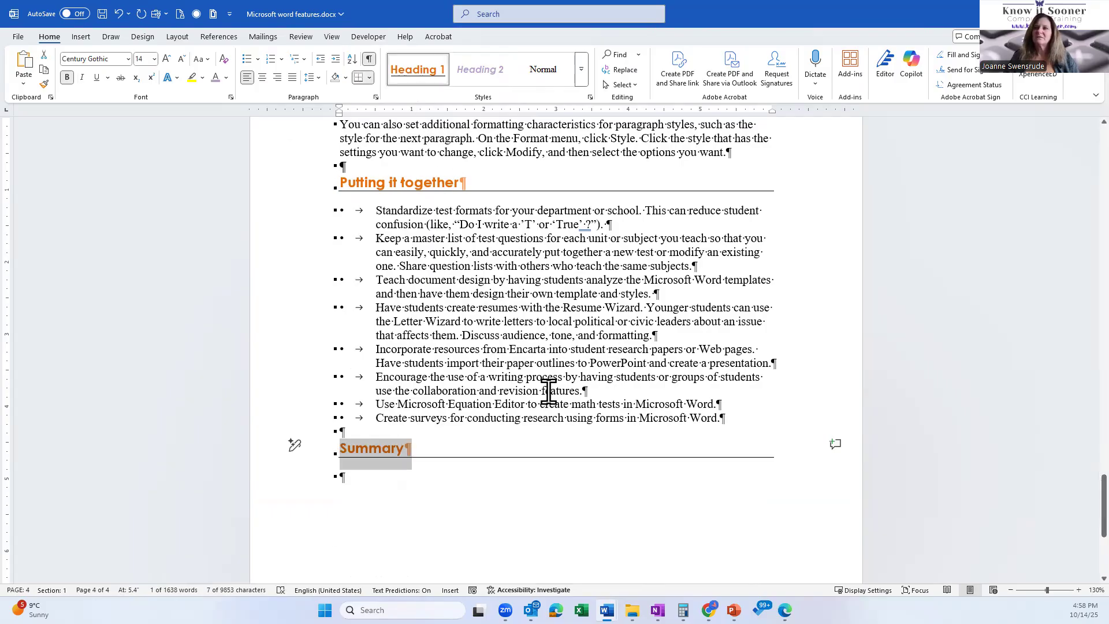
click(547, 72)
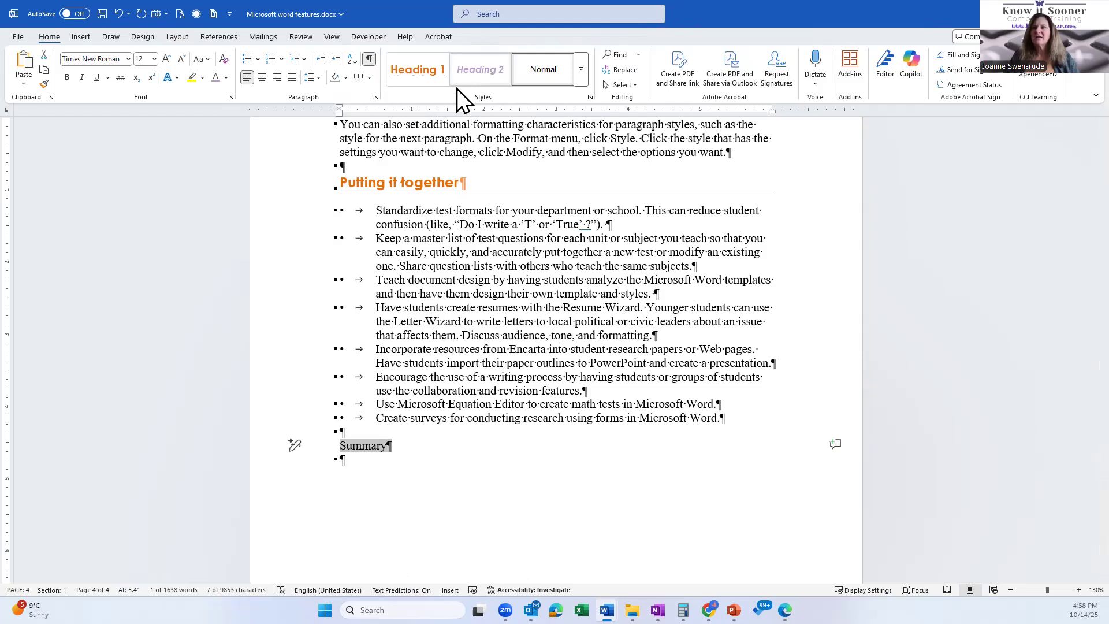
click(406, 455)
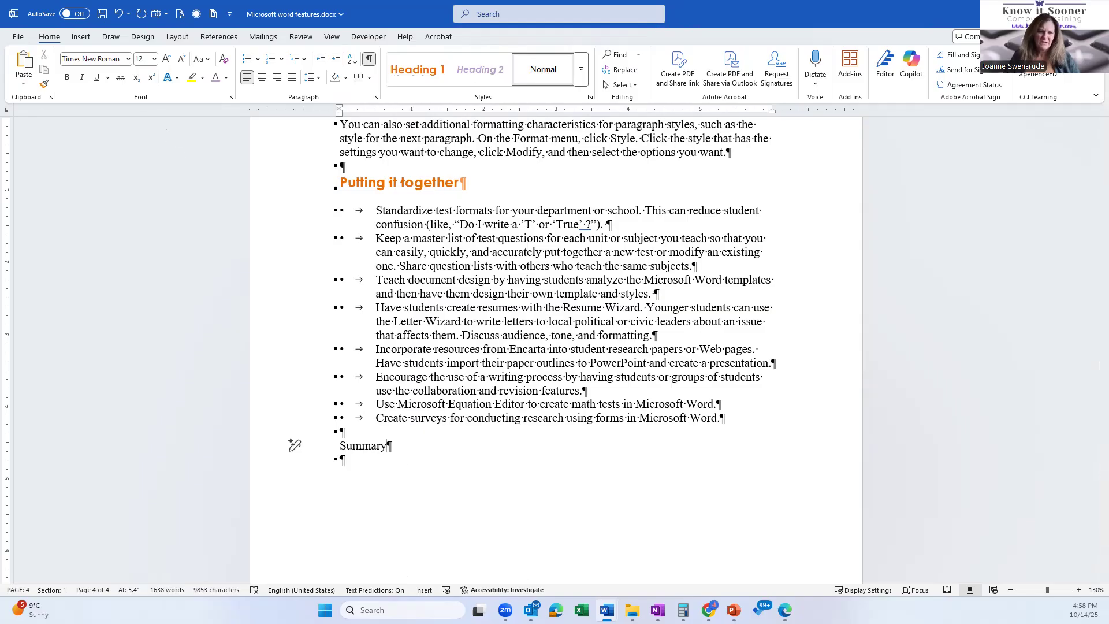
click(252, 333)
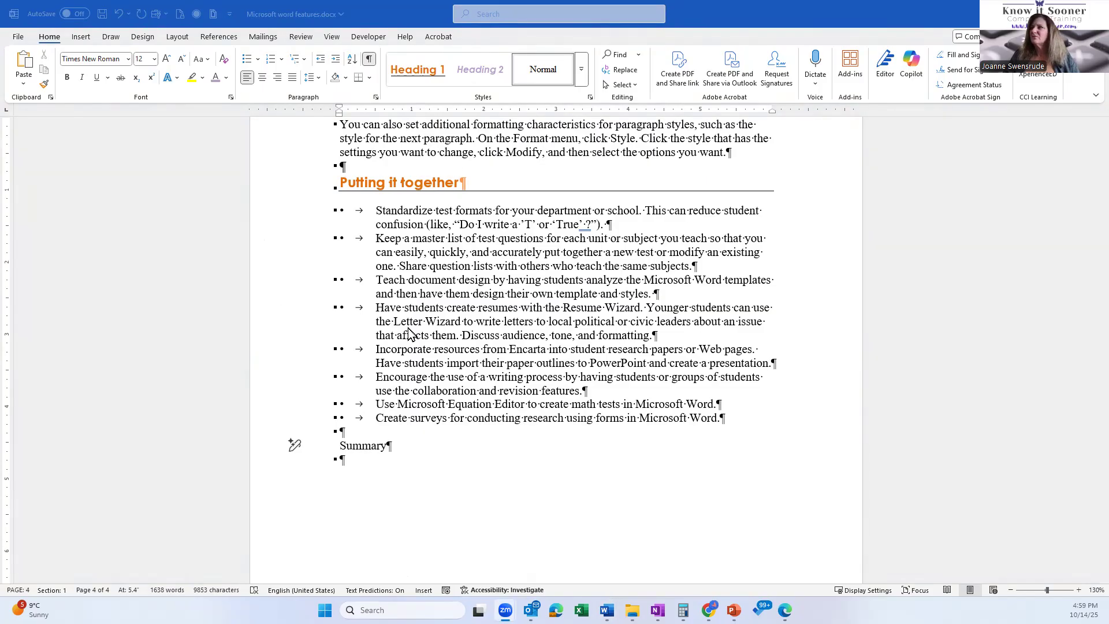
click(769, 186)
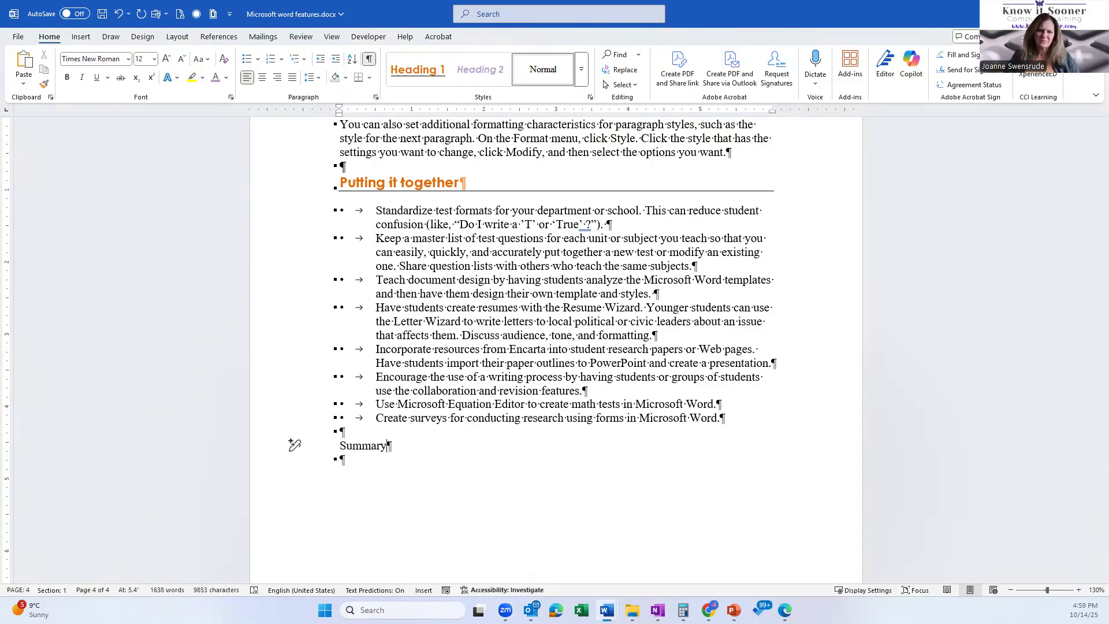
scroll(426, 312, down, 3)
scroll(426, 311, up, 6)
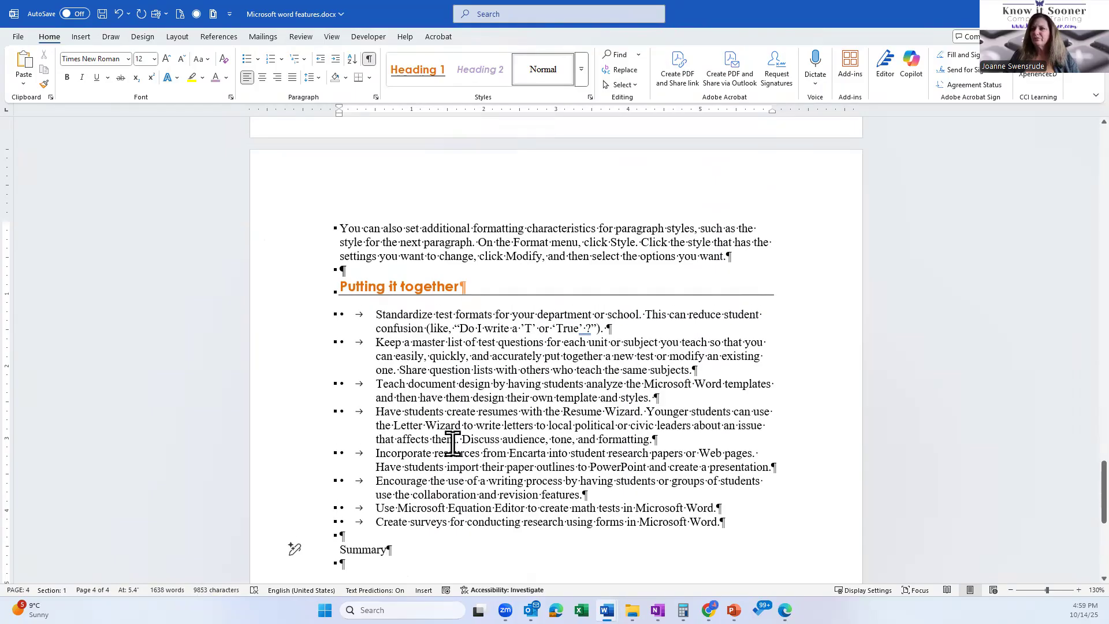
scroll(453, 444, down, 2)
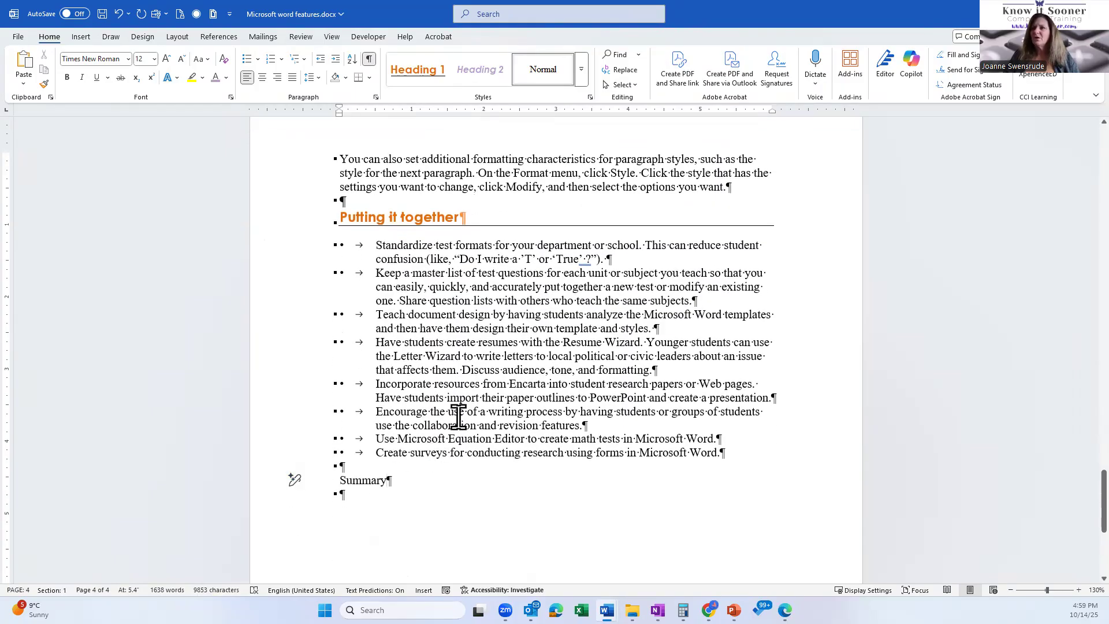
Examine the formatting of the Using styles section, highlighting its heading, body paragraphs and the Paragraph and character styles subheading
scroll(458, 416, up, 10)
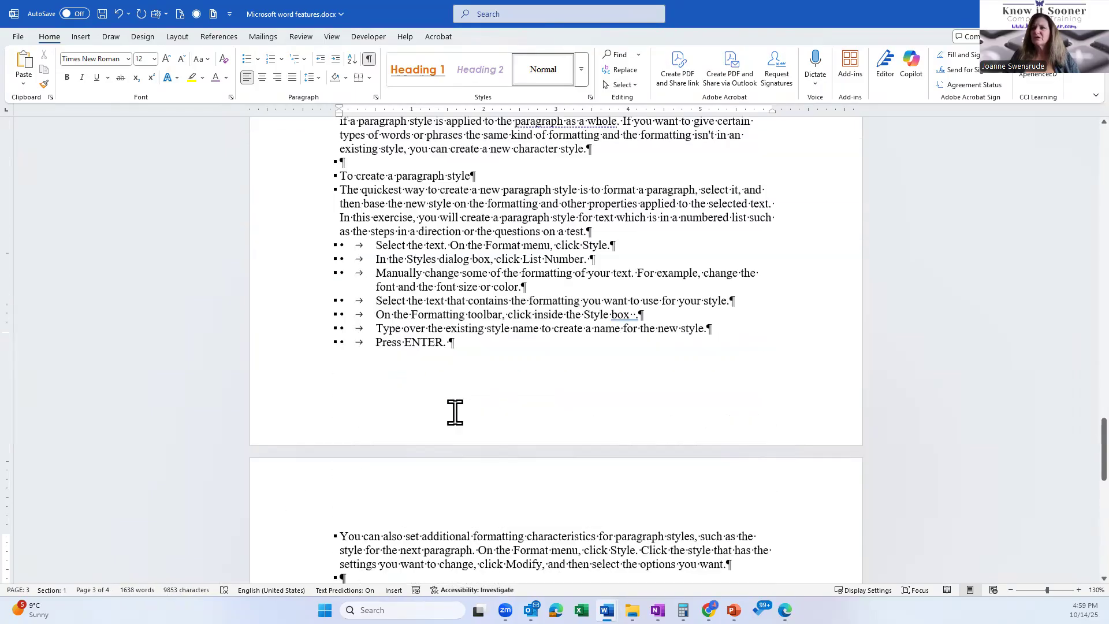
scroll(455, 412, up, 10)
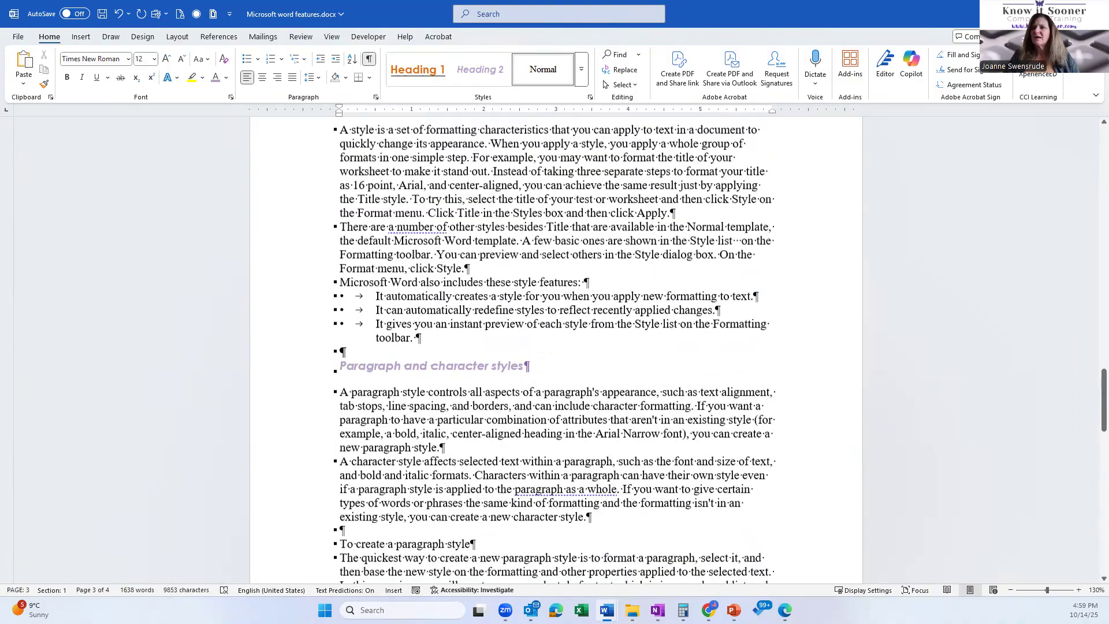
scroll(405, 297, up, 1)
click(345, 196)
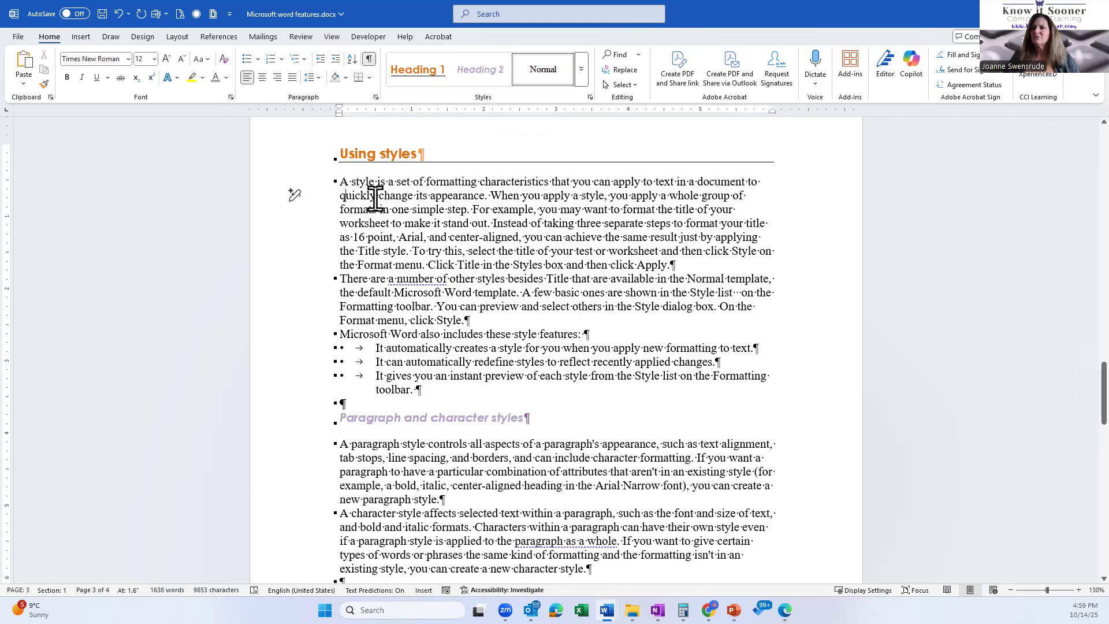
click(267, 159)
drag(270, 199, 298, 572)
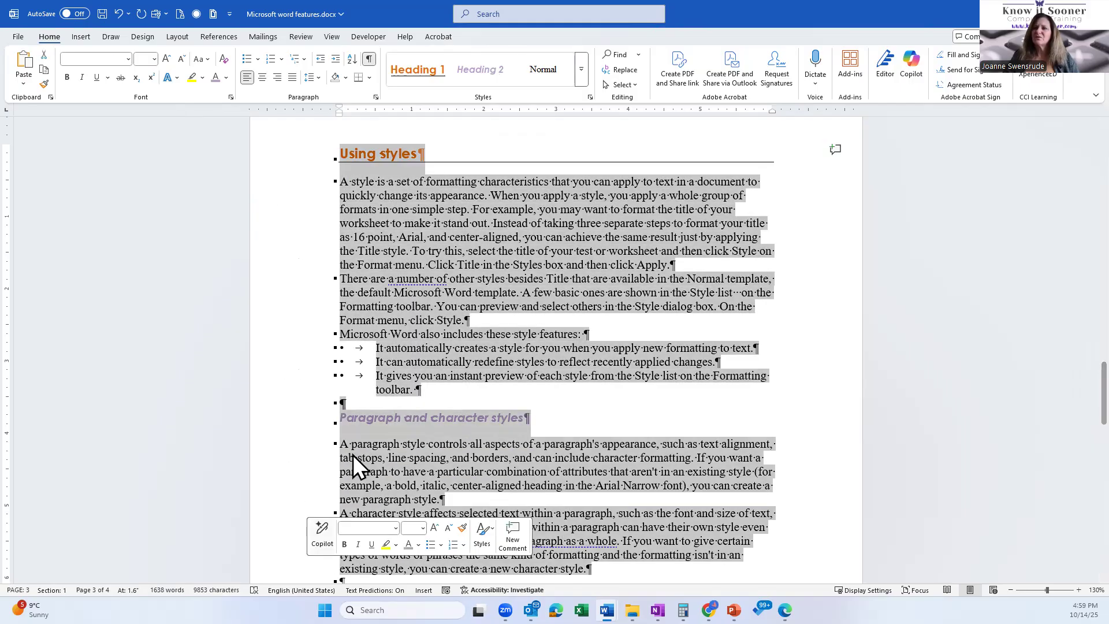
click(419, 417)
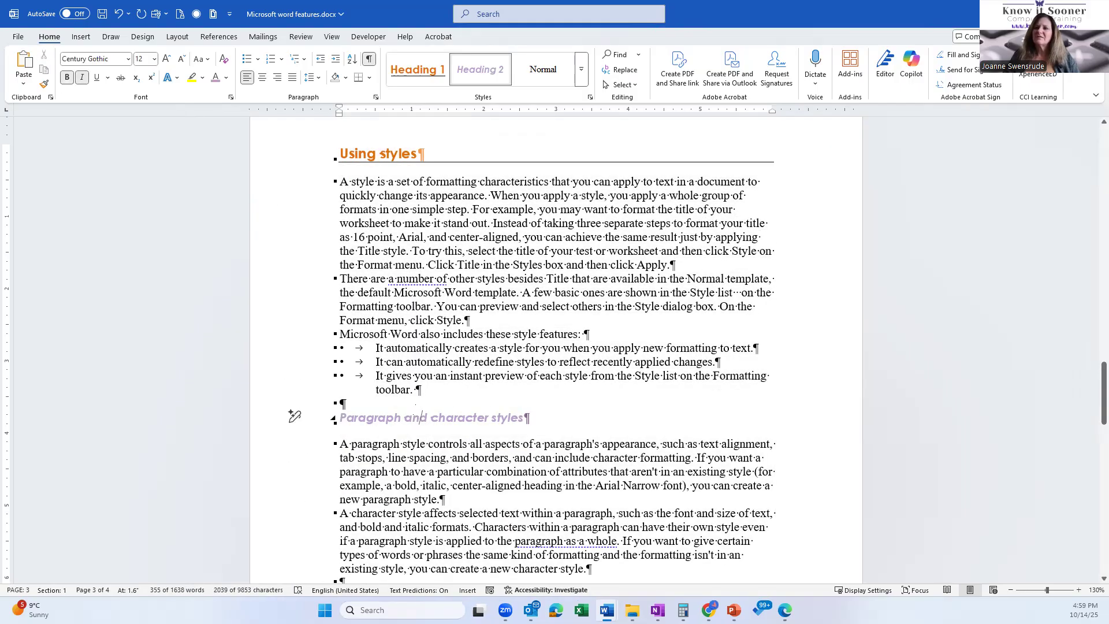
click(294, 416)
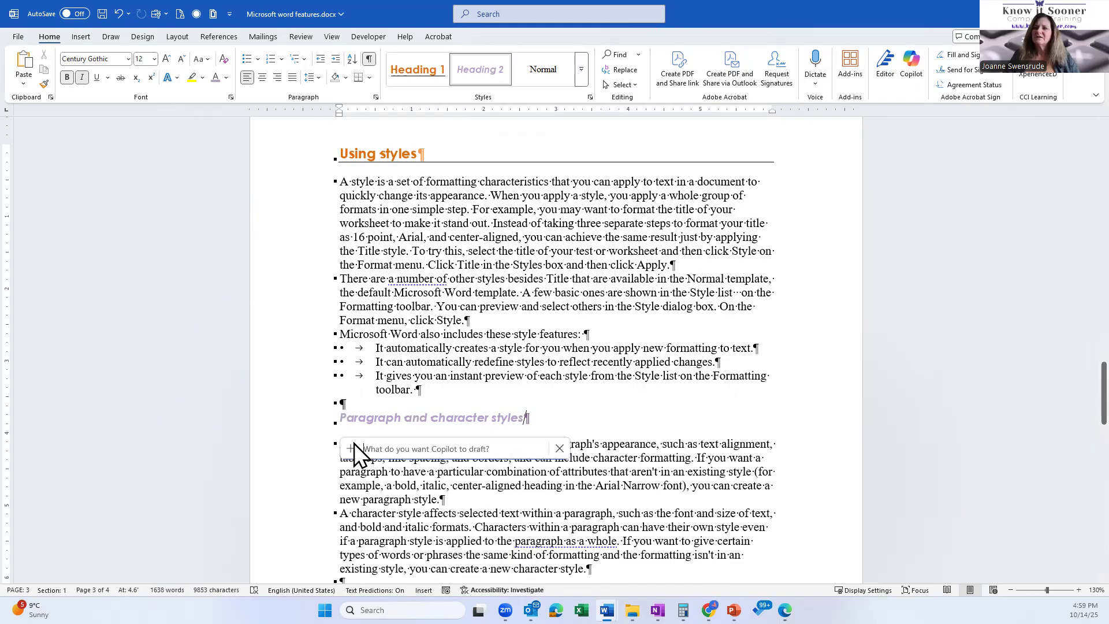
click(296, 422)
click(309, 153)
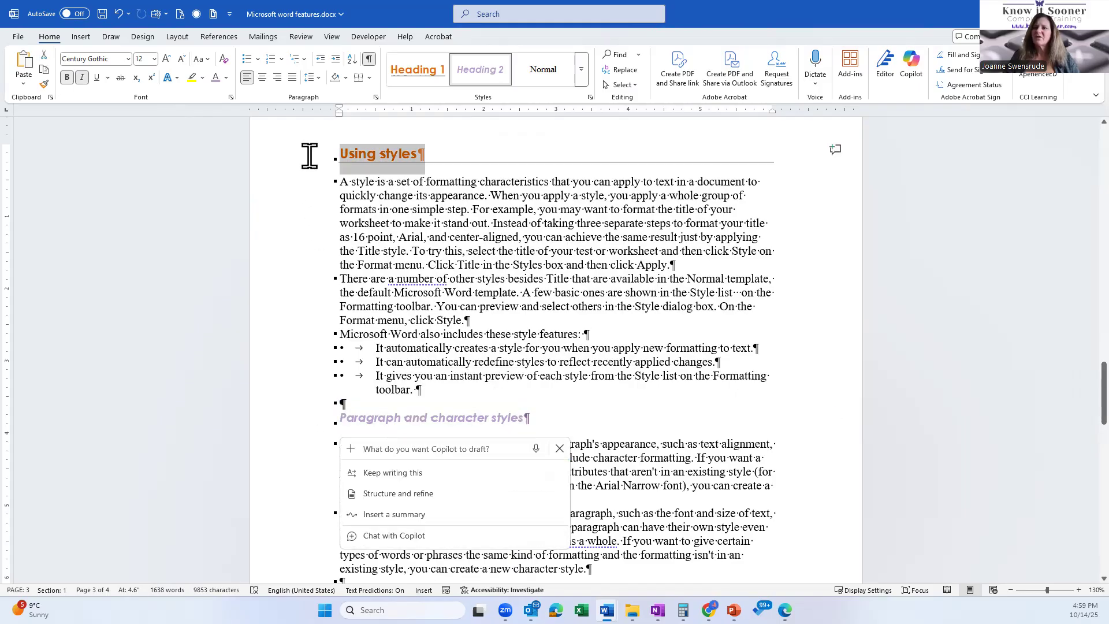
click(449, 276)
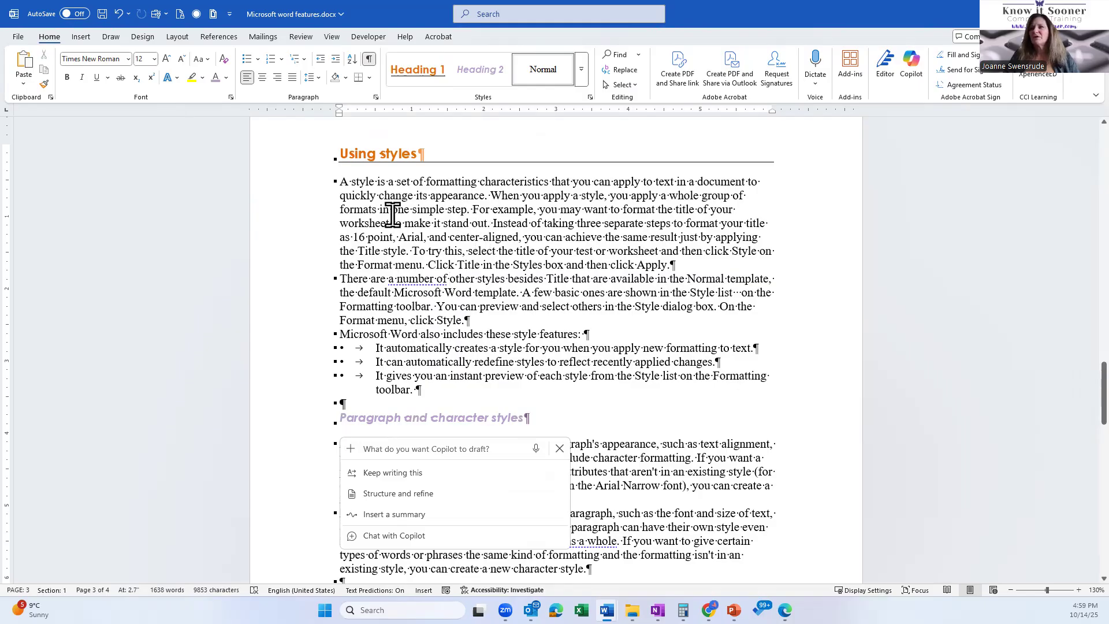
Set the first paragraph under Using styles to 12 pt spacing after and the Century Gothic font
double_click(300, 198)
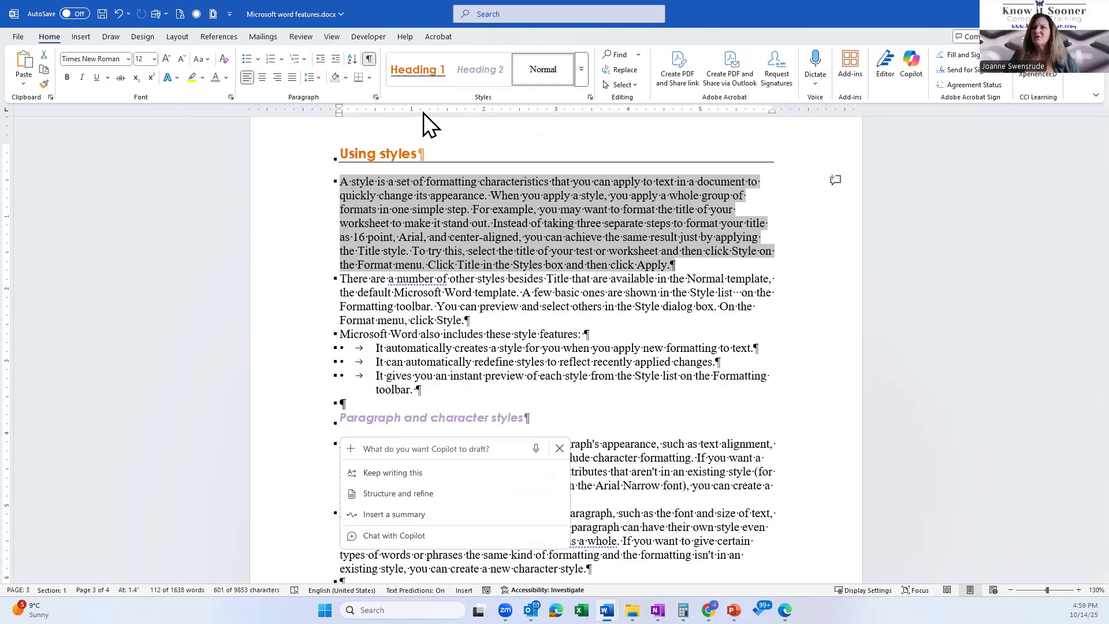
click(376, 97)
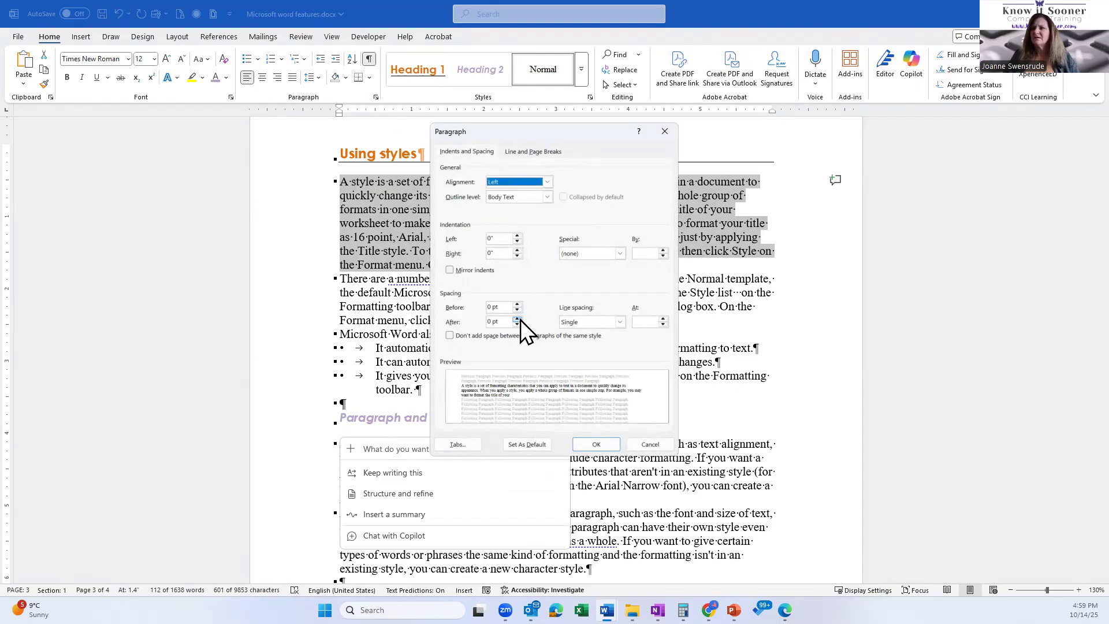
click(518, 318)
click(517, 319)
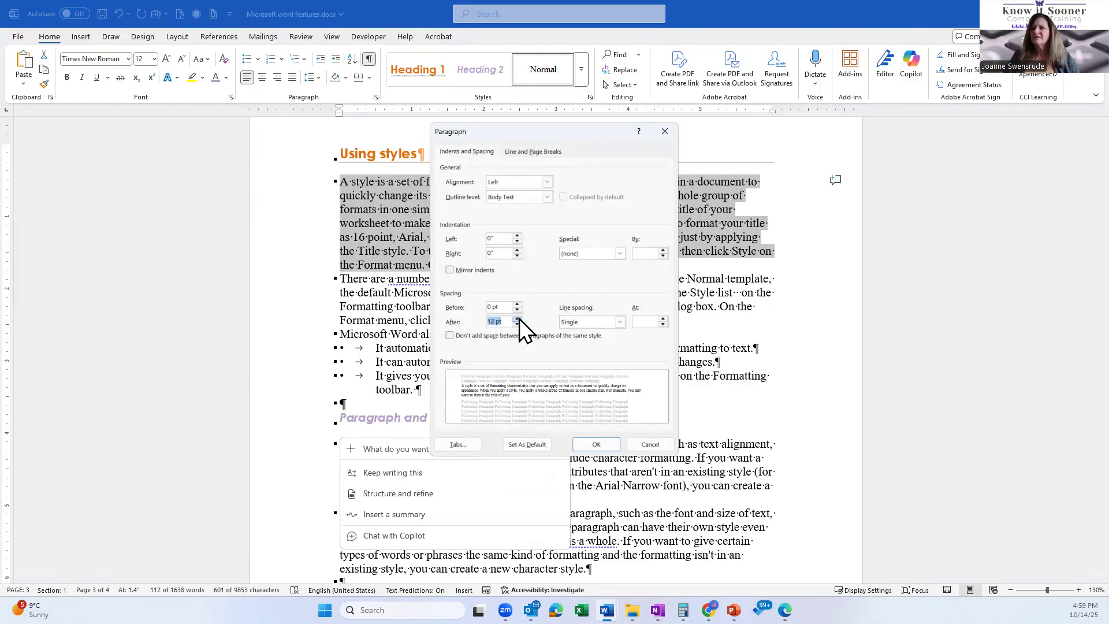
click(529, 151)
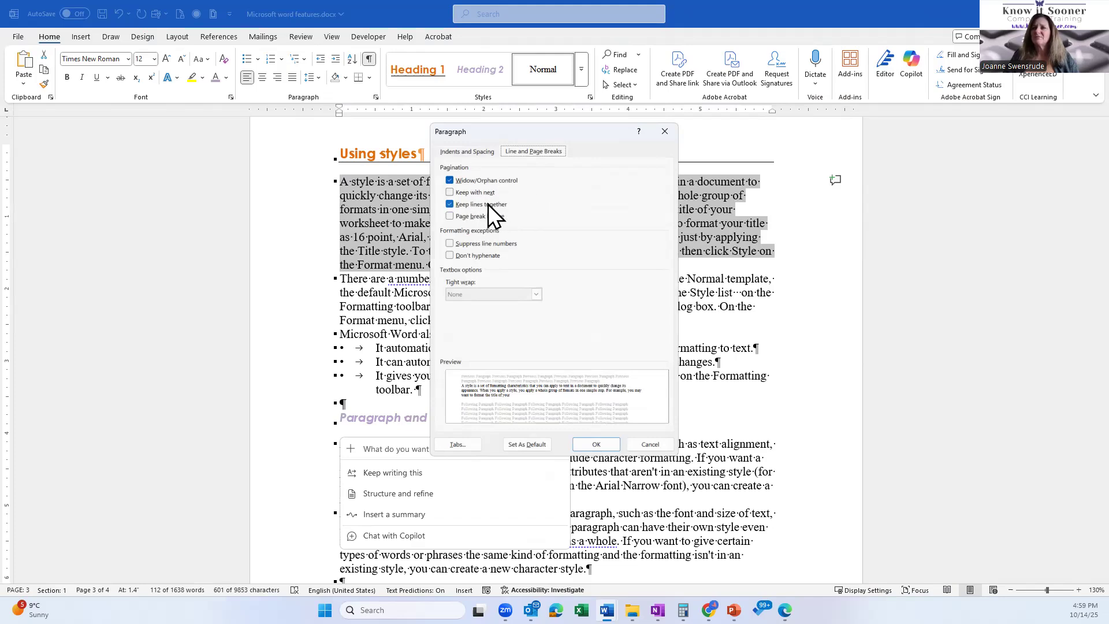
click(585, 445)
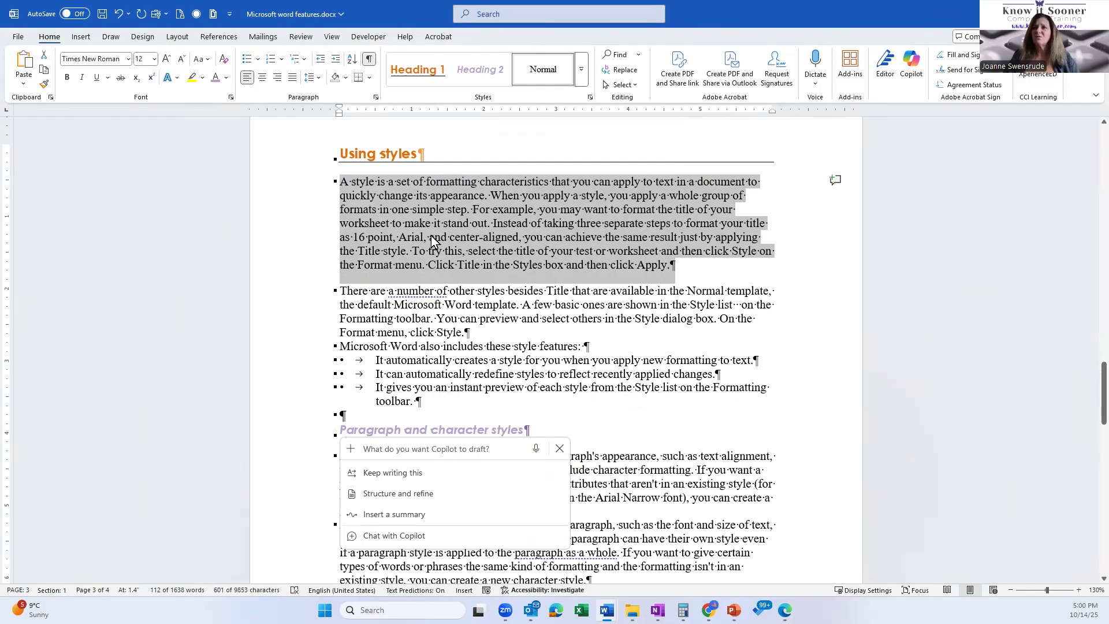
click(128, 58)
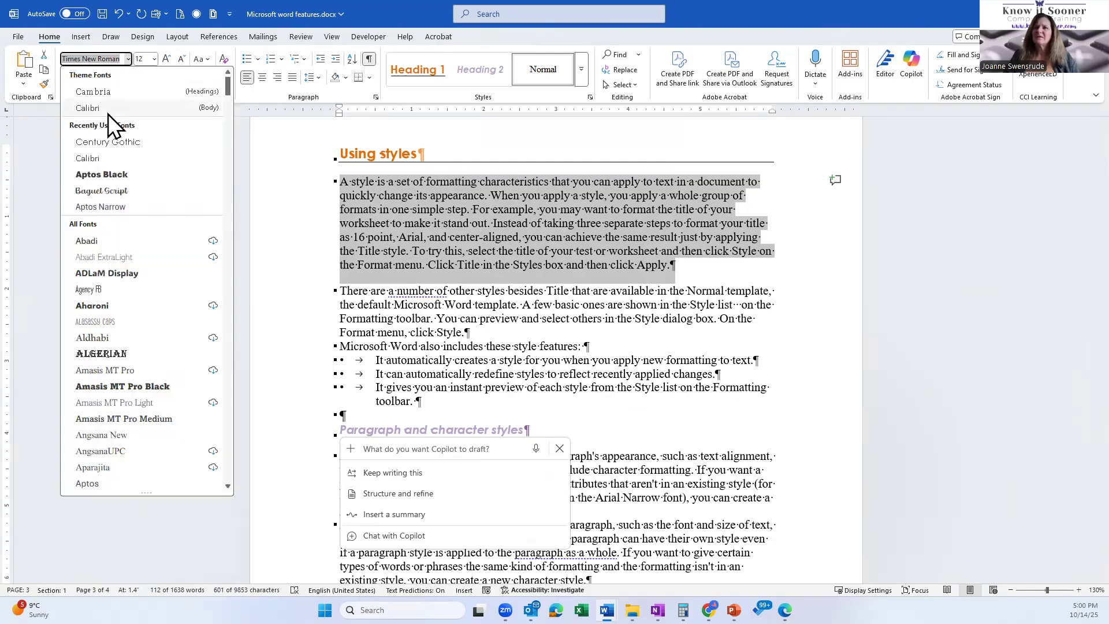
click(105, 141)
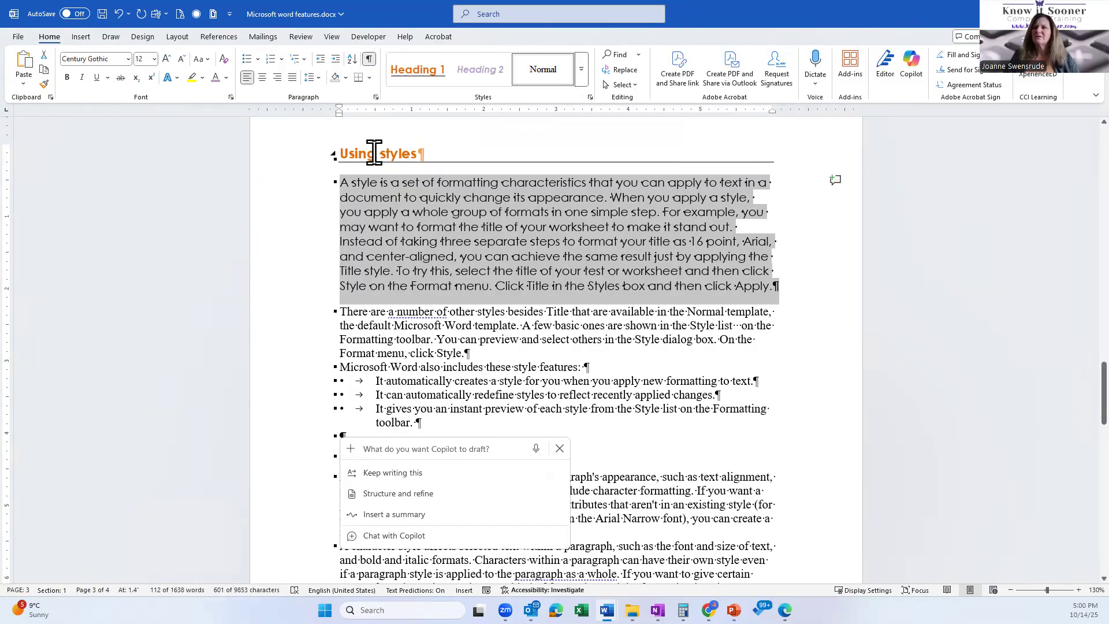
Increase the font size of the Using styles heading to 18 pt
click(298, 157)
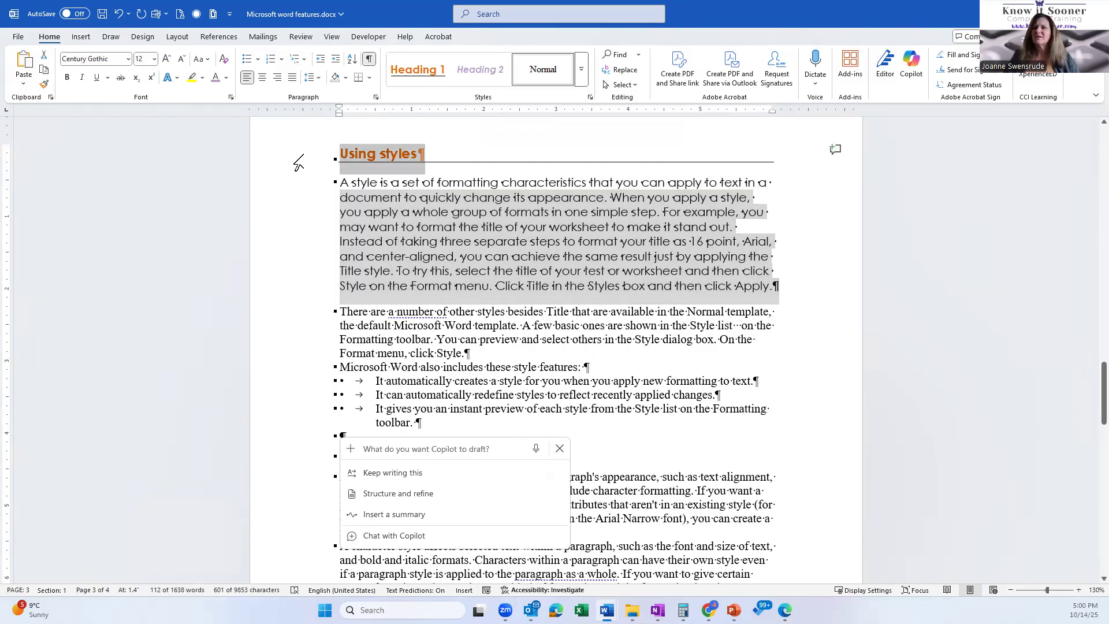
click(166, 60)
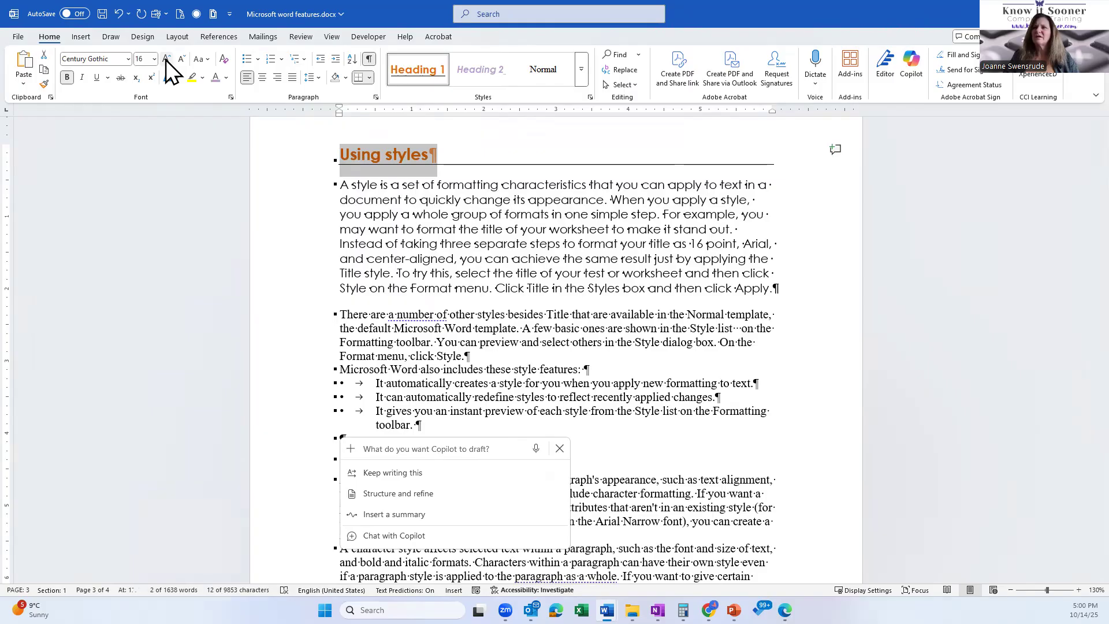
click(165, 60)
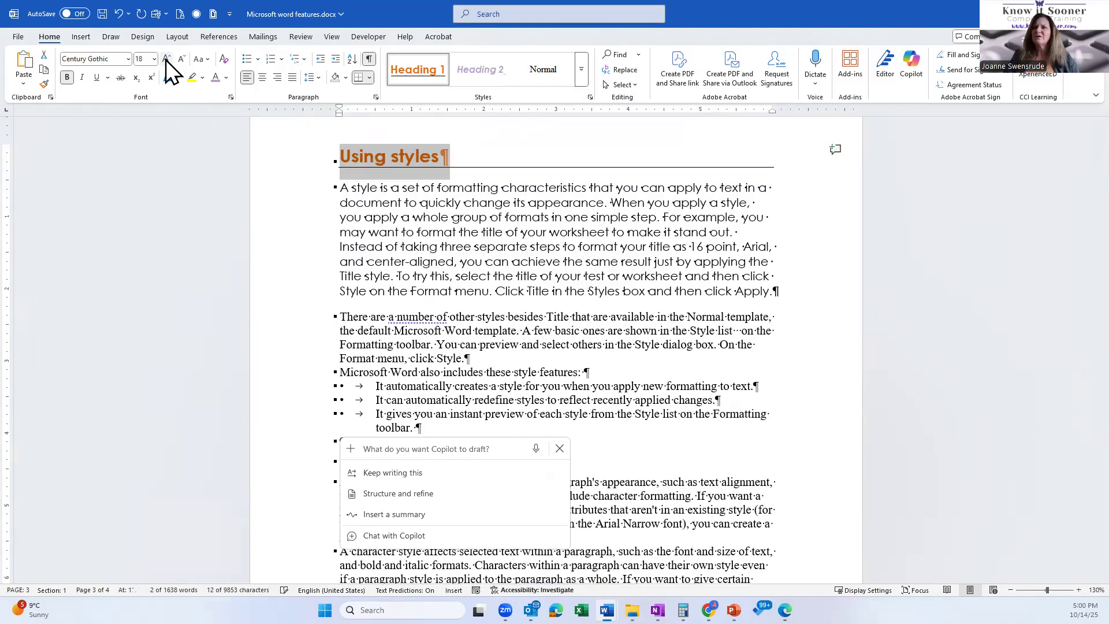
Update the Heading 1 style to match the Using styles heading, and justify the first paragraph below it
right_click(410, 74)
click(431, 81)
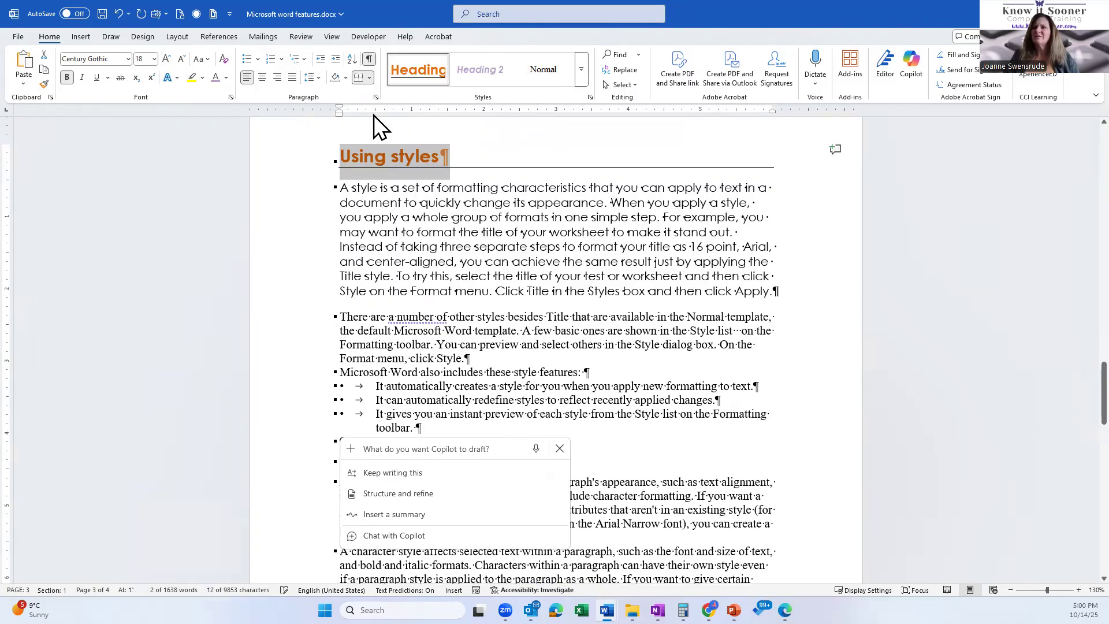
double_click(305, 199)
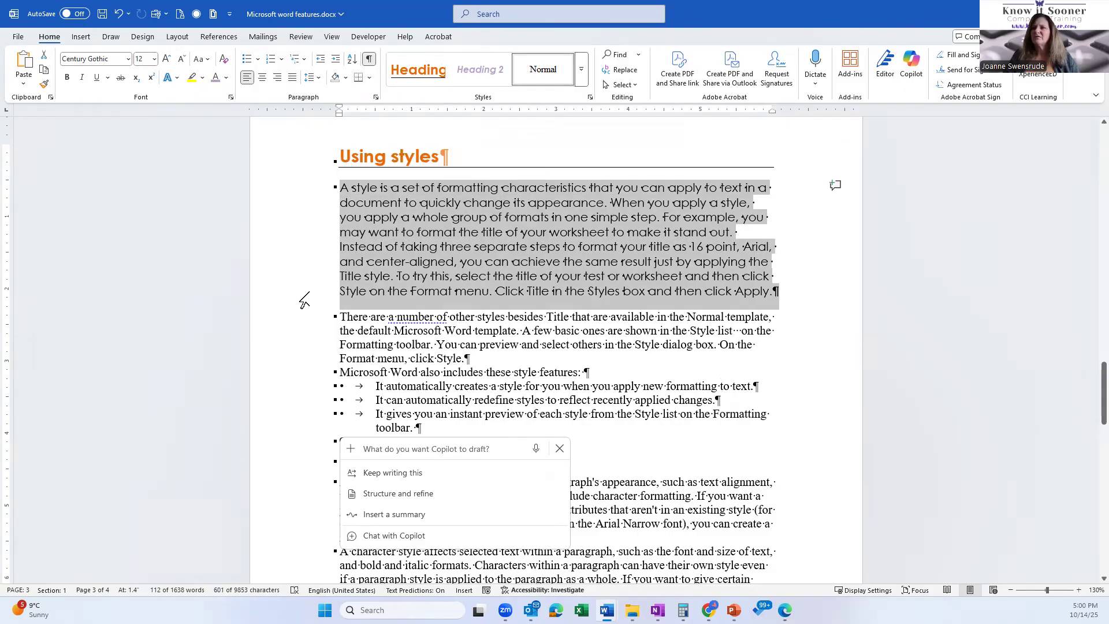
click(293, 77)
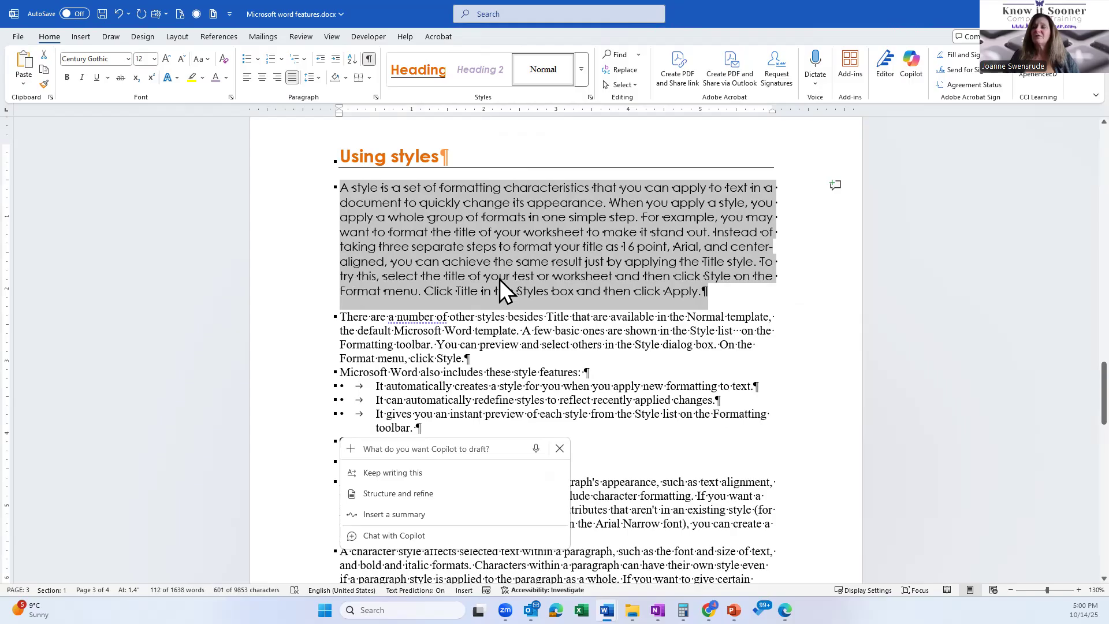
Examine the formatting of the two title lines on the first page and of the sections down to Using styles
scroll(500, 279, up, 3)
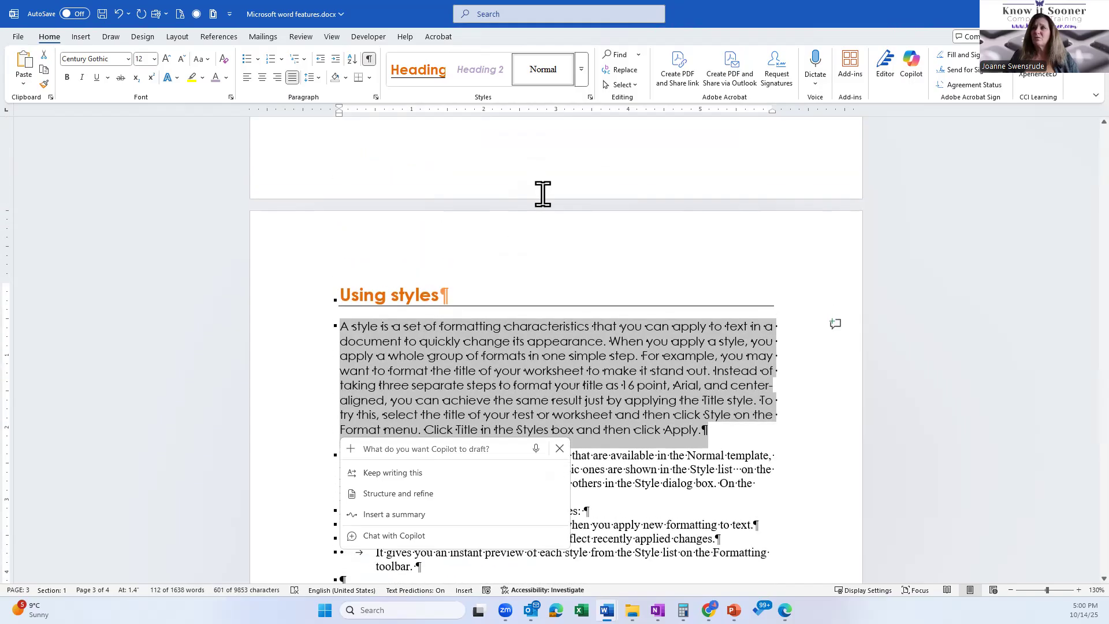
scroll(538, 325, up, 6)
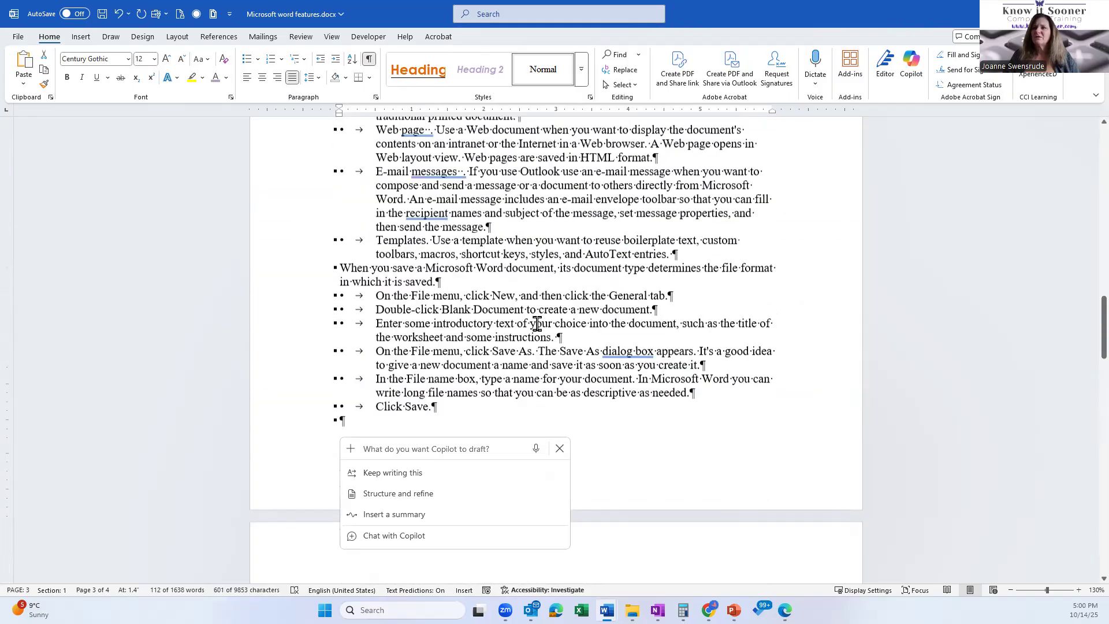
scroll(537, 325, up, 4)
scroll(538, 325, up, 20)
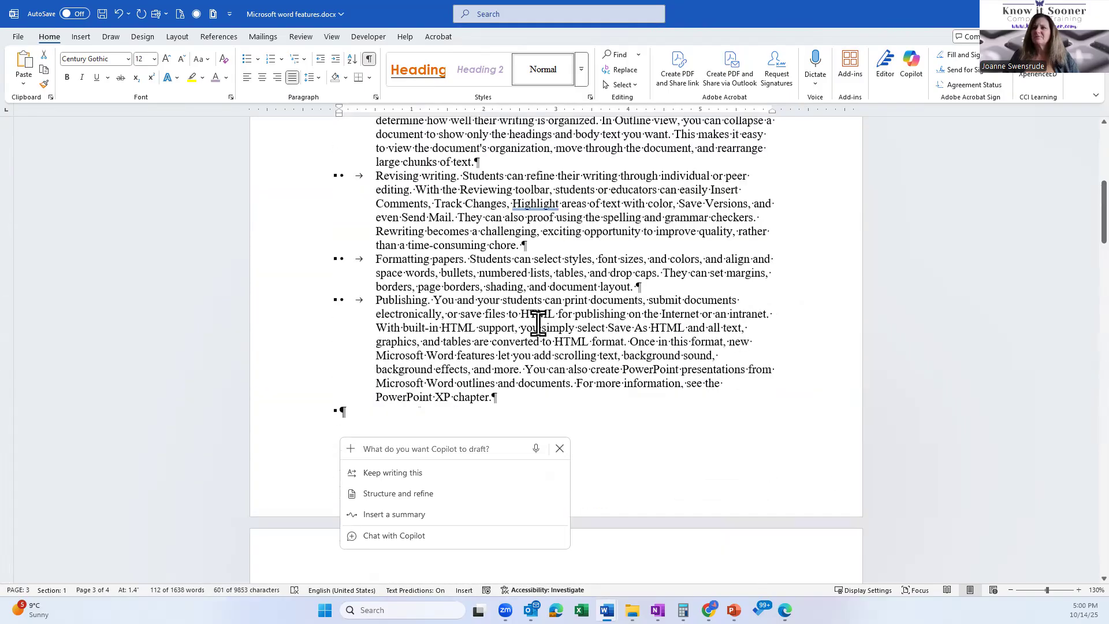
scroll(508, 291, up, 3)
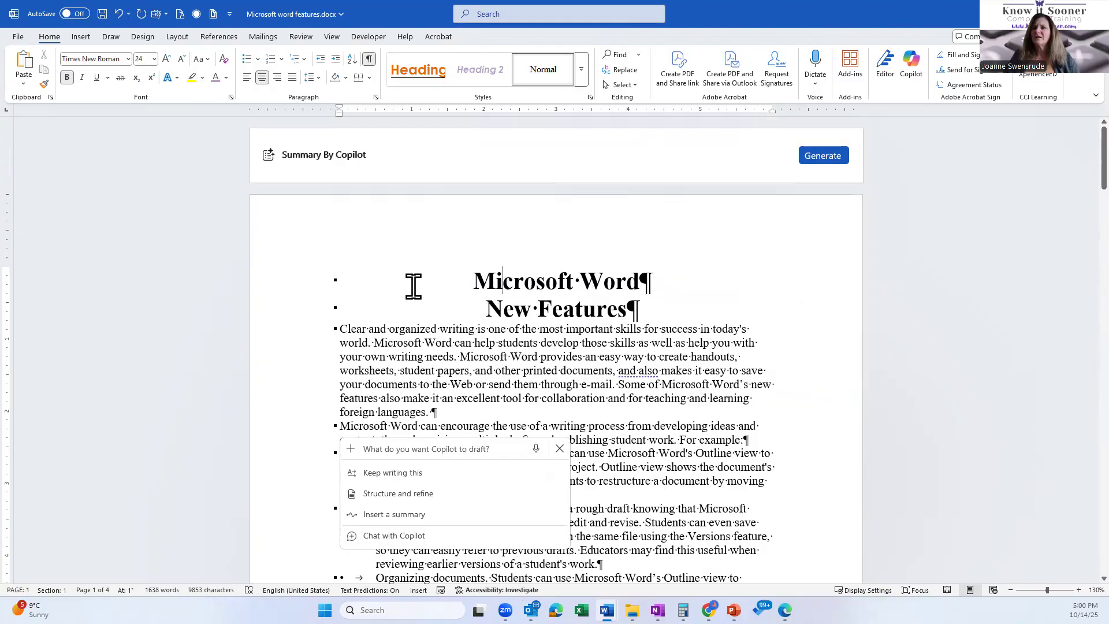
drag(298, 286, 299, 308)
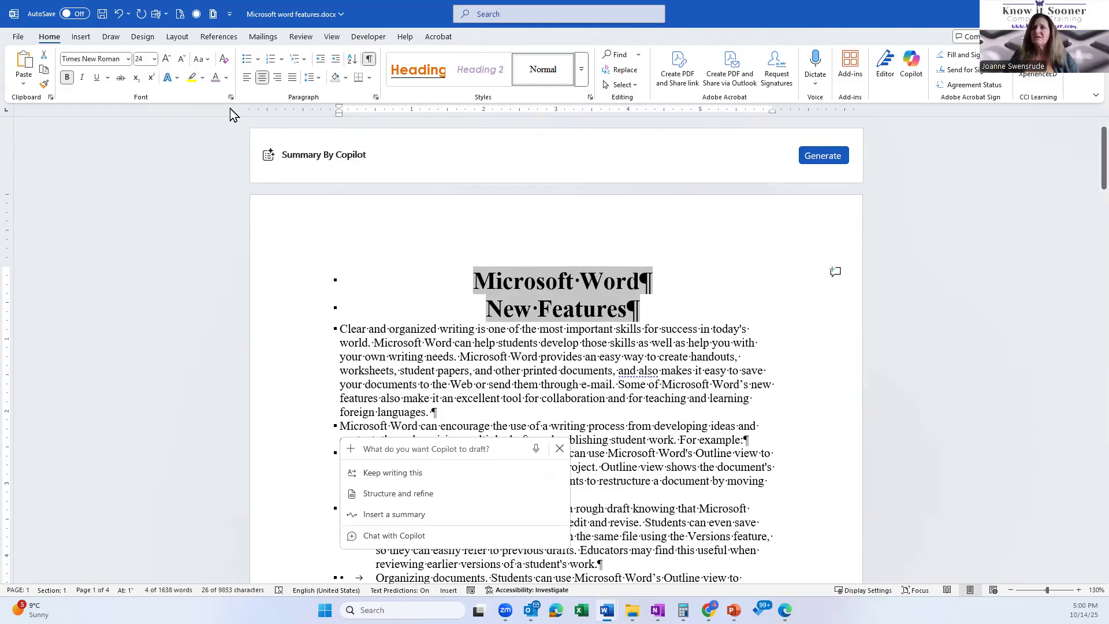
scroll(261, 352, down, 3)
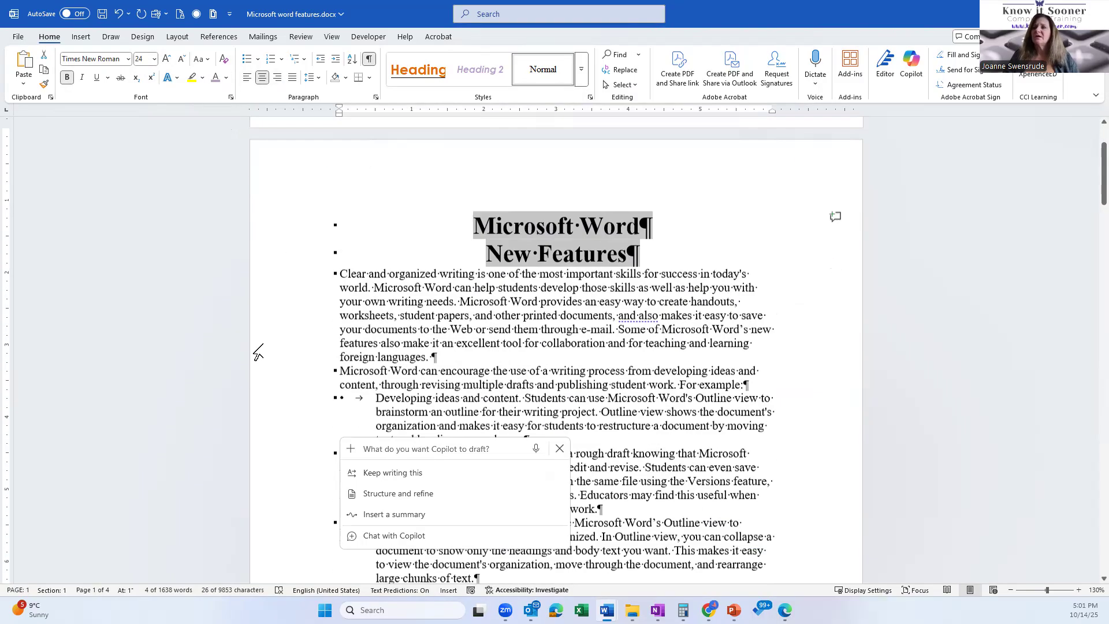
scroll(364, 261, down, 3)
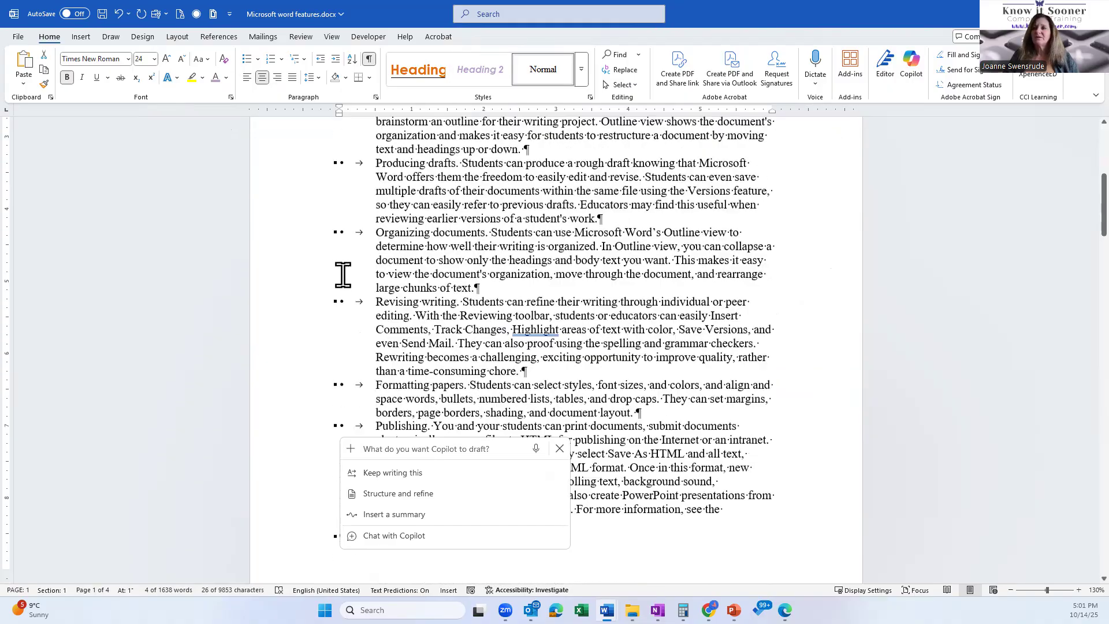
scroll(341, 272, down, 7)
scroll(338, 280, down, 6)
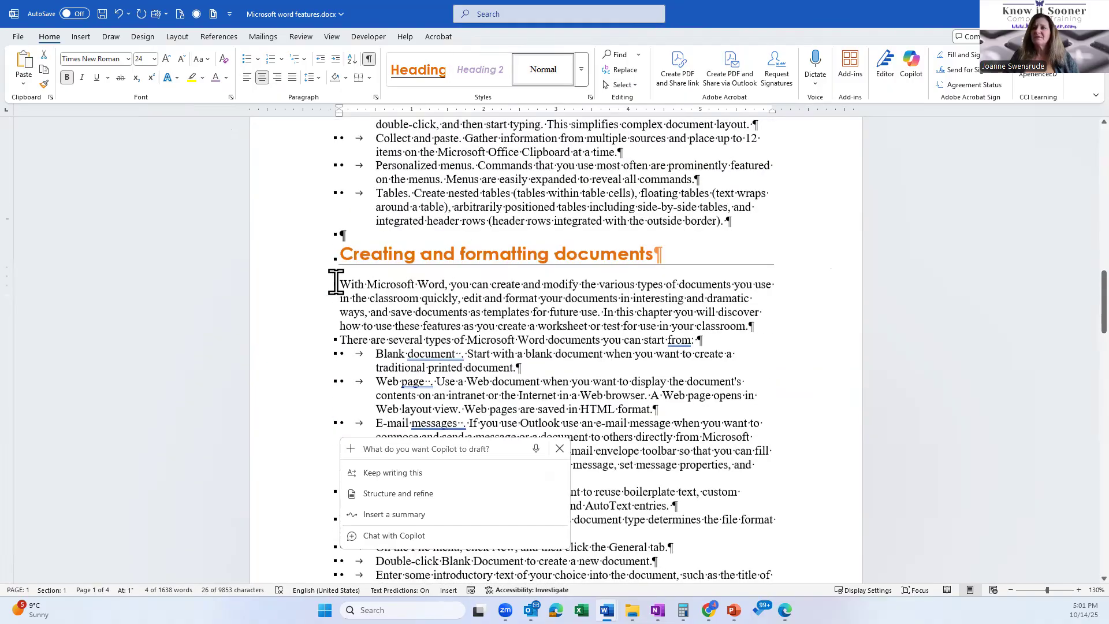
scroll(336, 283, down, 14)
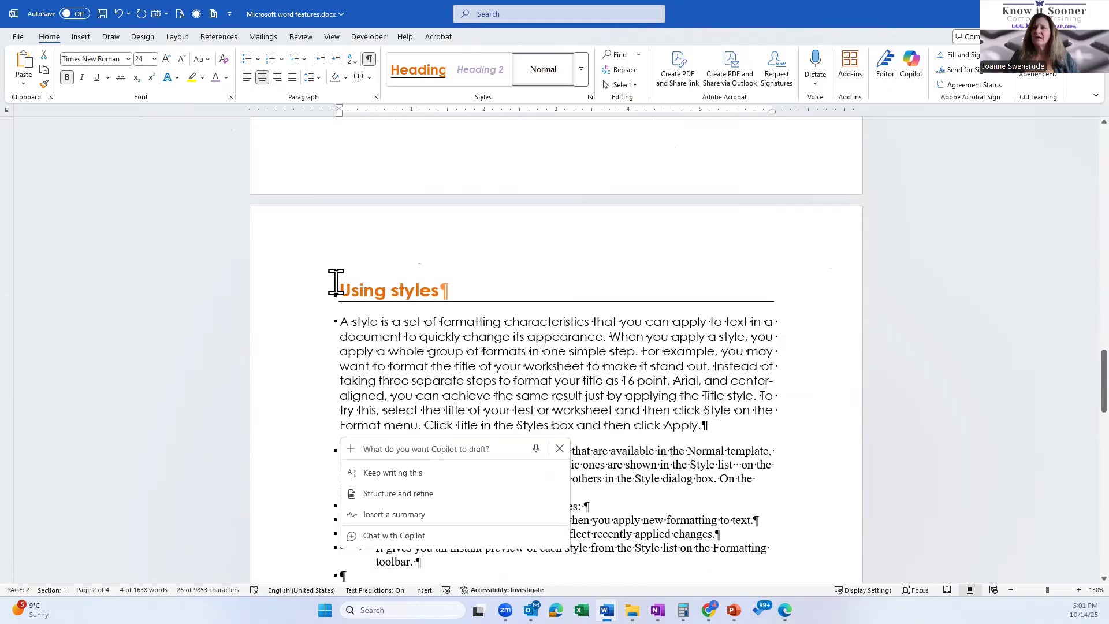
Try updating the Normal style to match the justified Century Gothic paragraph under Using styles
double_click(295, 276)
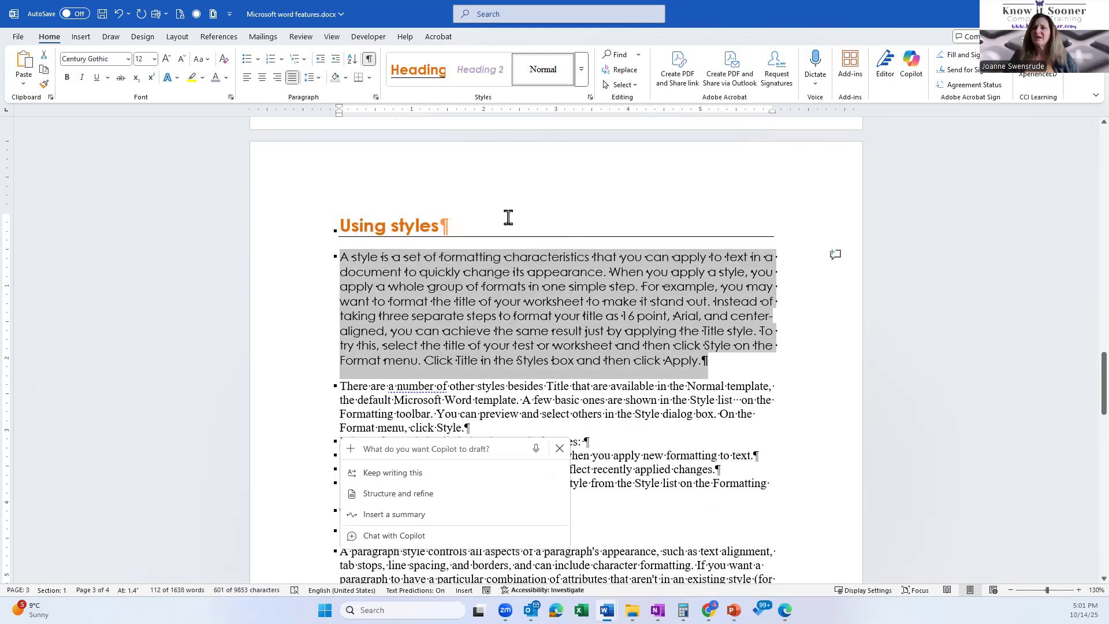
right_click(560, 71)
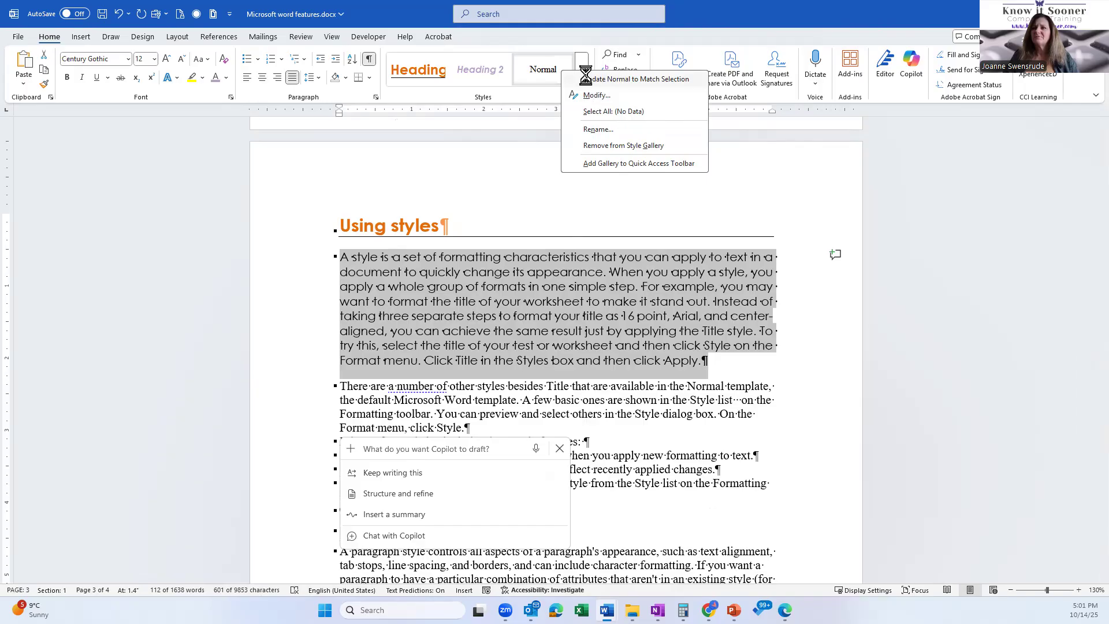
click(587, 79)
Examine how the updated Normal style affects the body text, bulleted lists, subheadings and title lines throughout the document
scroll(436, 370, down, 4)
scroll(436, 364, down, 5)
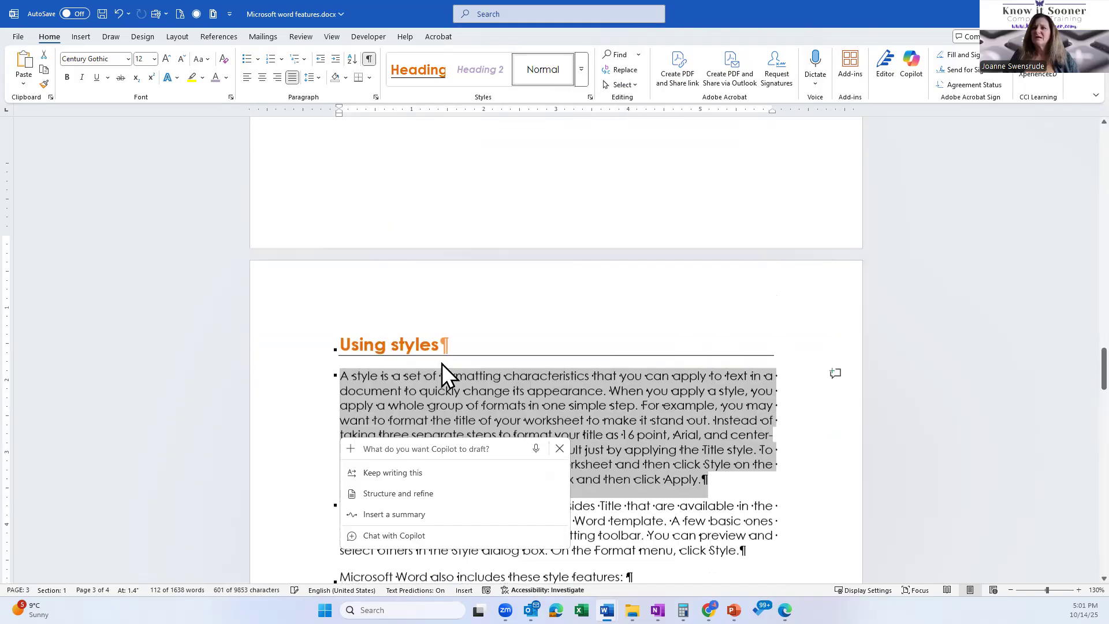
click(386, 303)
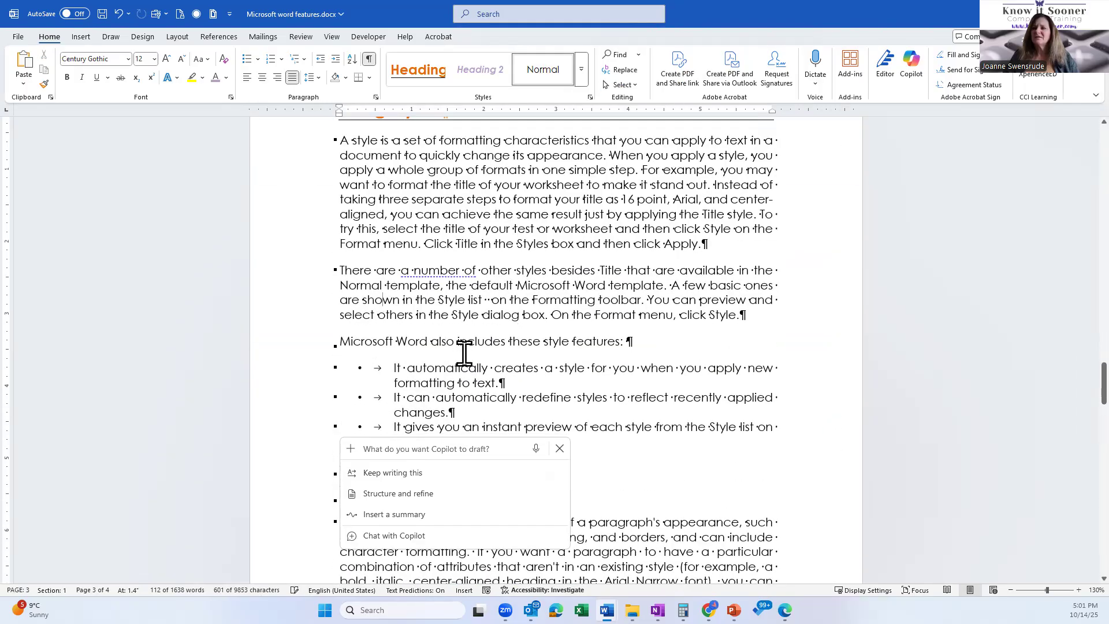
scroll(463, 354, down, 3)
scroll(462, 358, down, 4)
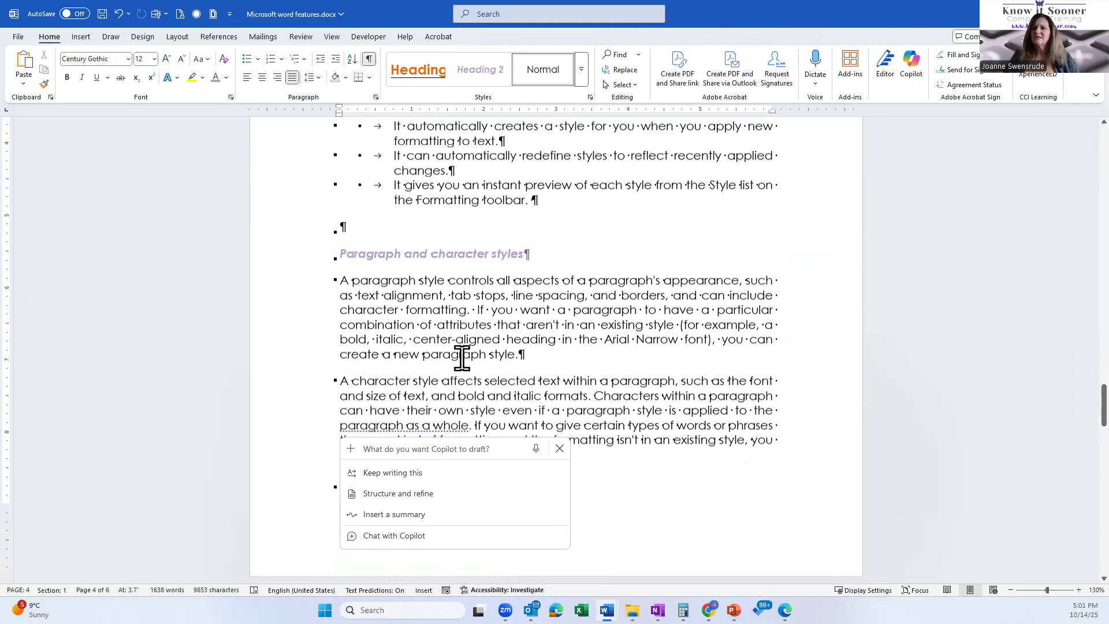
scroll(462, 358, down, 5)
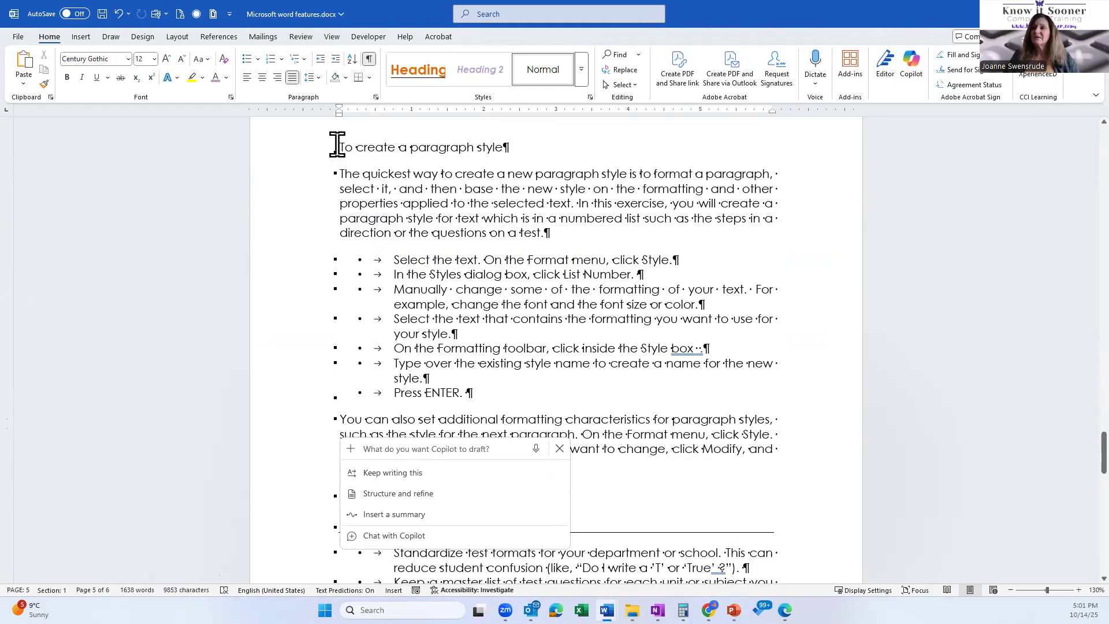
scroll(449, 220, down, 8)
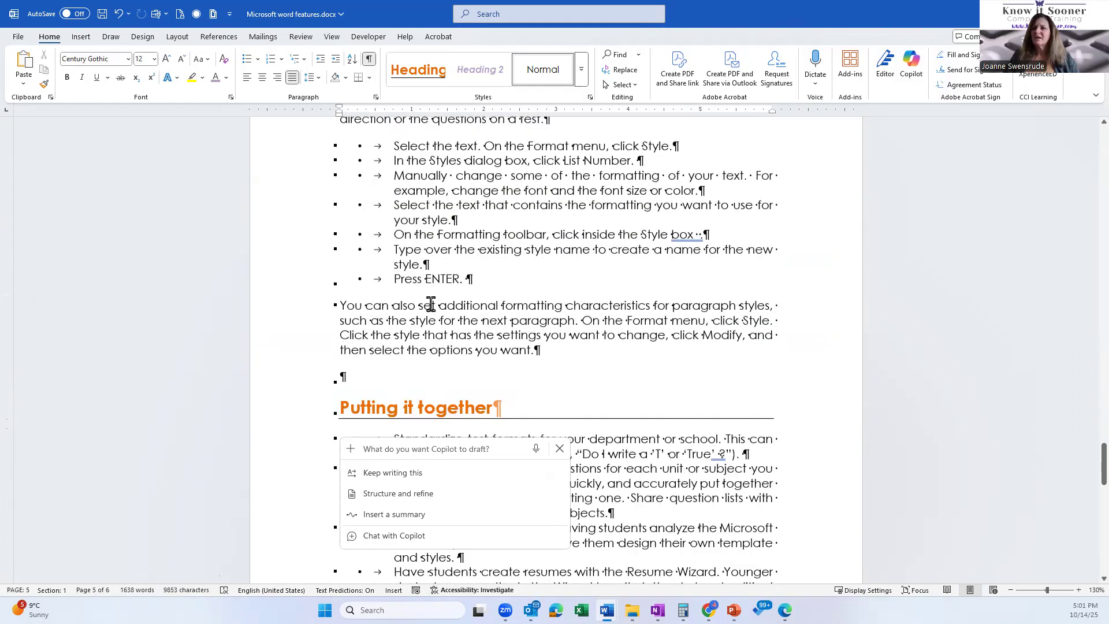
scroll(431, 303, up, 13)
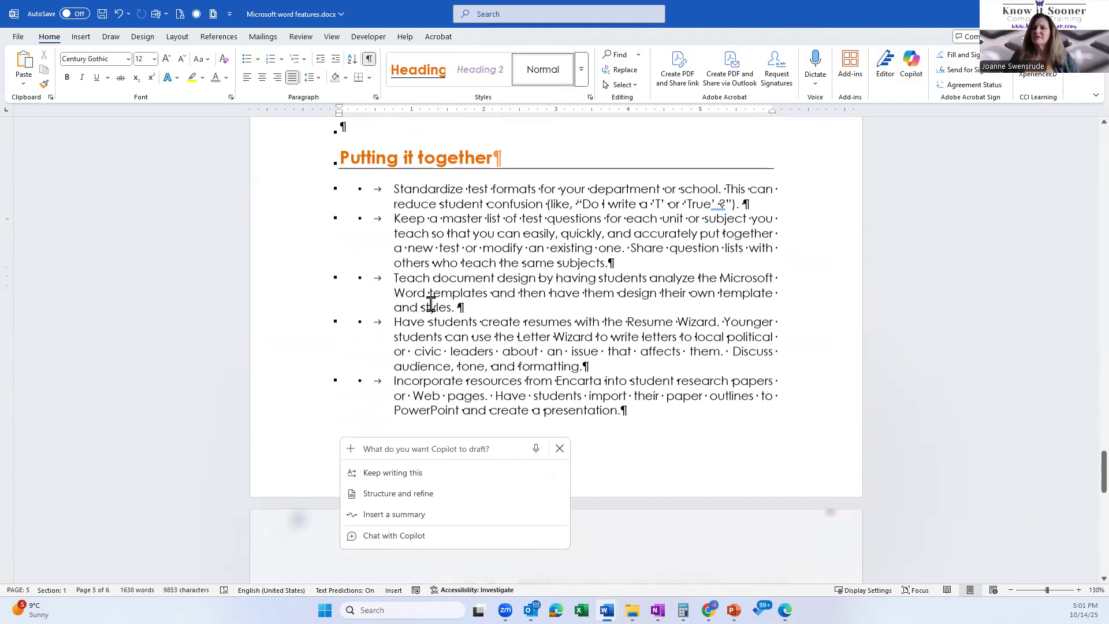
scroll(431, 301, up, 20)
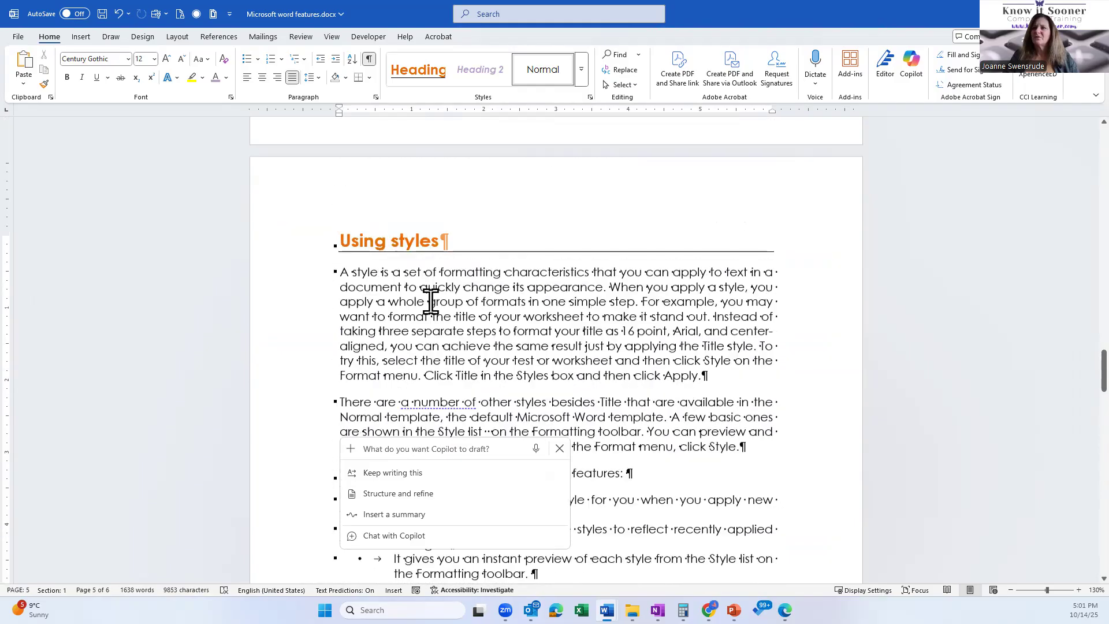
scroll(430, 300, up, 20)
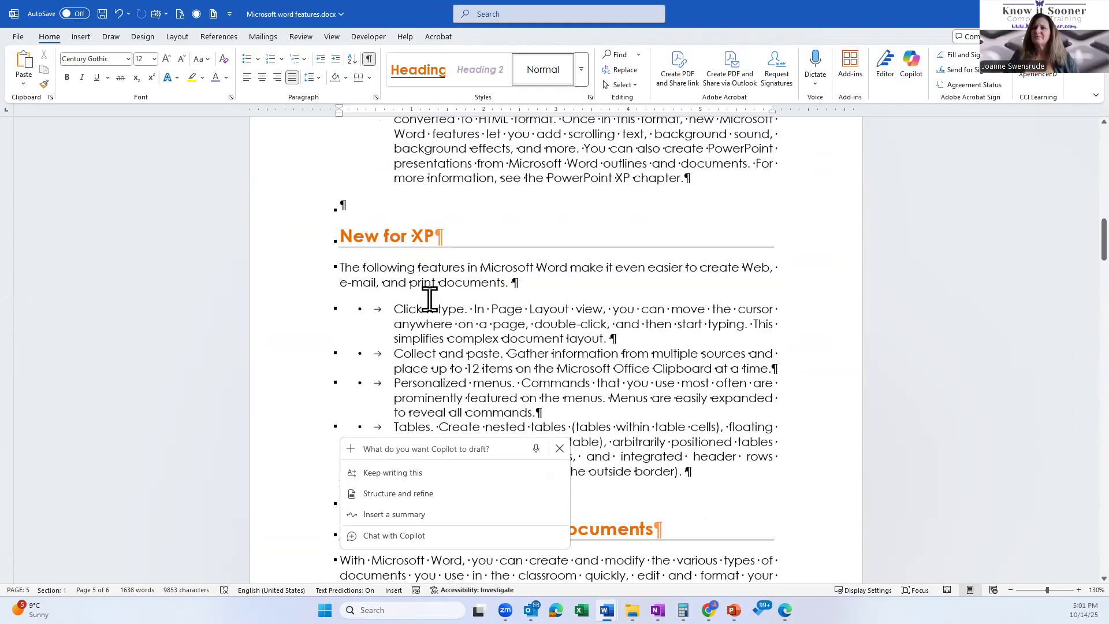
scroll(429, 298, up, 7)
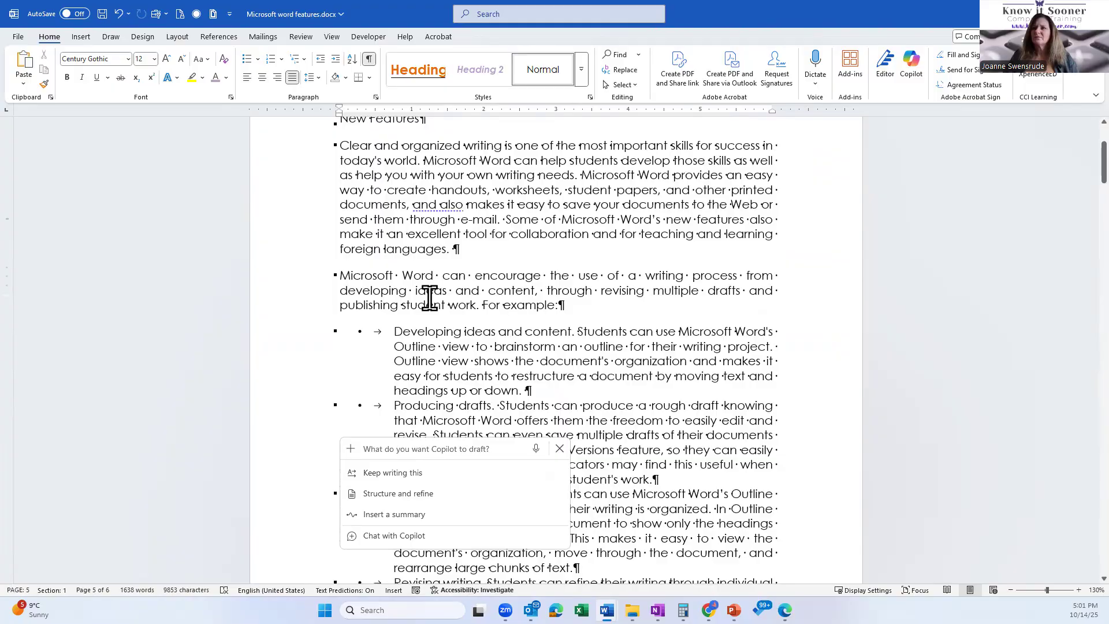
scroll(430, 298, up, 4)
drag(300, 315, 301, 276)
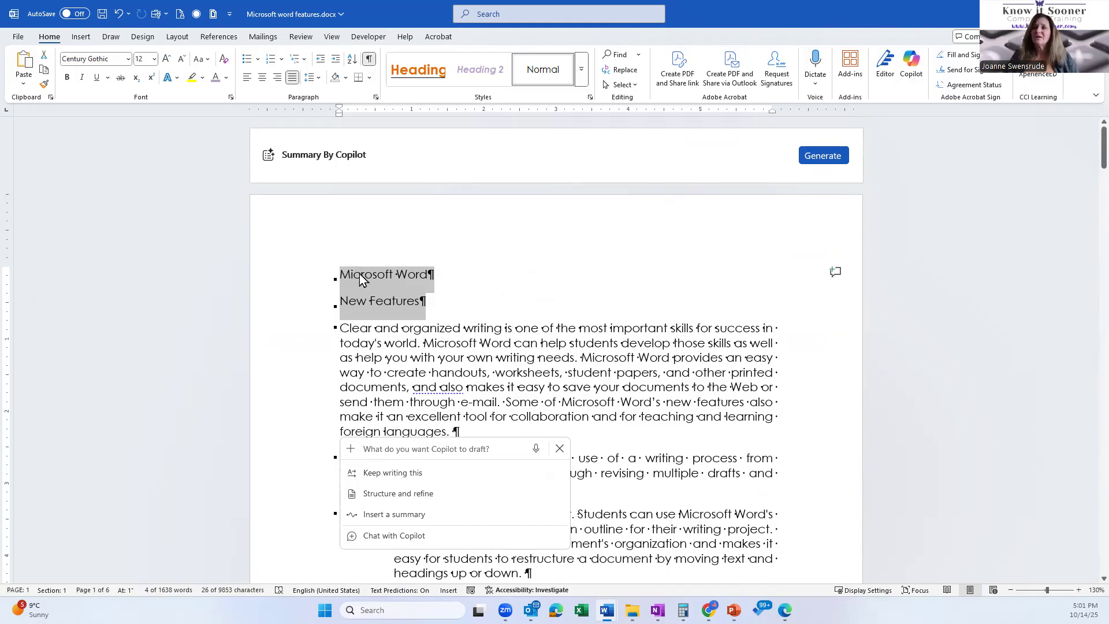
Undo the Normal style update and check the body text and title lines
click(119, 12)
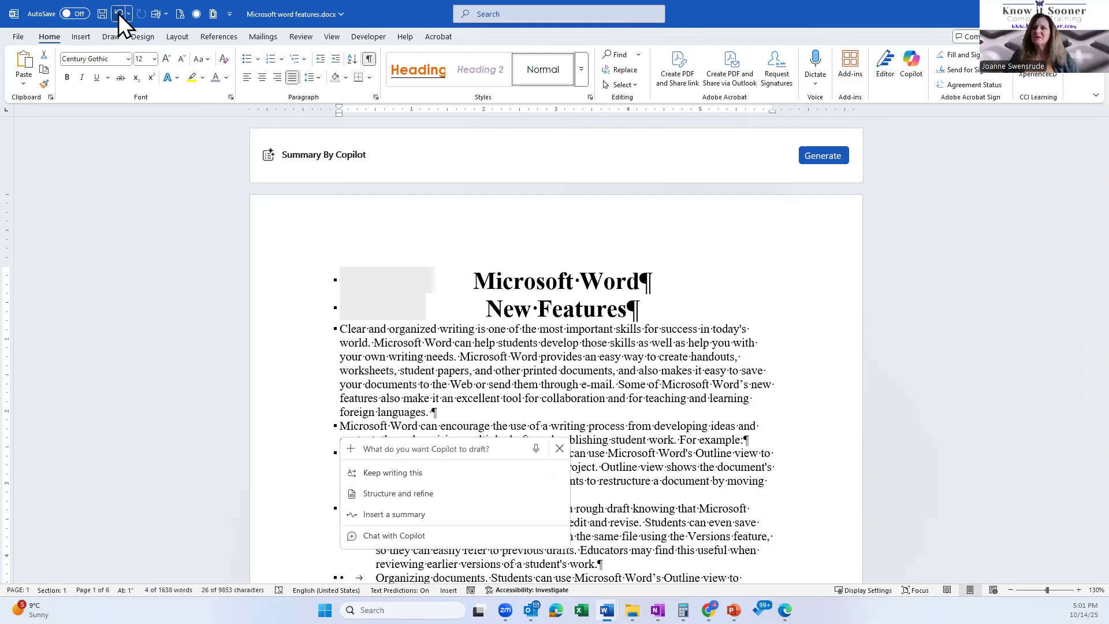
scroll(371, 275, down, 10)
scroll(468, 379, up, 3)
scroll(469, 375, up, 15)
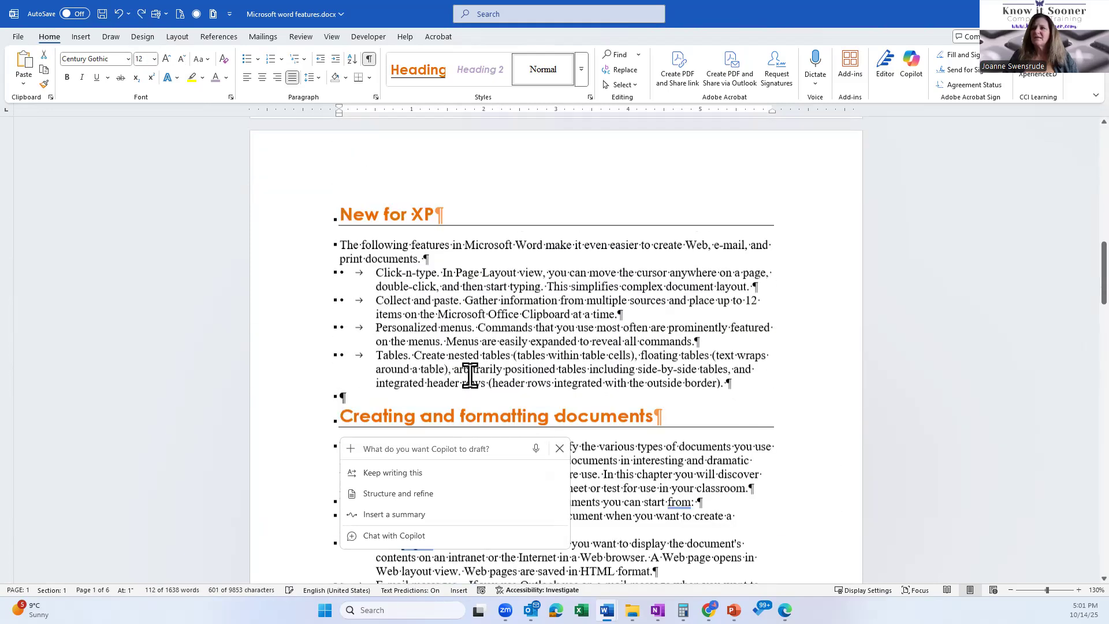
scroll(470, 376, up, 4)
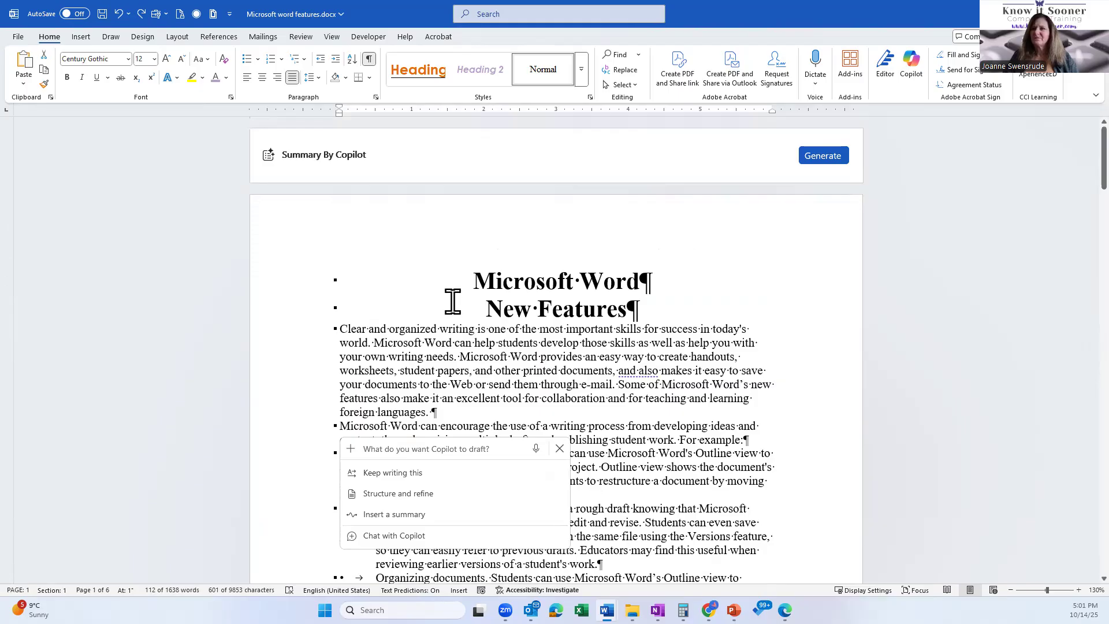
Select the Microsoft Word and New Features title lines, and show the full style list, enlarged and placed beside the page
drag(298, 286, 295, 312)
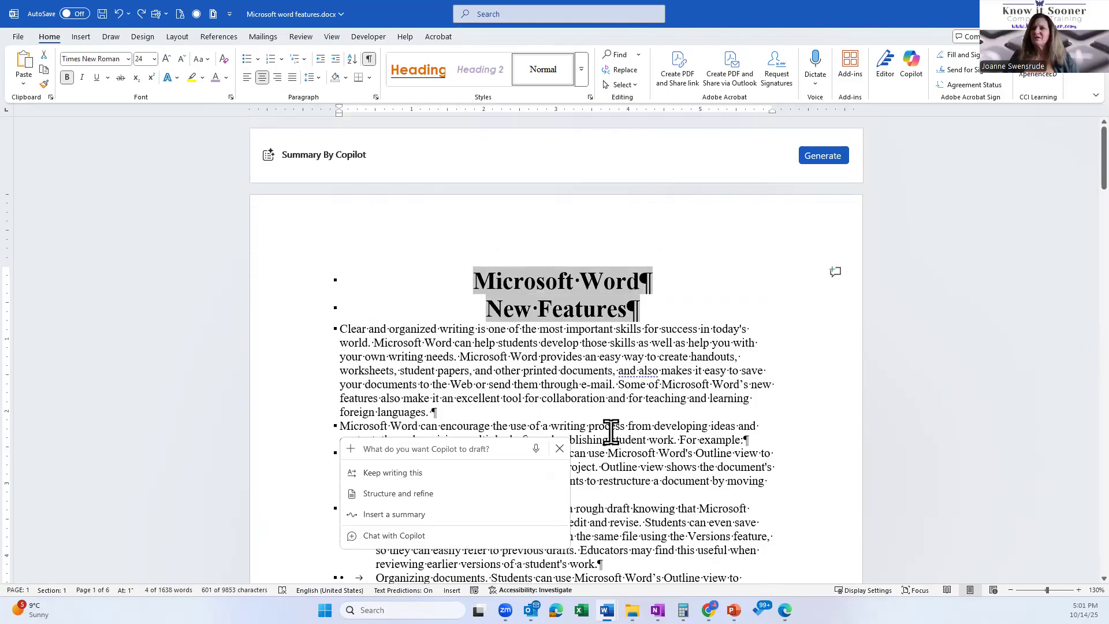
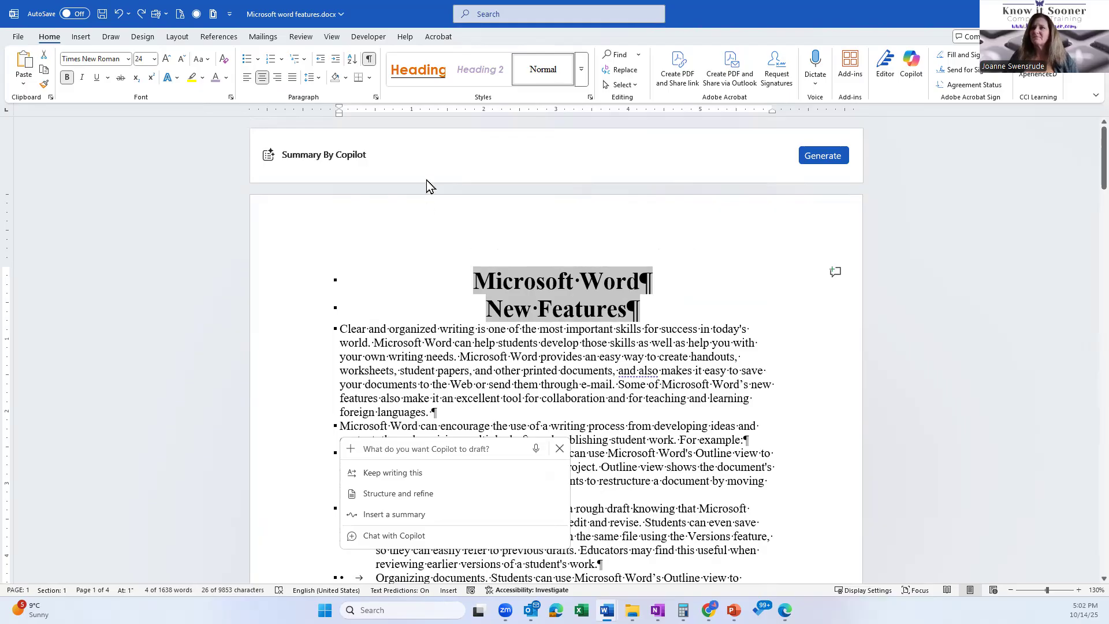
click(588, 98)
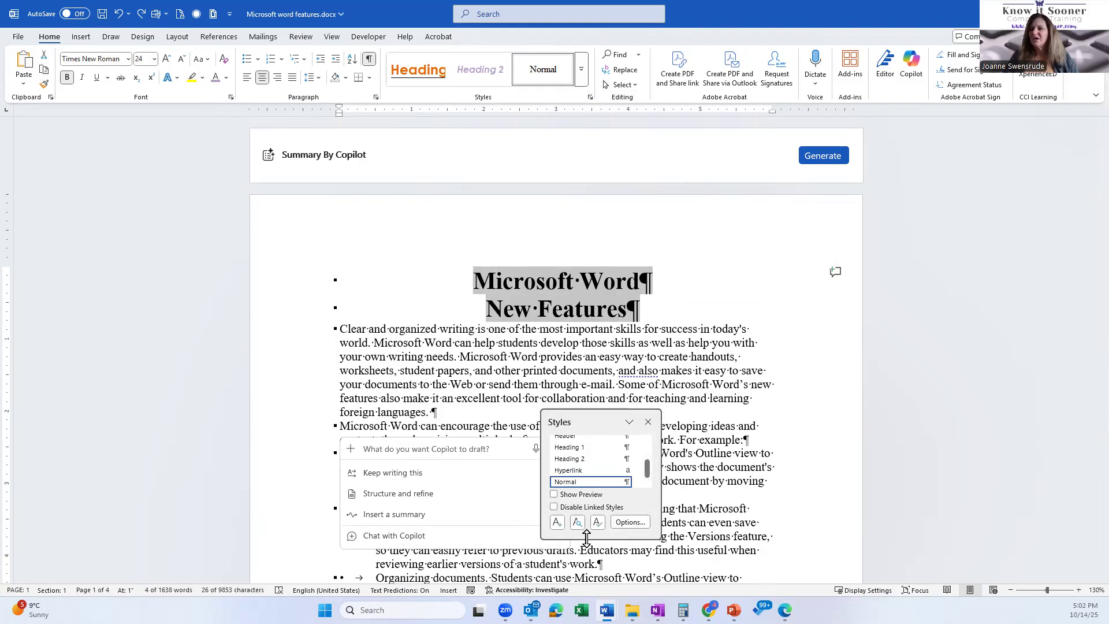
drag(601, 422, 937, 178)
drag(934, 276, 915, 528)
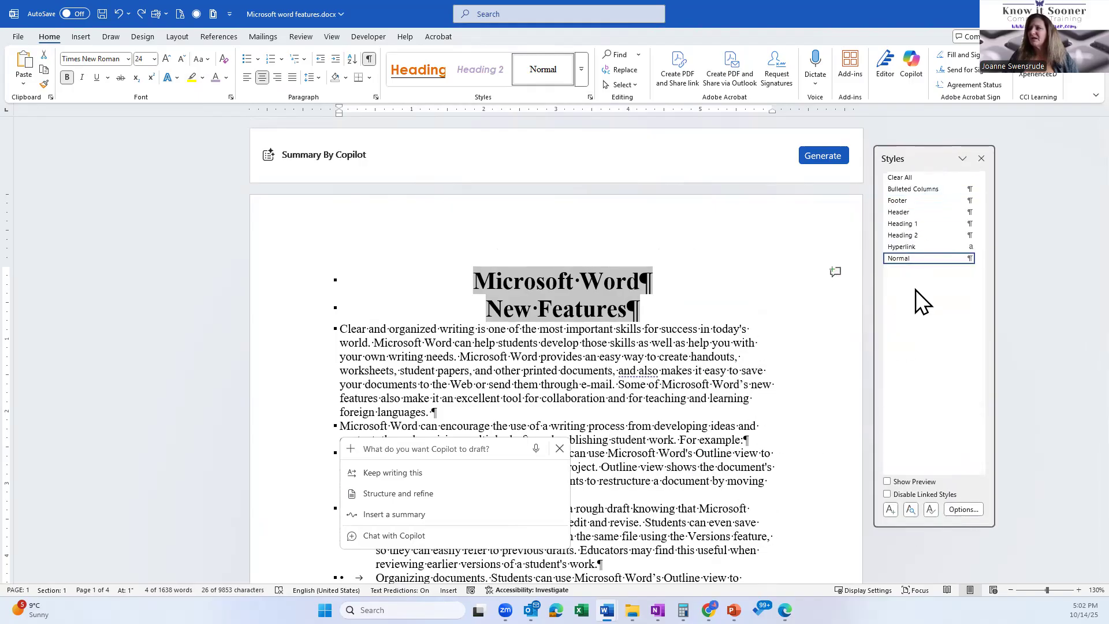
click(890, 510)
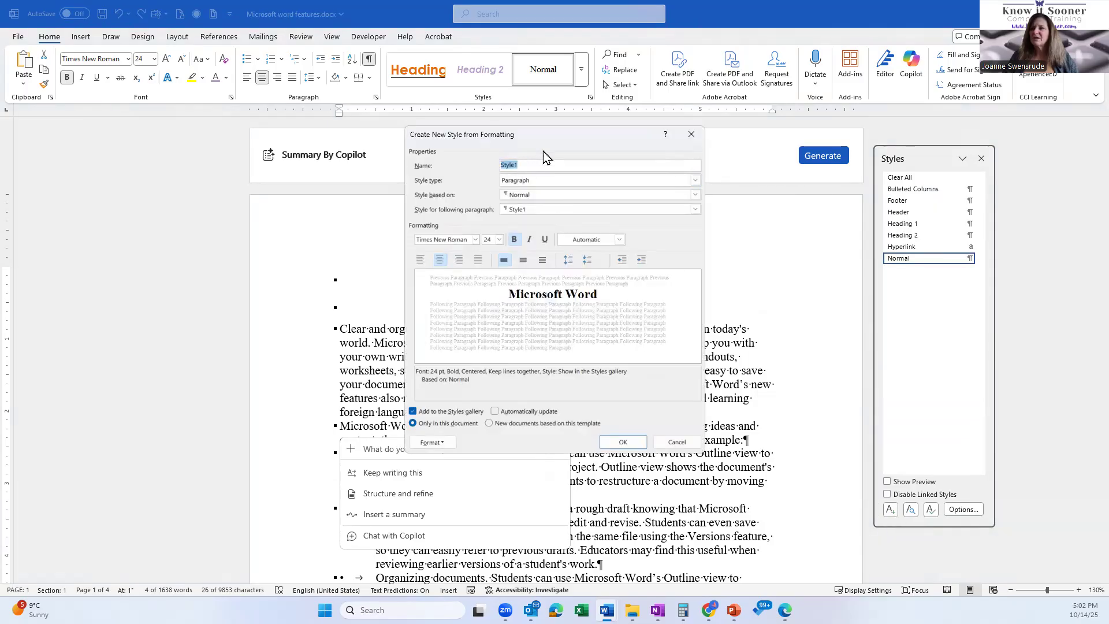
text(Title)
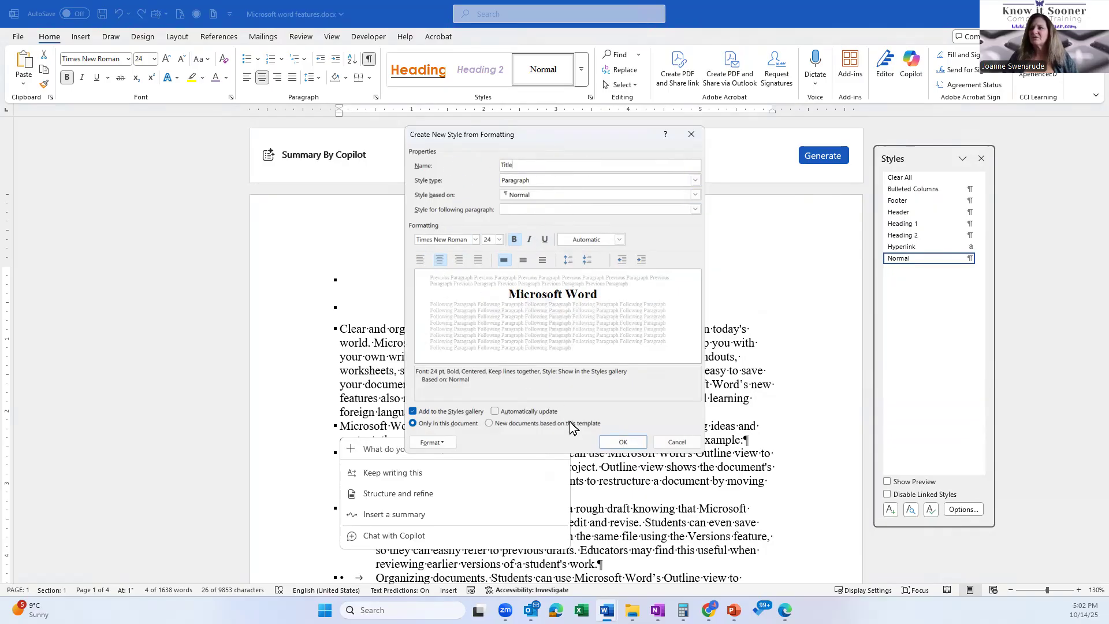
click(620, 442)
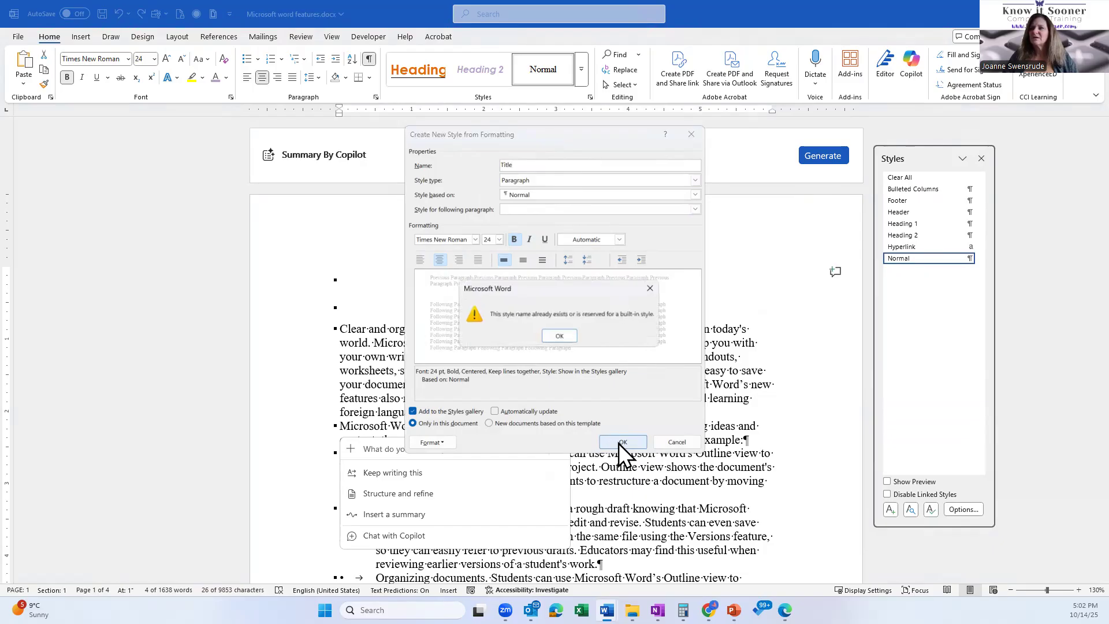
click(558, 335)
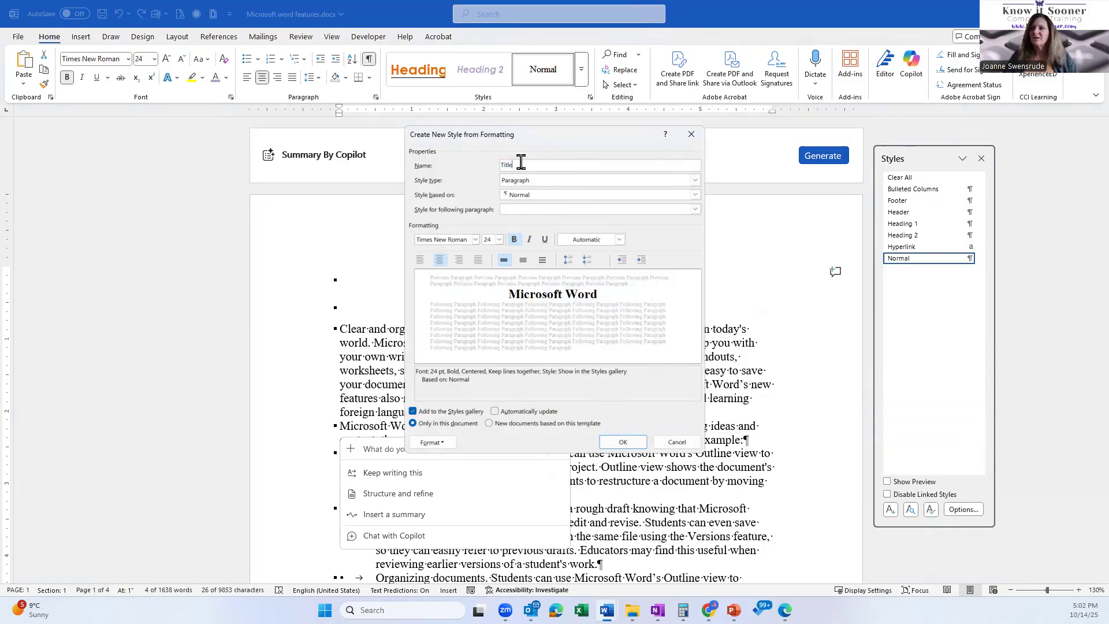
text(Main)
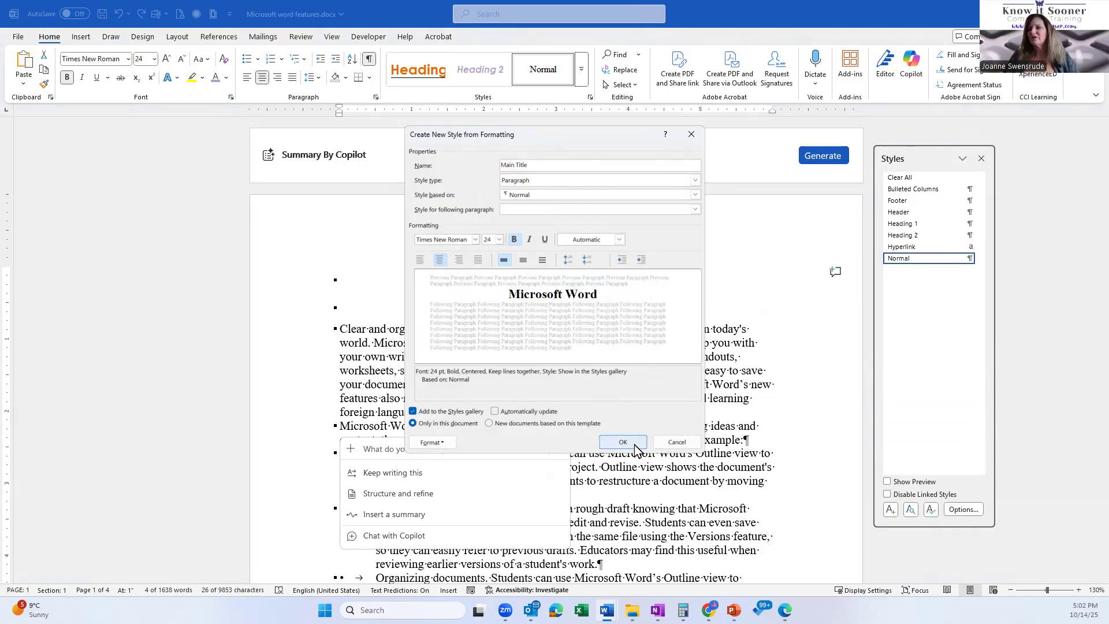
click(691, 446)
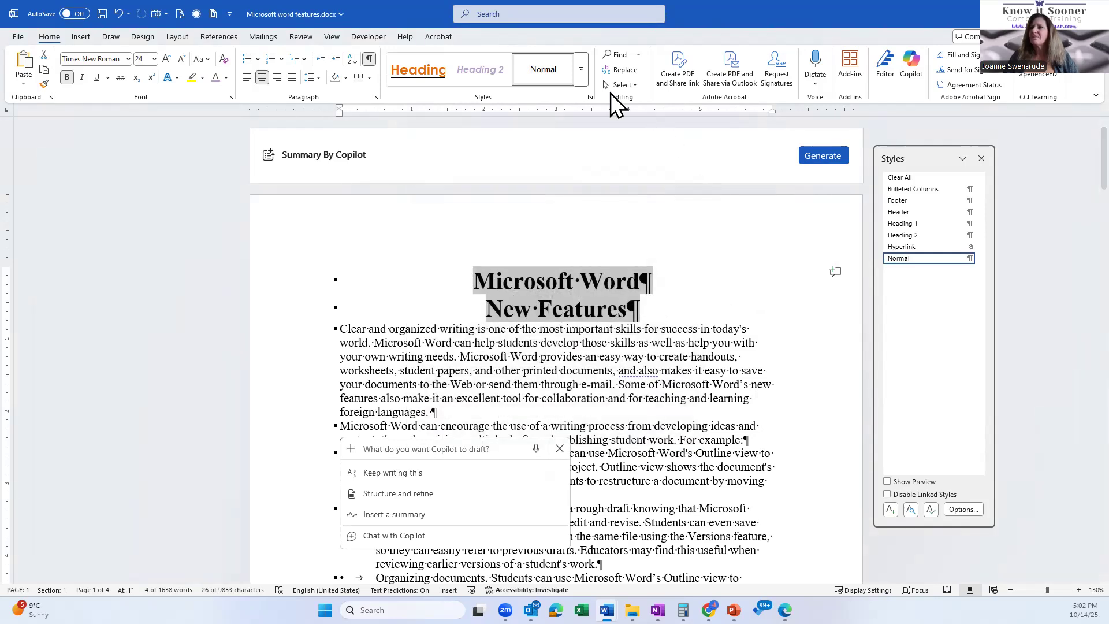
Look through the style gallery, move the style list closer to the page, and check the list's display options
click(583, 71)
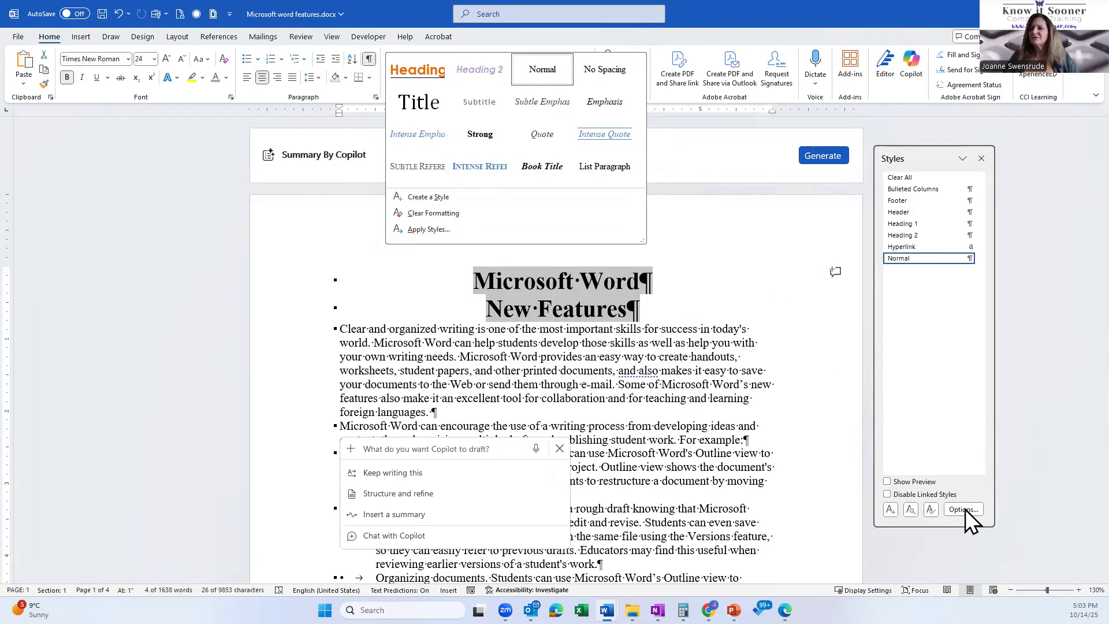
drag(920, 153, 814, 134)
click(589, 97)
click(590, 97)
click(865, 495)
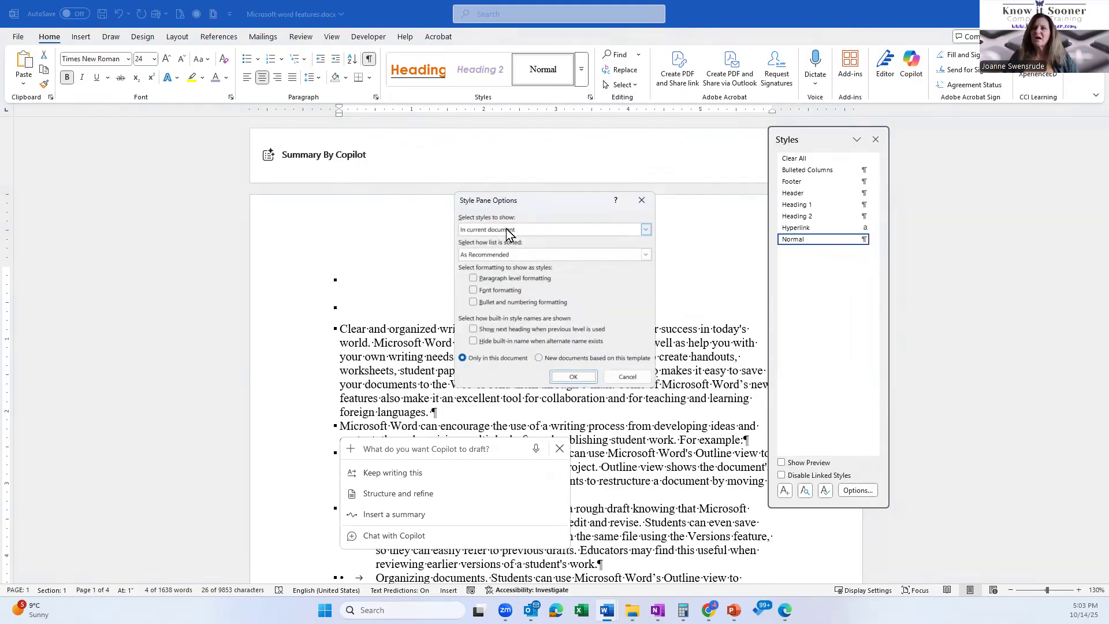
click(628, 378)
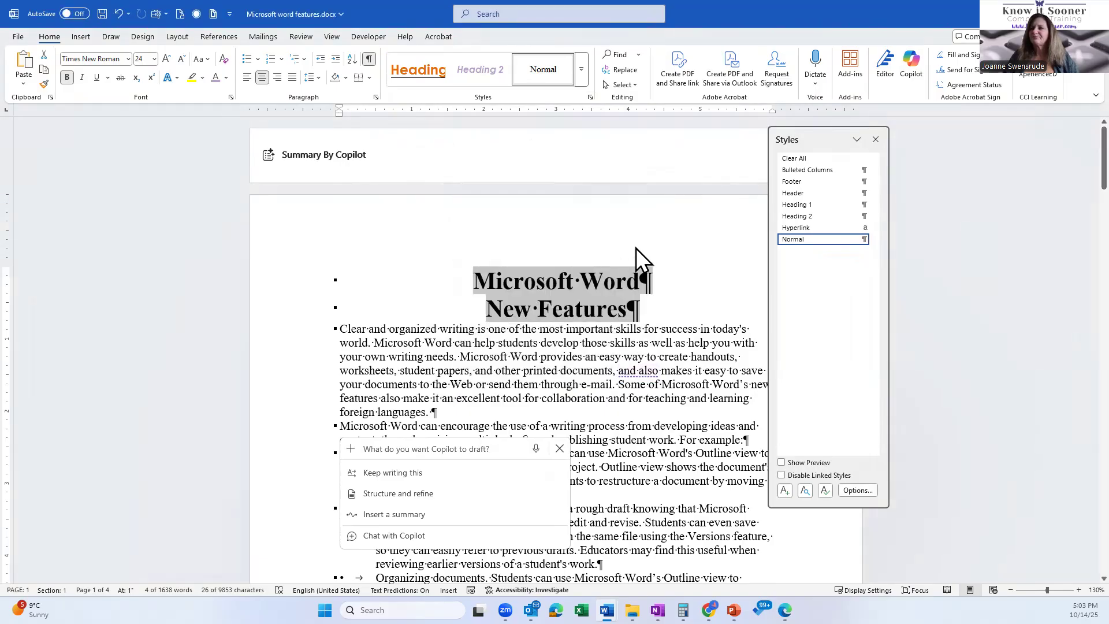
Update the built-in Title style to match the selected Microsoft Word and New Features title lines
click(582, 70)
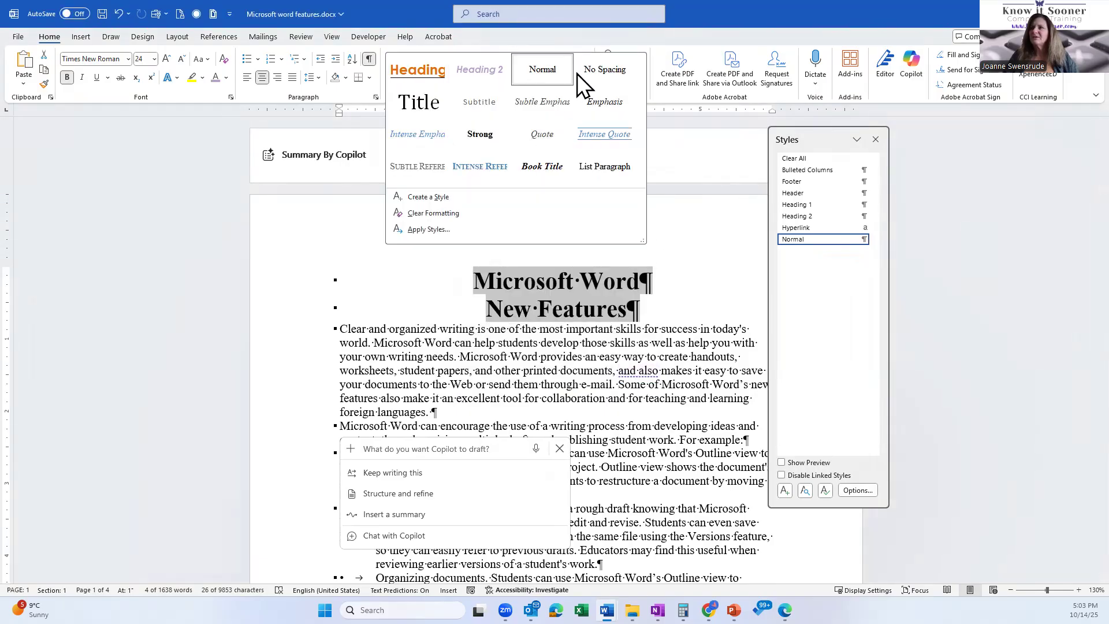
right_click(425, 99)
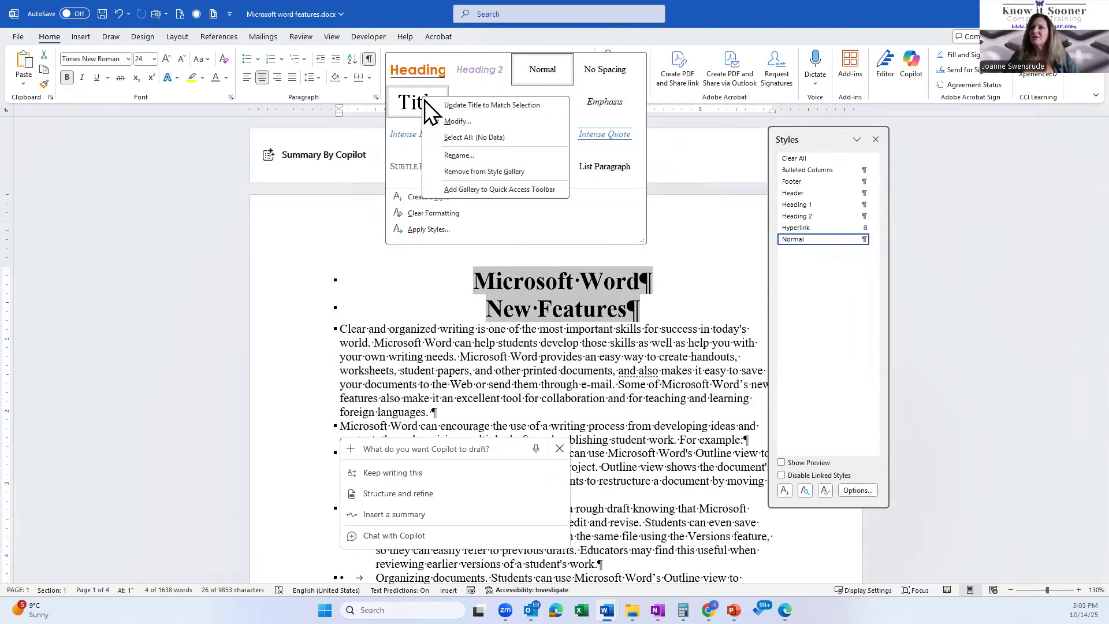
click(489, 105)
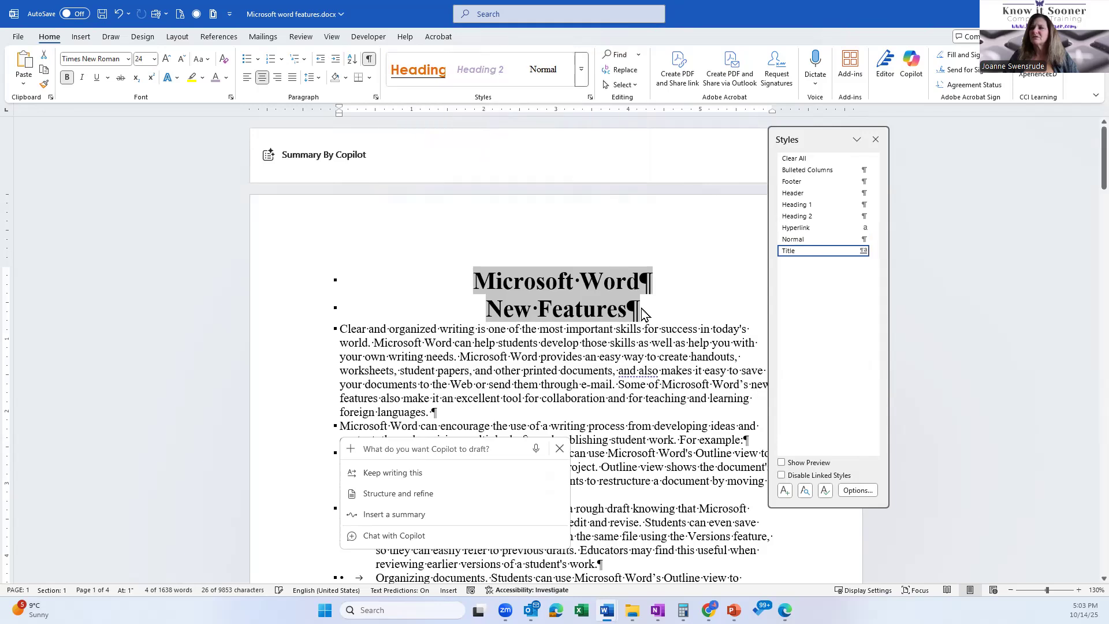
Change the font of both title lines to Century Gothic and update the Title style to match
click(647, 317)
drag(304, 281, 305, 307)
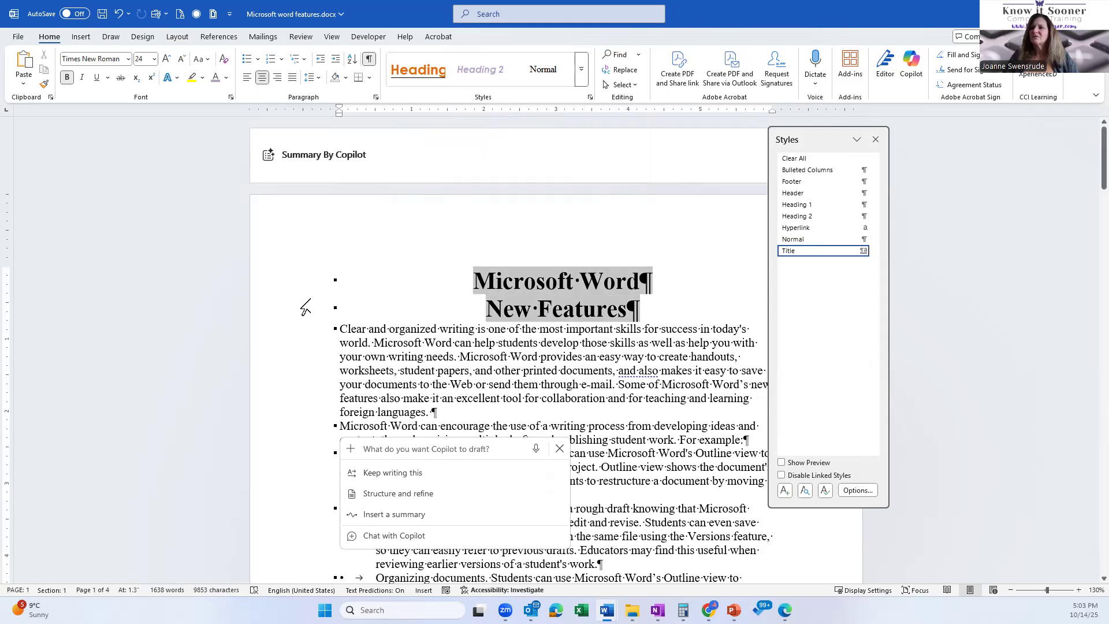
click(128, 59)
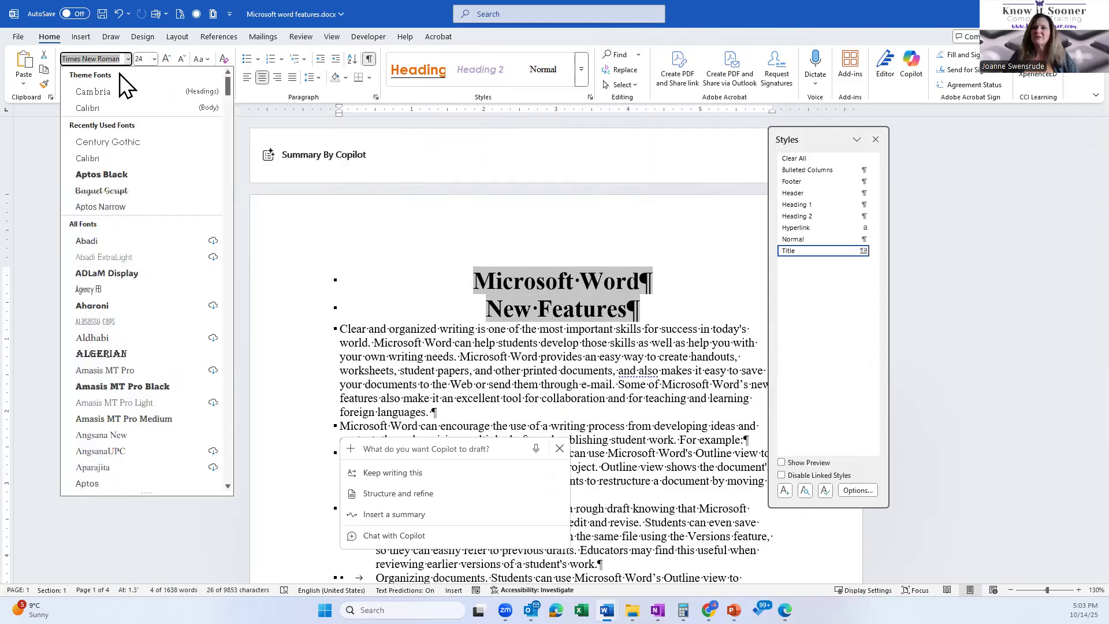
click(107, 142)
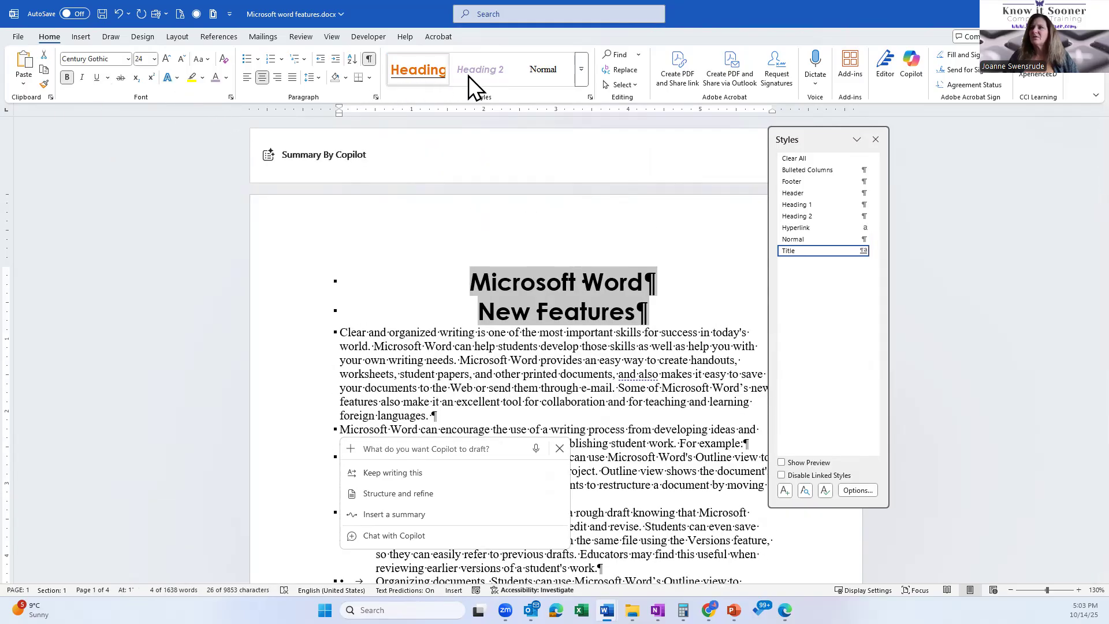
click(581, 74)
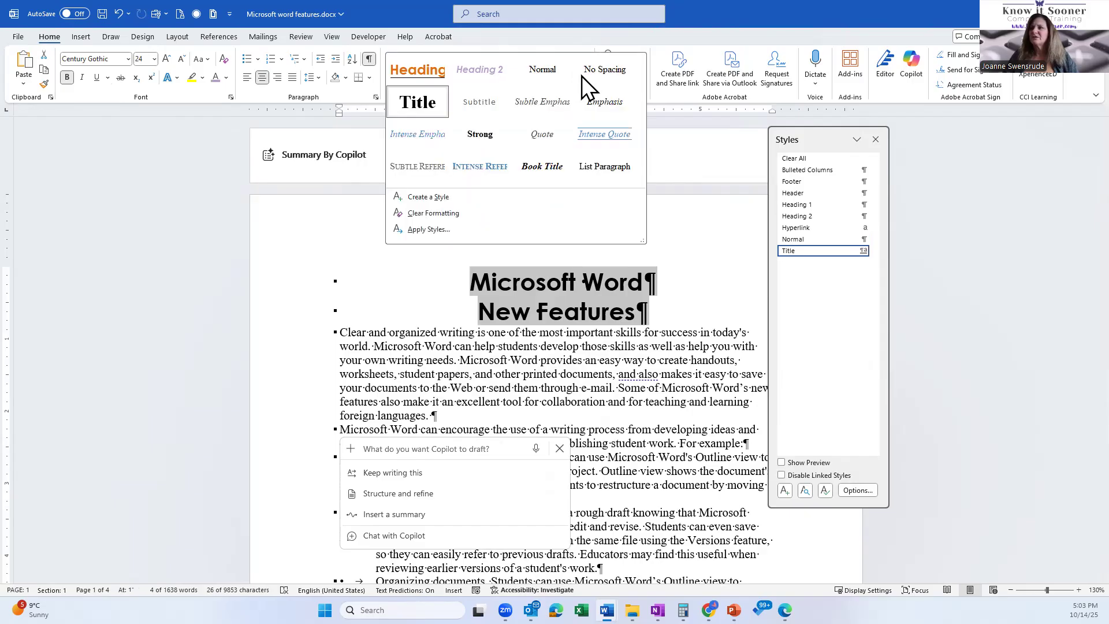
right_click(417, 106)
click(425, 109)
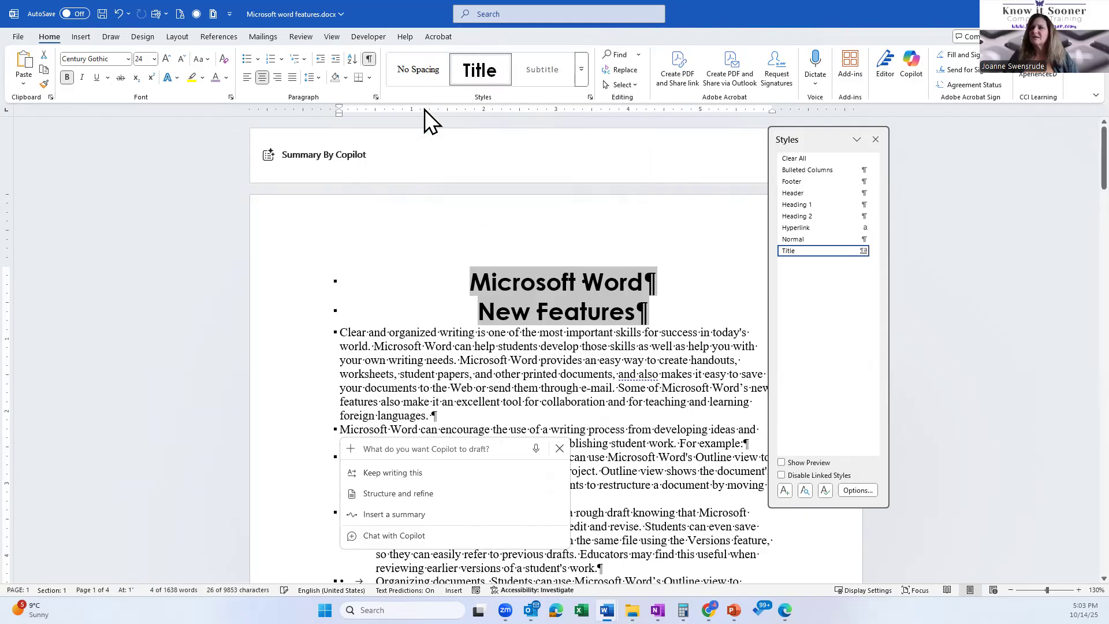
click(677, 308)
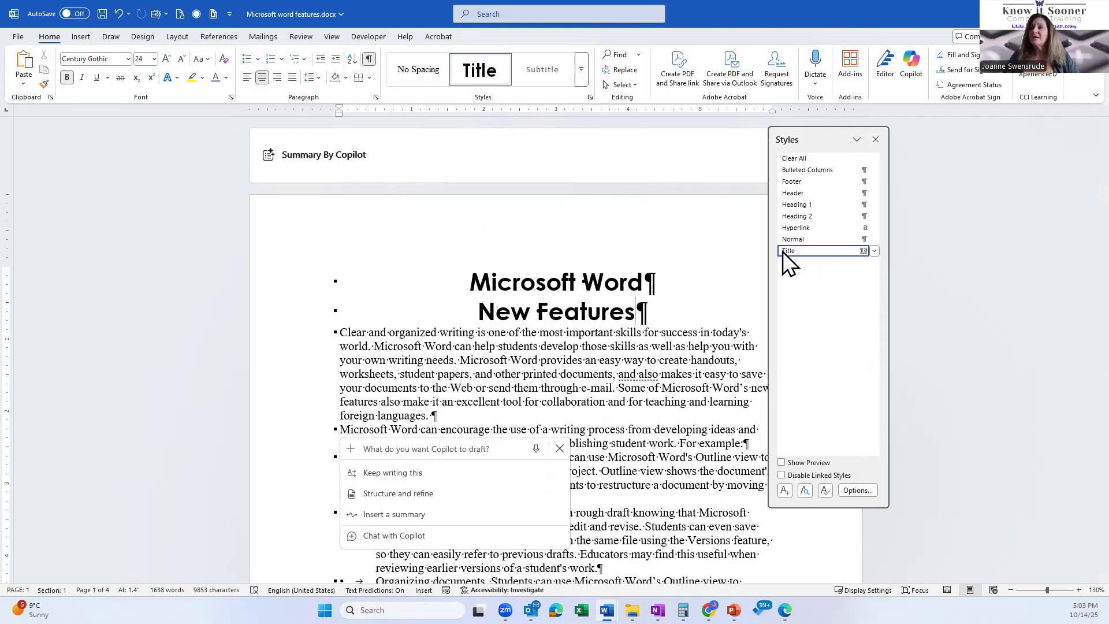
Update the Normal style to match the justified Century Gothic paragraph under the Using styles heading
scroll(595, 314, down, 8)
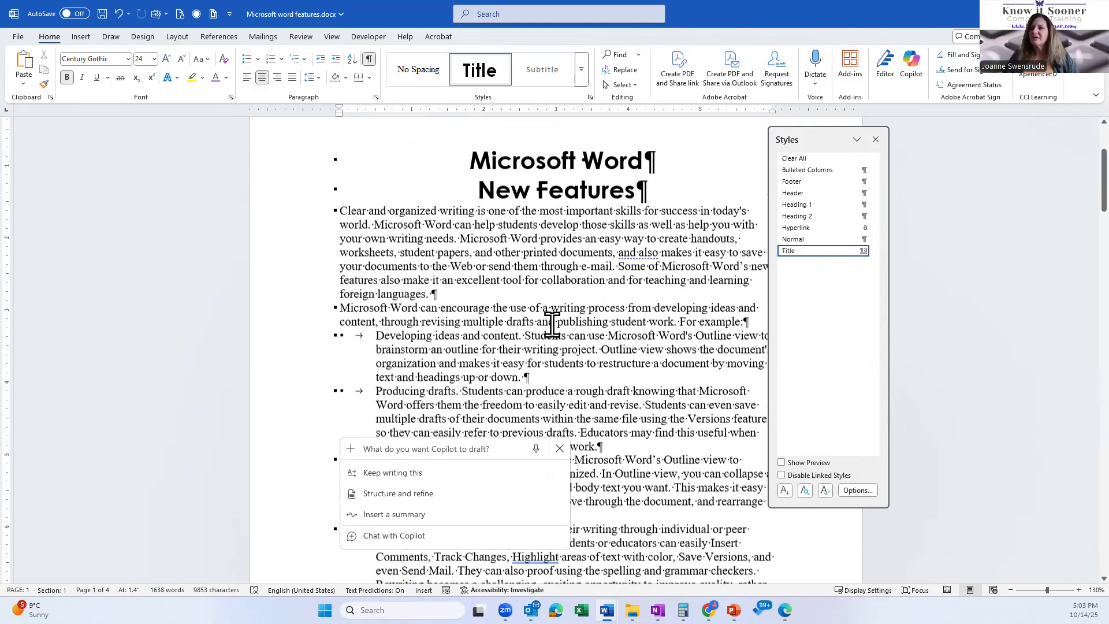
scroll(551, 324, down, 10)
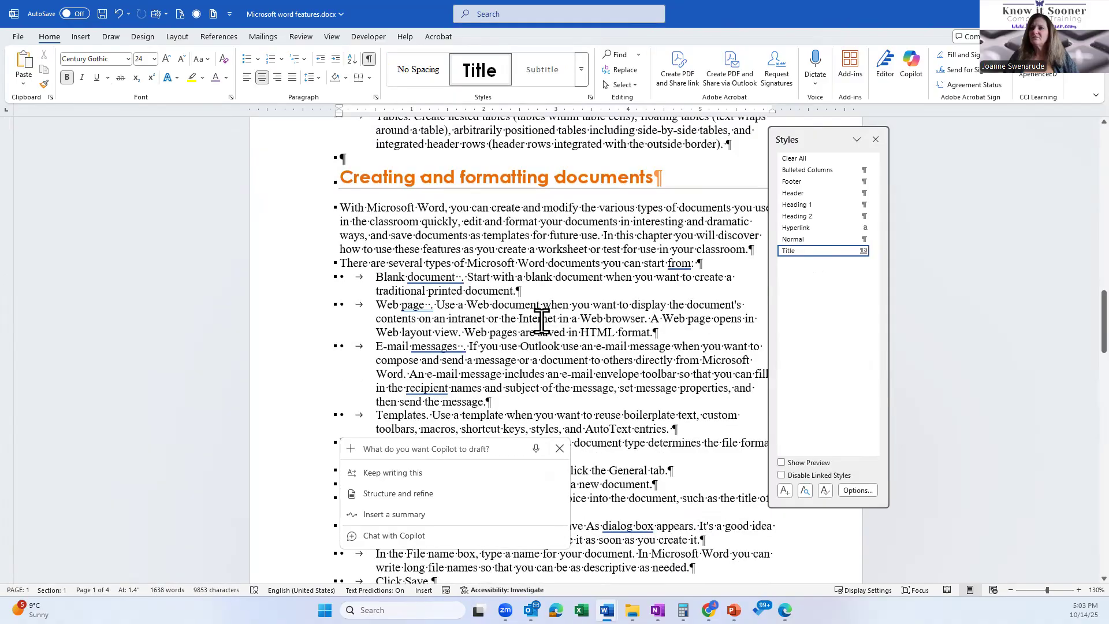
scroll(543, 321, down, 5)
scroll(542, 321, down, 3)
double_click(267, 164)
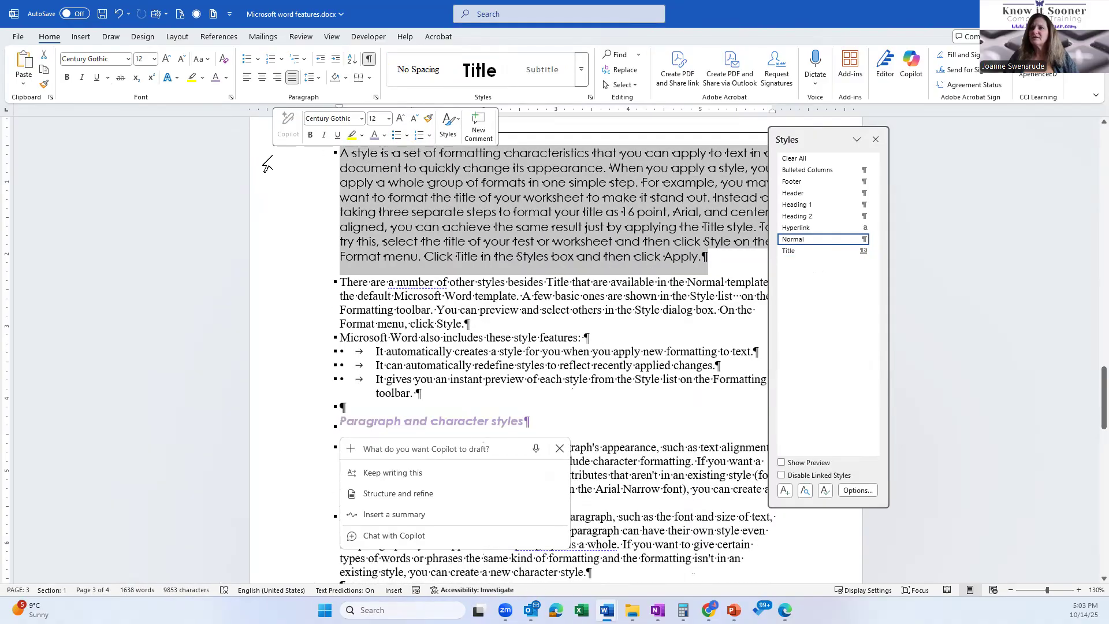
click(579, 74)
right_click(533, 67)
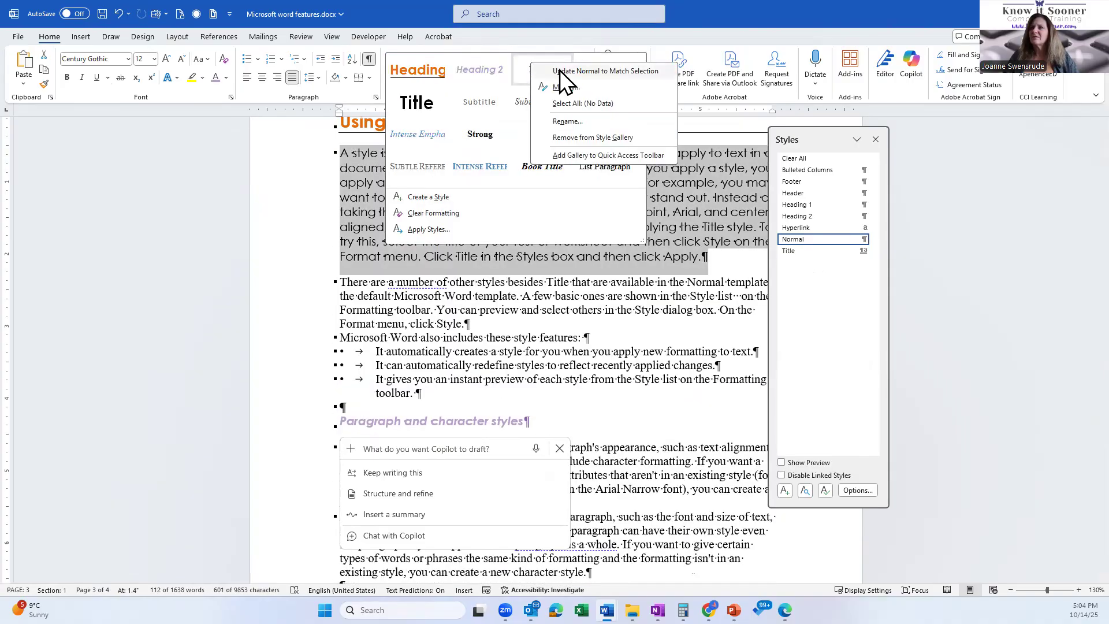
click(601, 70)
Examine the effect of the updated Normal style on the body text, lists and the two title lines
scroll(521, 352, up, 15)
scroll(520, 353, up, 20)
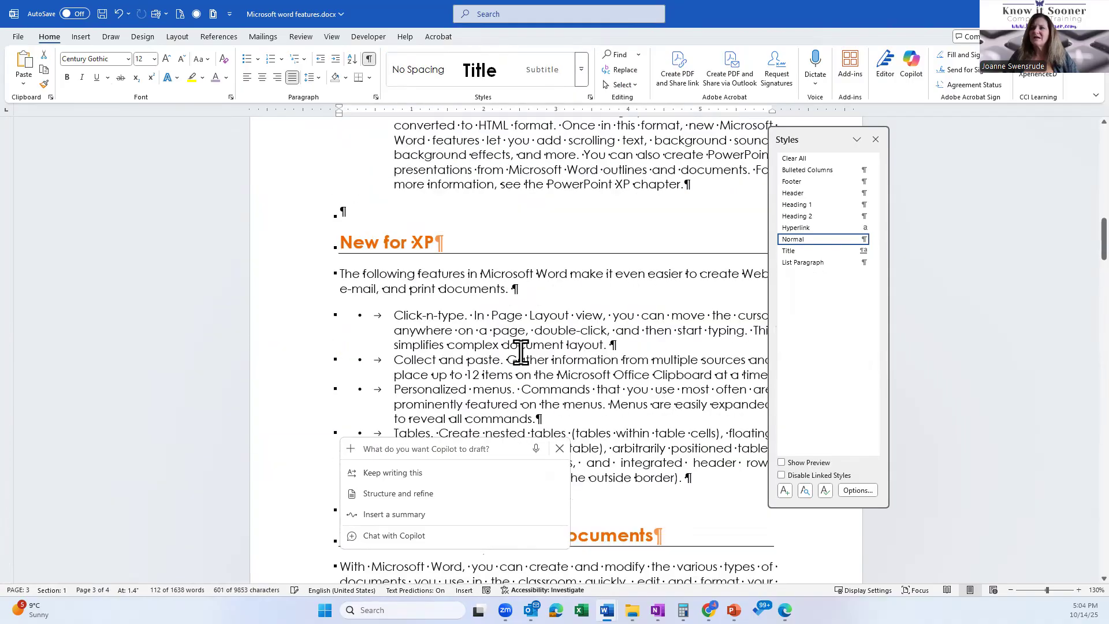
scroll(521, 351, up, 10)
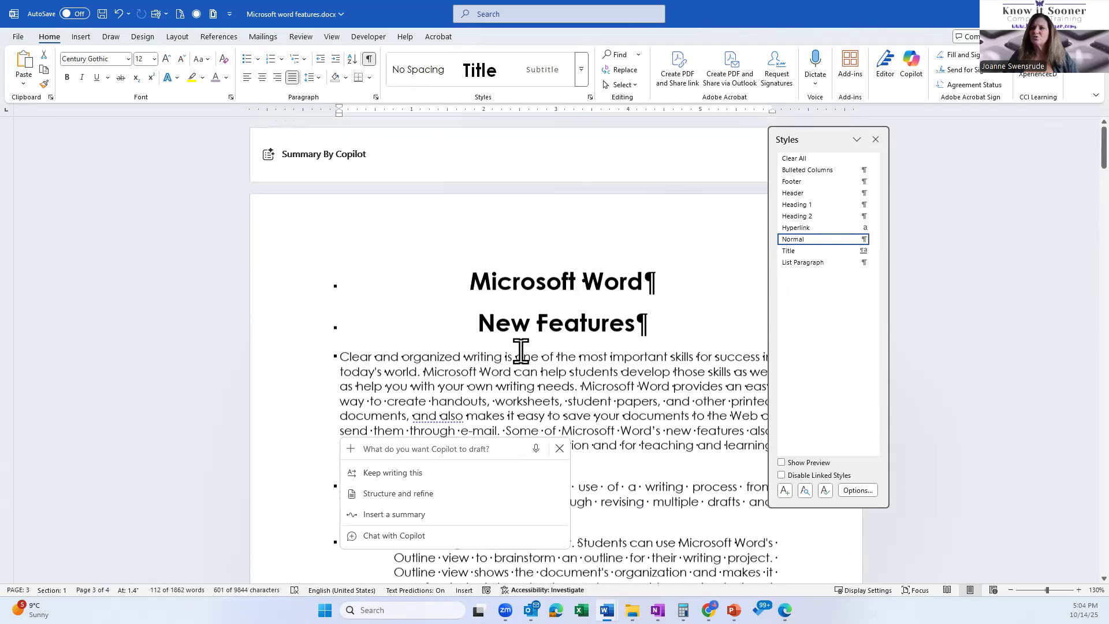
click(558, 286)
click(558, 284)
click(555, 324)
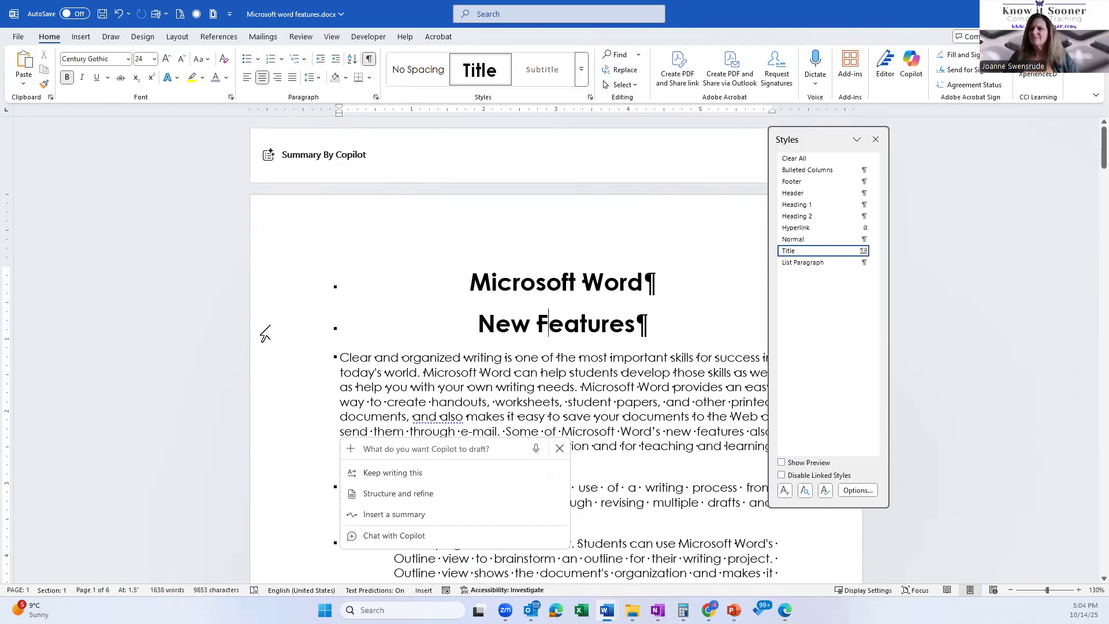
mouse_move(277, 338)
mouse_down()
mouse_move(278, 363)
mouse_move(282, 348)
mouse_up()
click(628, 322)
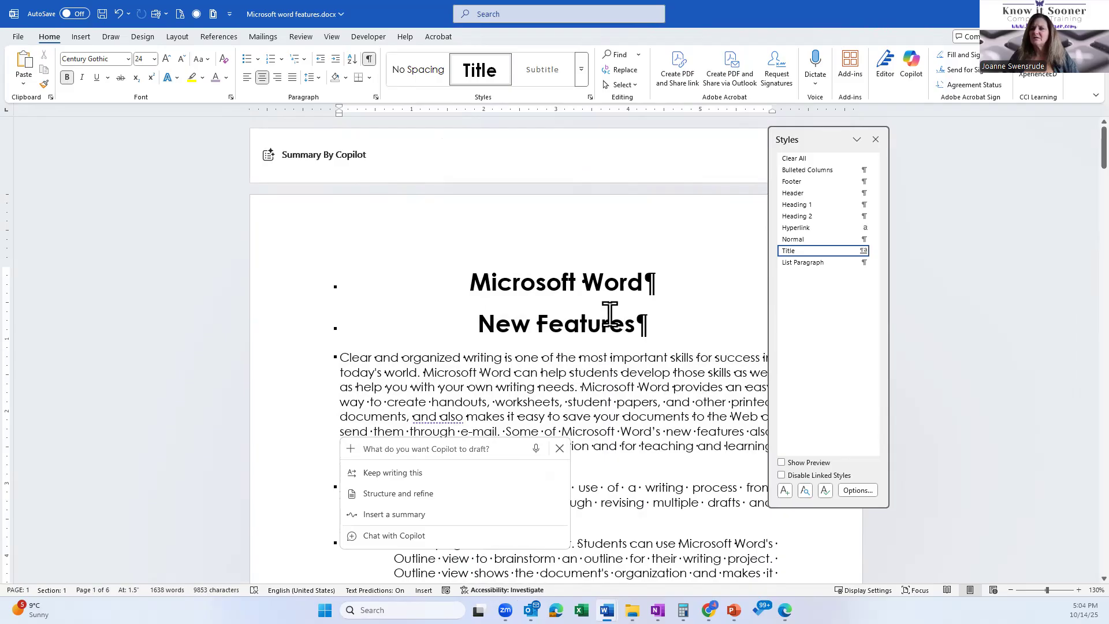
Replace the paragraph break between the Microsoft Word and New Features title lines with a manual line break
click(644, 283)
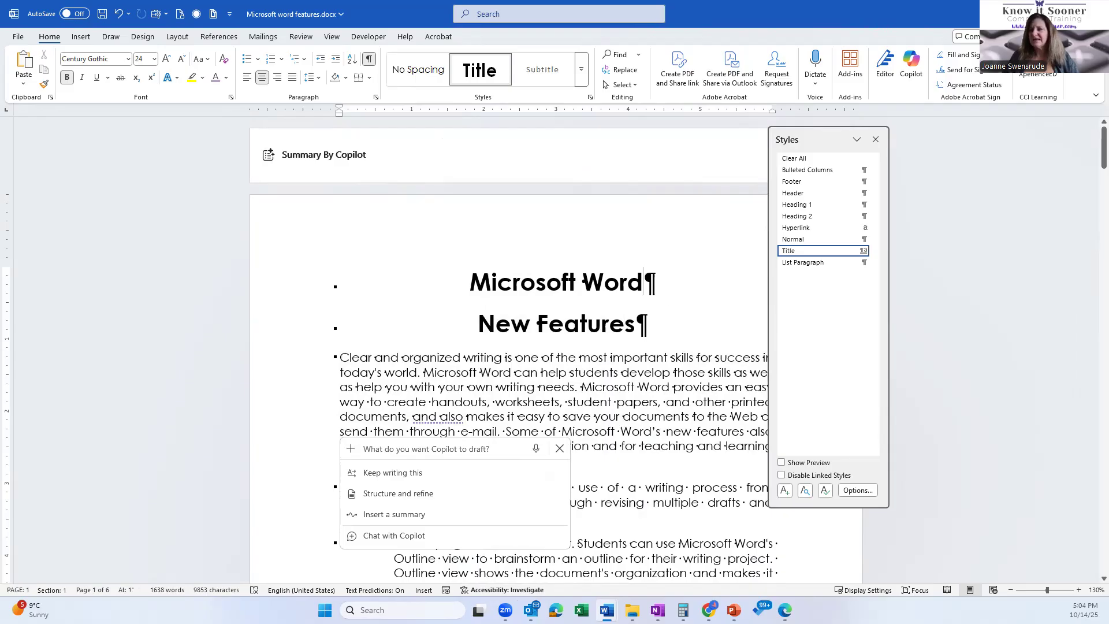
key(Delete)
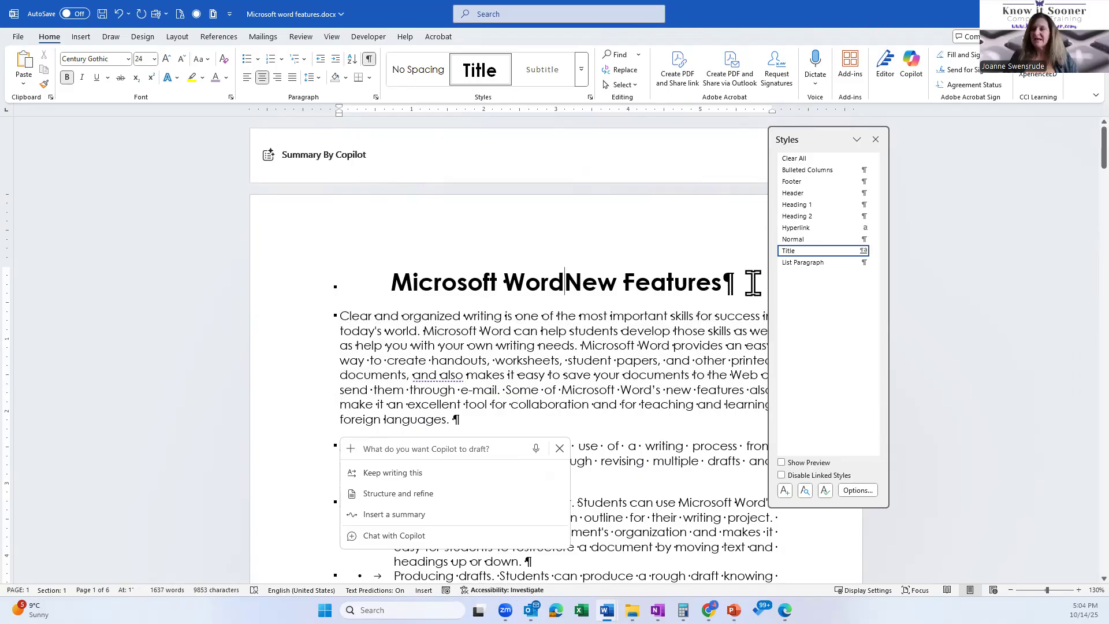
key(shift+Return)
drag(641, 283, 654, 279)
click(675, 305)
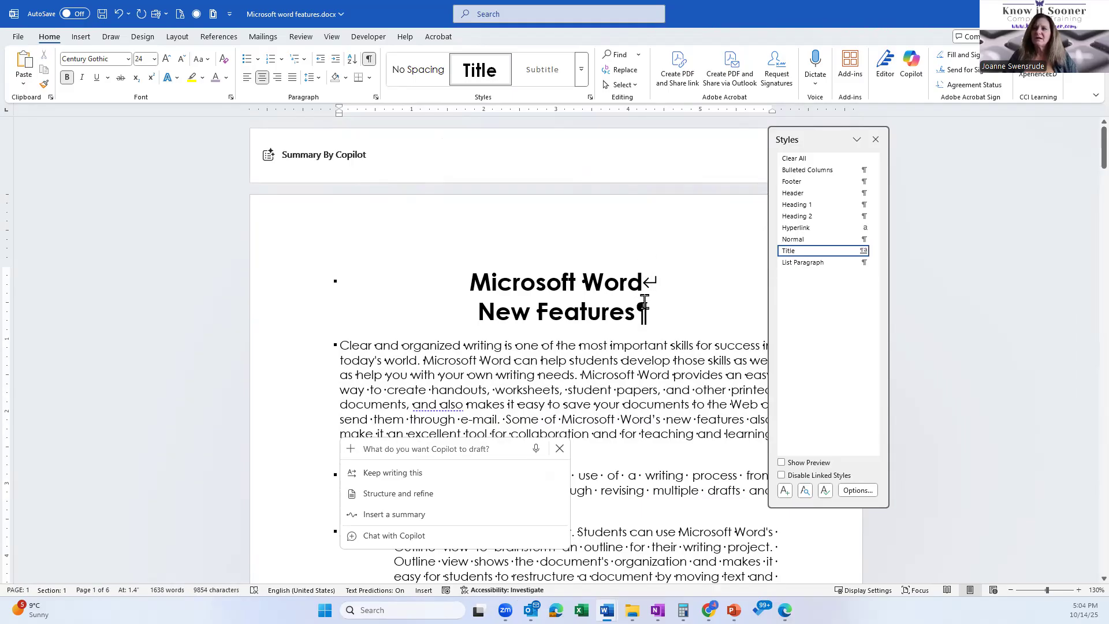
key(Return)
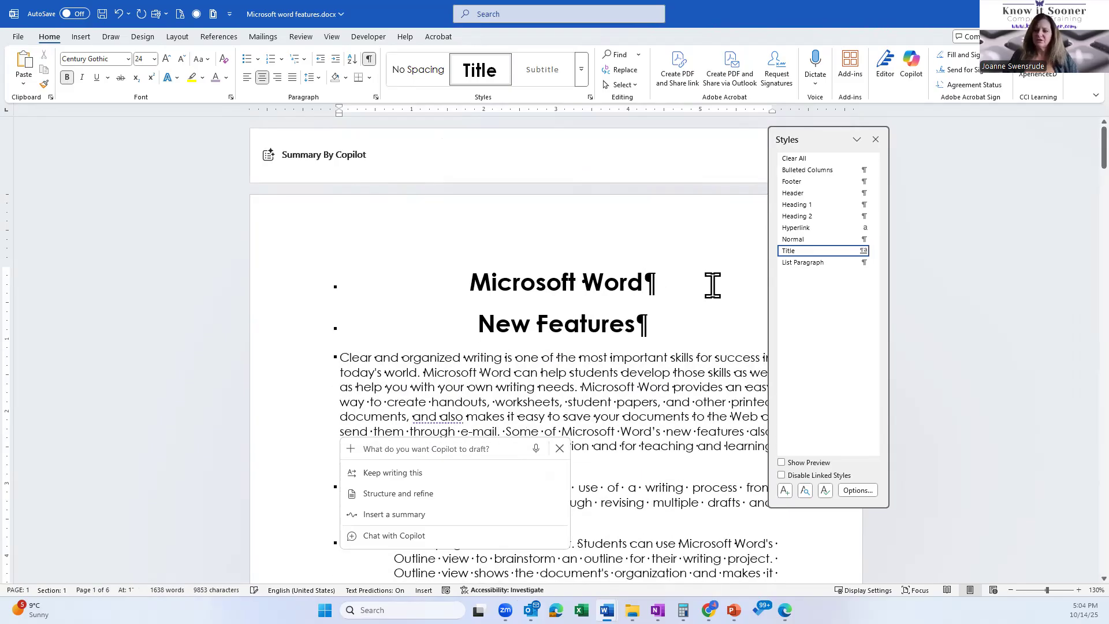
key(Delete)
key(shift+Return)
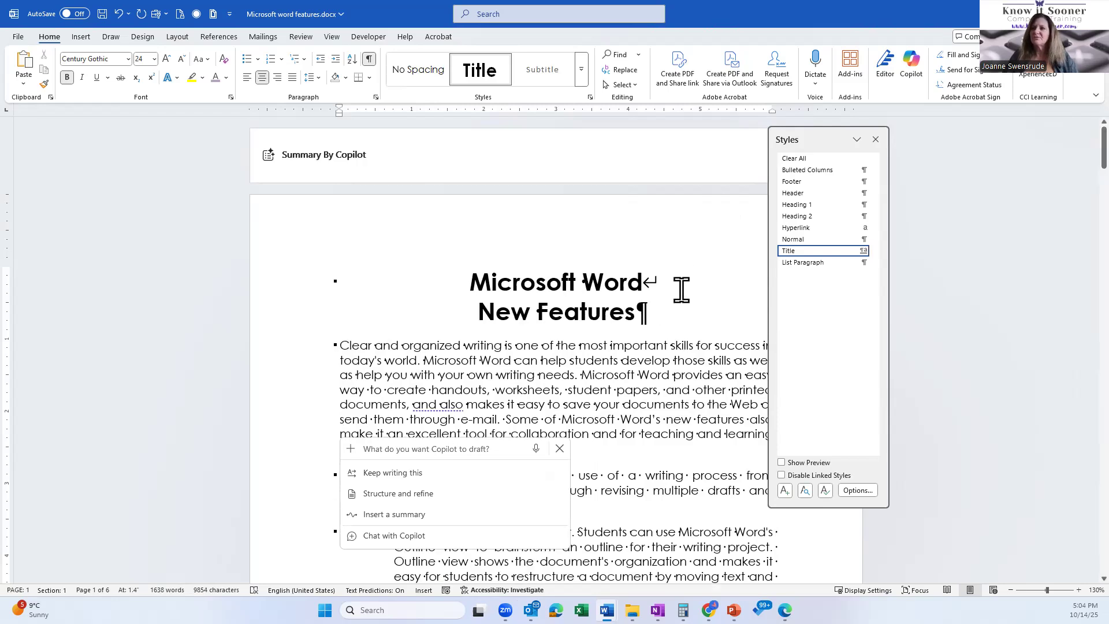
Dismiss the Copilot drafting suggestions and move the style list clear of the body text
scroll(577, 315, down, 3)
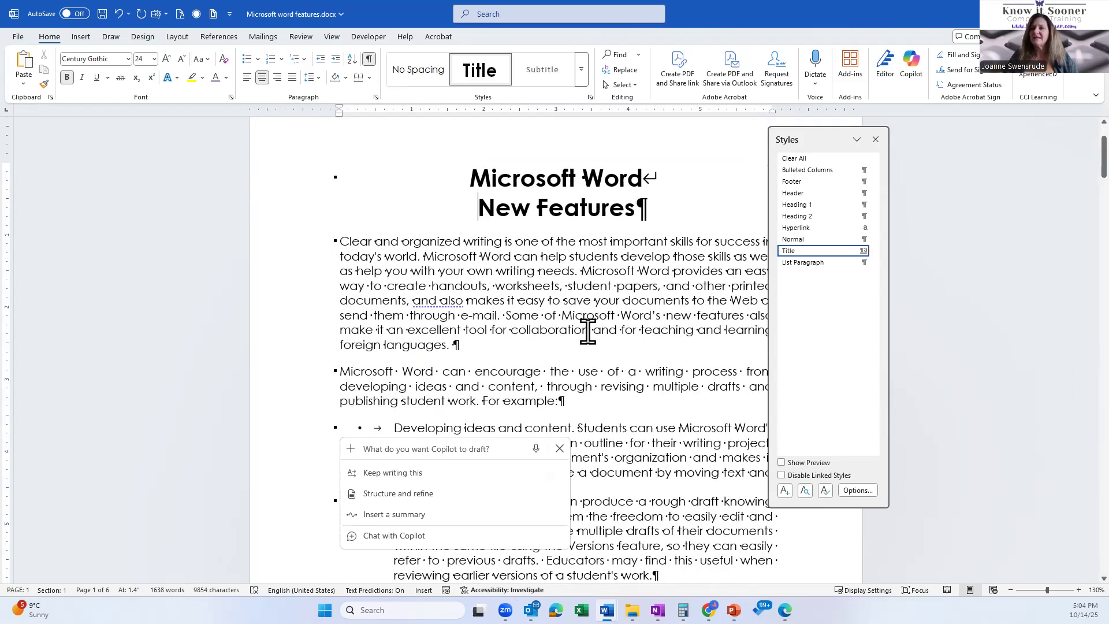
click(561, 449)
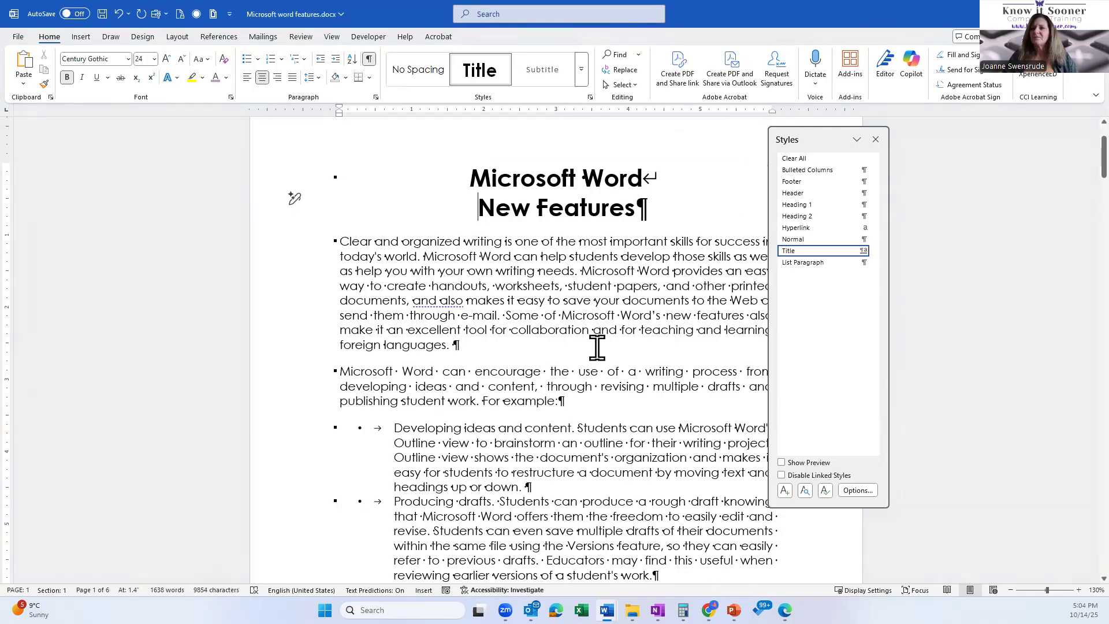
drag(827, 138, 901, 150)
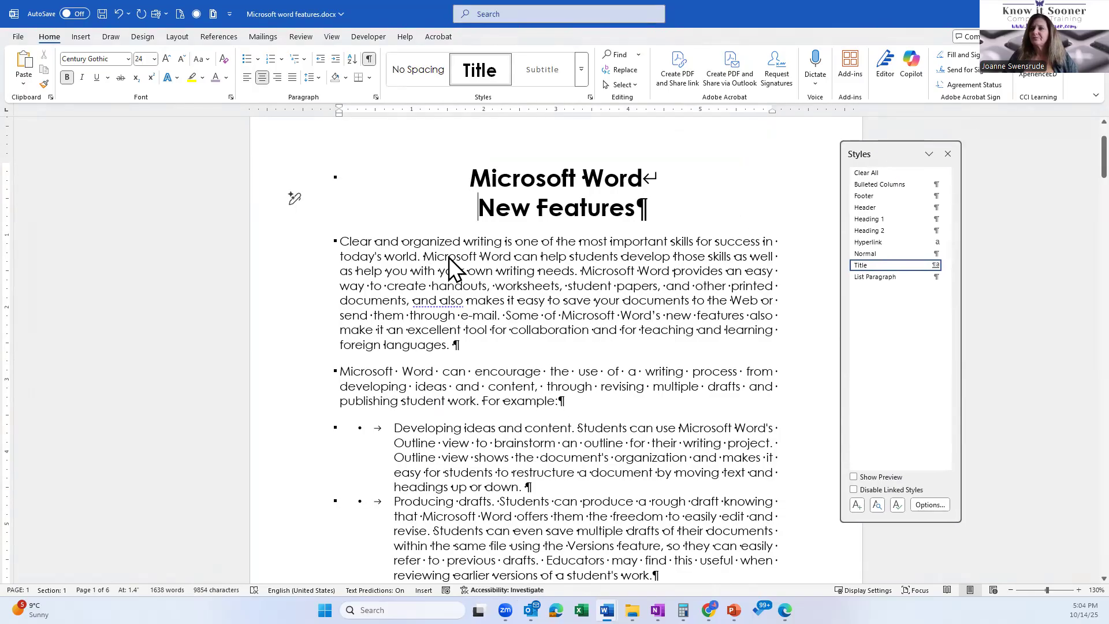
scroll(414, 334, down, 4)
scroll(410, 341, down, 18)
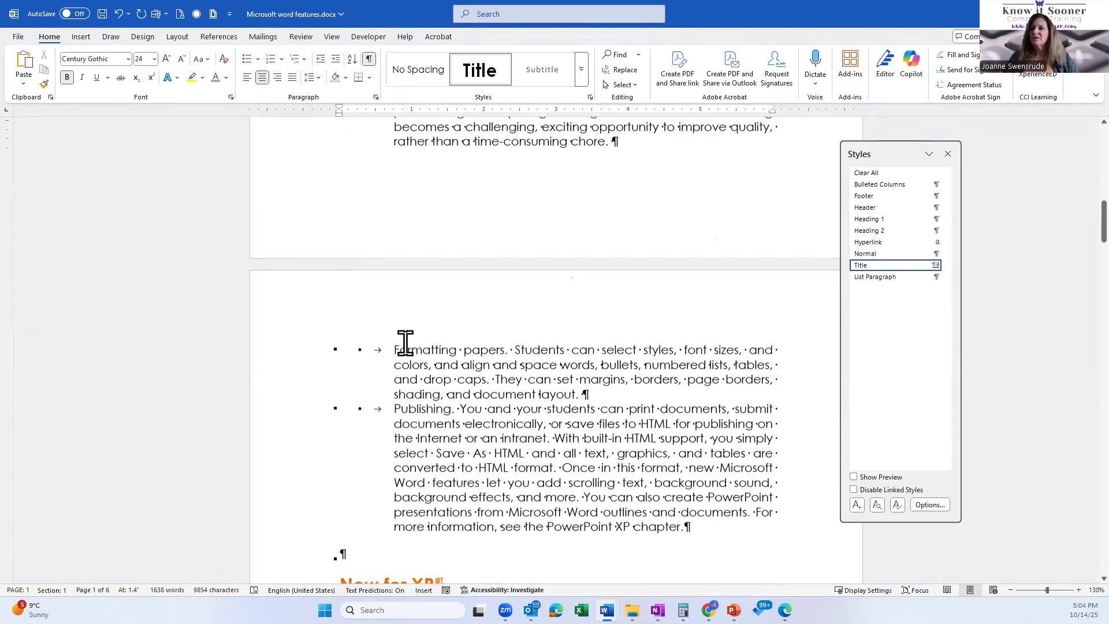
Close the style list and enter "This is the default font" in the empty paragraph below Summary at the document's end
scroll(404, 347, down, 12)
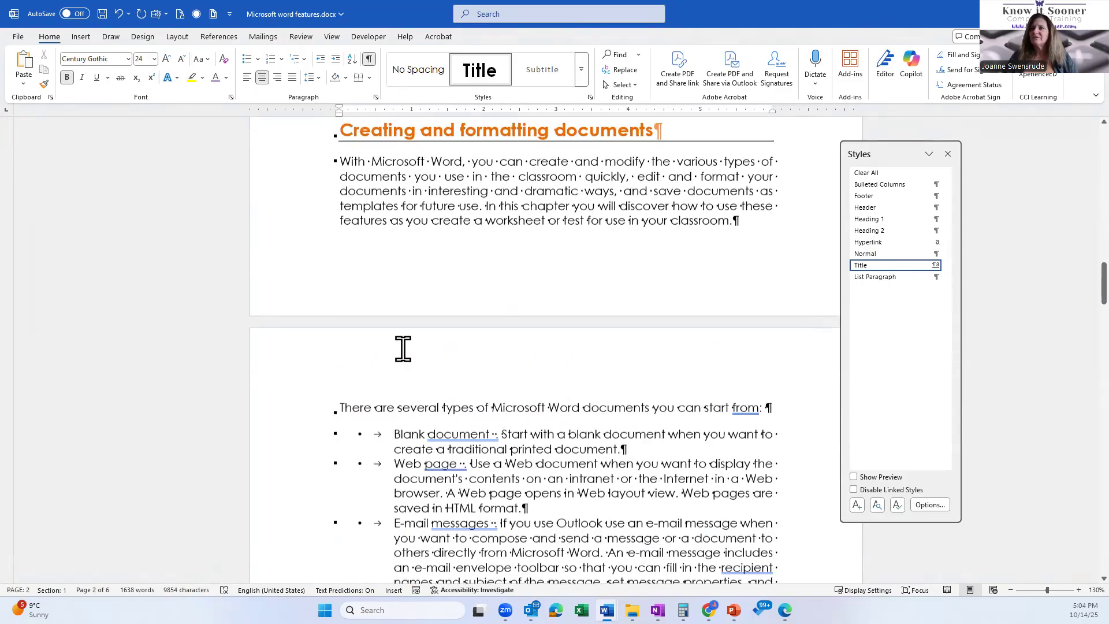
scroll(402, 349, down, 15)
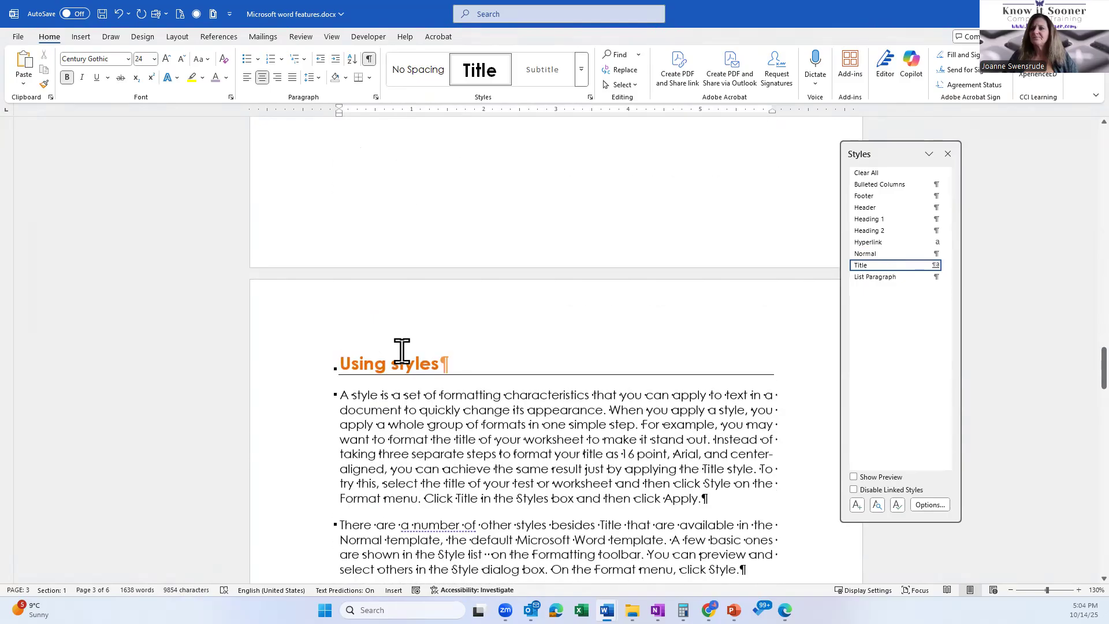
scroll(402, 349, down, 15)
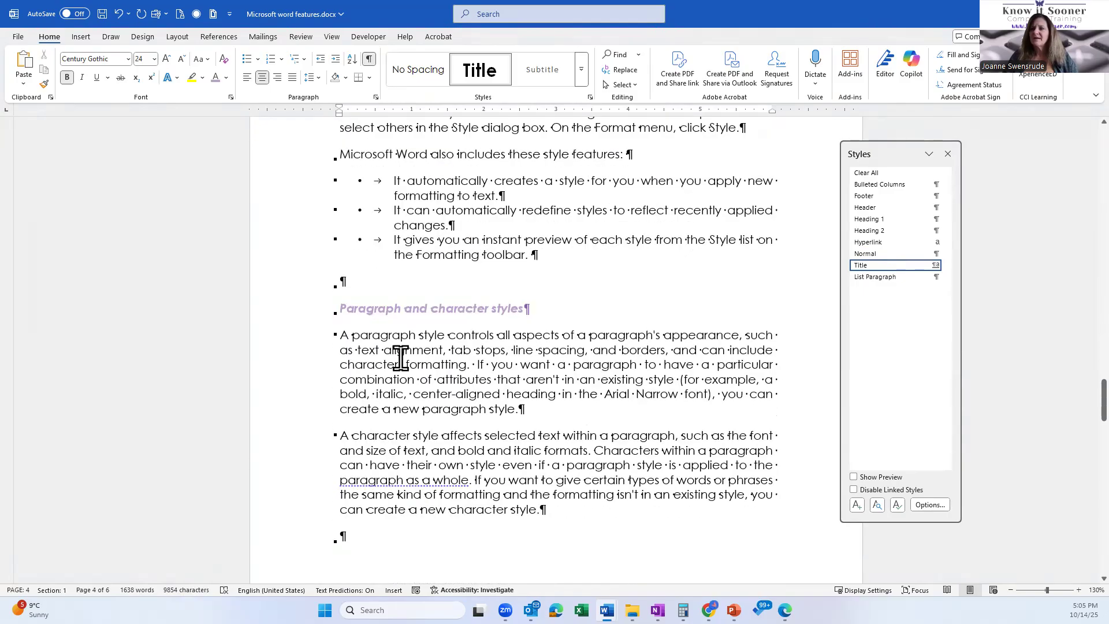
scroll(398, 364, down, 10)
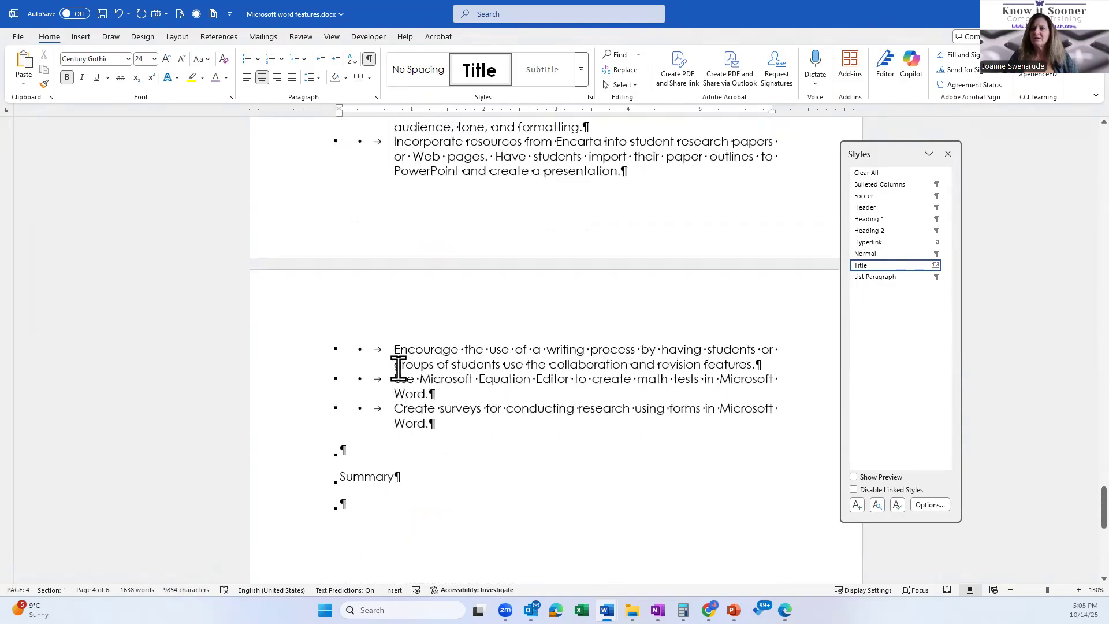
click(359, 265)
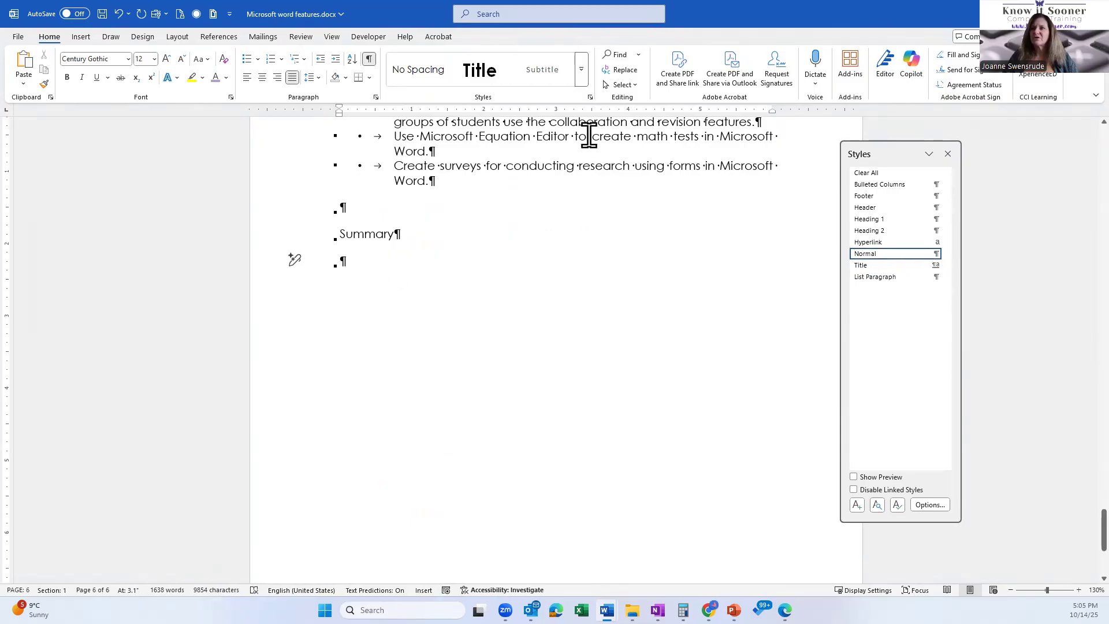
click(590, 97)
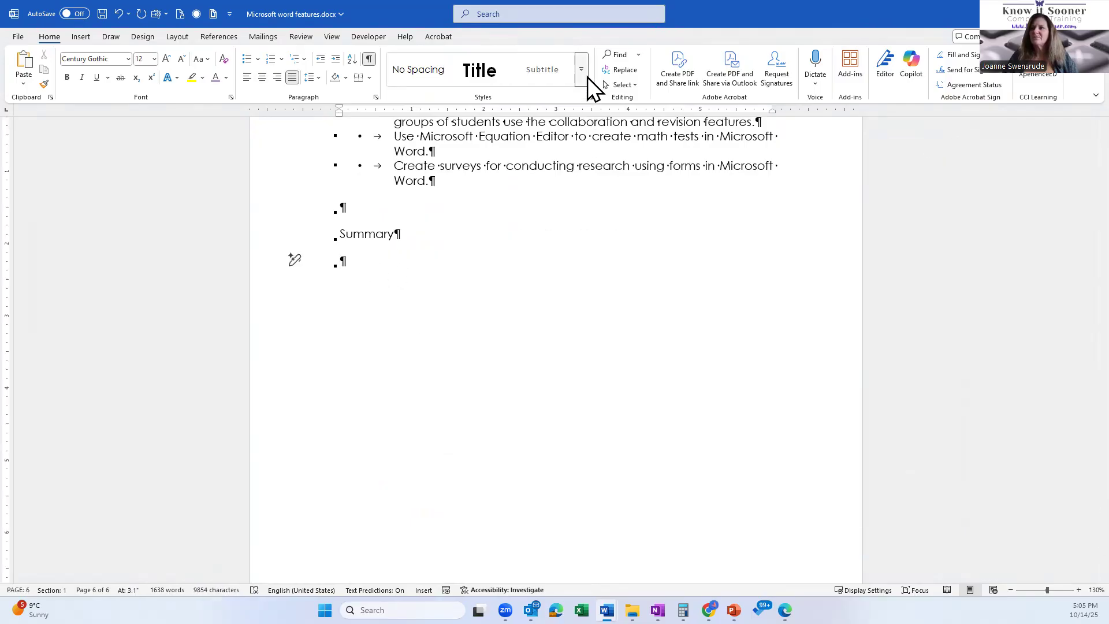
click(585, 77)
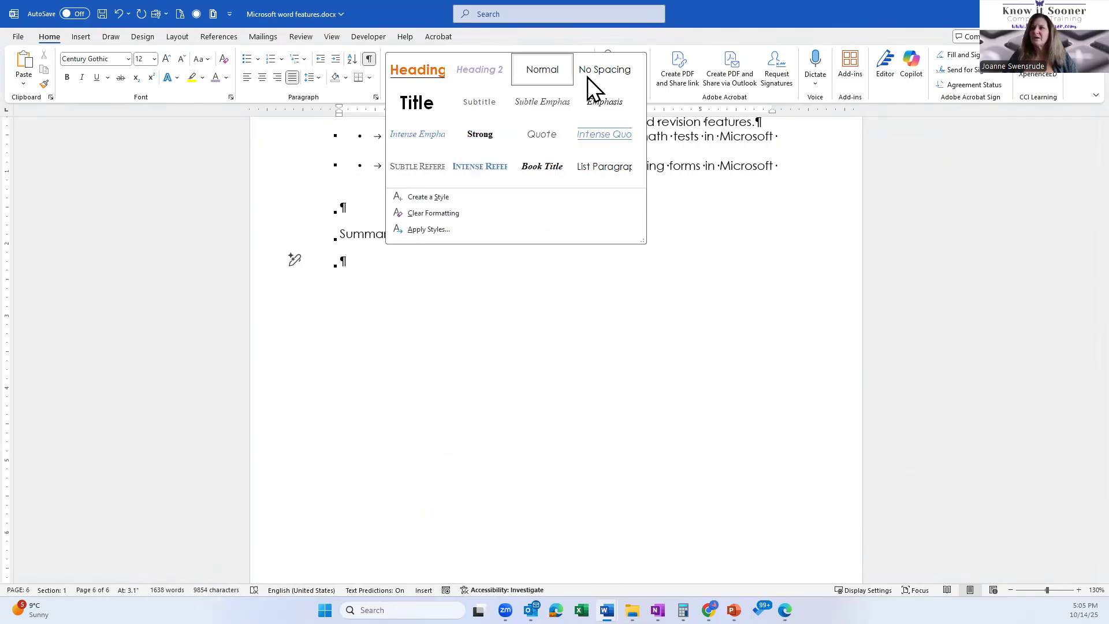
click(354, 265)
text(This is the default font)
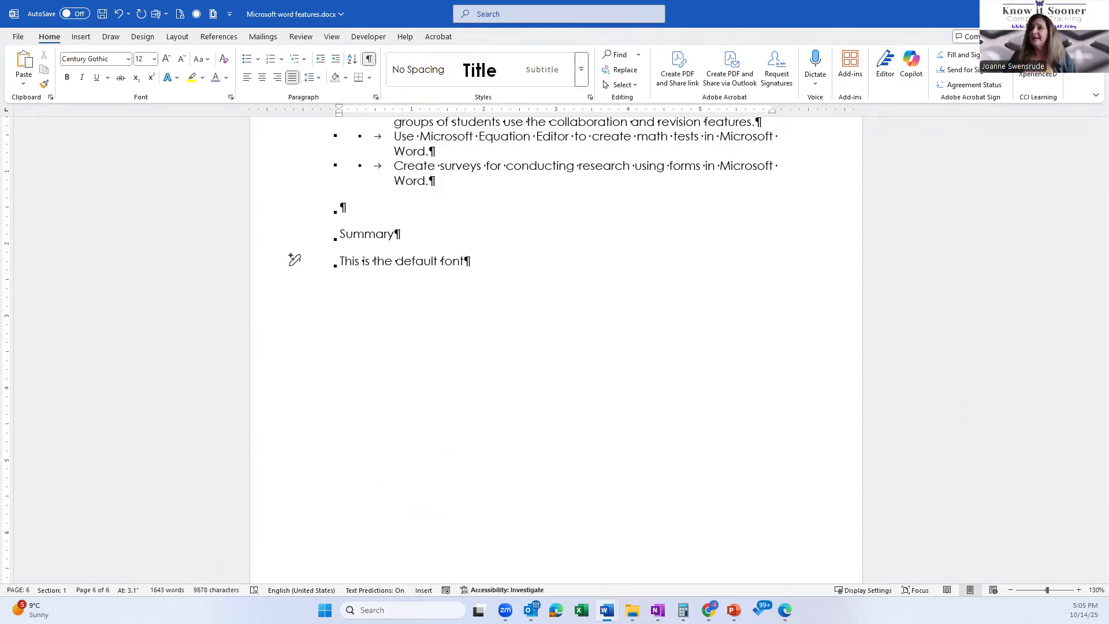
click(398, 206)
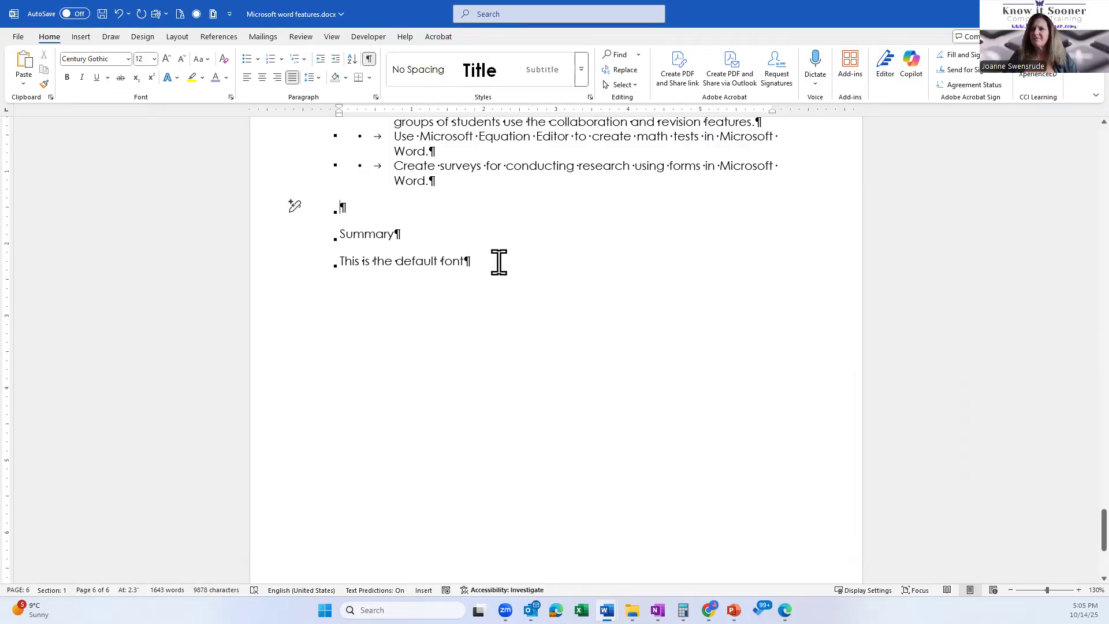
click(498, 262)
Give the first item under "Microsoft Word also includes these style features" a star bullet, a 0" left indent and a 0.5" hanging indent
scroll(491, 261, up, 8)
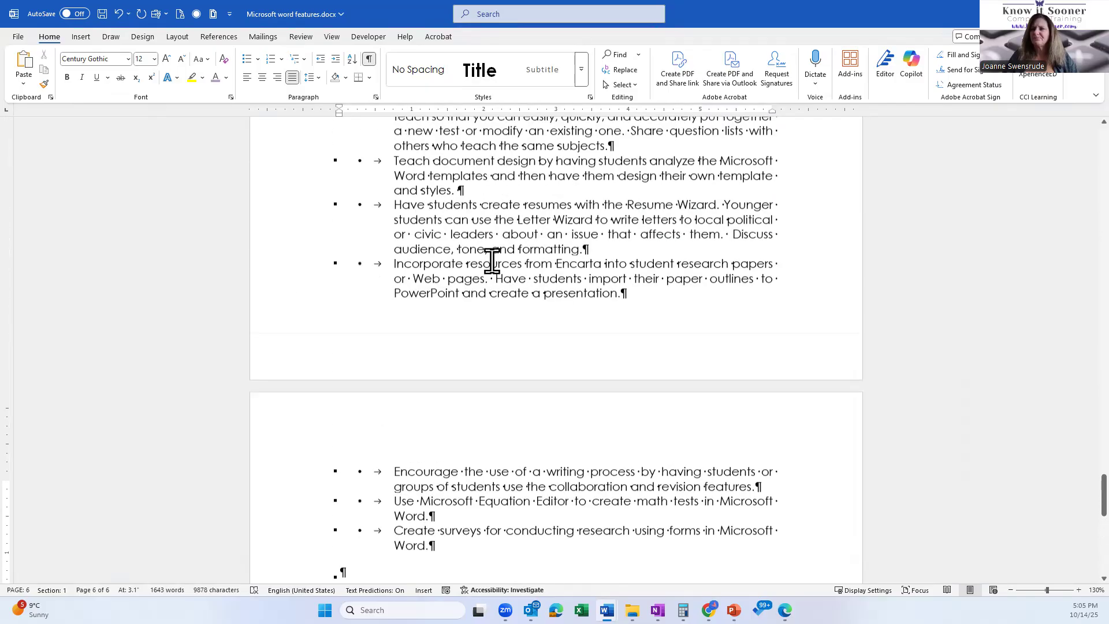
scroll(491, 261, up, 10)
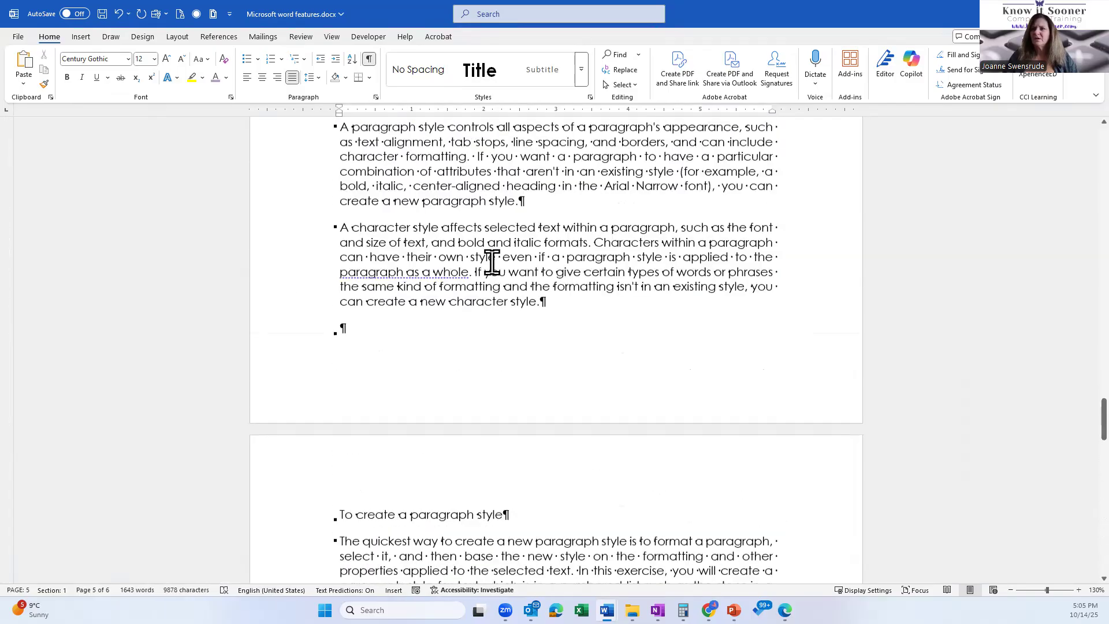
scroll(492, 261, up, 3)
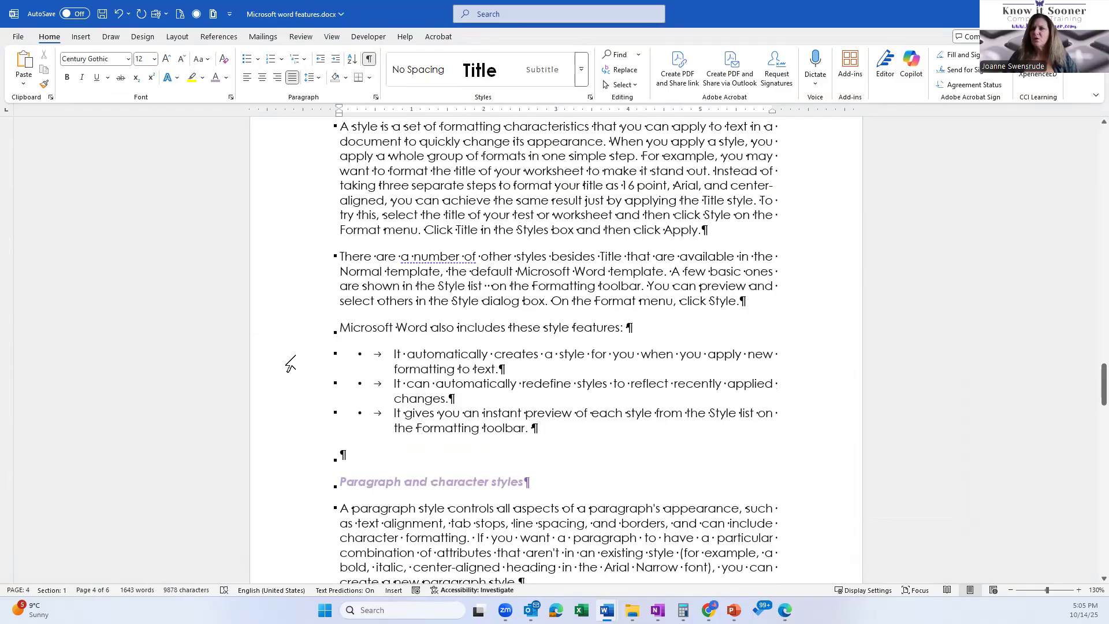
mouse_move(286, 367)
mouse_down()
mouse_move(289, 357)
mouse_move(290, 373)
mouse_up()
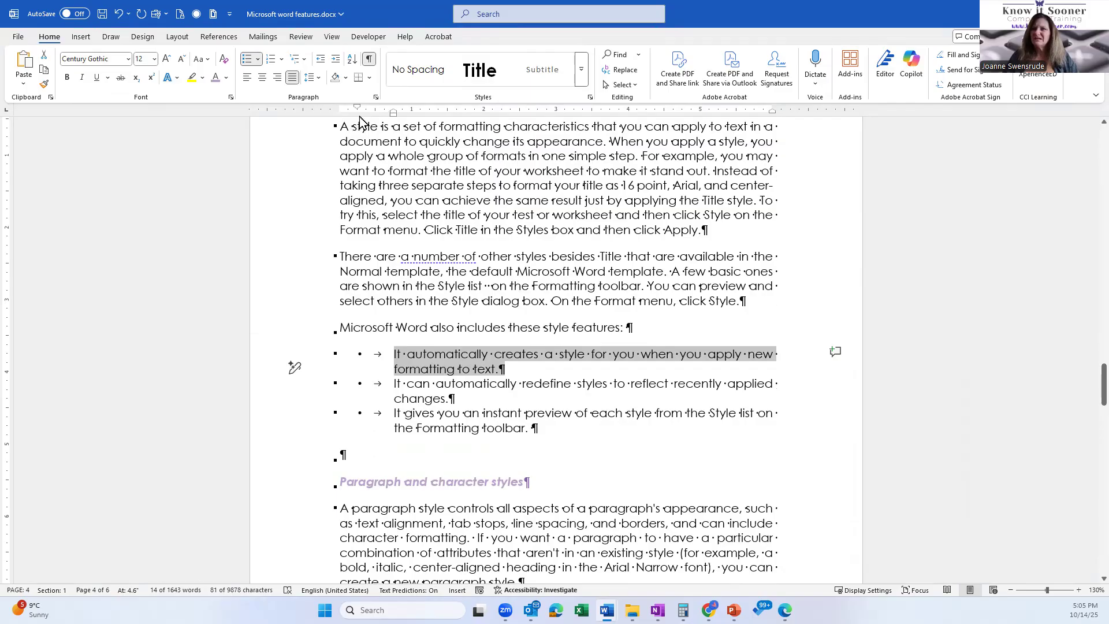
drag(357, 109, 341, 109)
drag(395, 116, 375, 117)
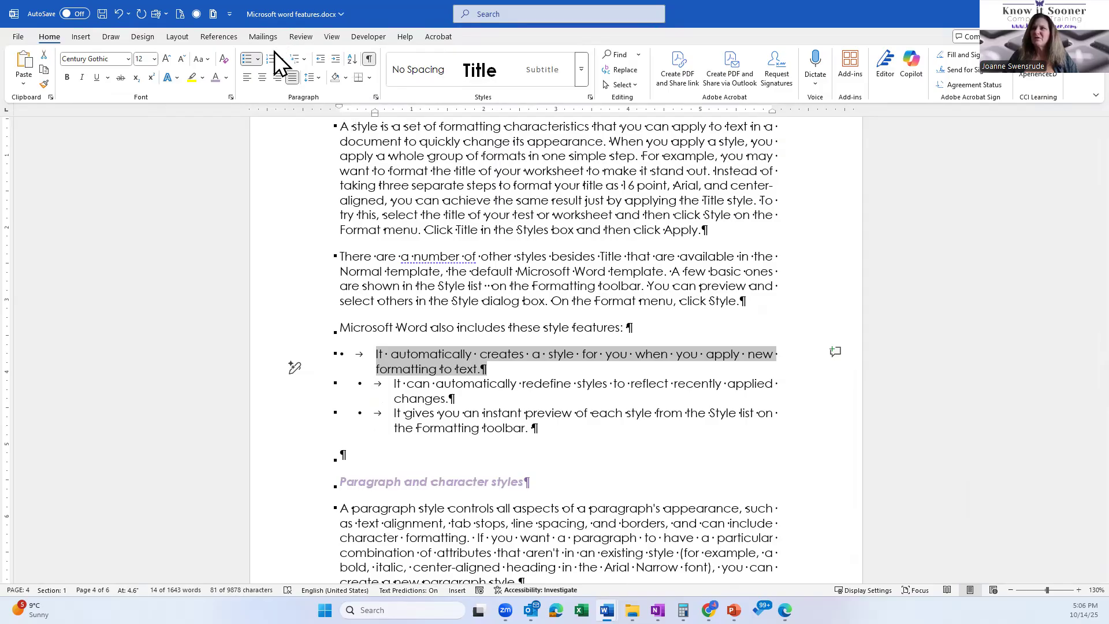
click(258, 60)
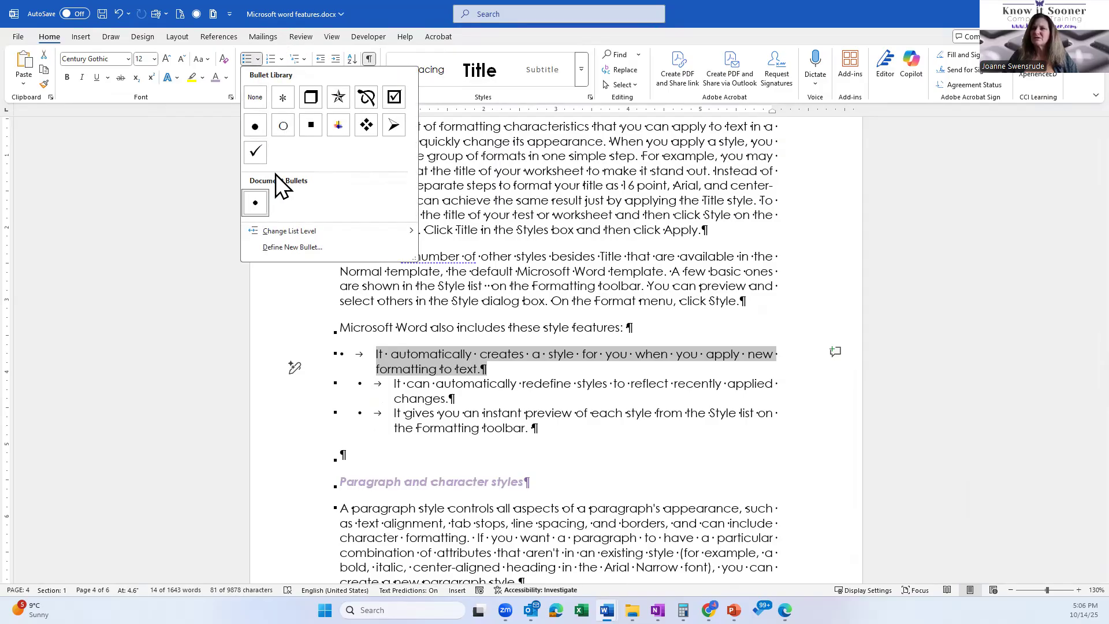
click(338, 99)
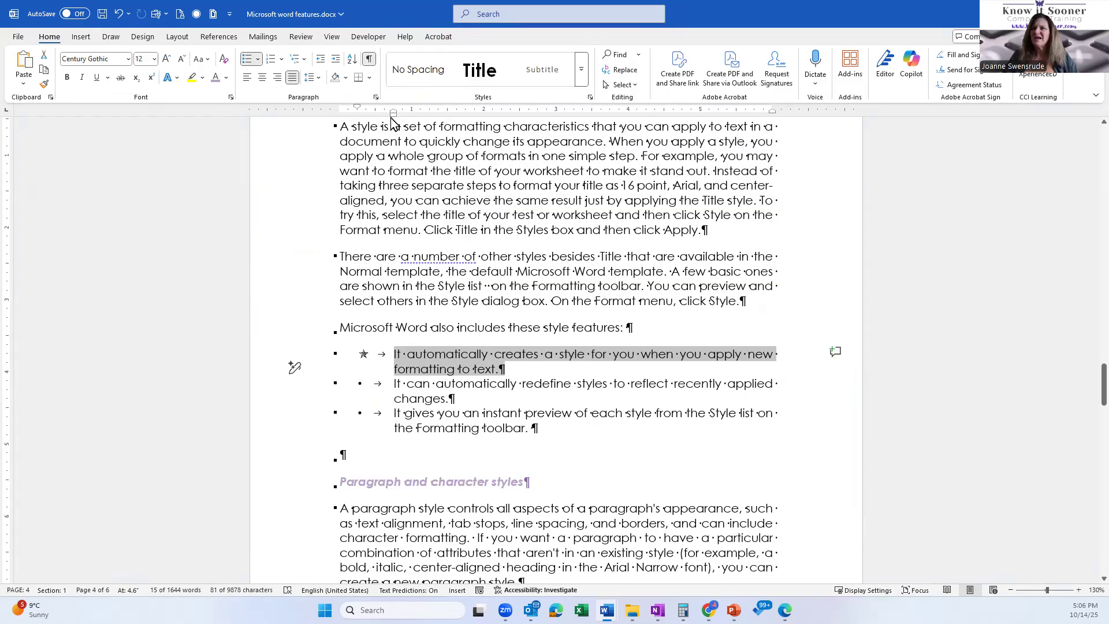
drag(393, 115, 375, 115)
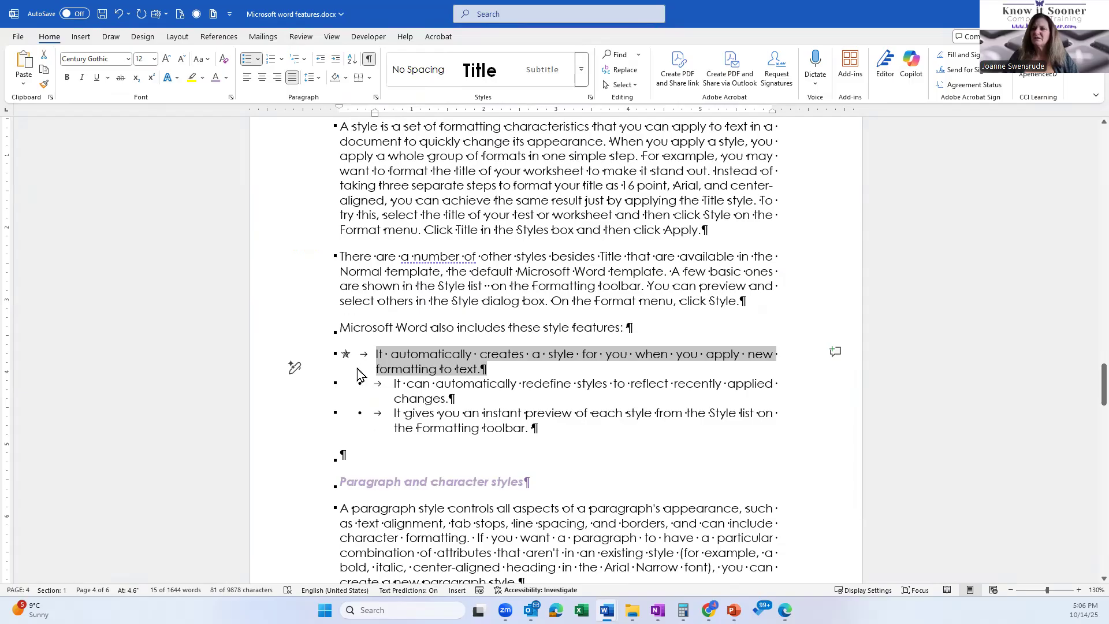
Turn off "Don't add space between paragraphs of the same style" for the star-bulleted item
click(375, 98)
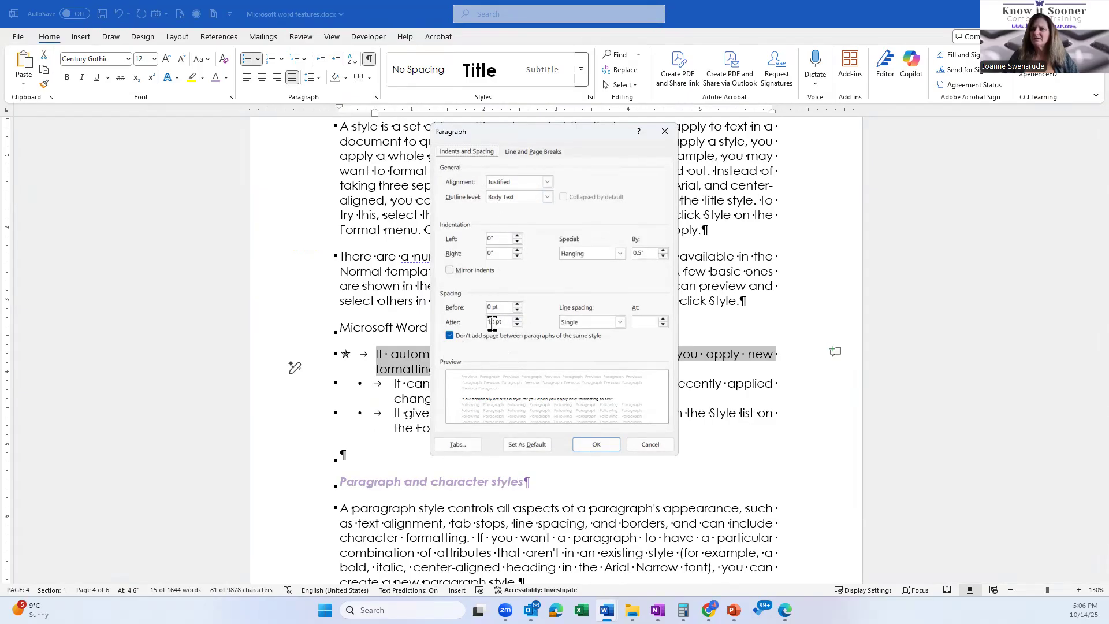
drag(522, 134, 574, 116)
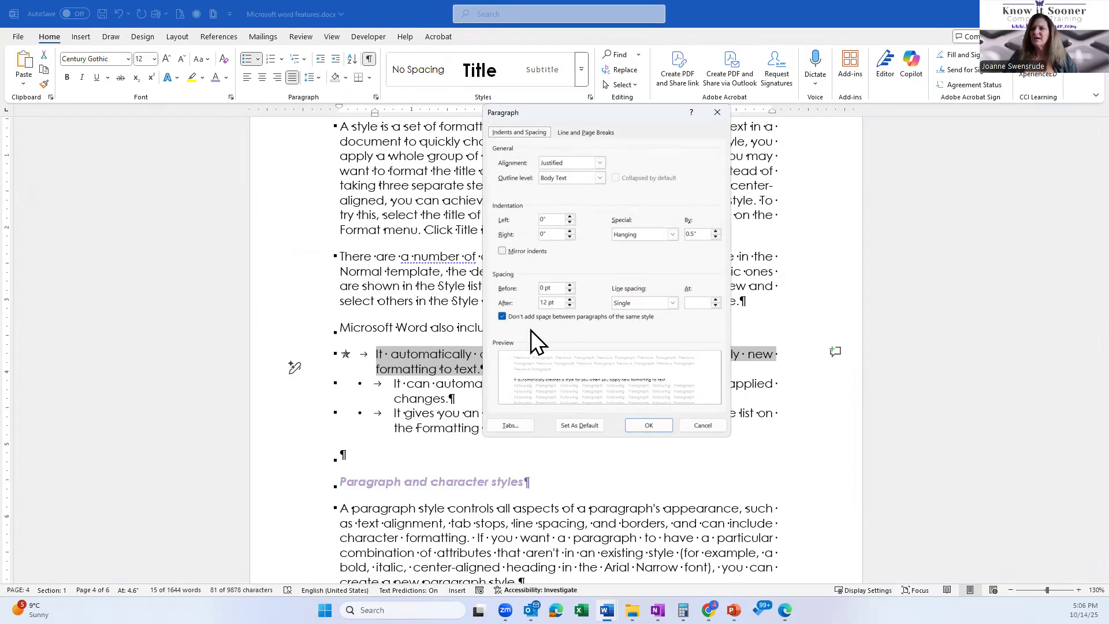
click(502, 319)
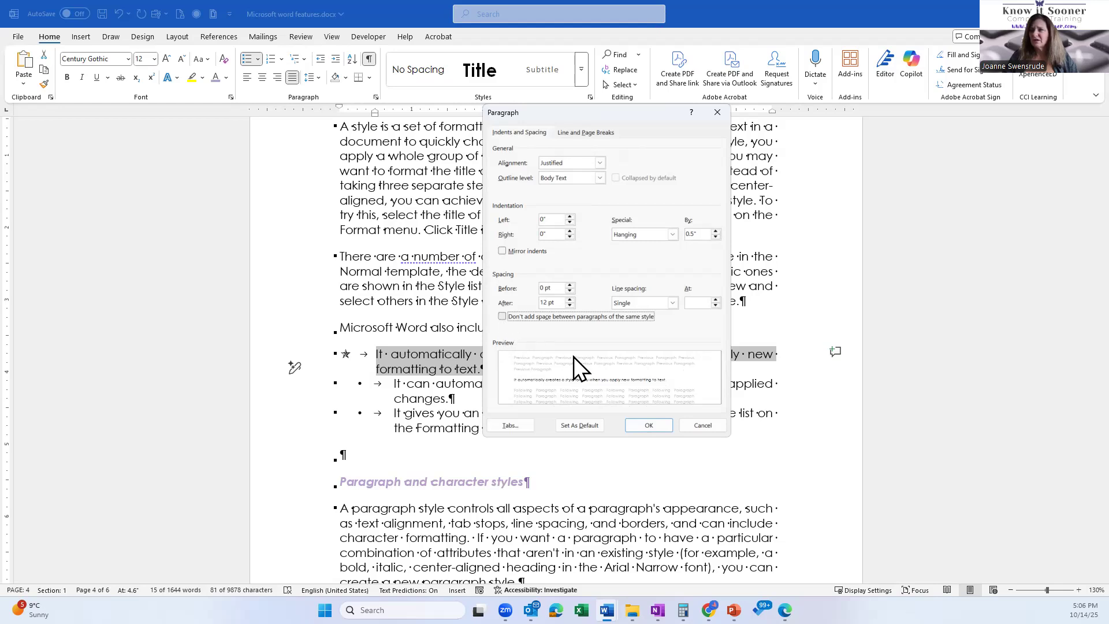
click(647, 425)
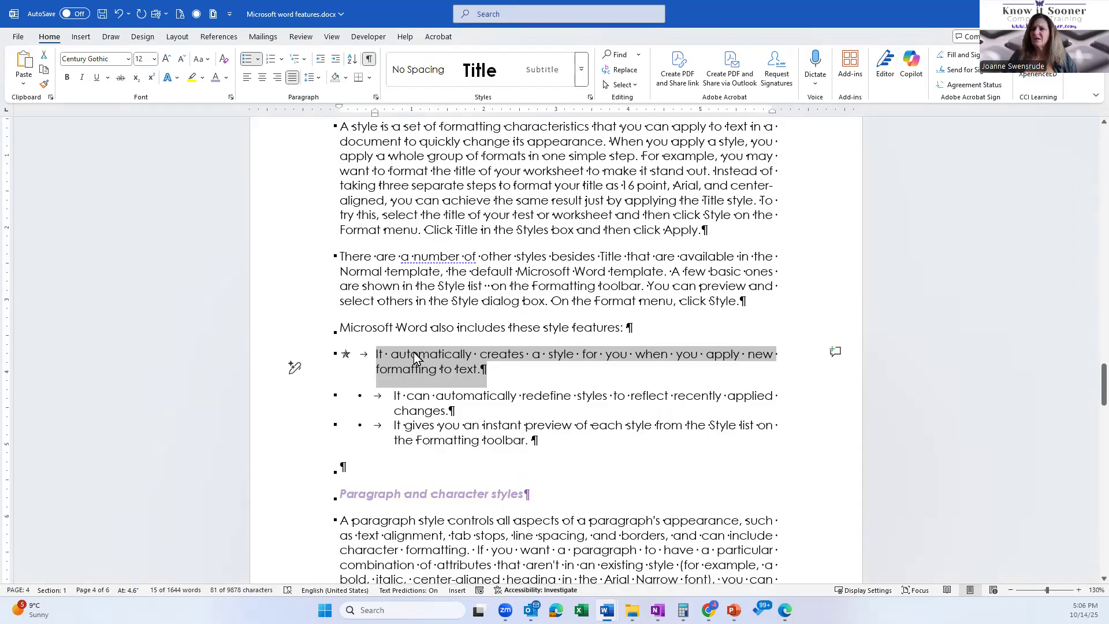
Create a new paragraph style named "star bullets" from the star-bulleted item's formatting
click(590, 97)
drag(871, 145, 688, 69)
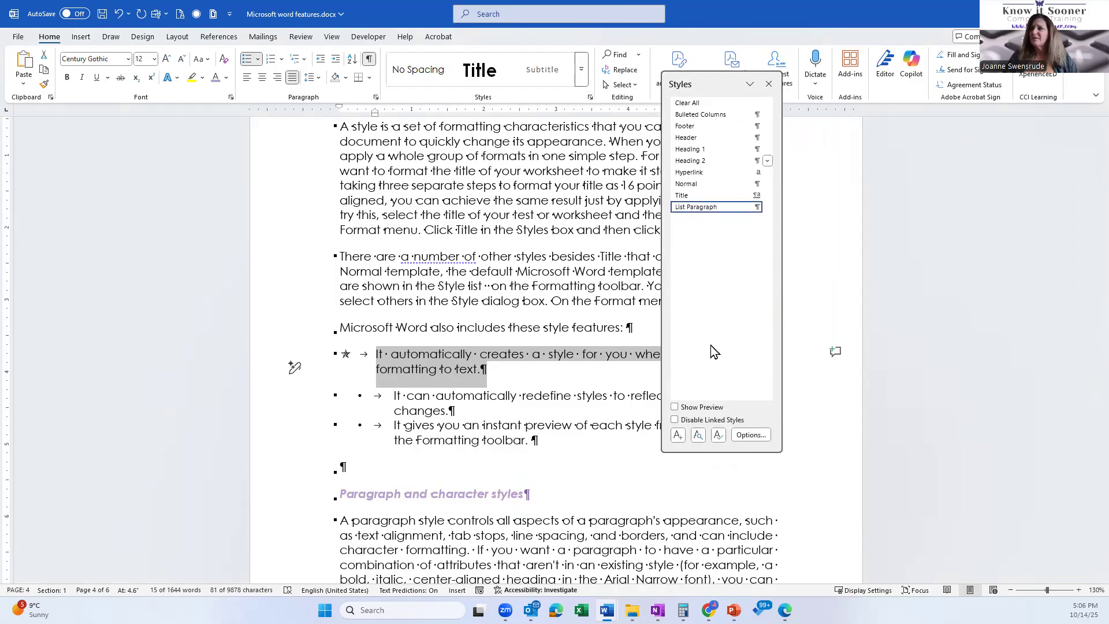
click(677, 436)
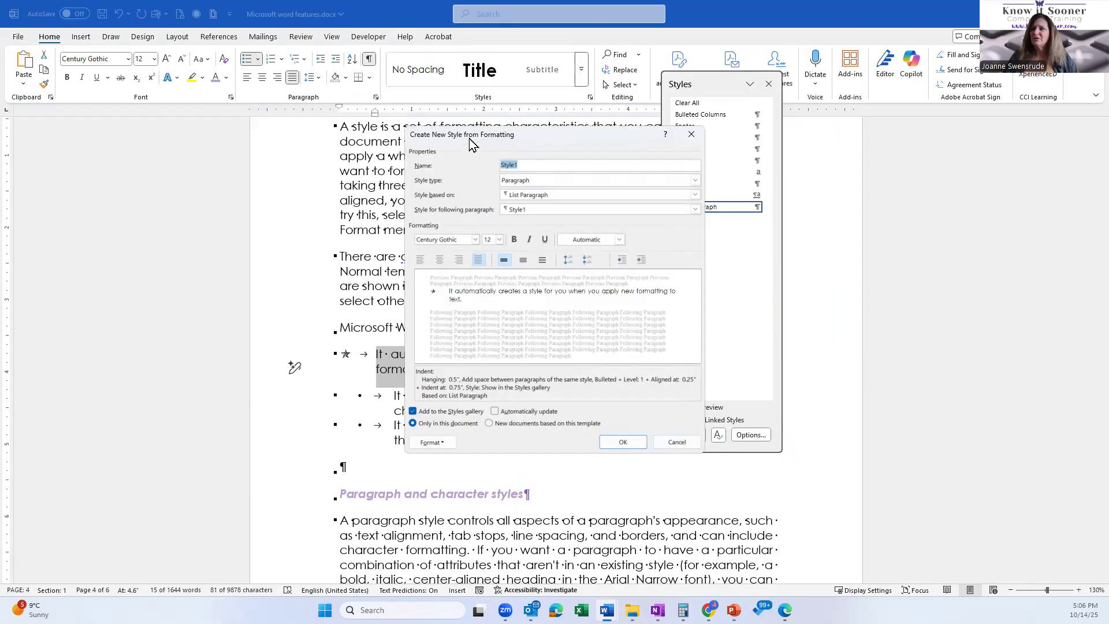
drag(483, 143, 569, 134)
text(star b)
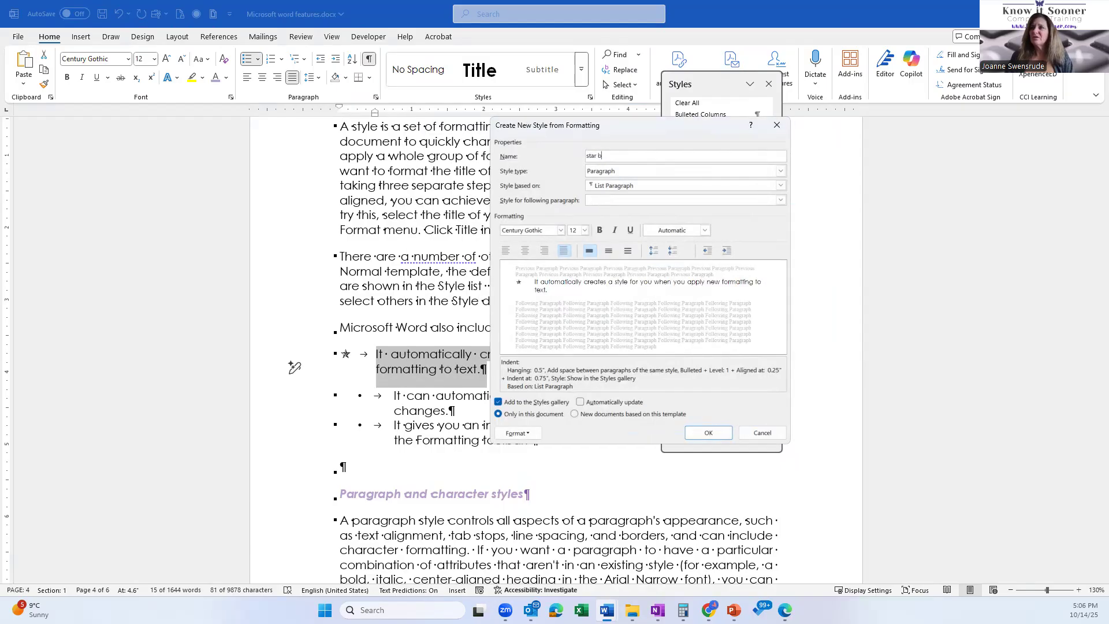
text(ull)
click(699, 434)
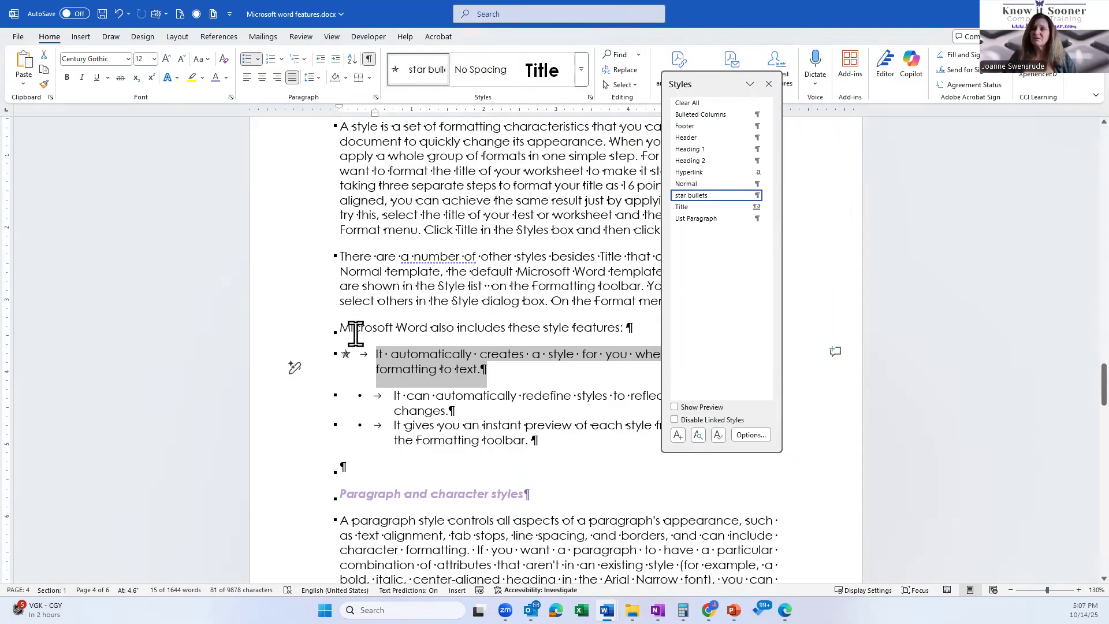
Apply the star bullets style to the remaining two items in the list of style features
scroll(354, 332, down, 2)
drag(287, 334, 294, 373)
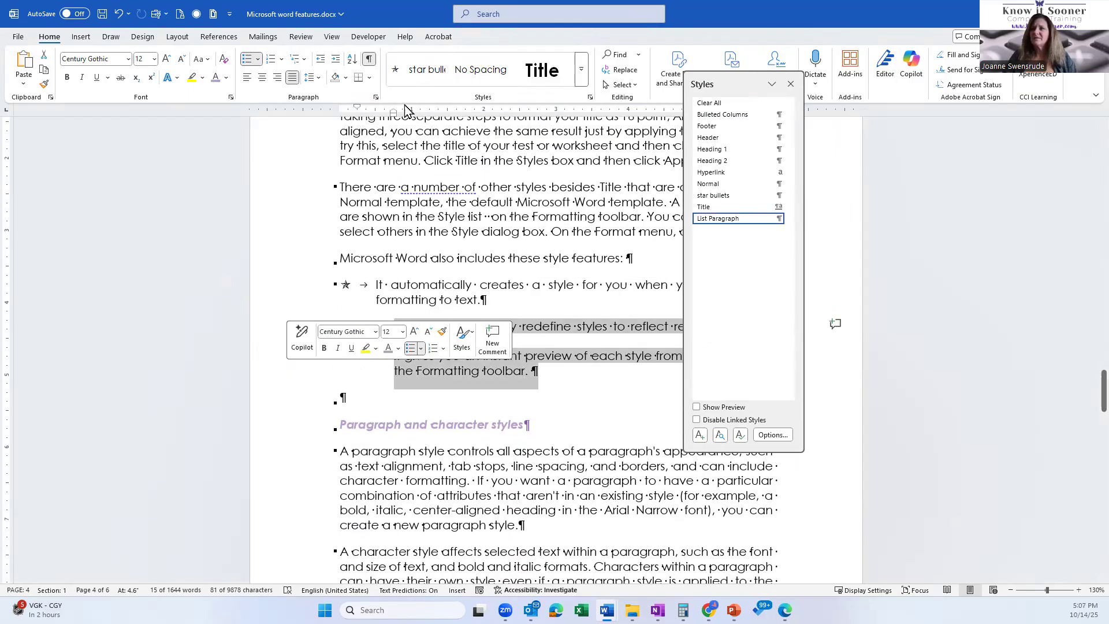
click(420, 70)
Apply the star bullets style to the whole bulleted list in the "To create a paragraph style" section
scroll(458, 398, down, 10)
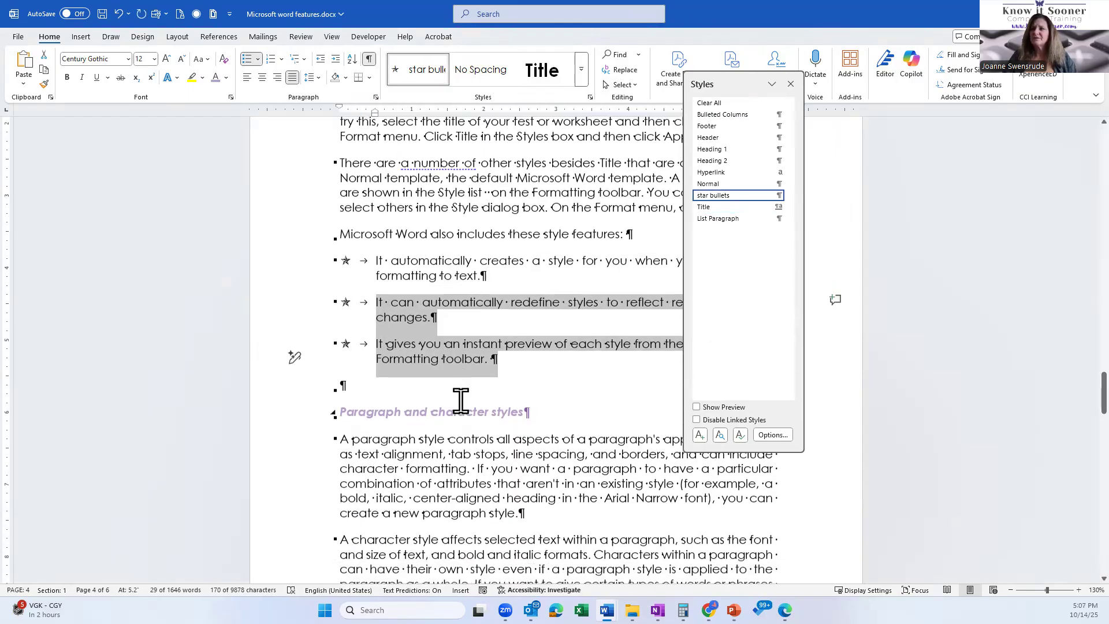
scroll(457, 398, down, 6)
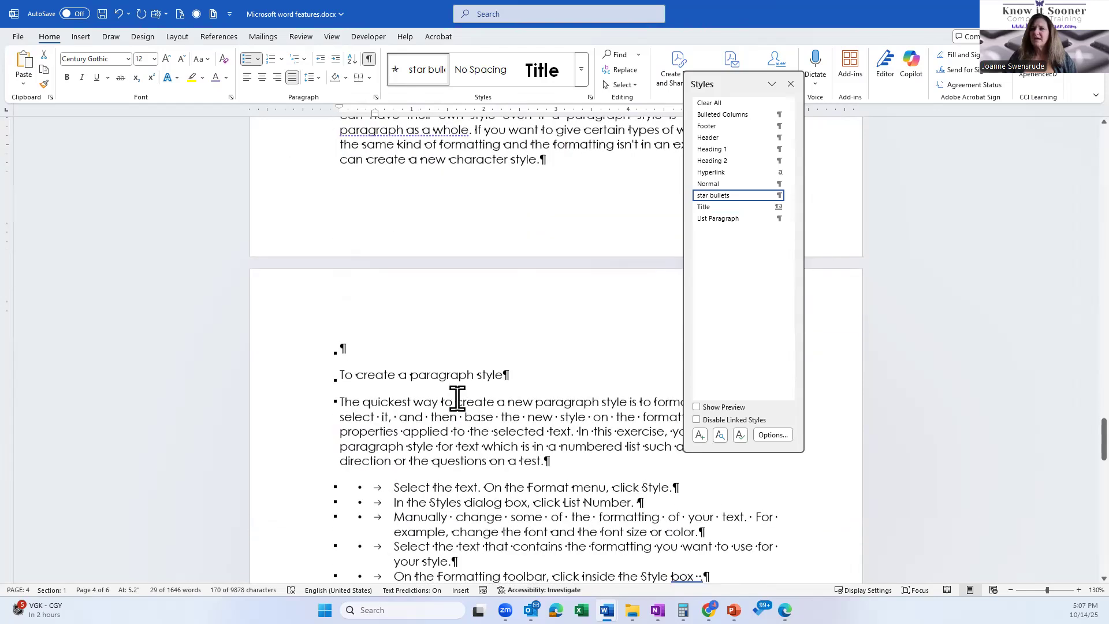
drag(288, 352, 290, 474)
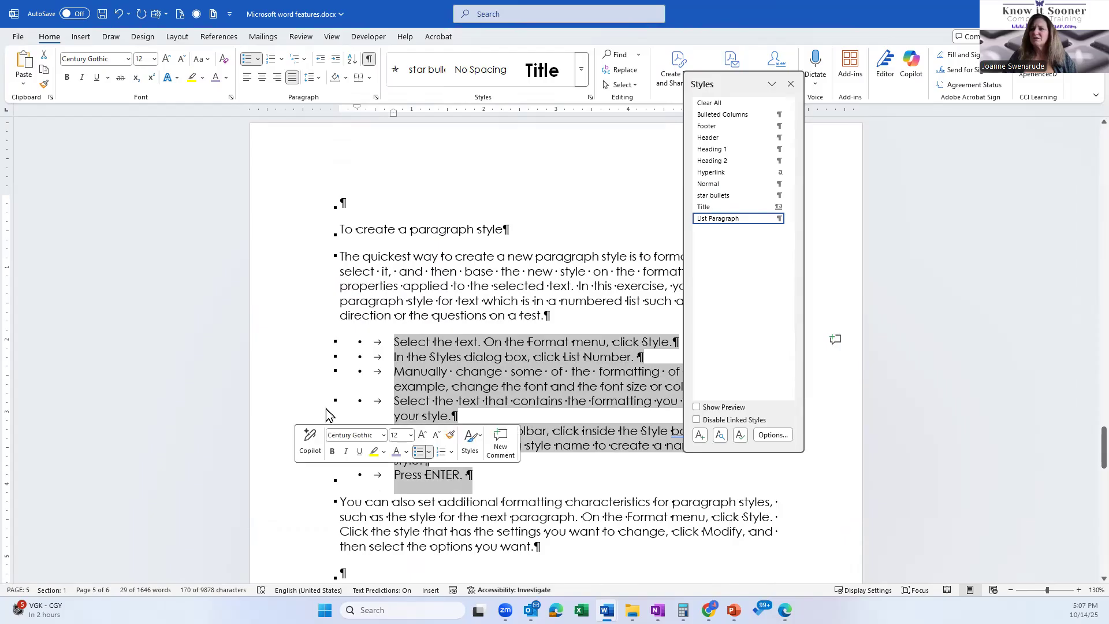
click(428, 70)
Apply the star bullets style to all bulleted items under the Putting it together heading
scroll(305, 316, down, 11)
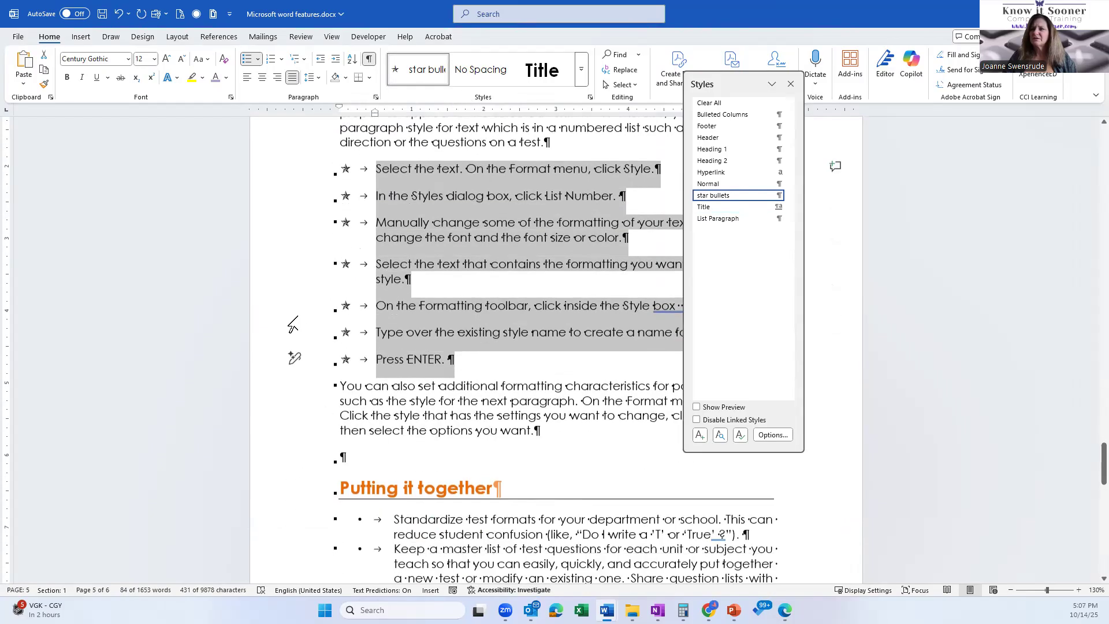
scroll(302, 254, down, 2)
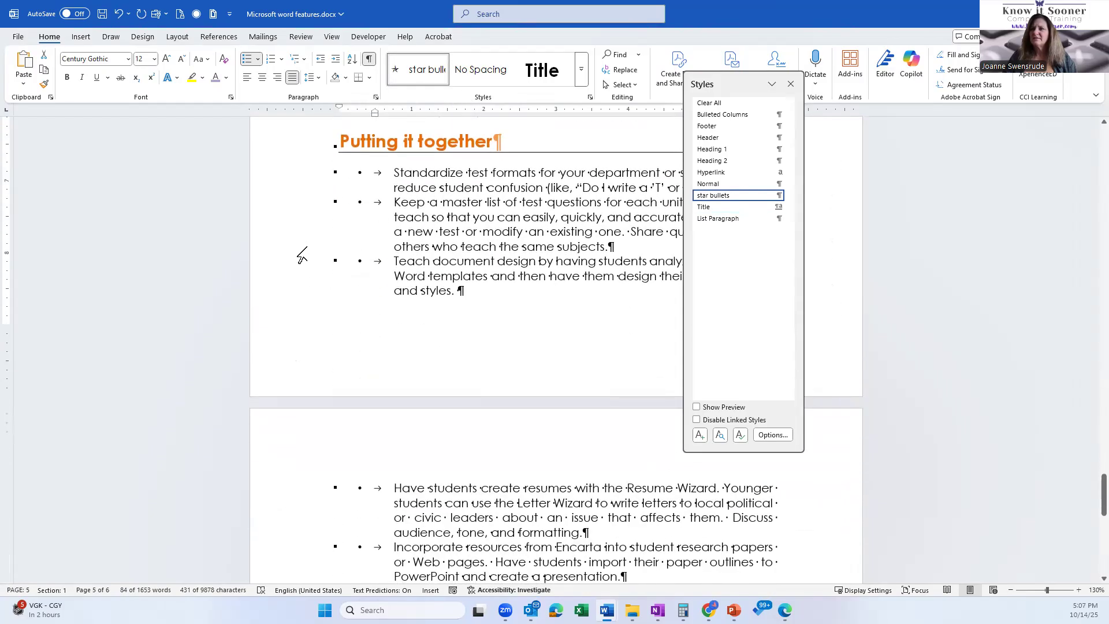
drag(296, 173, 448, 414)
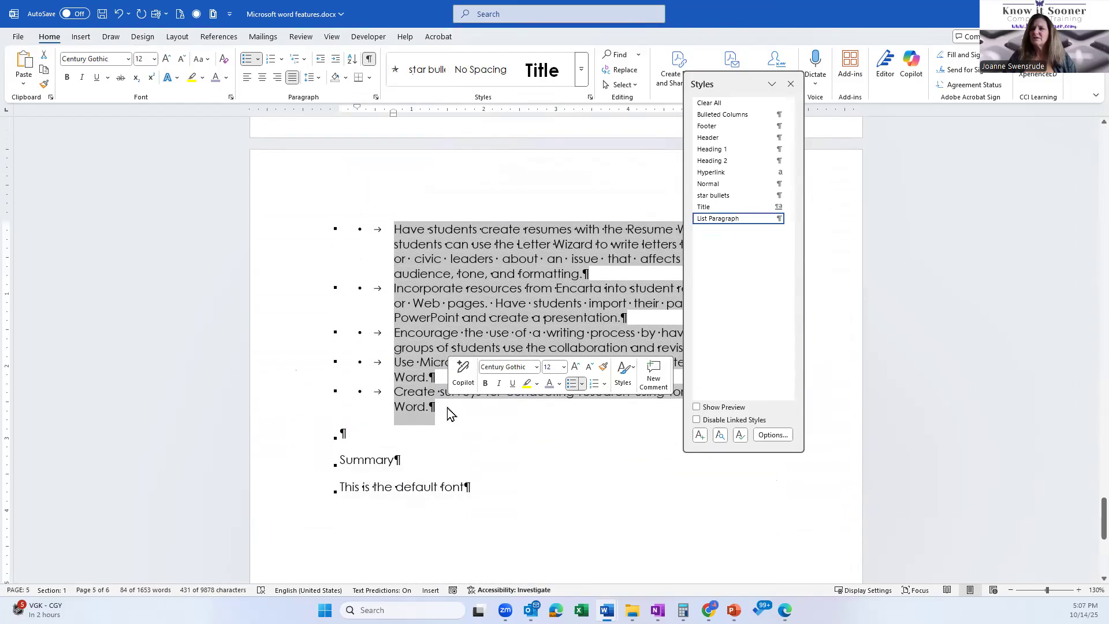
click(419, 69)
Apply the star bullets style to the bulleted list of document-saving instructions, from "On the File menu, click New" to "Click Save."
scroll(495, 388, up, 15)
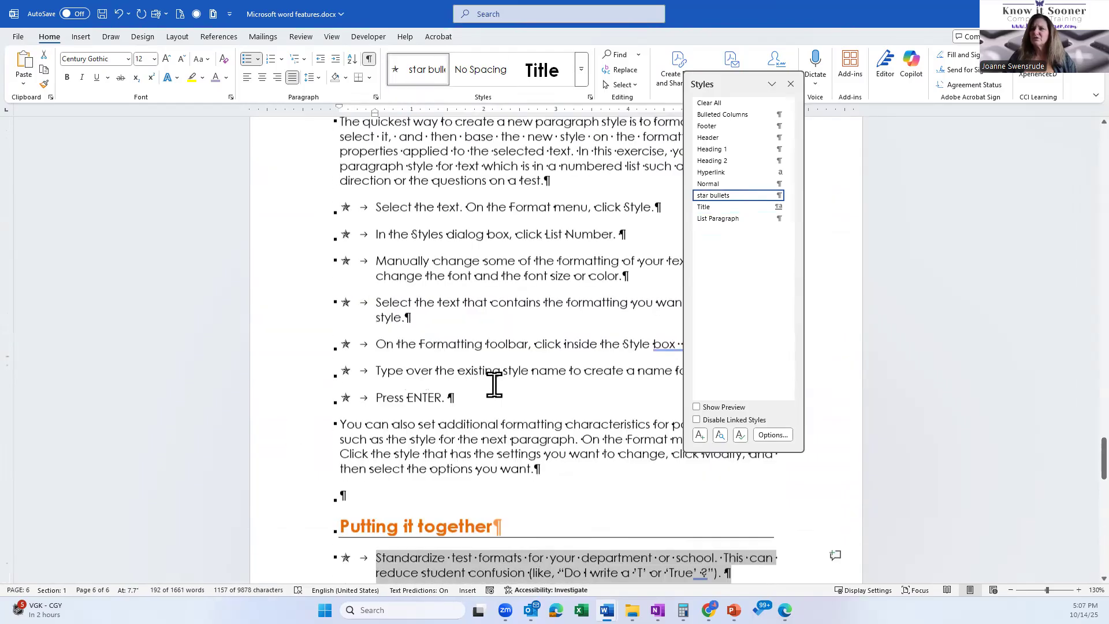
scroll(495, 384, up, 20)
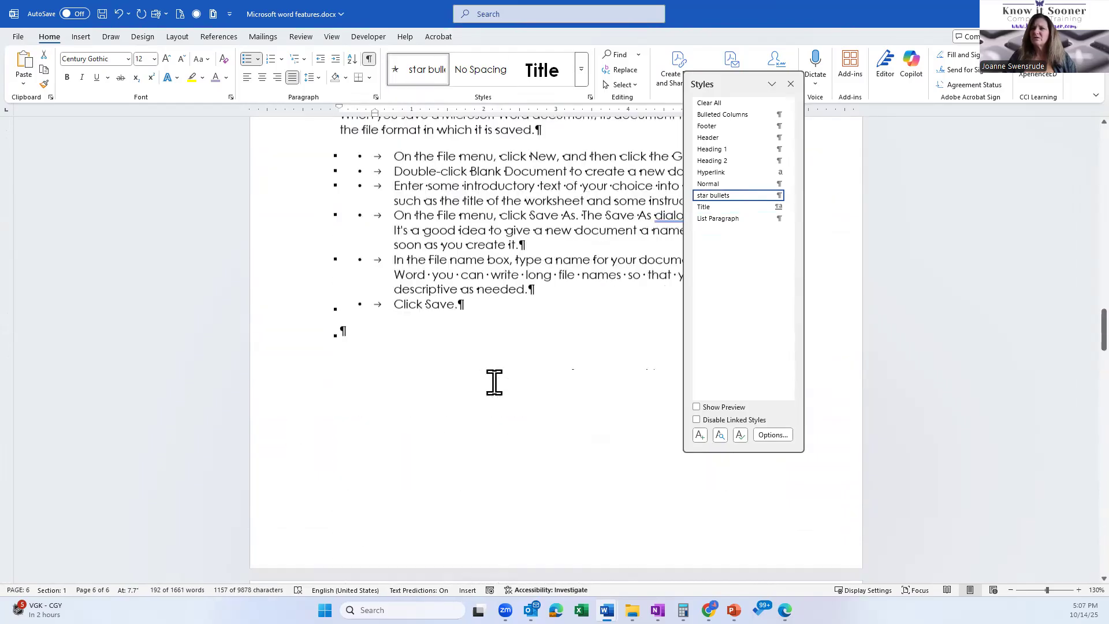
drag(296, 303, 293, 457)
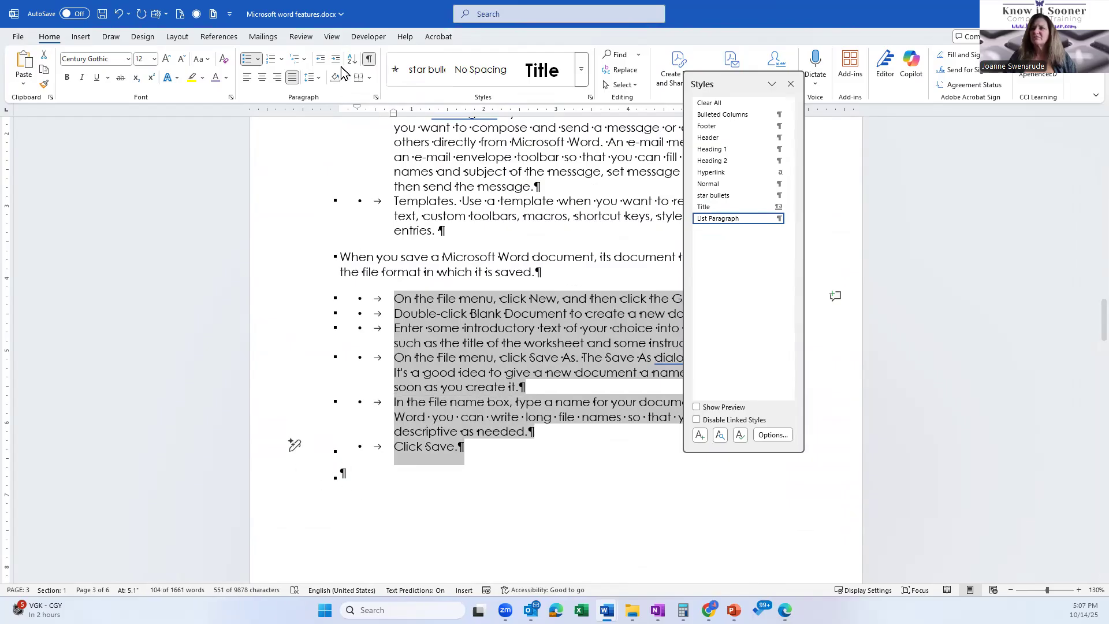
click(413, 77)
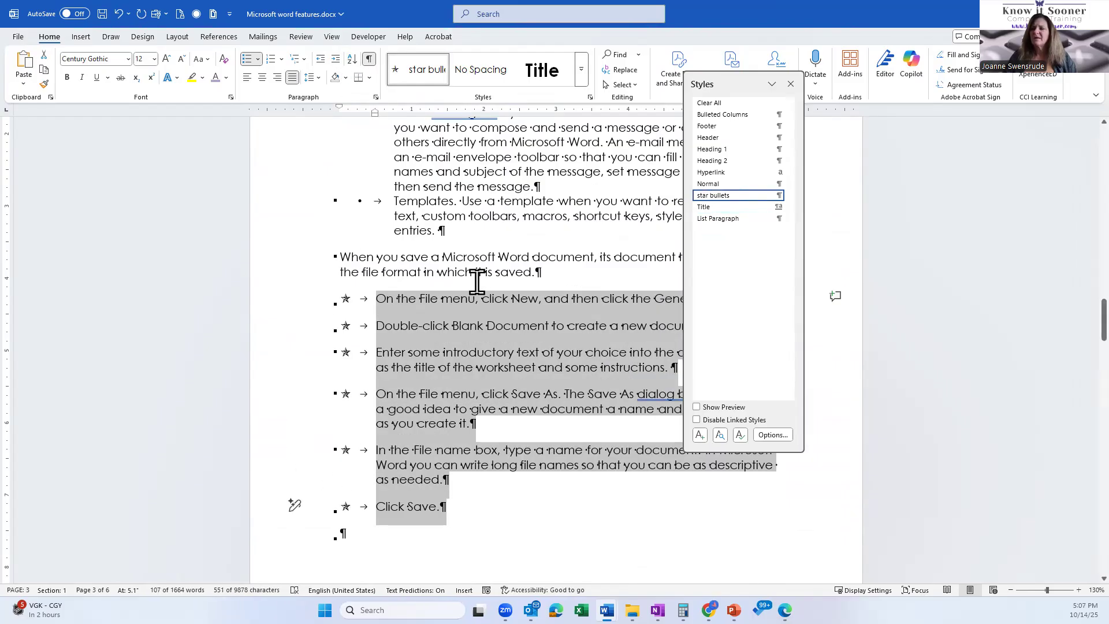
Review the star-bulleted lists from the Using styles section through to the Summary line
scroll(477, 285, down, 2)
scroll(477, 286, down, 3)
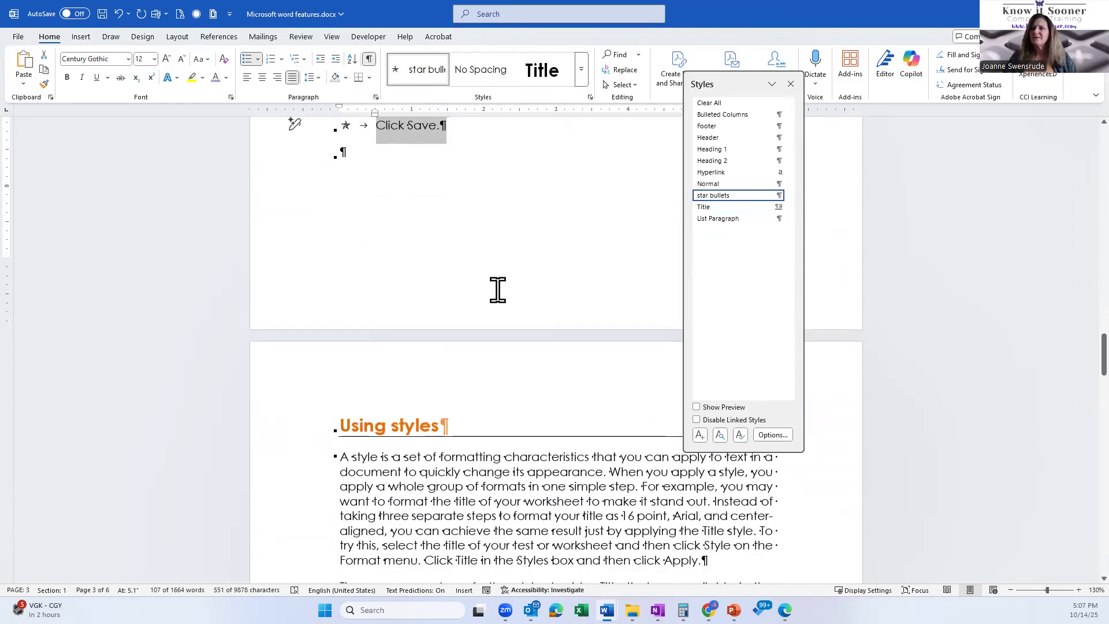
scroll(497, 294, down, 8)
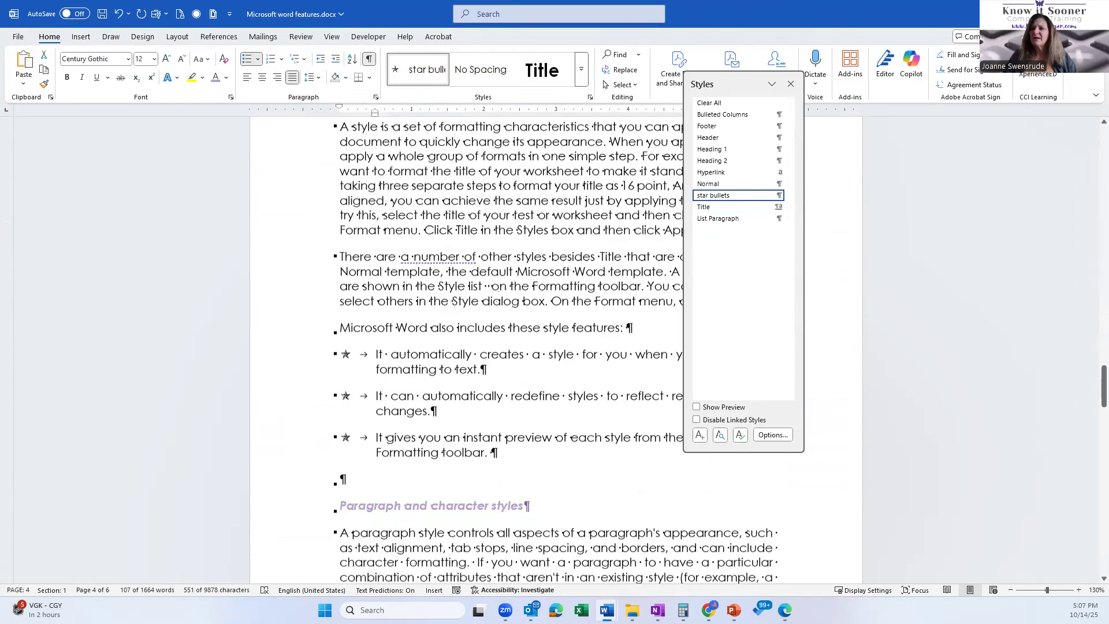
scroll(497, 299, down, 12)
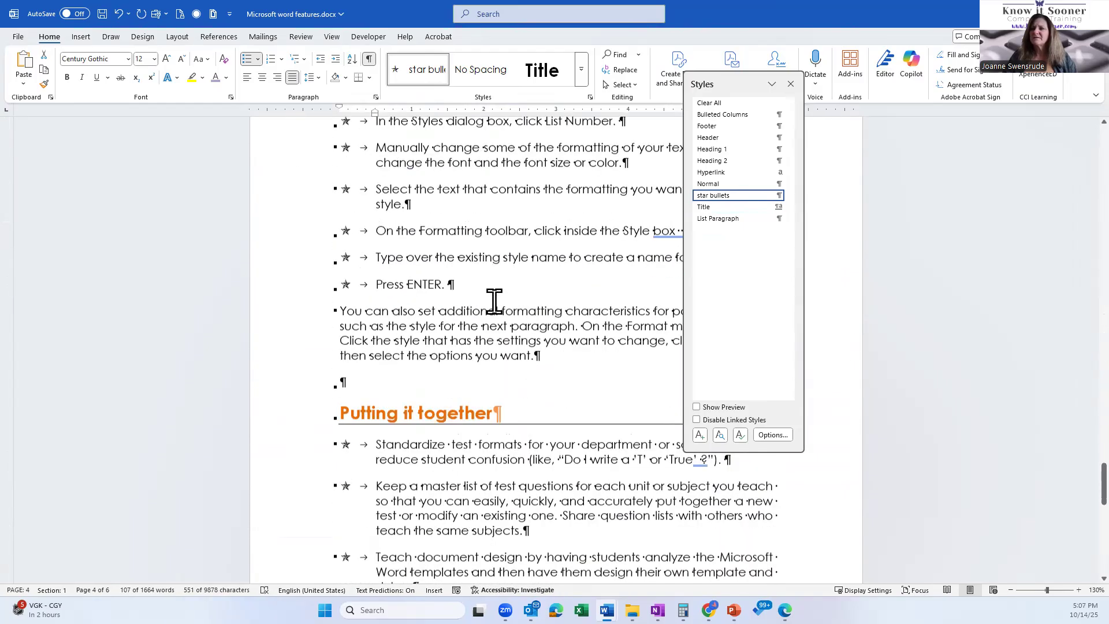
scroll(494, 301, down, 2)
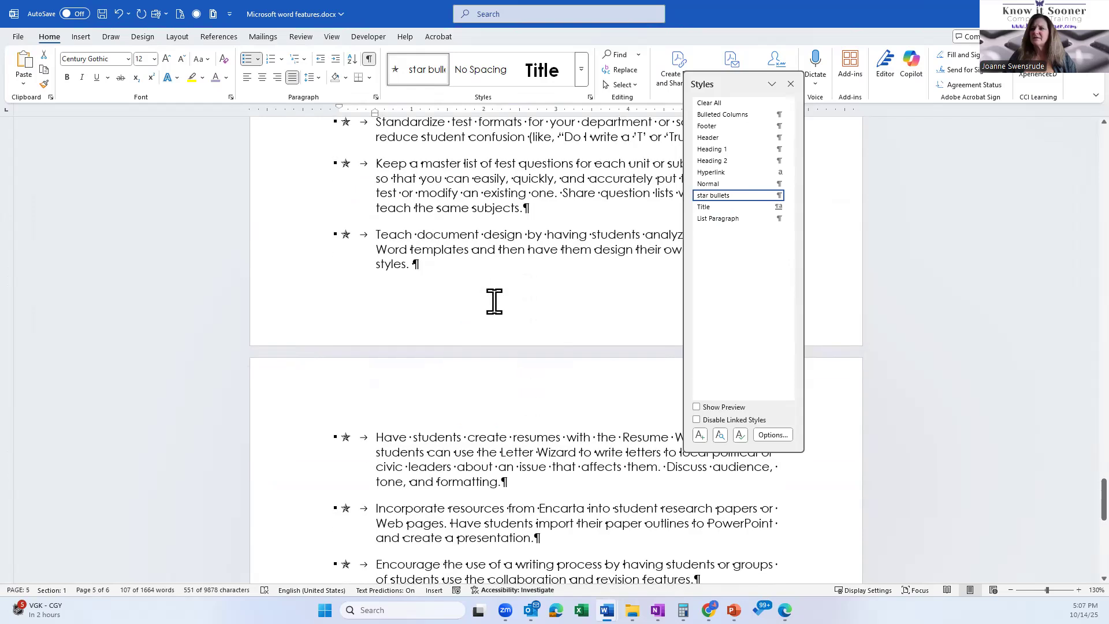
scroll(494, 301, up, 3)
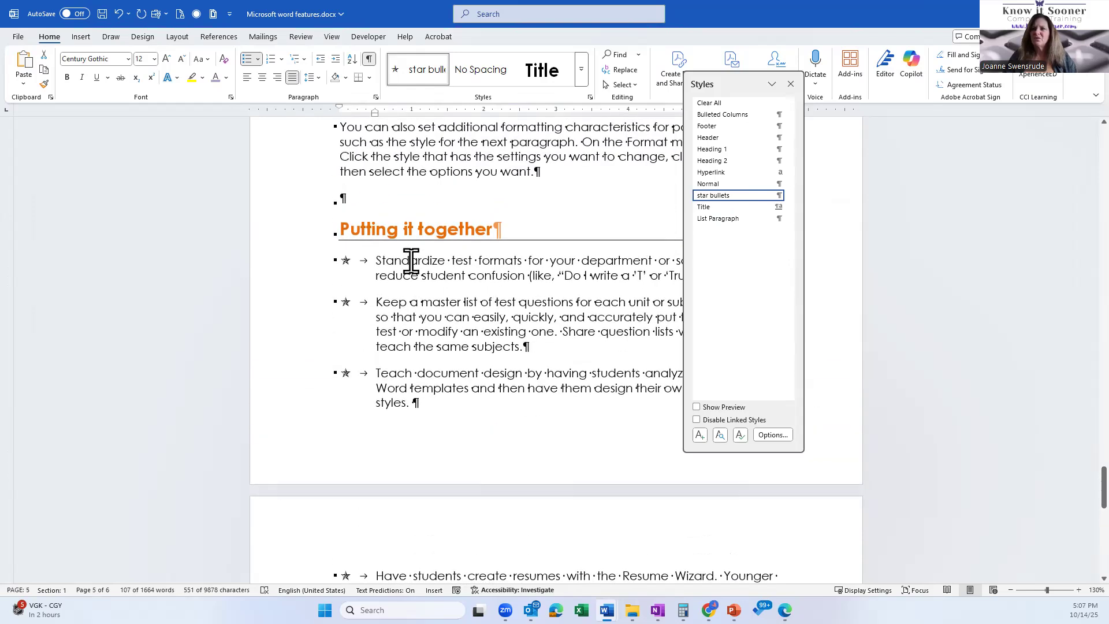
scroll(397, 485, down, 2)
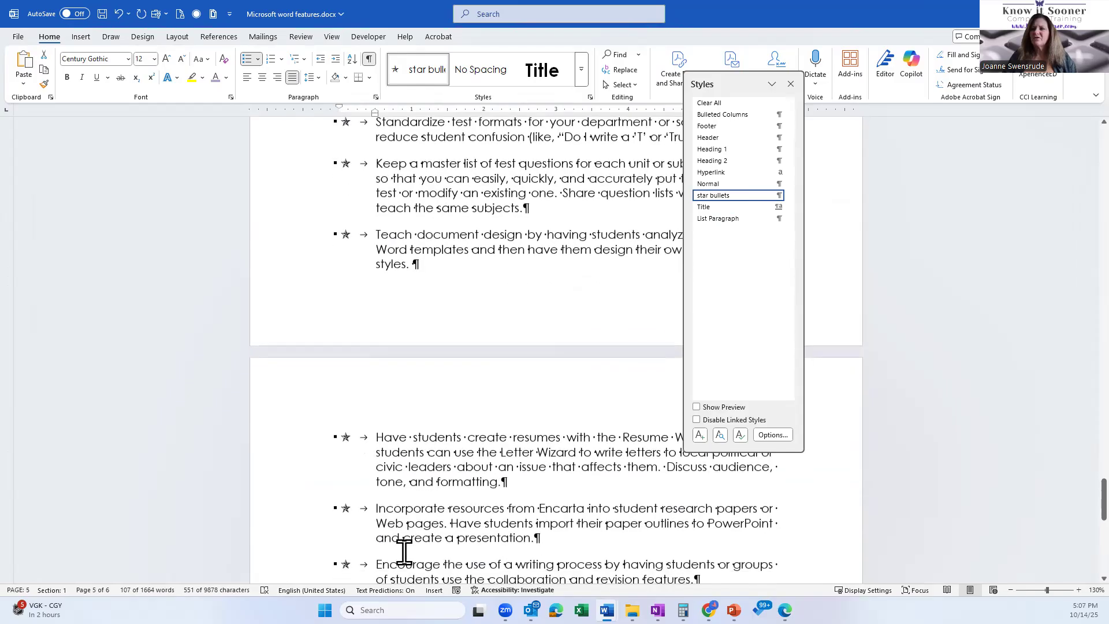
scroll(389, 470, down, 3)
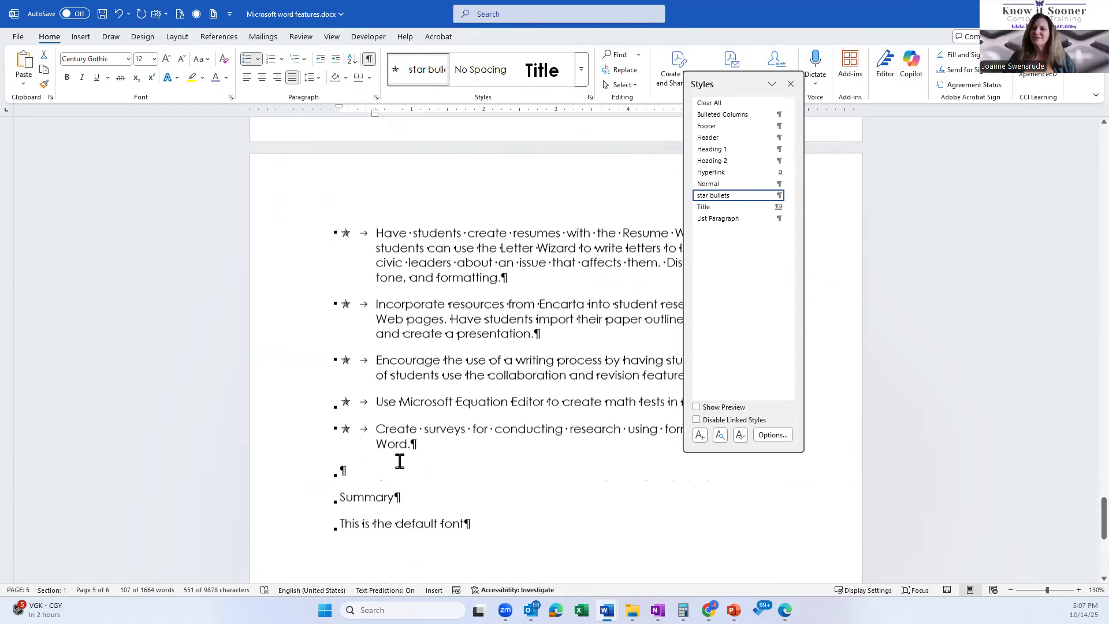
Examine how the Putting it together heading and its bulleted list fall across the page break
scroll(406, 426, up, 3)
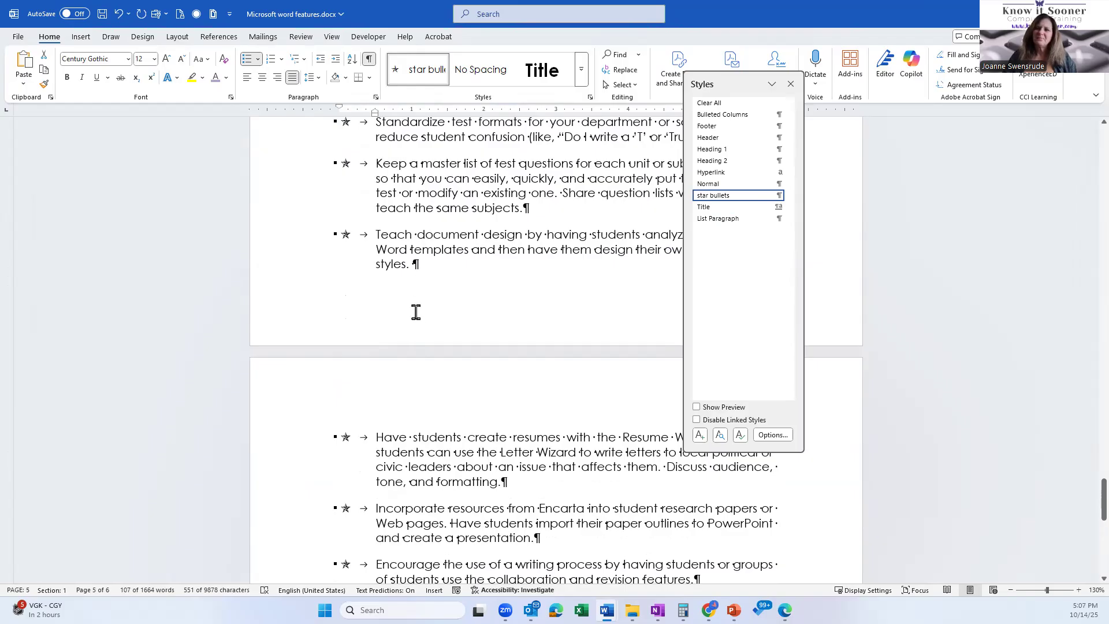
scroll(416, 312, up, 2)
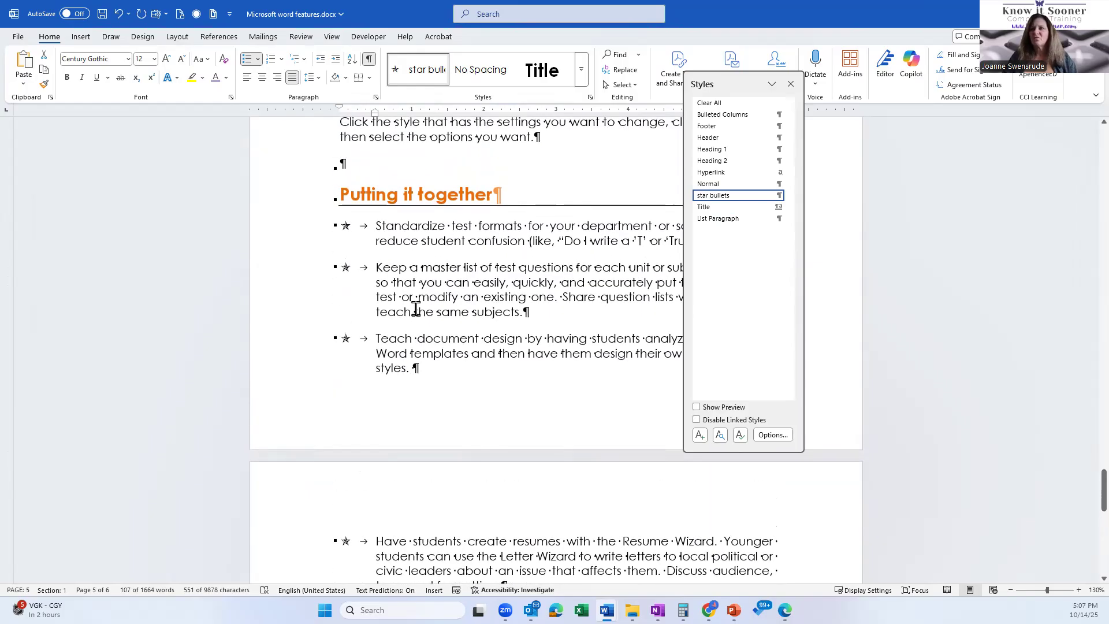
scroll(415, 312, down, 10)
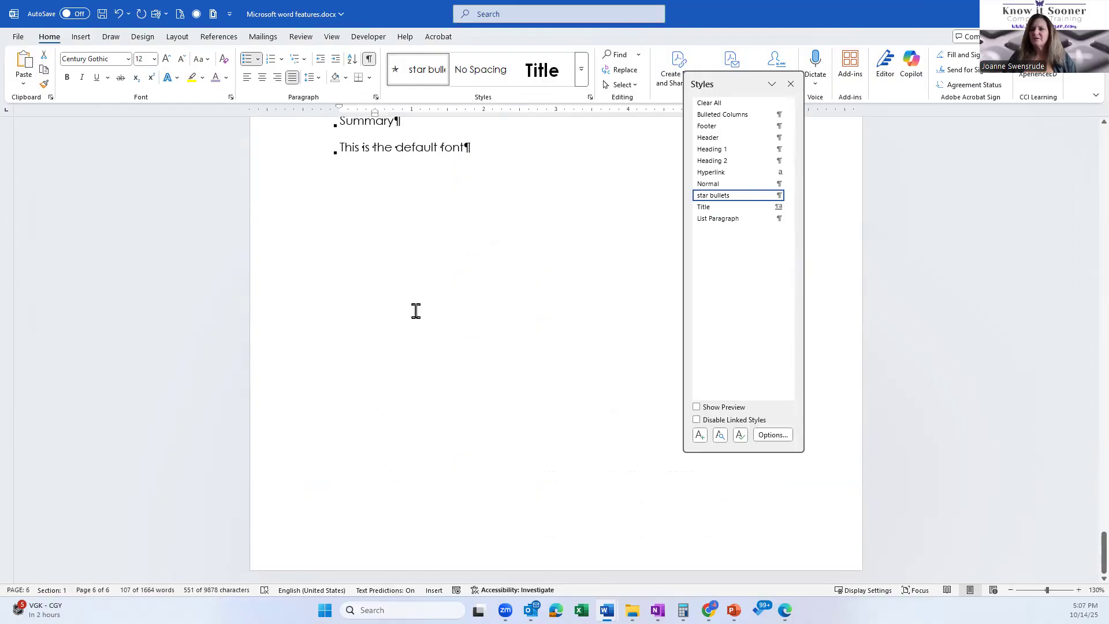
click(495, 183)
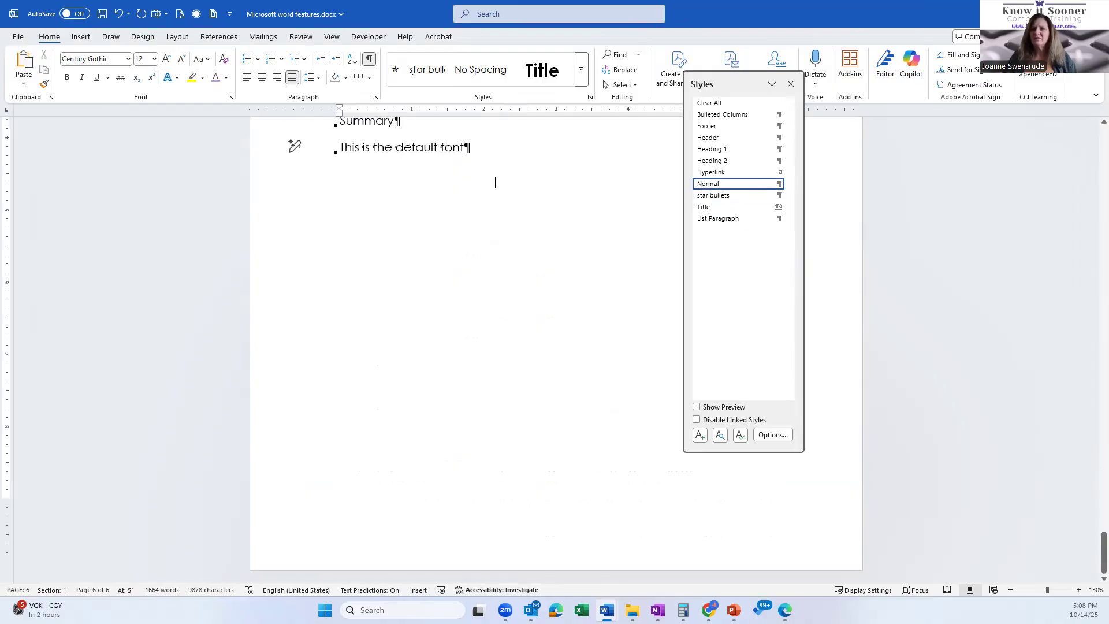
scroll(455, 257, up, 10)
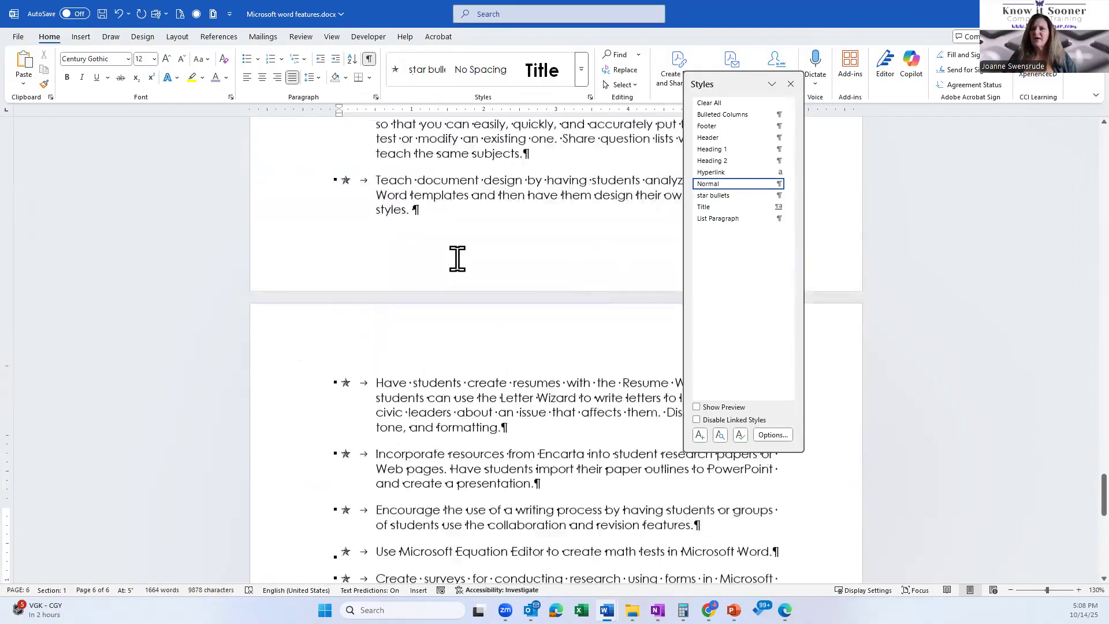
click(341, 308)
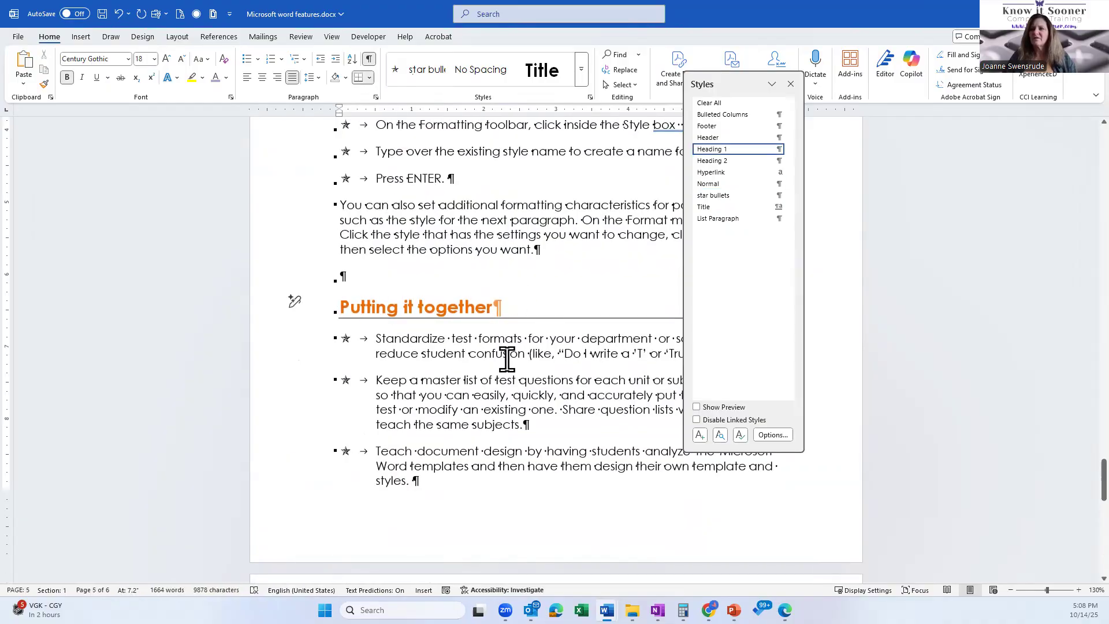
scroll(506, 356, down, 3)
scroll(505, 355, down, 4)
scroll(504, 355, up, 7)
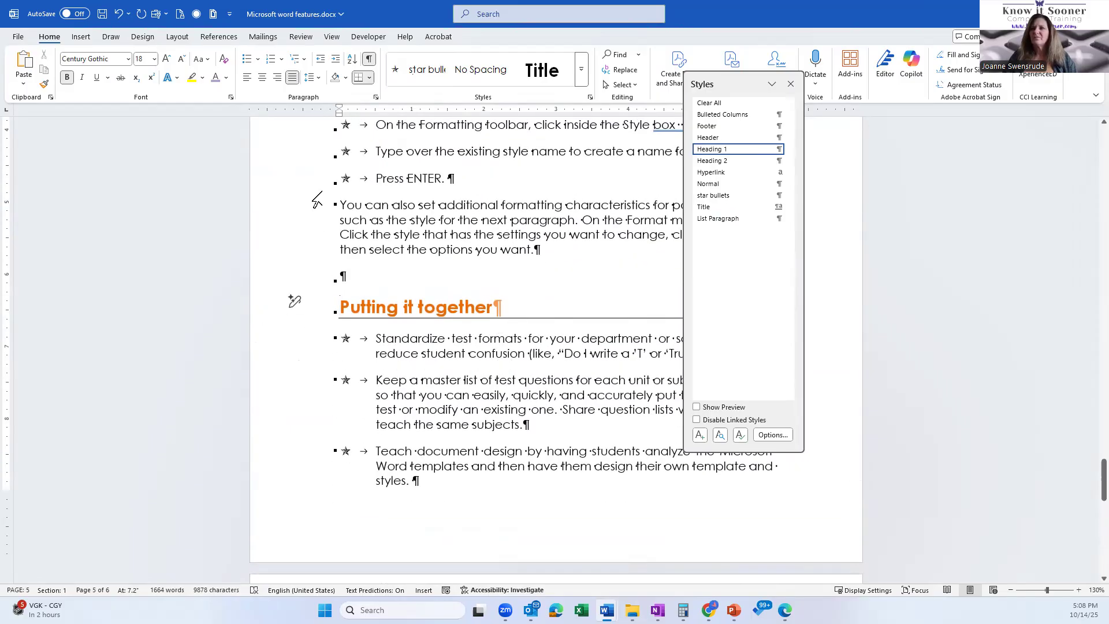
Turn on Keep with next for the "Press ENTER." item and update the star bullets style to match it
click(296, 187)
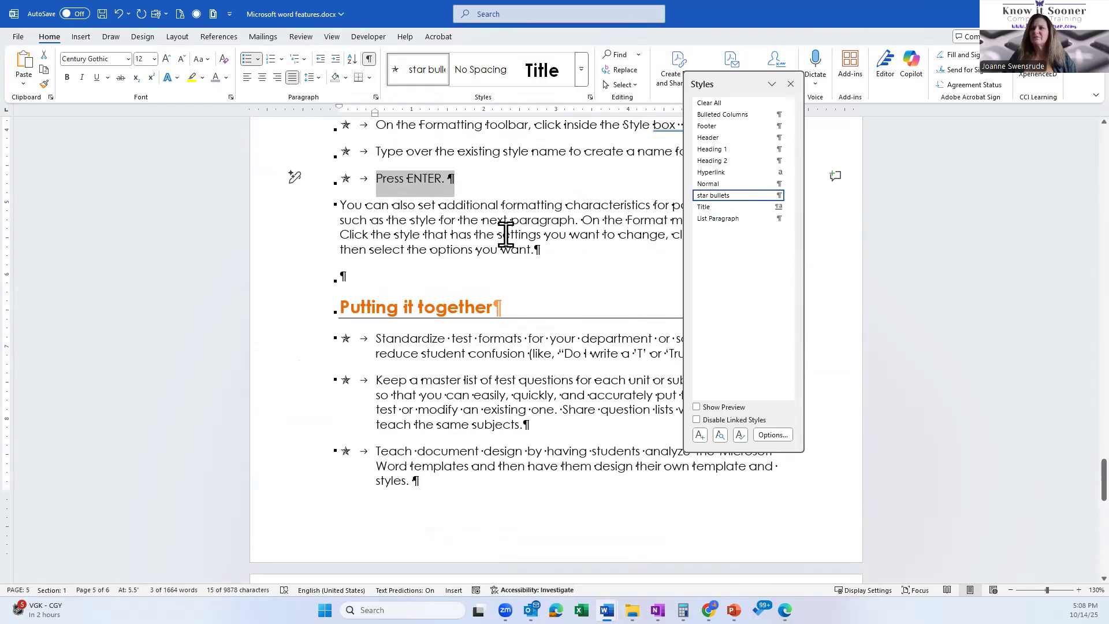
click(589, 97)
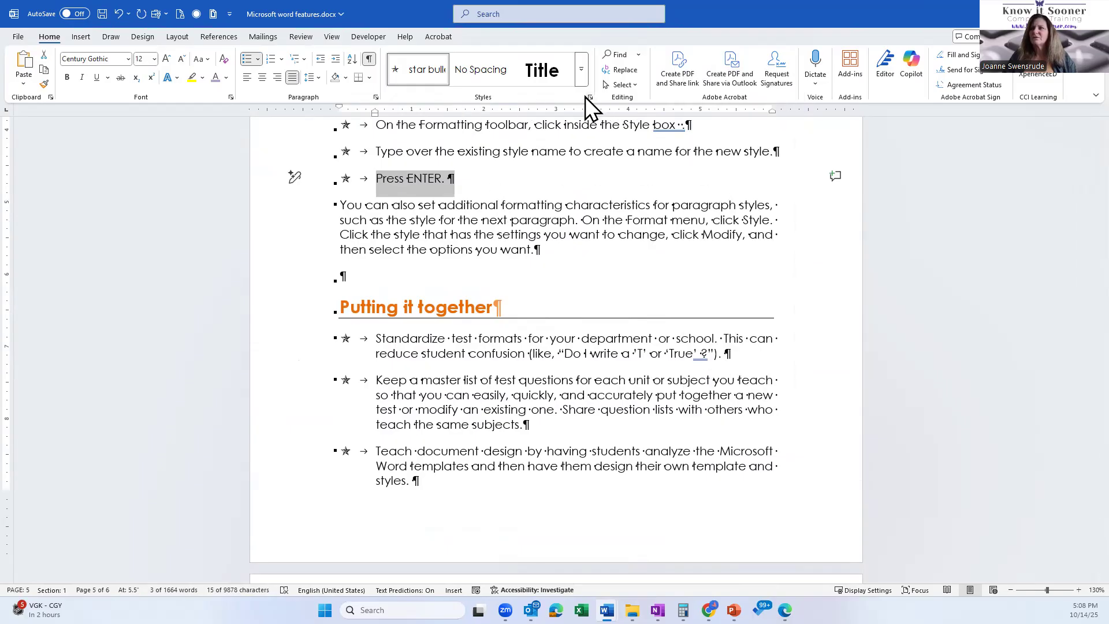
click(376, 97)
click(577, 130)
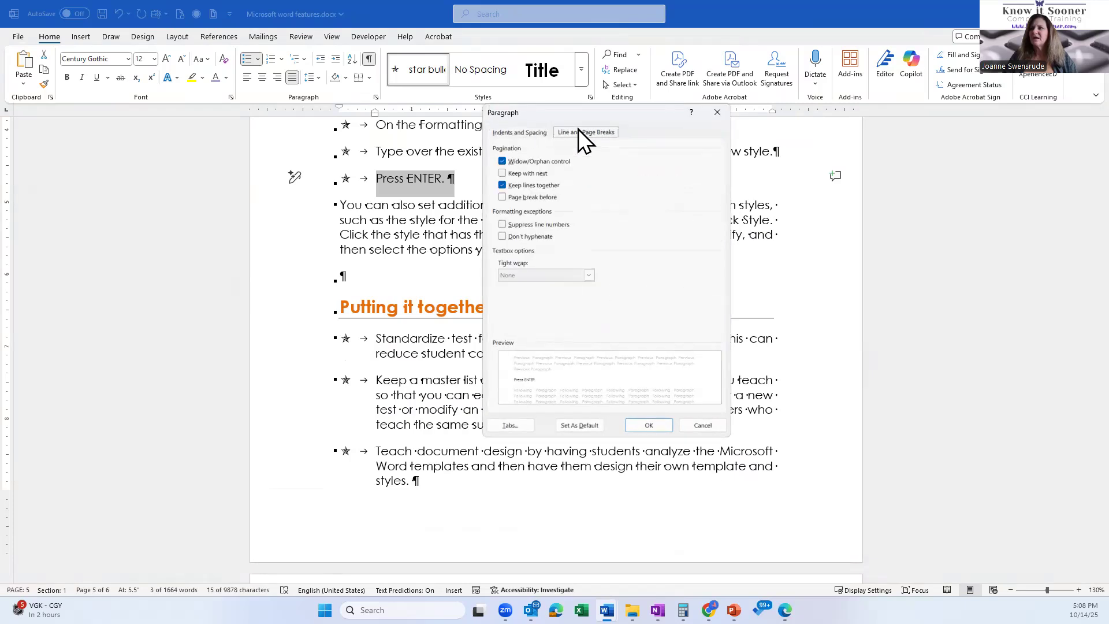
click(536, 172)
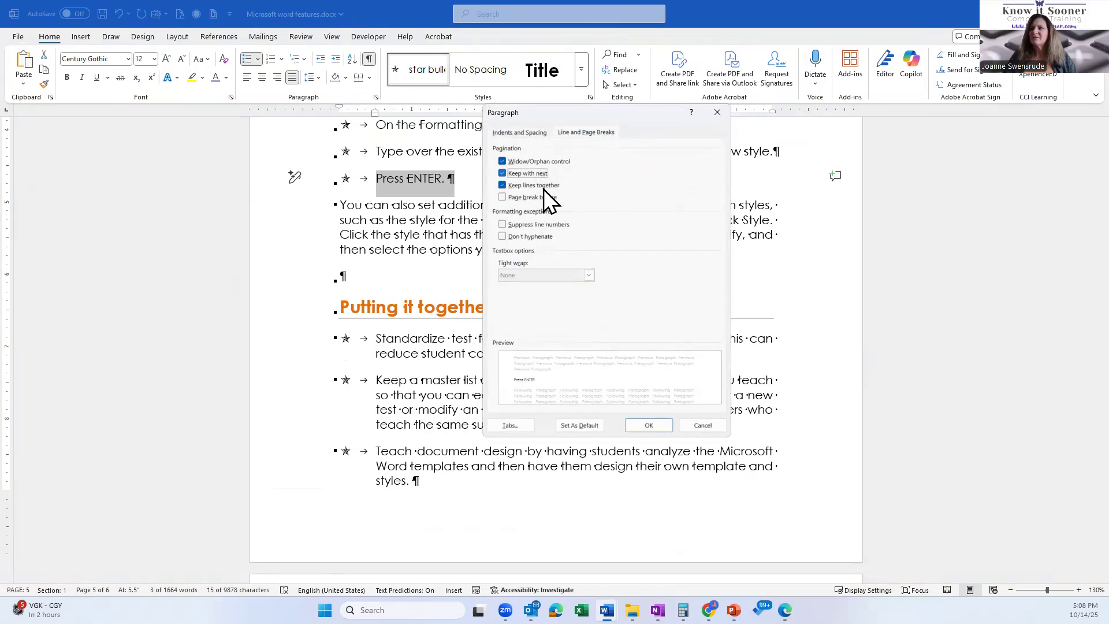
click(648, 425)
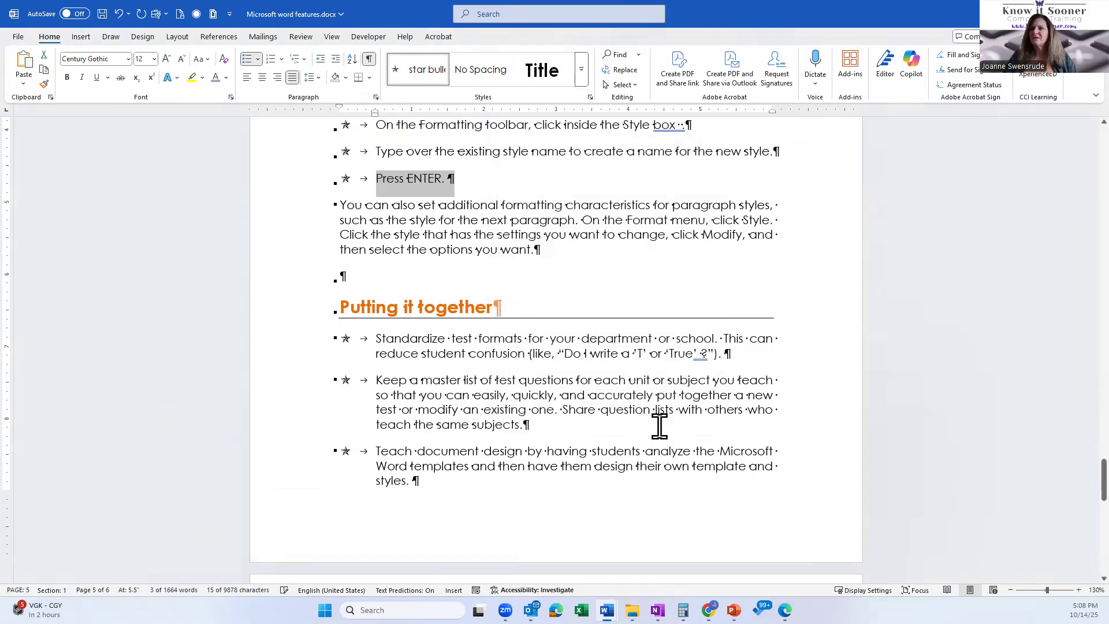
right_click(422, 73)
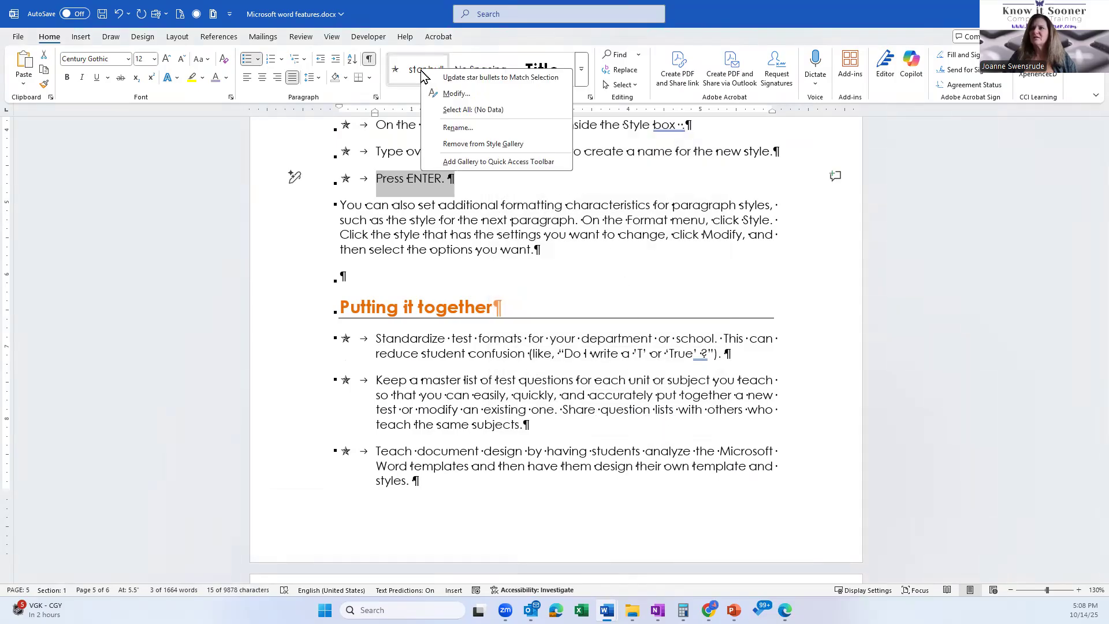
click(442, 78)
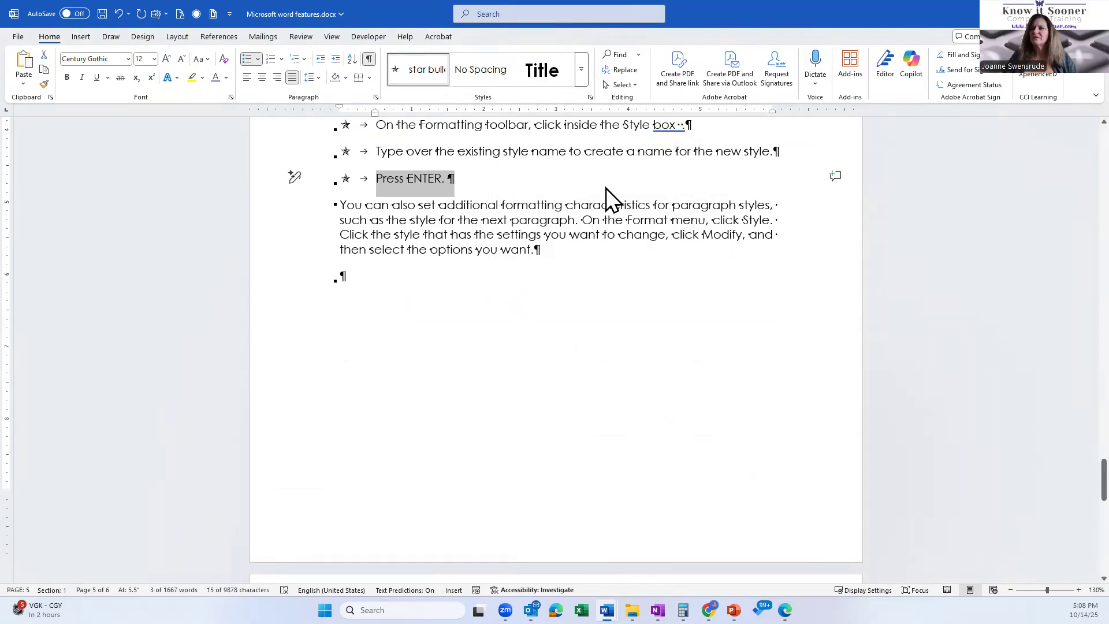
Check the page placement of the Putting it together heading and all of its star-bulleted items
scroll(436, 289, down, 3)
scroll(437, 293, down, 10)
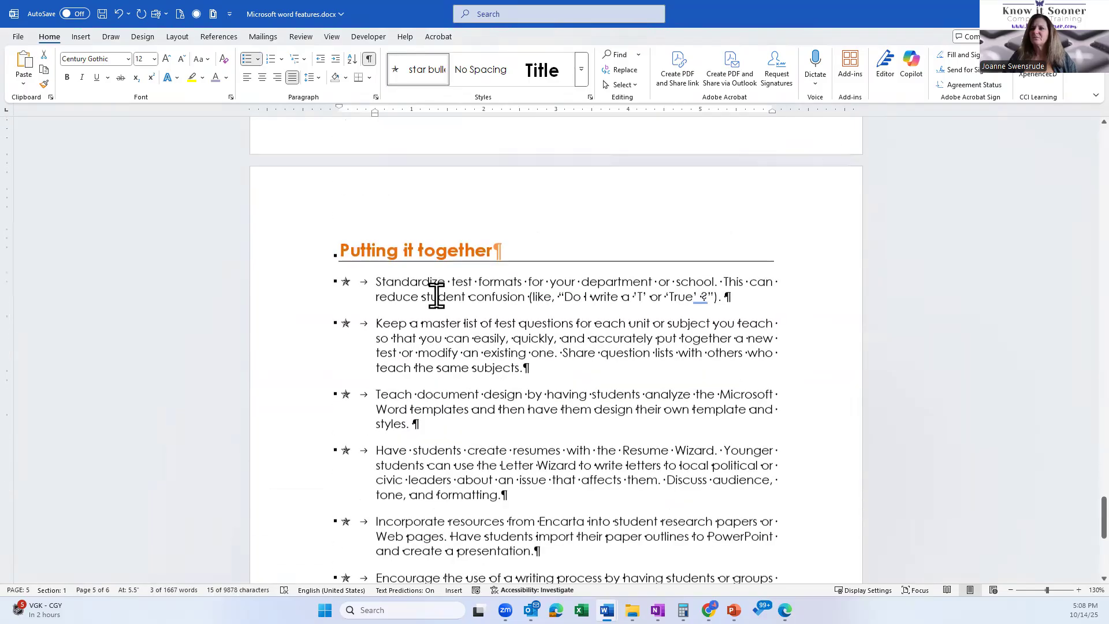
scroll(437, 298, up, 5)
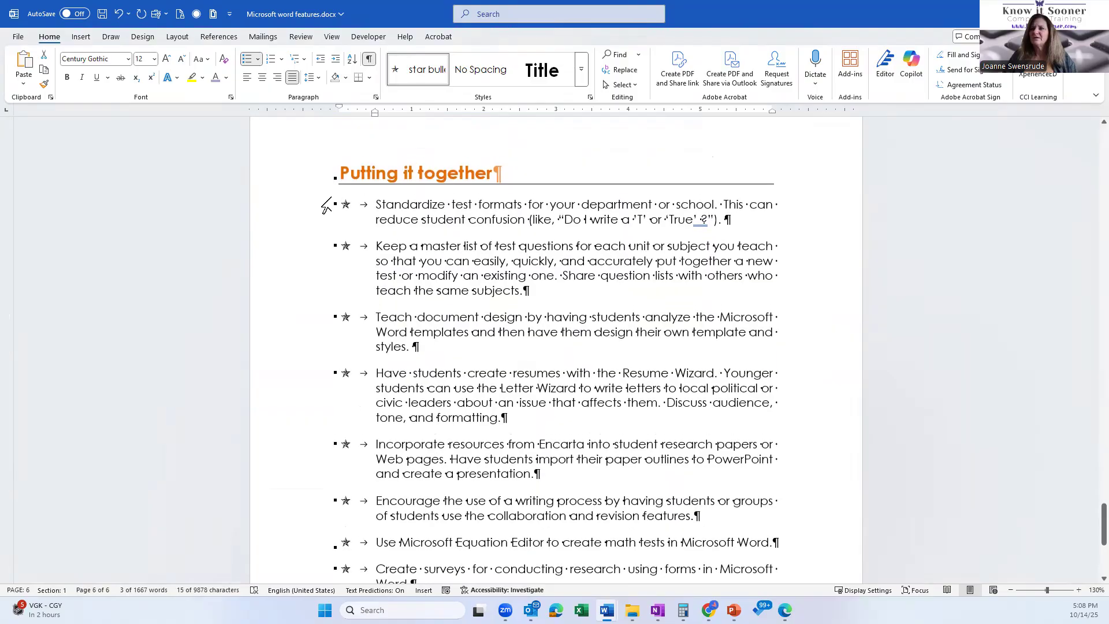
click(308, 180)
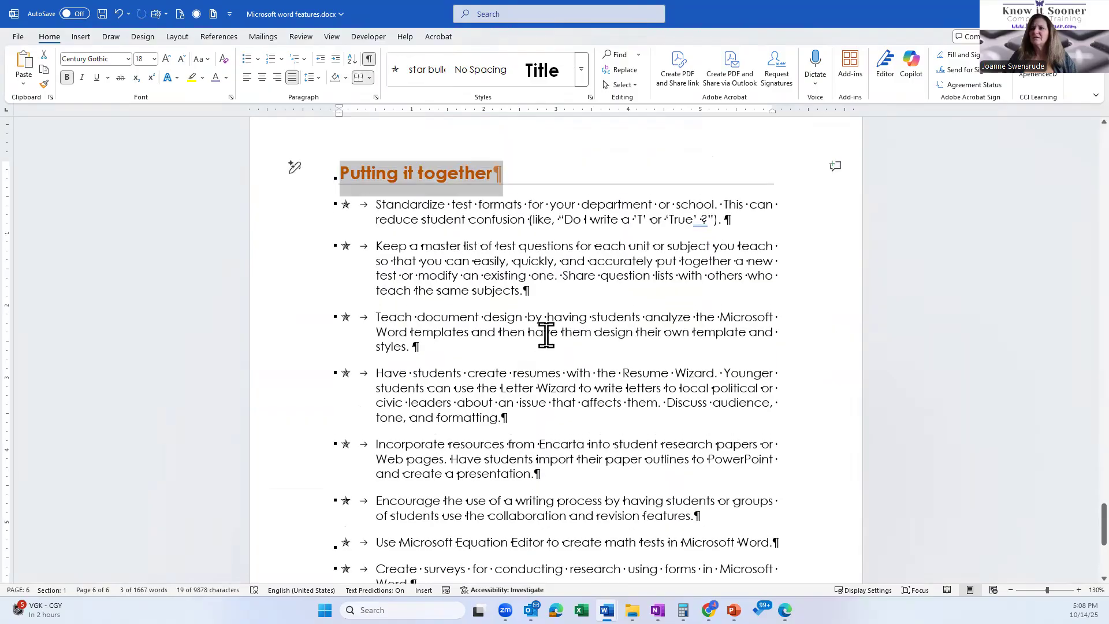
click(288, 214)
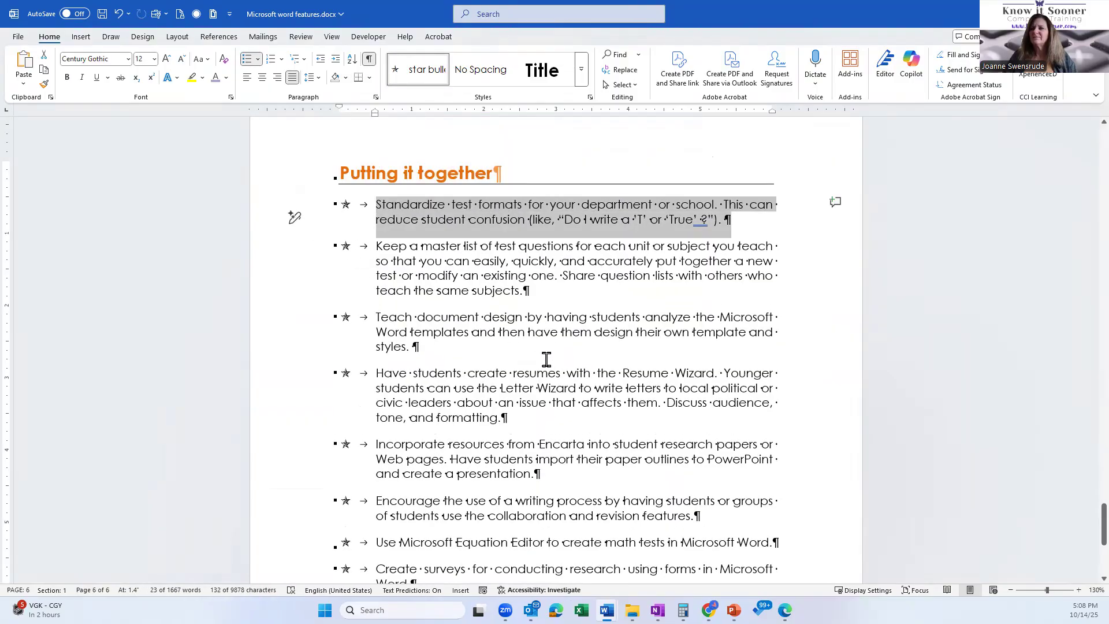
drag(271, 212, 278, 514)
scroll(660, 460, down, 3)
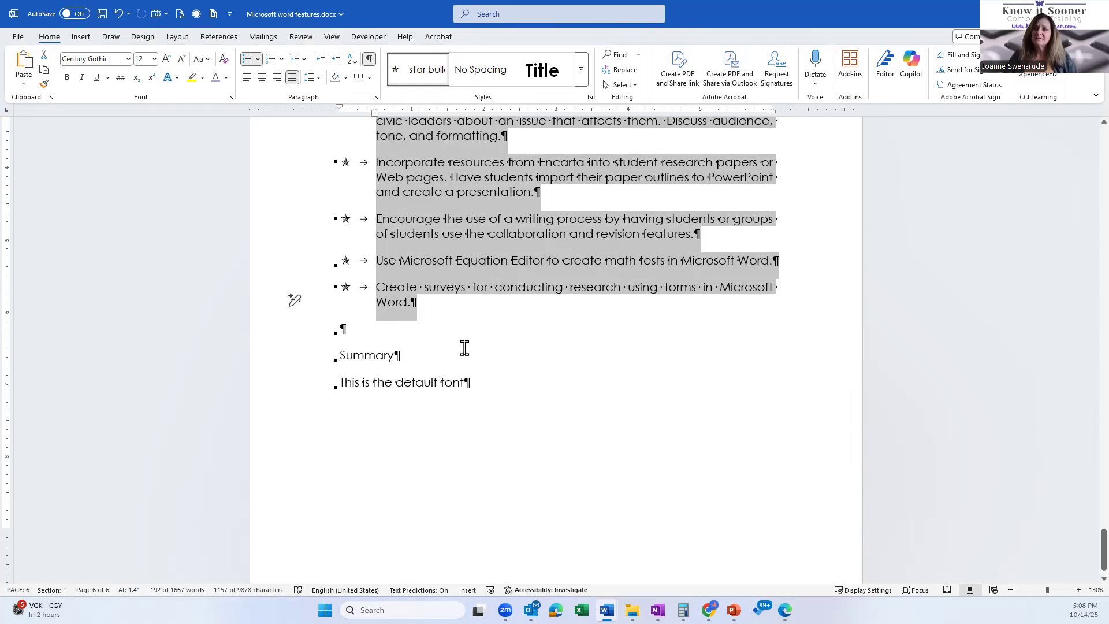
Select the "Press ENTER." item that ends the list of steps for creating a paragraph style
scroll(428, 365, up, 15)
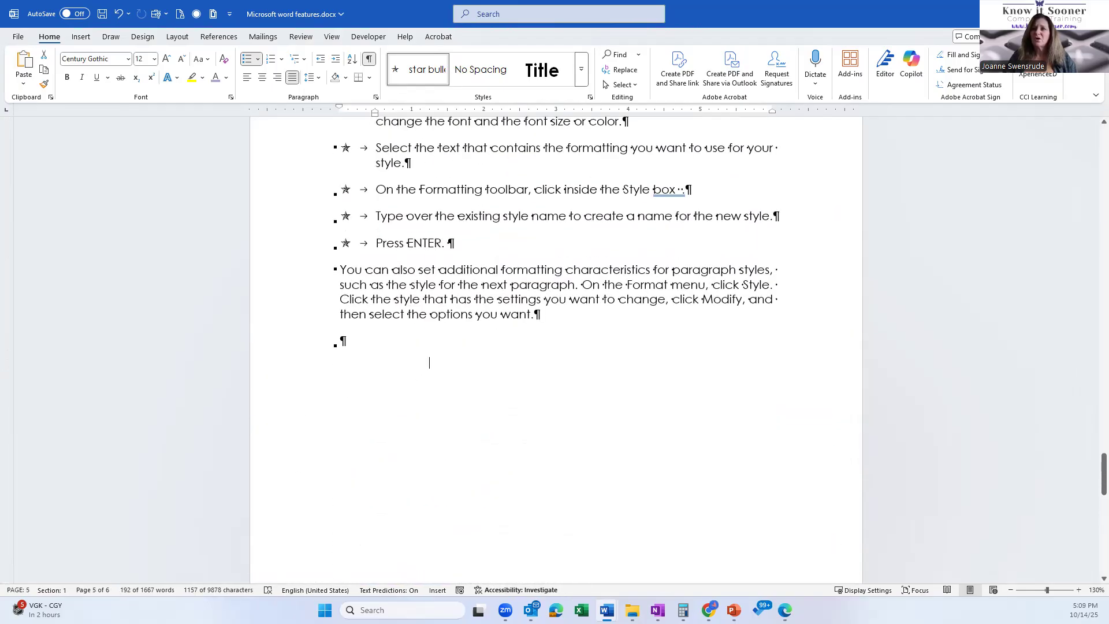
scroll(429, 363, up, 4)
scroll(428, 362, up, 1)
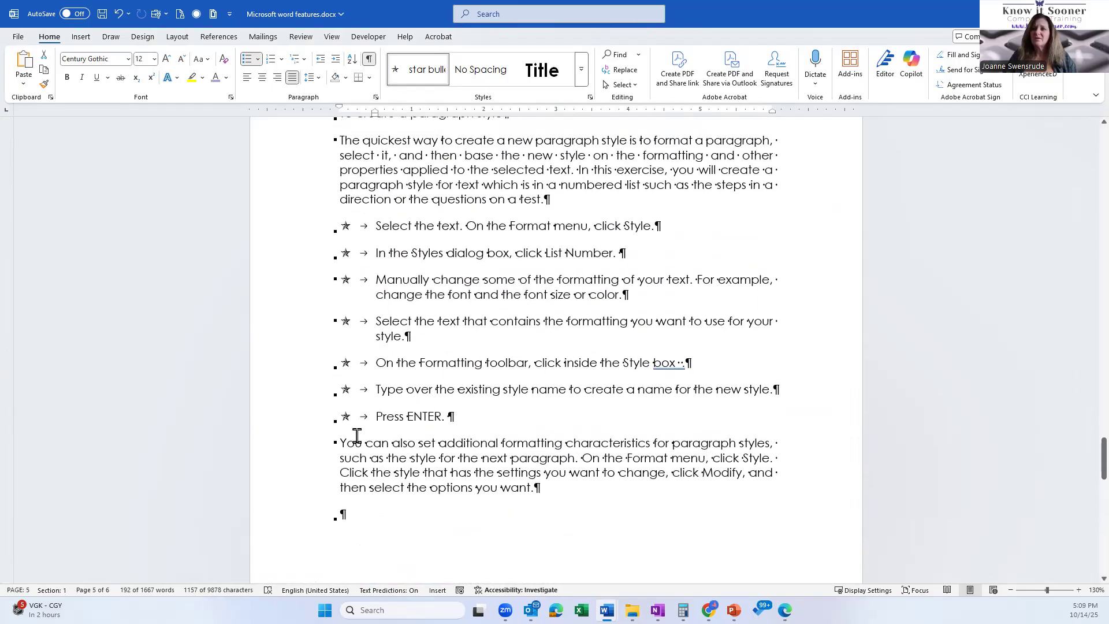
click(313, 428)
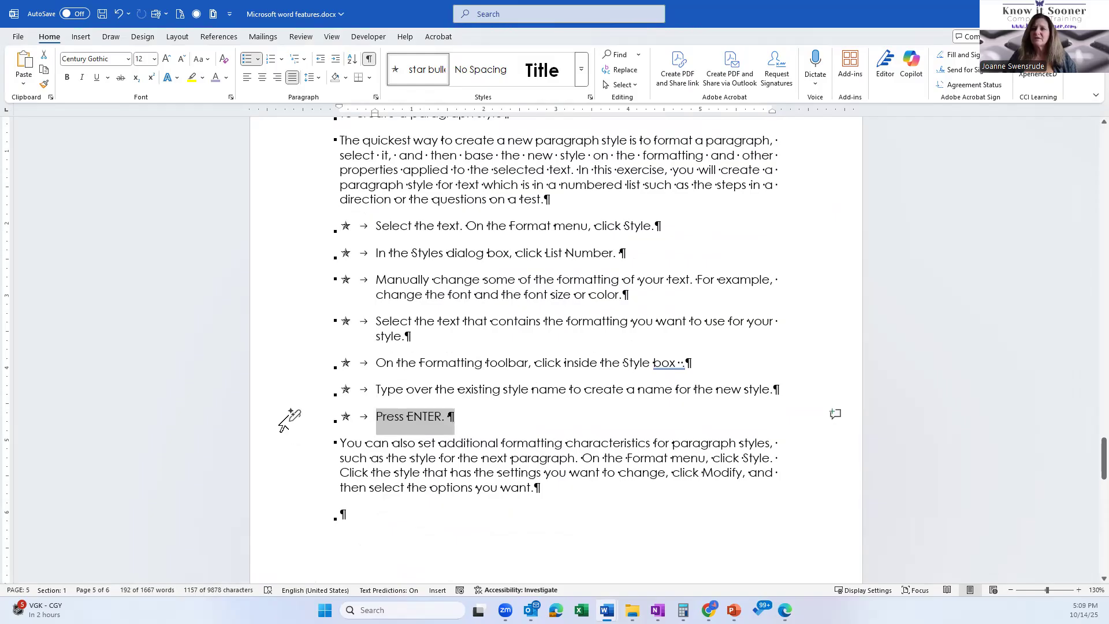
click(288, 416)
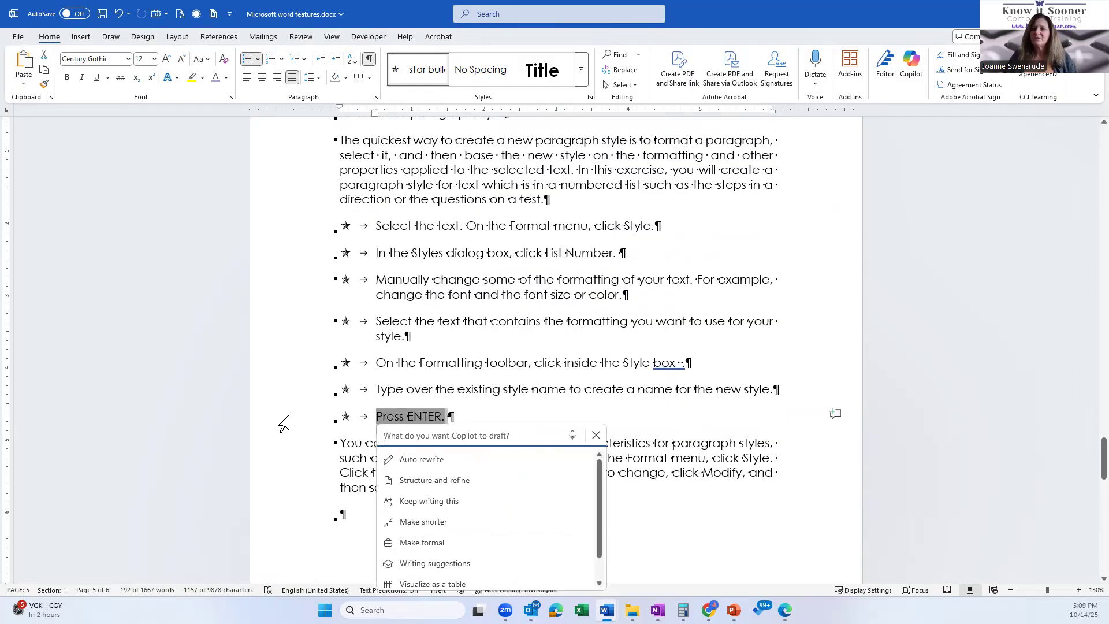
Review the star-bulleted lists and blank paragraphs under the paragraph style instructions and the Using styles heading
click(592, 435)
drag(317, 446, 324, 488)
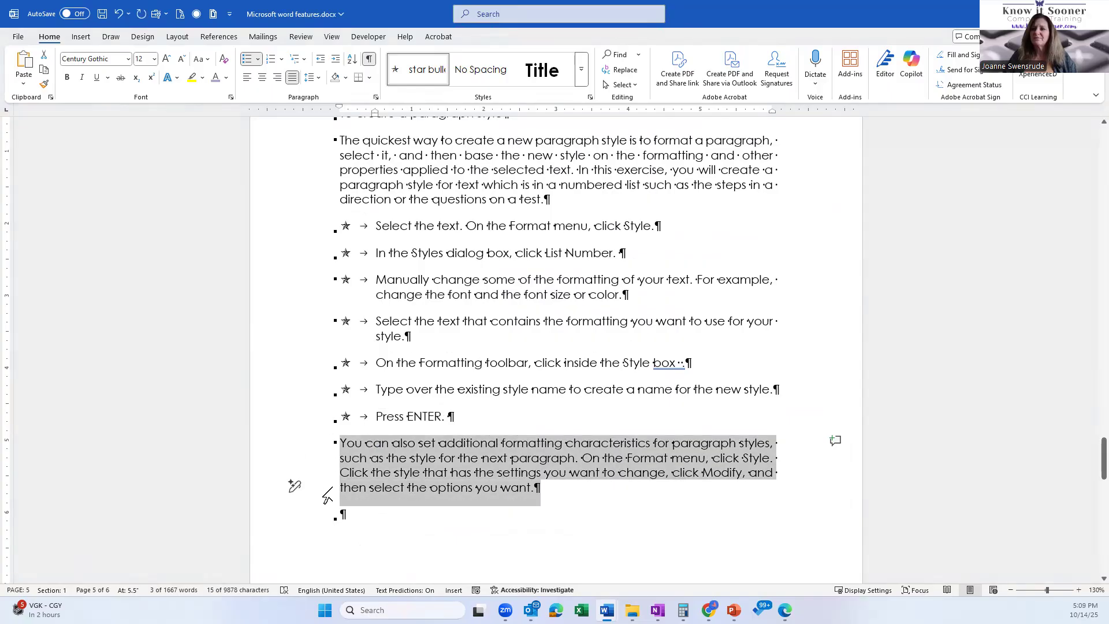
click(617, 457)
scroll(479, 452, up, 3)
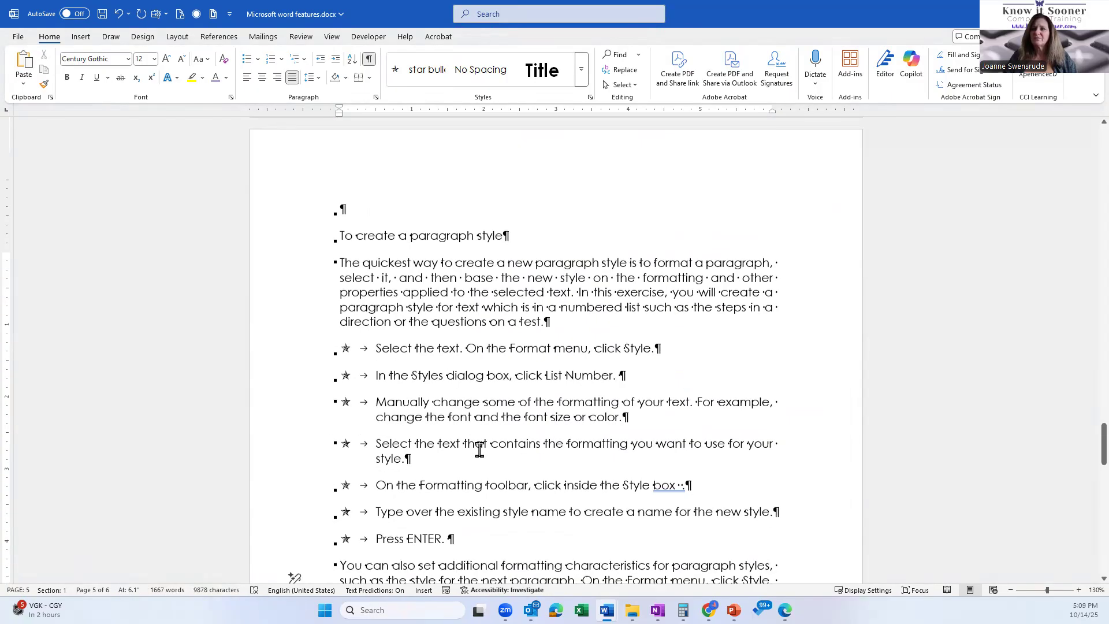
scroll(479, 448, up, 9)
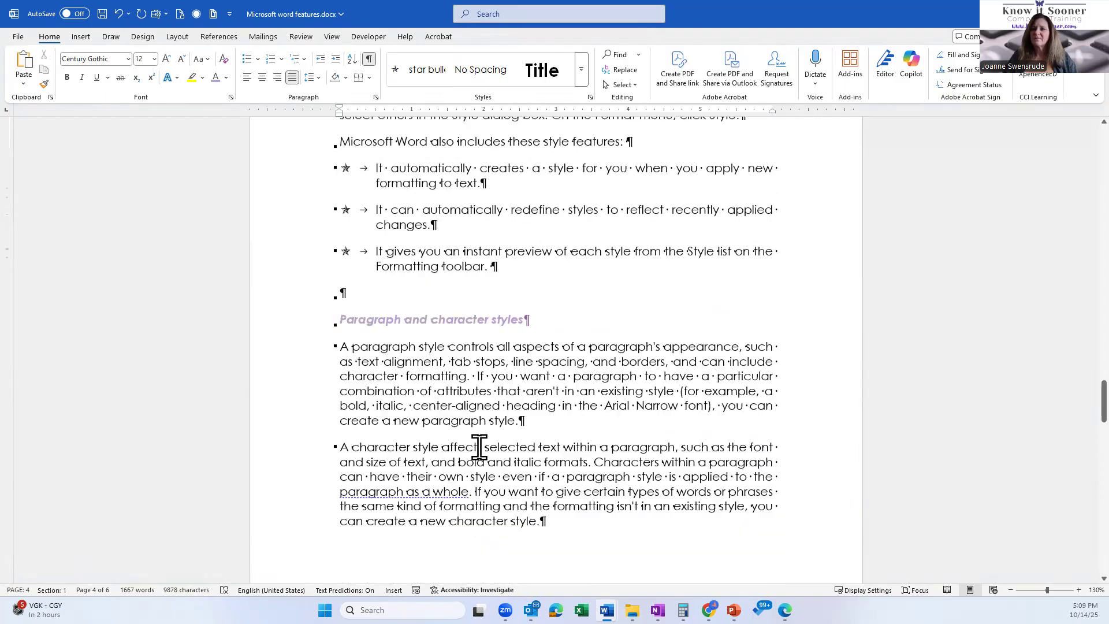
double_click(299, 293)
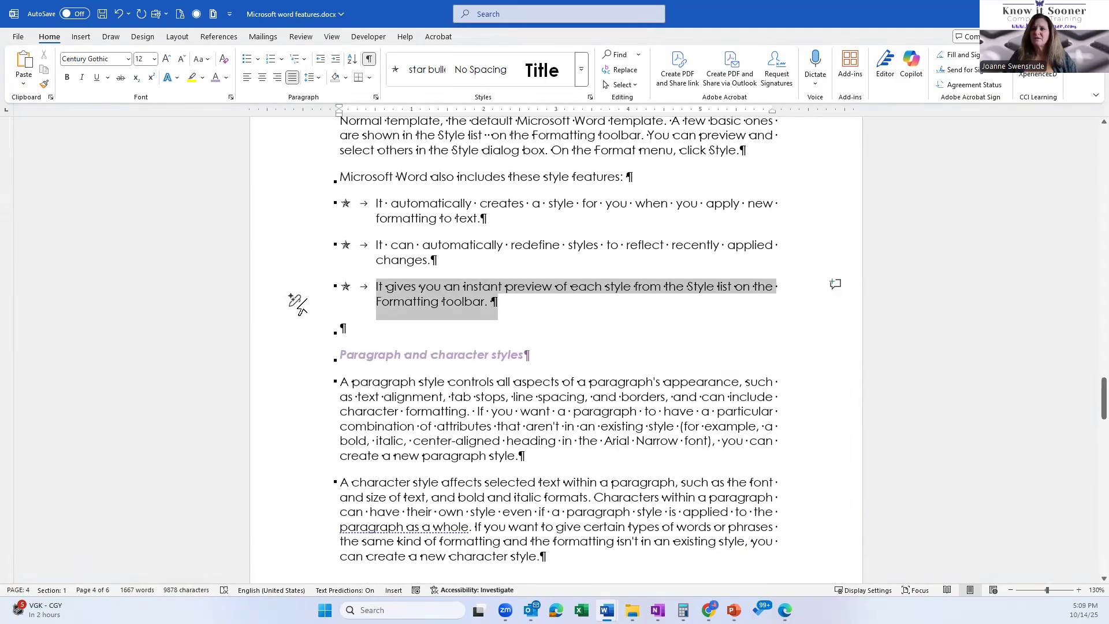
click(298, 330)
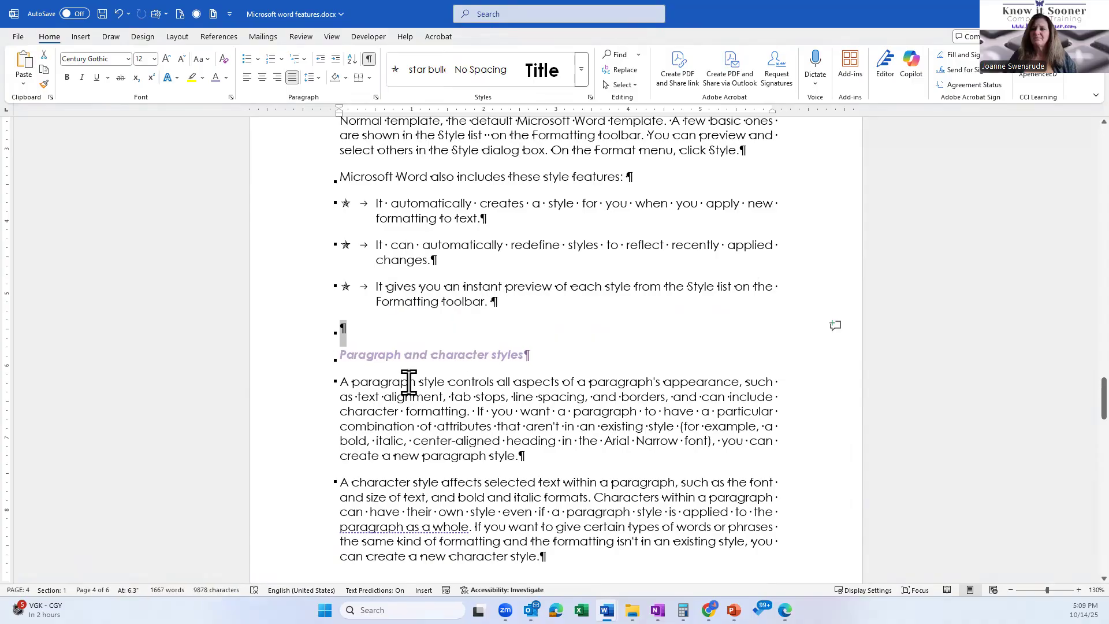
click(352, 324)
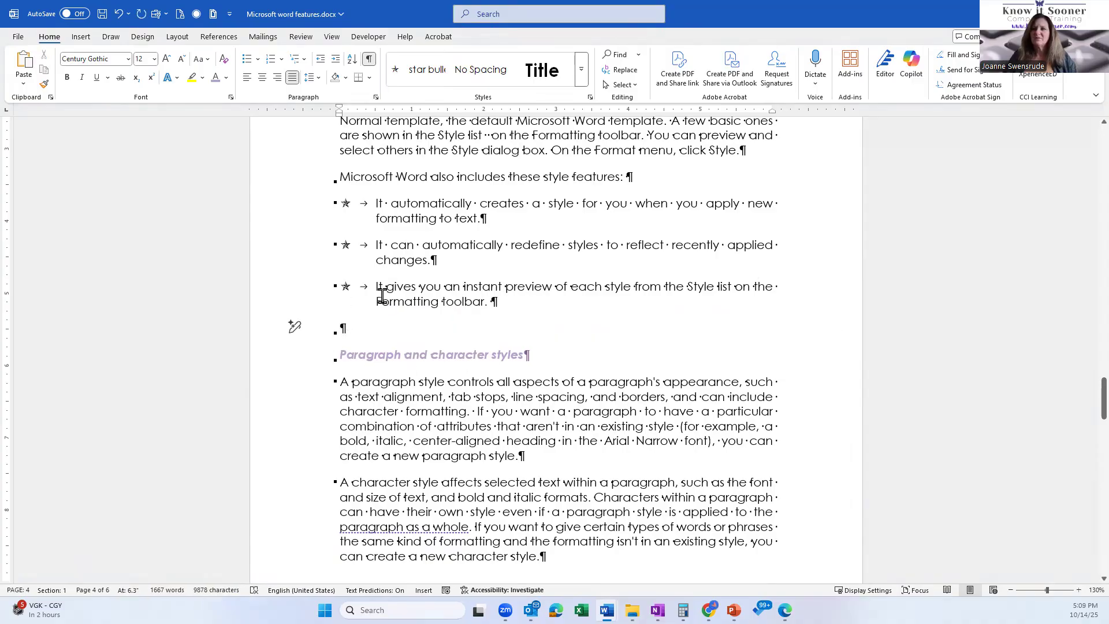
scroll(363, 380, up, 3)
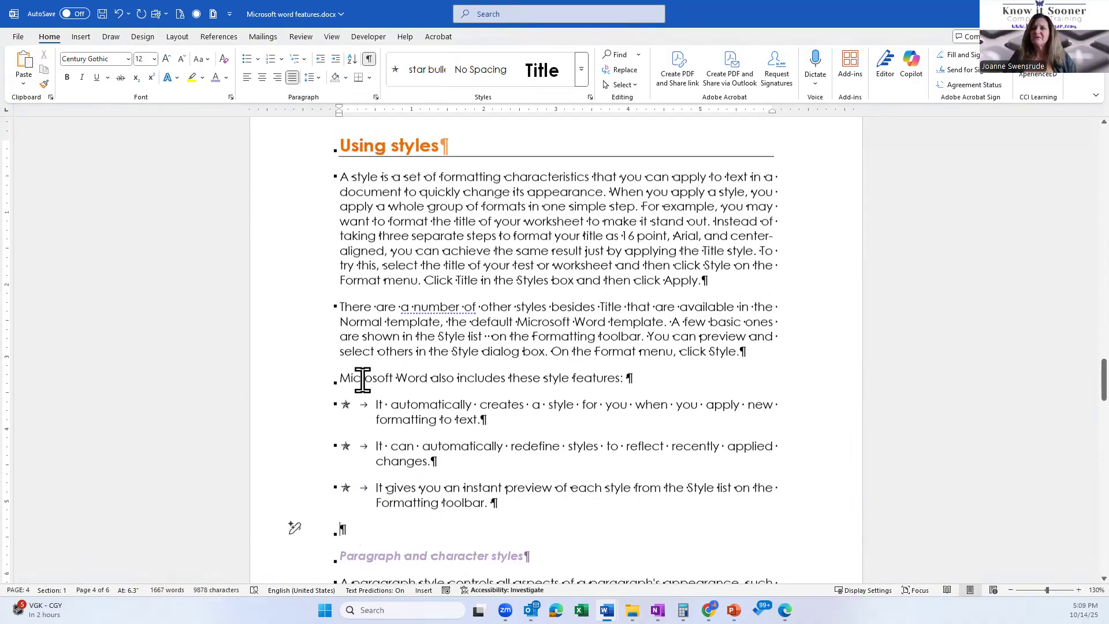
Apply the star bullet style to the four document types, from "Blank document" to "Templates"
scroll(363, 380, up, 6)
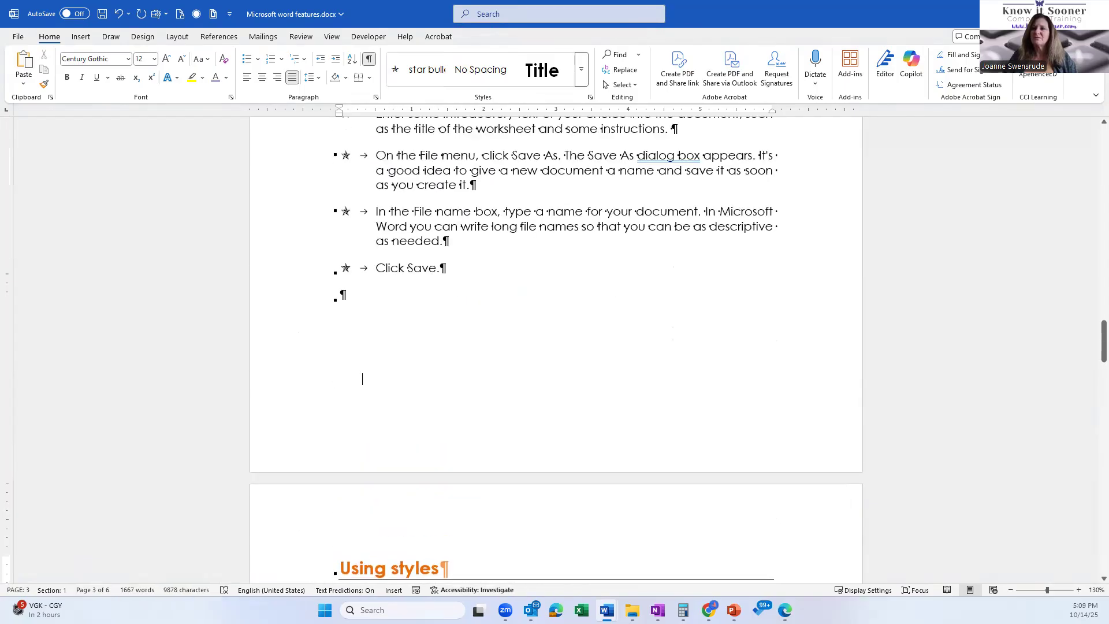
scroll(363, 379, up, 6)
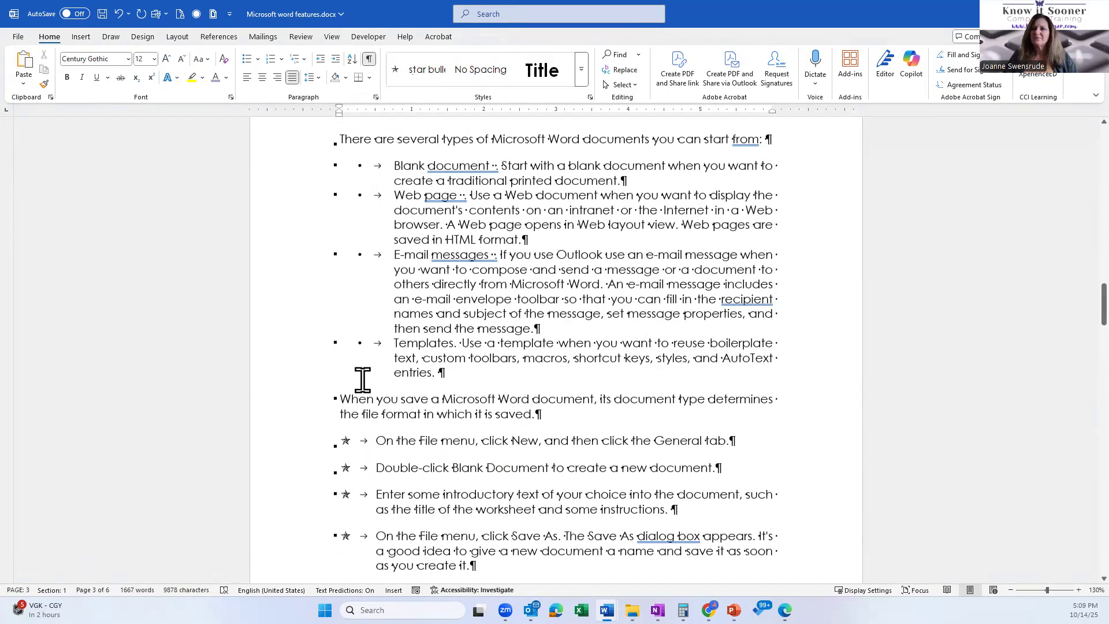
scroll(363, 380, up, 1)
drag(299, 210, 310, 412)
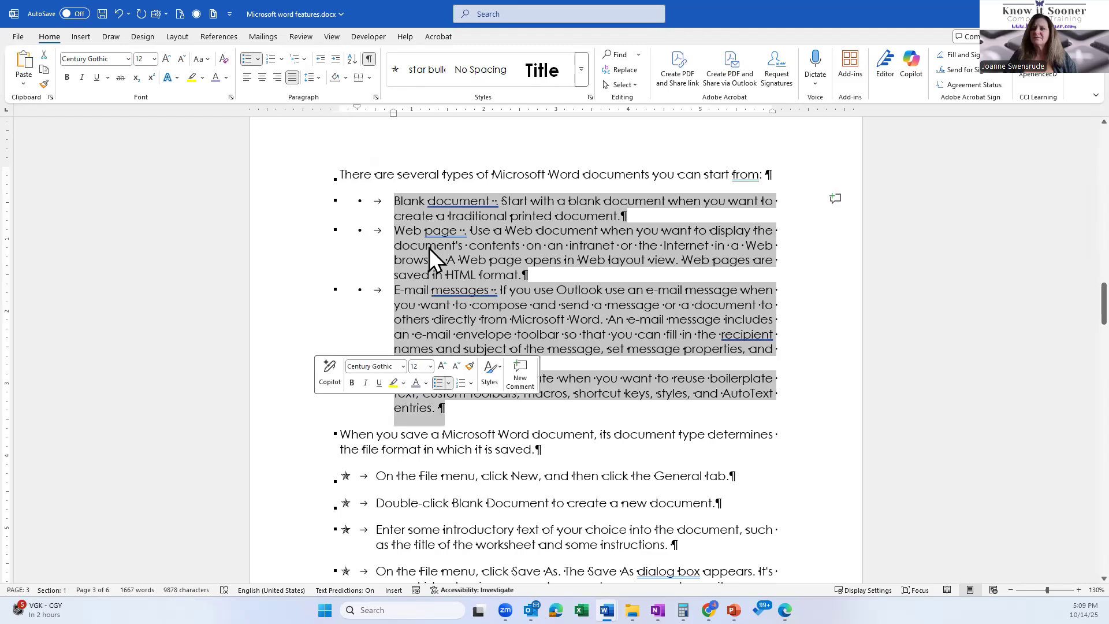
click(422, 73)
scroll(397, 369, down, 3)
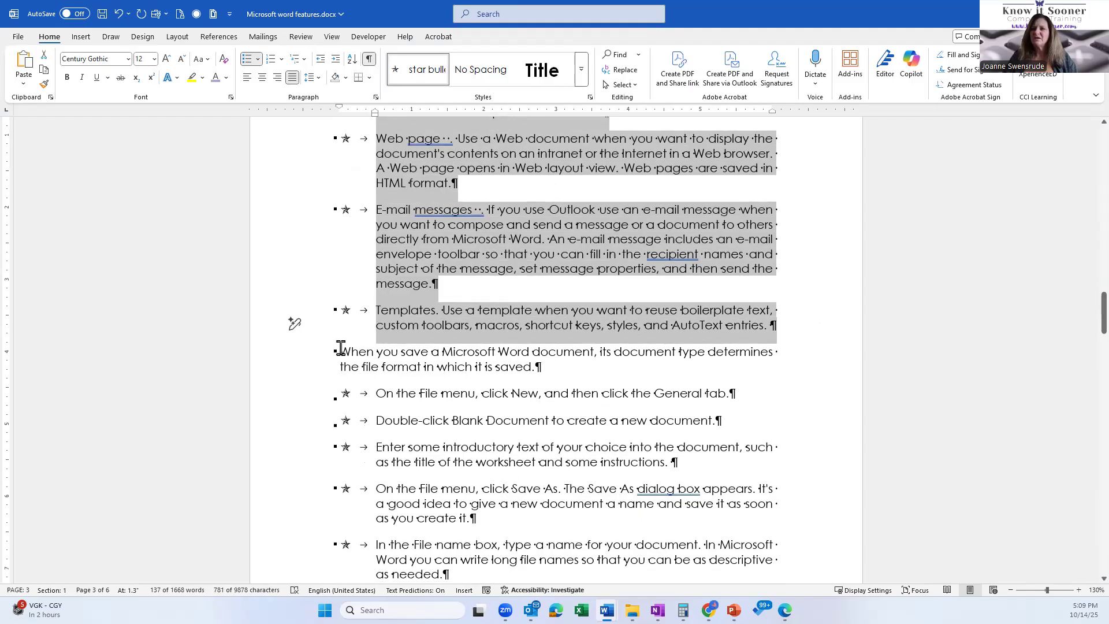
Insert an empty paragraph before the sentence beginning "When you save a Microsoft Word document"
click(344, 364)
scroll(287, 252, up, 5)
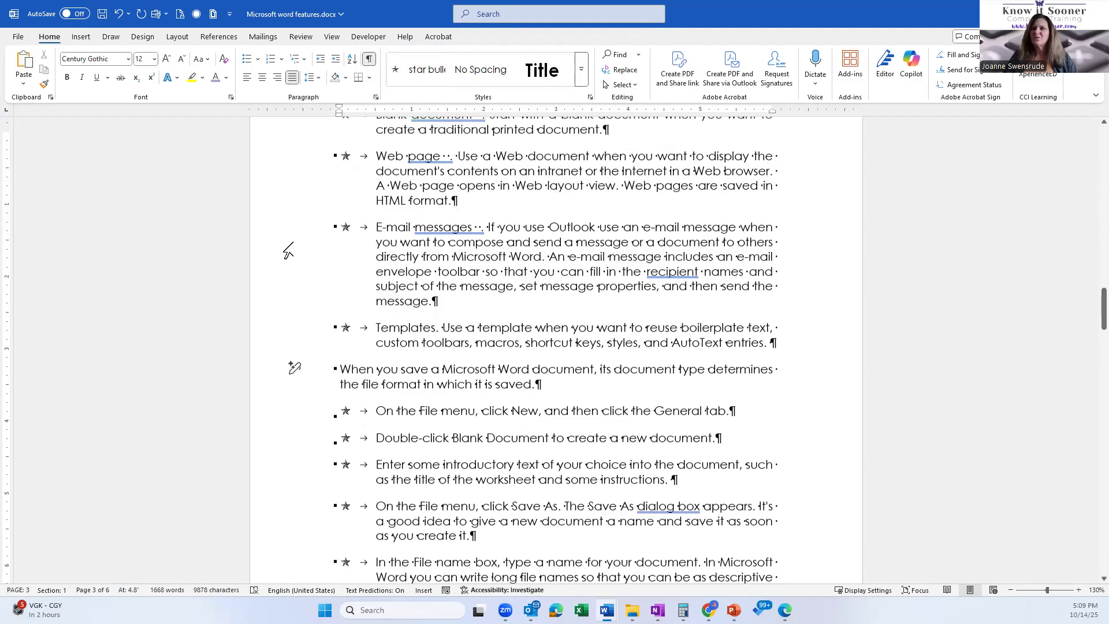
scroll(287, 253, down, 3)
scroll(288, 252, down, 4)
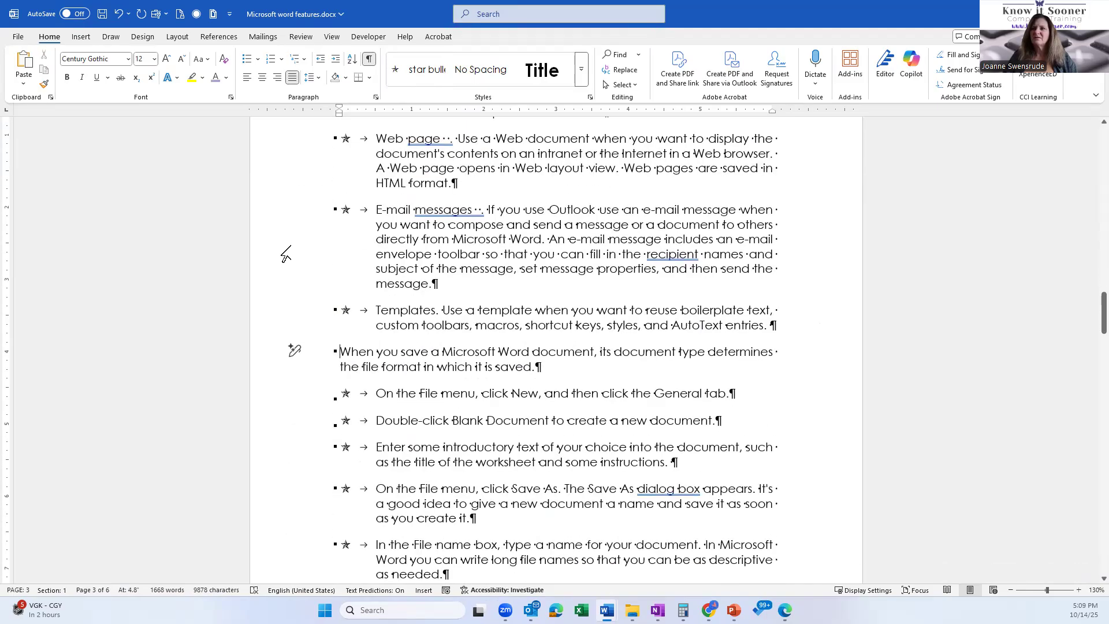
scroll(286, 254, up, 2)
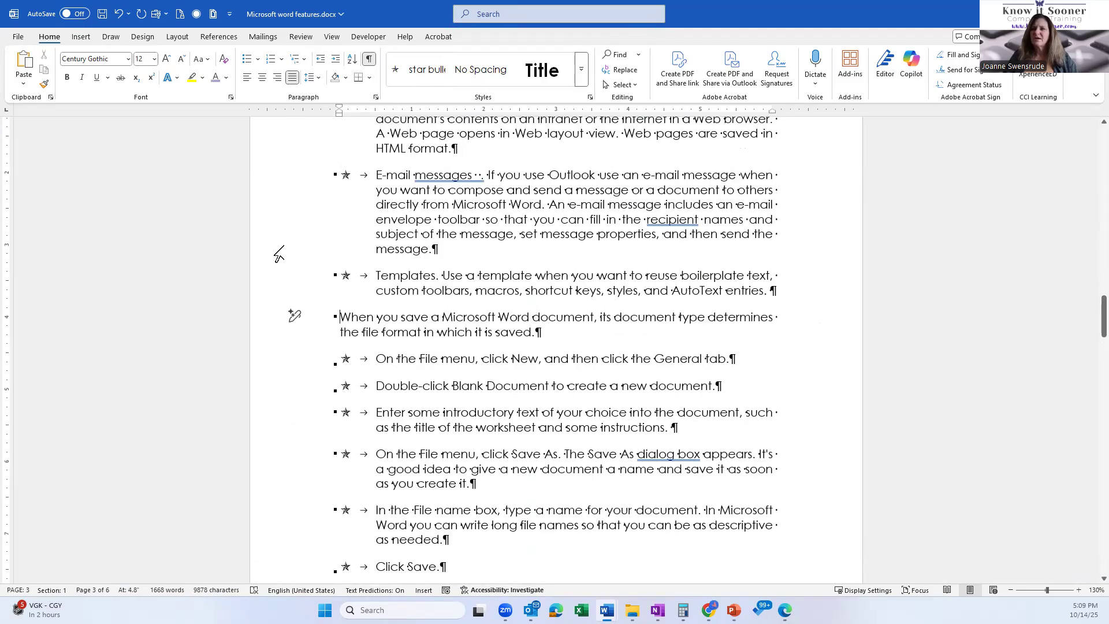
key(Return)
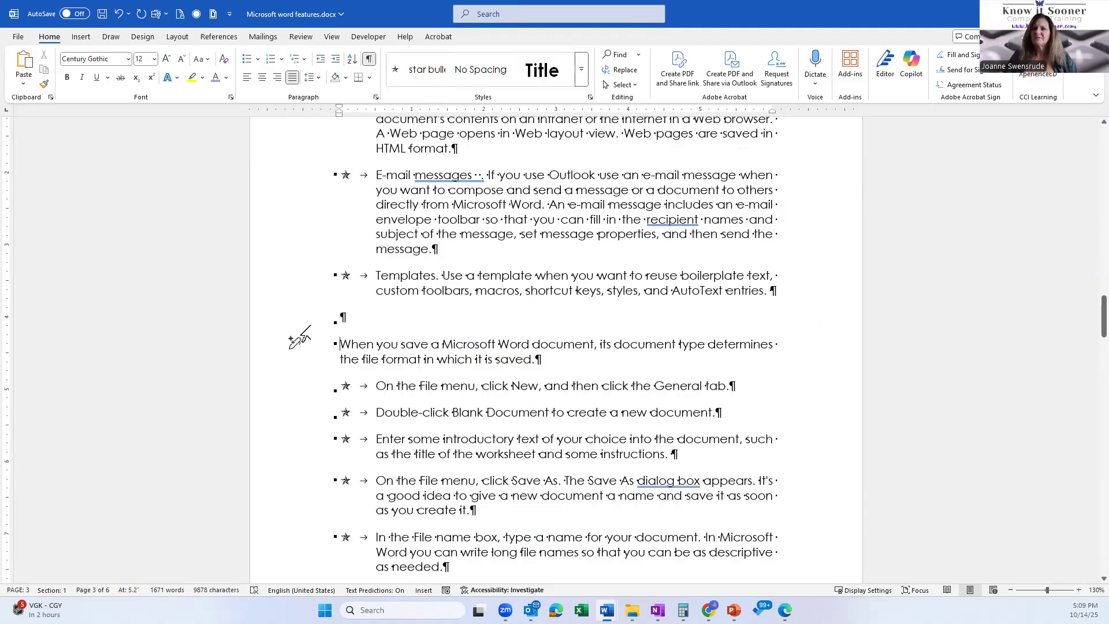
Check the line and page break settings of the empty paragraph below the Templates bullet
click(307, 310)
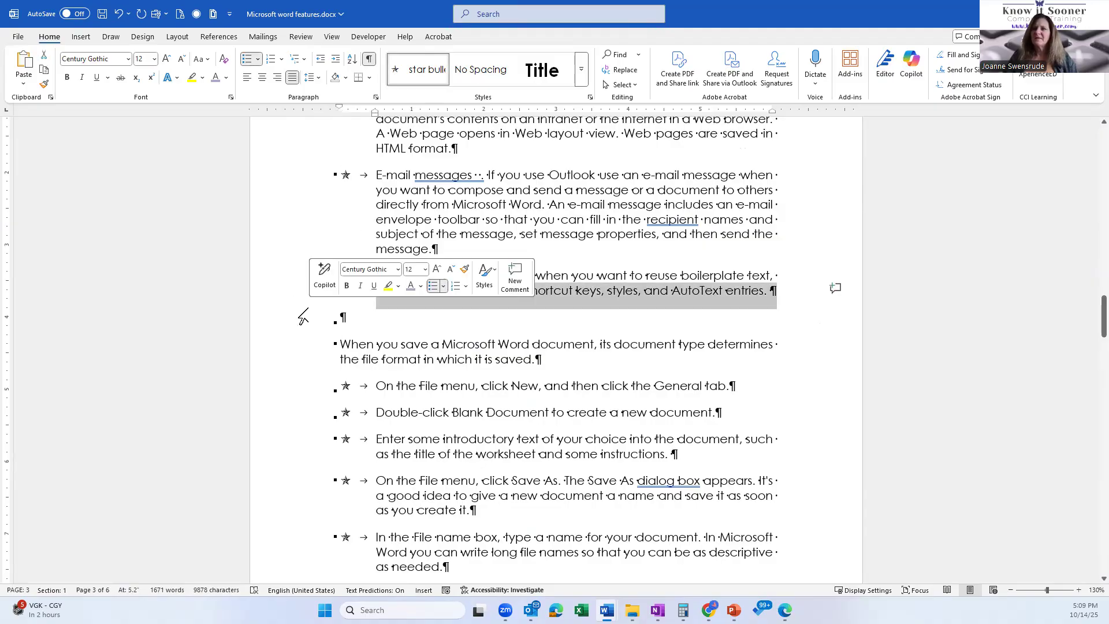
click(376, 97)
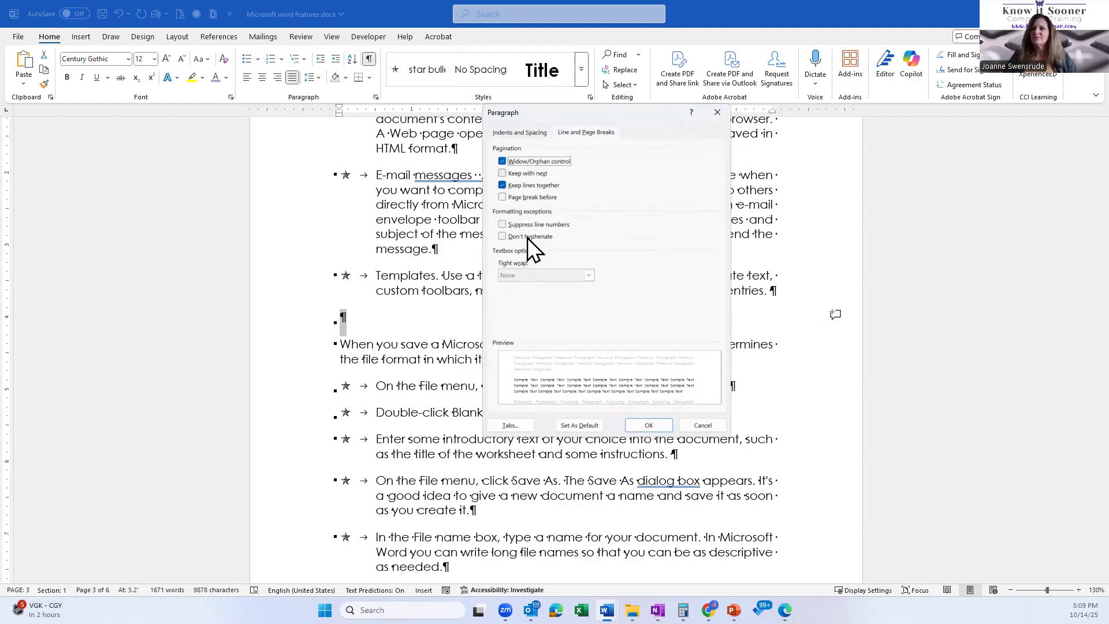
click(655, 426)
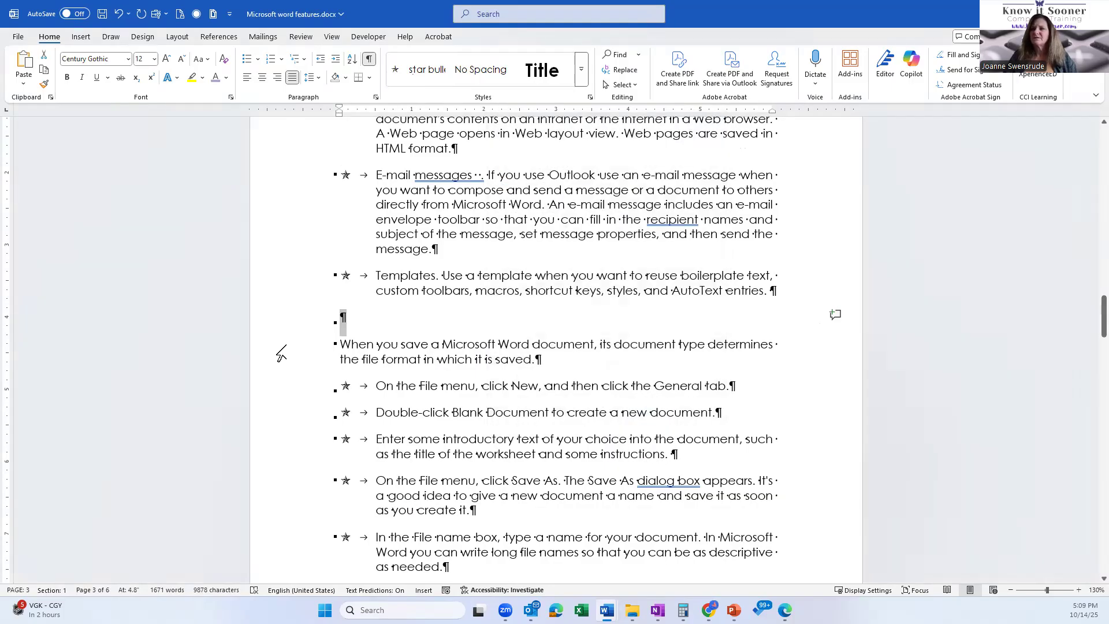
Turn on Keep with next for the paragraph beginning "When you save a Microsoft Word document"
drag(280, 349, 283, 370)
click(376, 96)
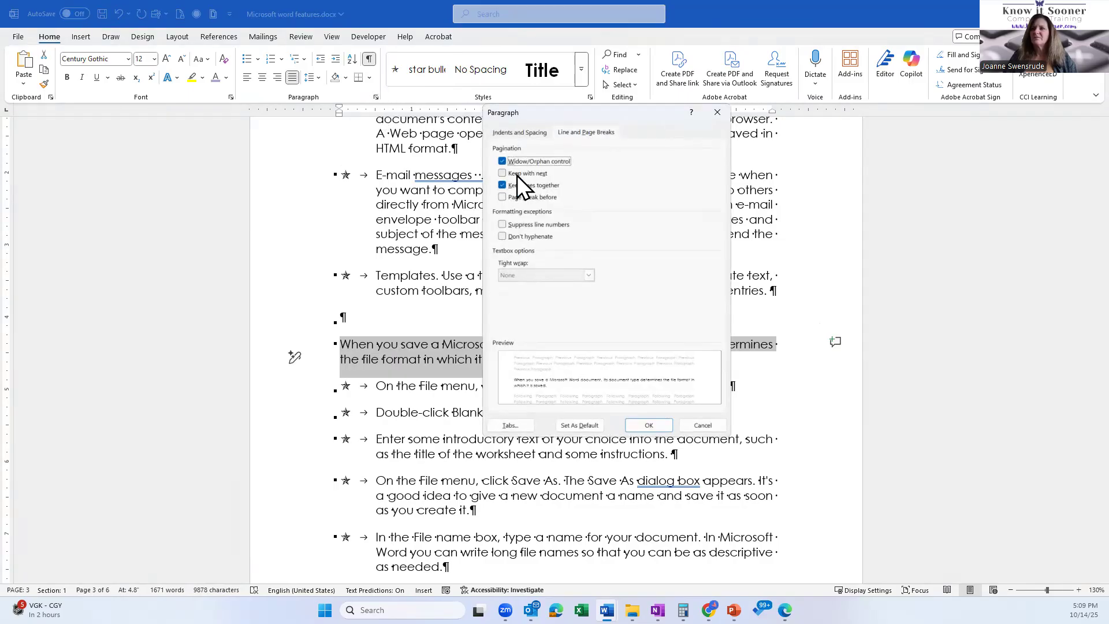
click(518, 175)
click(648, 425)
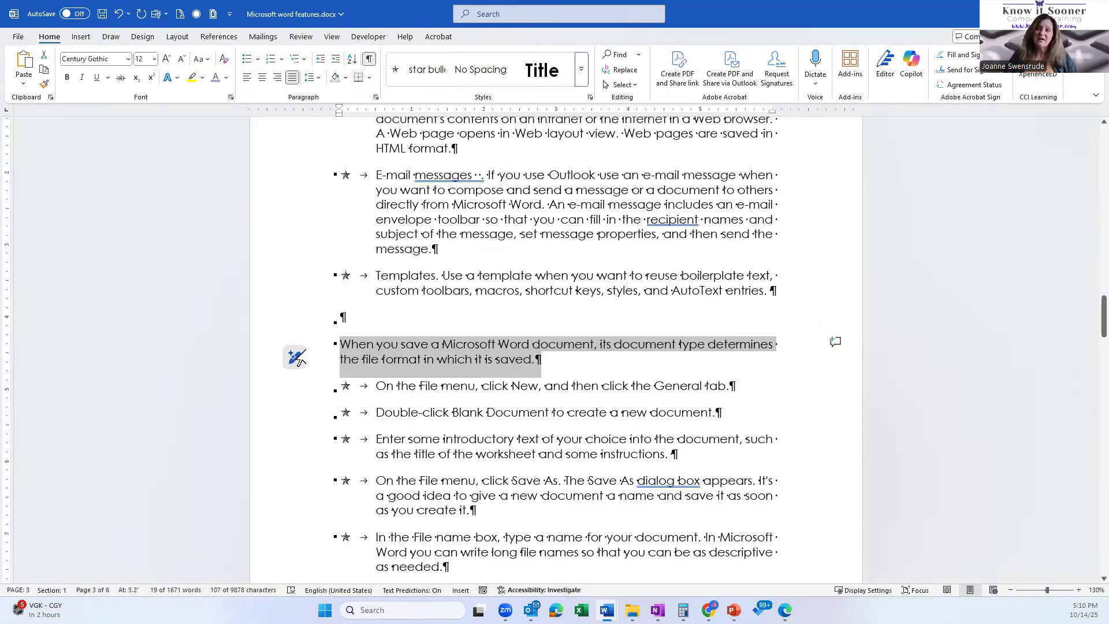
click(454, 365)
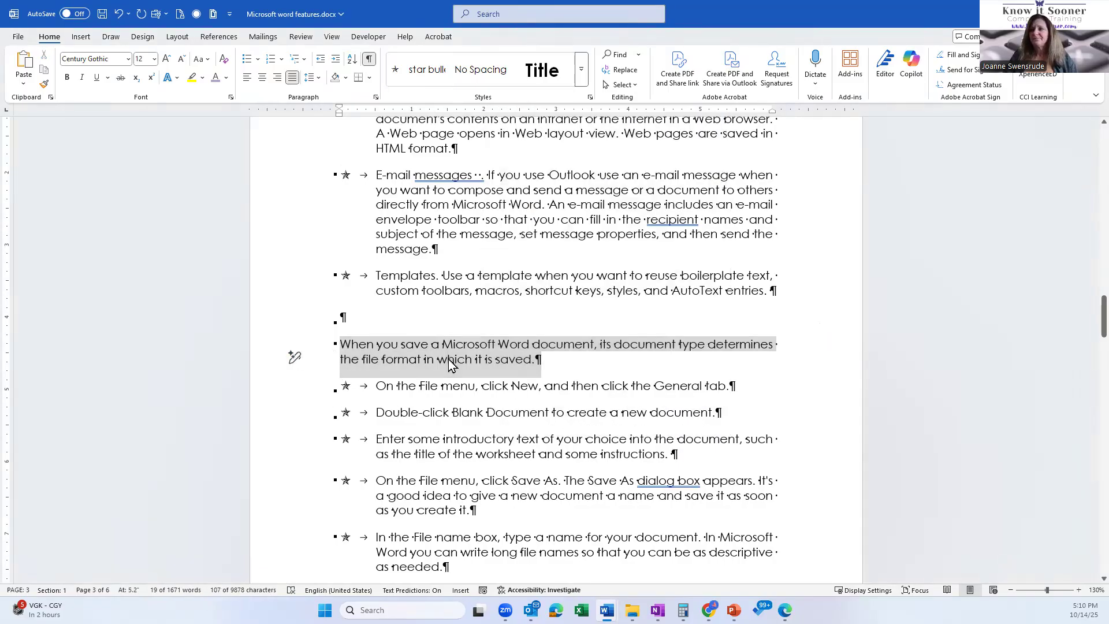
double_click(320, 355)
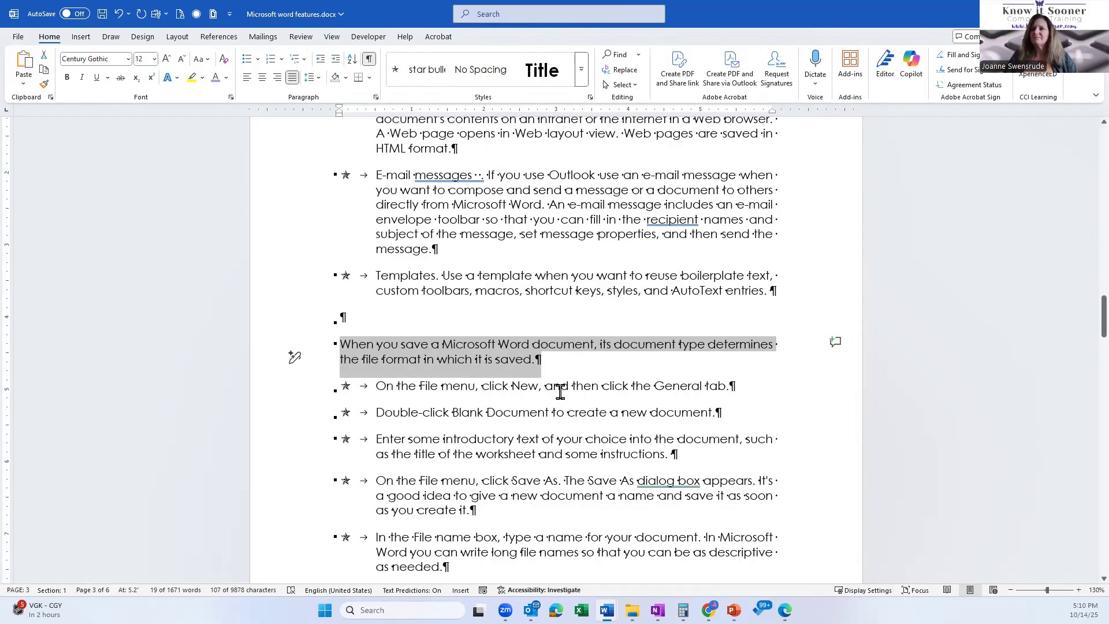
Check the page layout around the Using styles section in the print preview, then return to the document
scroll(487, 391, down, 10)
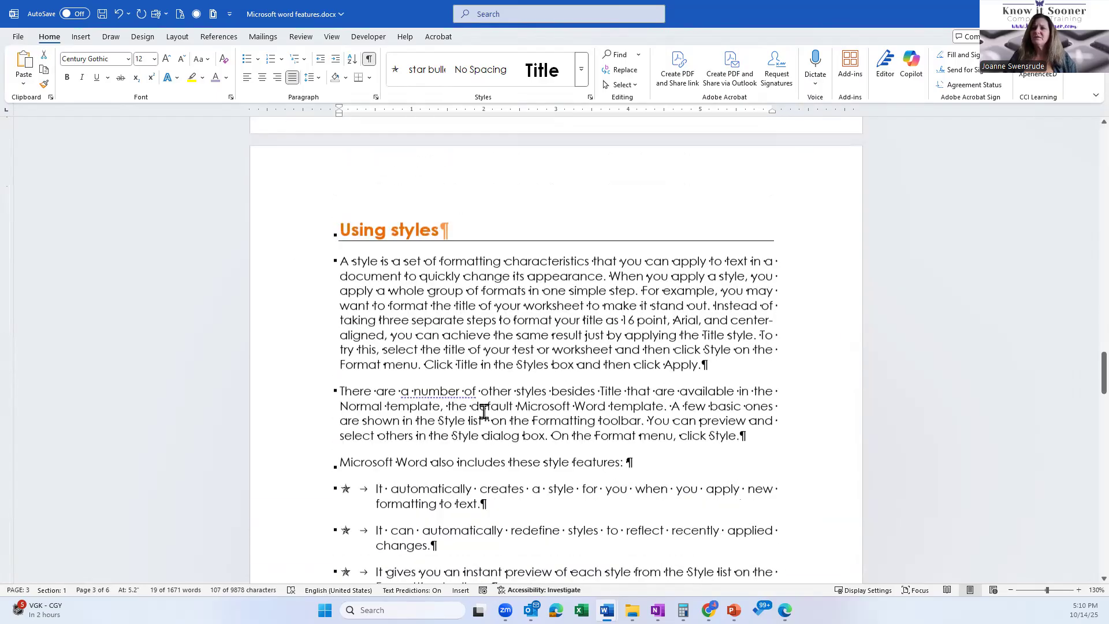
scroll(484, 412, down, 3)
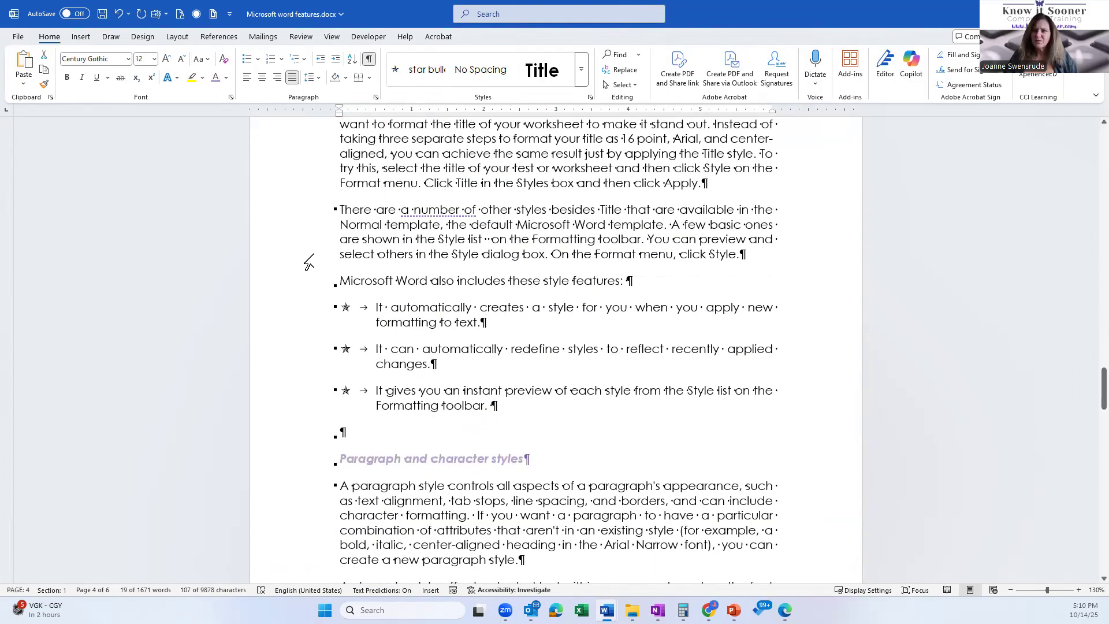
scroll(306, 261, up, 6)
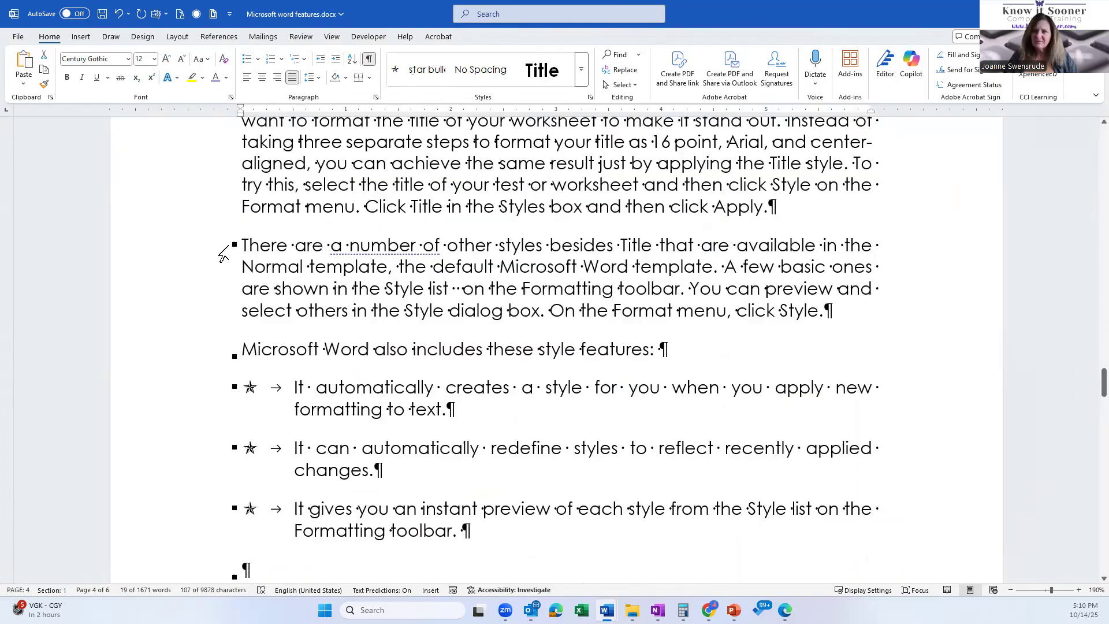
key(ctrl+p)
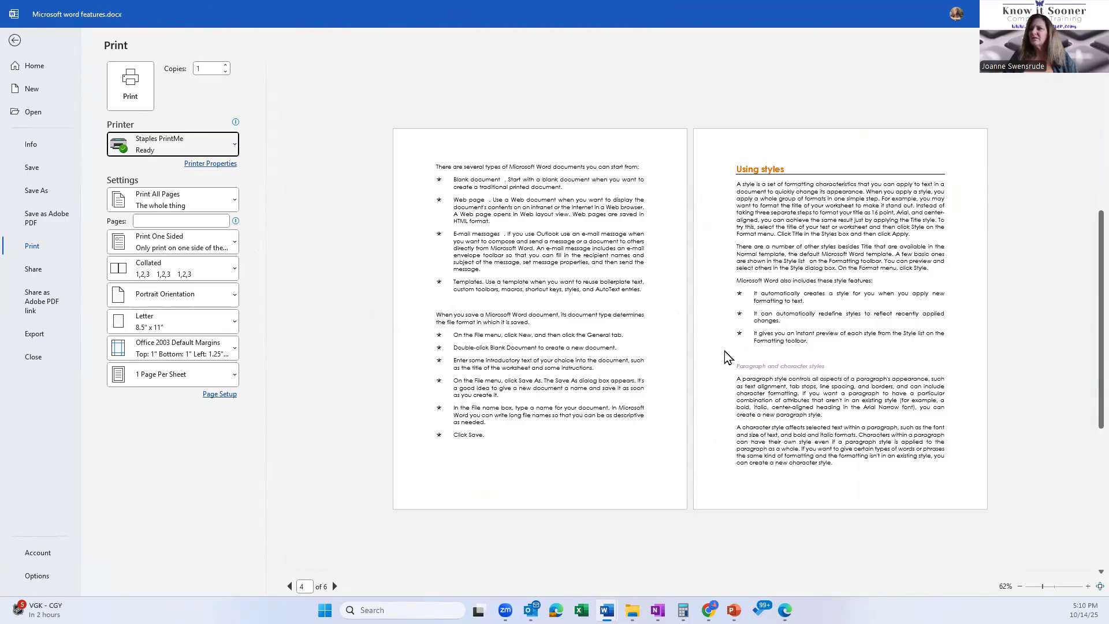
key(Escape)
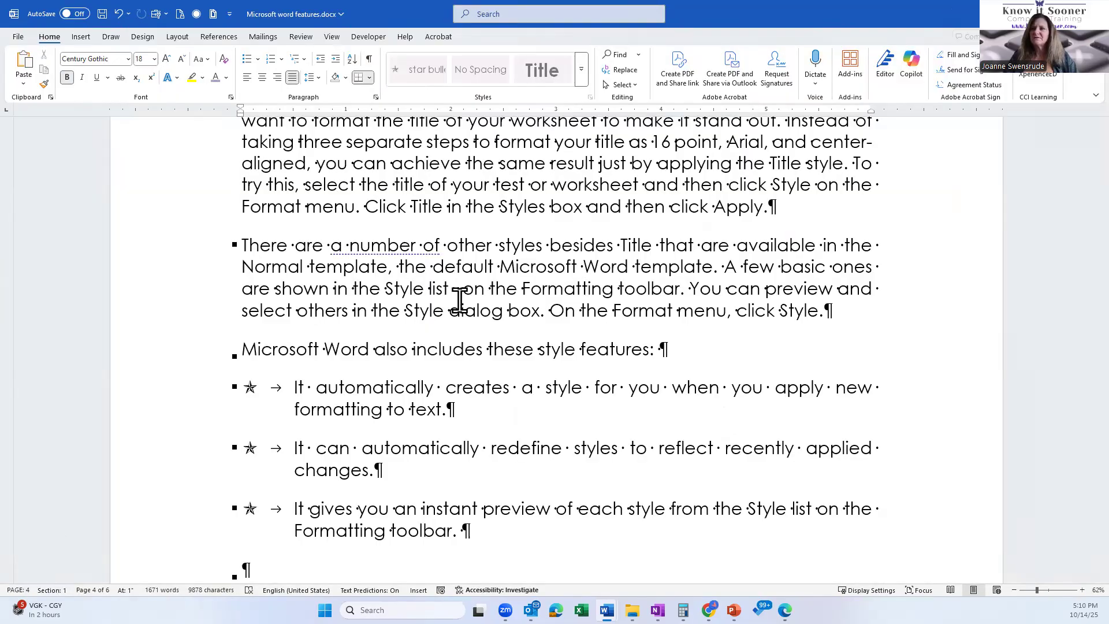
scroll(372, 312, down, 6)
click(182, 268)
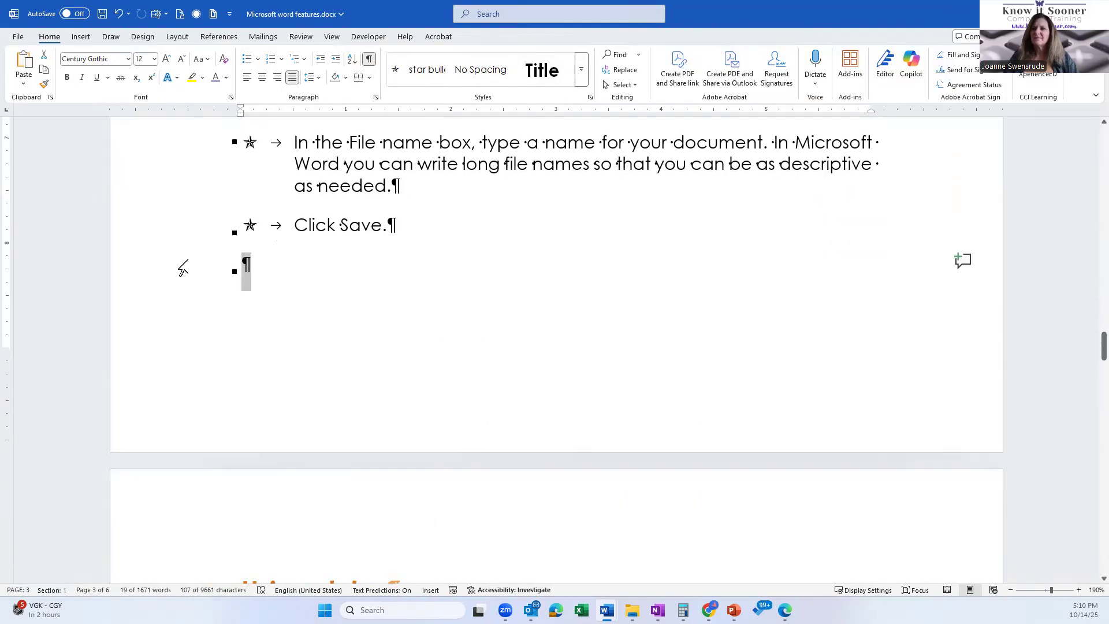
scroll(221, 333, down, 3)
scroll(231, 317, up, 4)
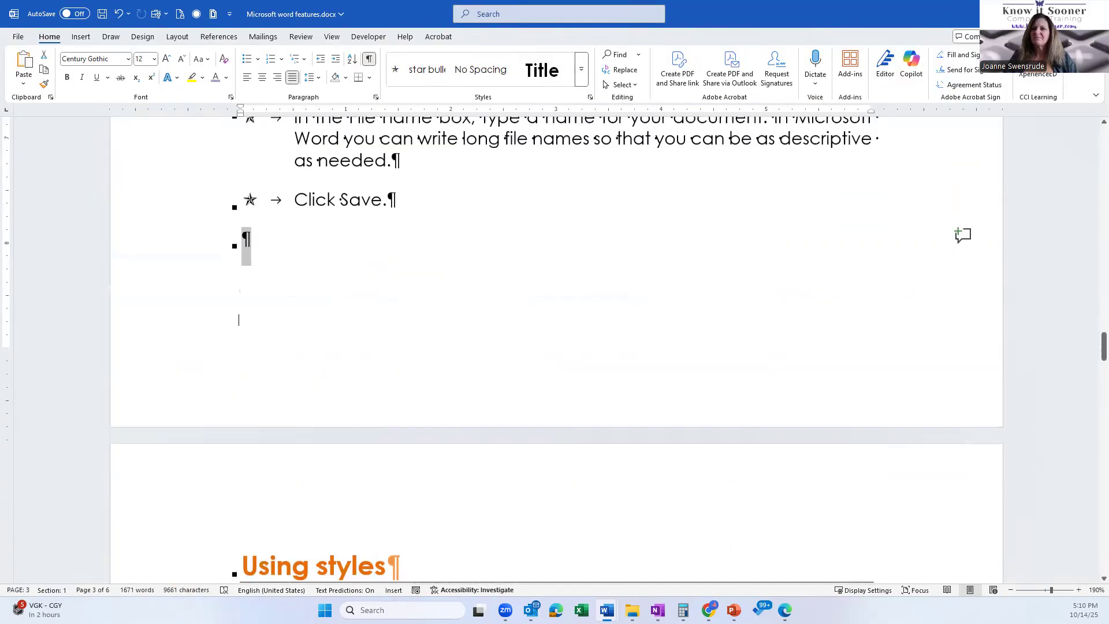
scroll(243, 289, down, 1)
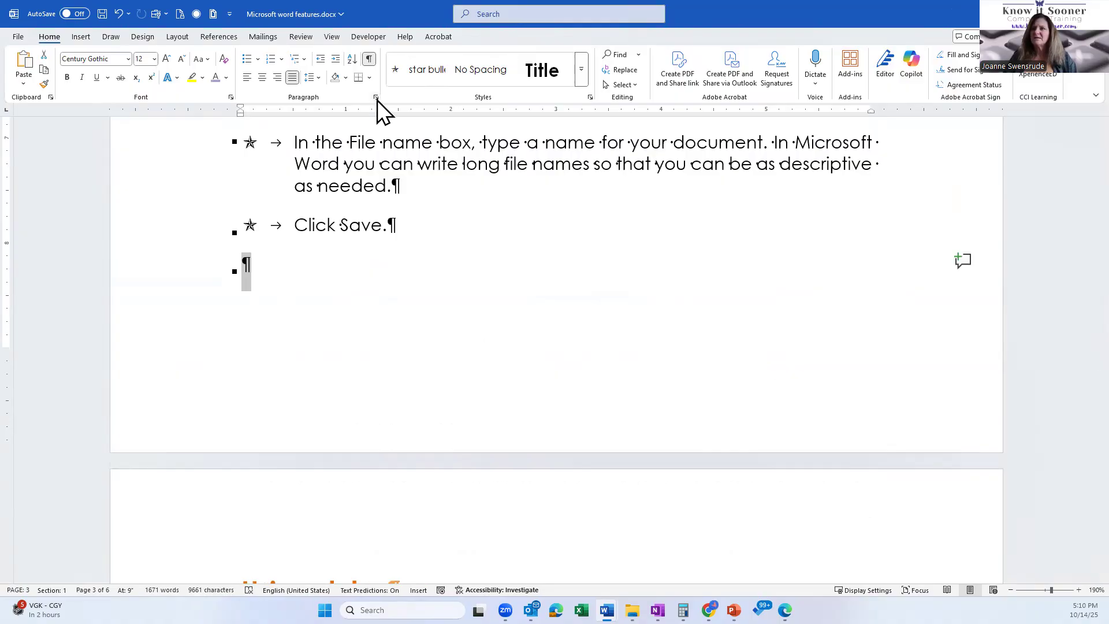
Set the spacing after the empty paragraph below the Templates bullet to 0 pt
scroll(461, 312, up, 10)
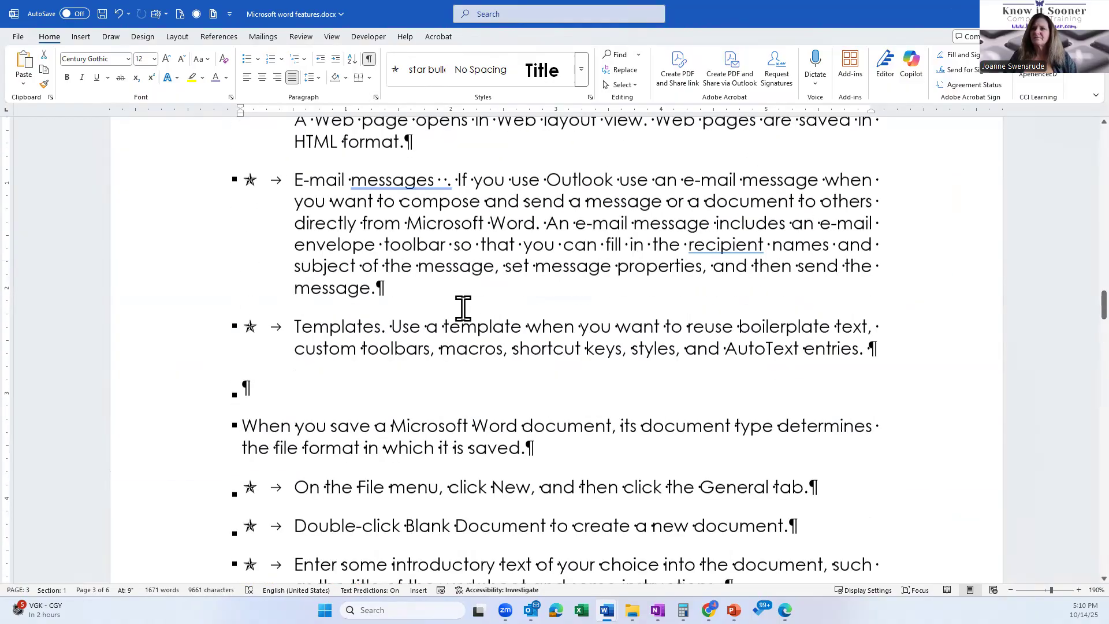
scroll(462, 309, up, 2)
click(163, 498)
scroll(688, 386, down, 3)
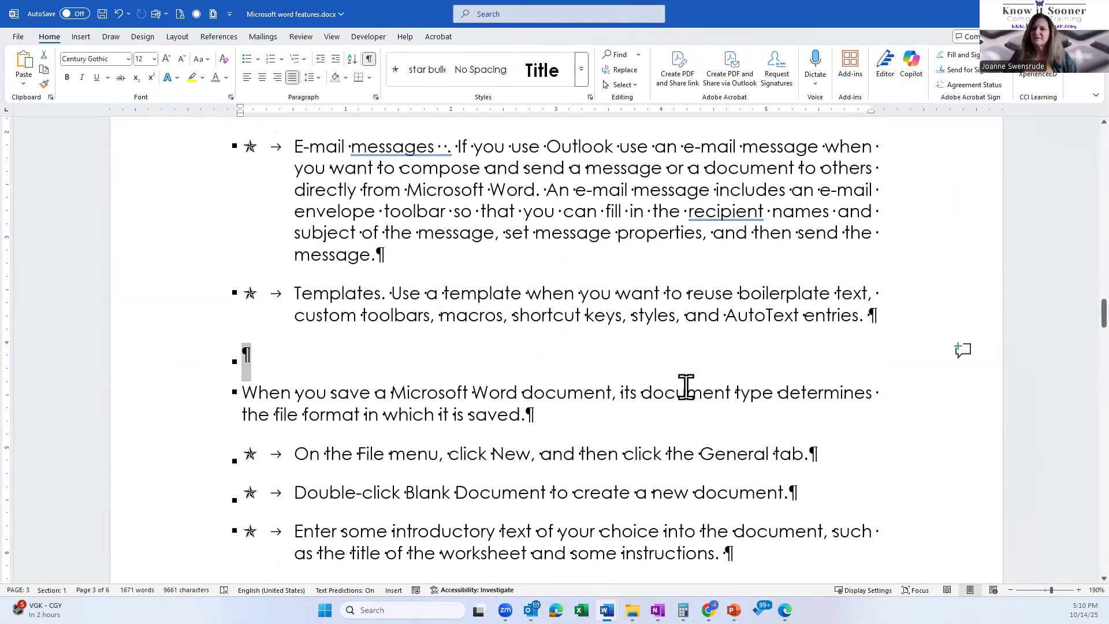
click(376, 98)
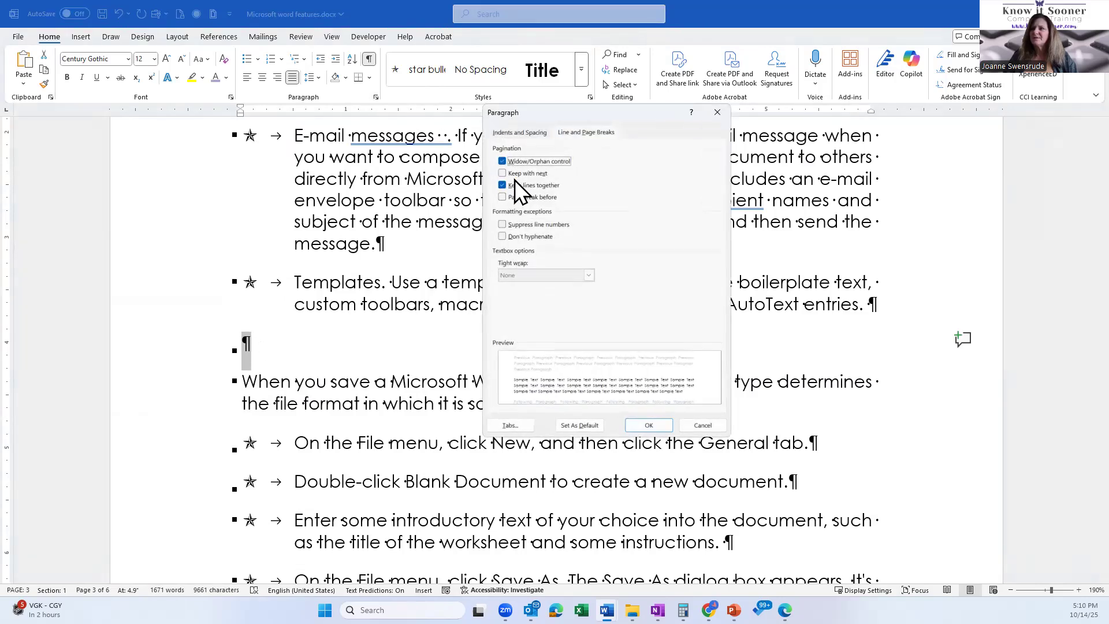
click(522, 134)
click(571, 305)
click(571, 306)
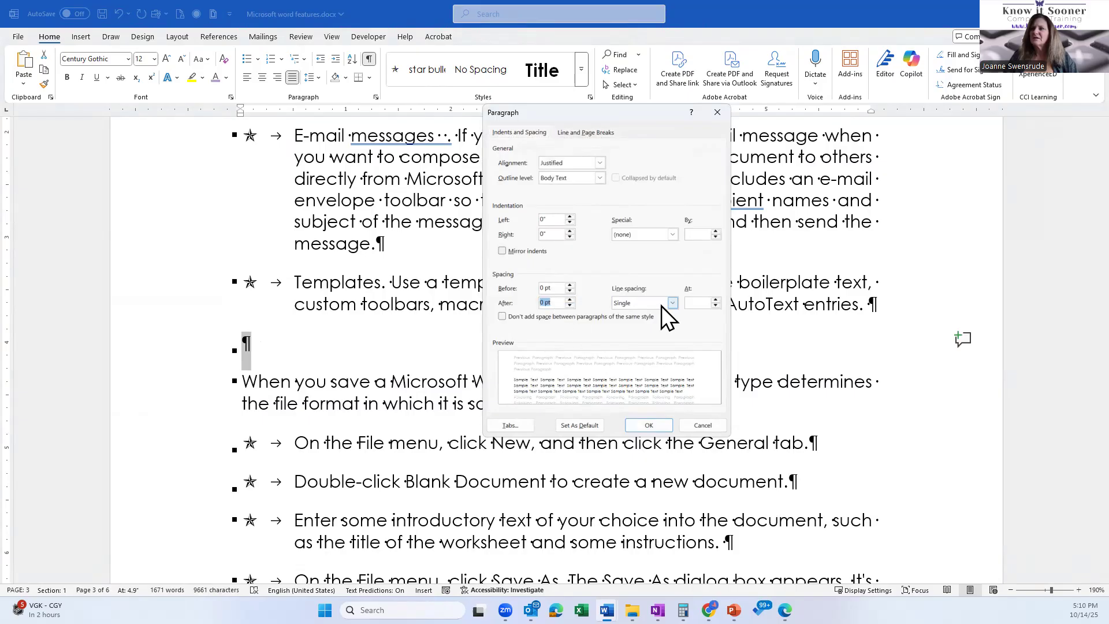
click(647, 428)
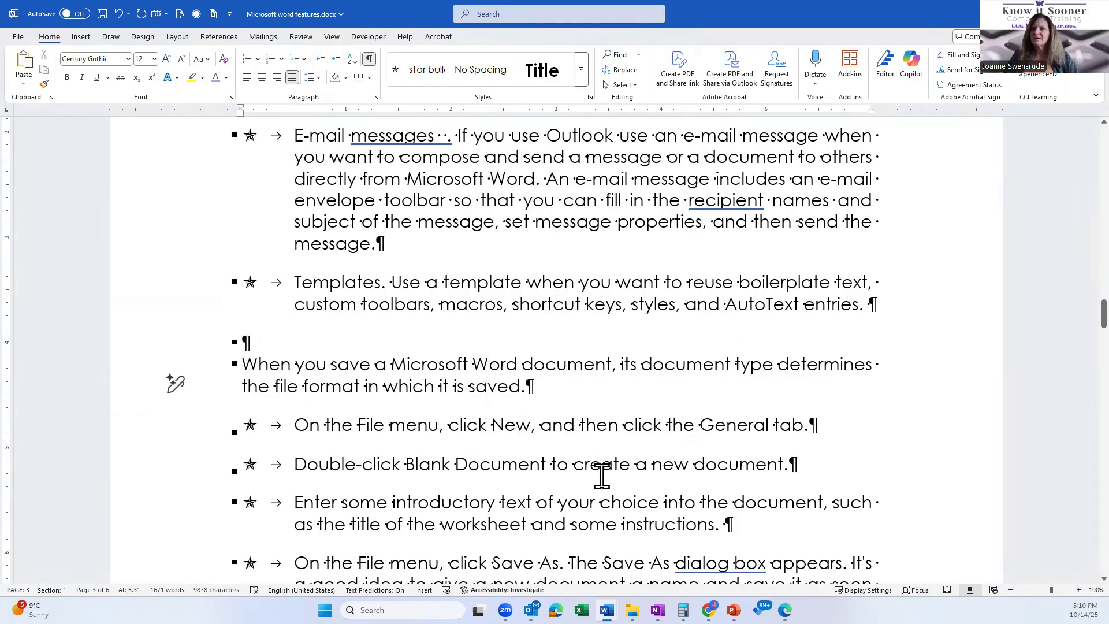
Set the spacing before and after the Templates bullet paragraph to 6 pt each
click(149, 311)
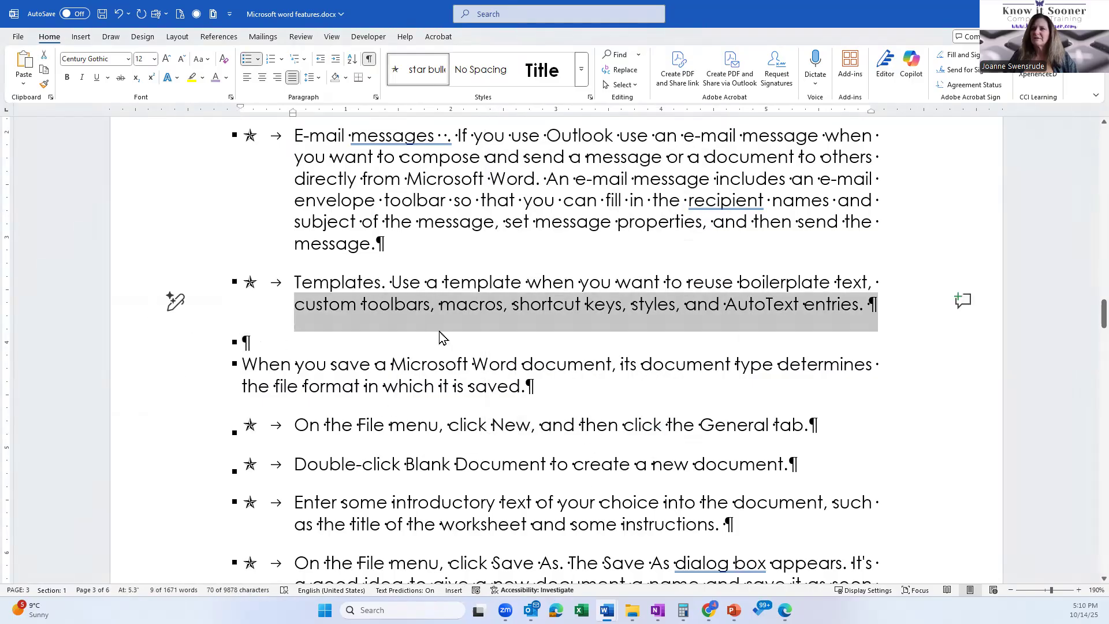
click(497, 312)
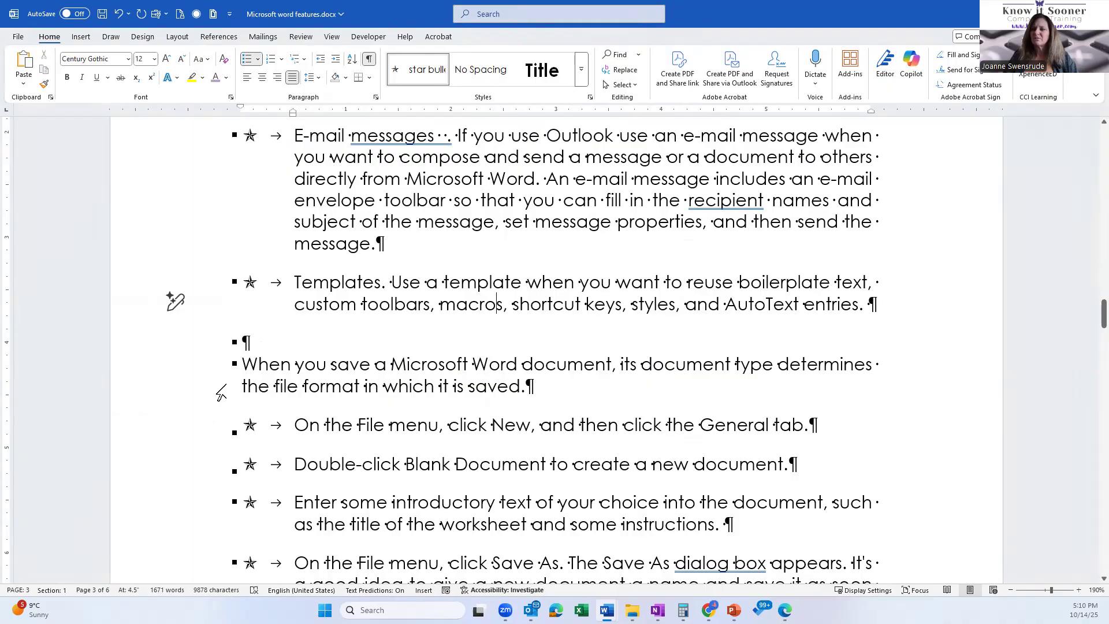
double_click(141, 289)
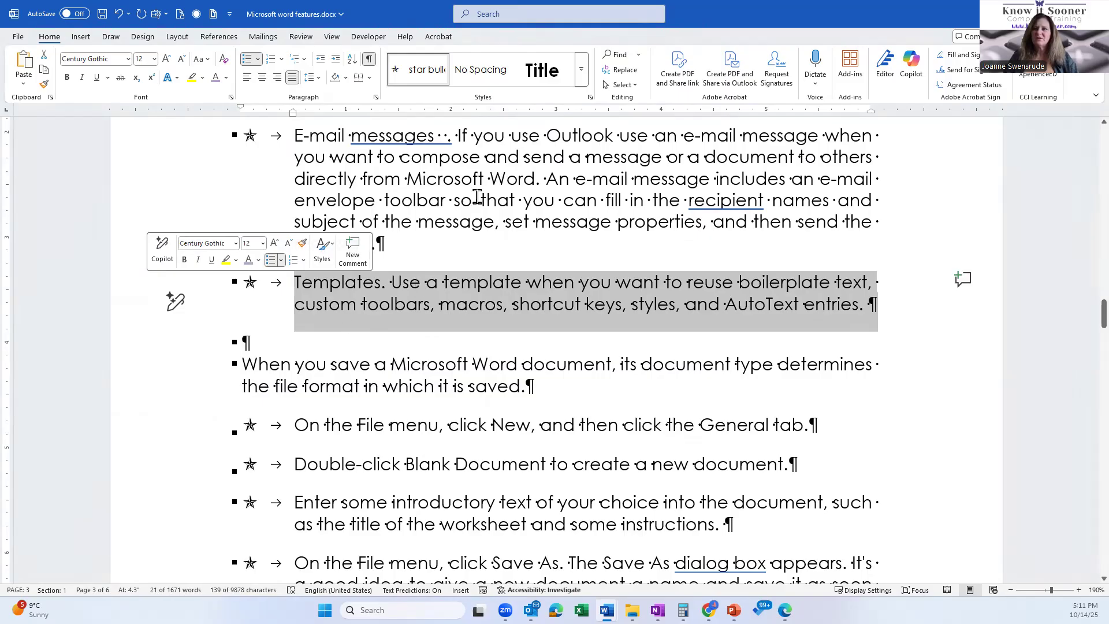
click(376, 97)
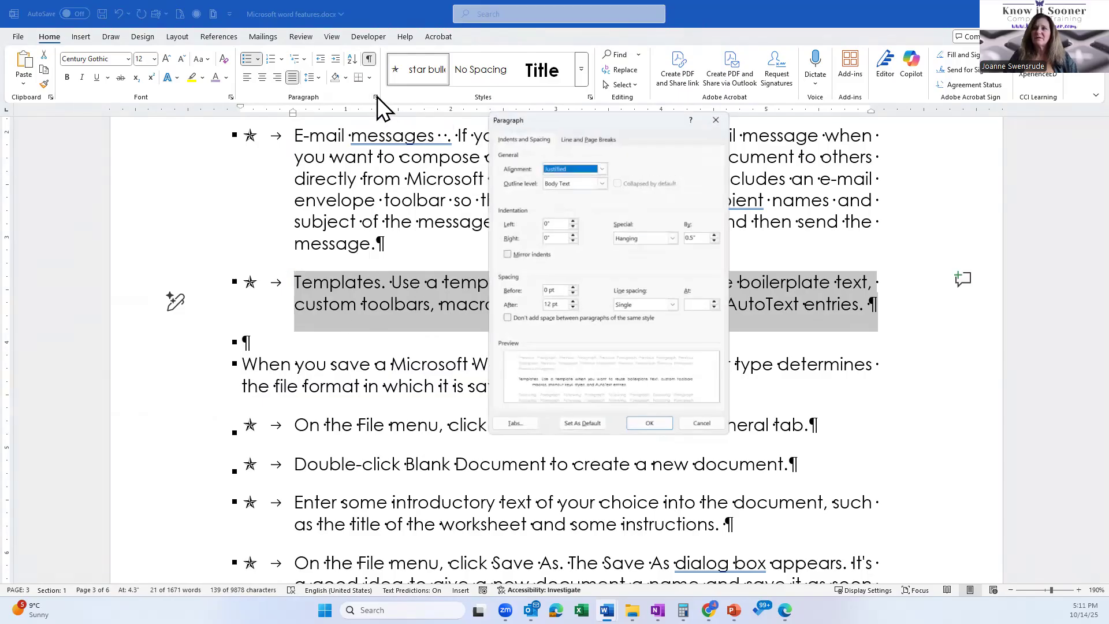
click(572, 285)
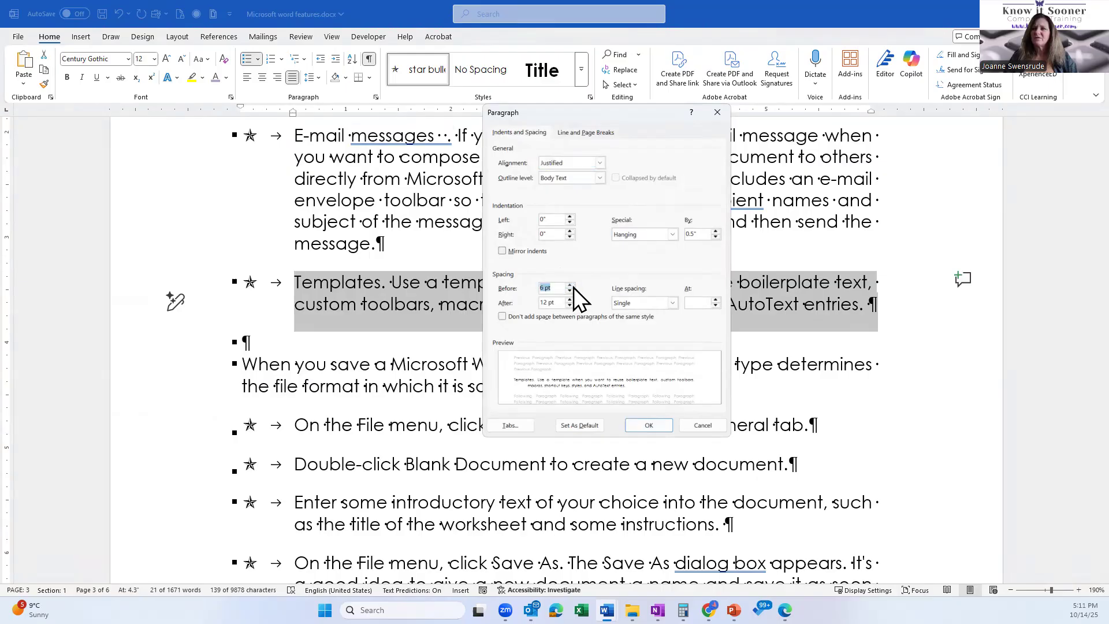
click(570, 305)
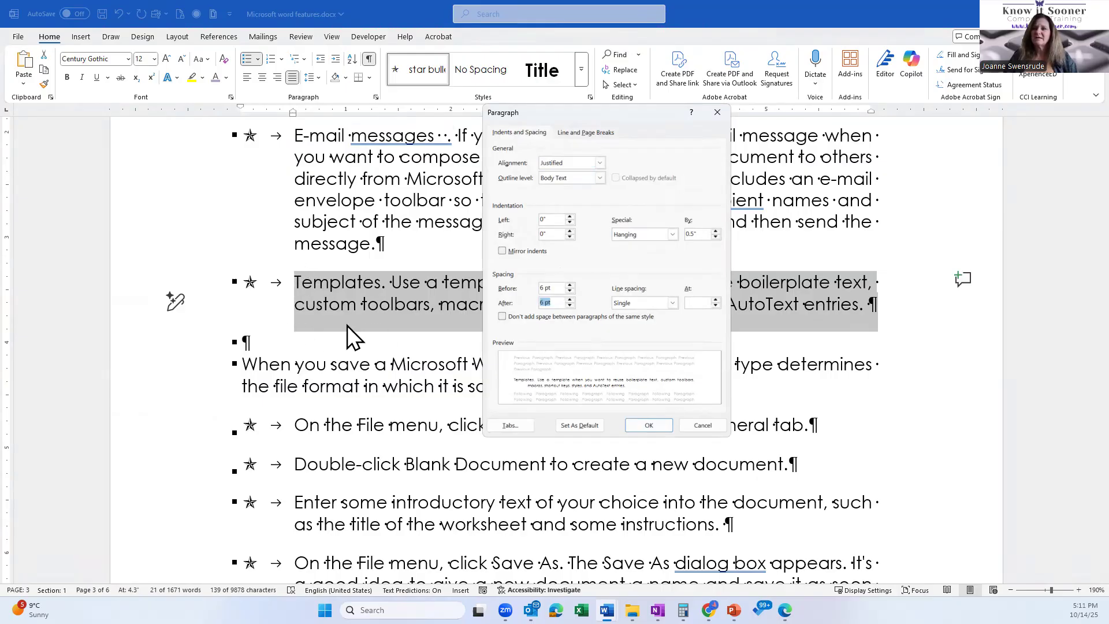
click(650, 426)
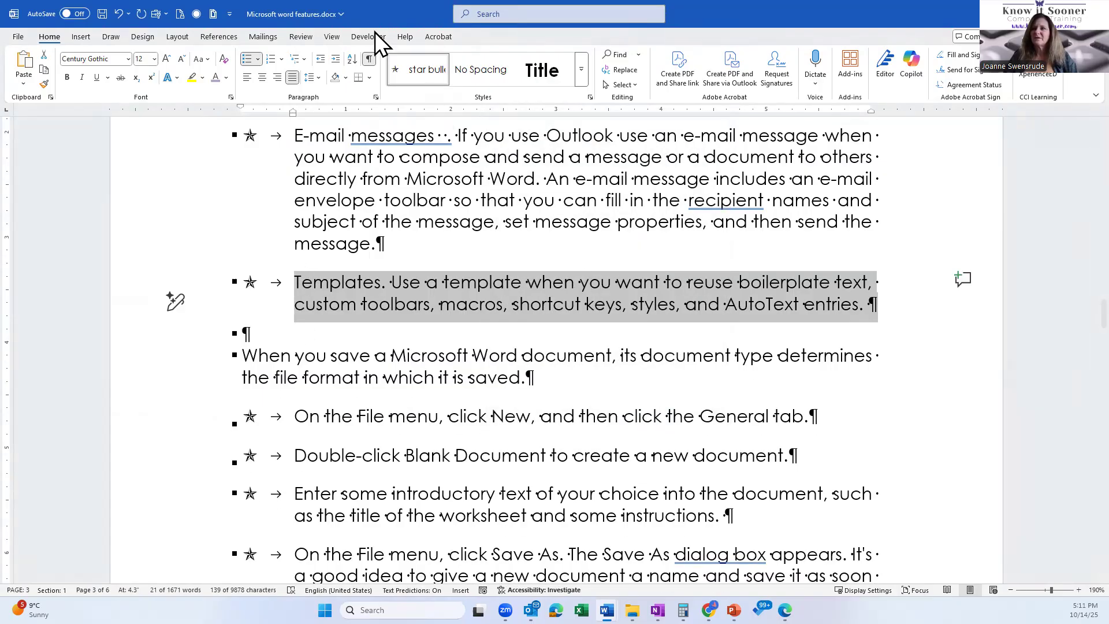
Update the star bullet style to match the formatting of the selected Templates bullet
right_click(395, 57)
click(436, 64)
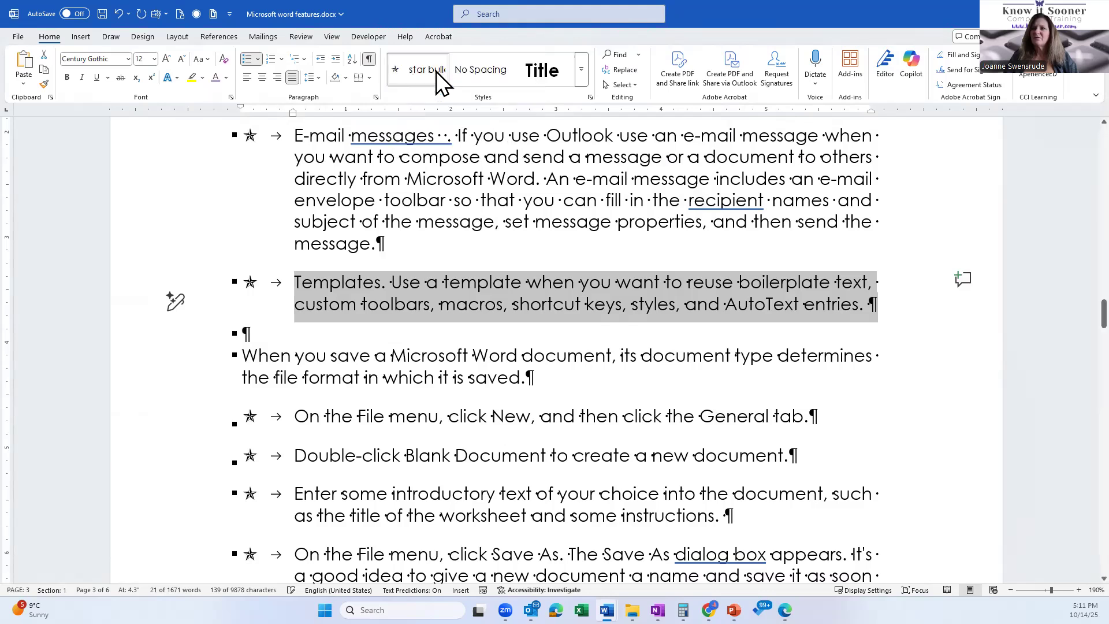
click(449, 388)
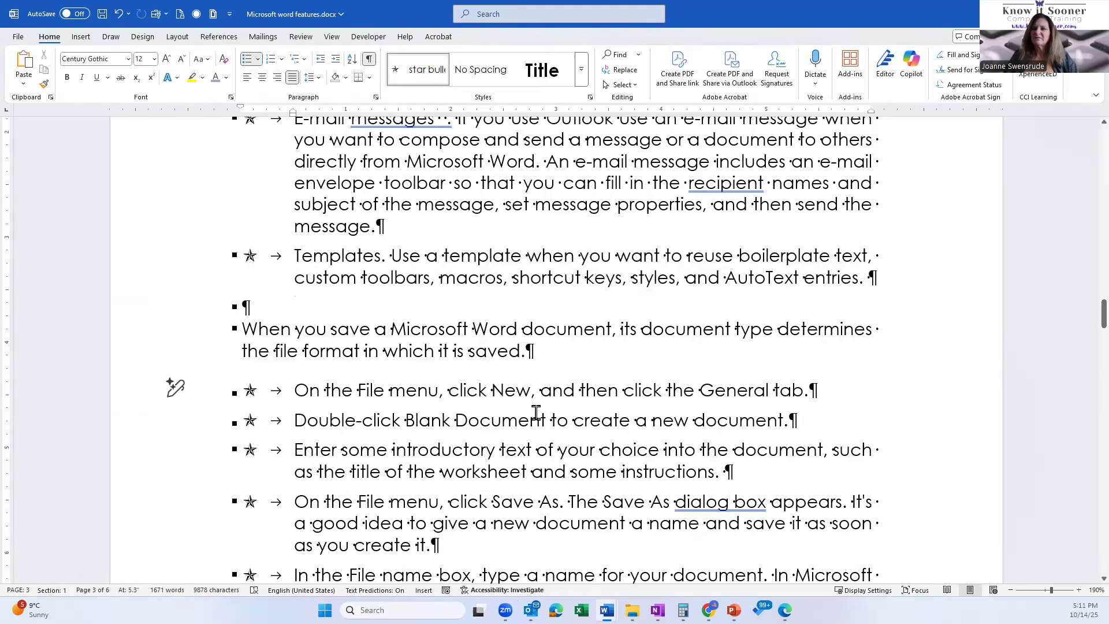
Check the paragraph spacing settings of the E-mail messages bullet and close them without changes
scroll(536, 411, up, 3)
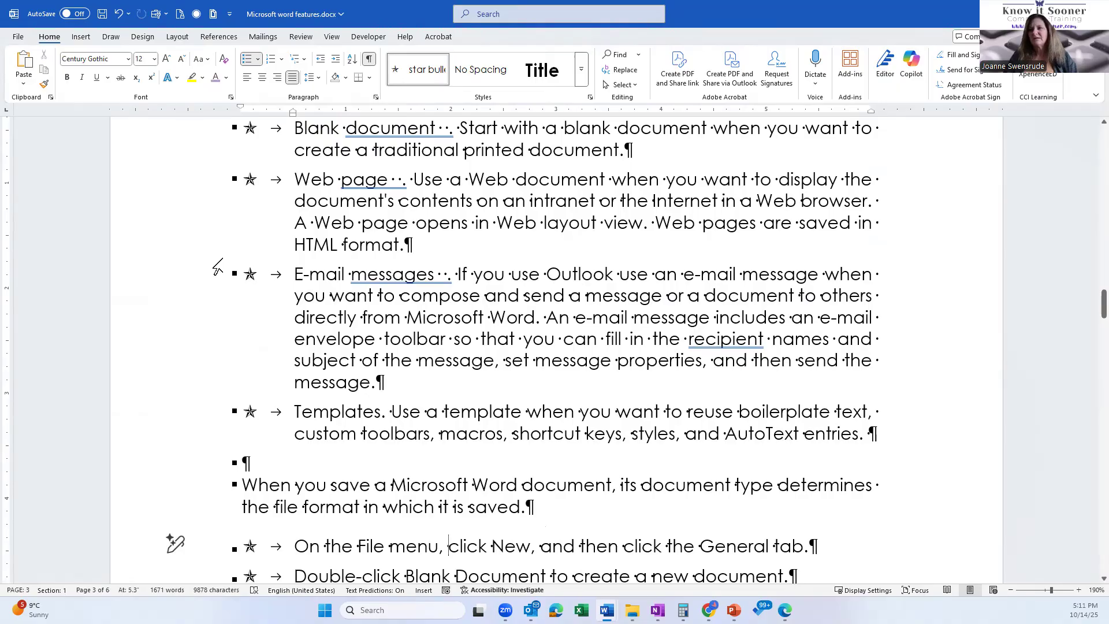
click(211, 257)
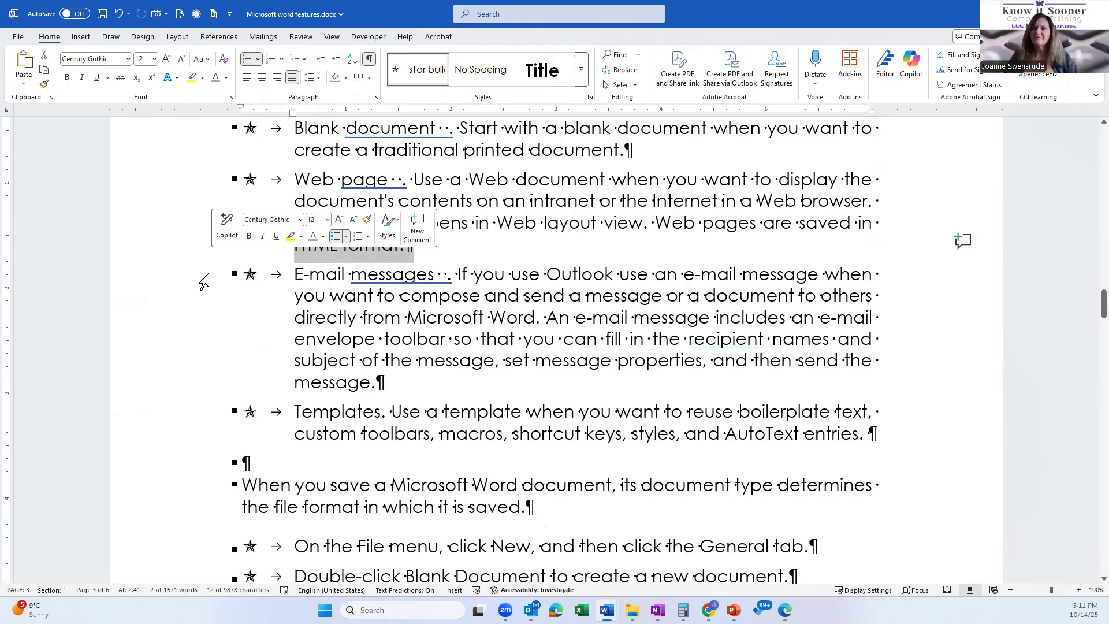
click(202, 282)
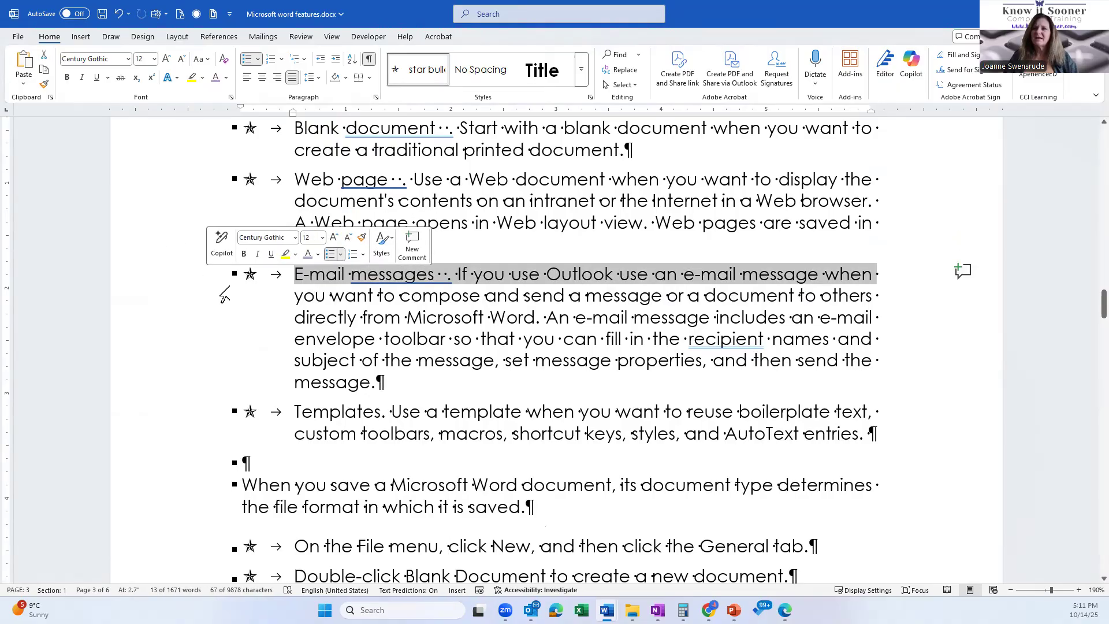
click(361, 333)
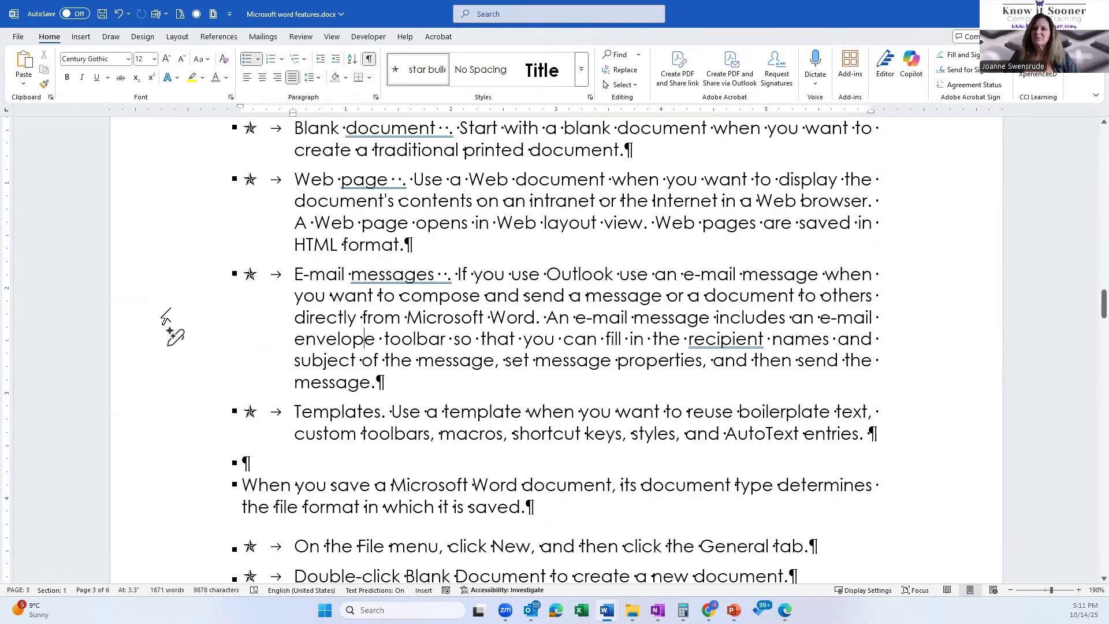
double_click(168, 298)
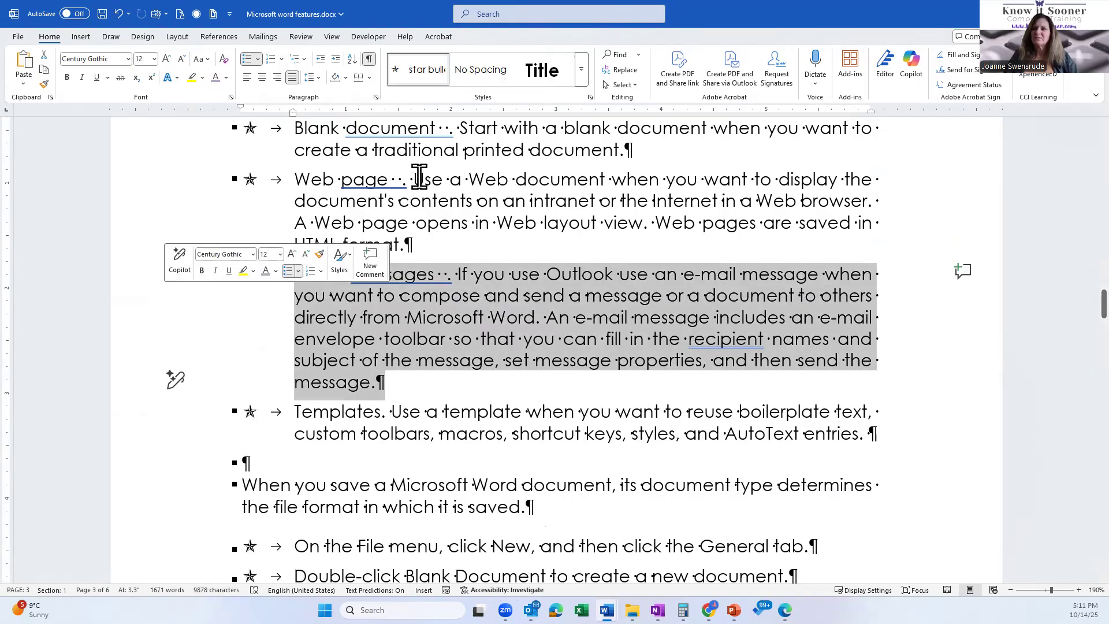
click(376, 98)
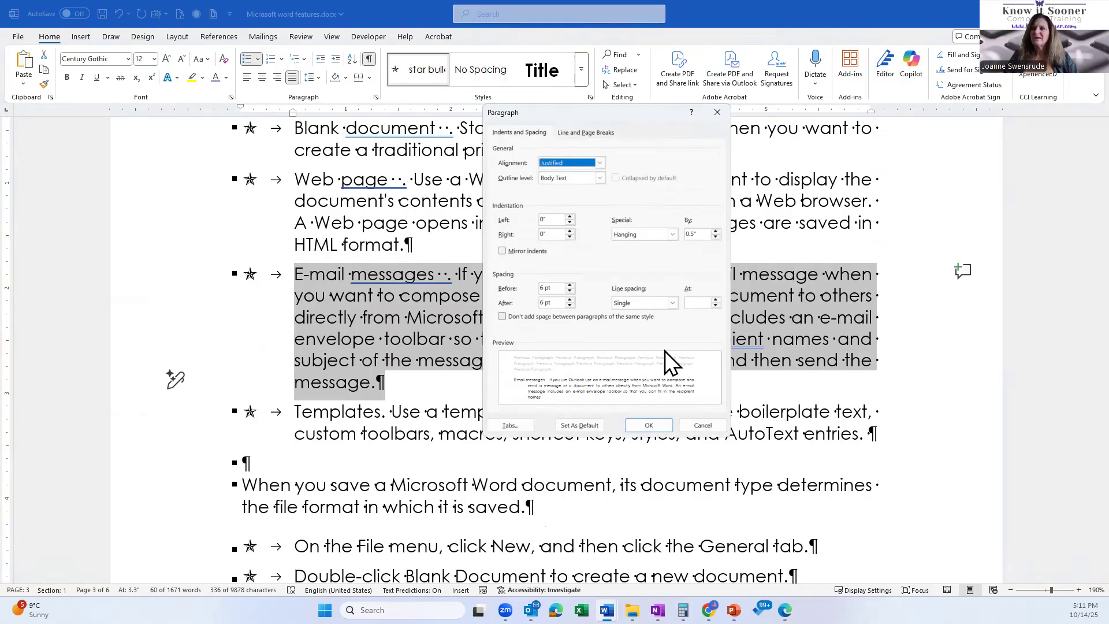
click(703, 426)
Review the spacing of the star-bulleted lists from the E-mail messages bullet through the section on creating a paragraph style
scroll(560, 388, down, 1)
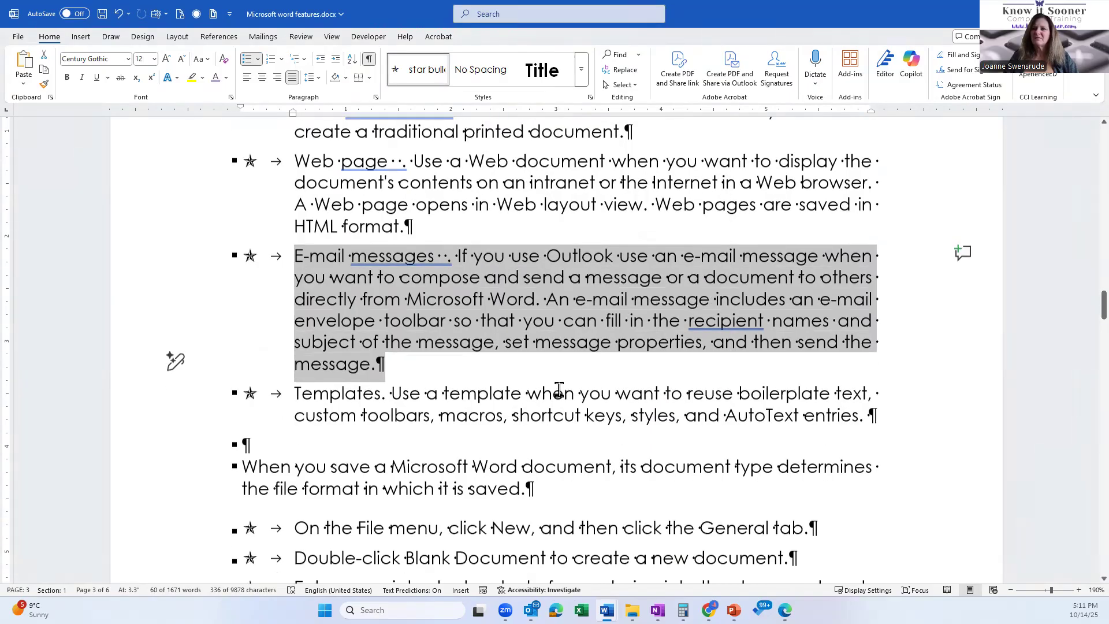
scroll(559, 390, down, 15)
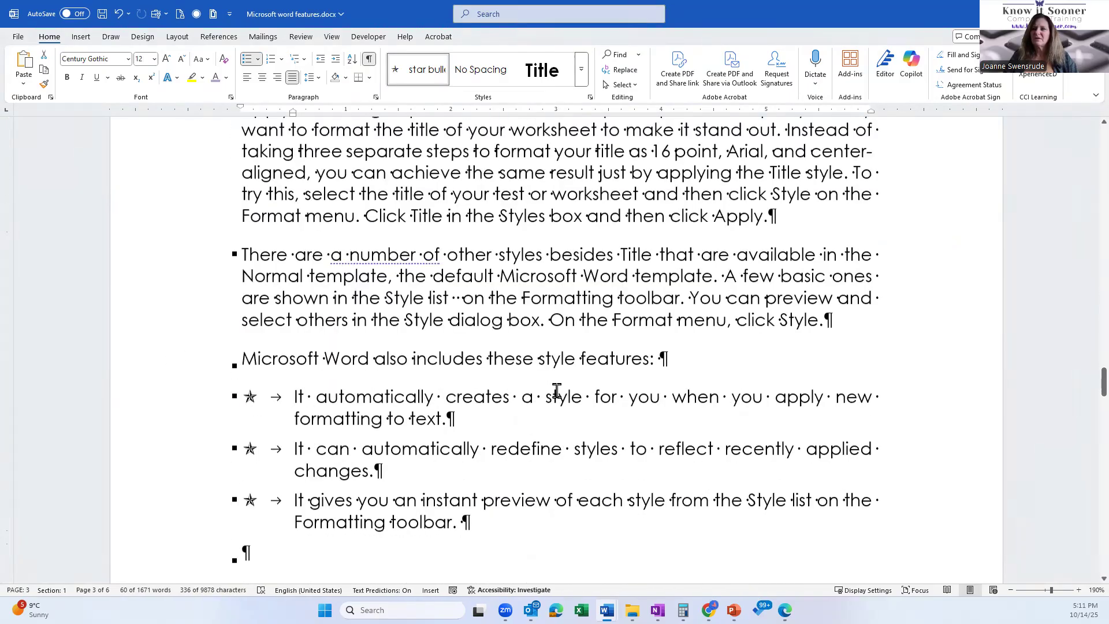
scroll(556, 392, down, 15)
scroll(556, 392, down, 5)
scroll(556, 392, up, 2)
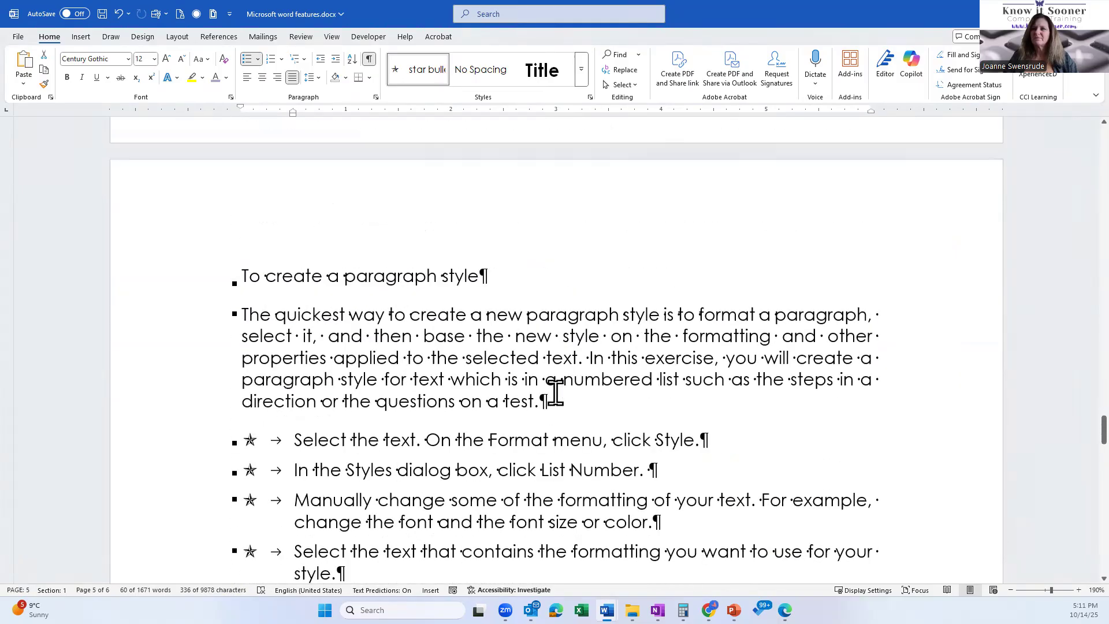
scroll(555, 392, up, 8)
scroll(556, 392, up, 10)
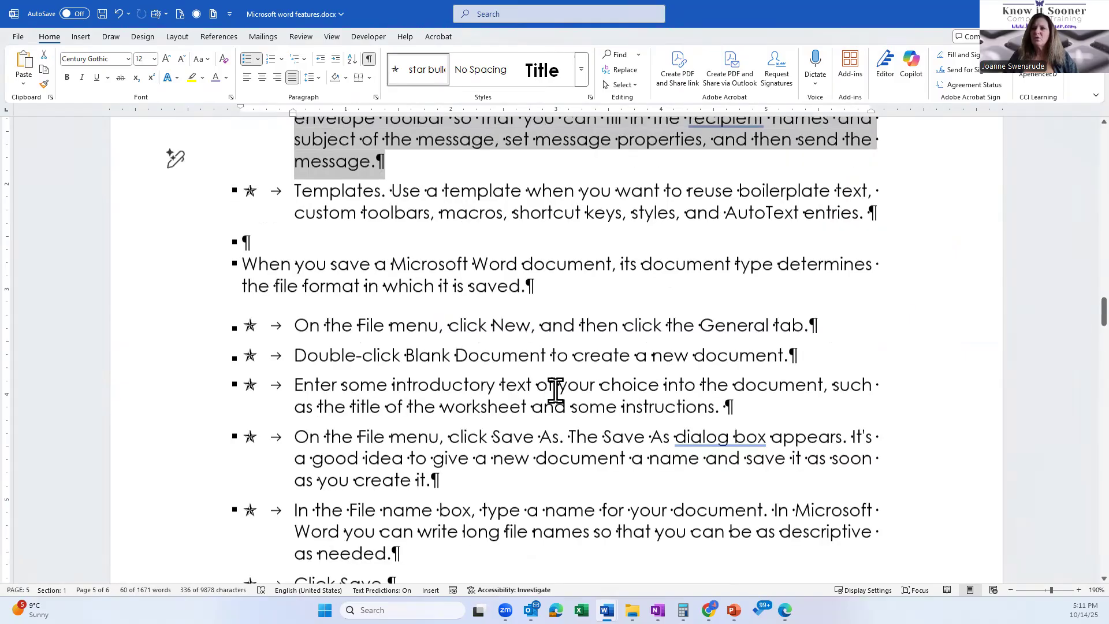
scroll(556, 391, up, 3)
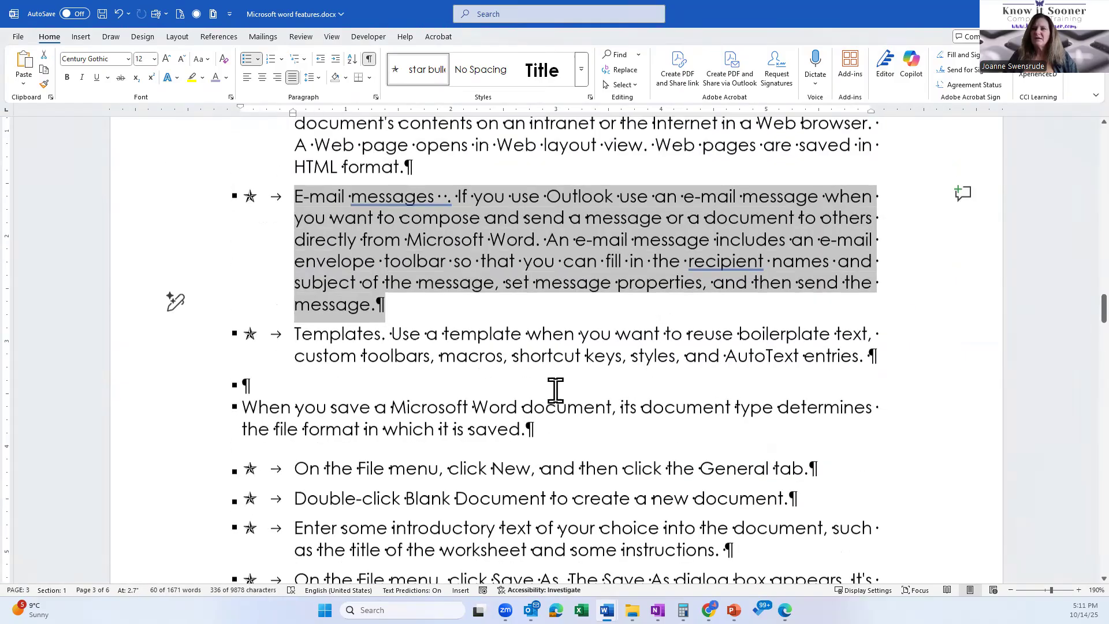
Apply the star bullet style to the four bullets under New for XP, from Click-n-type to Tables
scroll(556, 390, up, 15)
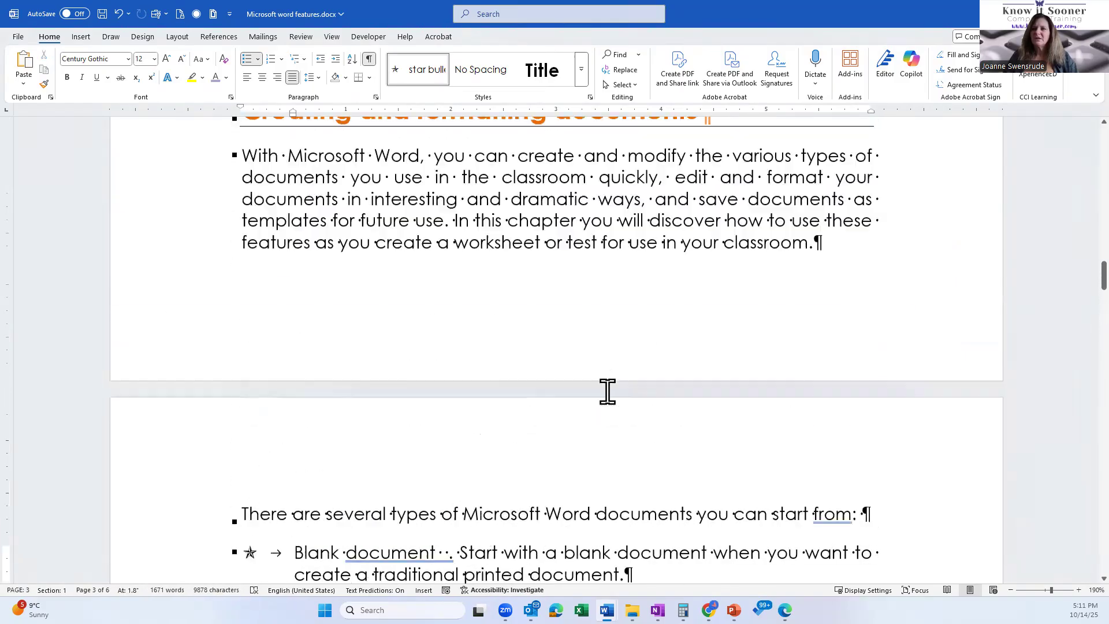
scroll(607, 391, up, 10)
scroll(425, 305, down, 3)
drag(200, 264, 173, 485)
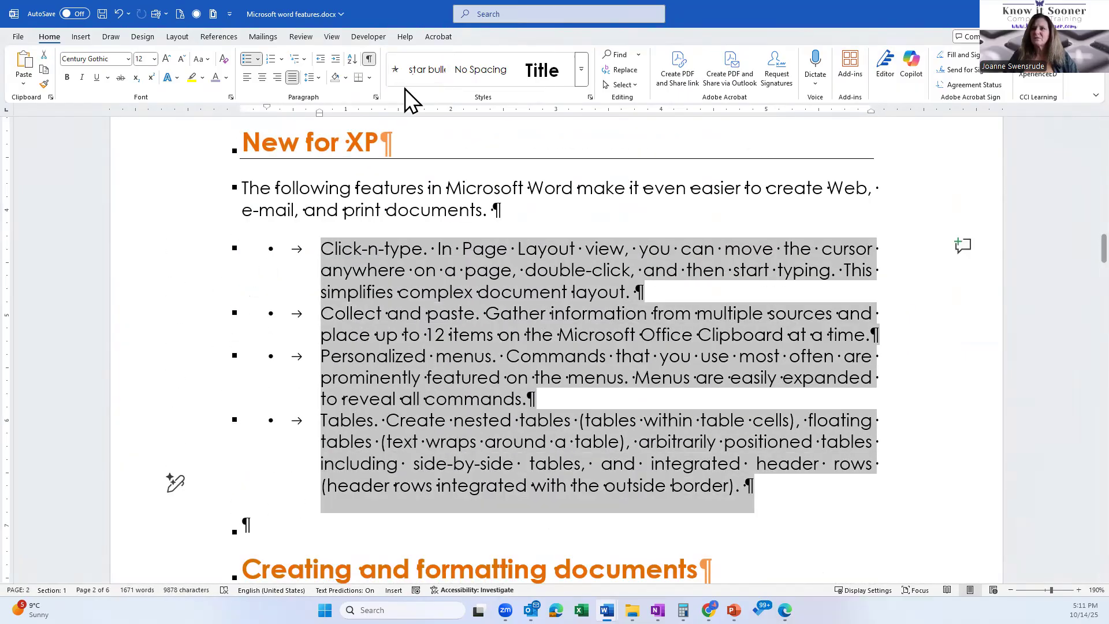
click(414, 73)
scroll(484, 310, down, 1)
scroll(484, 311, down, 9)
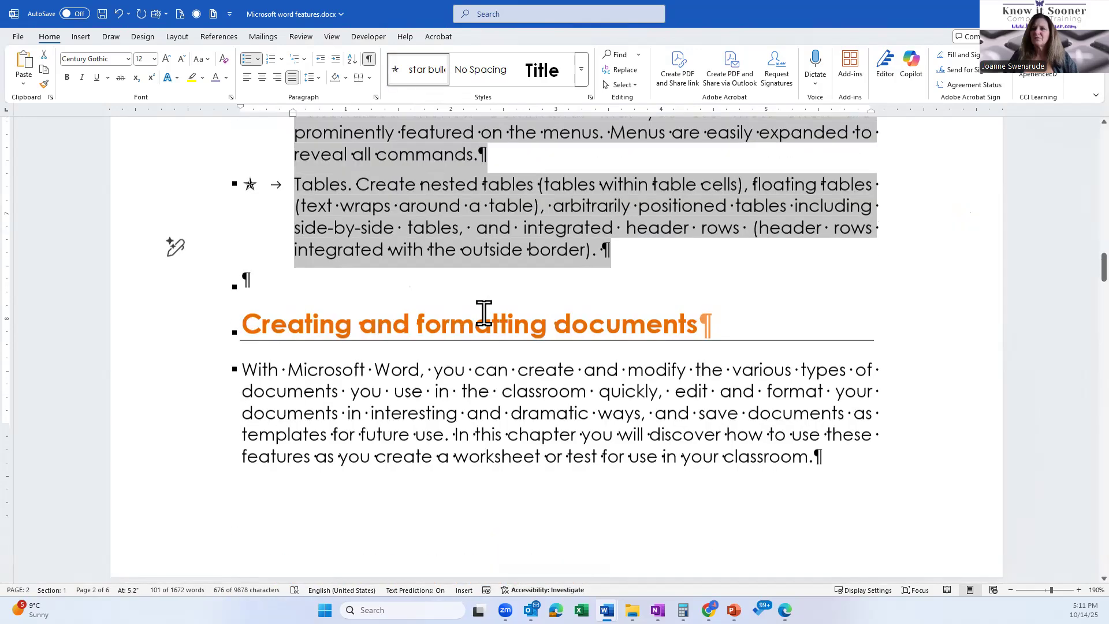
scroll(484, 312, up, 4)
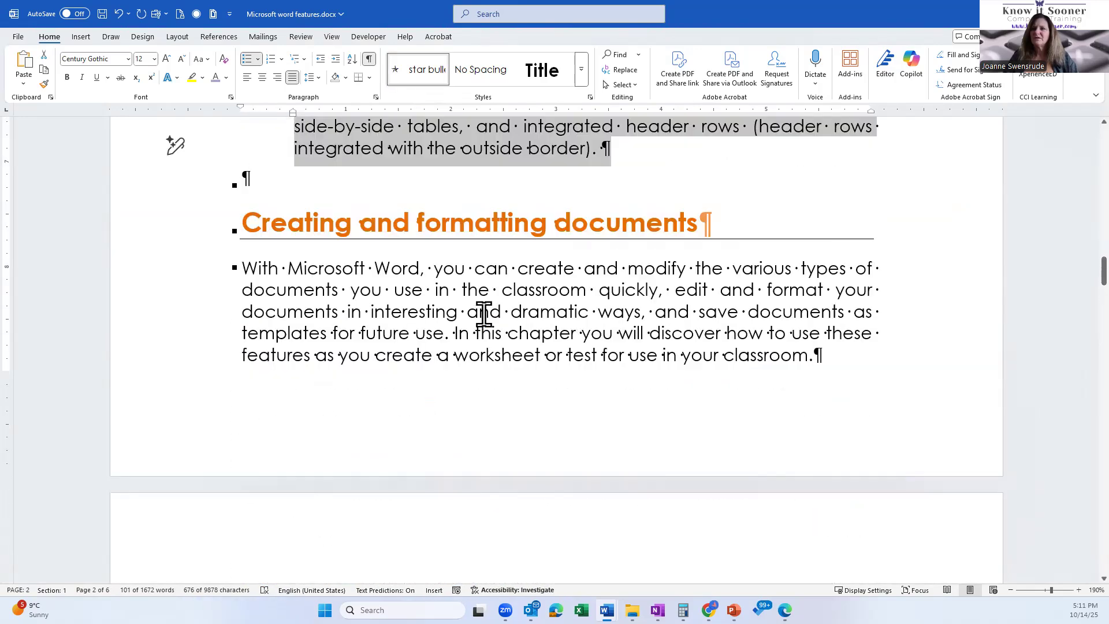
click(446, 329)
Apply the star bullet style to the writing process list, from Developing ideas and content to Publishing
scroll(444, 528, down, 5)
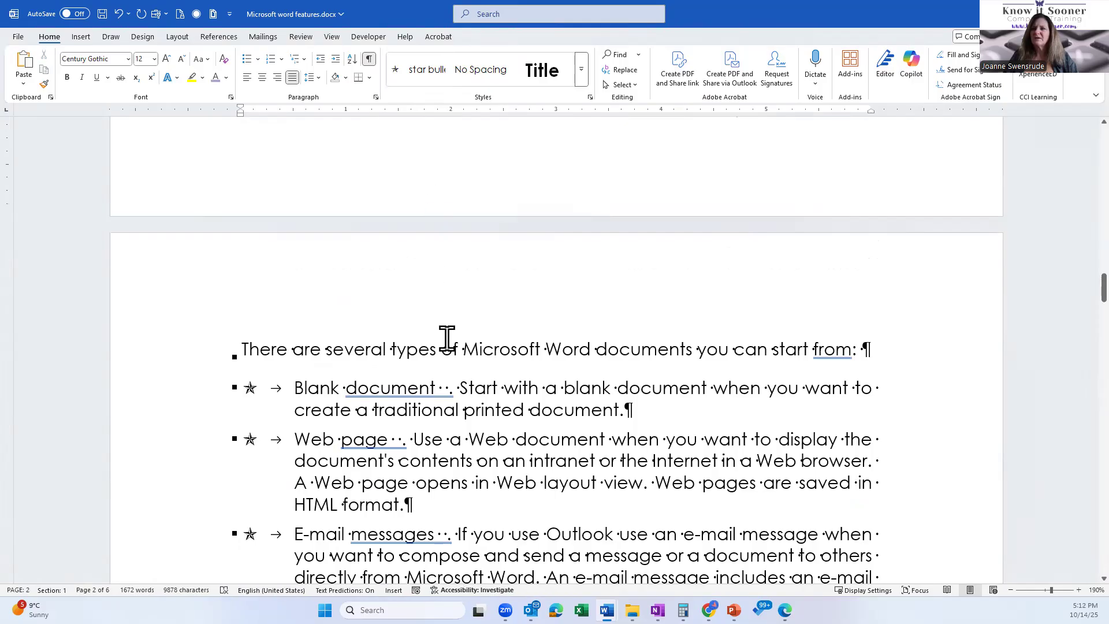
scroll(447, 339, up, 10)
scroll(448, 338, down, 10)
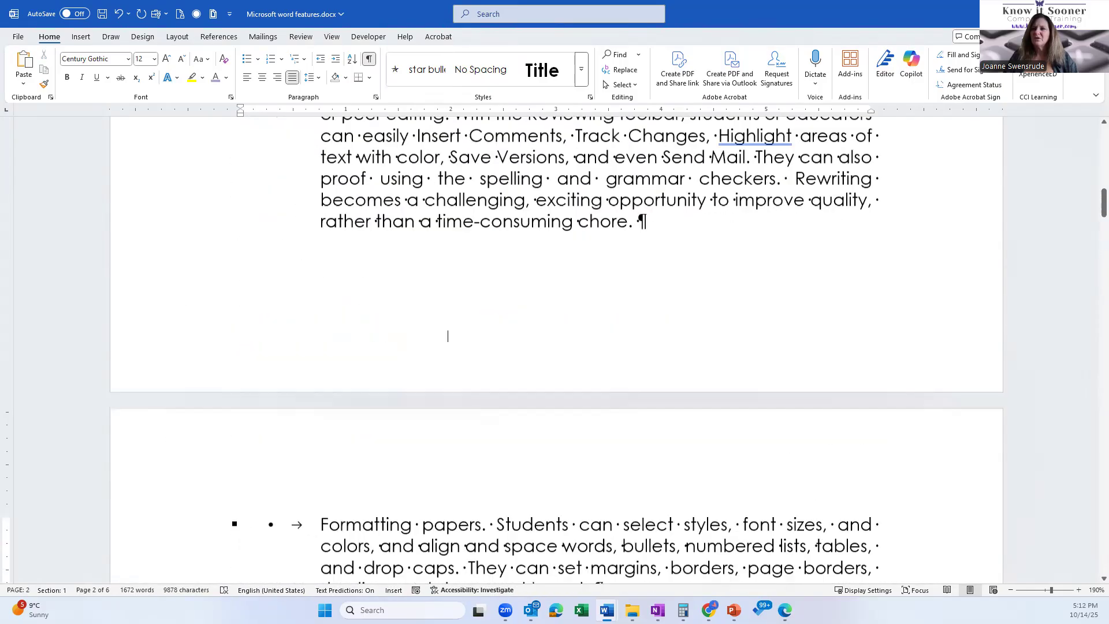
scroll(448, 338, up, 4)
scroll(449, 338, up, 5)
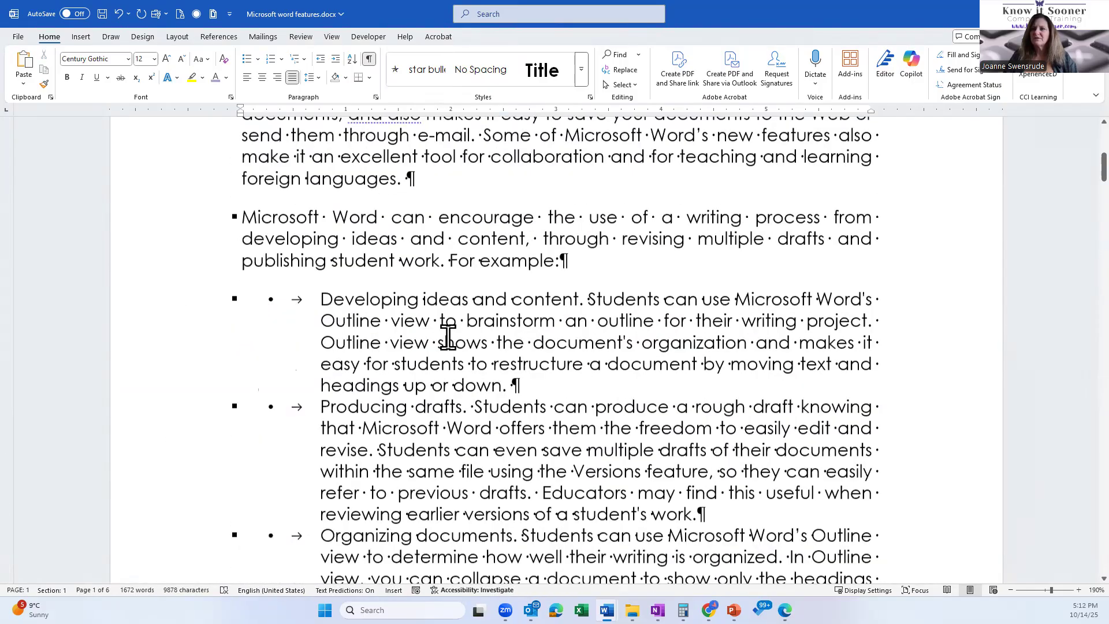
scroll(414, 304, down, 5)
drag(316, 257, 317, 581)
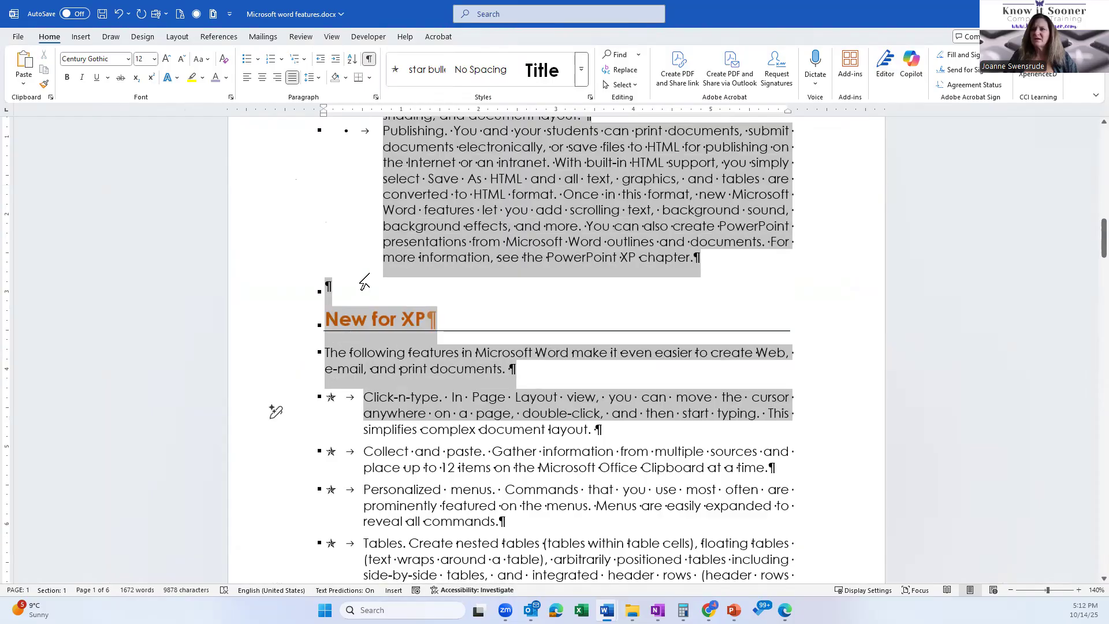
drag(364, 283, 371, 275)
scroll(550, 221, up, 5)
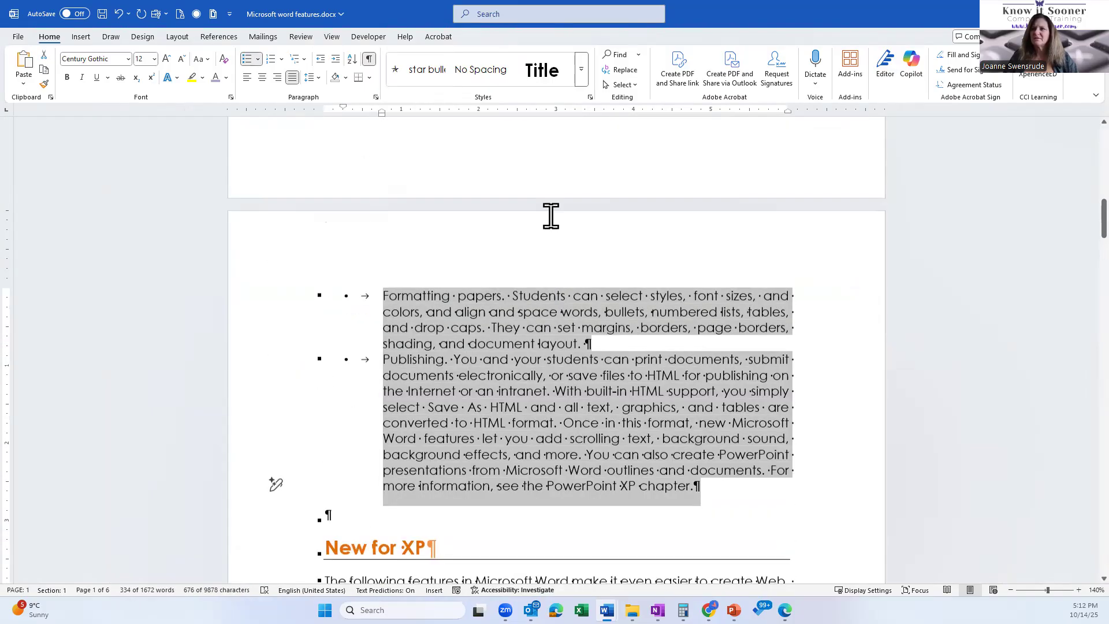
scroll(550, 216, up, 5)
scroll(550, 216, up, 4)
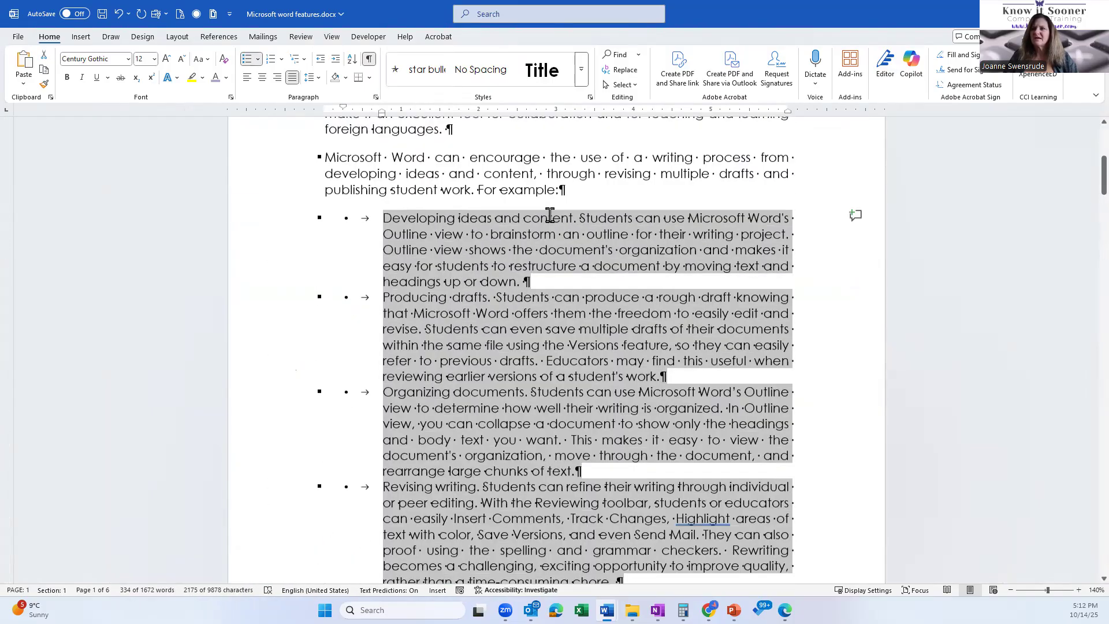
scroll(550, 215, up, 4)
click(401, 81)
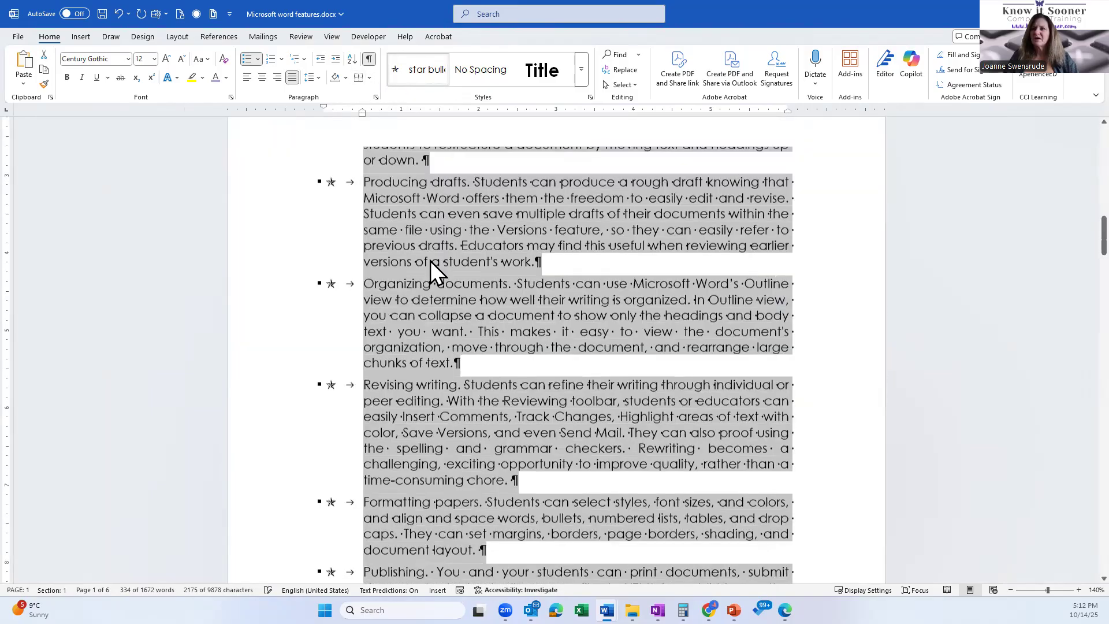
Examine how the restyled writing process list breaks across the first two pages
scroll(435, 283, up, 10)
scroll(435, 283, up, 2)
scroll(433, 284, down, 10)
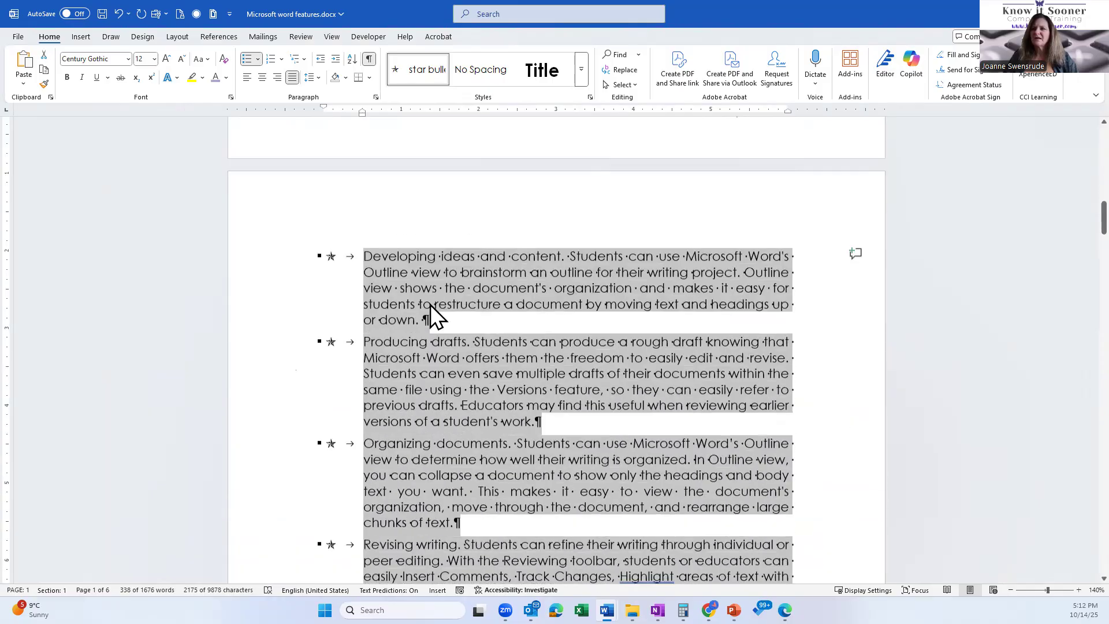
scroll(430, 306, down, 6)
scroll(431, 306, up, 12)
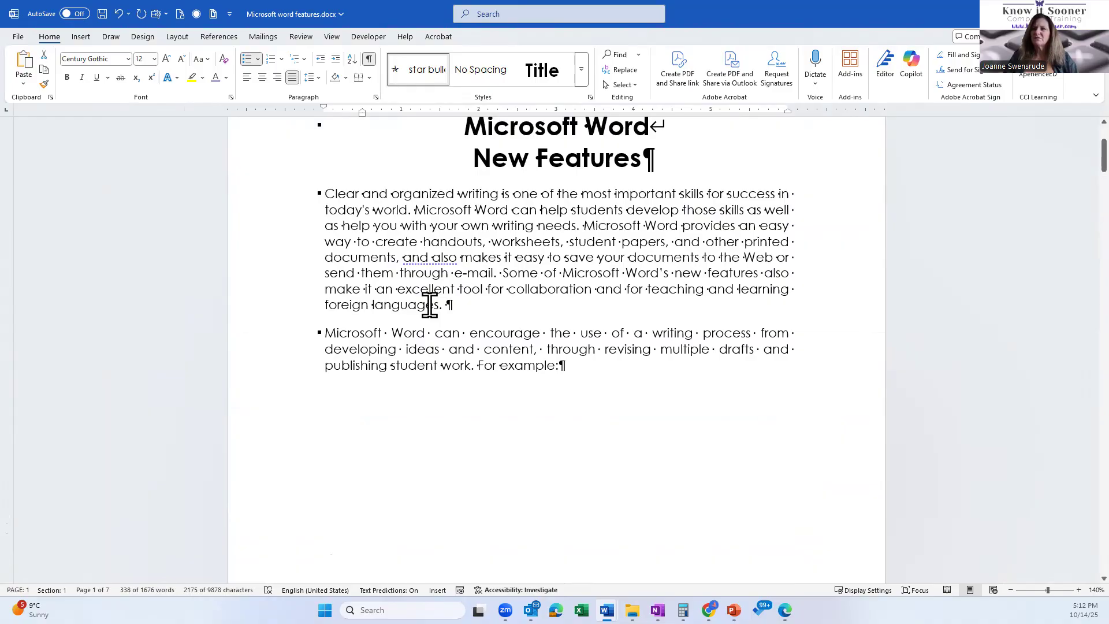
scroll(429, 306, down, 10)
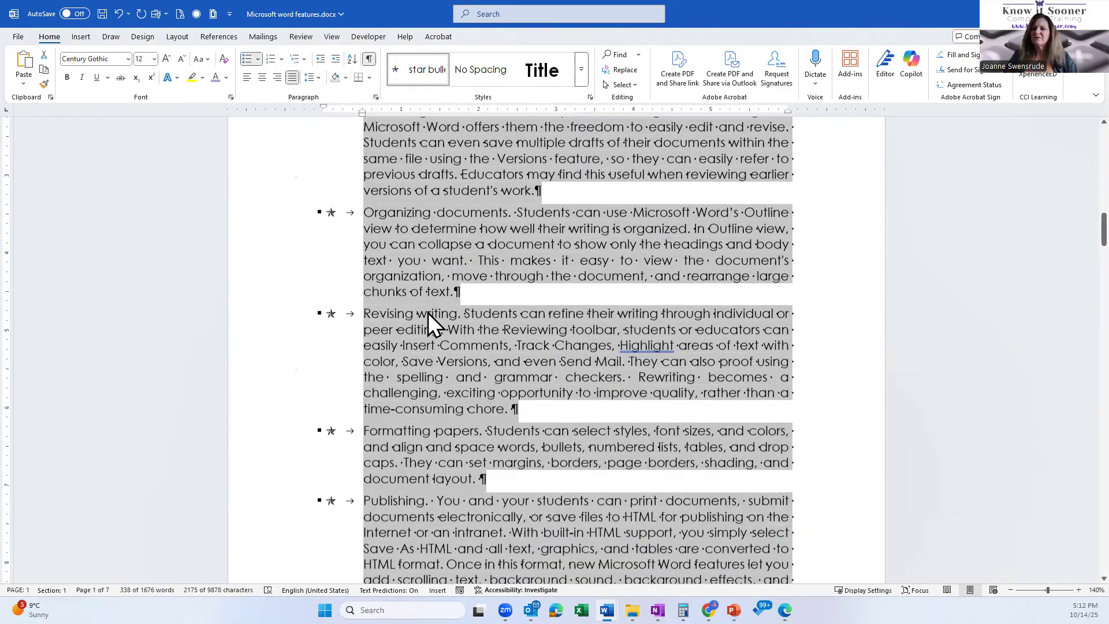
scroll(428, 313, down, 10)
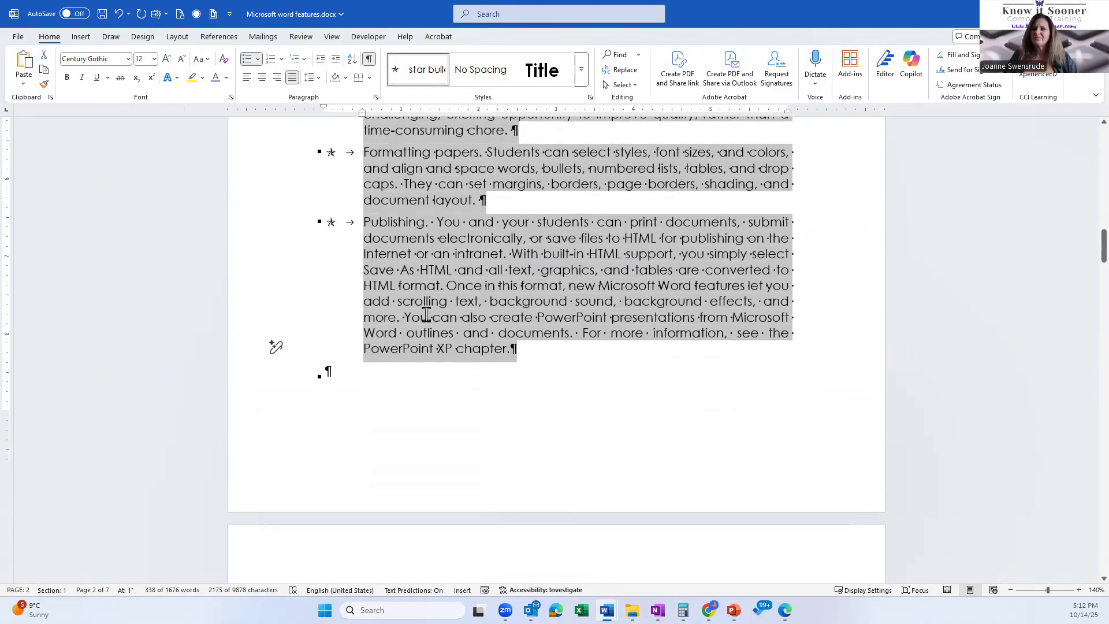
Turn off Keep with next for the selected writing process bullets and check how the list flows across the pages
scroll(426, 313, up, 15)
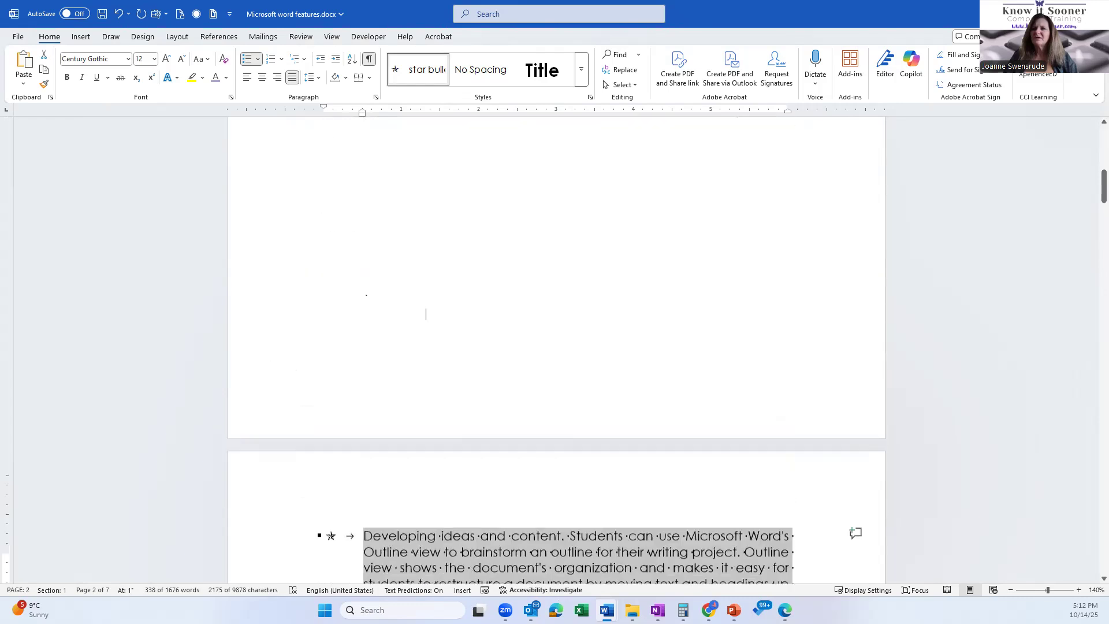
scroll(426, 314, up, 5)
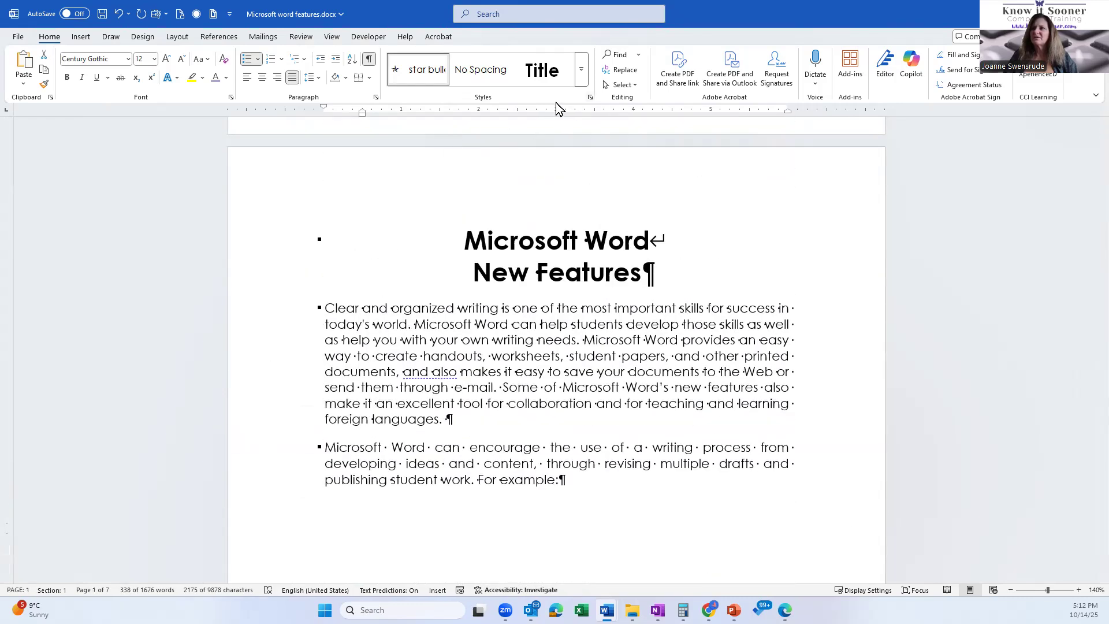
click(376, 99)
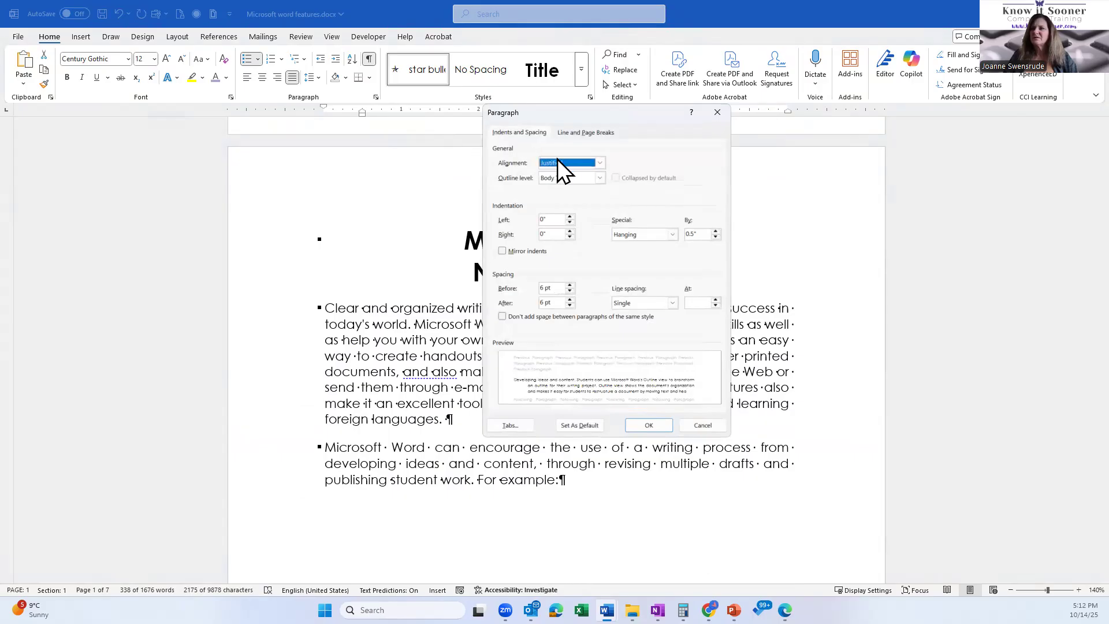
click(581, 134)
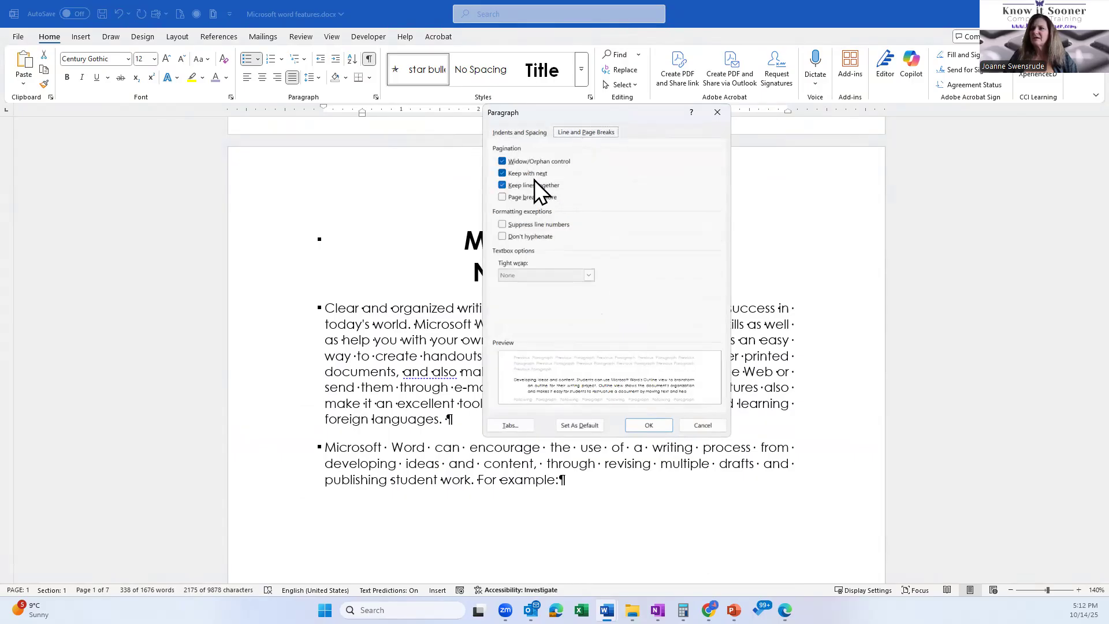
click(524, 174)
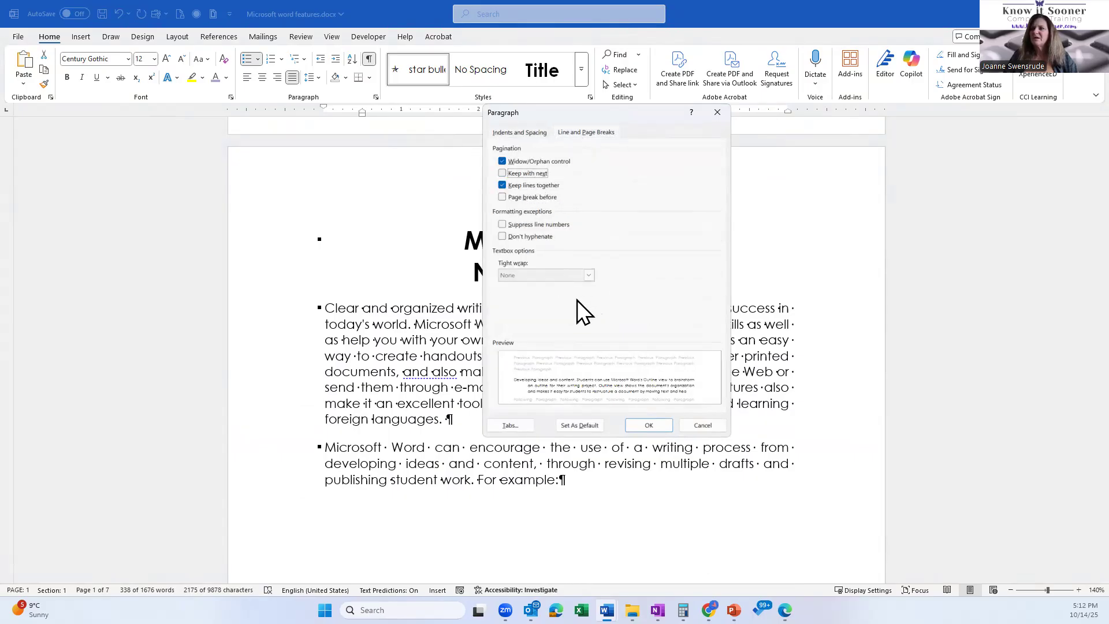
click(648, 425)
scroll(236, 458, down, 4)
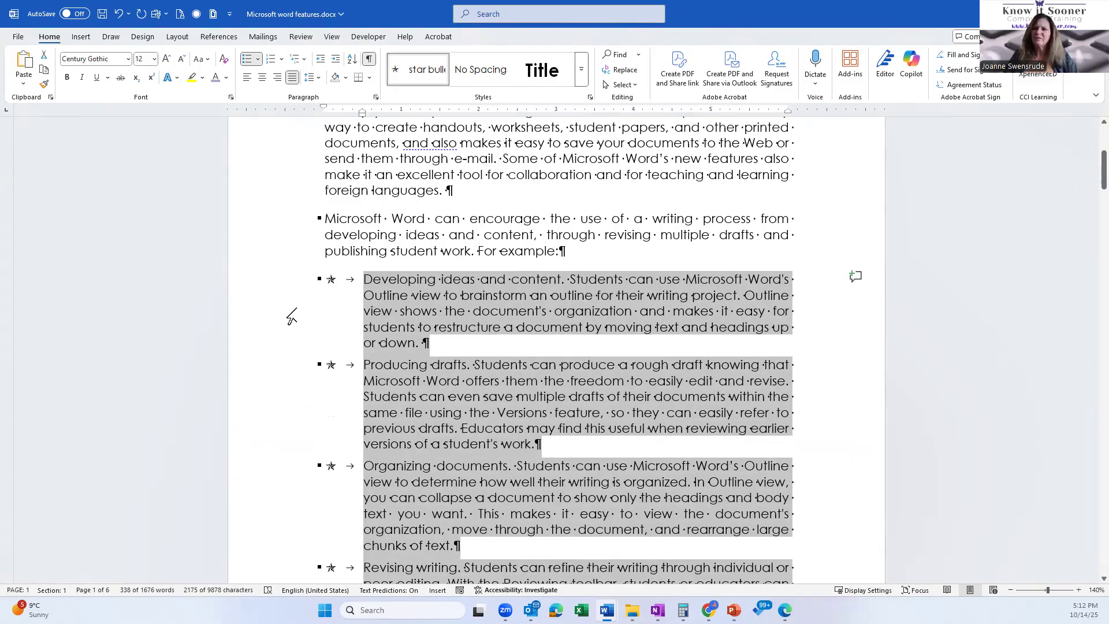
scroll(292, 316, down, 15)
scroll(292, 316, up, 15)
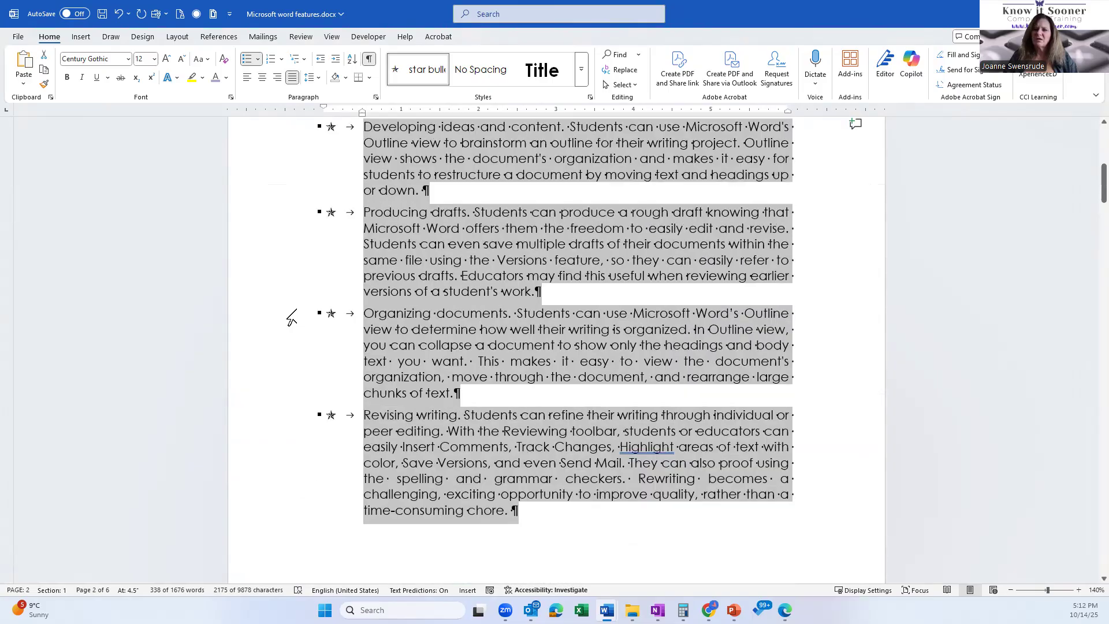
Add two blank paragraphs below the document title and insert a page break before the Clear and organized writing paragraph
scroll(292, 316, up, 3)
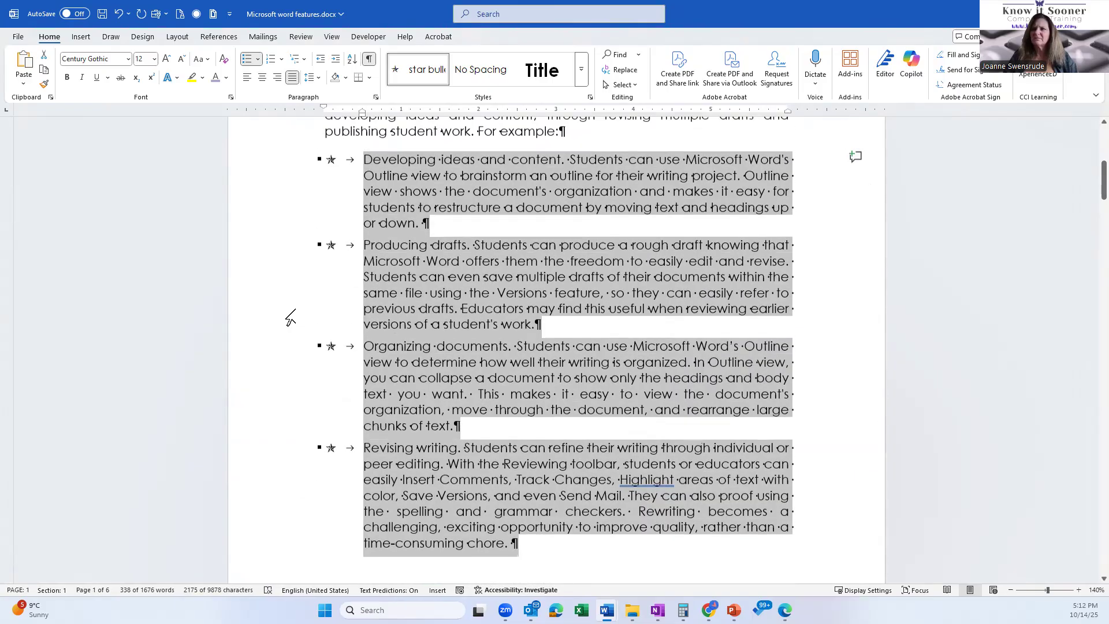
scroll(290, 317, up, 4)
scroll(291, 316, up, 1)
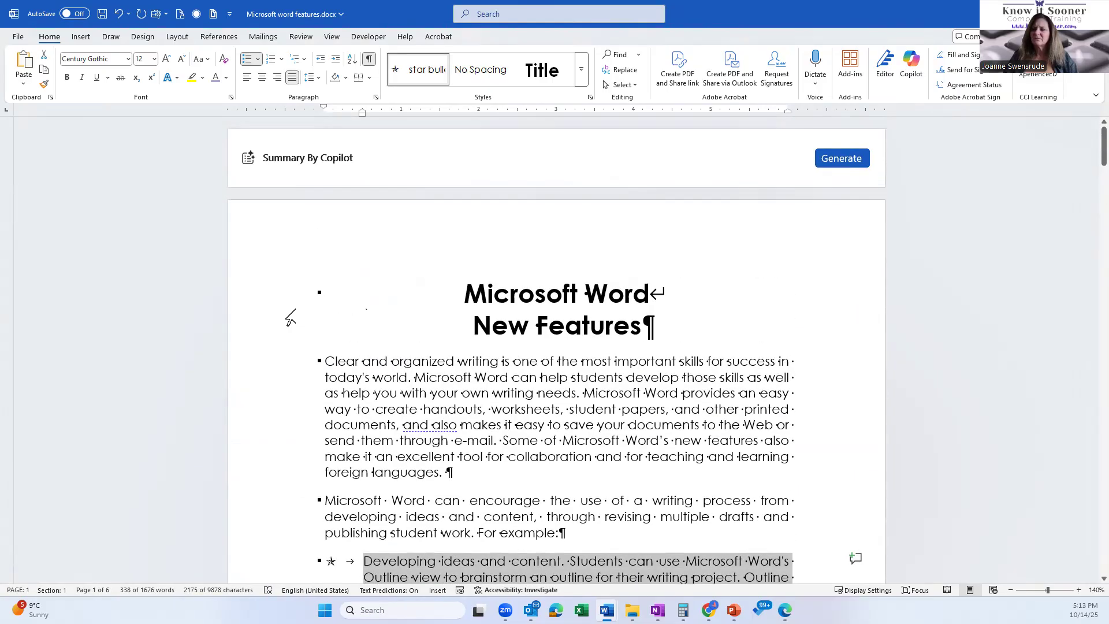
click(696, 326)
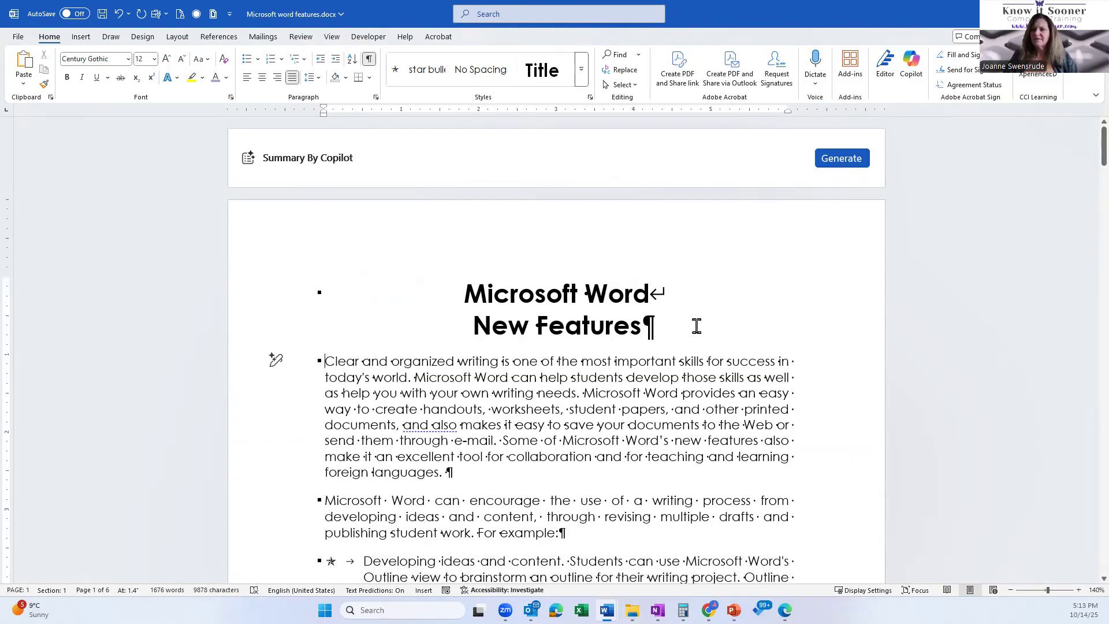
key(Return)
key(Return)
key(Up)
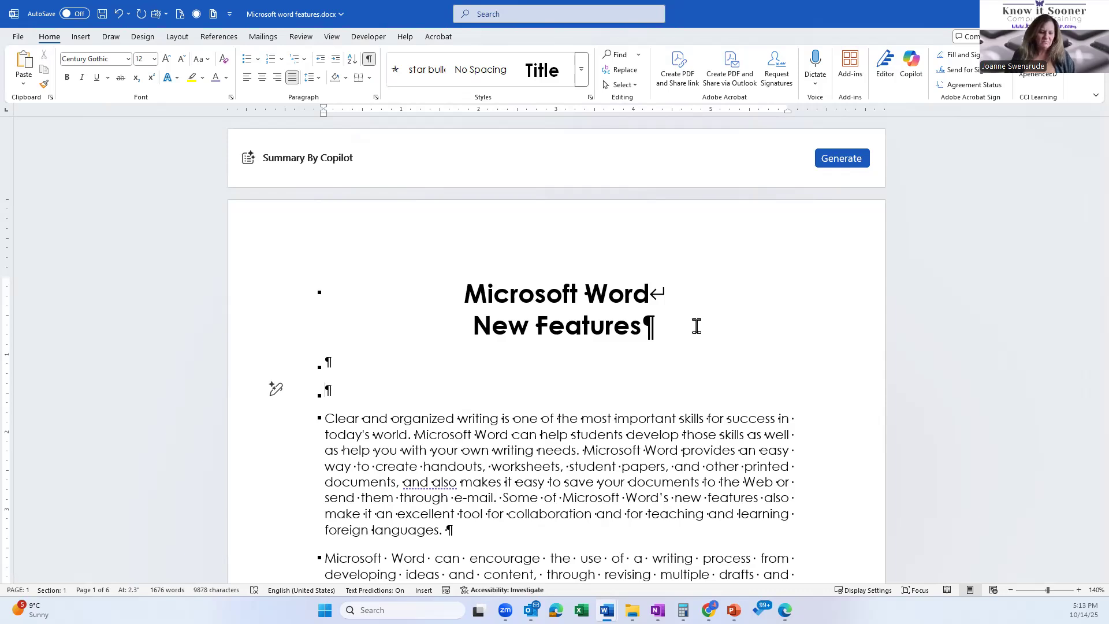
key(Down)
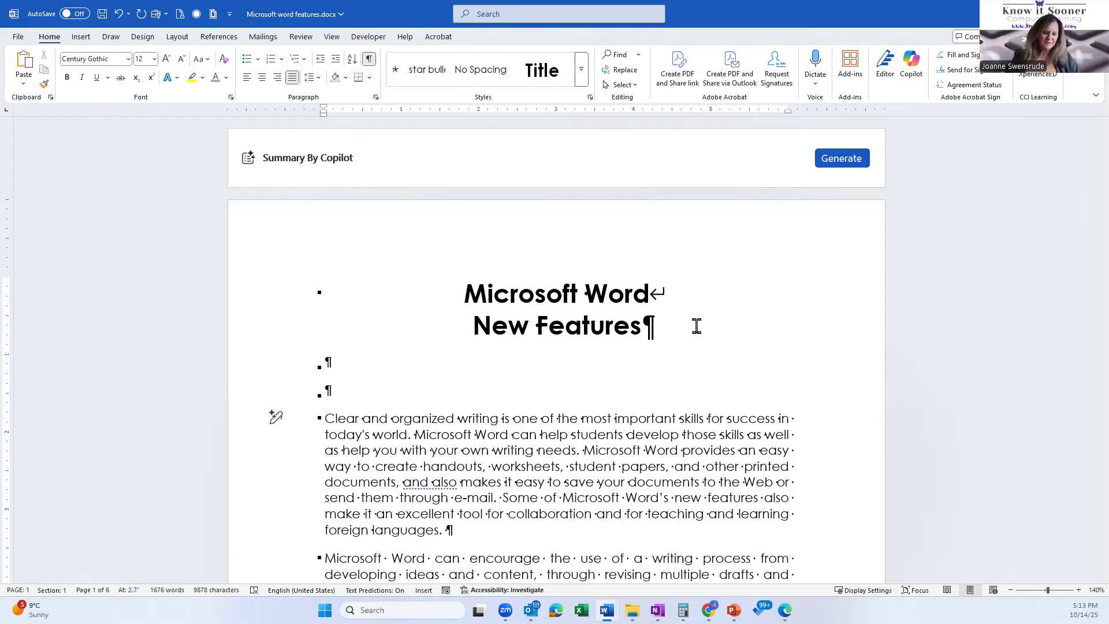
key(ctrl+Return)
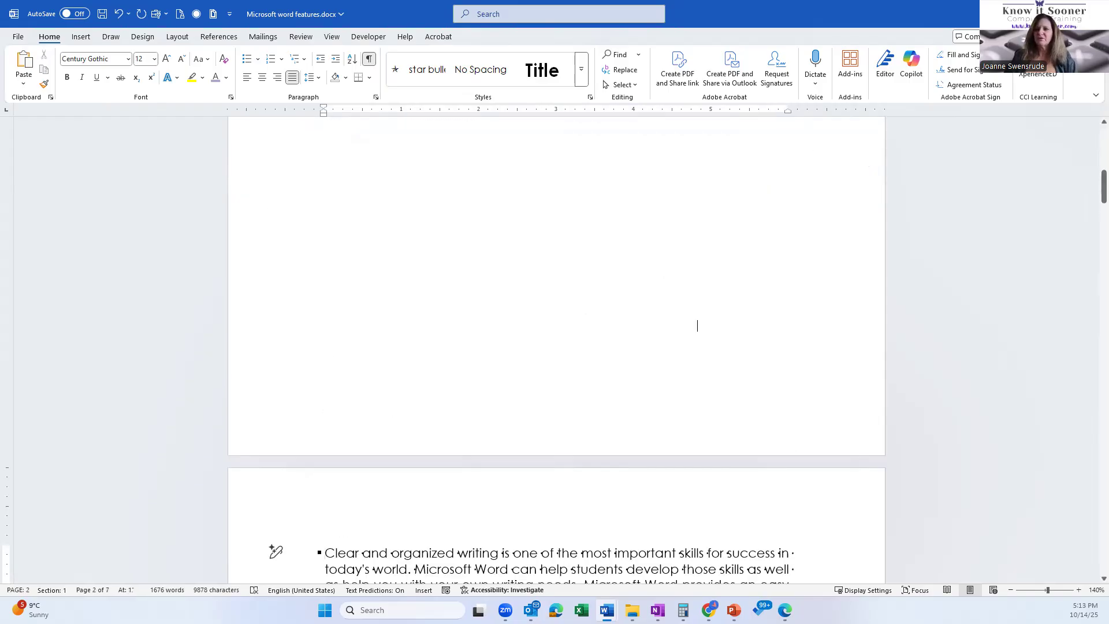
scroll(697, 325, up, 8)
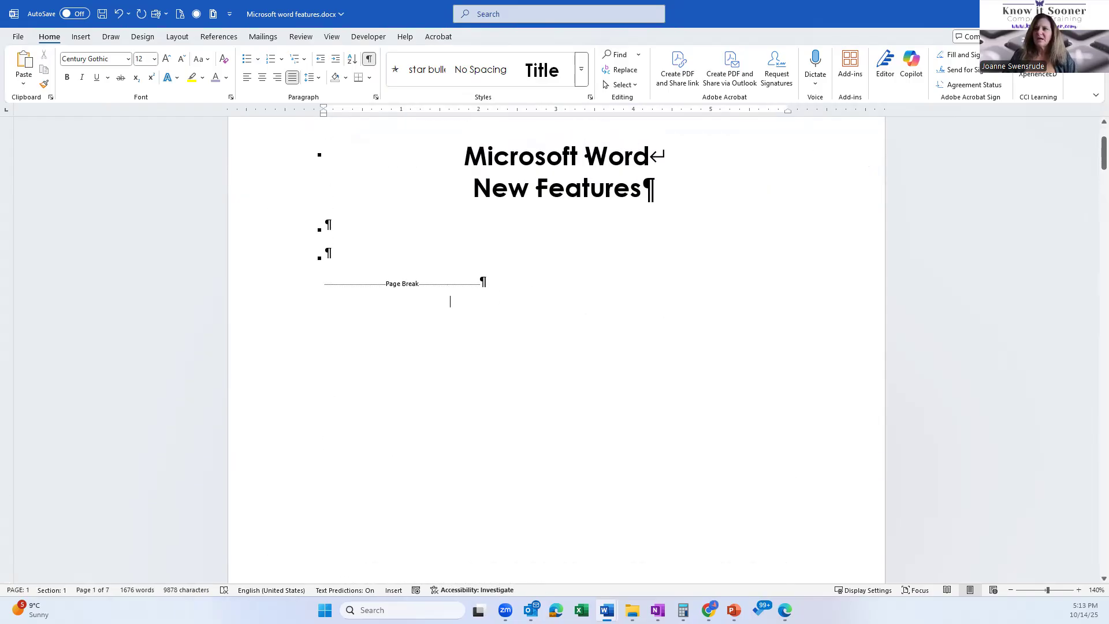
scroll(490, 327, down, 8)
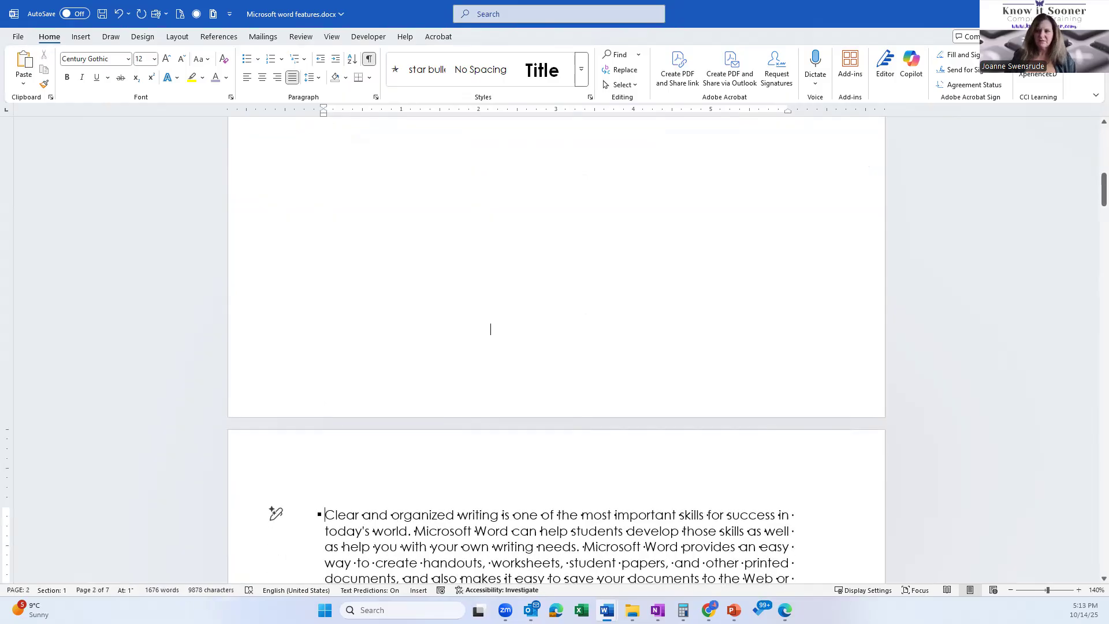
Insert a second page break before the opening paragraph and add the line Table of Contents with a blank line below on the new page
key(ctrl+Return)
scroll(436, 298, up, 3)
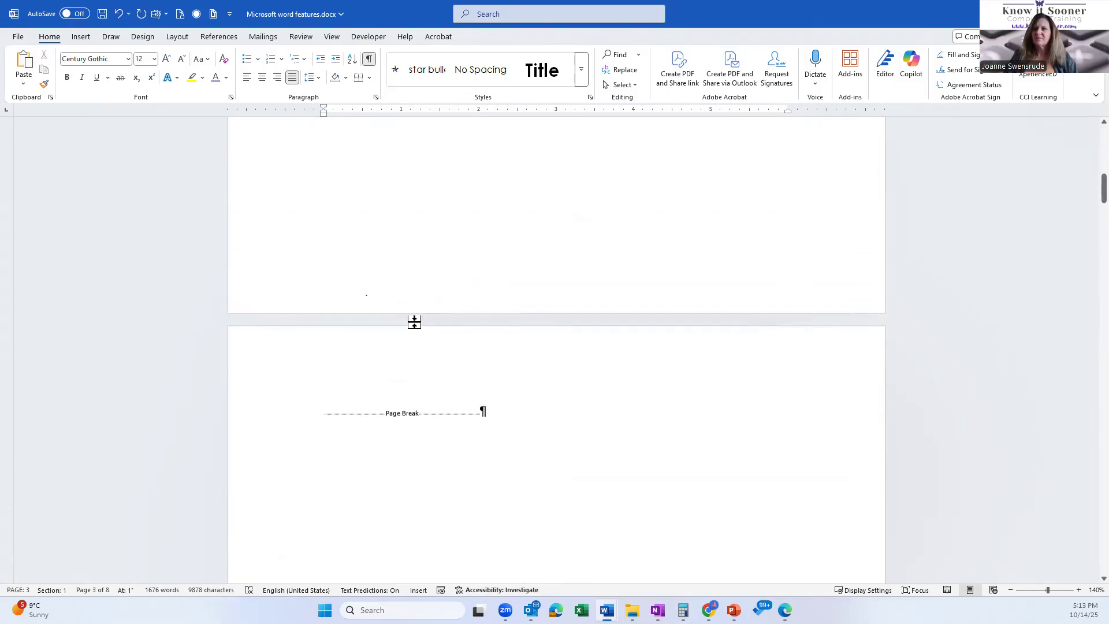
click(373, 415)
text(Tabl)
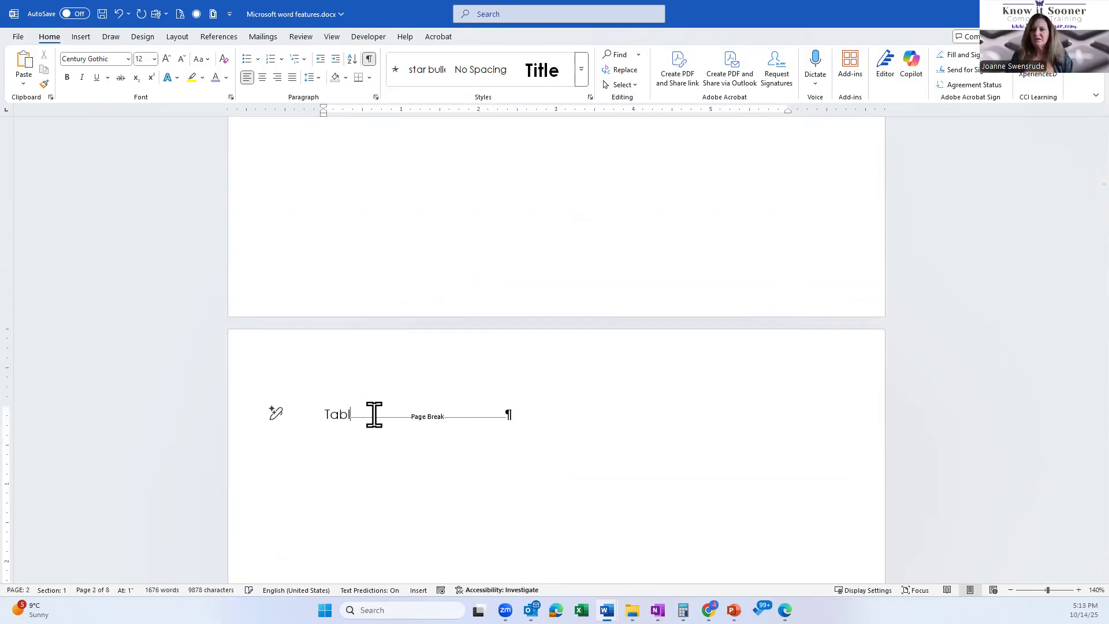
text(e of Contents)
key(Return)
key(Return)
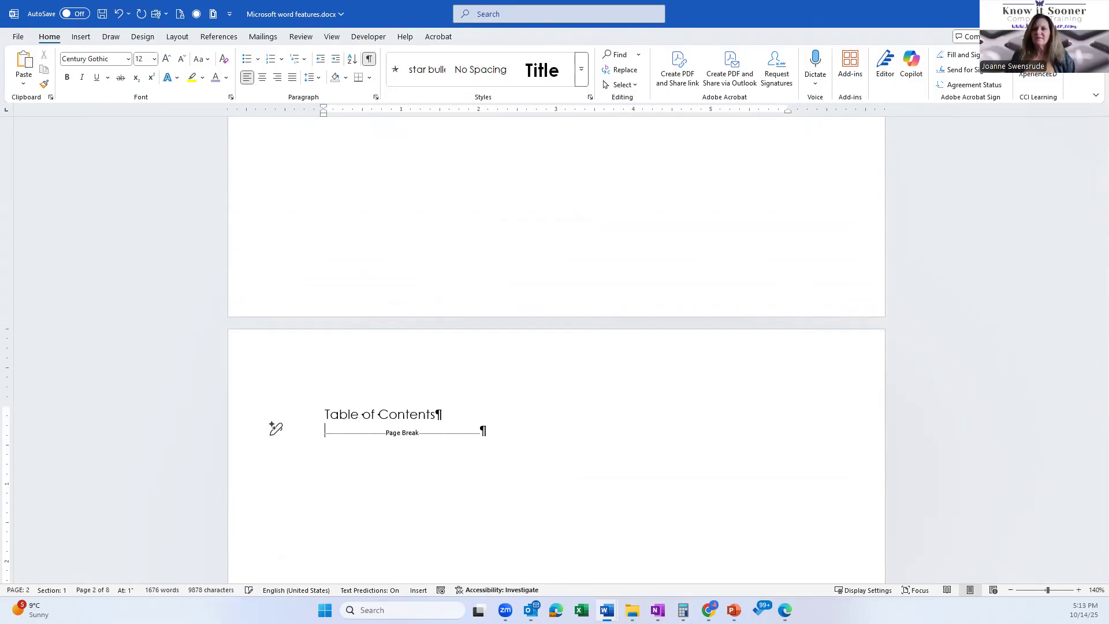
Insert a custom table of contents below the Table of Contents line, using the Fancy format and showing 2 levels
click(359, 431)
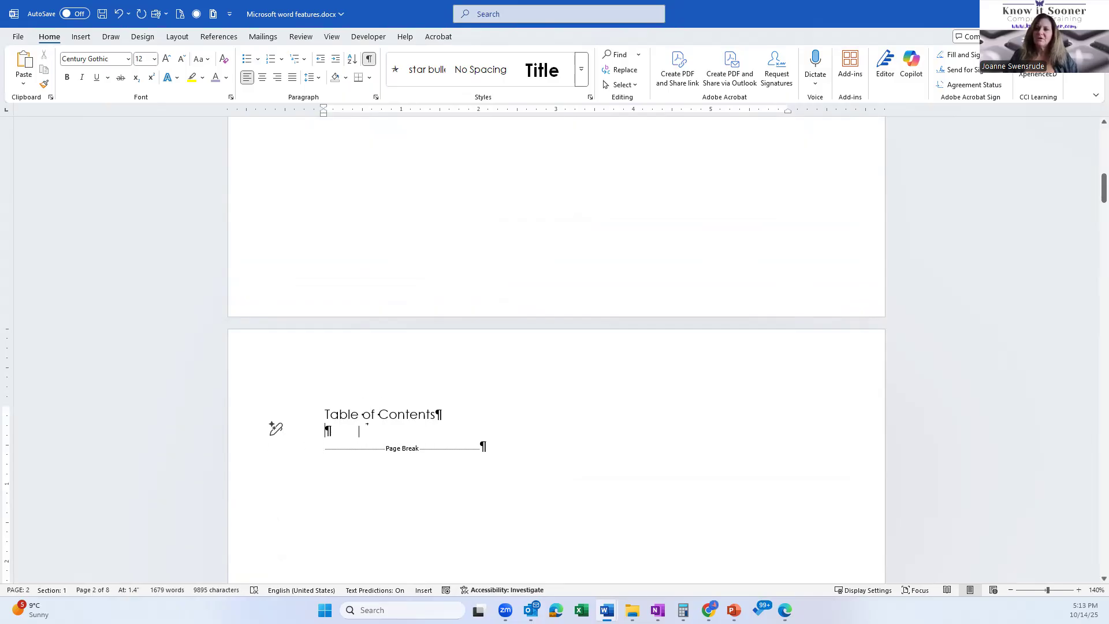
click(219, 36)
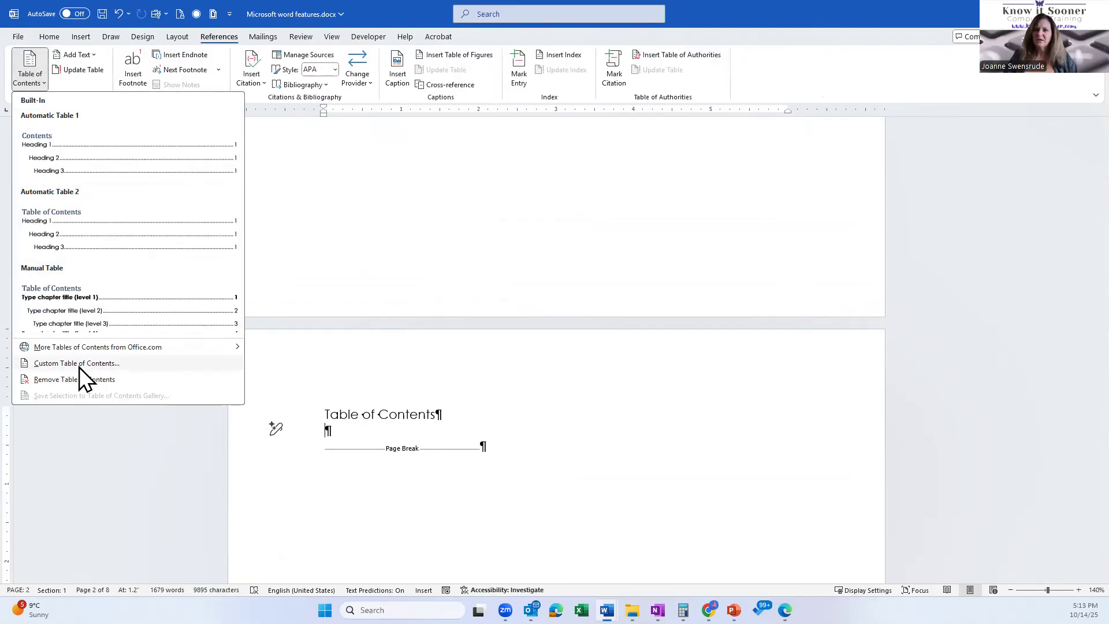
click(78, 362)
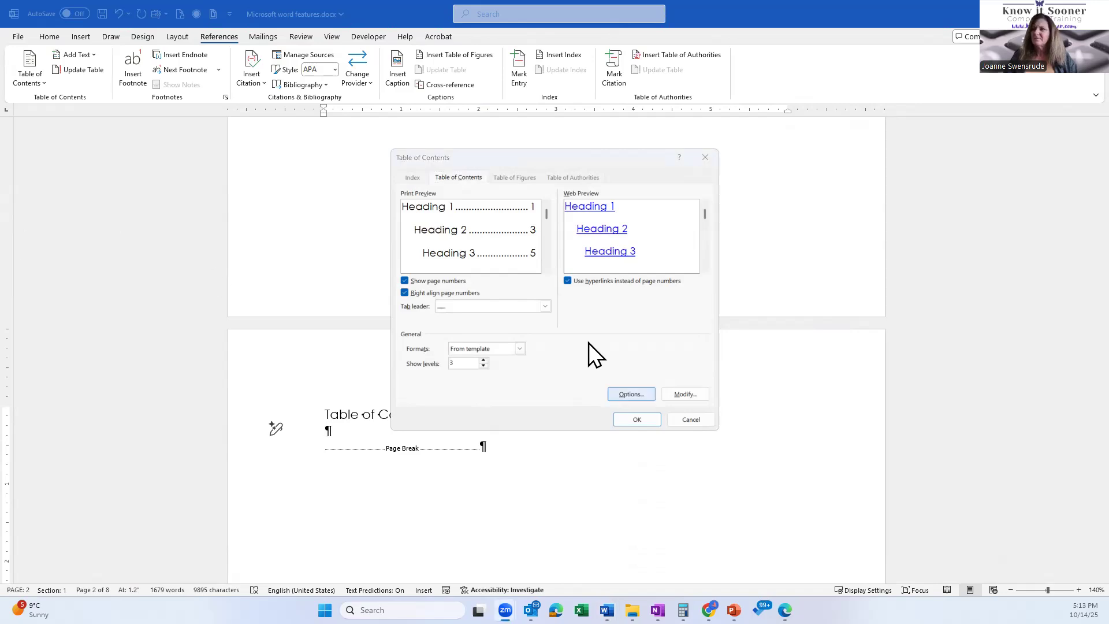
click(520, 348)
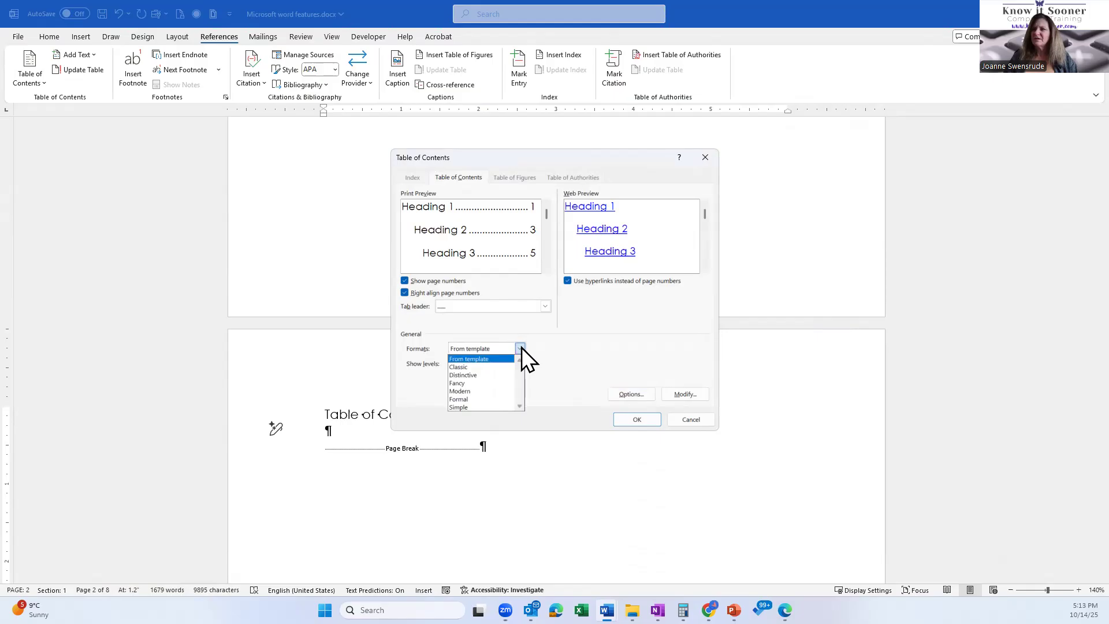
click(460, 367)
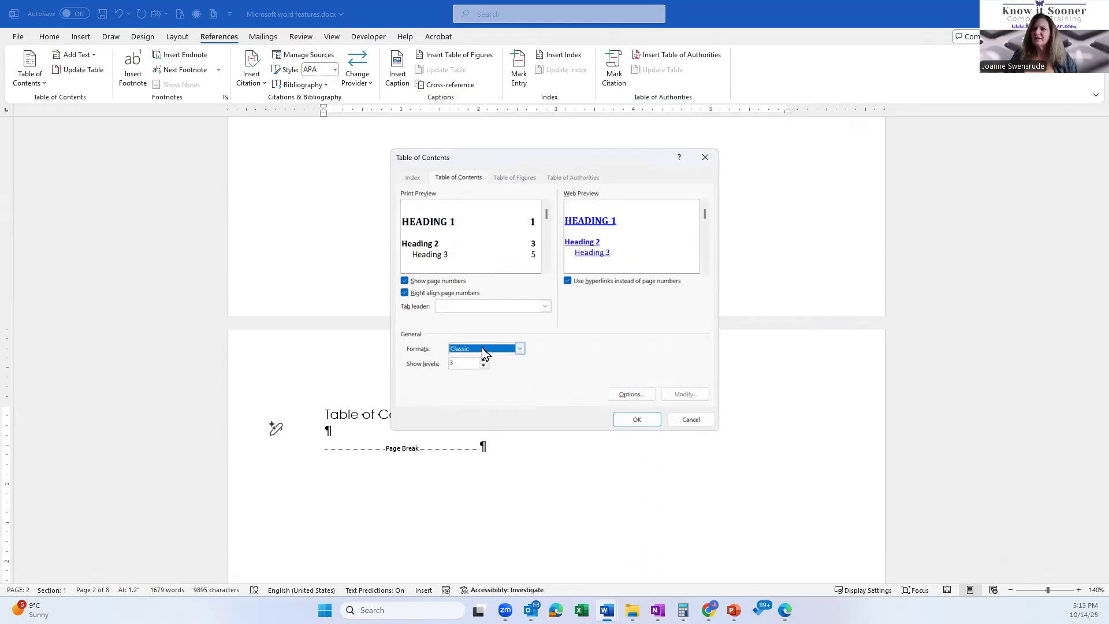
click(482, 349)
click(479, 376)
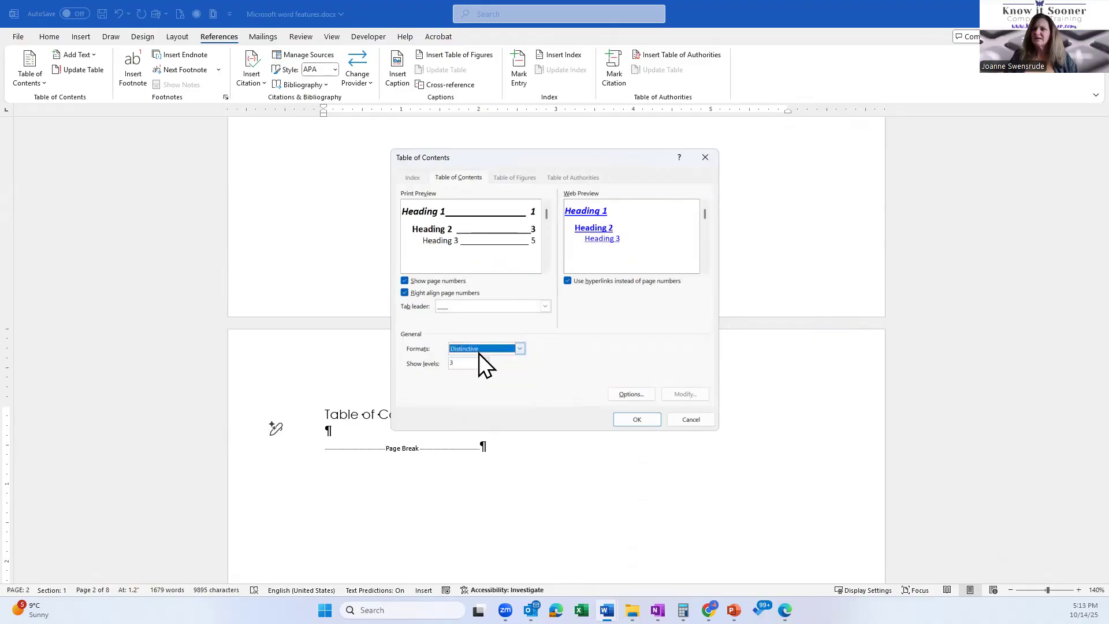
click(480, 352)
click(477, 383)
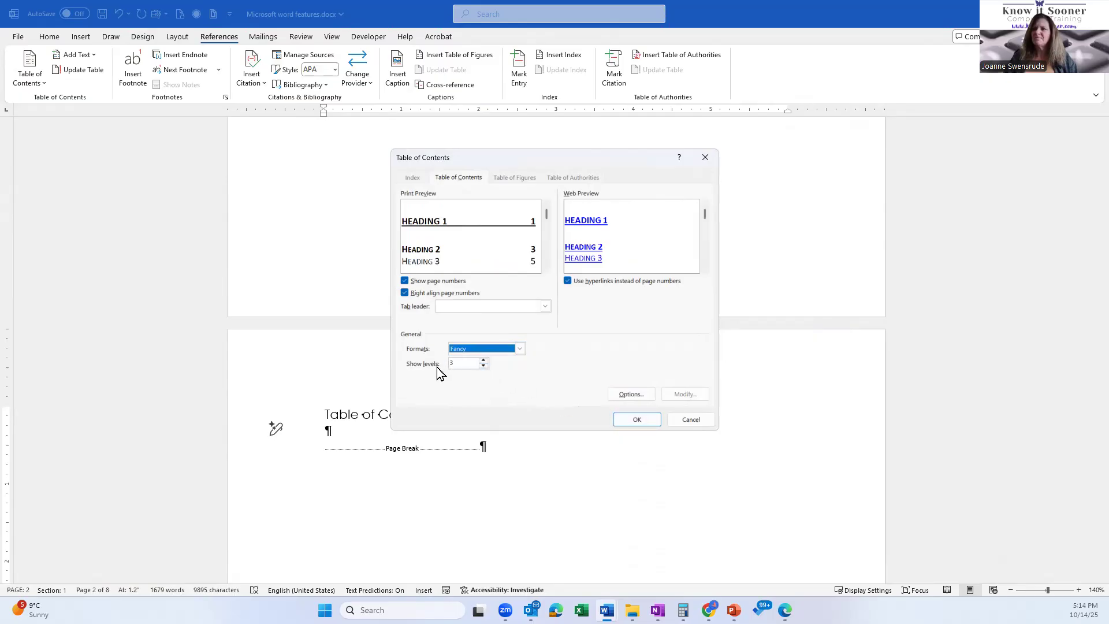
click(483, 365)
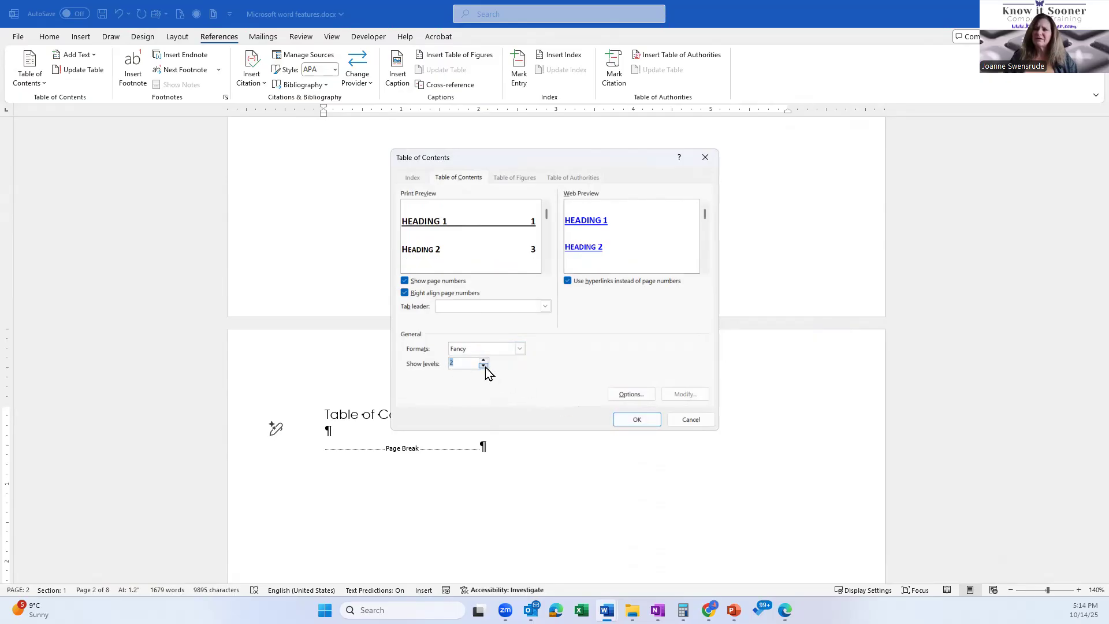
click(636, 421)
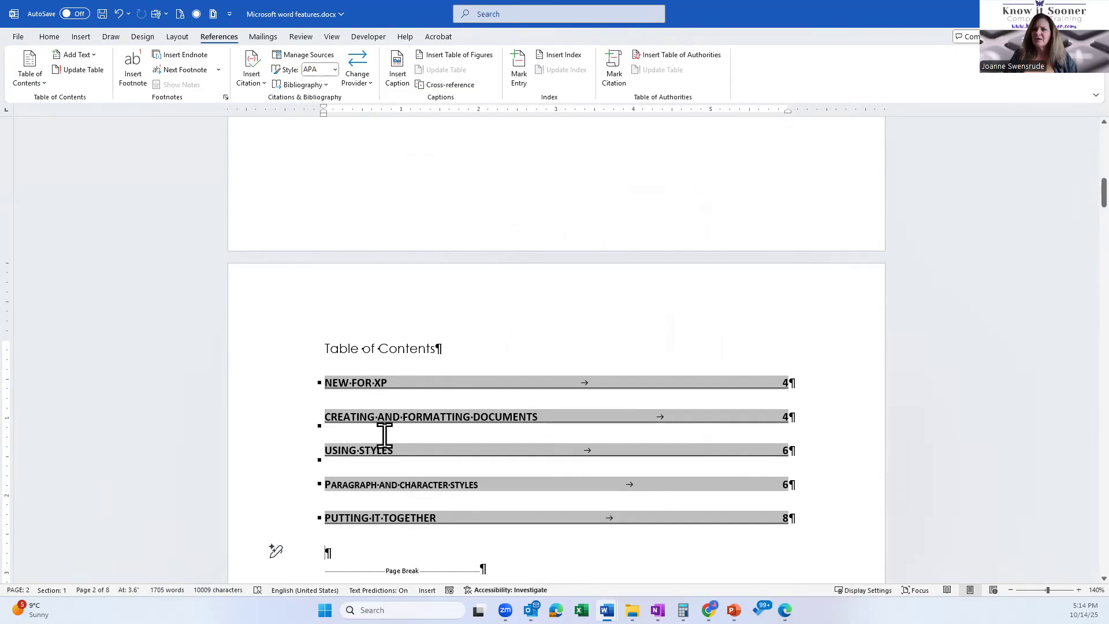
Examine the heading levels and page numbers of the table of contents entries, from New for XP to Putting it together
click(292, 486)
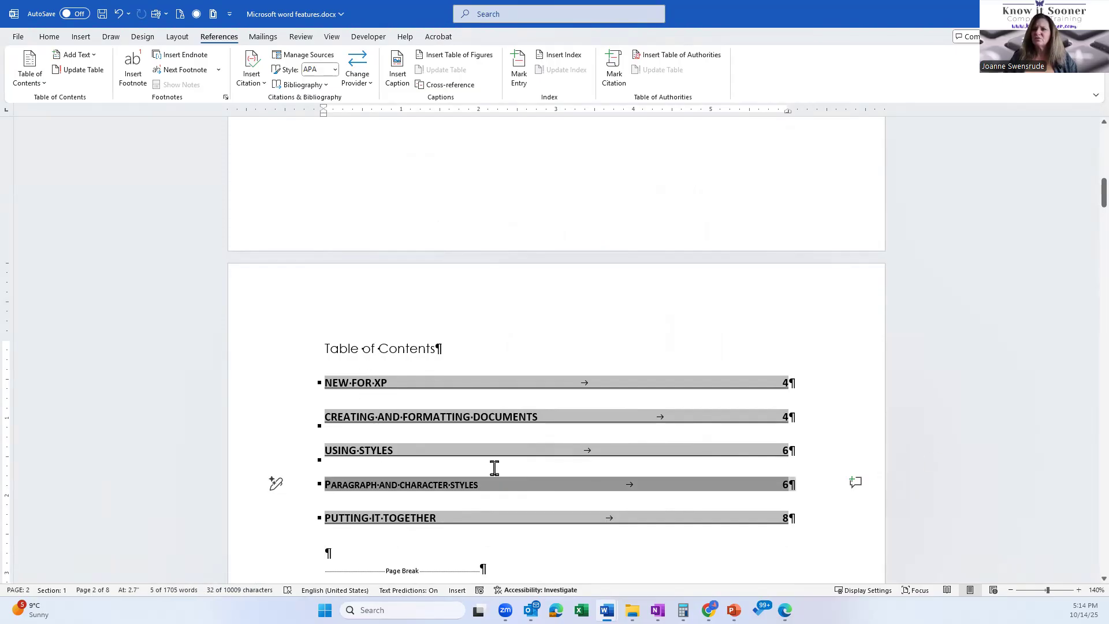
click(273, 394)
click(270, 425)
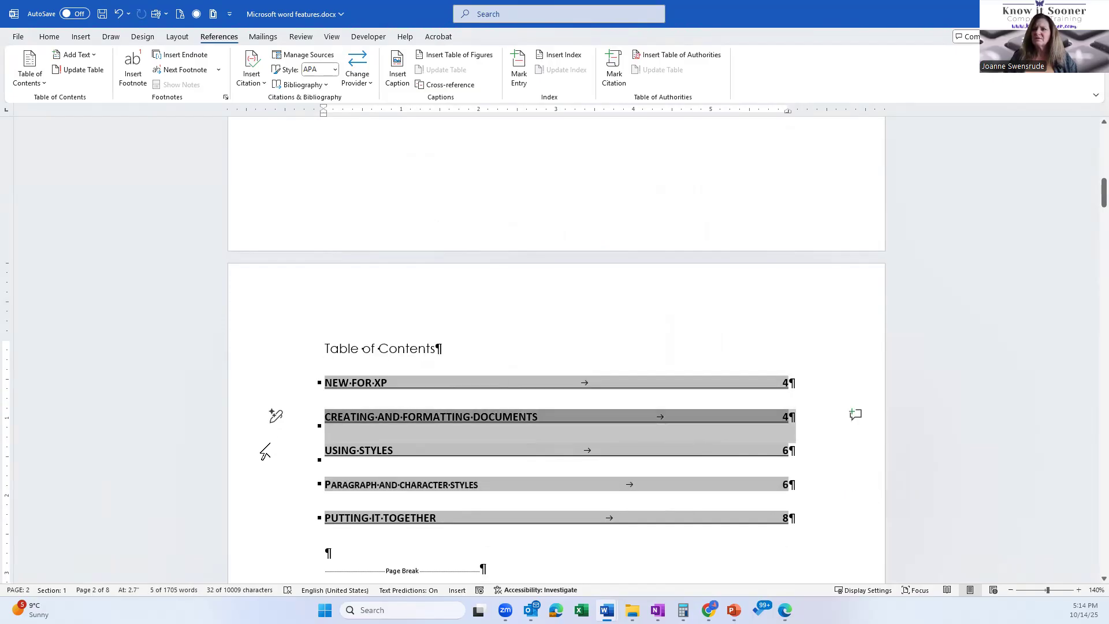
click(263, 487)
click(264, 514)
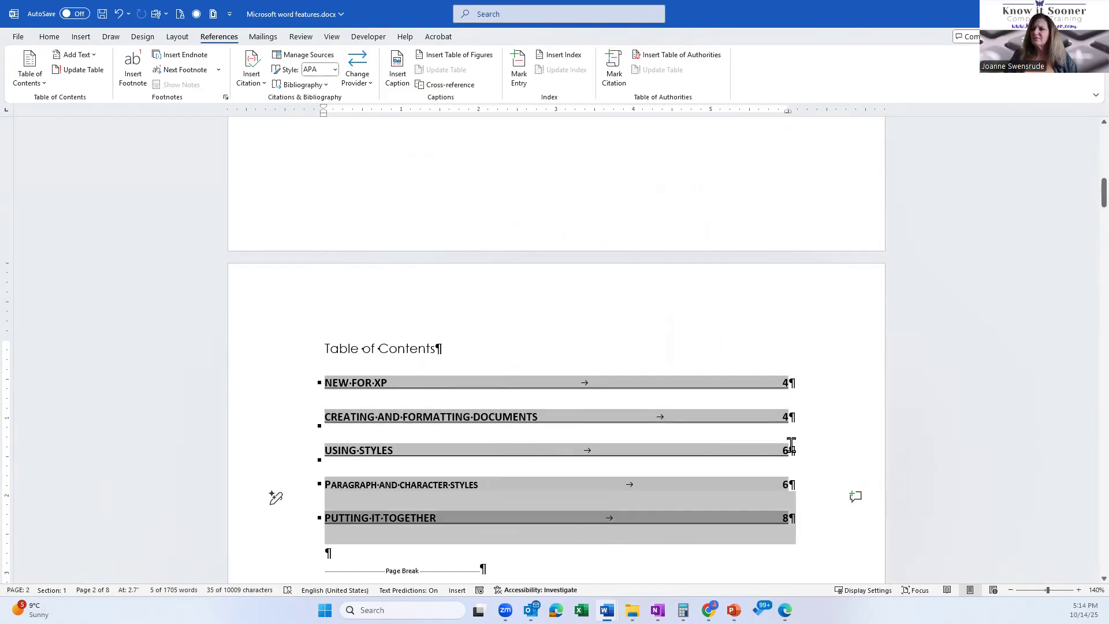
click(827, 517)
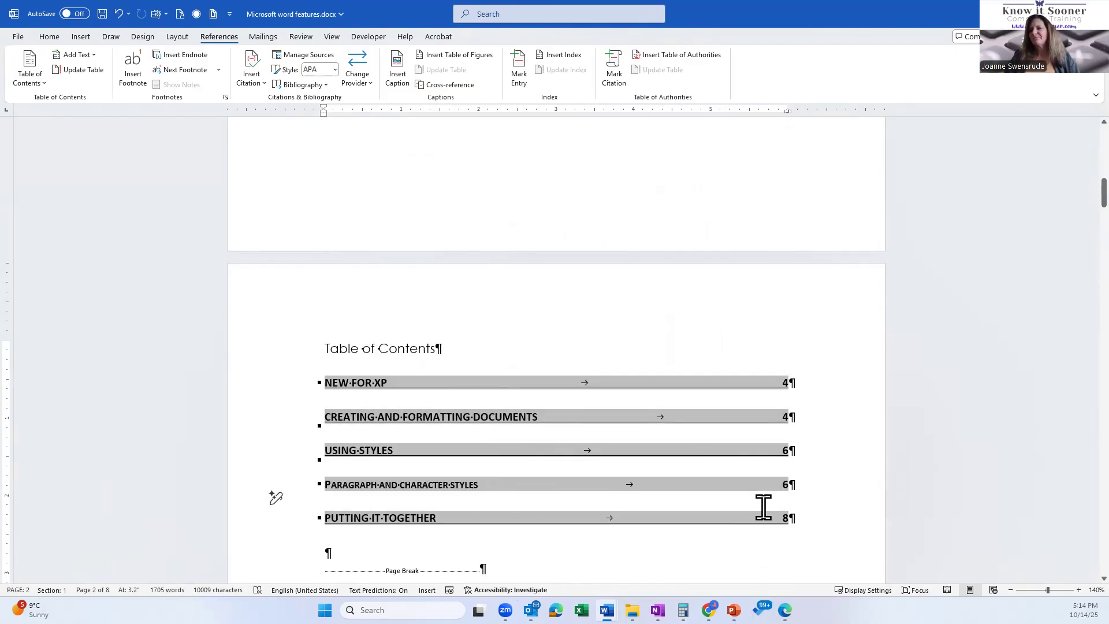
Add the line Overview above the Clear and organized writing paragraph and apply the Heading 1 style to it
scroll(763, 505, down, 10)
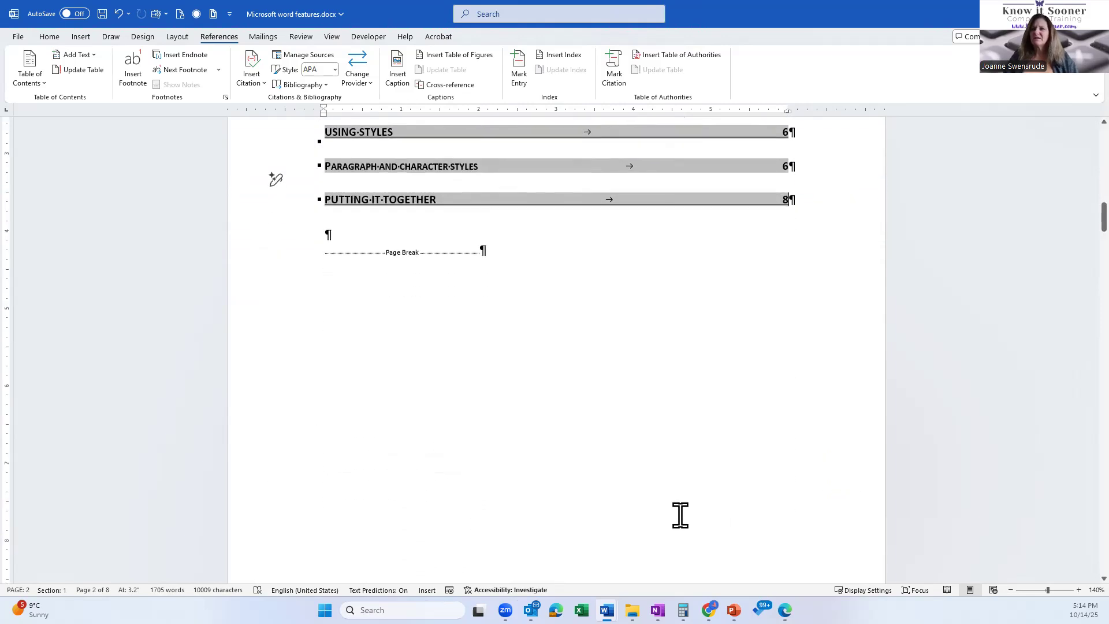
scroll(586, 484, down, 10)
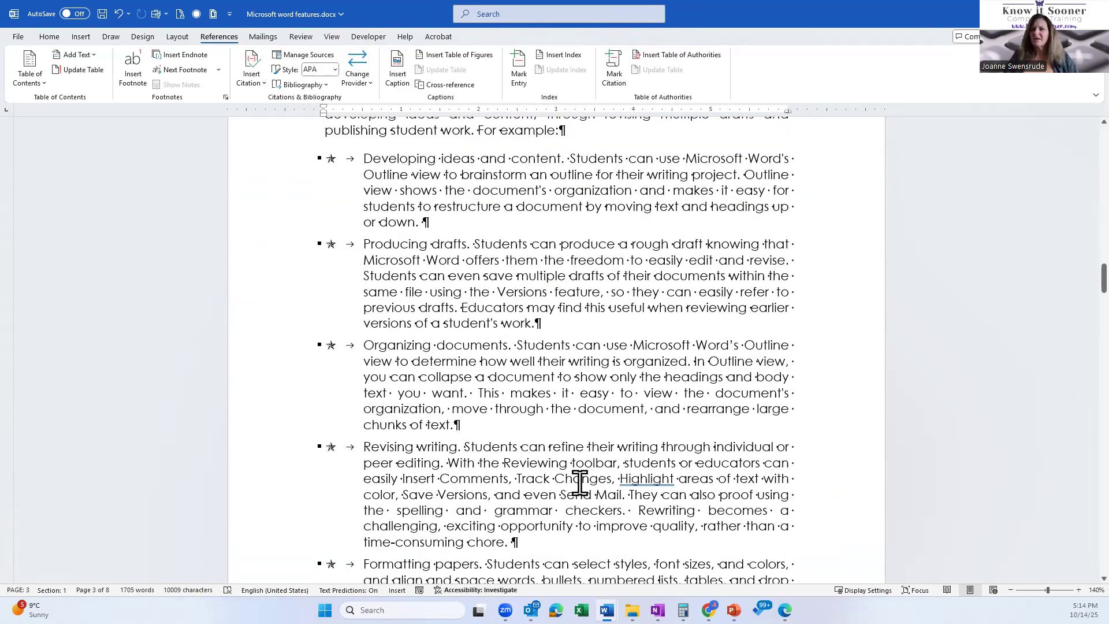
scroll(579, 483, up, 10)
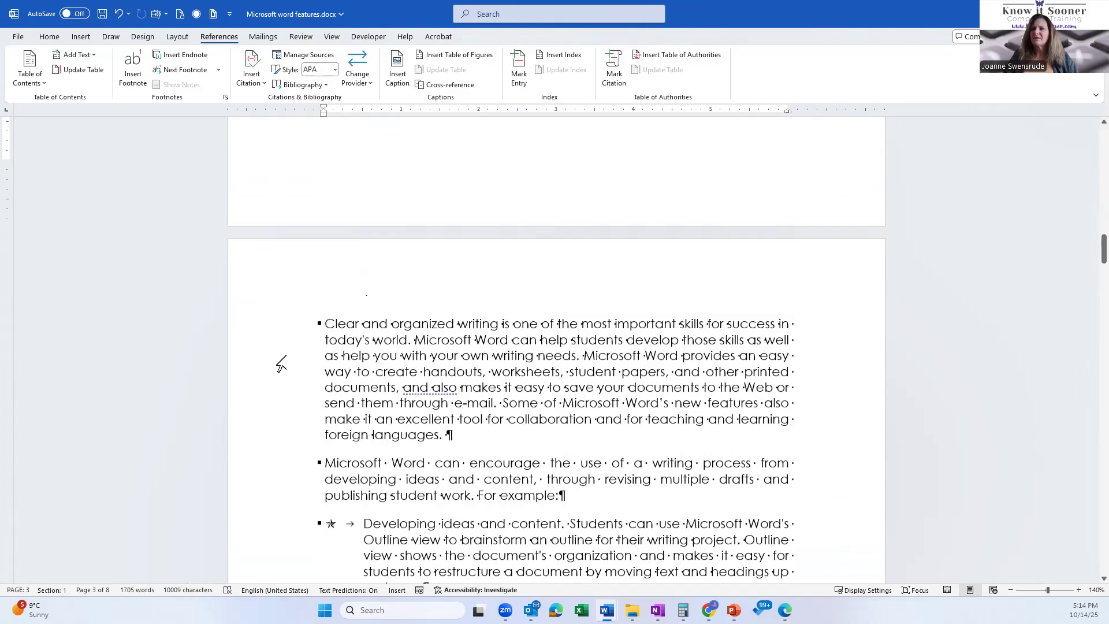
click(330, 336)
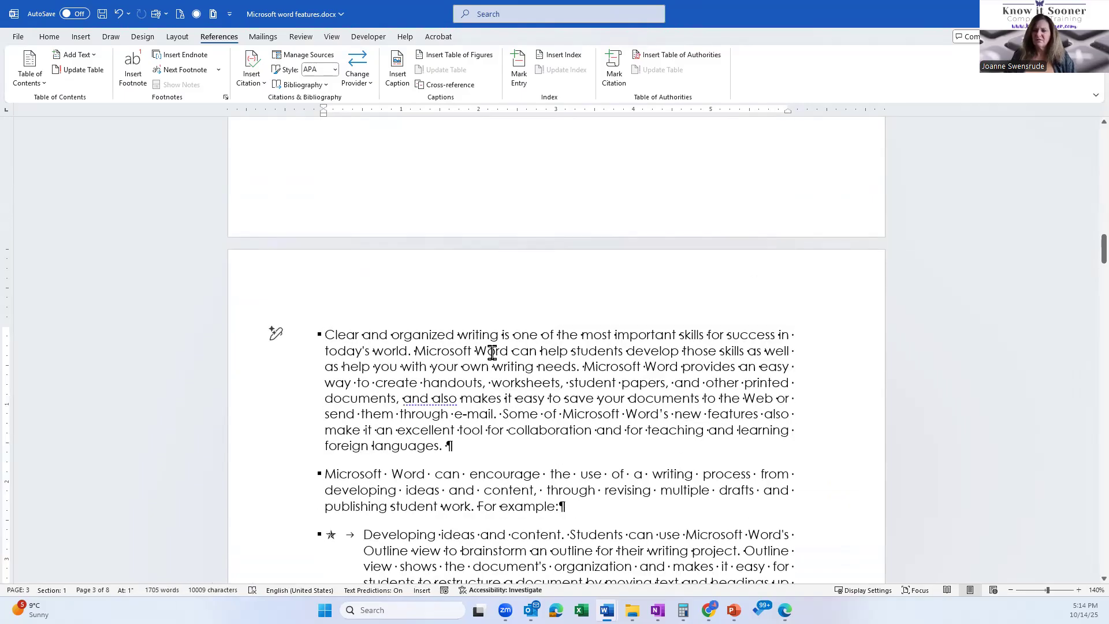
key(Return)
text(Overview)
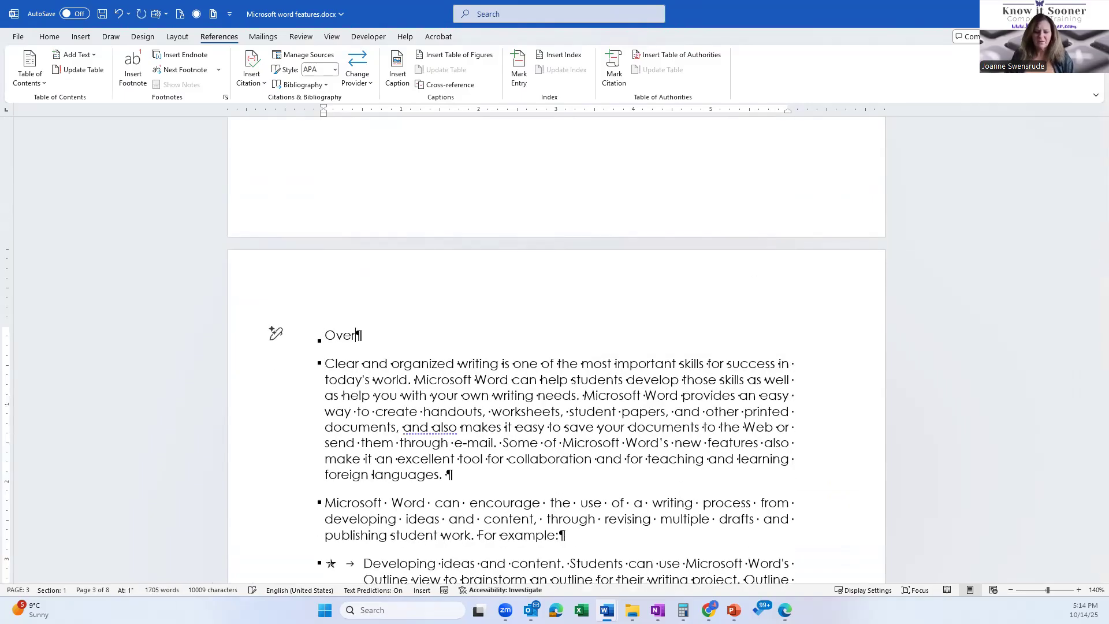
click(258, 343)
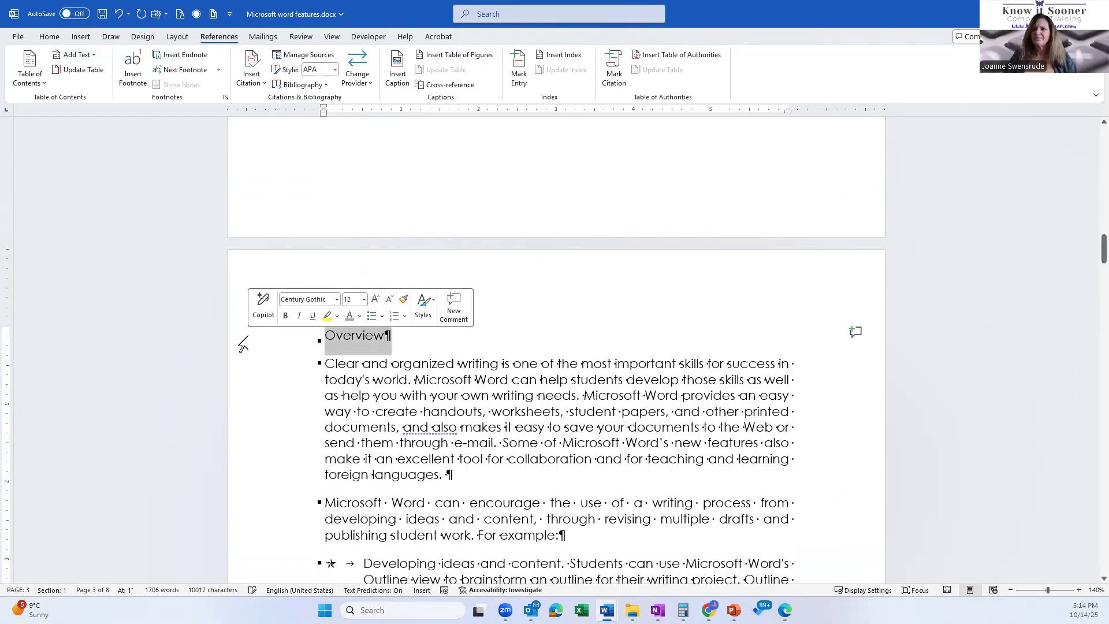
click(49, 36)
click(420, 71)
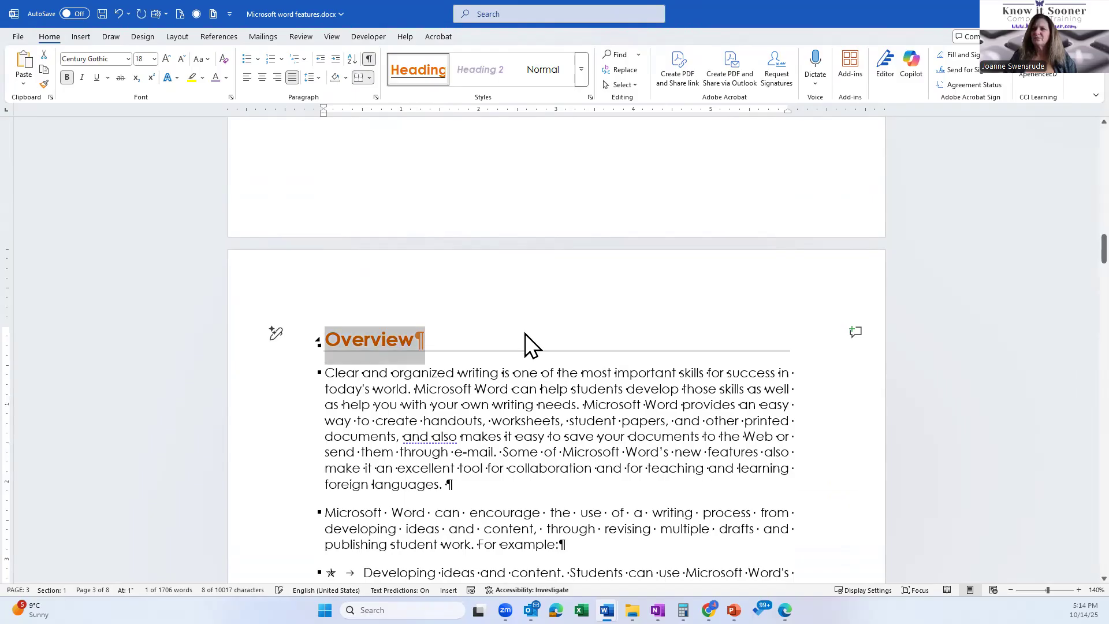
Update the entire table of contents to include the Overview heading
scroll(490, 376, up, 8)
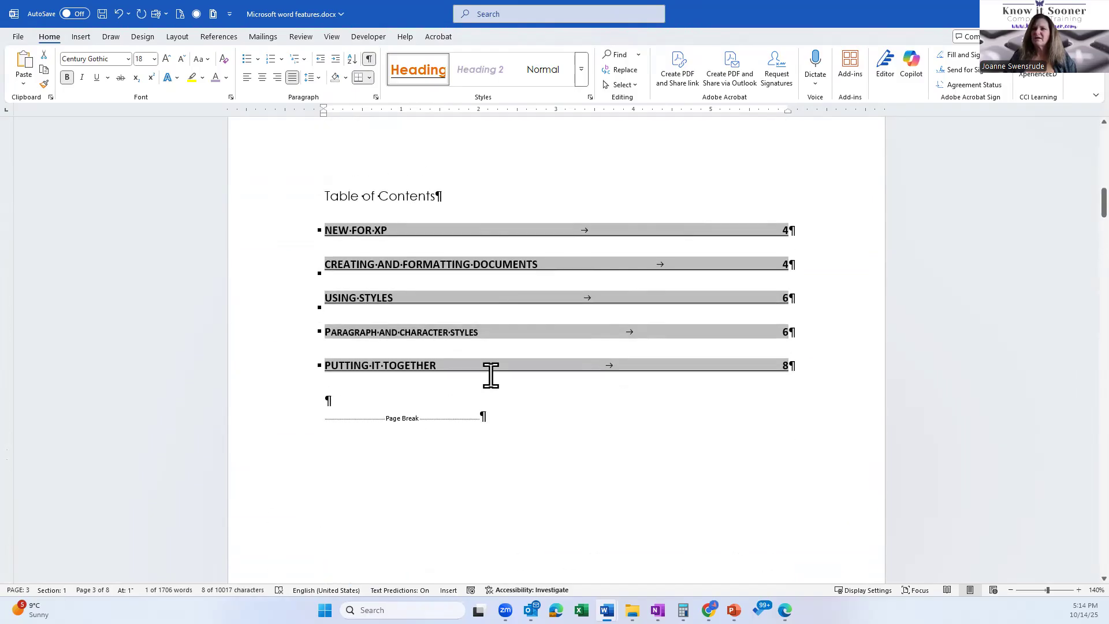
click(400, 267)
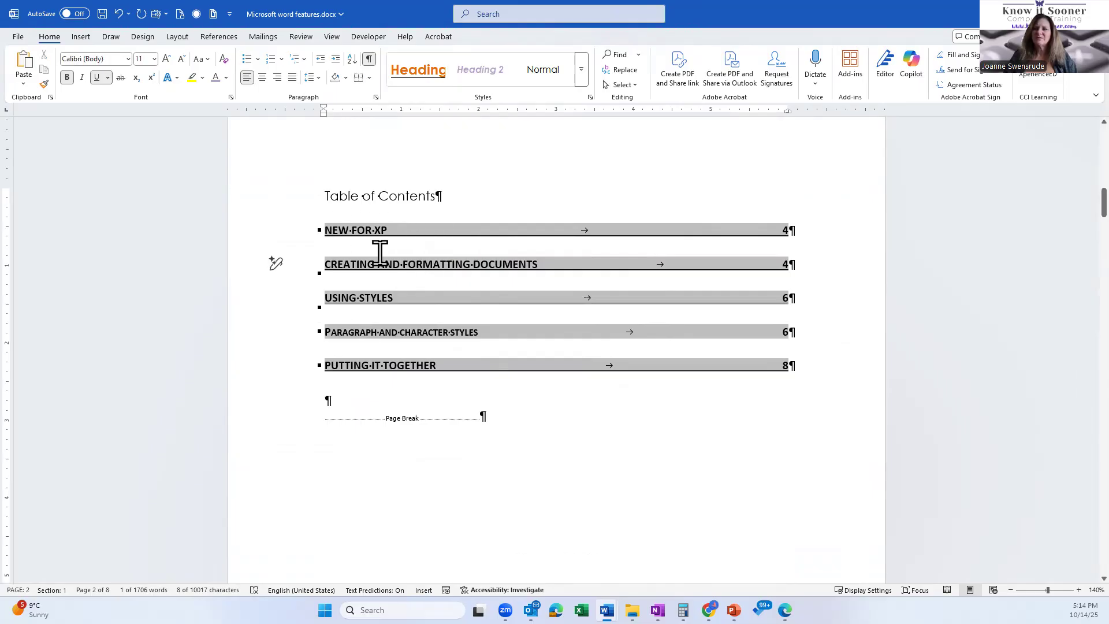
right_click(463, 264)
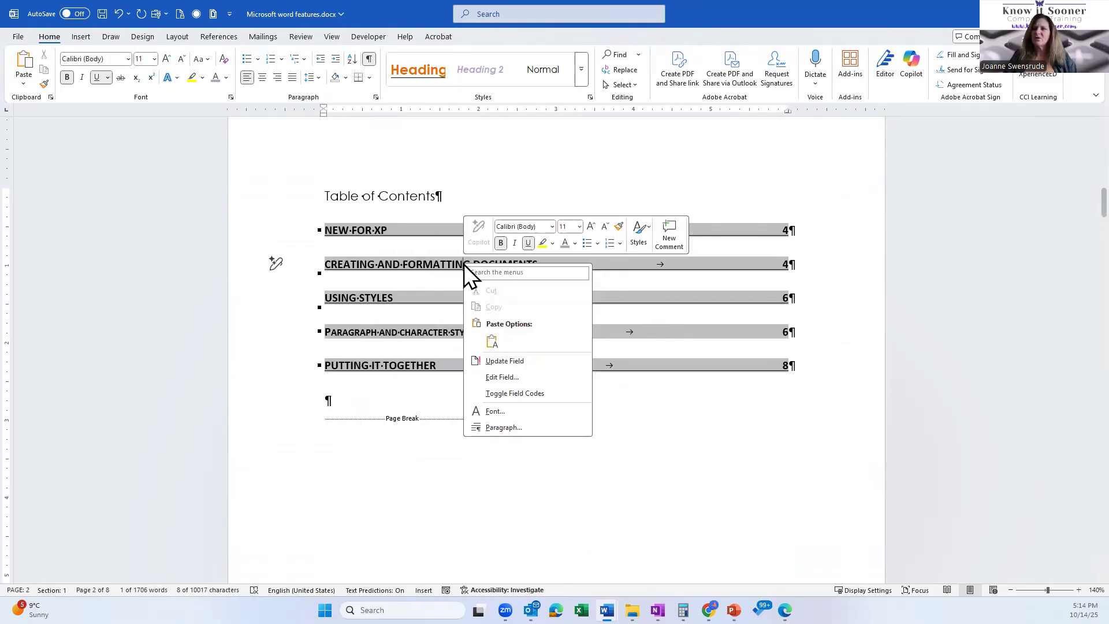
click(514, 362)
click(511, 303)
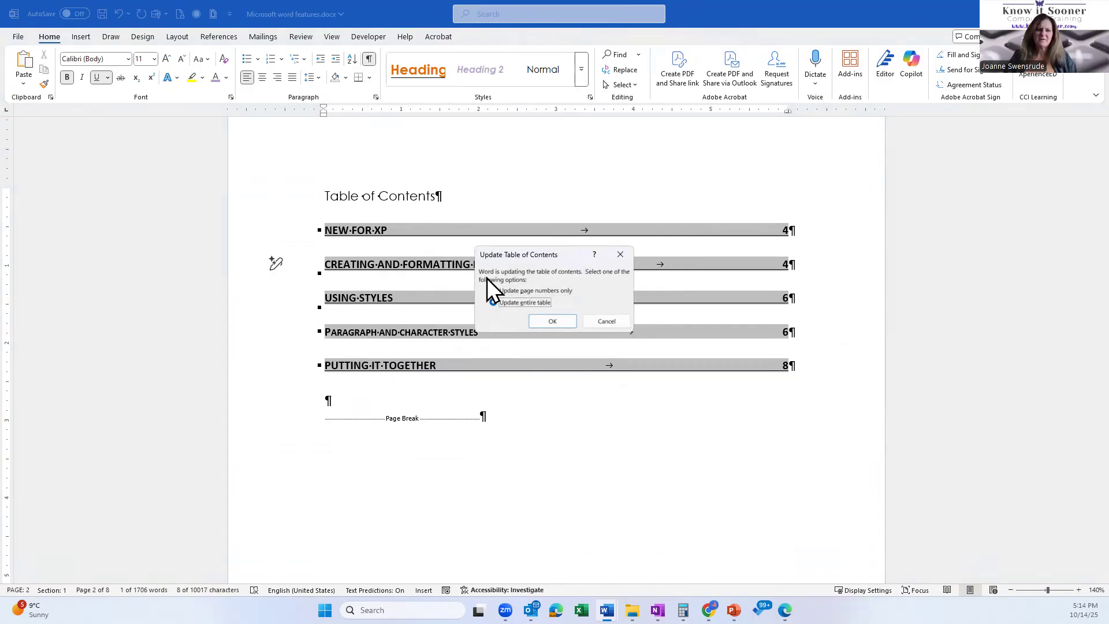
click(551, 323)
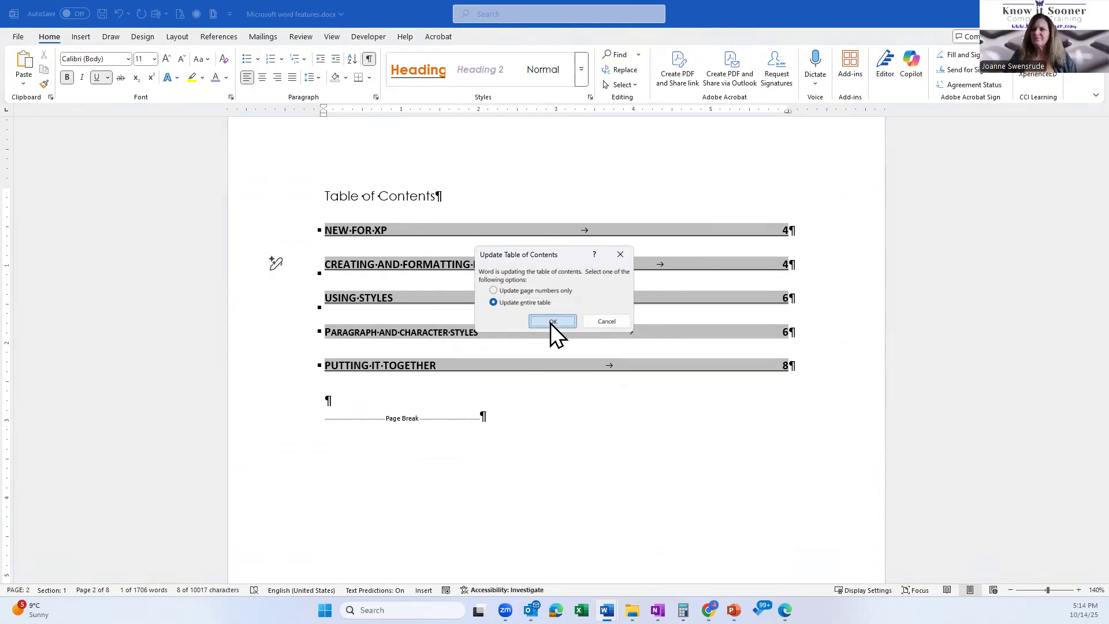
click(378, 231)
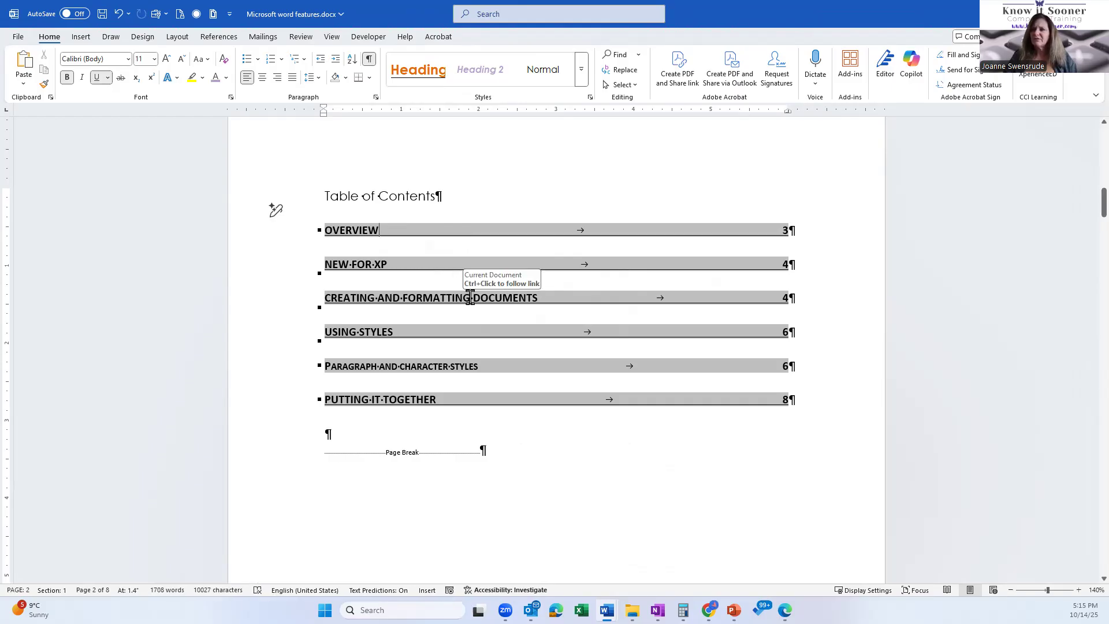
Change the word CREATING to CREATE directly in the table of contents entry for Creating and formatting documents
click(373, 298)
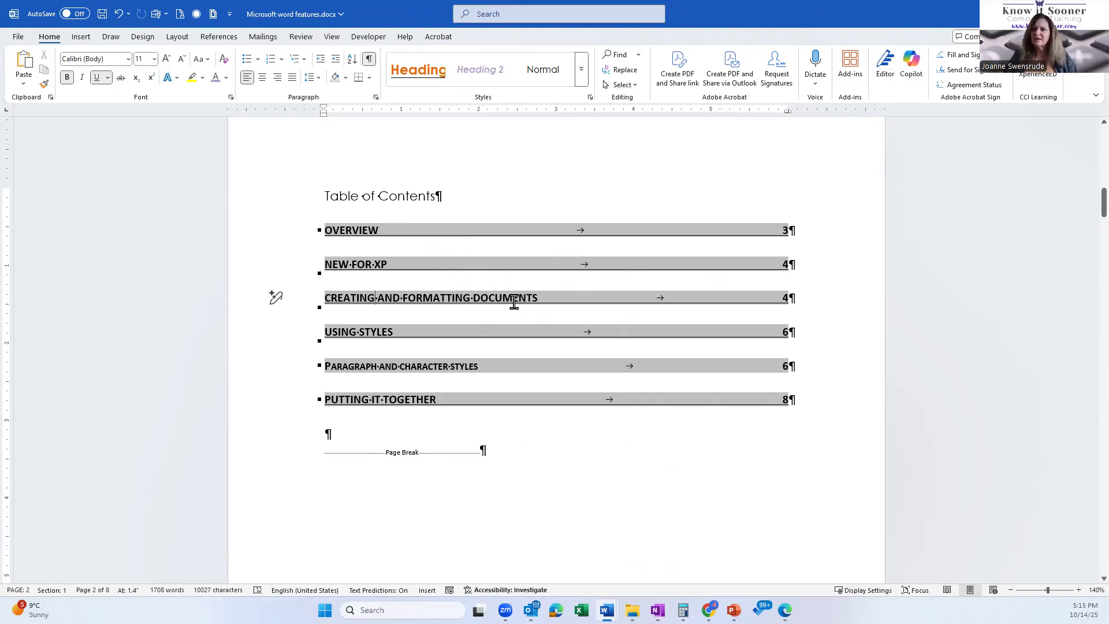
key(BackSpace)
key(BackSpace)
key(BackSpace)
text(E)
Update the entire table of contents to overwrite the manually edited entry
right_click(509, 302)
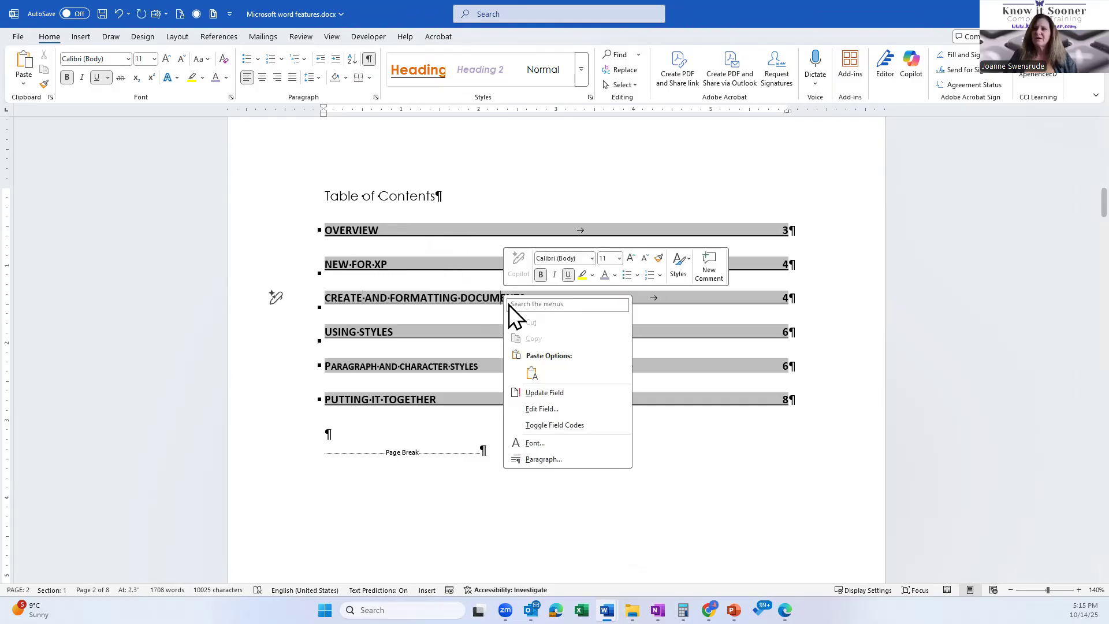
right_click(438, 359)
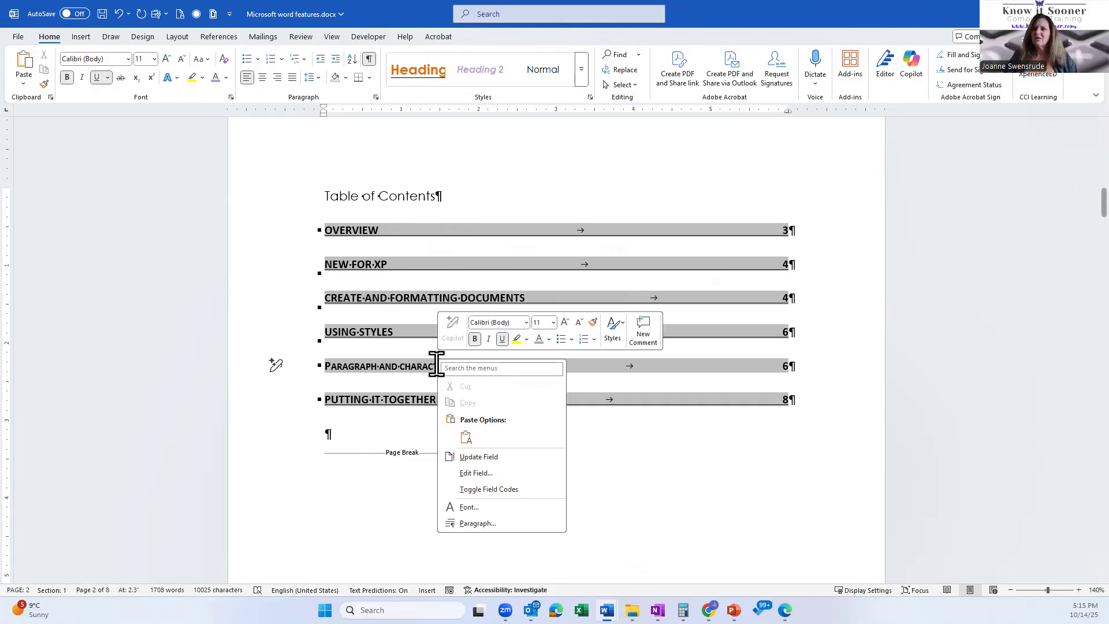
click(479, 461)
click(525, 302)
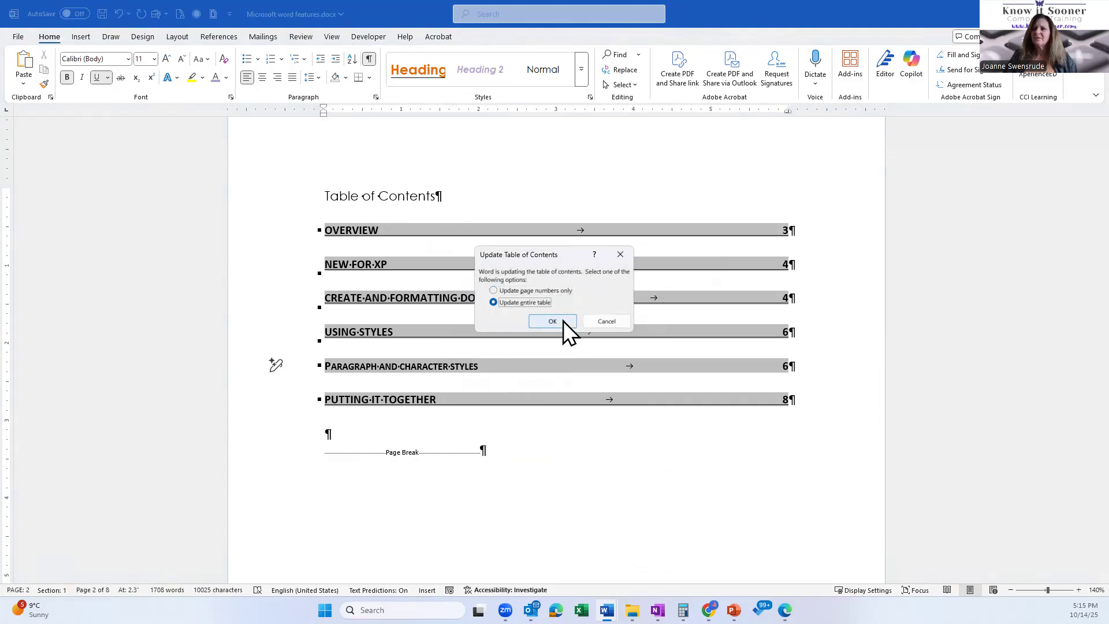
click(563, 320)
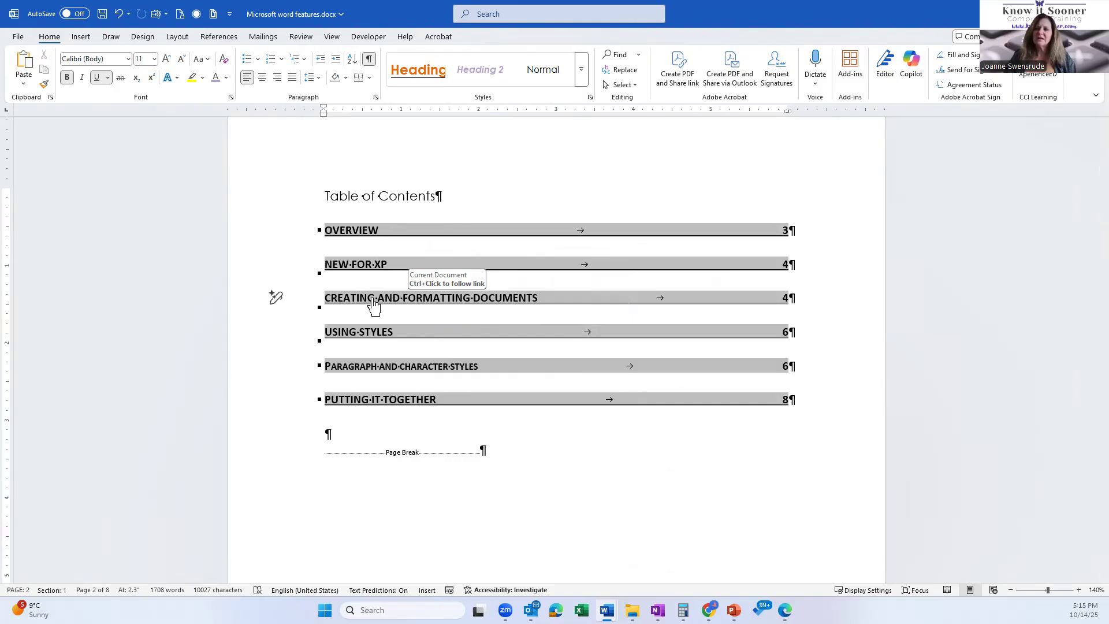
Follow the table of contents link to the Creating and formatting documents heading and reword it as Create and format documents
ctrl+click(374, 304)
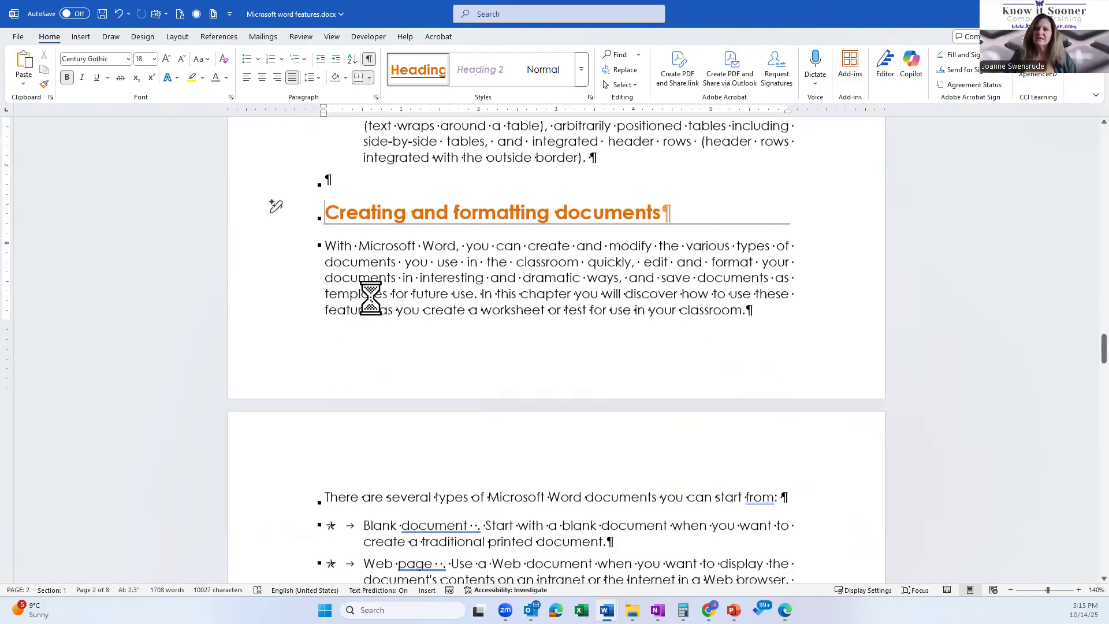
click(396, 211)
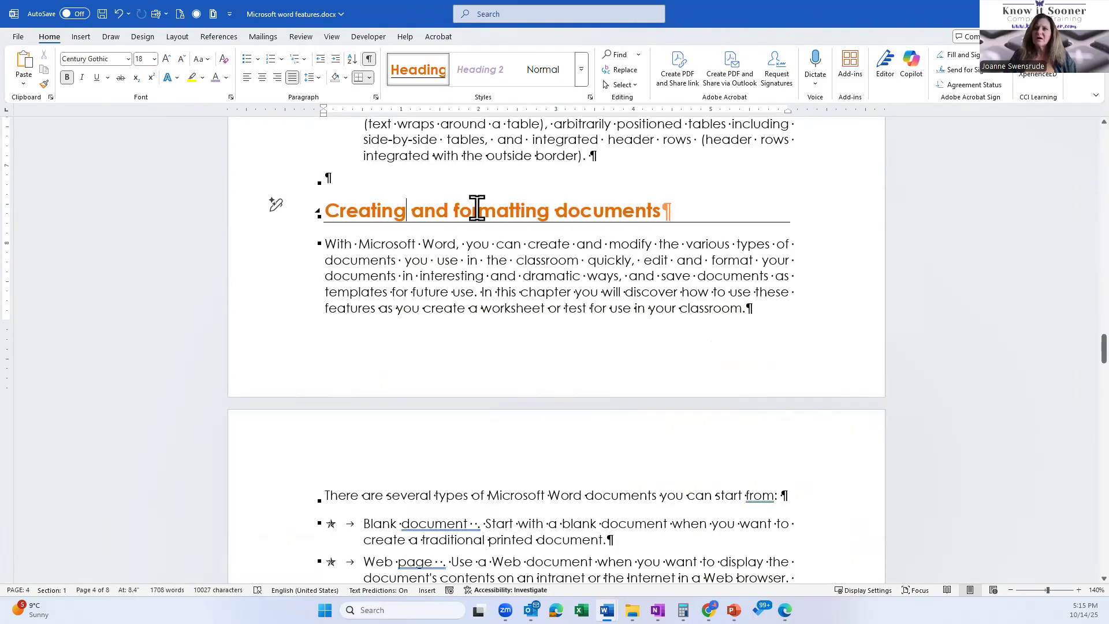
key(Delete)
key(BackSpace)
key(BackSpace)
text(e)
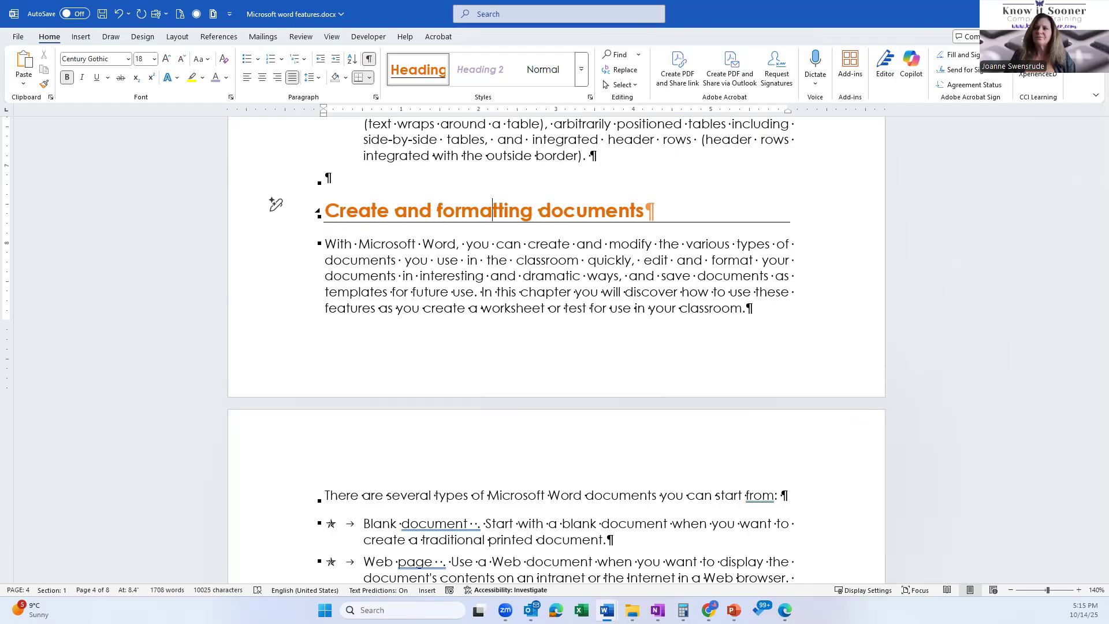
key(Delete)
key(Delete)
key(Delete)
key(Delete)
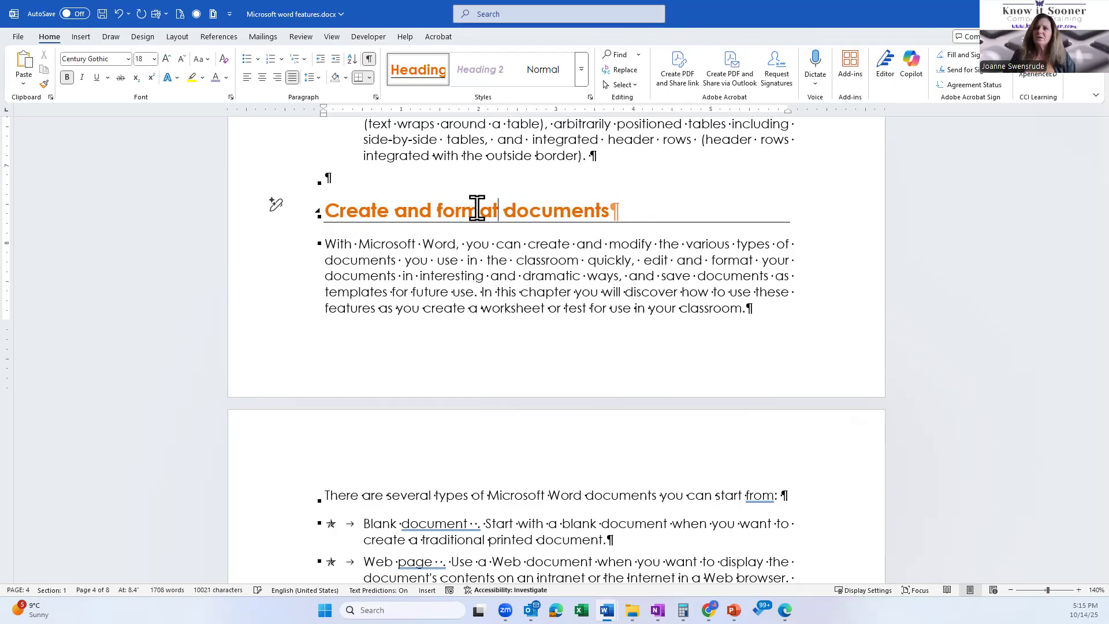
Update the entire table of contents to pick up the reworded Create and format documents heading
scroll(465, 355, up, 10)
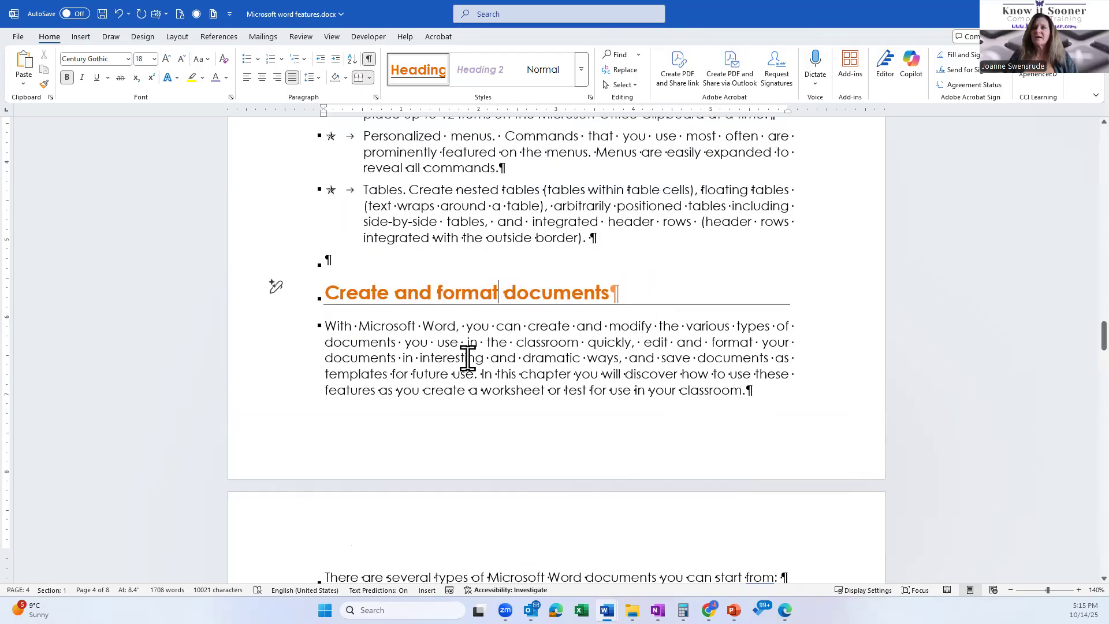
scroll(467, 355, up, 10)
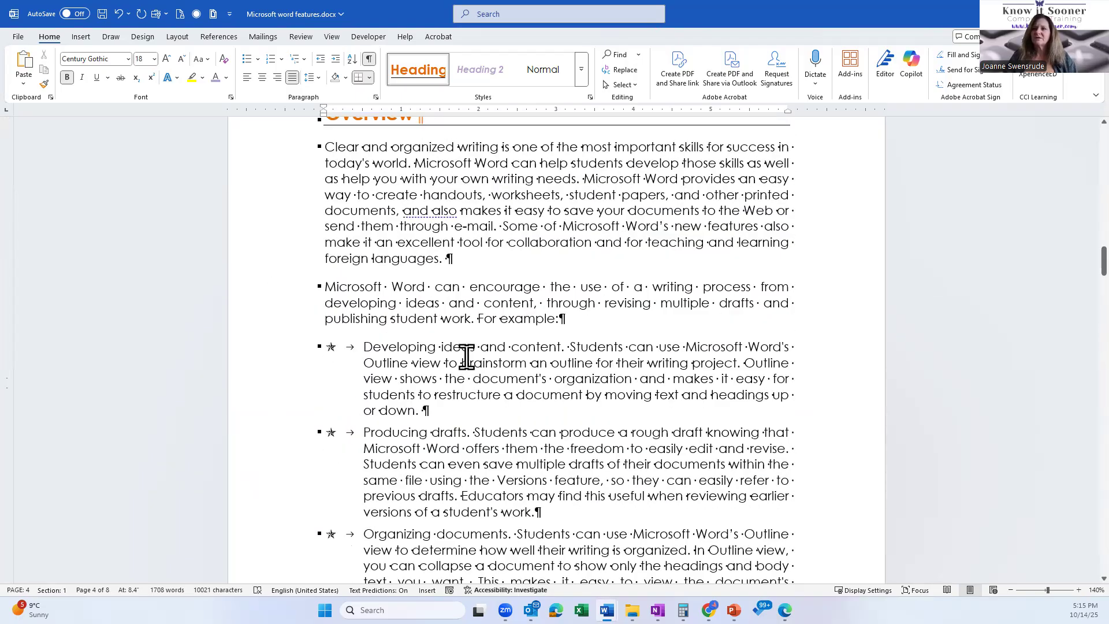
scroll(467, 355, up, 15)
scroll(467, 355, down, 3)
right_click(452, 284)
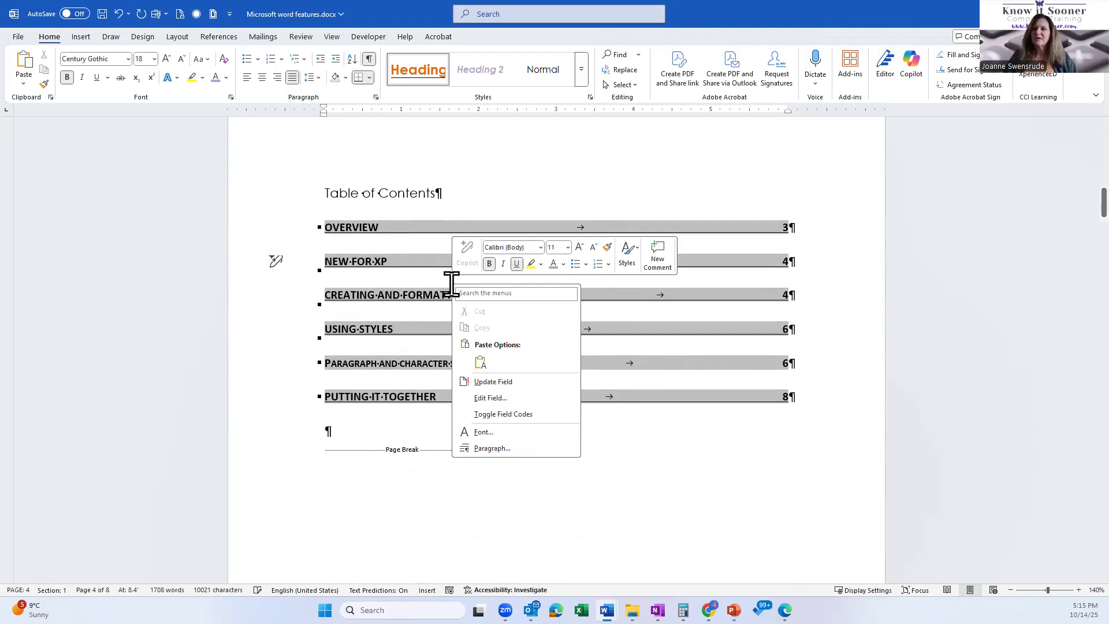
right_click(383, 400)
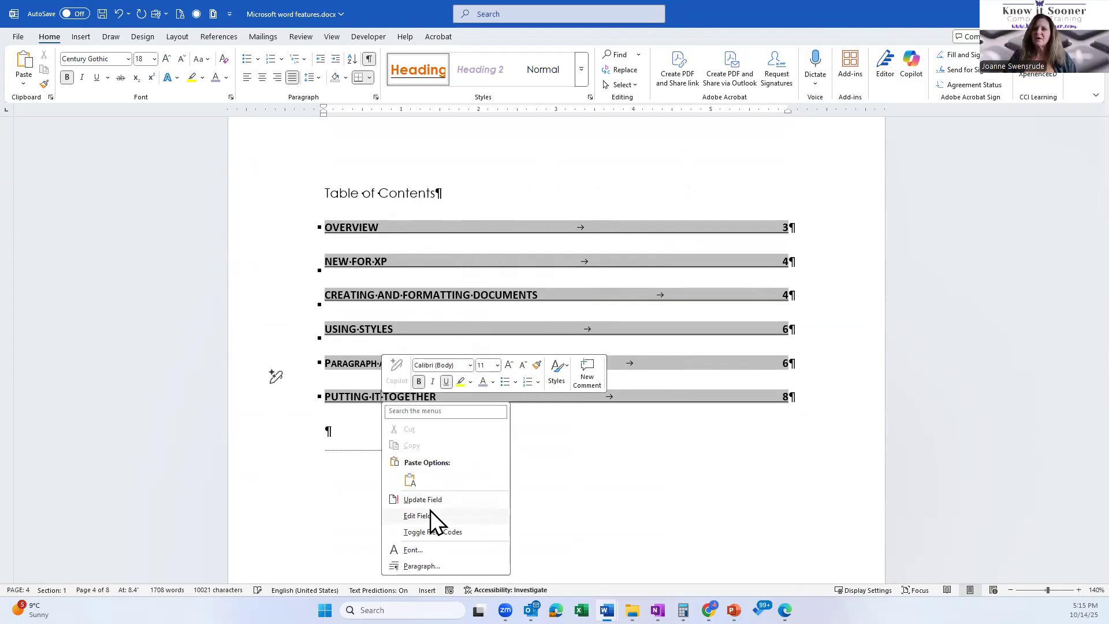
click(429, 499)
click(522, 303)
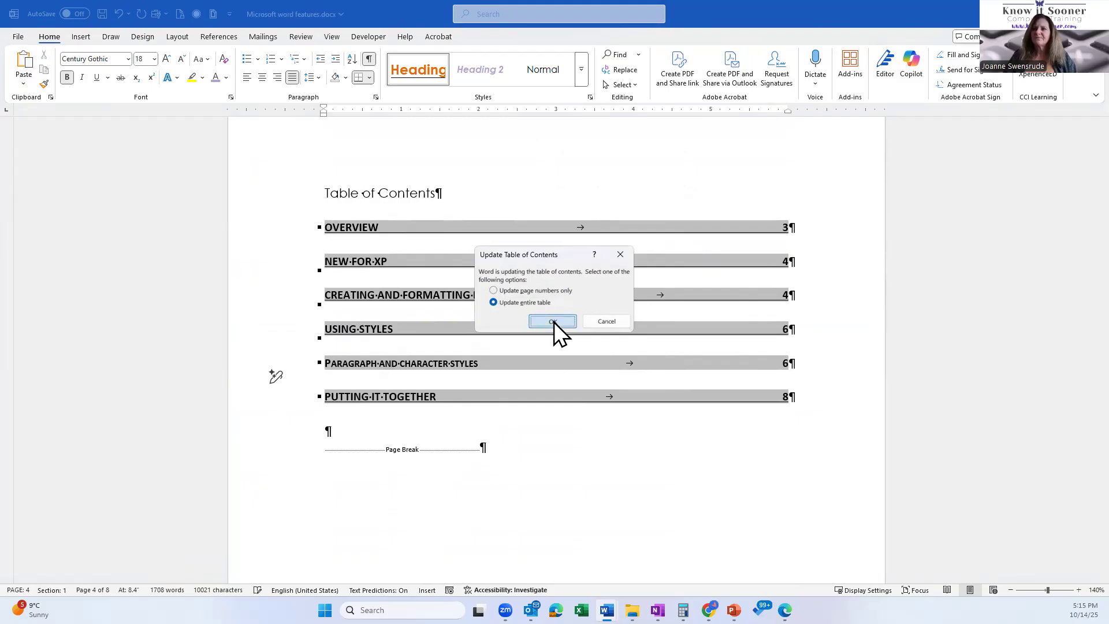
click(553, 323)
click(272, 296)
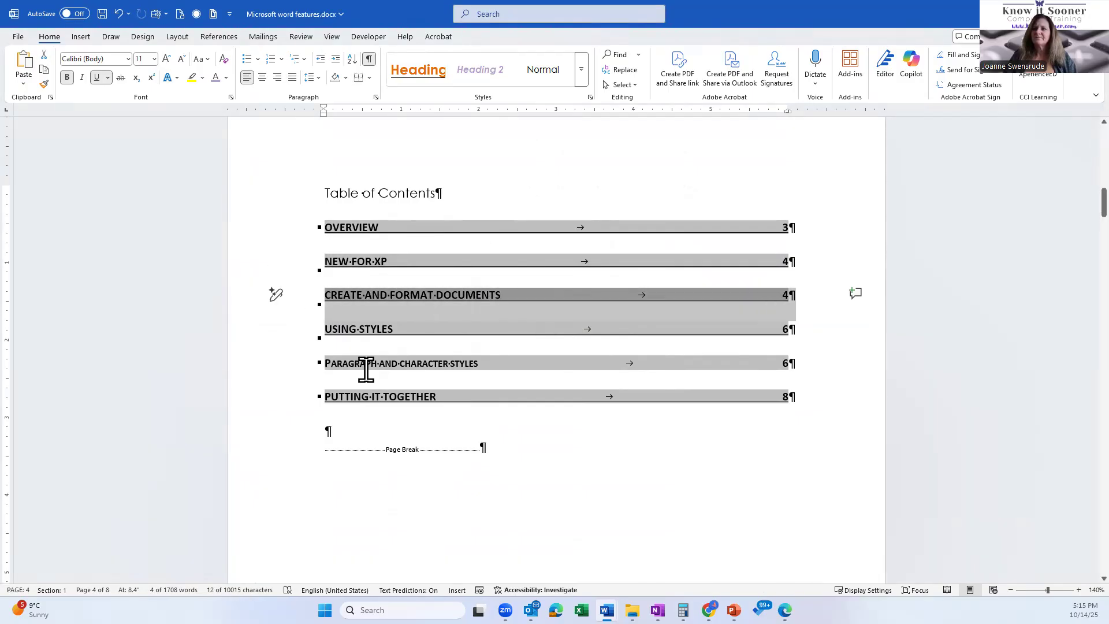
click(391, 448)
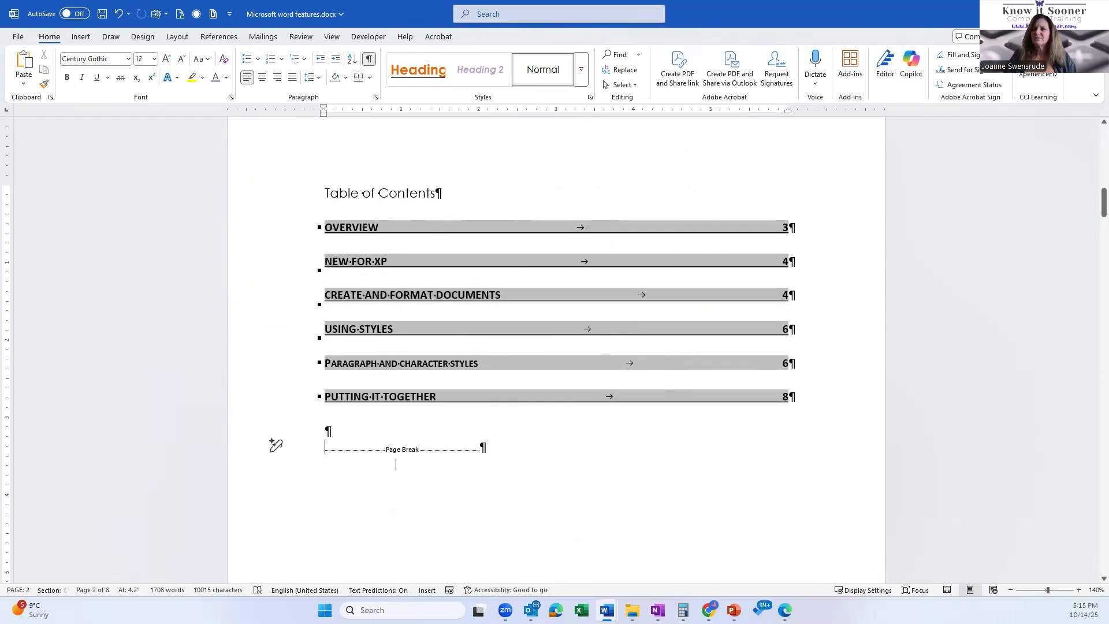
click(338, 425)
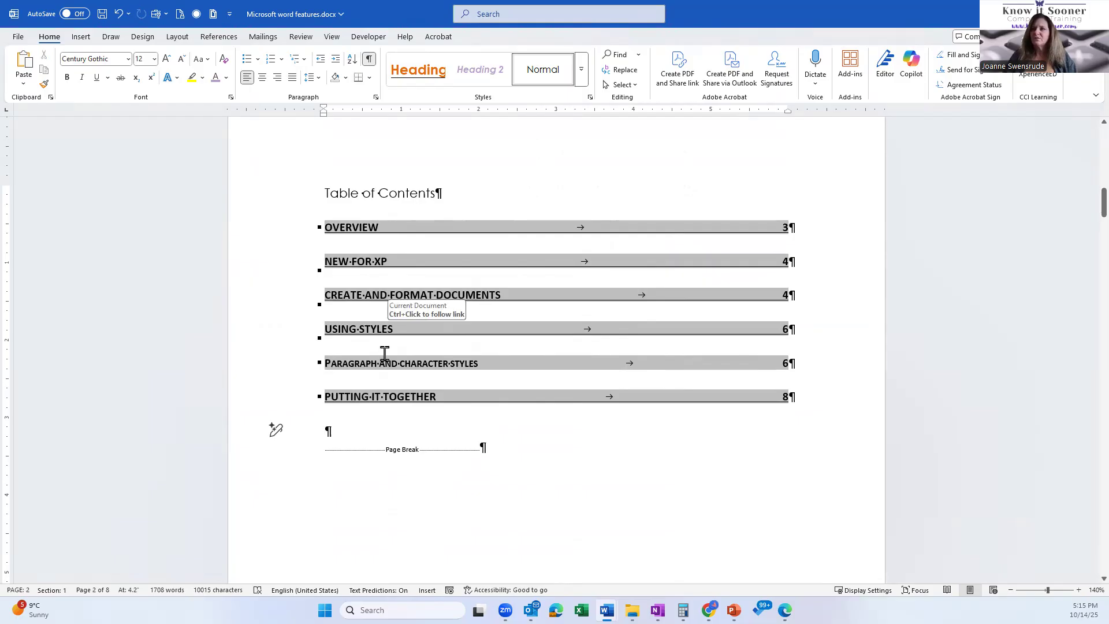
Show the Navigation pane and use it to go to the New for XP heading
scroll(384, 352, up, 10)
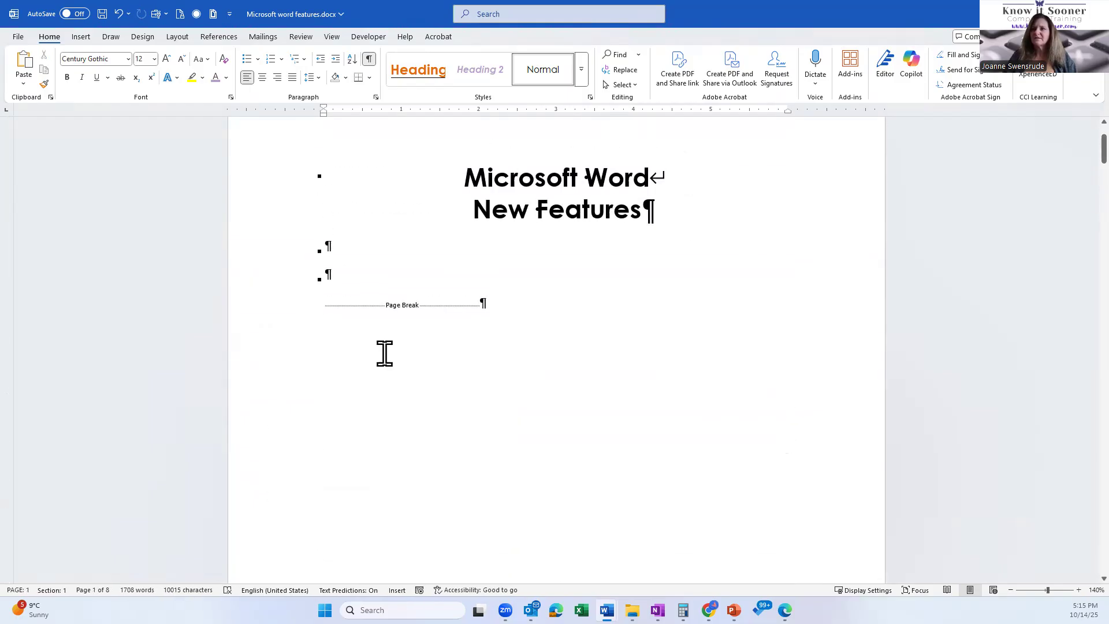
scroll(384, 353, up, 2)
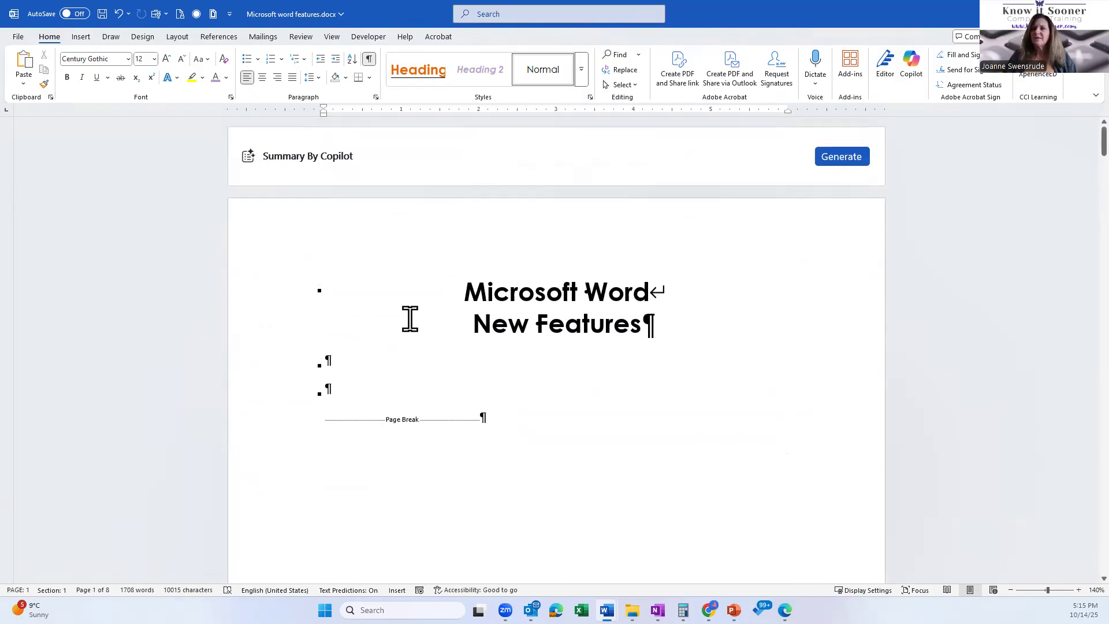
click(332, 38)
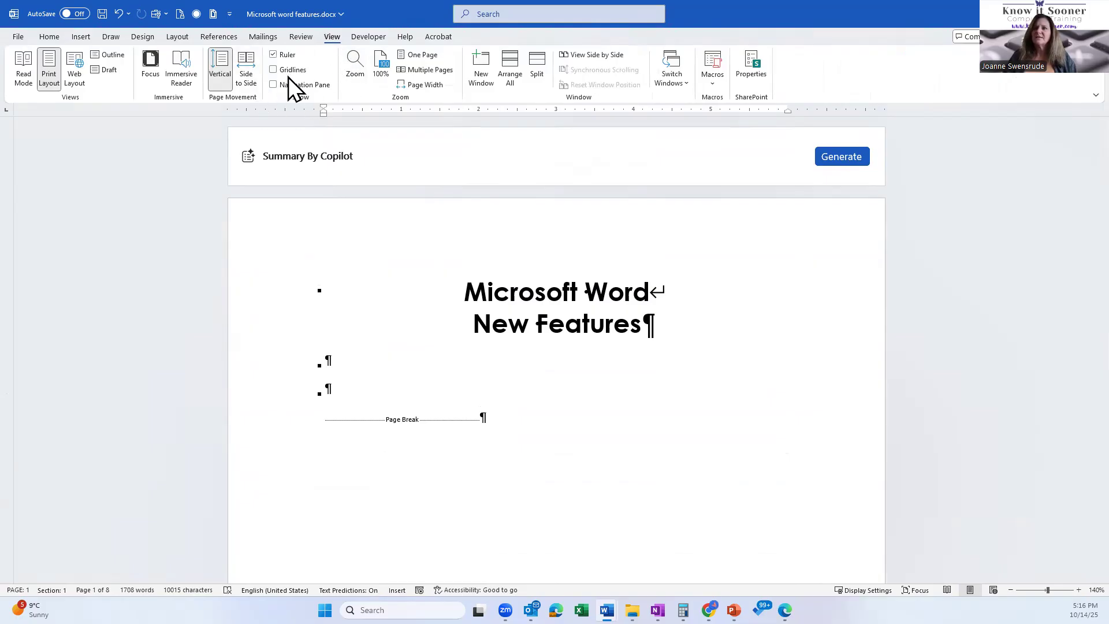
click(274, 85)
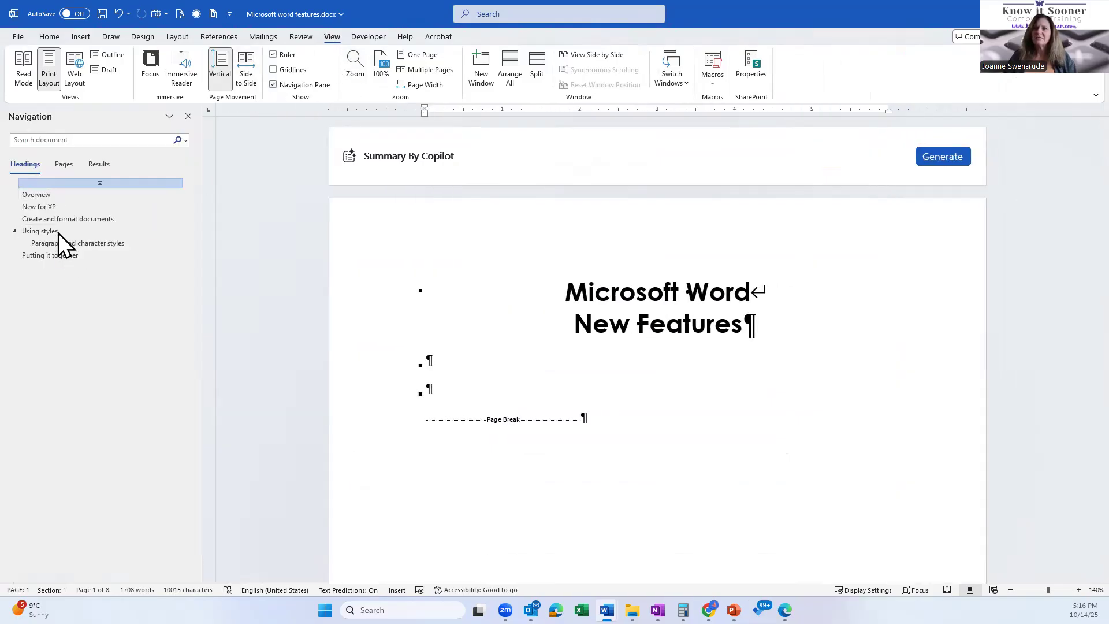
click(50, 210)
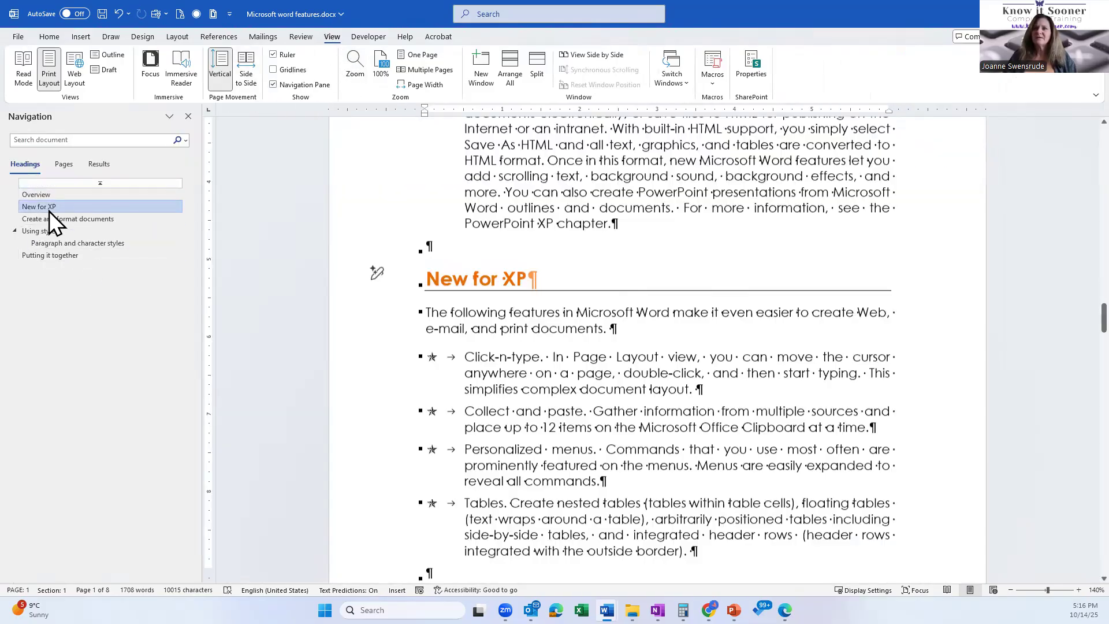
Go through the Create and format documents, Using styles, Paragraph and character styles, and Putting it together headings in the navigation outline
click(40, 223)
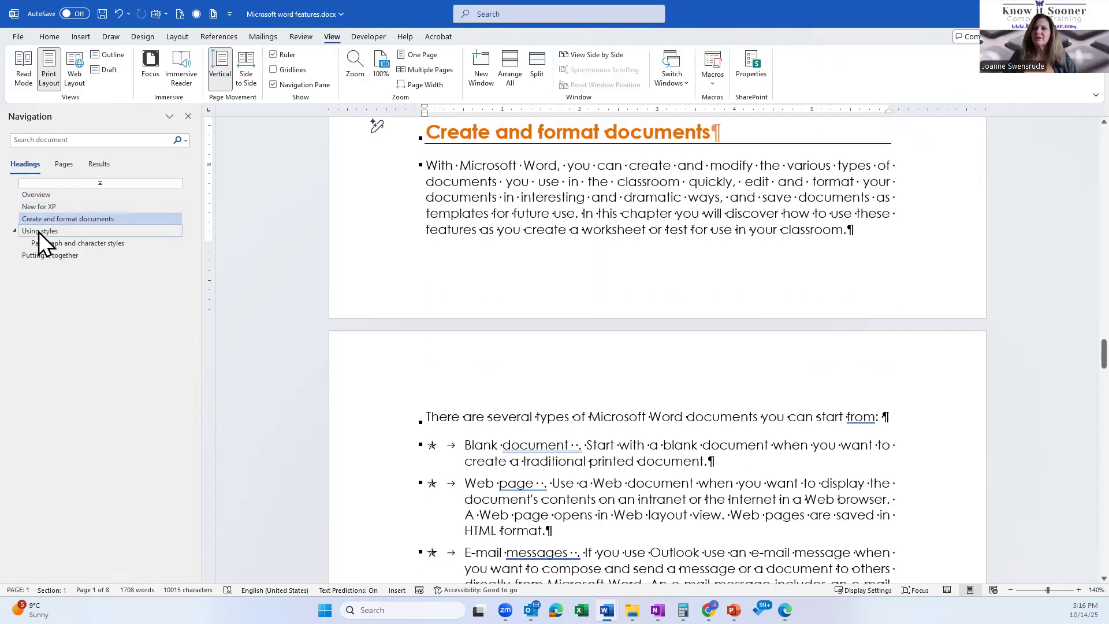
click(38, 233)
click(50, 246)
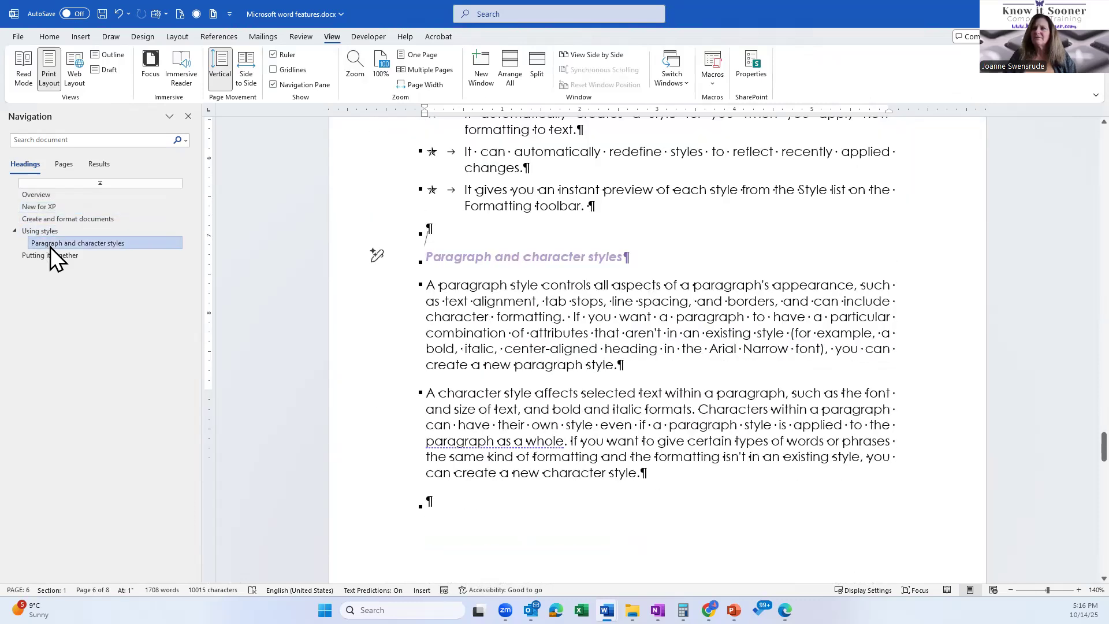
click(36, 254)
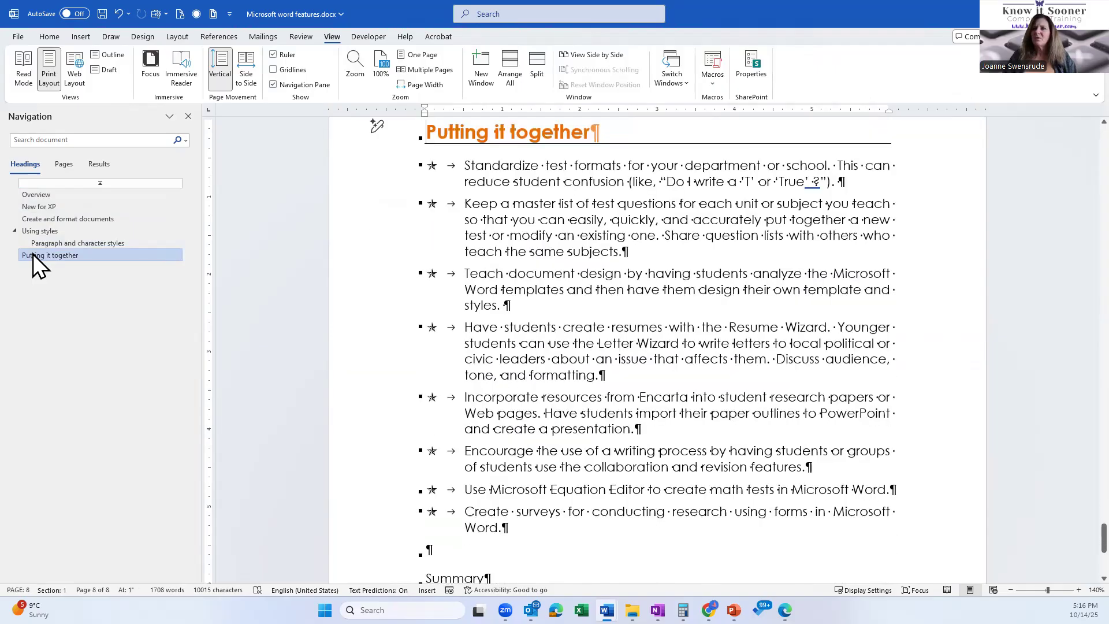
Move the New for XP section below Create and format documents in the heading outline and check the reordered text
click(46, 207)
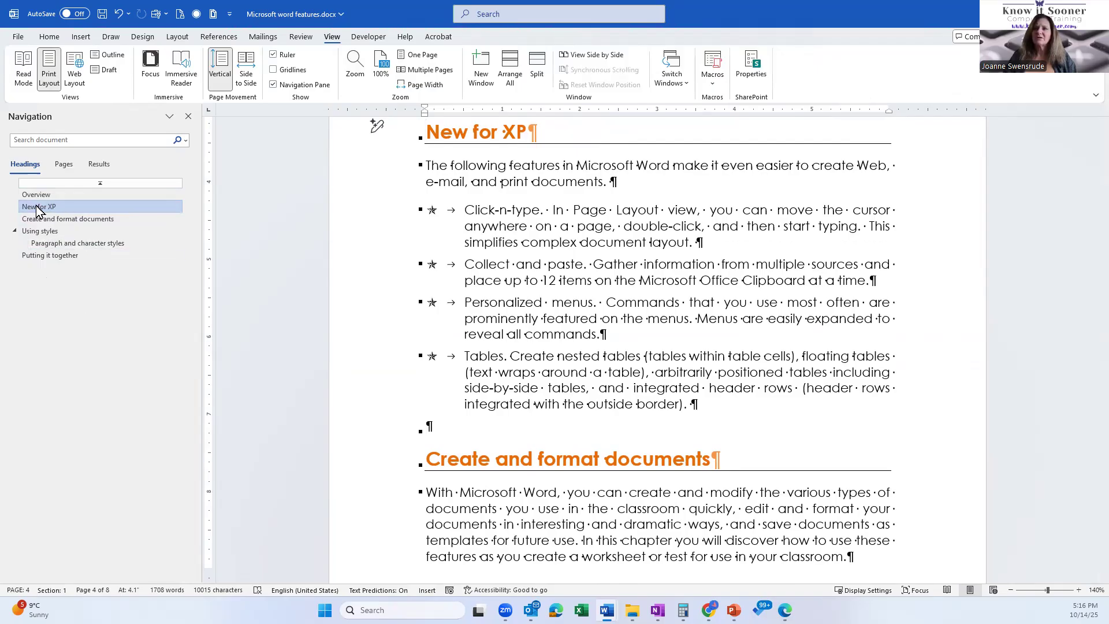
drag(37, 209, 55, 229)
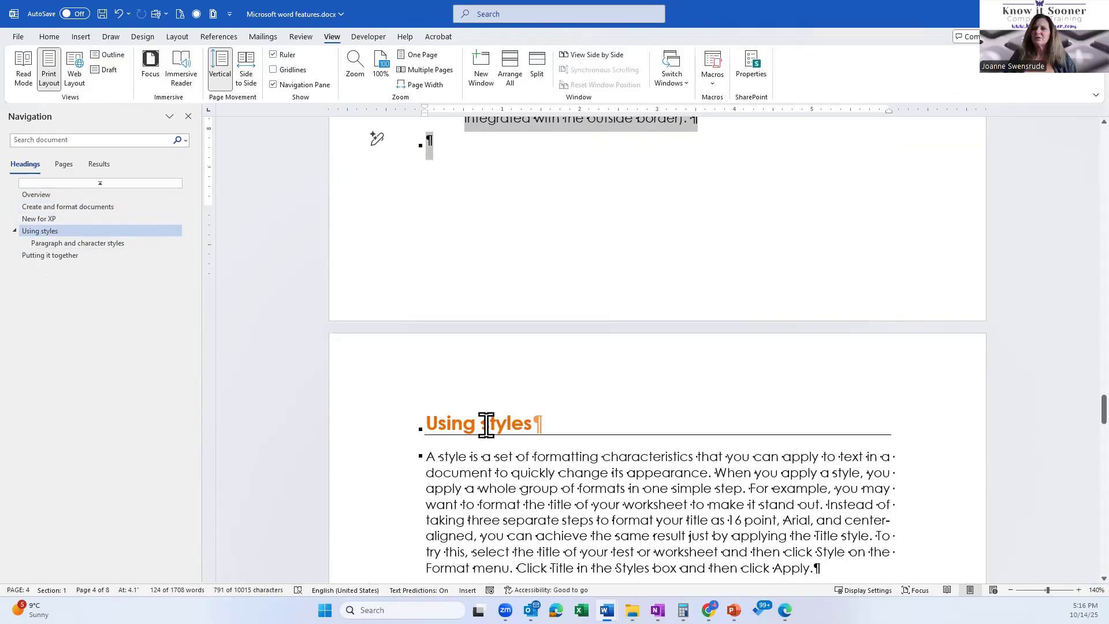
scroll(487, 425, up, 8)
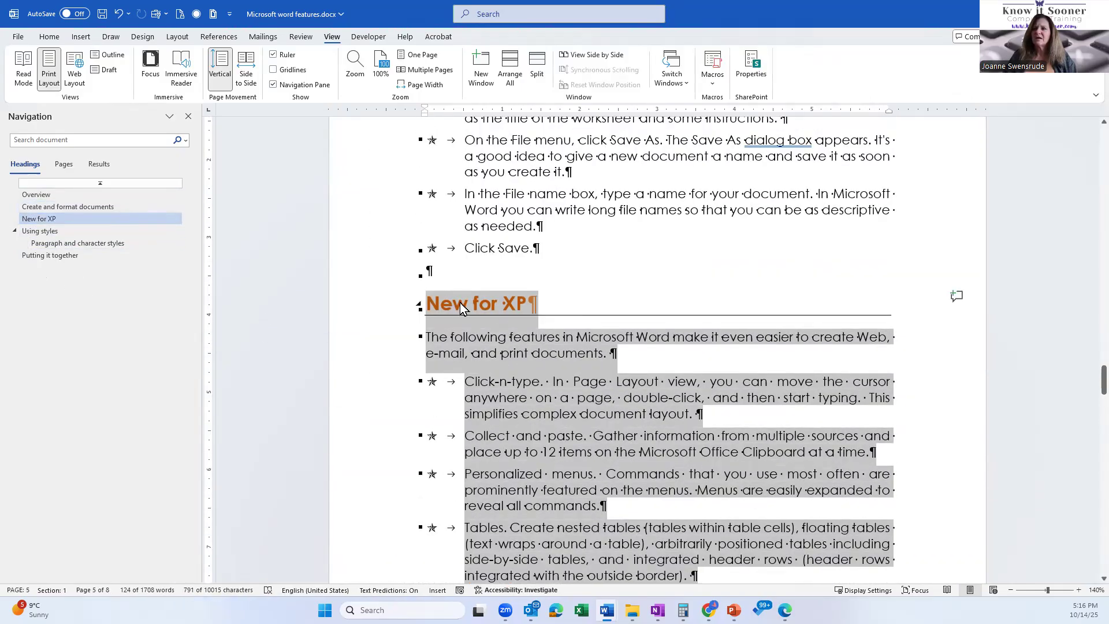
scroll(491, 347, up, 10)
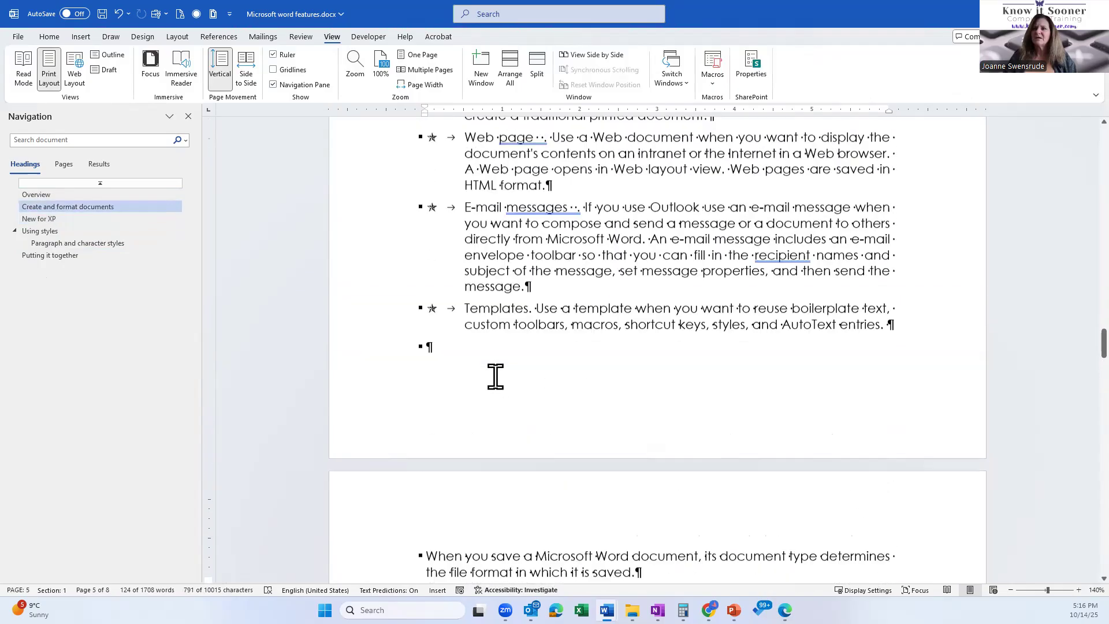
scroll(493, 382, up, 4)
scroll(492, 384, down, 7)
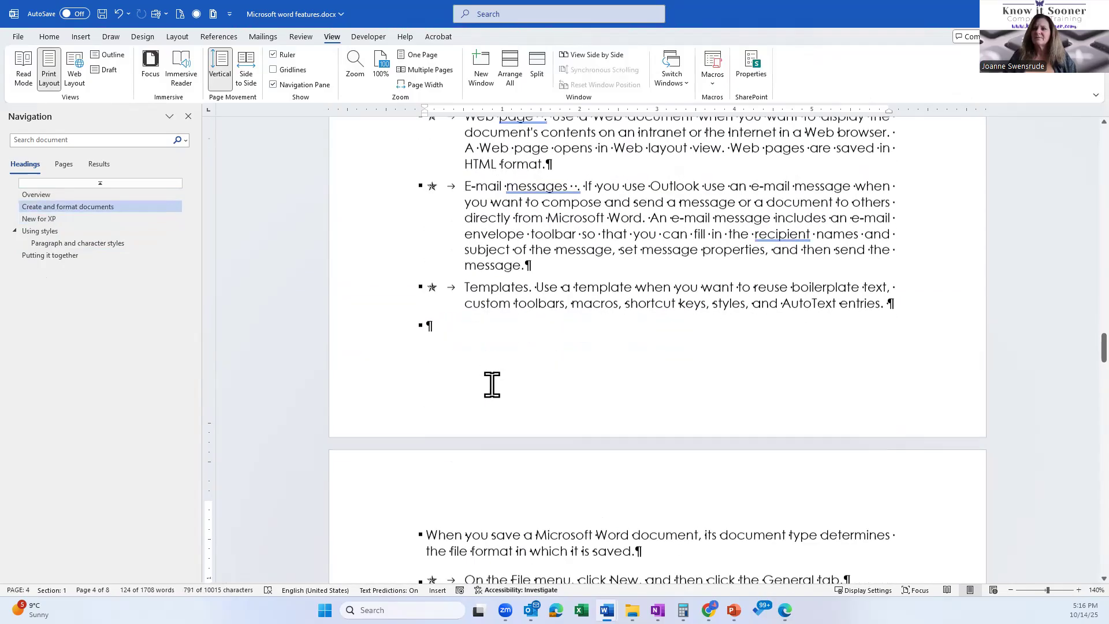
scroll(491, 385, down, 2)
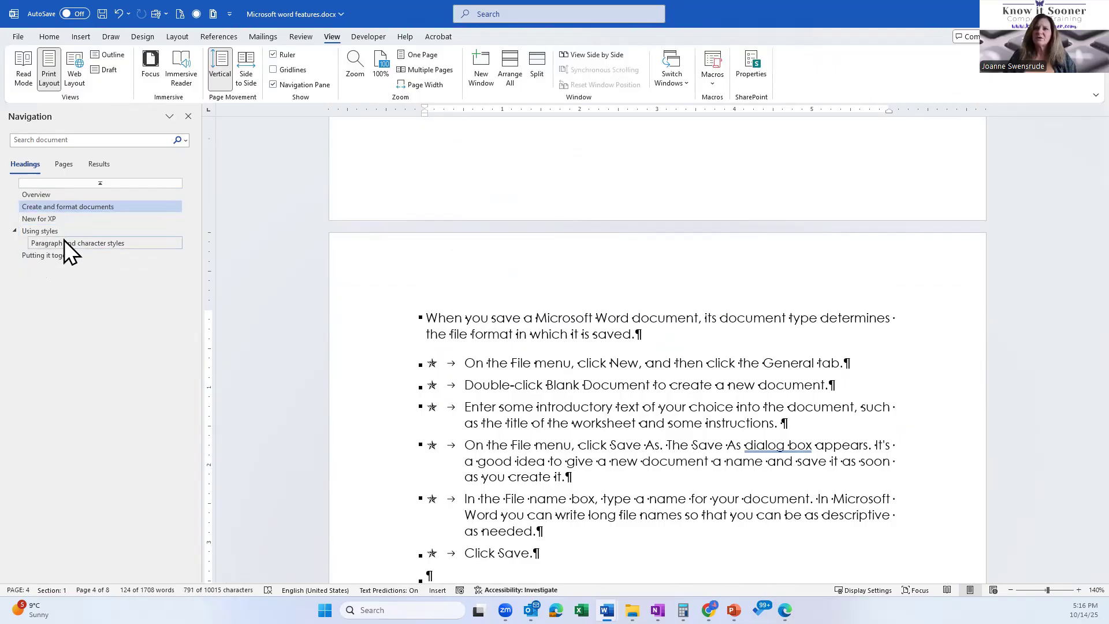
Move the Using styles section below Putting it together in the heading outline, then restore the previous order
drag(63, 231, 66, 264)
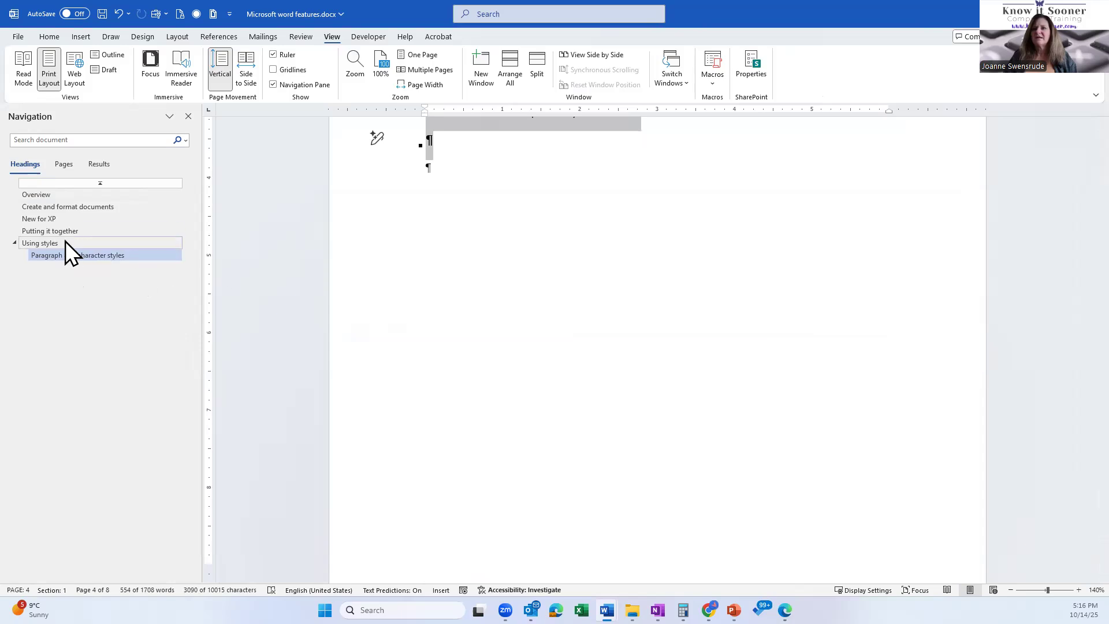
drag(65, 241, 61, 262)
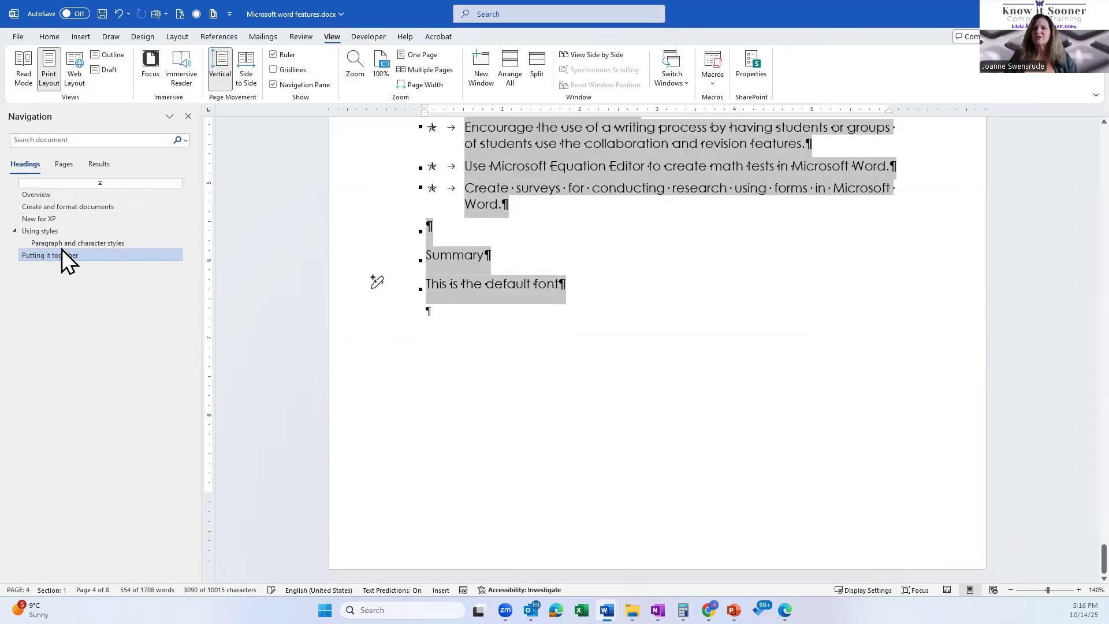
right_click(57, 255)
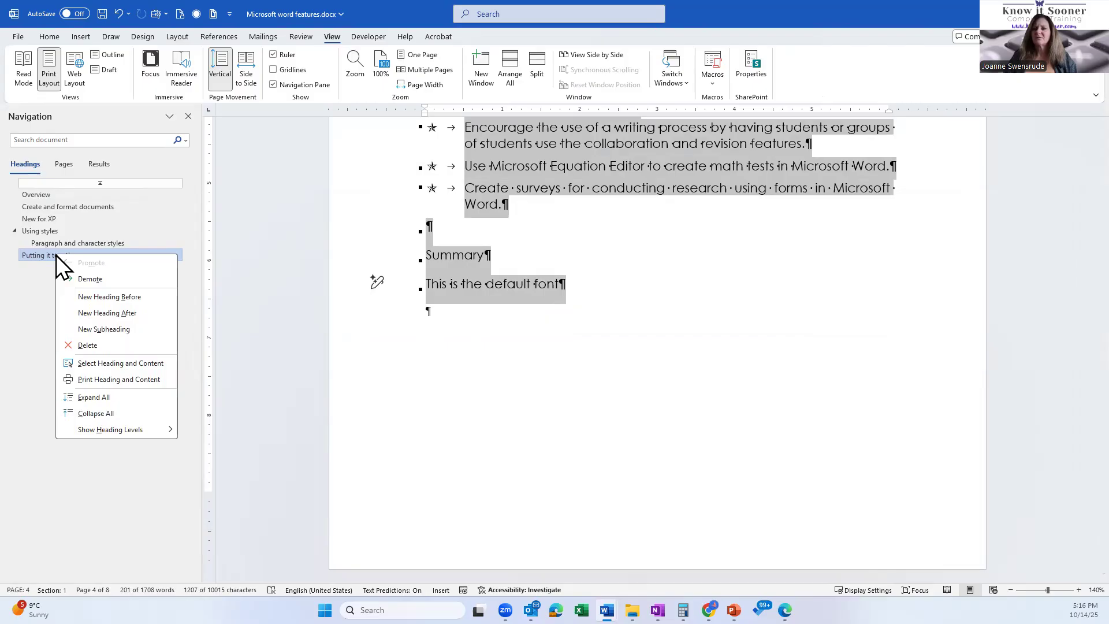
Select the Using styles heading with all its content from the heading outline, inspect the selection's extent, and deselect it
click(46, 233)
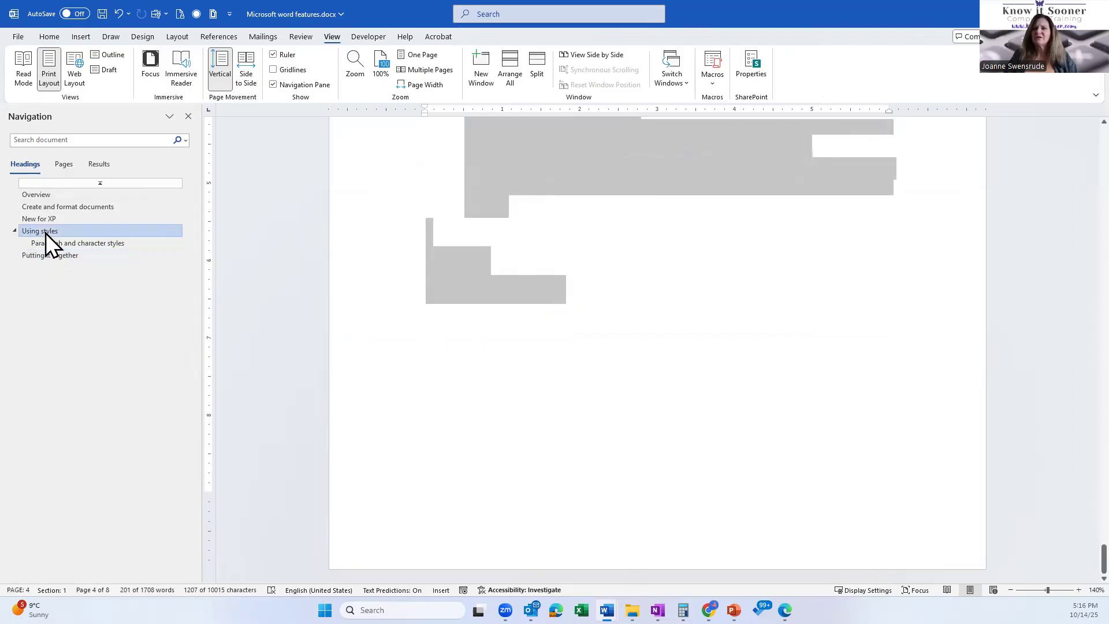
right_click(46, 234)
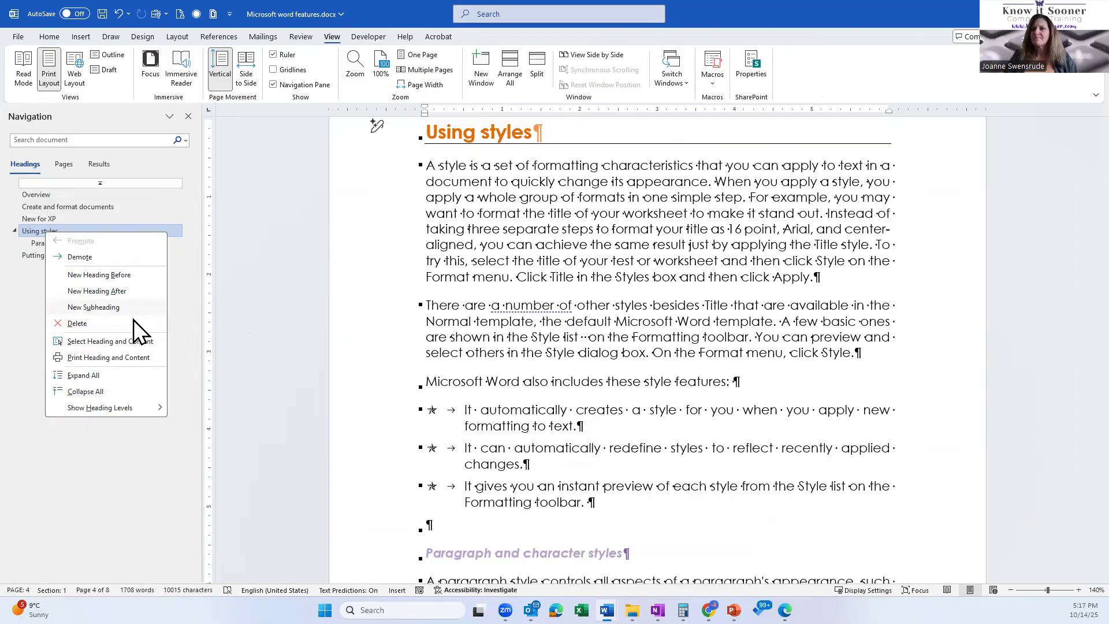
click(123, 341)
scroll(389, 372, down, 12)
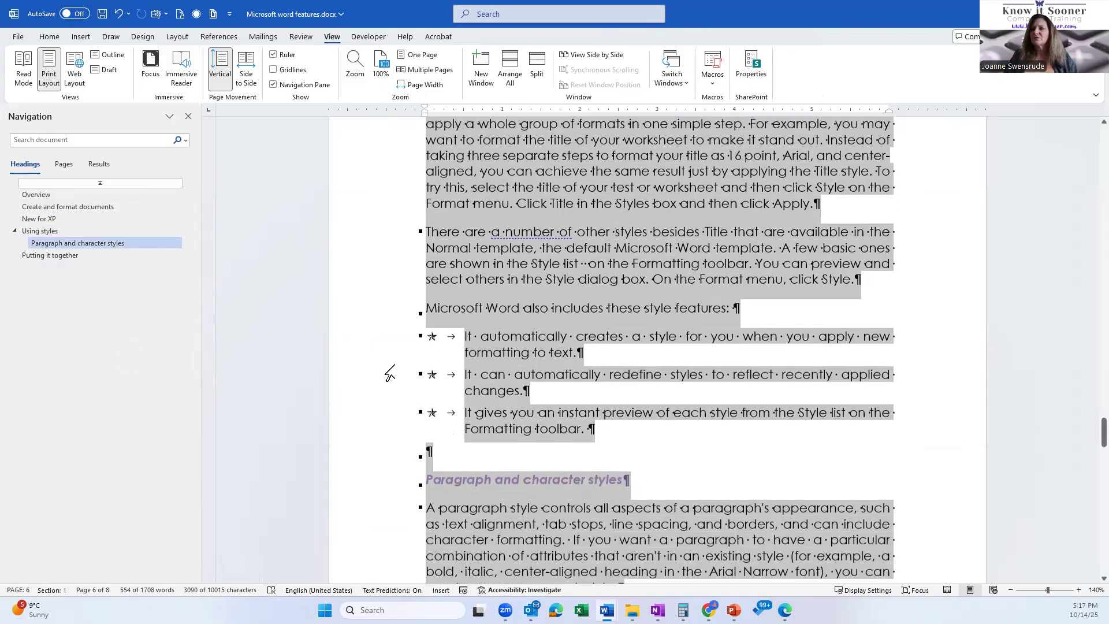
scroll(389, 373, down, 10)
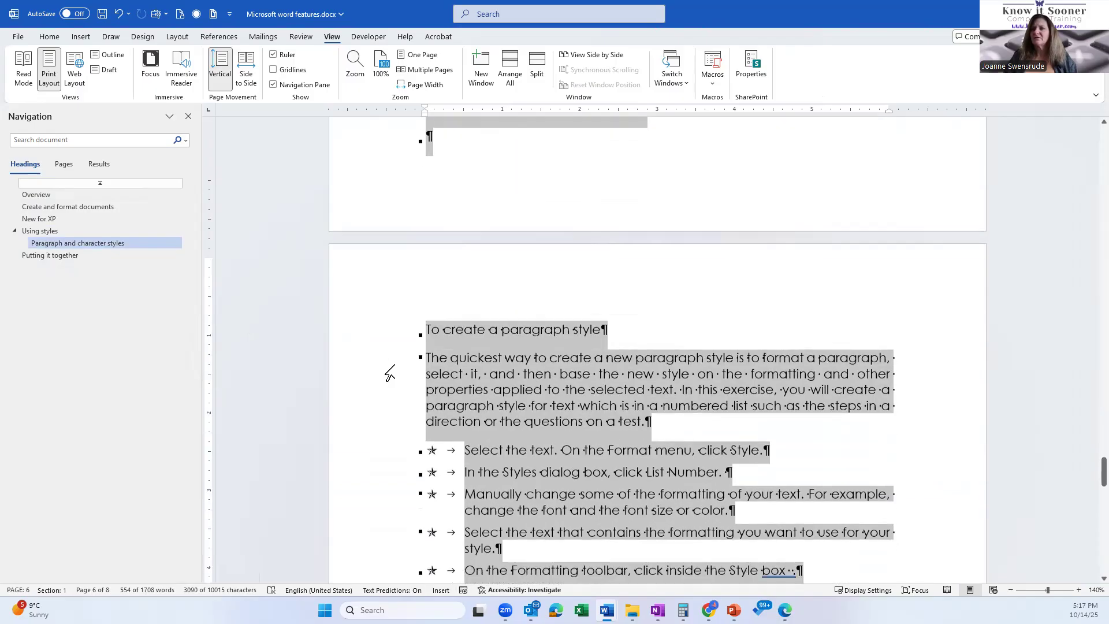
scroll(390, 372, down, 3)
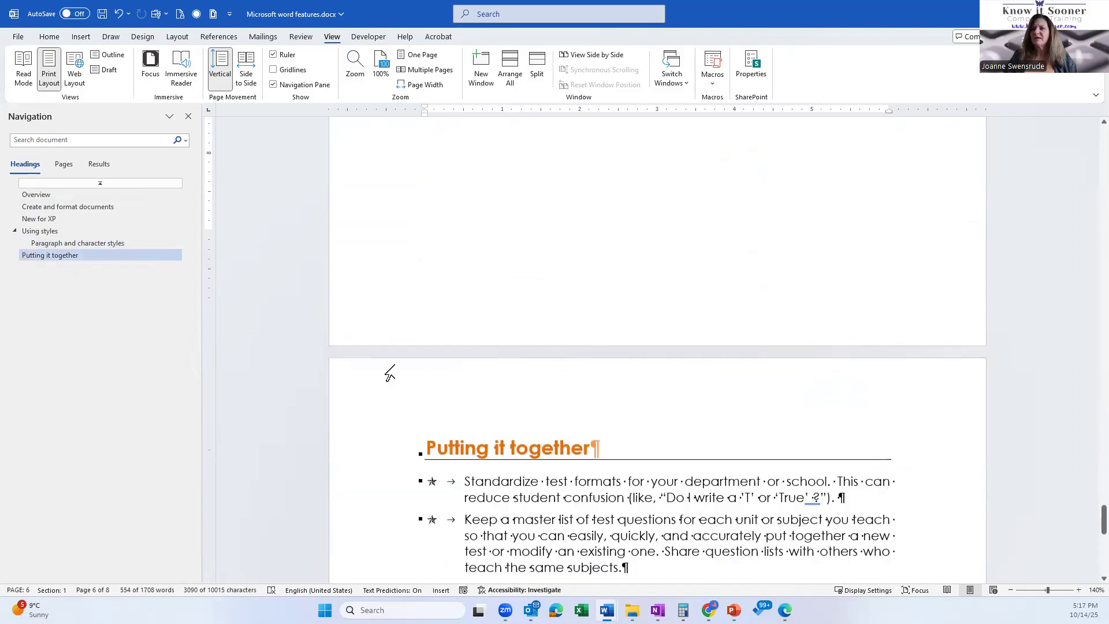
scroll(389, 373, up, 7)
scroll(390, 373, up, 10)
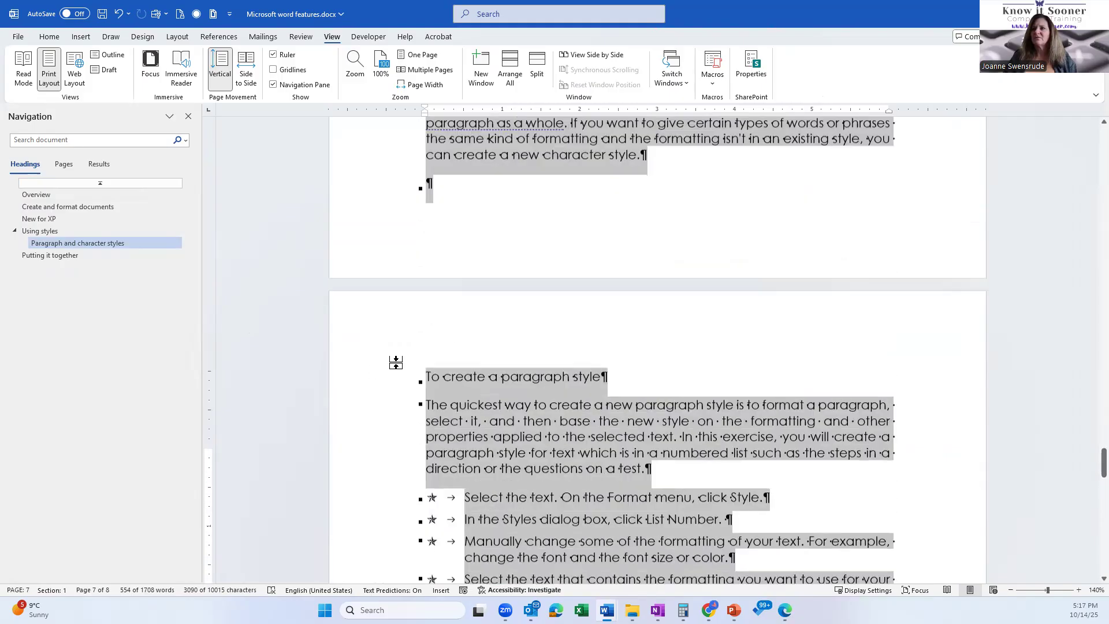
scroll(390, 373, up, 10)
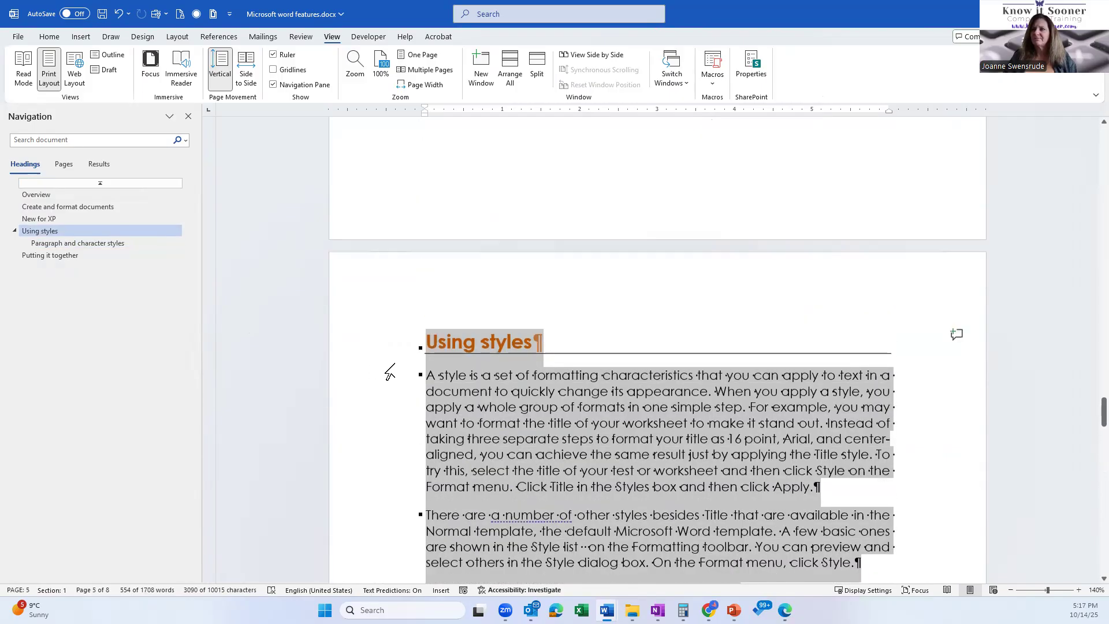
scroll(387, 375, down, 5)
scroll(387, 375, down, 5)
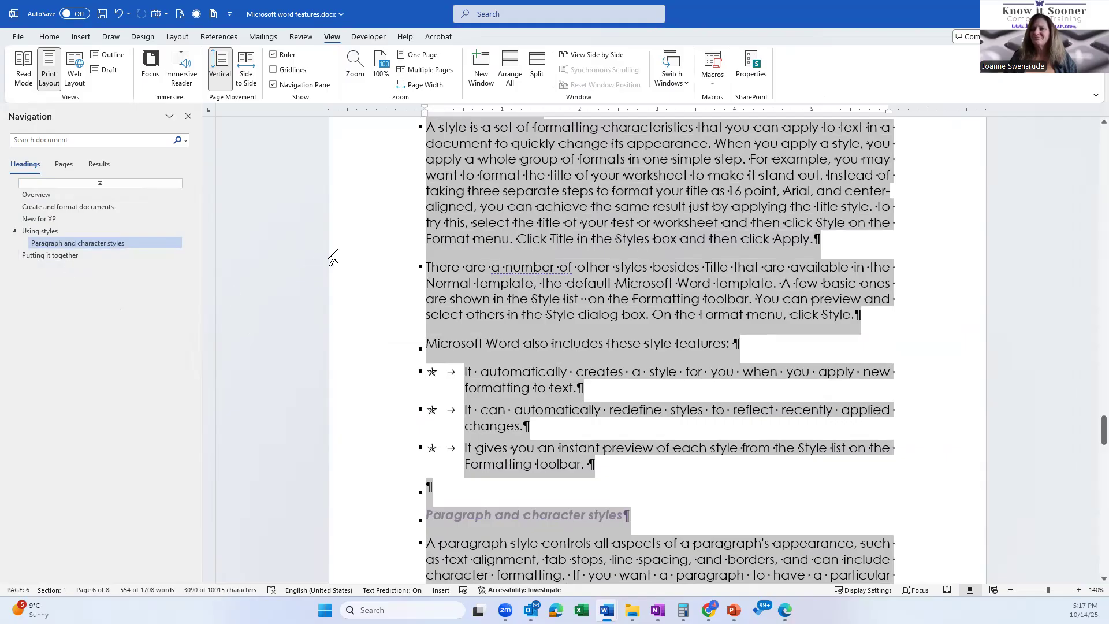
click(519, 314)
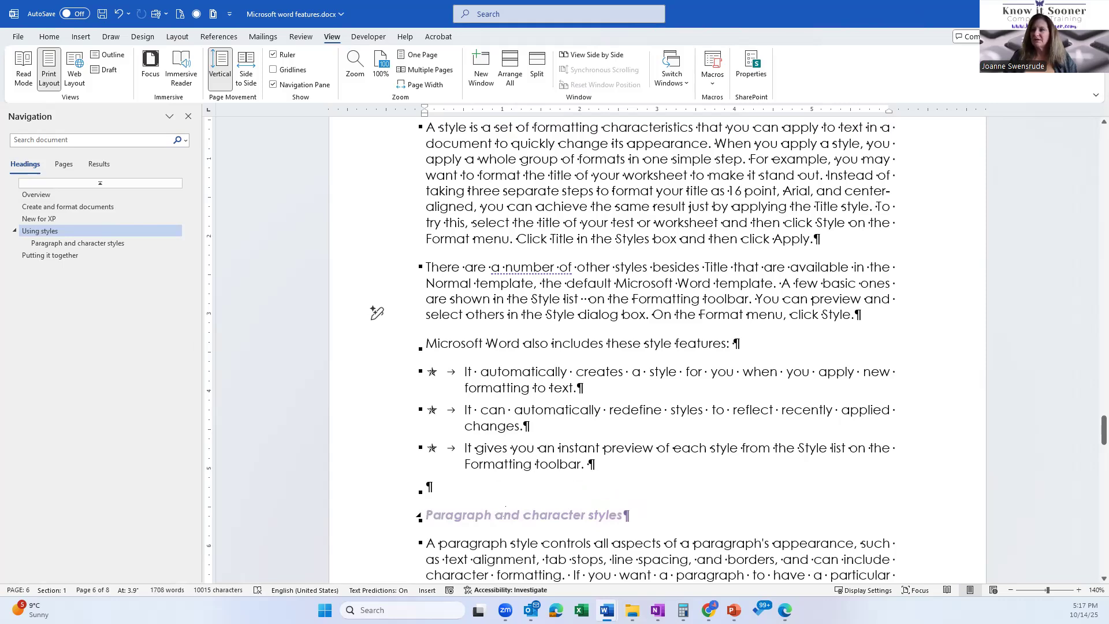
Switch to the agenda-completed (1) document and view its multilevel numbered agenda, selecting the Area Dinner Tickets line
mouse_move(607, 610)
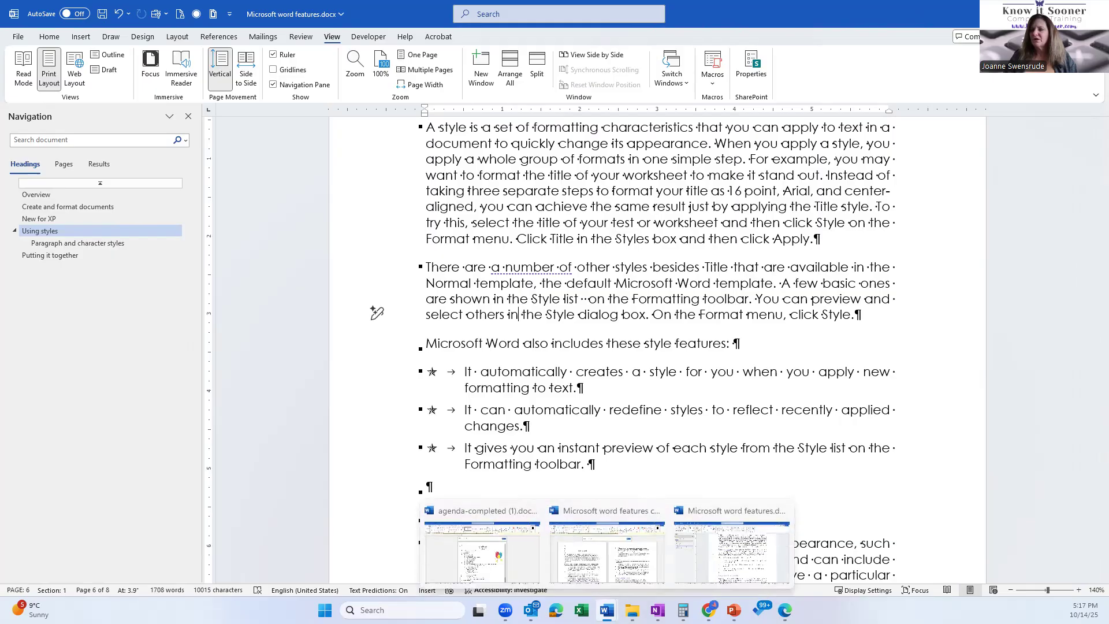
click(500, 543)
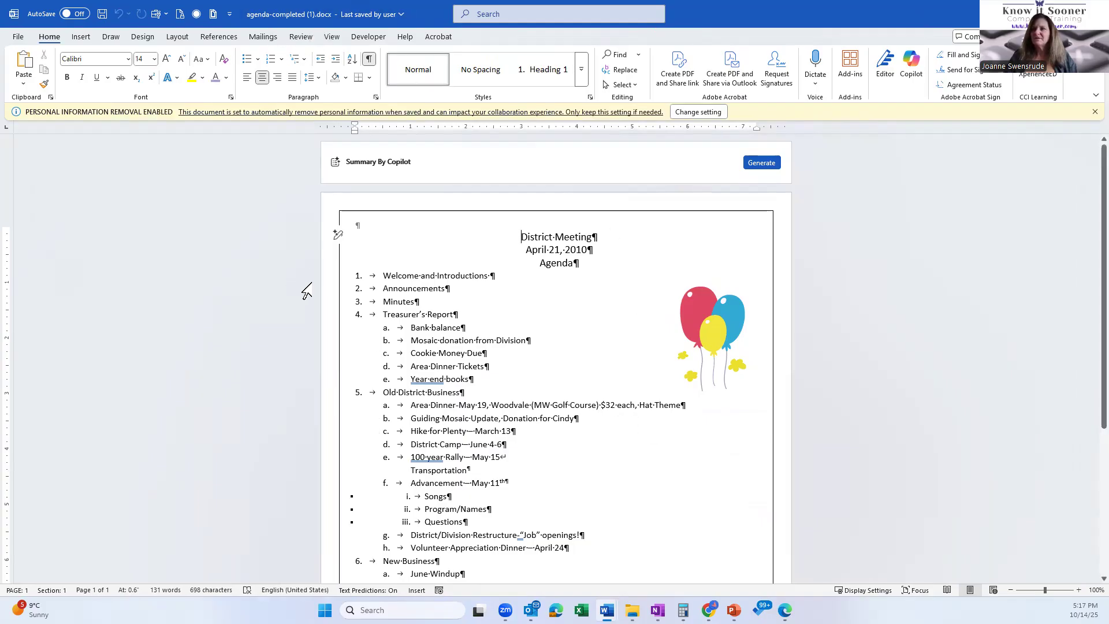
click(336, 367)
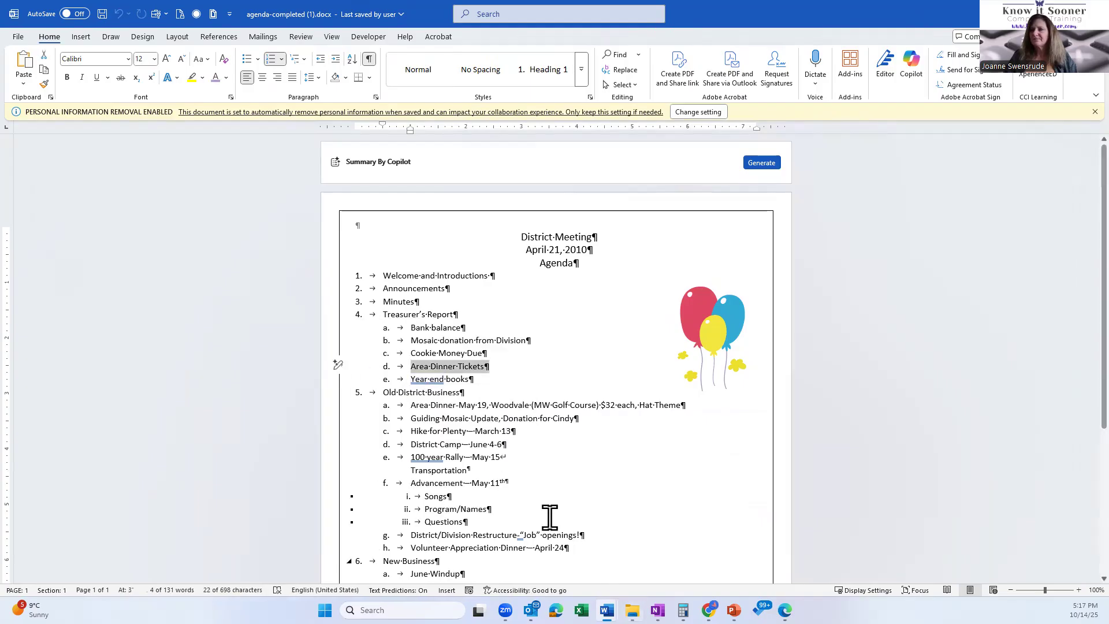
Switch to Chrome and open the Word downloads folder from the Know it Sooner site's Downloads page
mouse_move(633, 611)
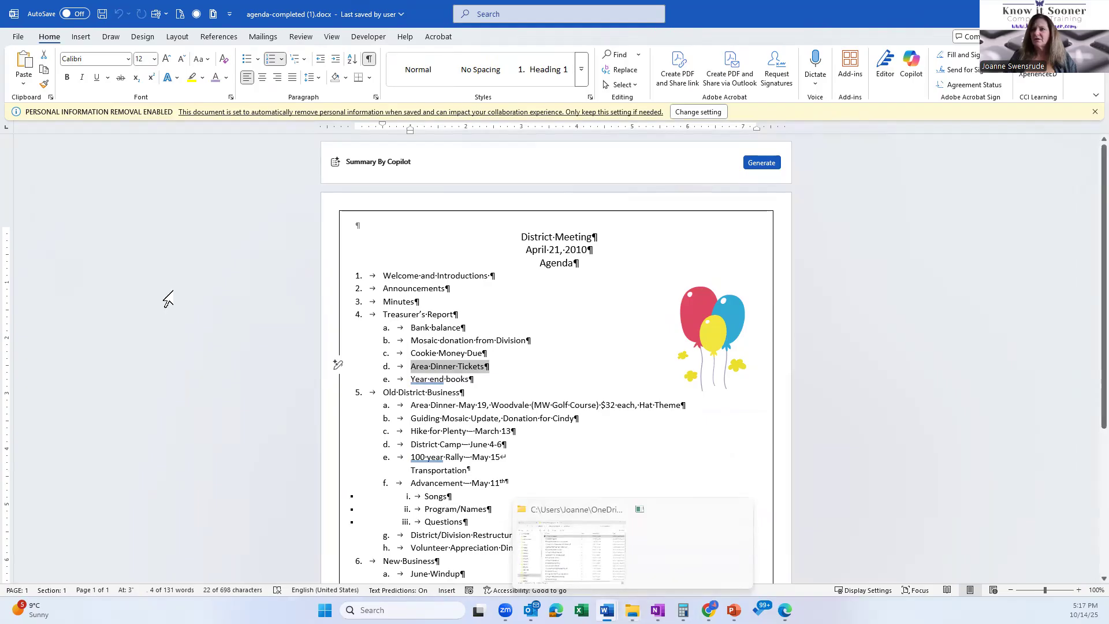
mouse_move(708, 611)
click(712, 556)
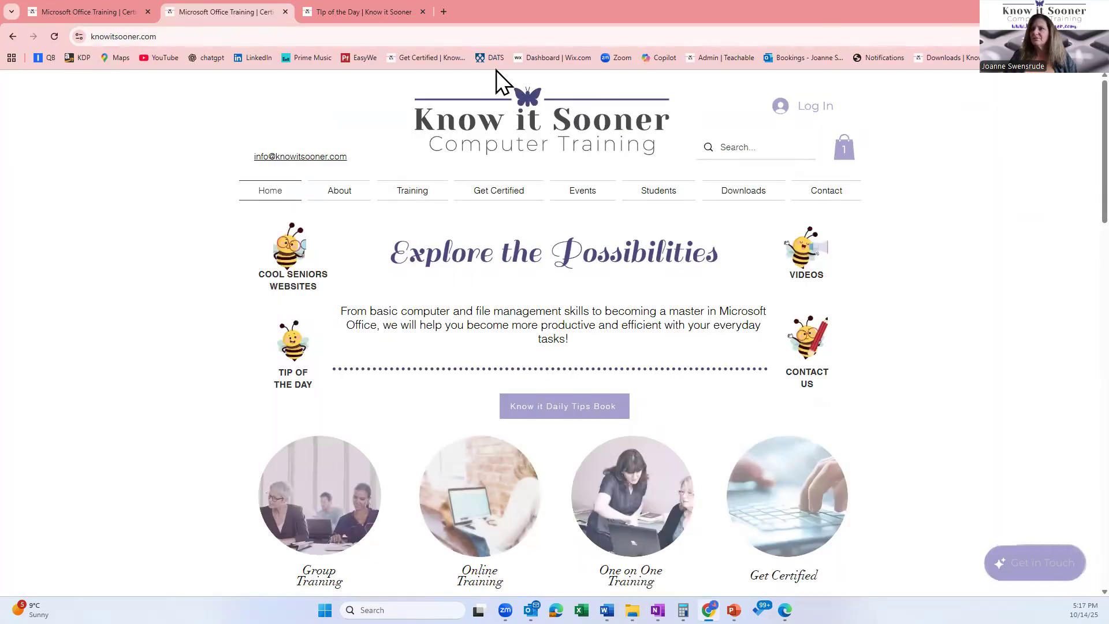
click(739, 199)
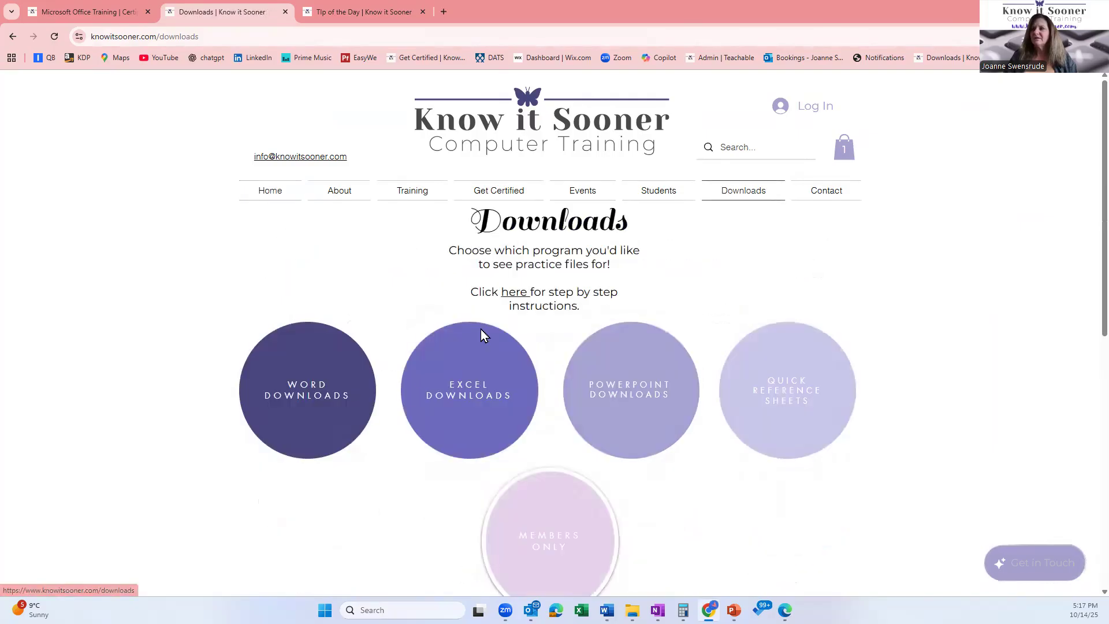
click(304, 400)
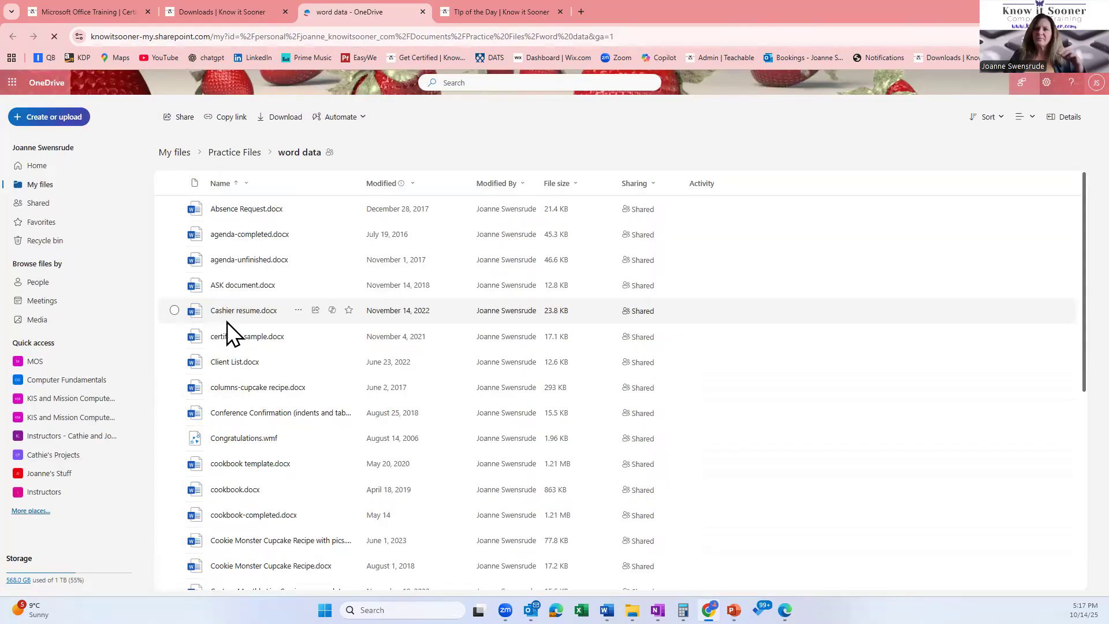
Download agenda-unfinished.docx from the word data folder and open the downloaded file in Word
click(174, 259)
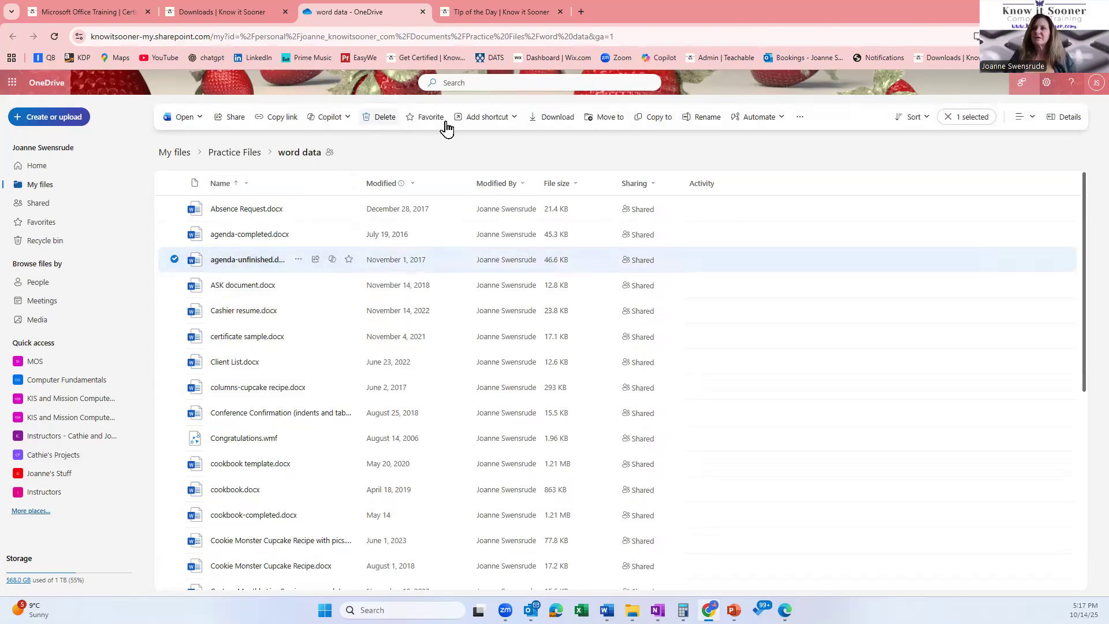
click(559, 122)
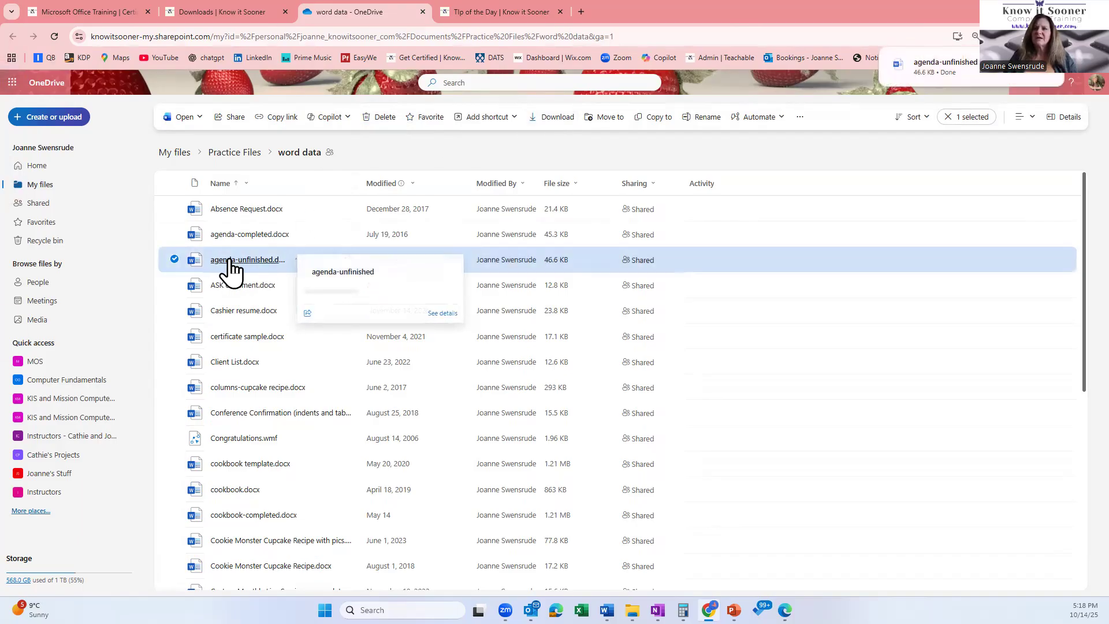
click(982, 71)
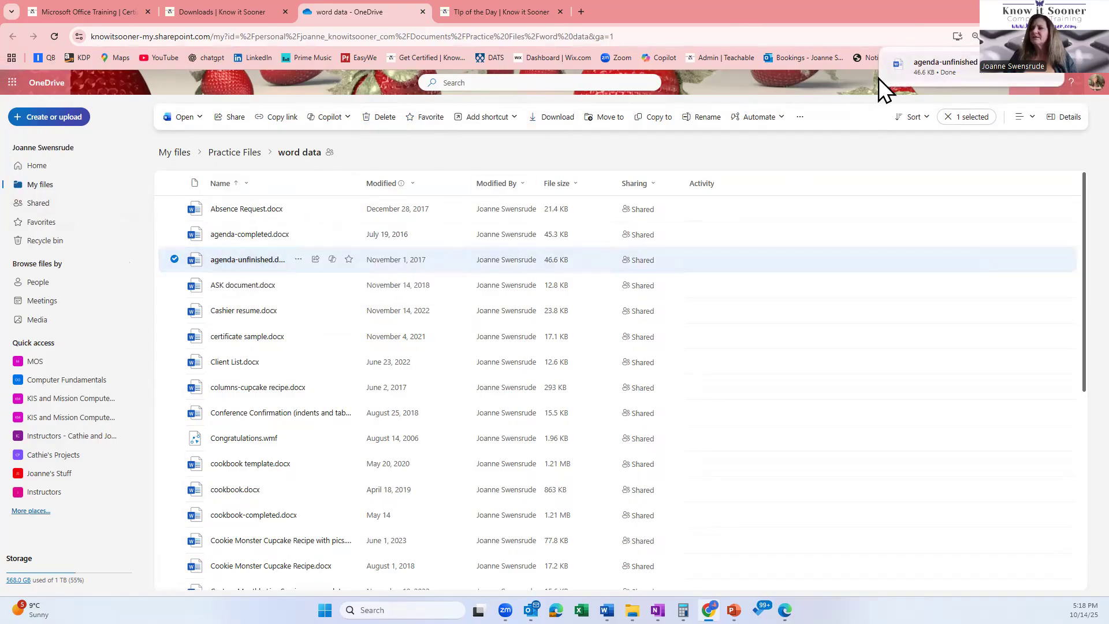
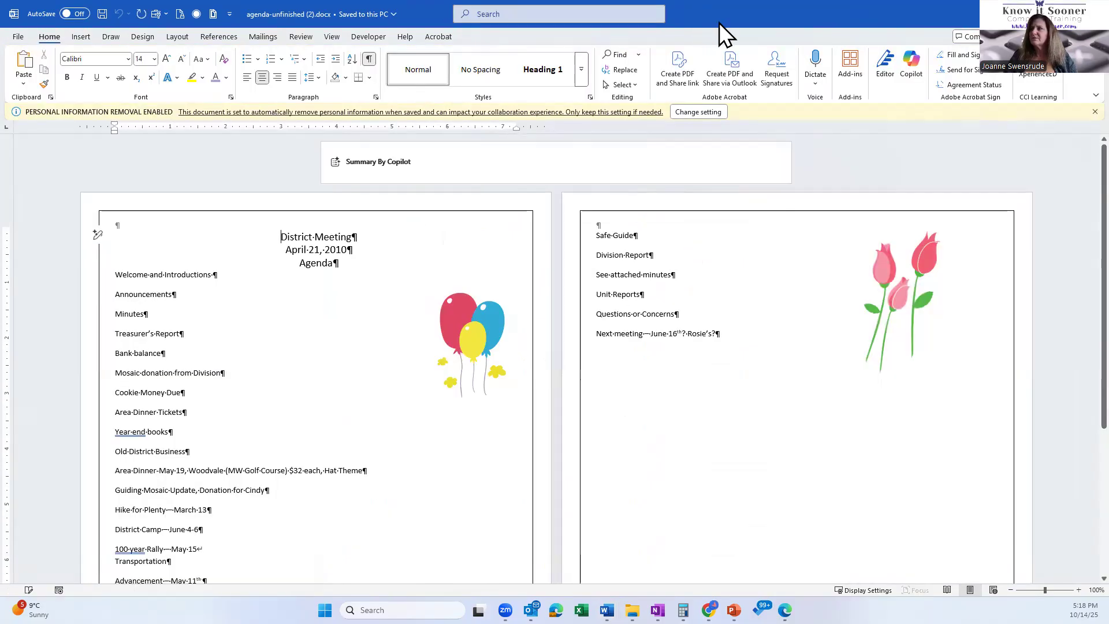
Arrange the unfinished agenda side by side with agenda-completed (1) and make the unfinished agenda the active document
key(super+Right)
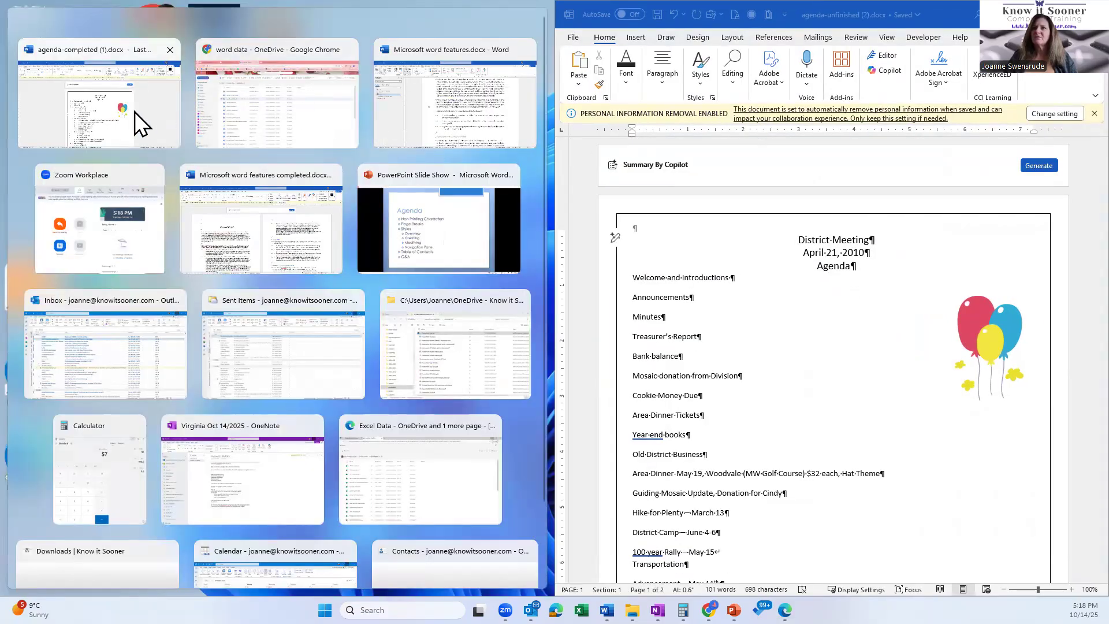
click(130, 112)
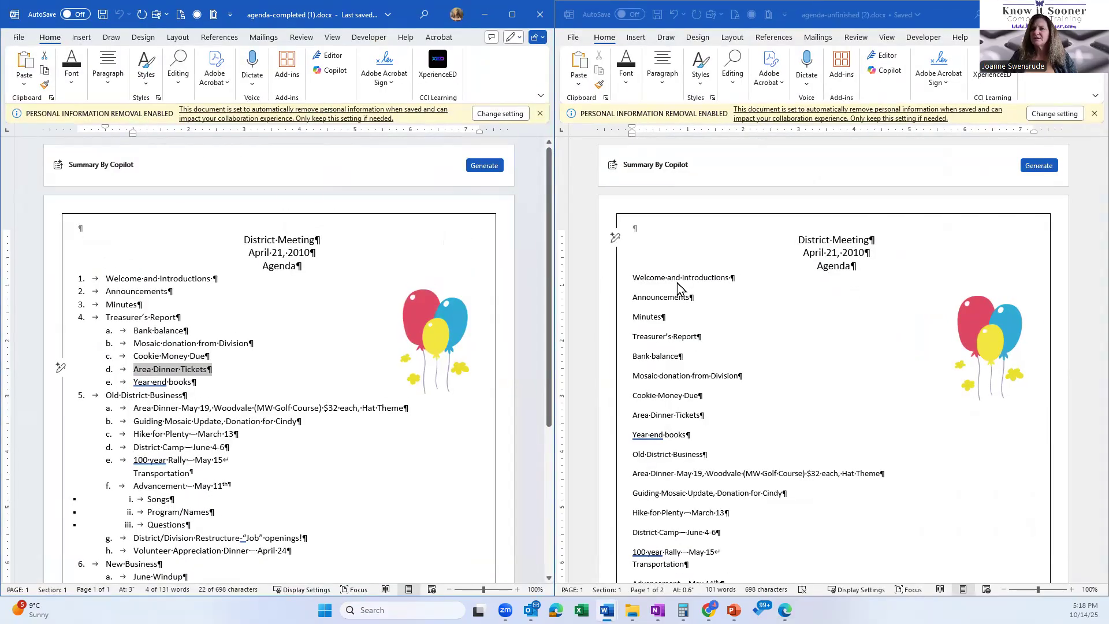
click(816, 383)
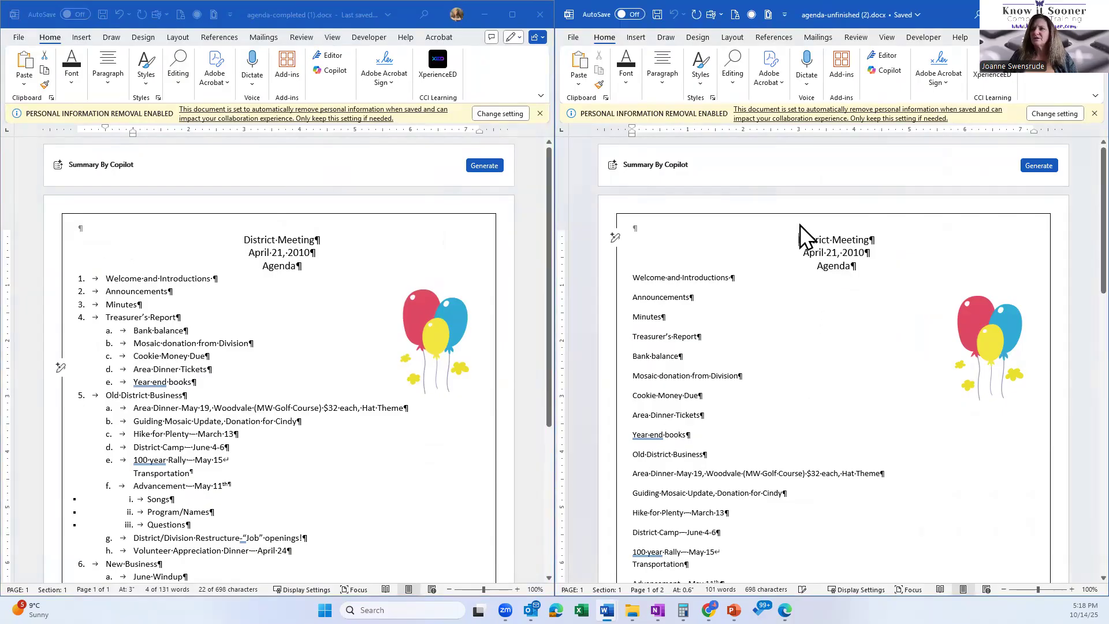
Examine how the unfinished agenda's lines group into main items, Treasurer's Report sub-items and Old District Business entries
drag(797, 238, 903, 277)
click(800, 338)
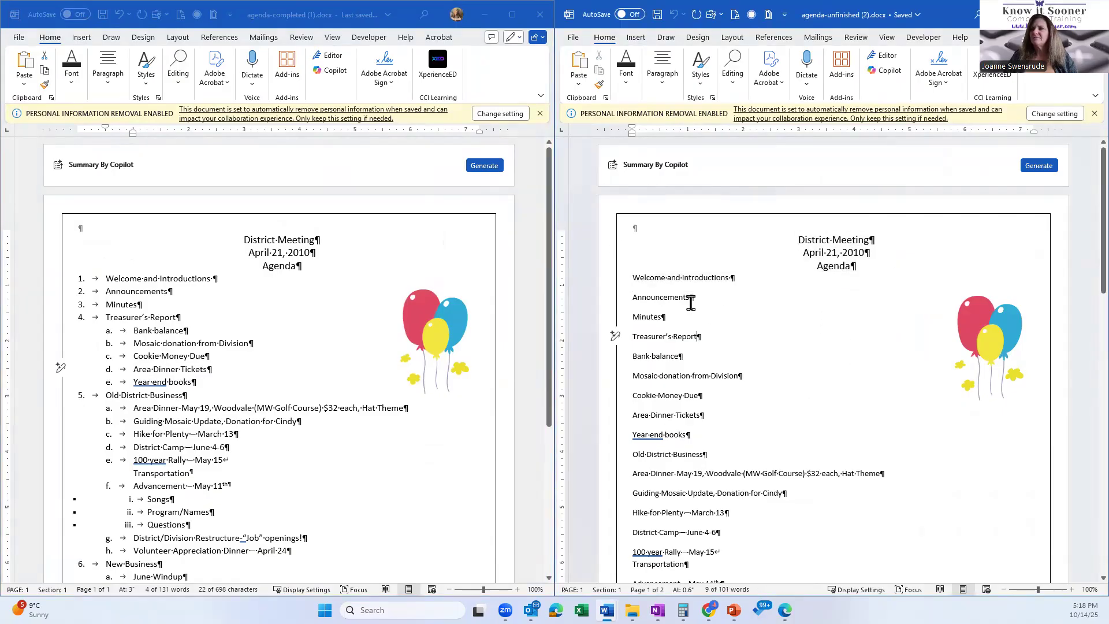
click(622, 286)
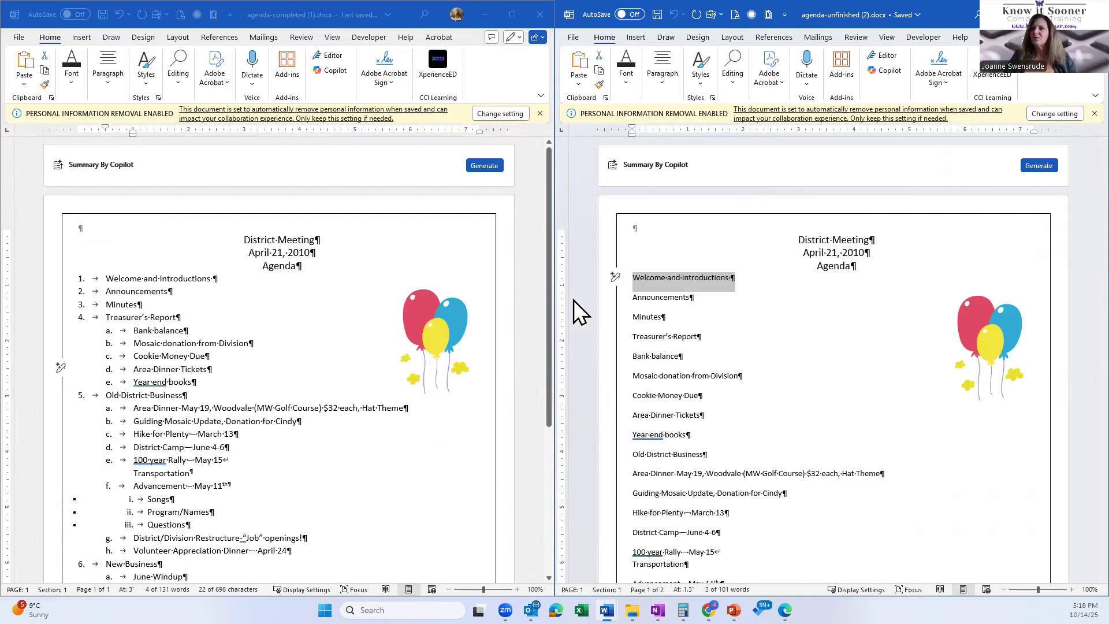
drag(608, 289, 599, 337)
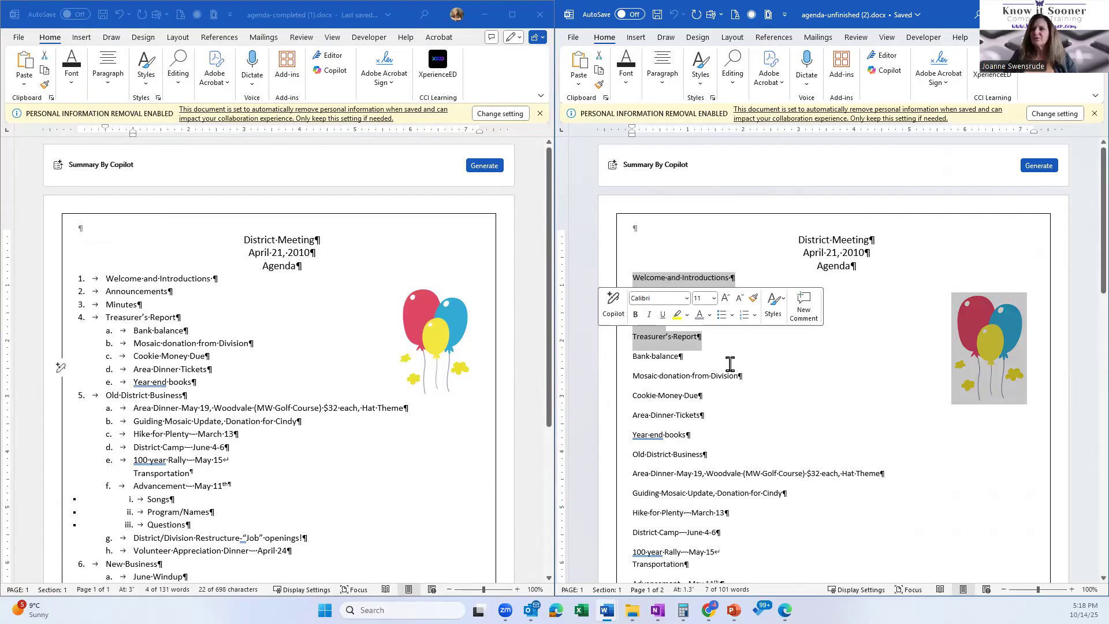
drag(615, 356, 632, 442)
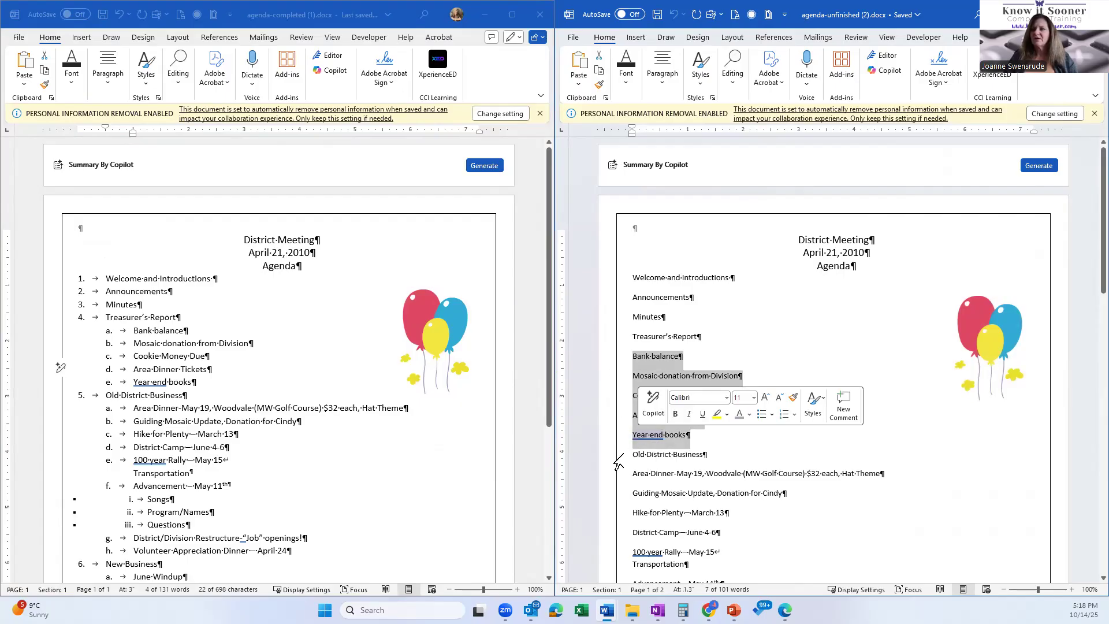
click(618, 462)
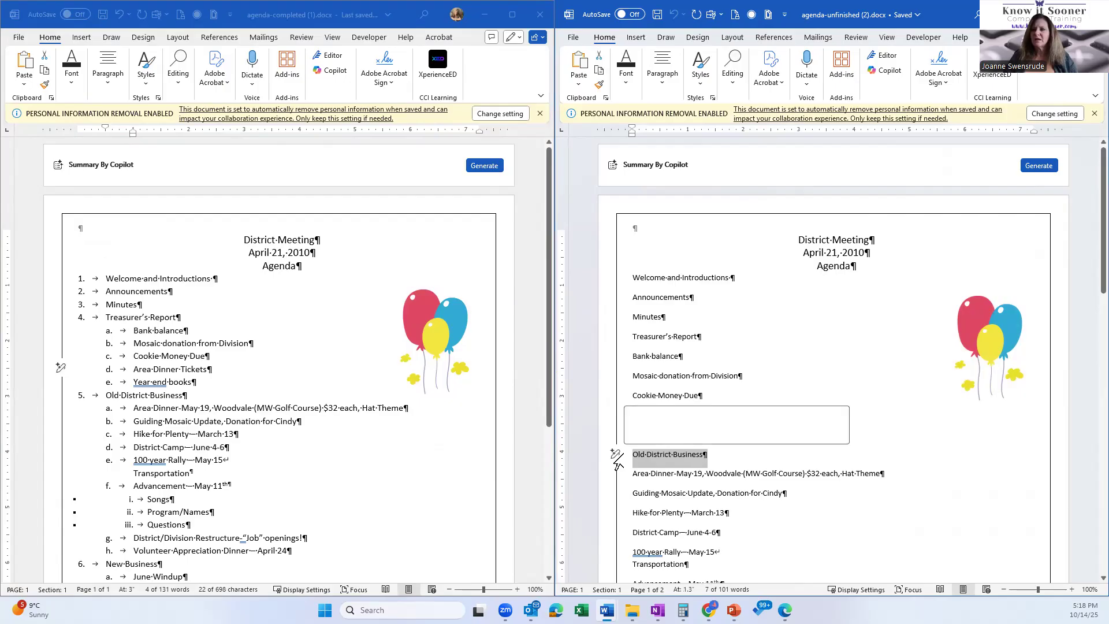
drag(617, 462, 625, 562)
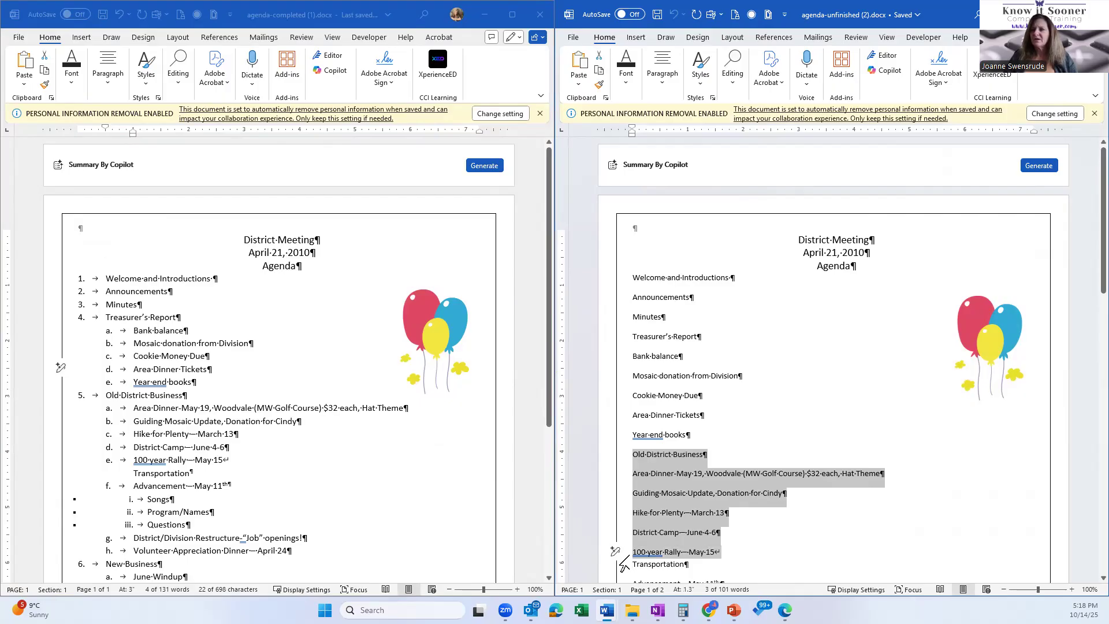
click(712, 278)
Select the Welcome and Introductions line in the unfinished agenda and change its font colour to blue
click(588, 275)
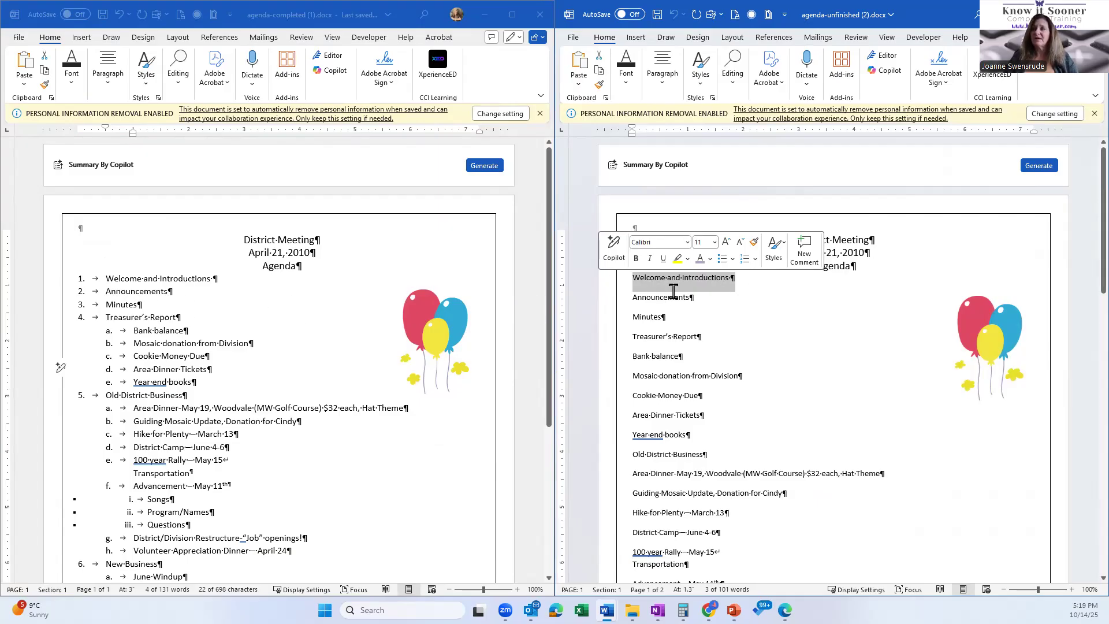
click(631, 87)
click(770, 134)
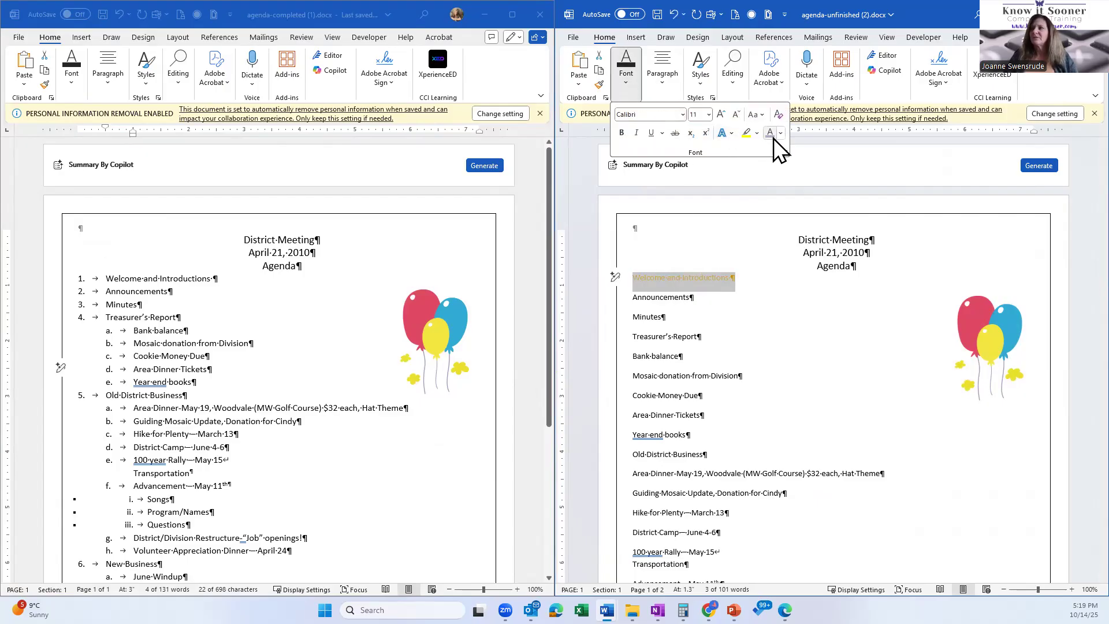
click(780, 133)
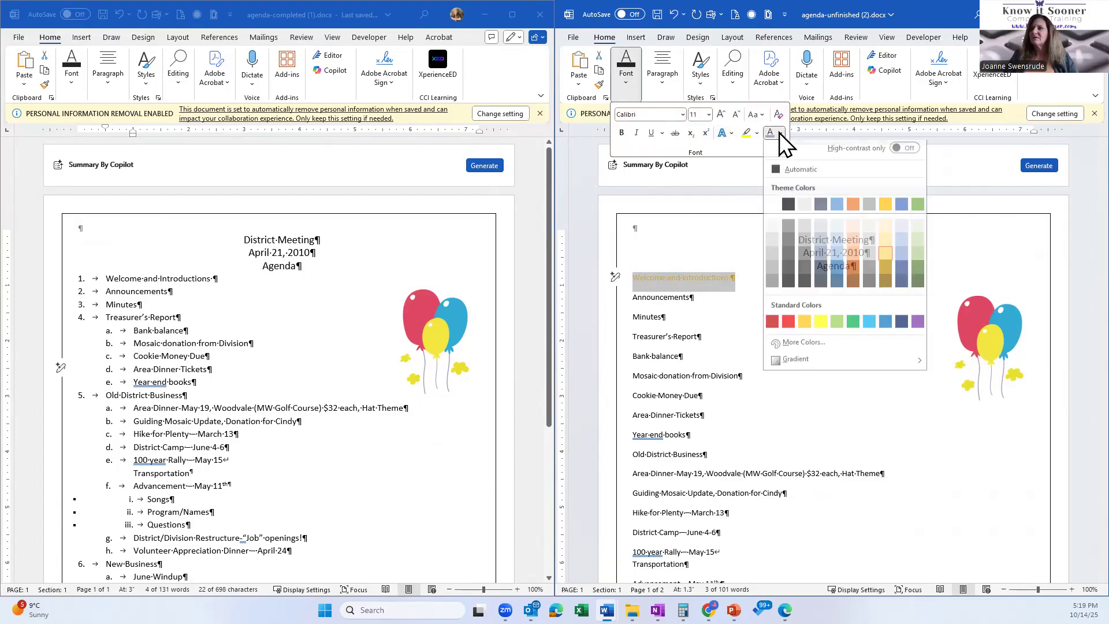
click(840, 207)
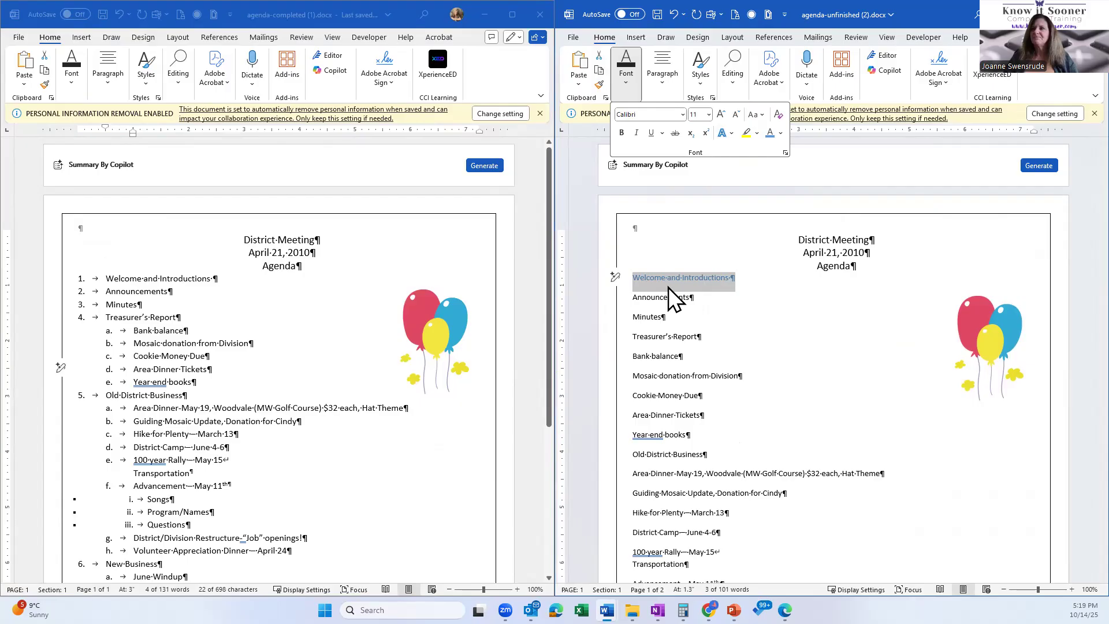
Maximise the unfinished agenda and define a new multilevel list with level 1 numbers formatted as "1." instead of using a parenthesis
click(1067, 15)
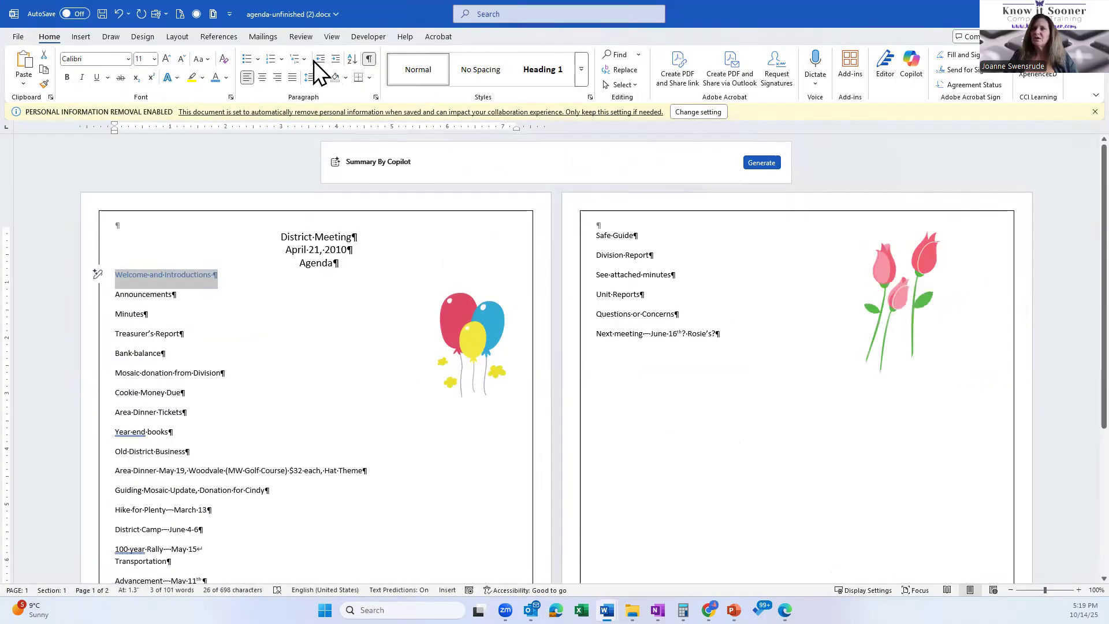
click(306, 60)
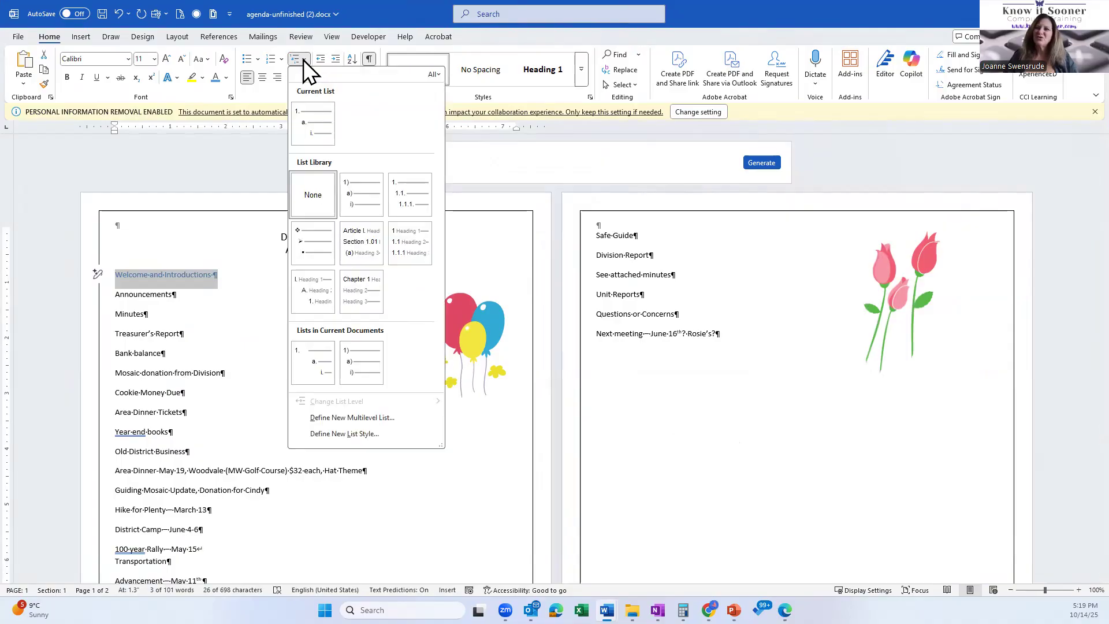
mouse_move(421, 210)
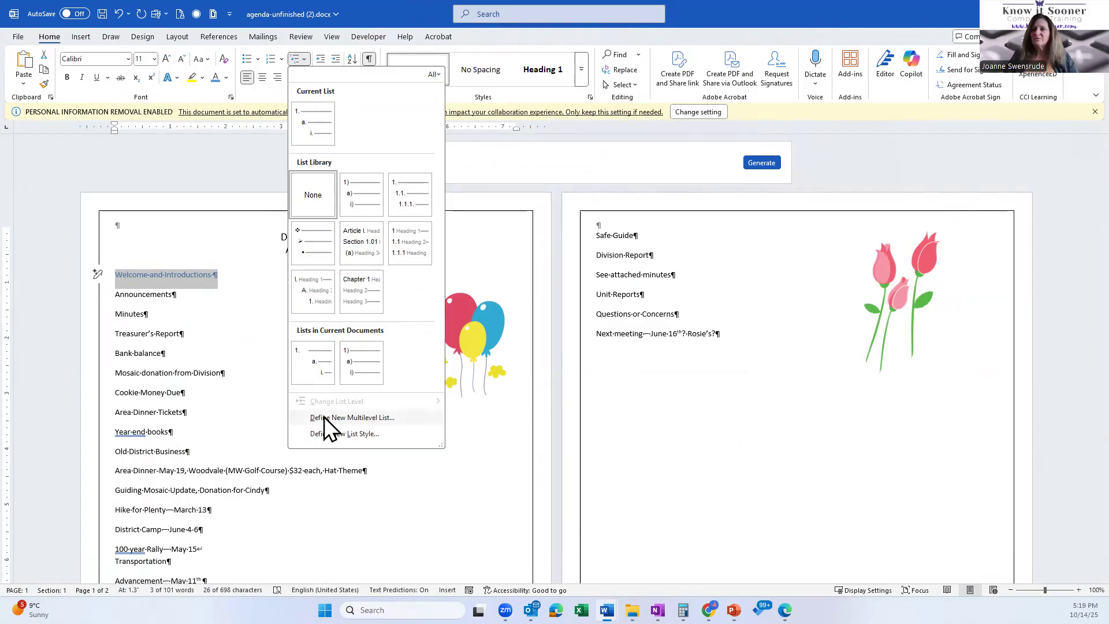
click(349, 418)
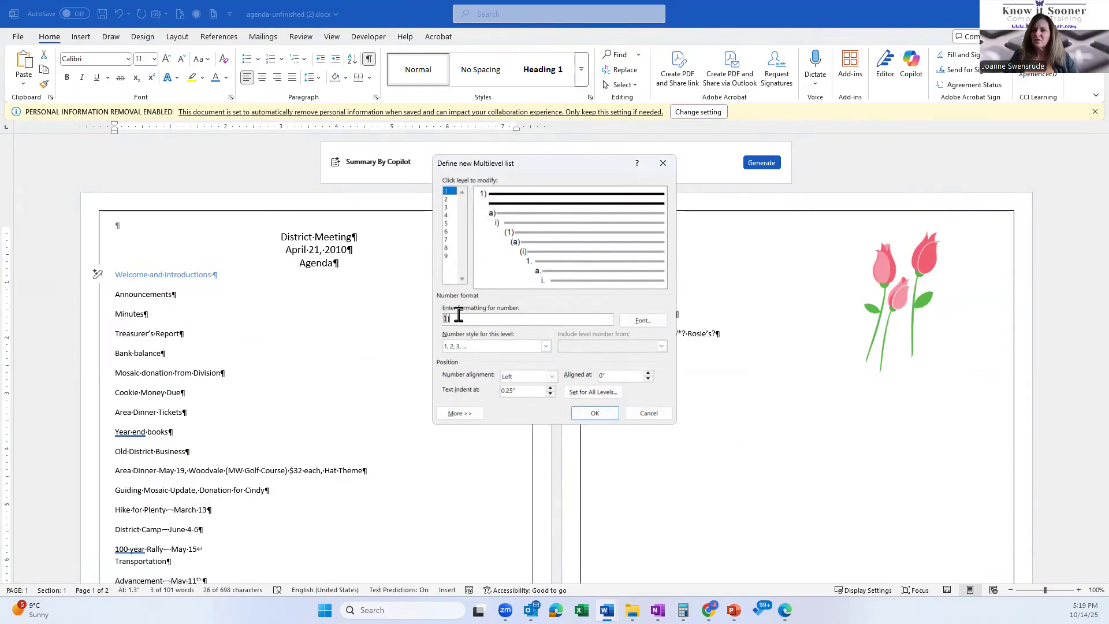
key(BackSpace)
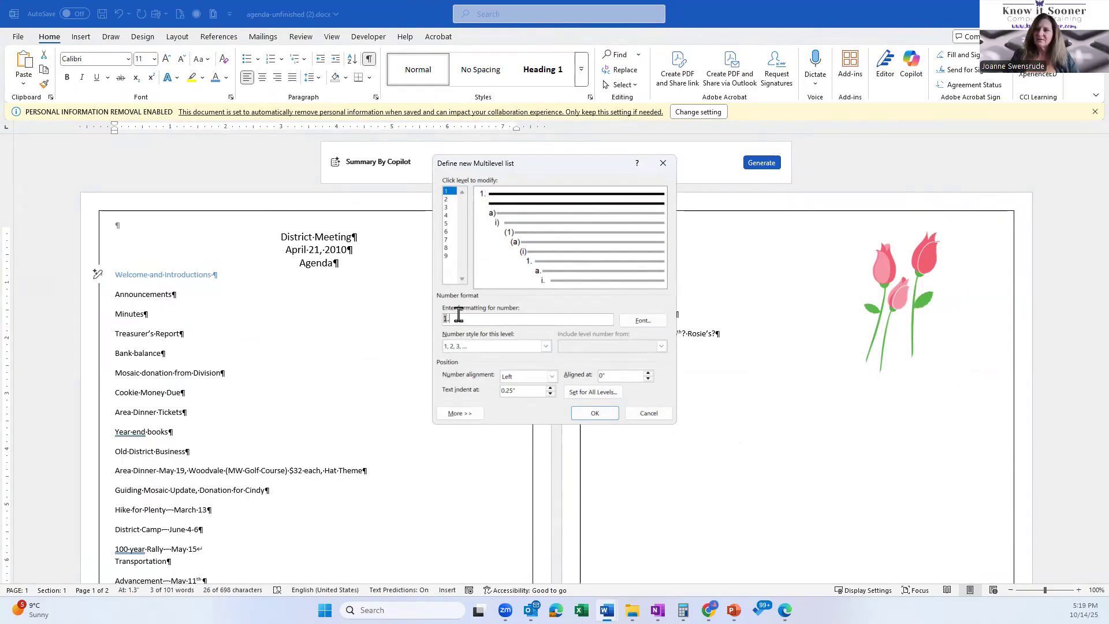
text(.)
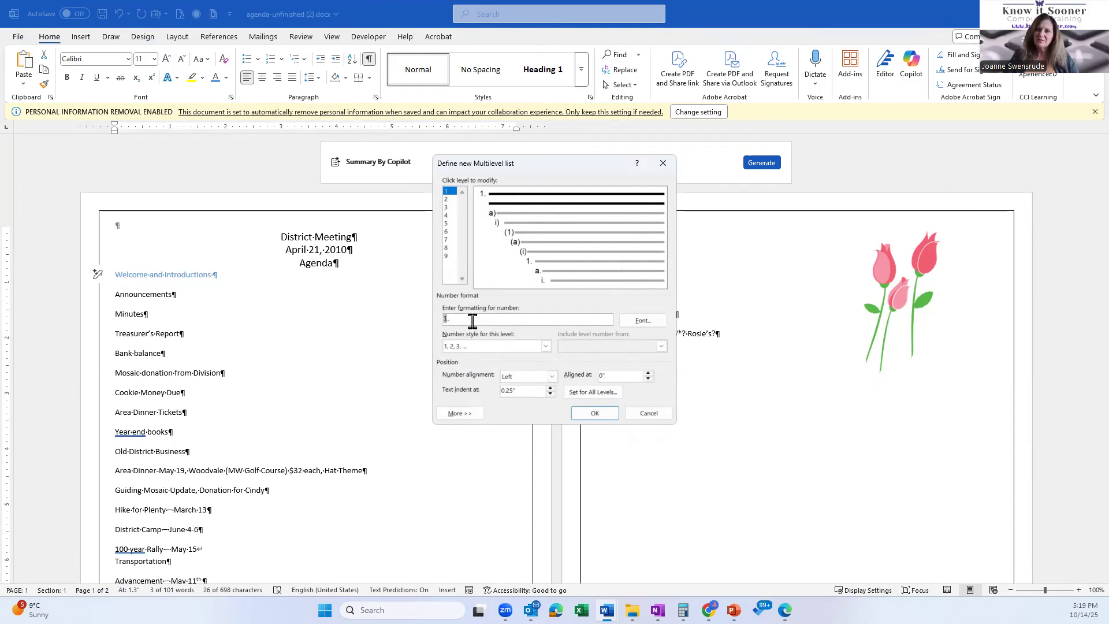
Try the A, B, C and I, II, III number styles for level 1 and return it to 1, 2, 3
click(545, 345)
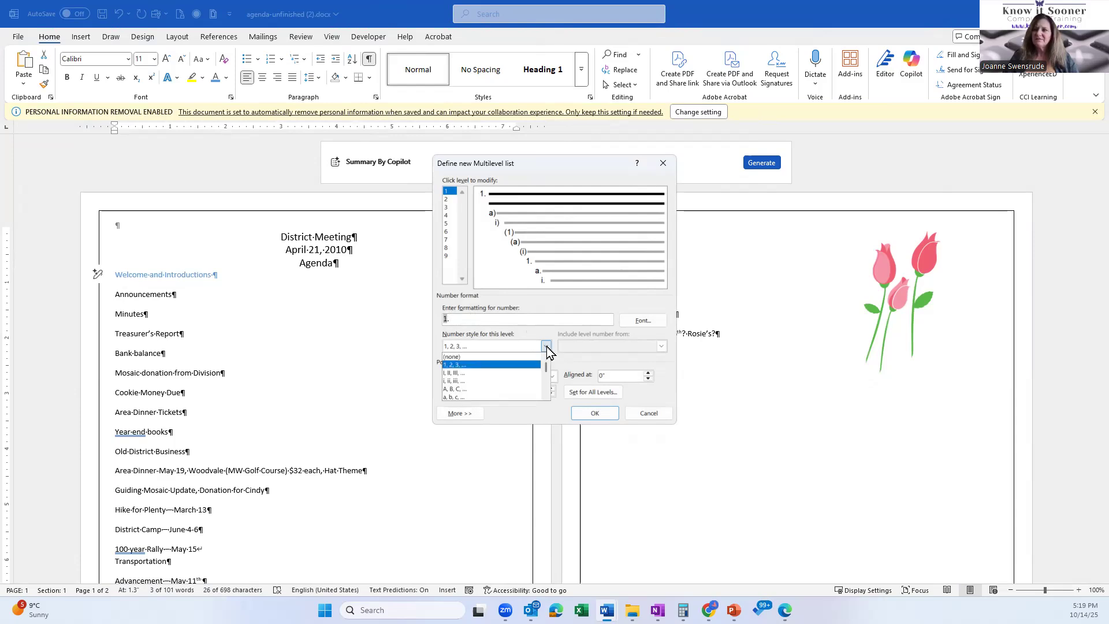
click(481, 388)
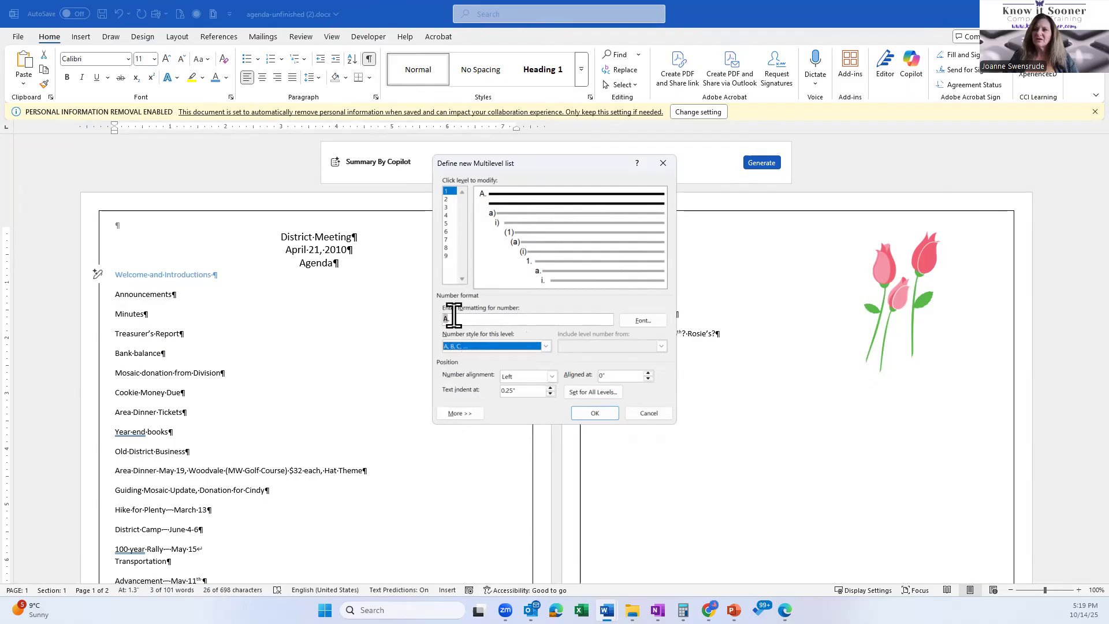
click(546, 346)
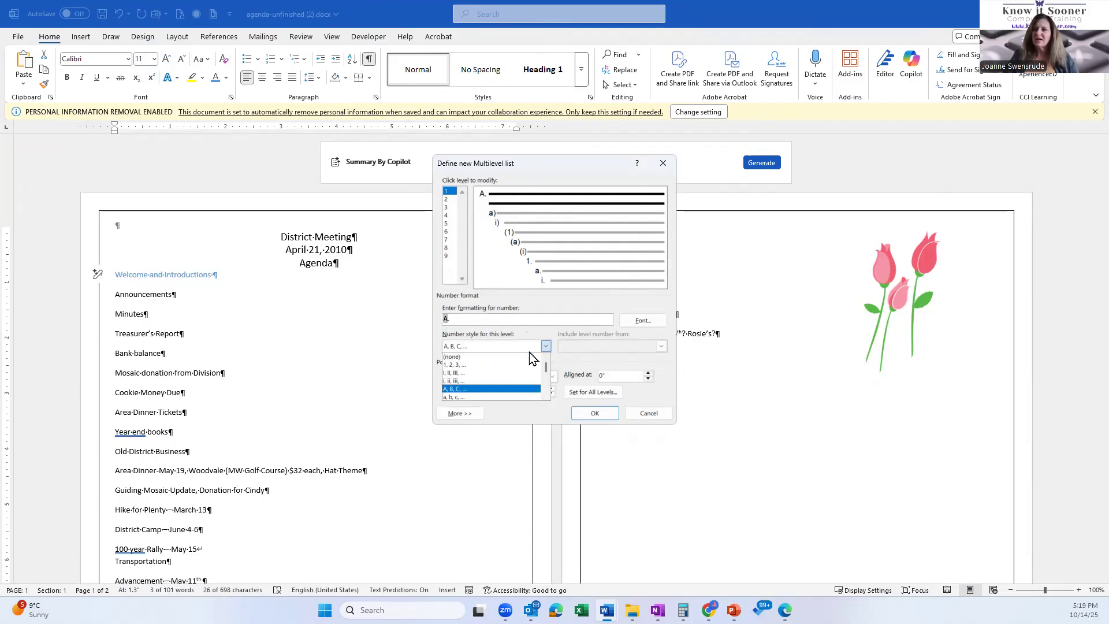
click(504, 373)
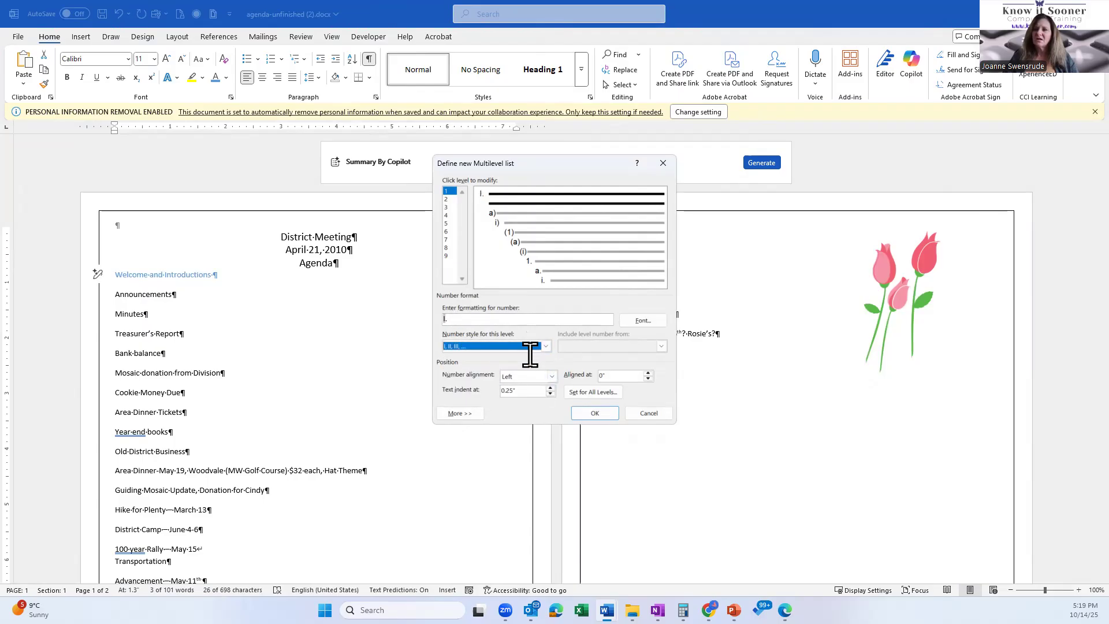
click(546, 346)
click(490, 355)
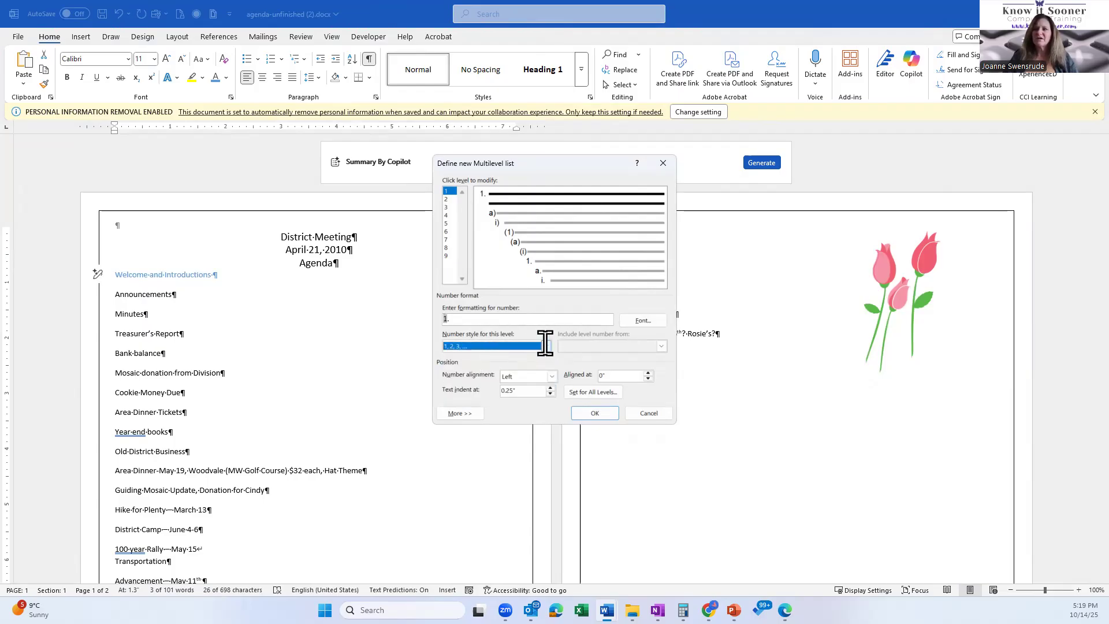
Show the additional multilevel list settings and link level 1 to the Heading 1 style
click(478, 322)
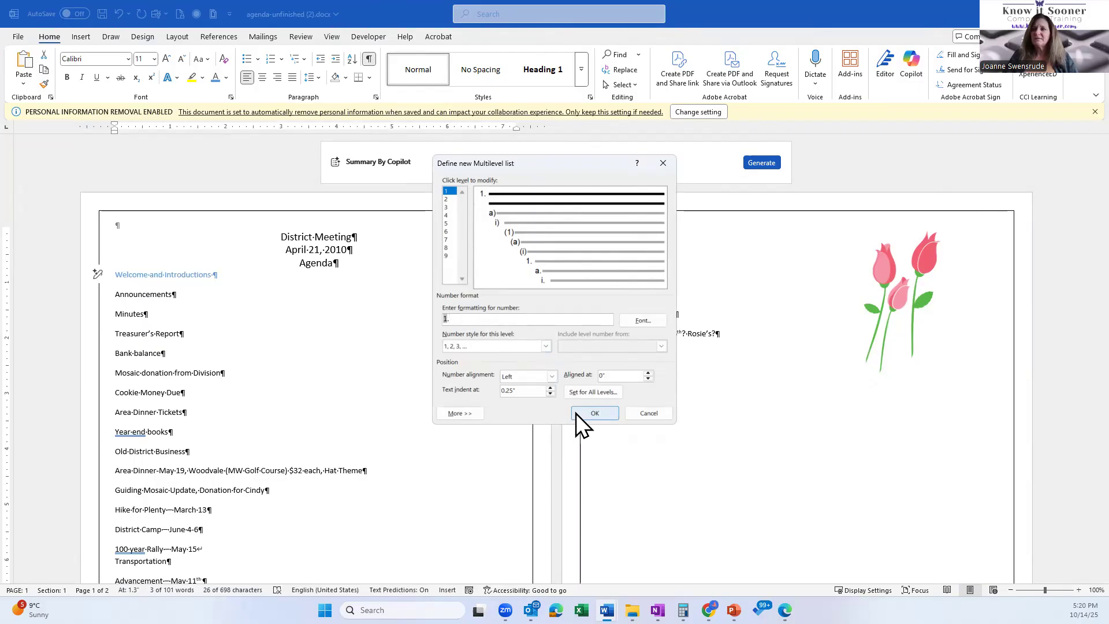
click(461, 412)
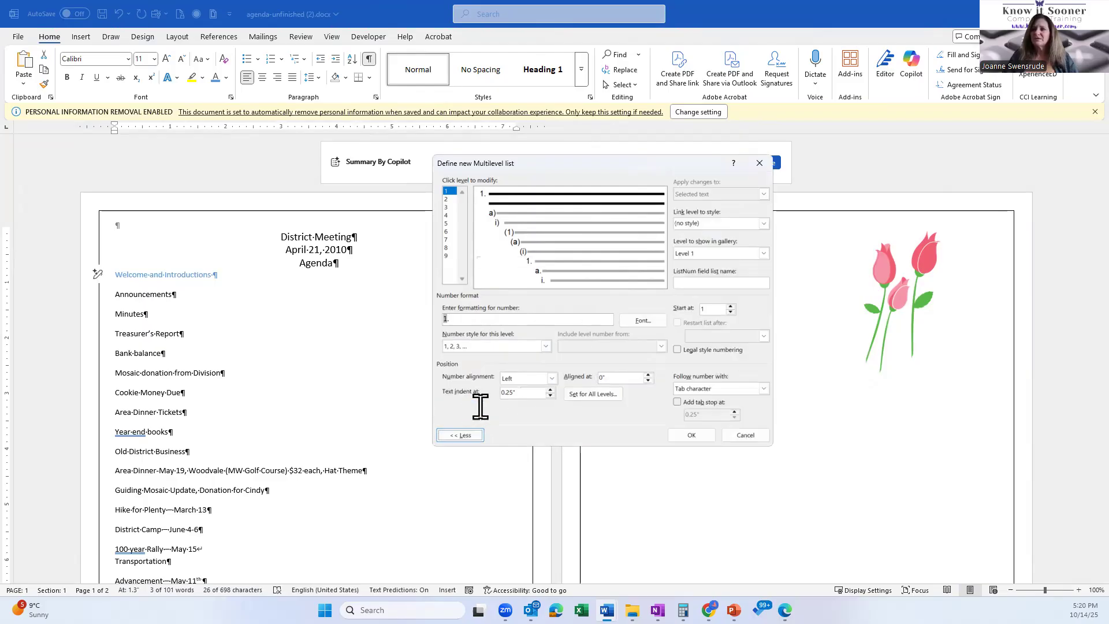
click(764, 225)
click(726, 260)
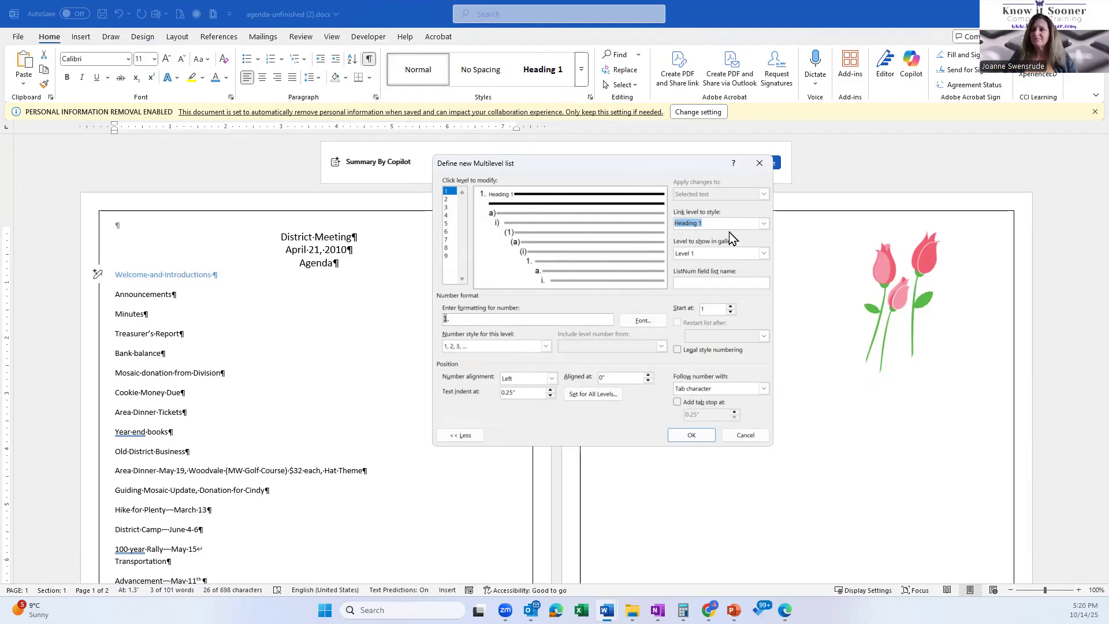
Format the level 2 numbering as (a) and link level 2 to the Heading 2 style
click(448, 199)
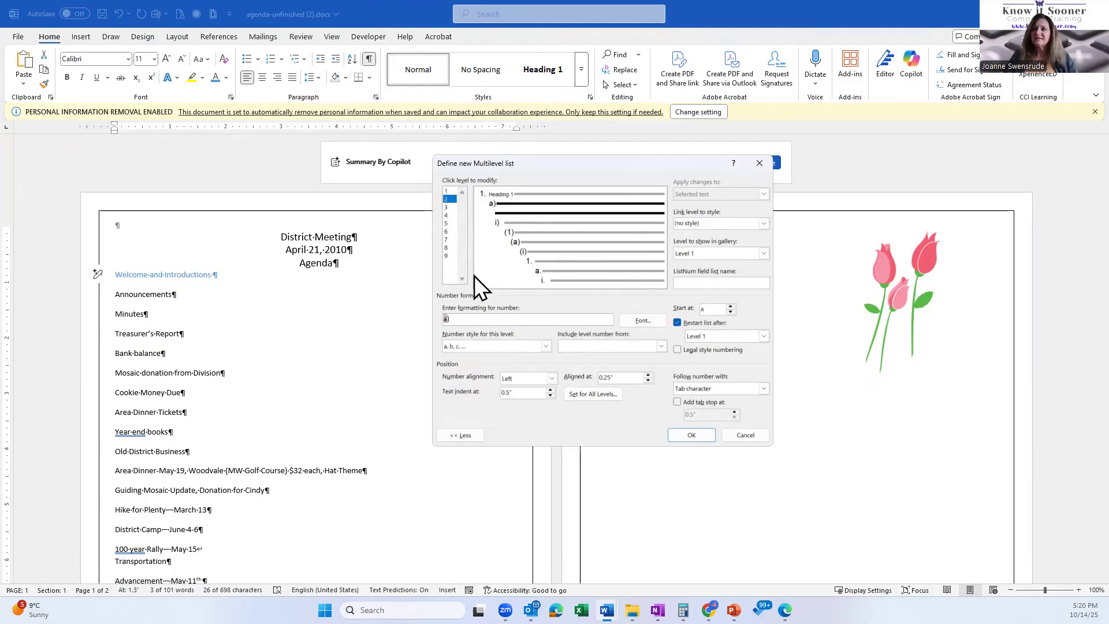
click(444, 319)
text(()
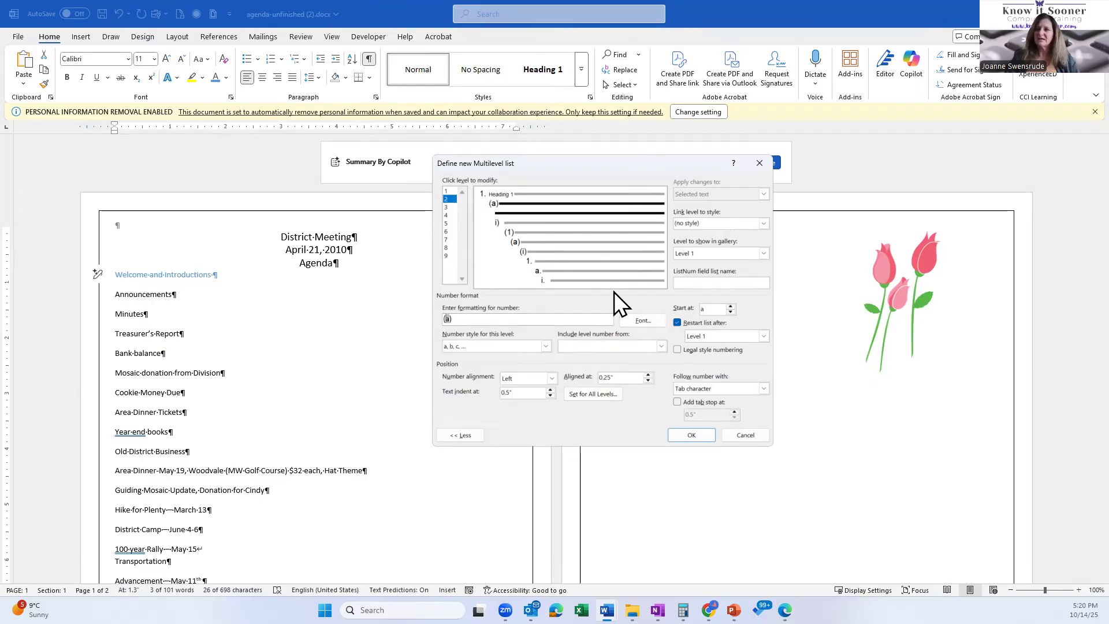
click(764, 224)
click(723, 268)
Format the level 3 numbering as (i), link level 3 to Heading 3, and apply the new multilevel list
click(446, 207)
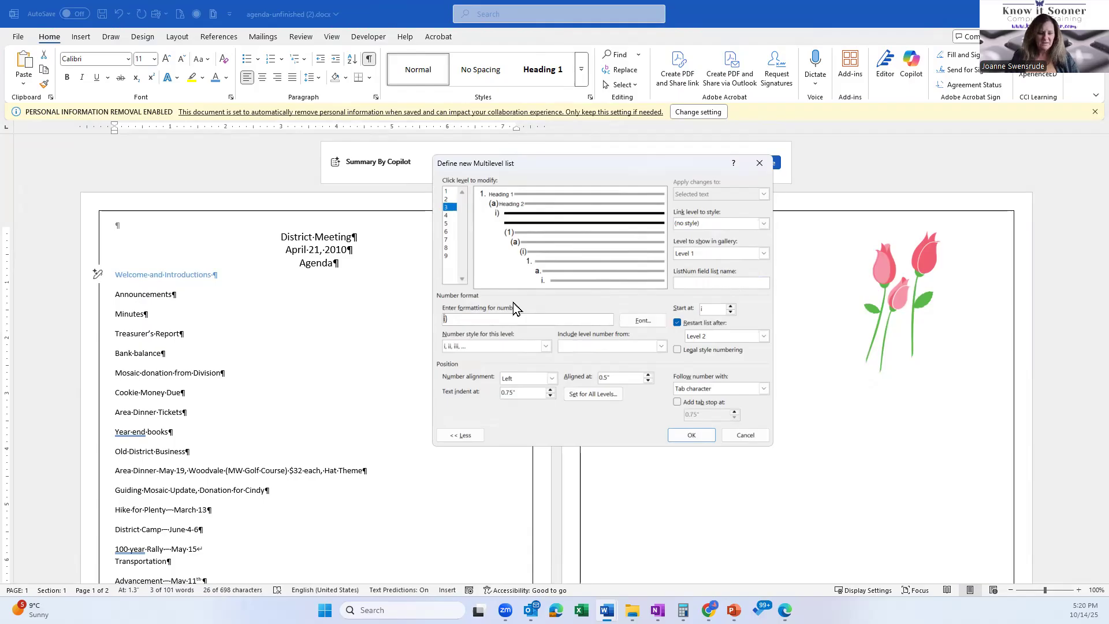
text(()
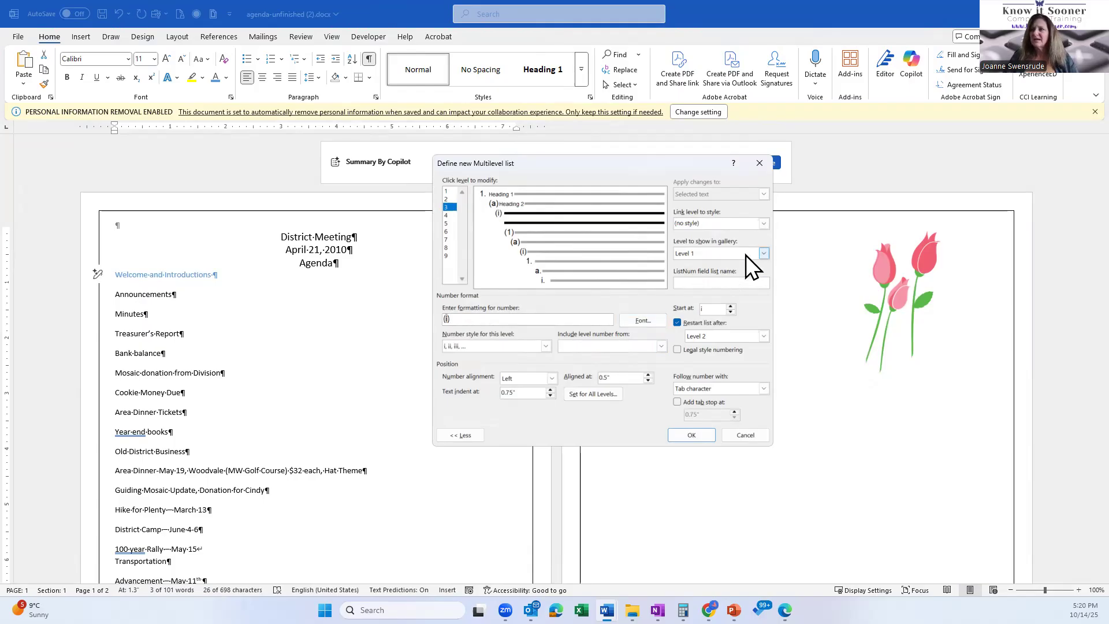
click(764, 224)
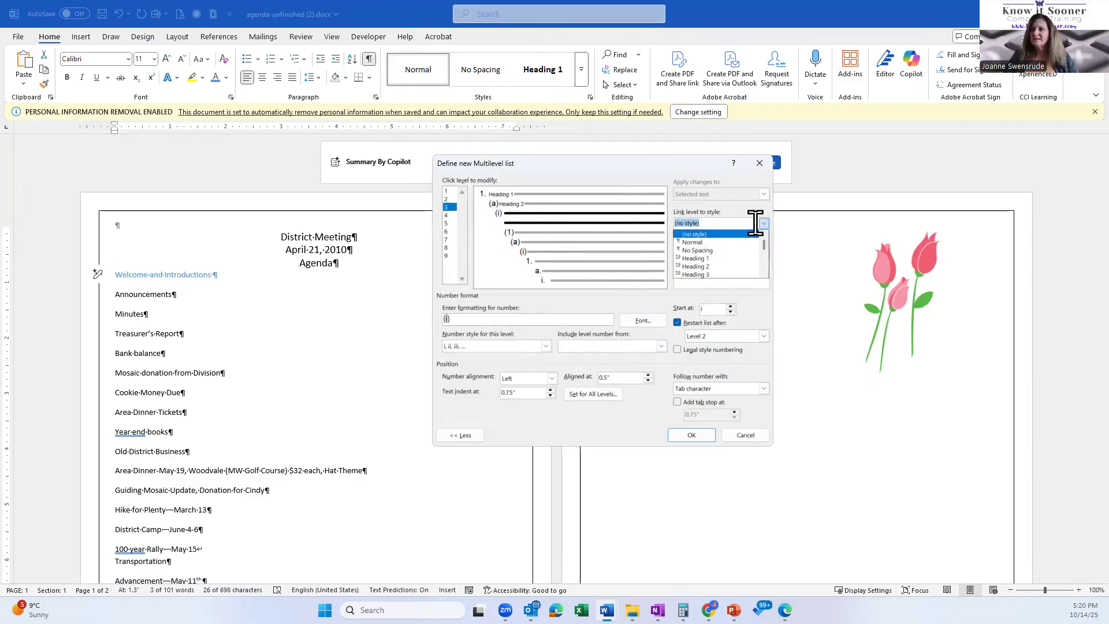
click(708, 272)
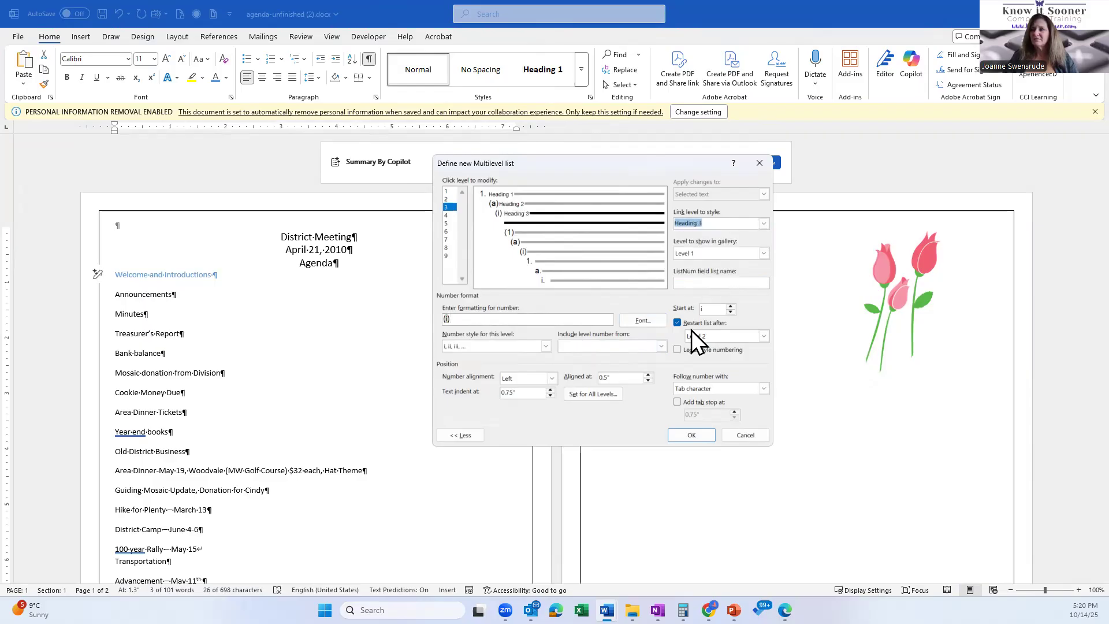
click(706, 438)
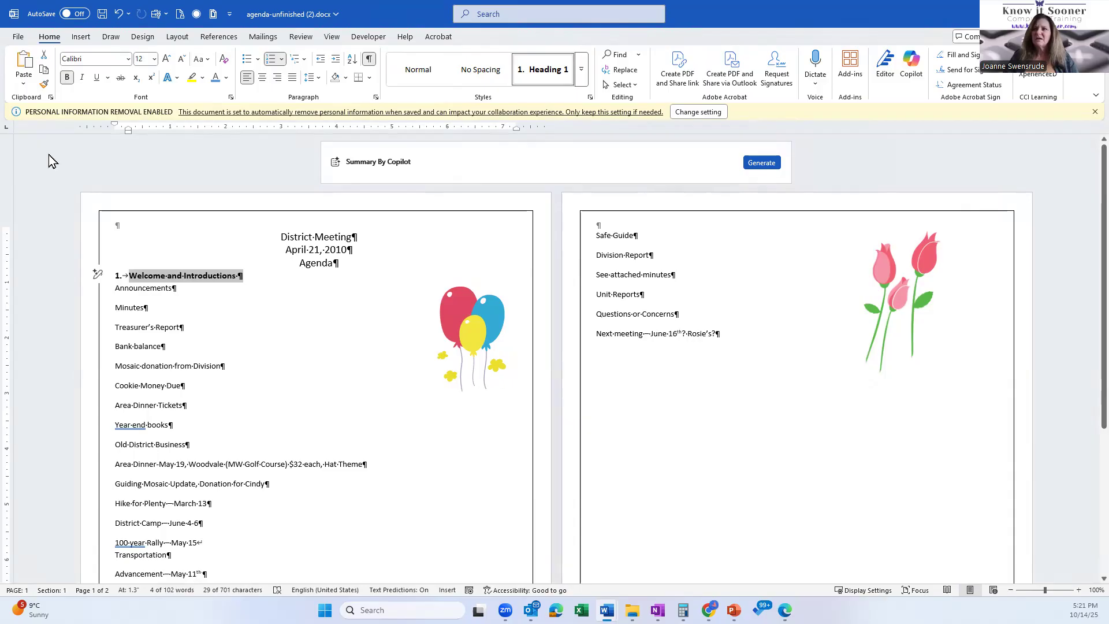
Remove the bold from the Welcome and Introductions heading and set its paragraph spacing after to 6 pt
click(67, 78)
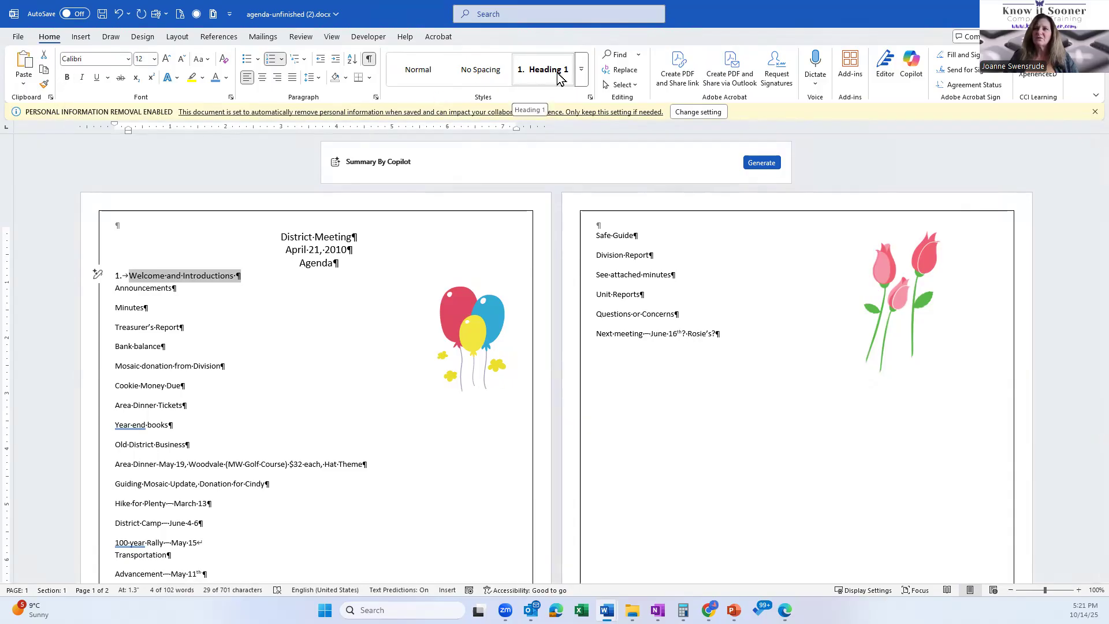
click(376, 97)
click(513, 132)
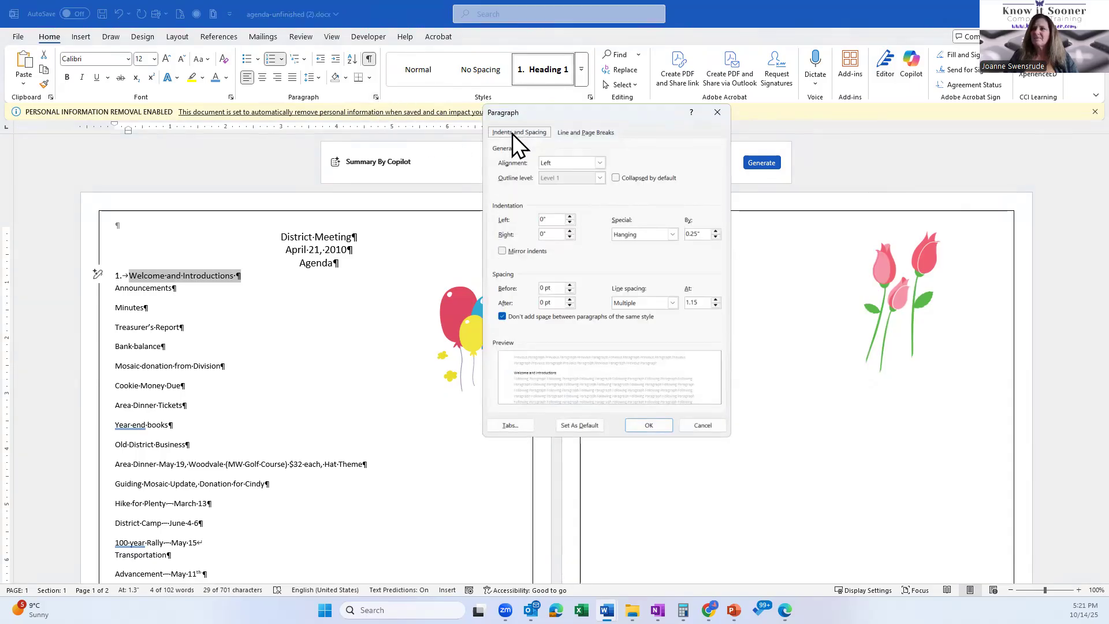
click(570, 300)
click(649, 425)
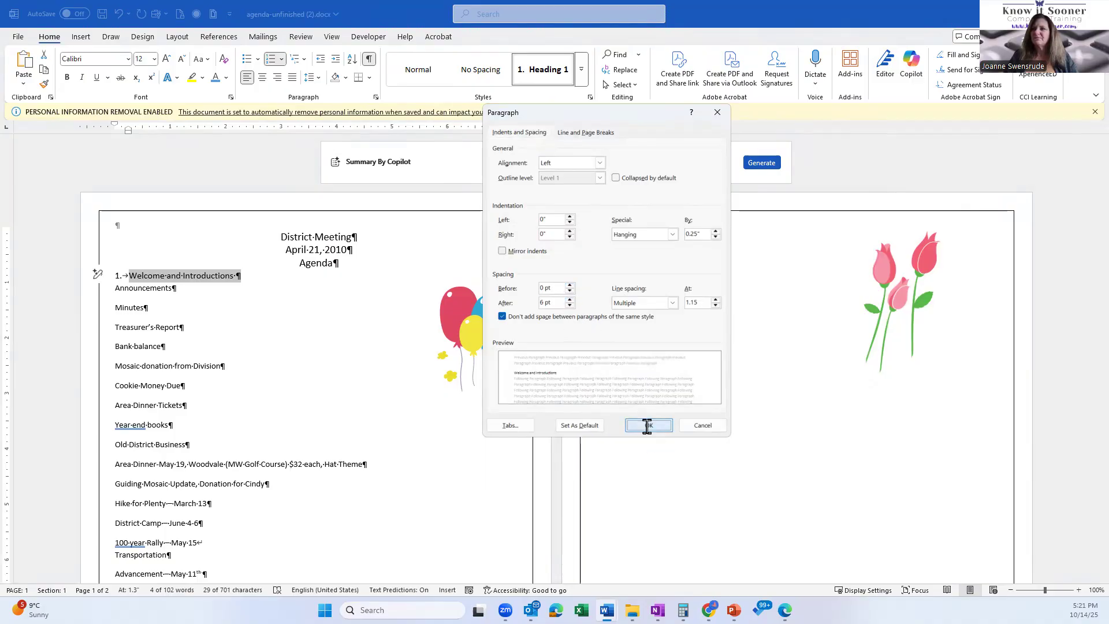
Update the Heading 1 style to match the reformatted Welcome and Introductions paragraph, and show the unfinished agenda beside the completed one
right_click(549, 70)
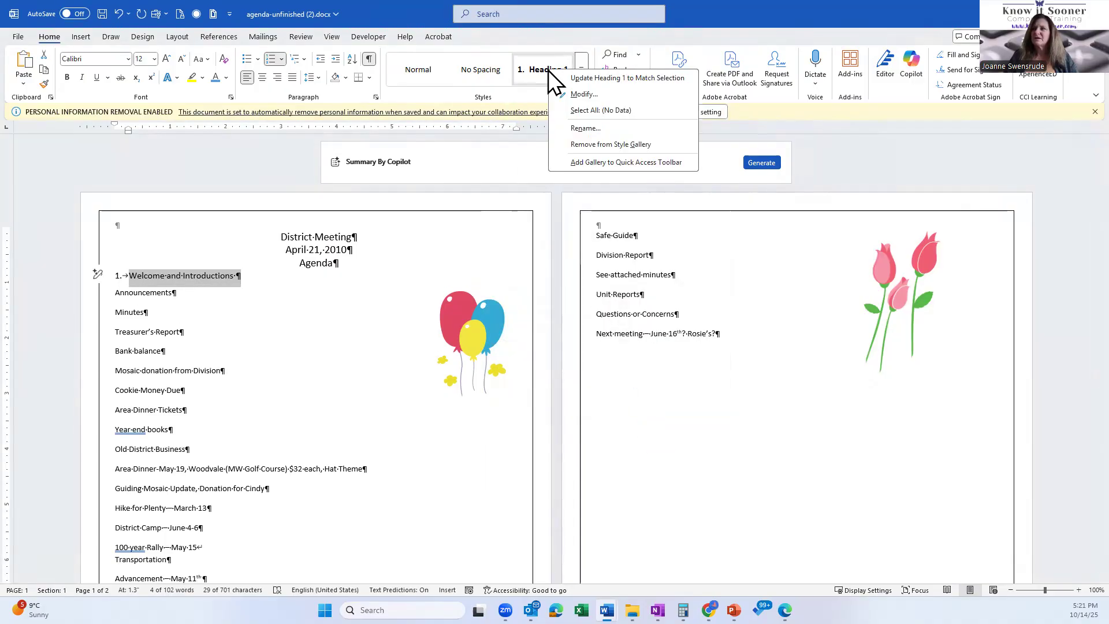
key(Escape)
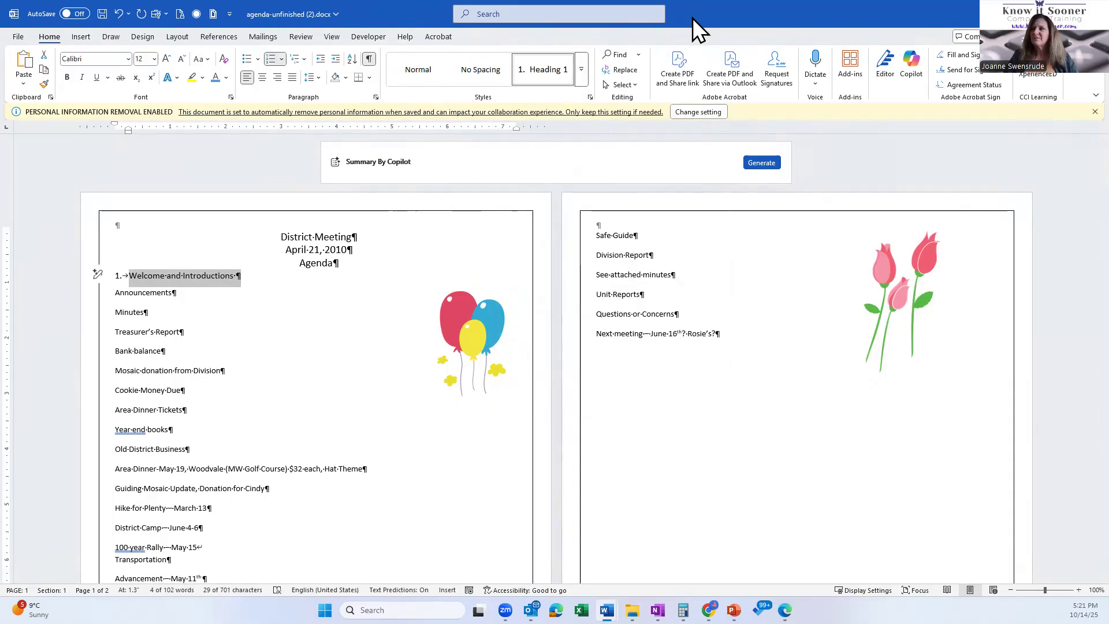
click(1067, 14)
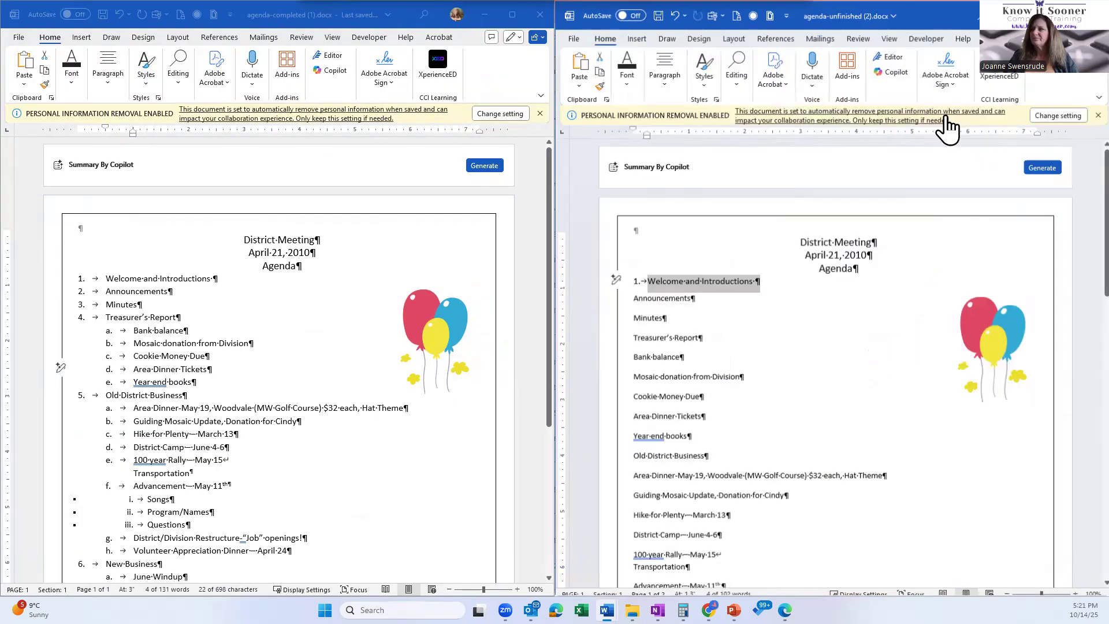
Apply the Heading 1 style to the Announcements, Minutes and Treasurer's Report lines in the unfinished agenda
click(626, 288)
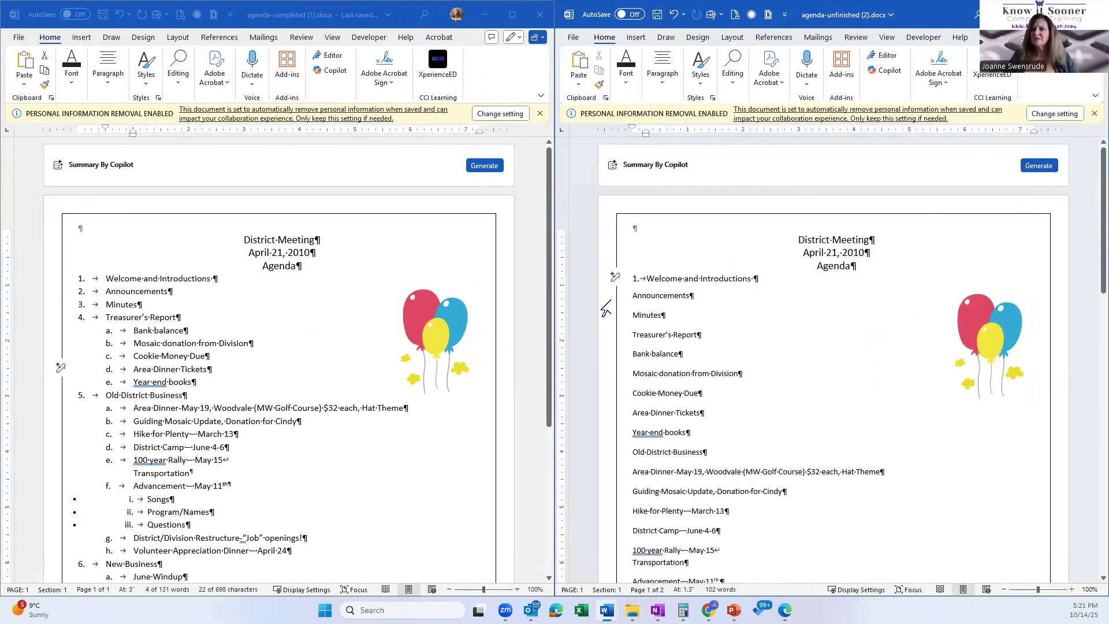
drag(612, 296, 613, 335)
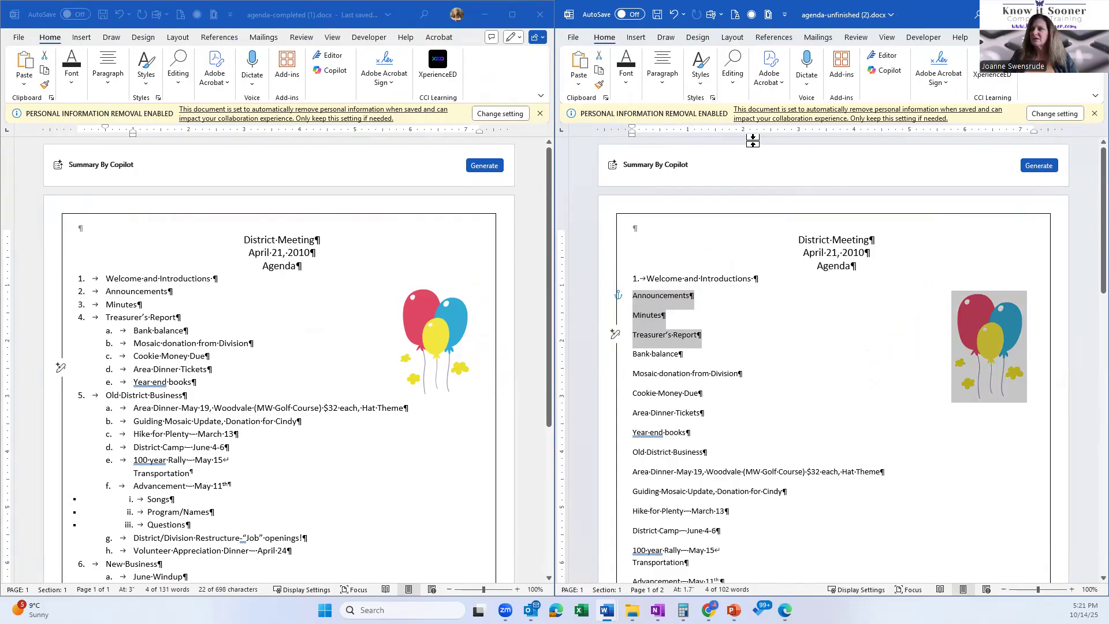
click(700, 69)
click(844, 105)
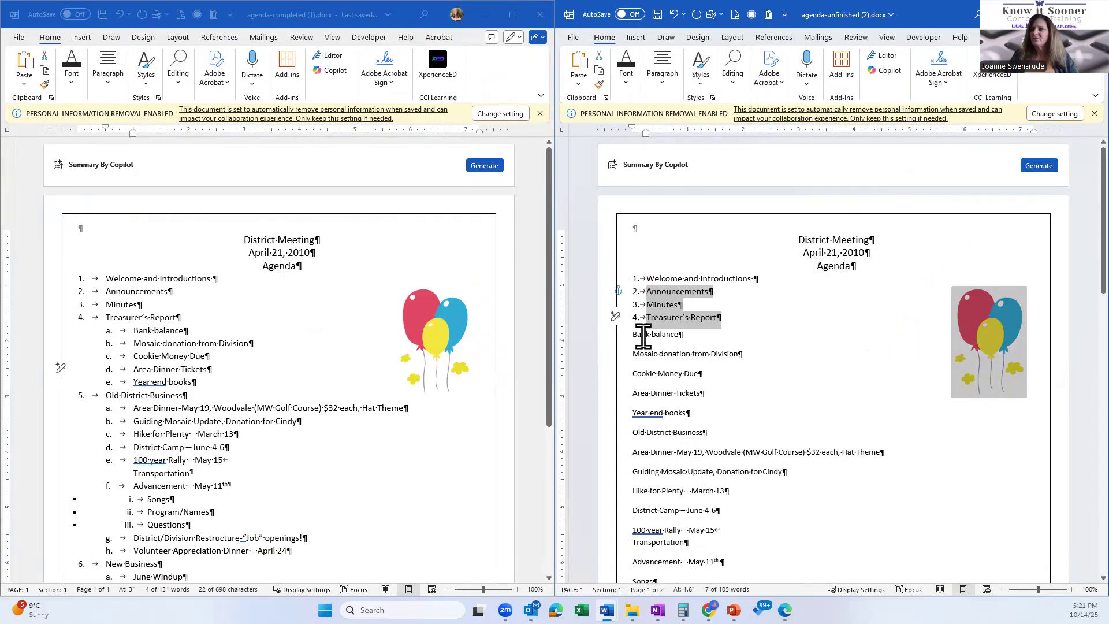
Apply the Heading 2 style to the five lines from Bank balance through Year-end books
drag(618, 342, 625, 420)
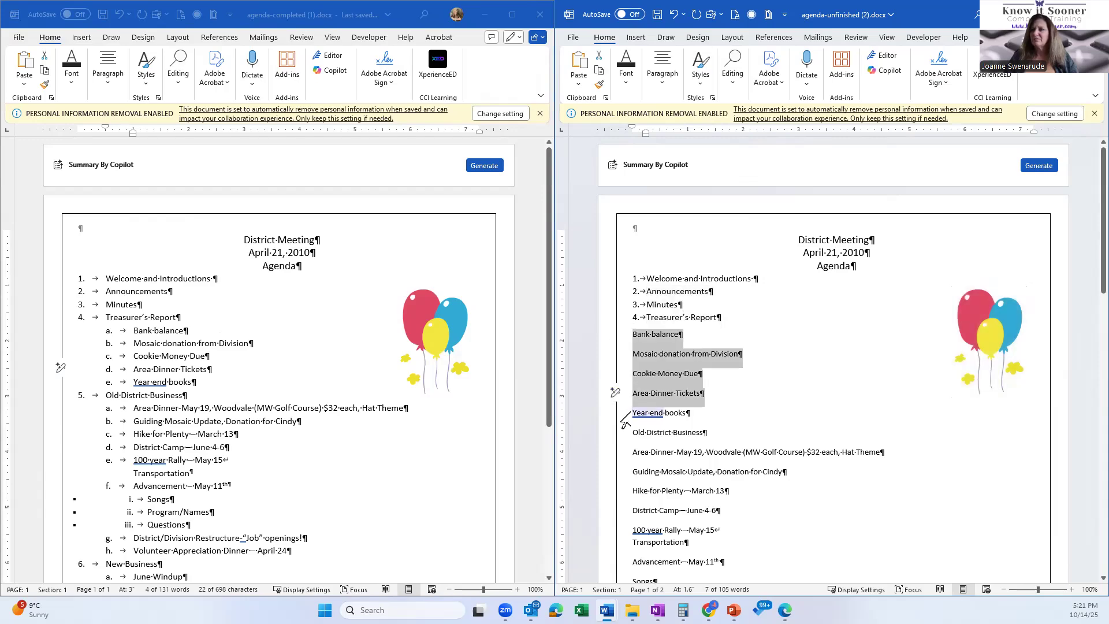
click(699, 74)
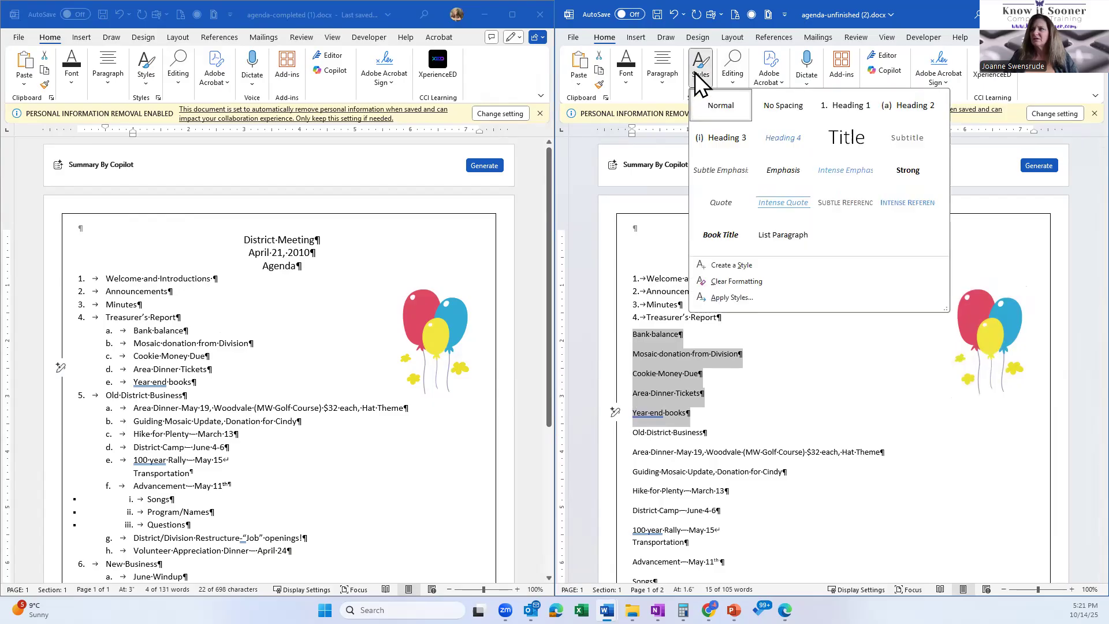
click(916, 107)
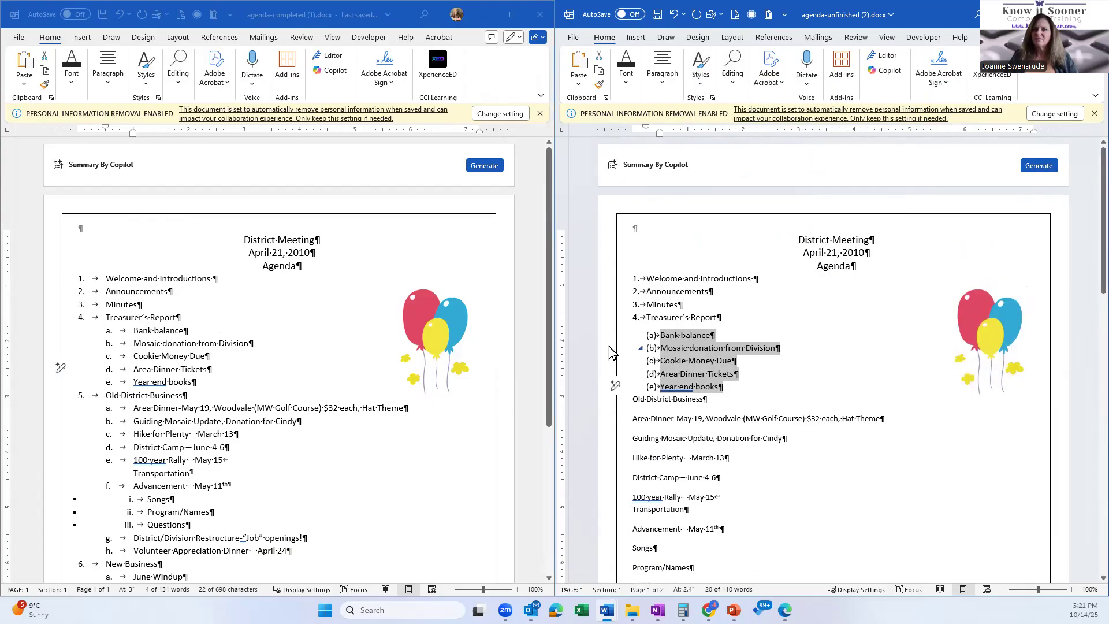
Redefine the multilevel list so that level 2 numbers use the format "a." with a period instead of parentheses
click(688, 334)
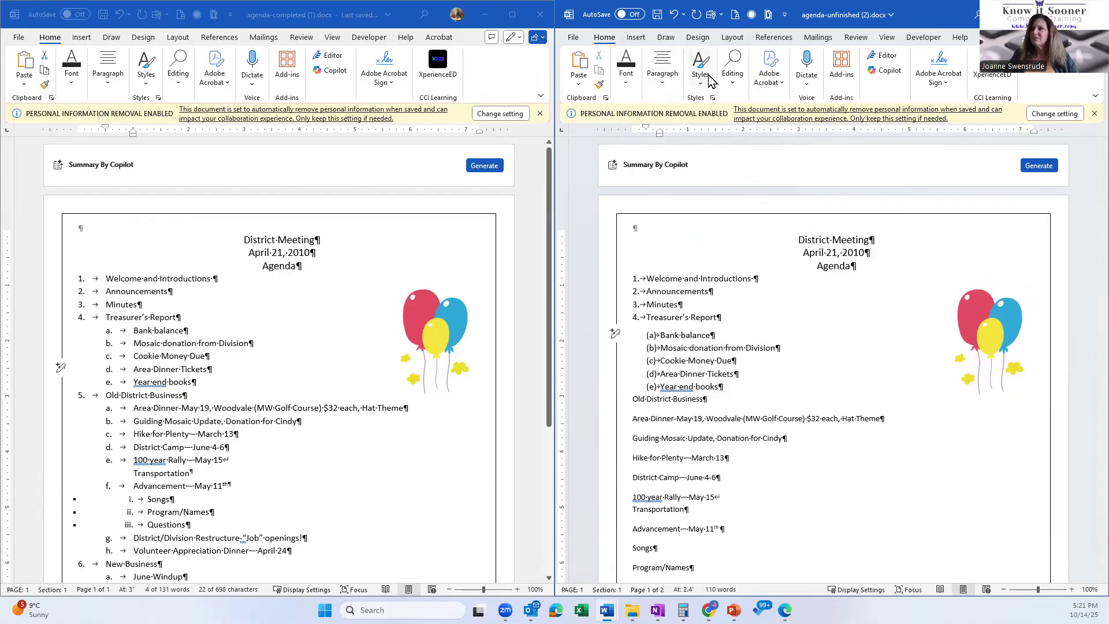
click(1067, 15)
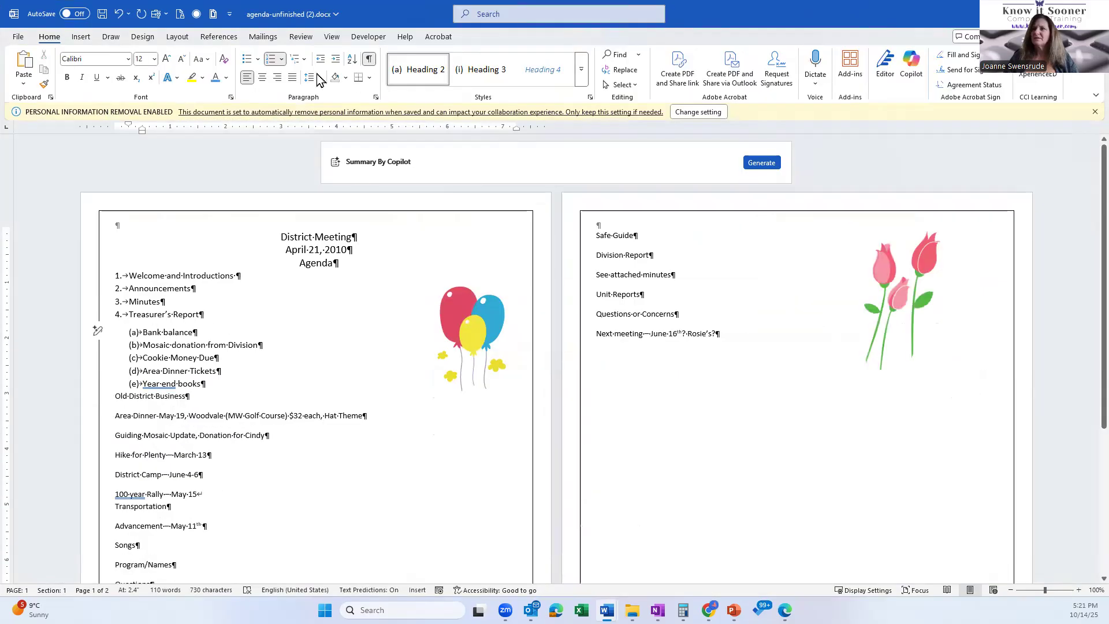
click(296, 59)
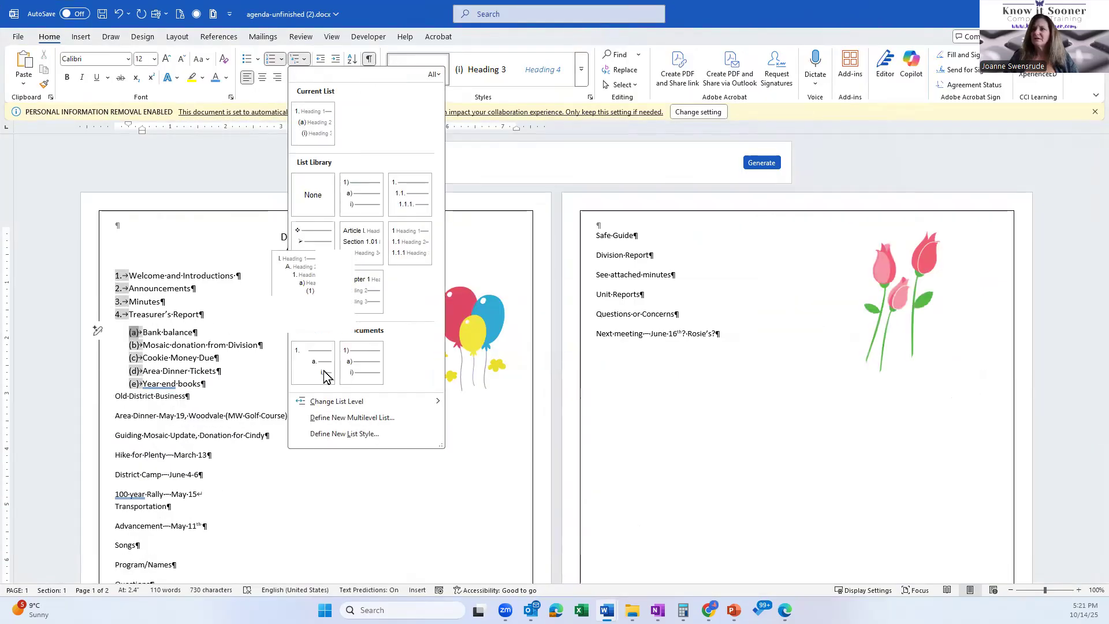
click(332, 421)
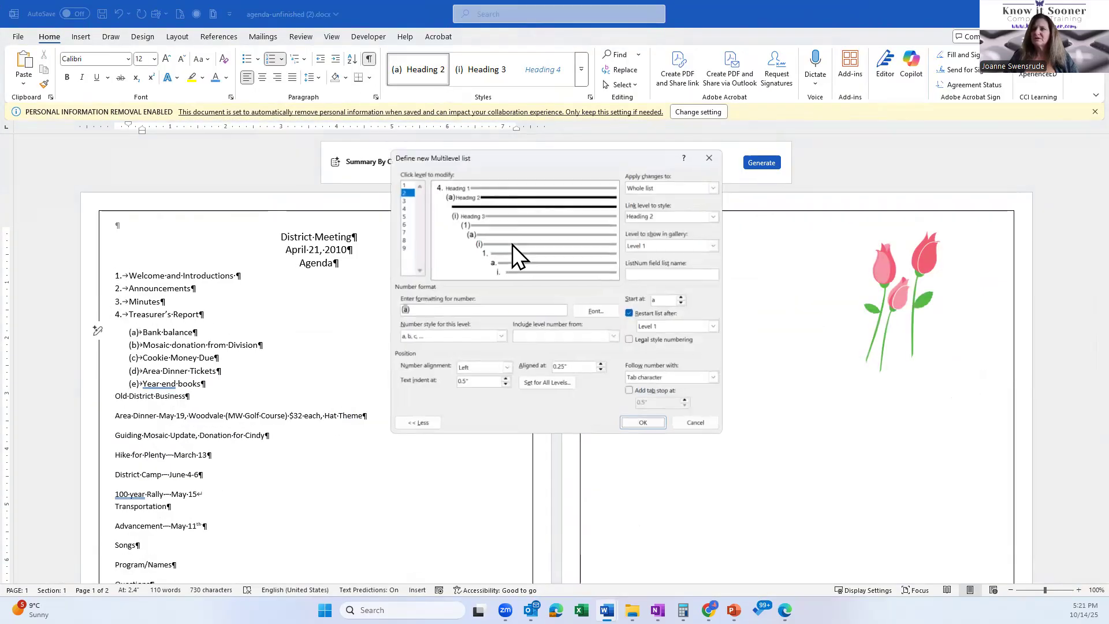
click(418, 308)
key(BackSpace)
text(.)
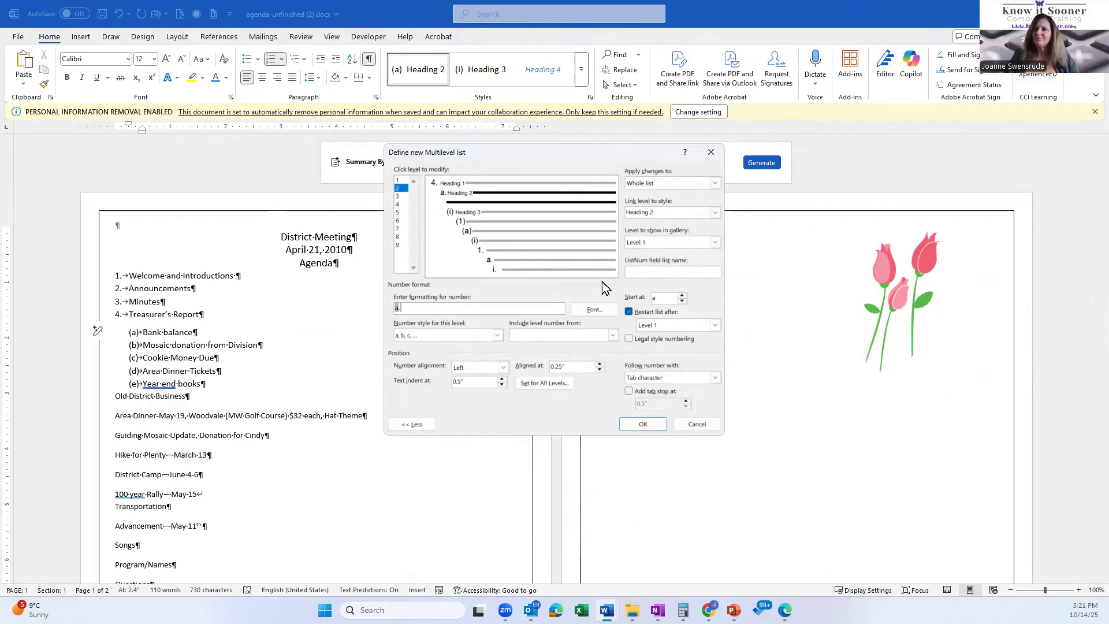
click(660, 426)
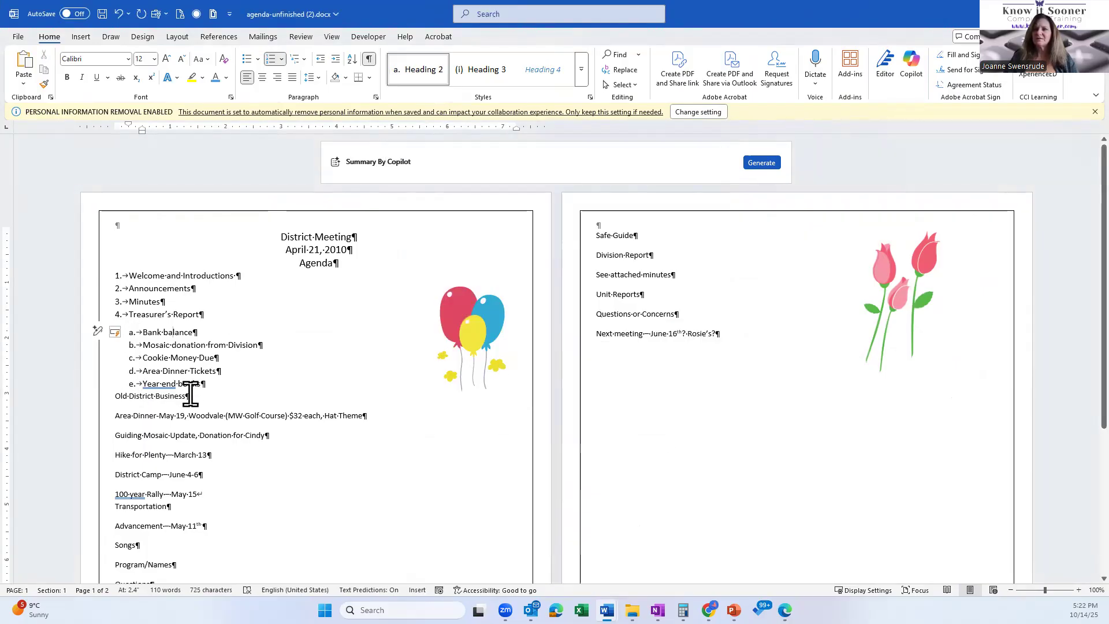
Show both agendas side by side again and apply the Heading 1 style to the Old District Business line
double_click(785, 28)
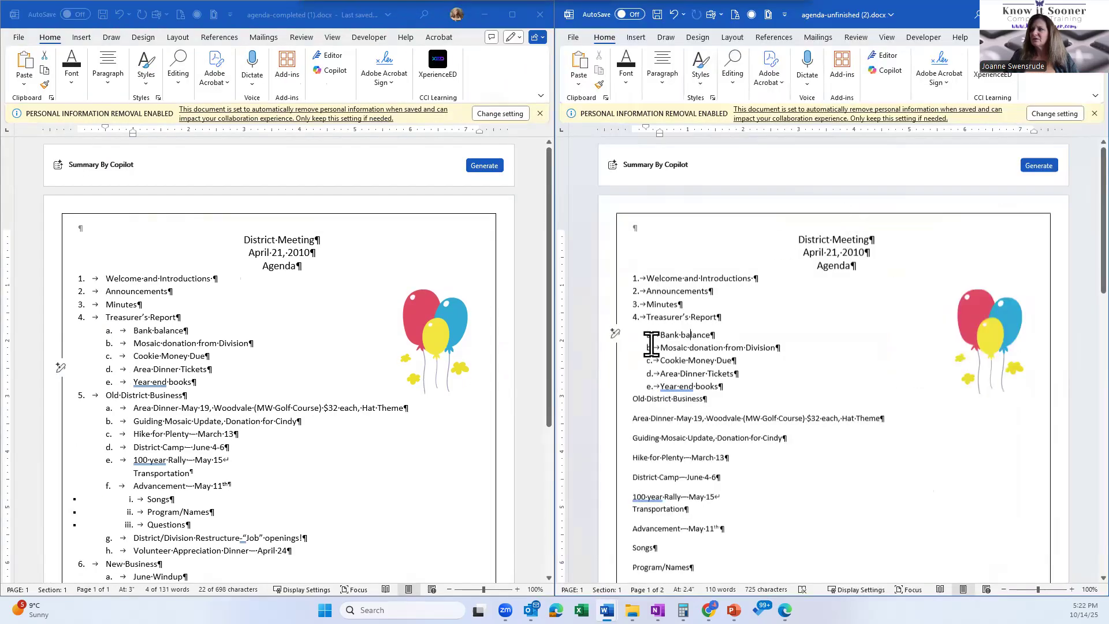
click(604, 407)
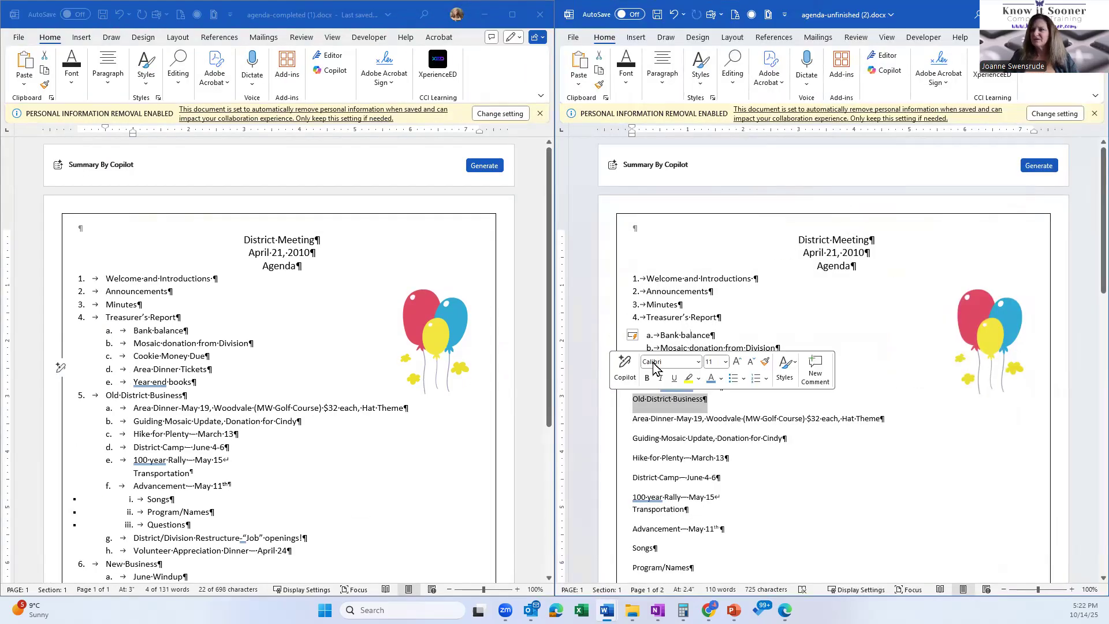
click(702, 75)
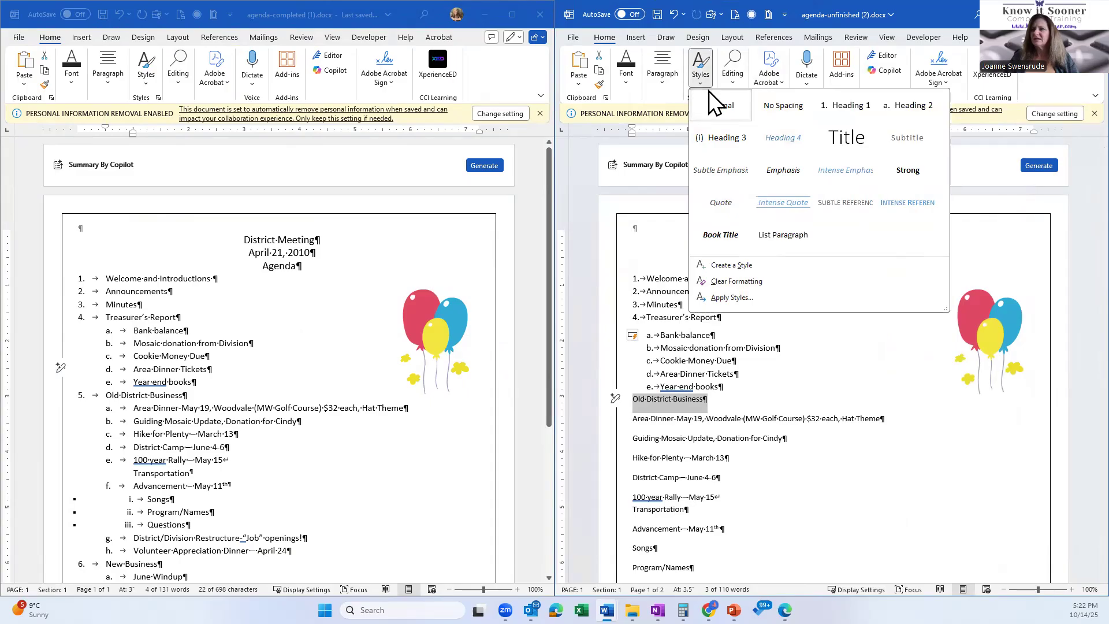
click(847, 107)
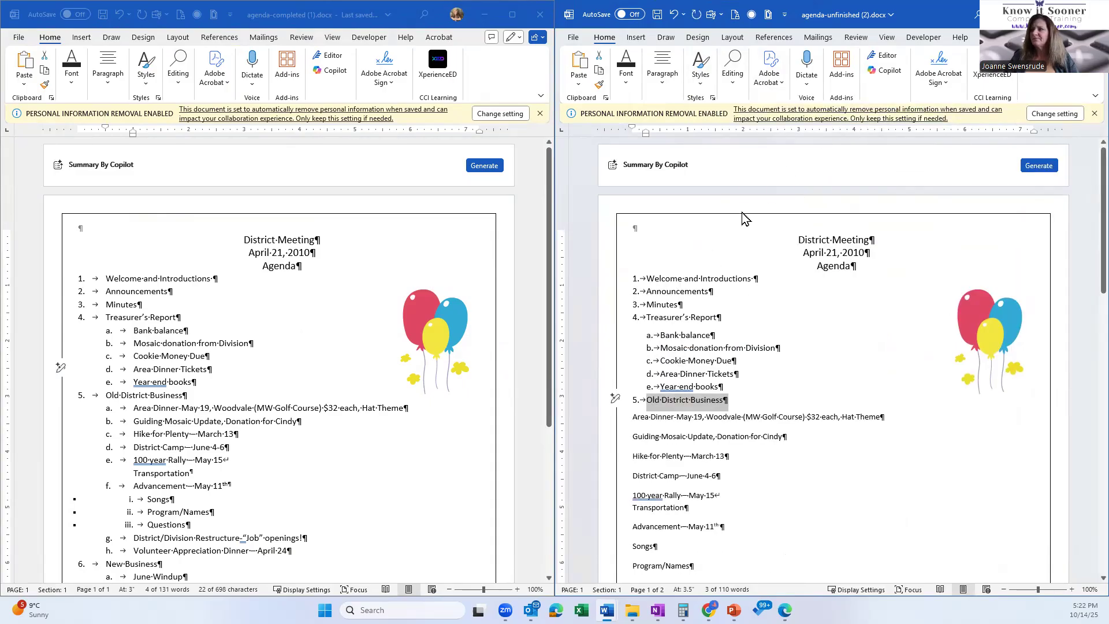
Apply the Heading 2 style to the lines from Area Dinner May 19 through Advancement May 11th
click(617, 424)
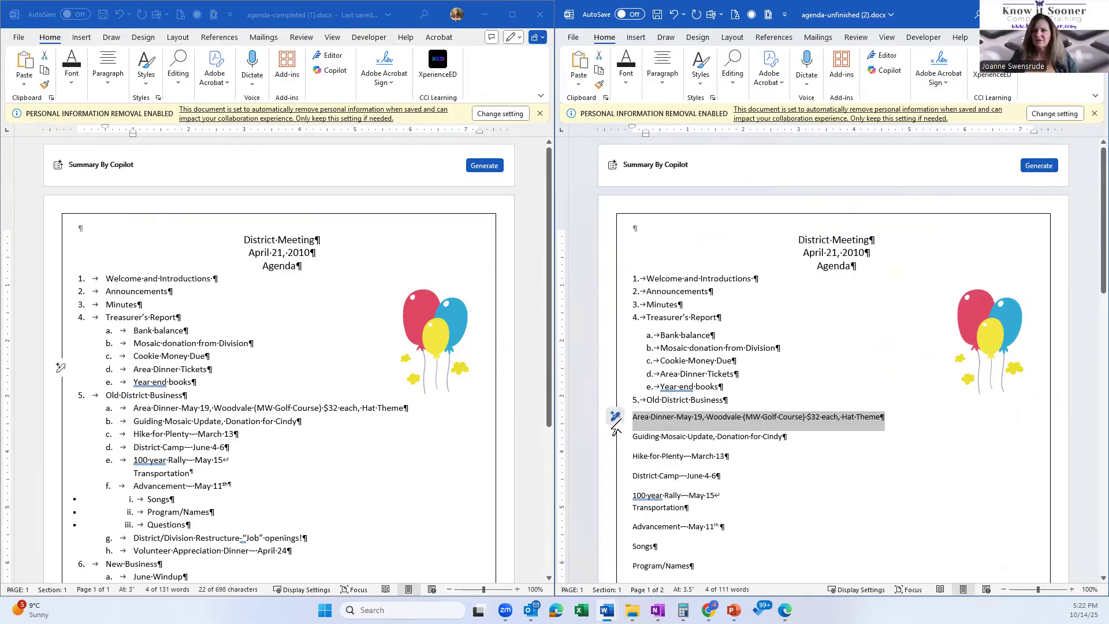
drag(616, 431, 618, 534)
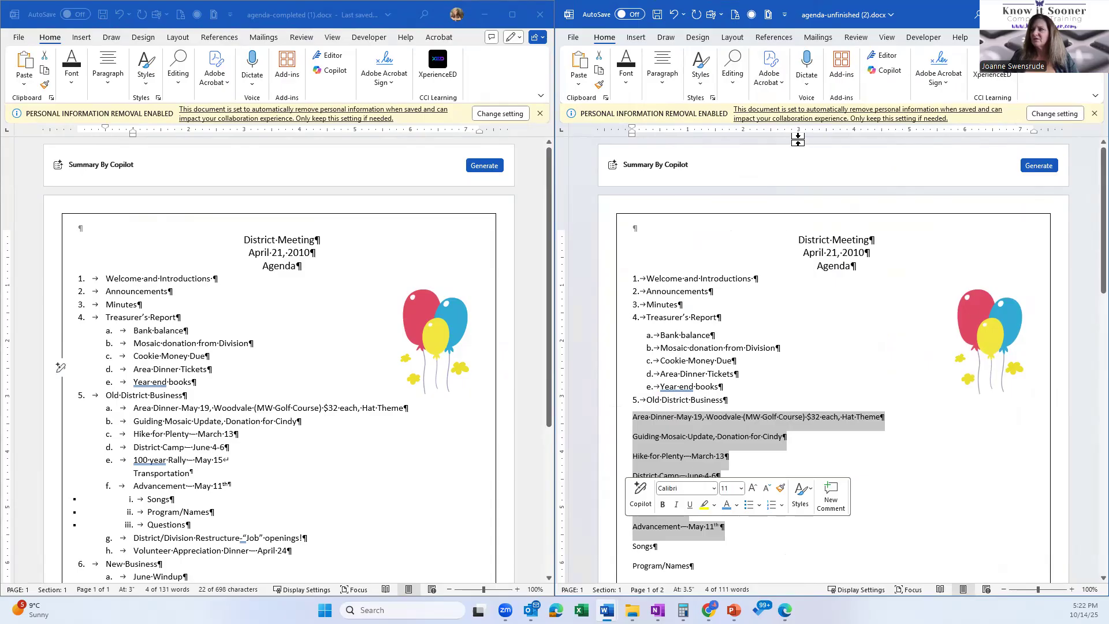
click(706, 82)
click(905, 109)
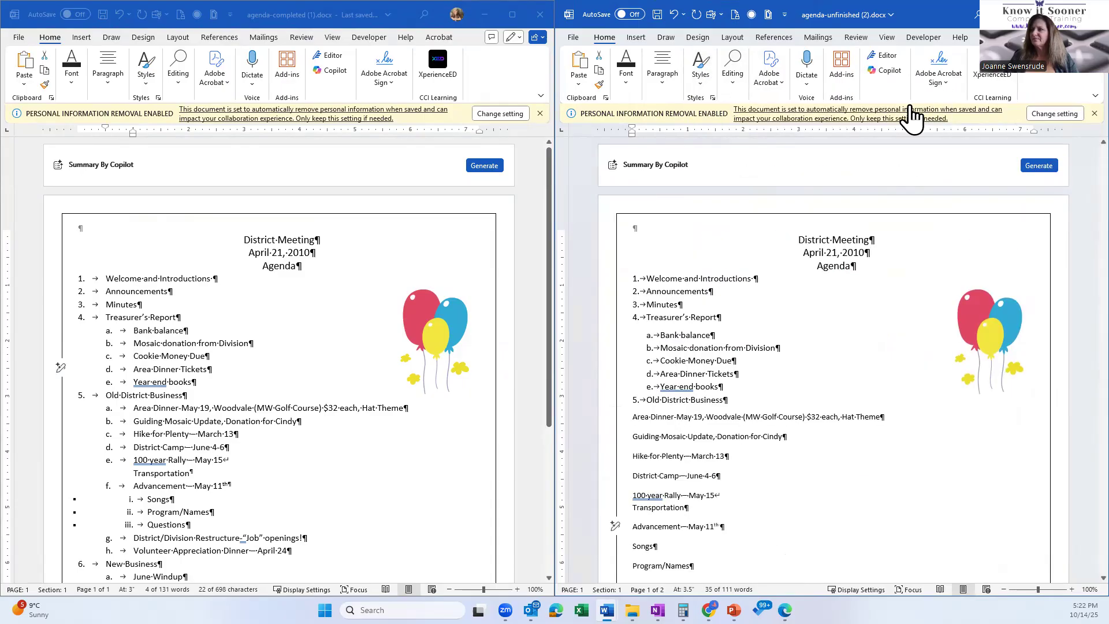
Apply the Heading 3 style to the Songs, Program/Names and Questions lines under Advancement
click(619, 515)
drag(616, 516, 619, 552)
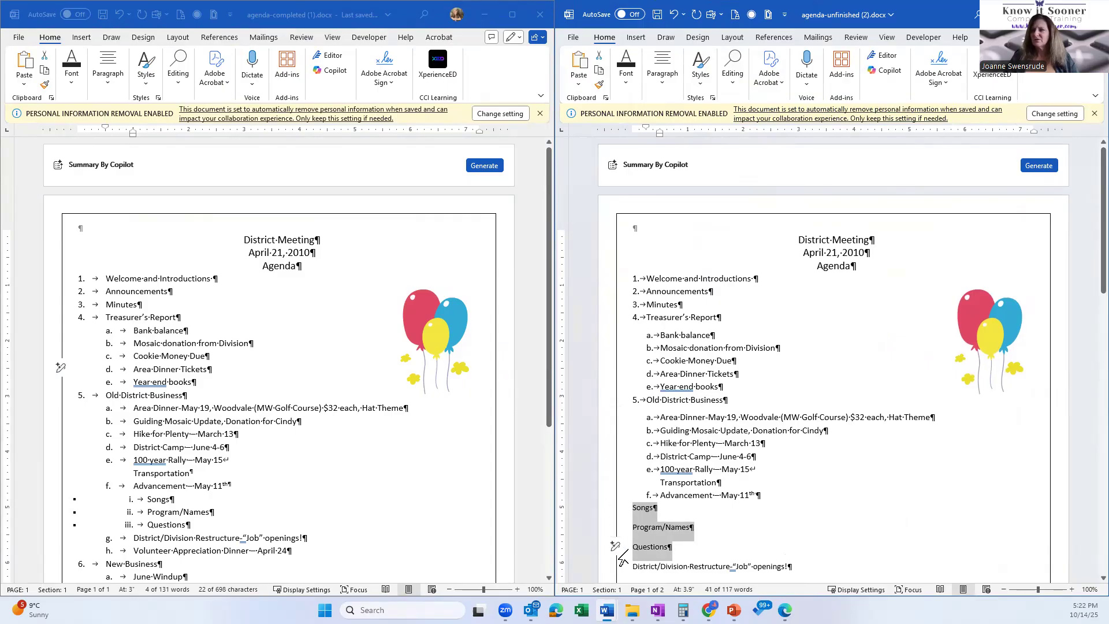
click(700, 68)
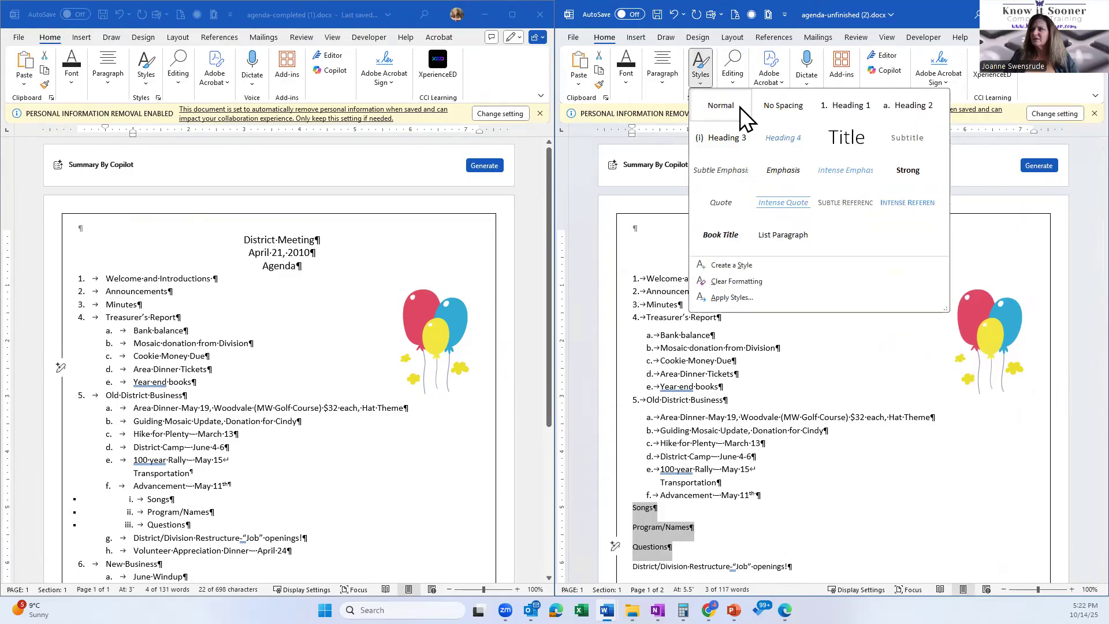
click(927, 302)
key(ctrl+z)
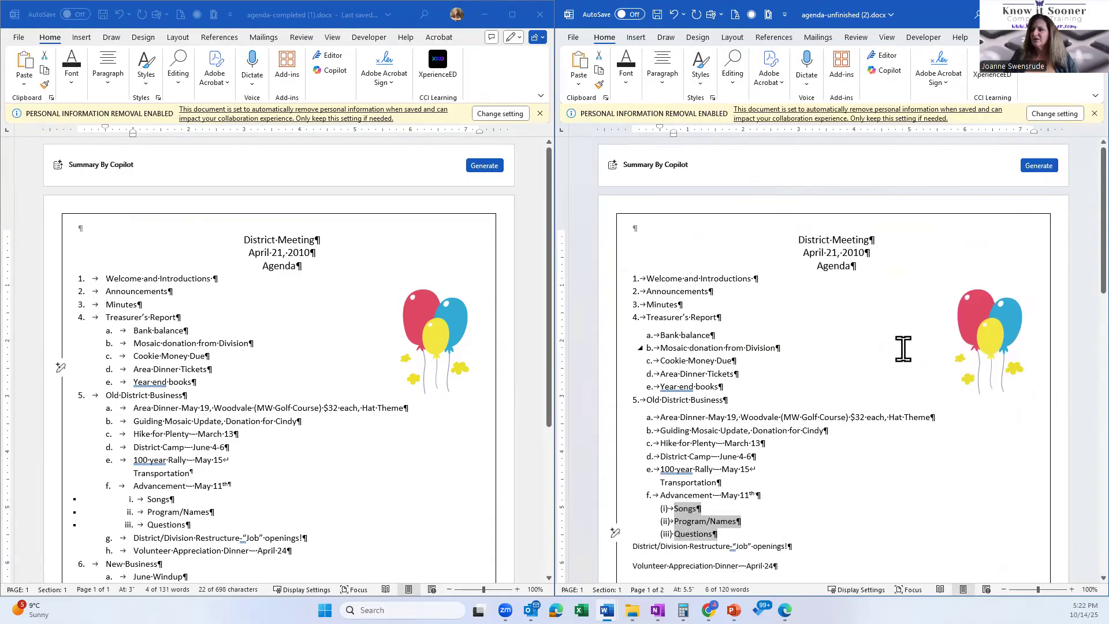
Apply the Heading 2 style to the District/Division Restructure "Job" openings line, following the completed agenda
scroll(799, 453, down, 4)
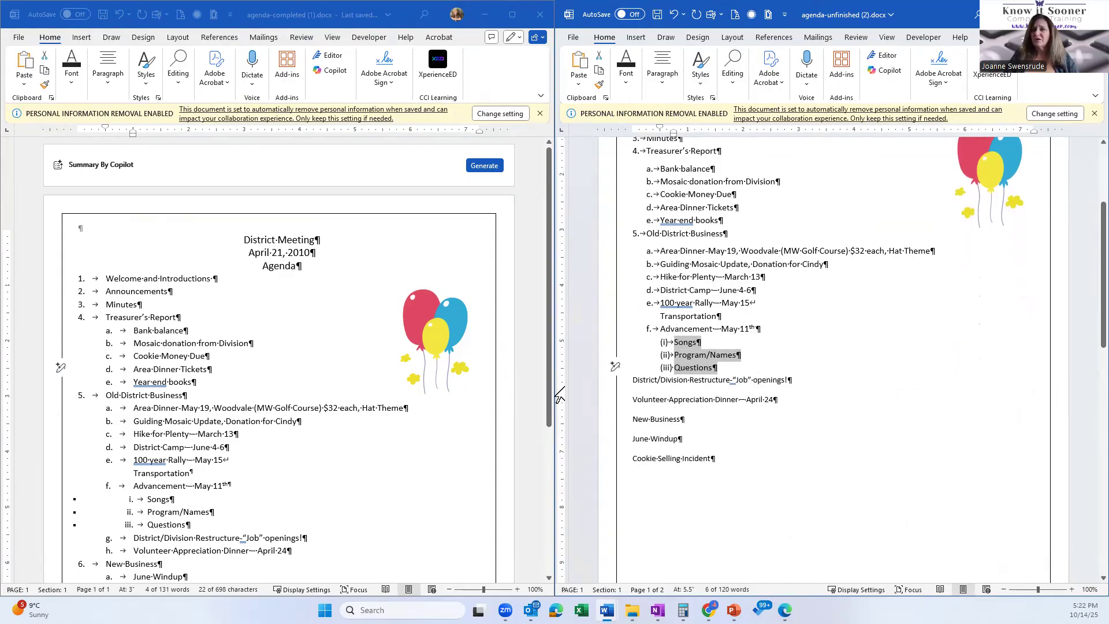
scroll(341, 389, down, 4)
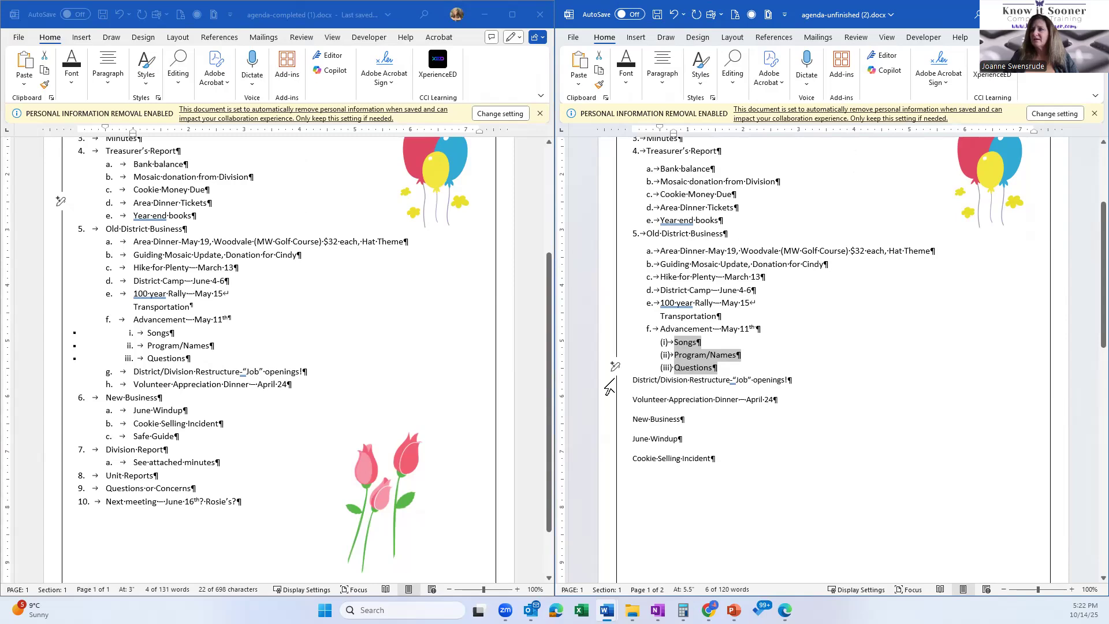
click(614, 381)
click(701, 72)
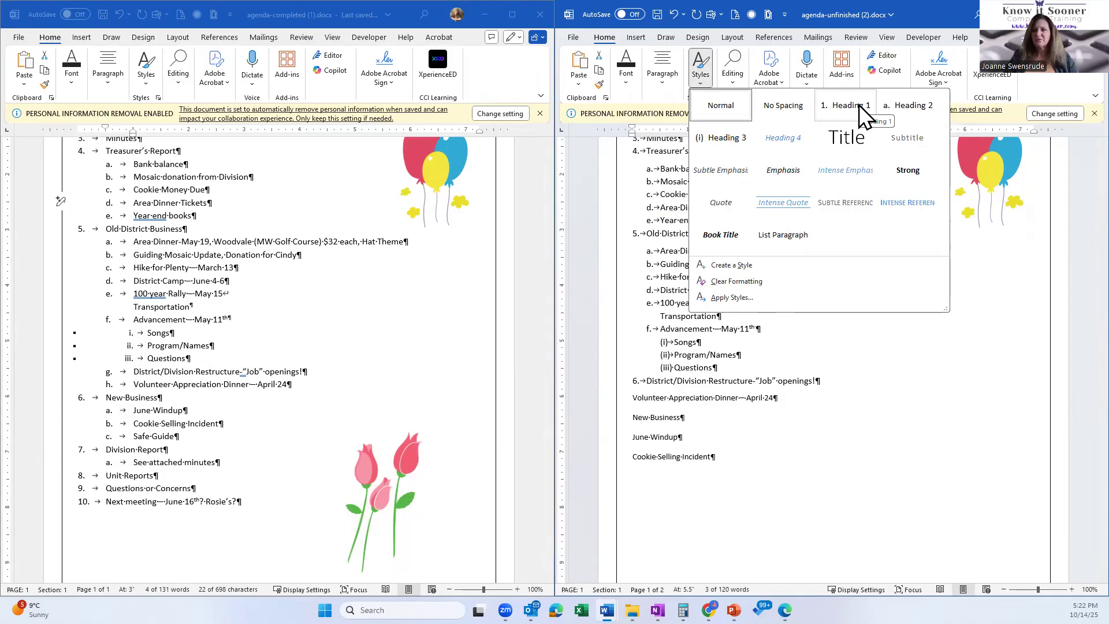
click(924, 108)
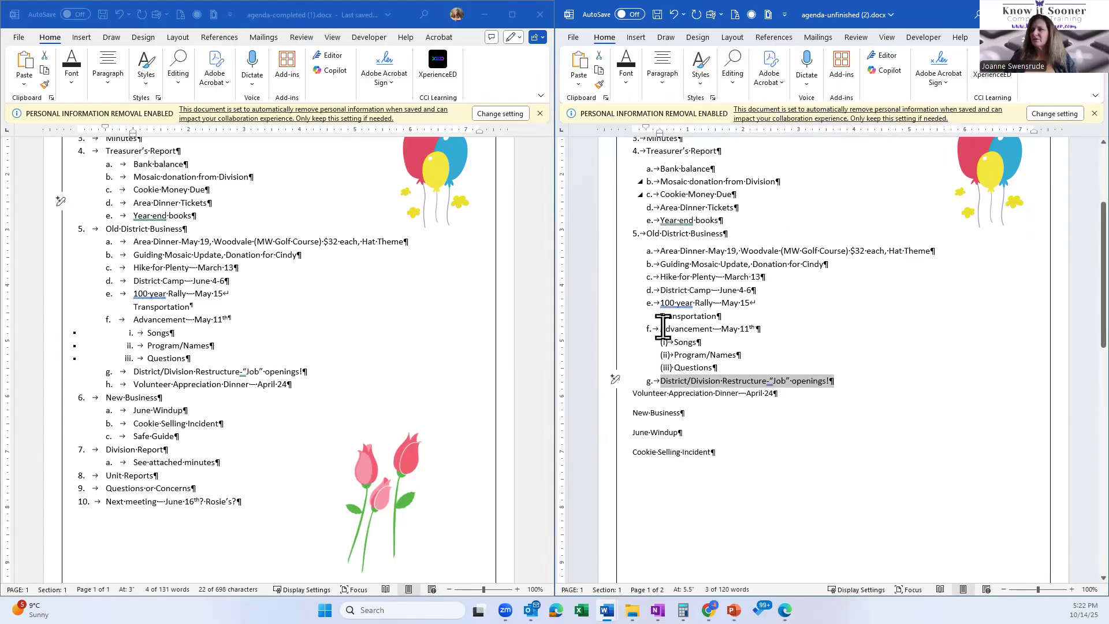
Apply the Heading 2 style to the Volunteer Appreciation Dinner April 24 line
click(607, 398)
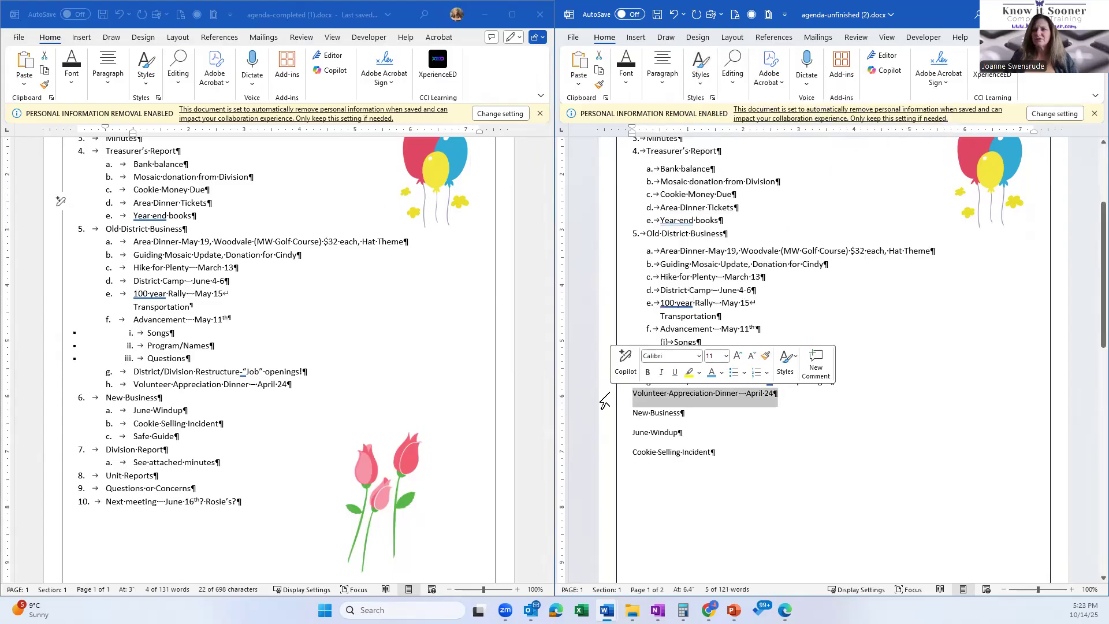
click(696, 67)
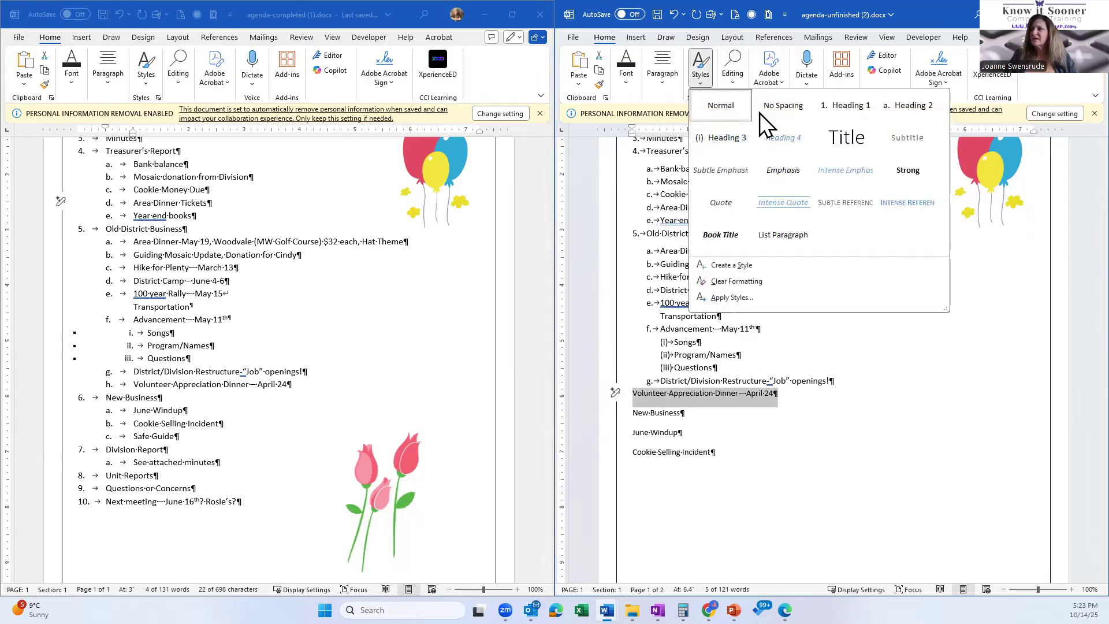
click(923, 106)
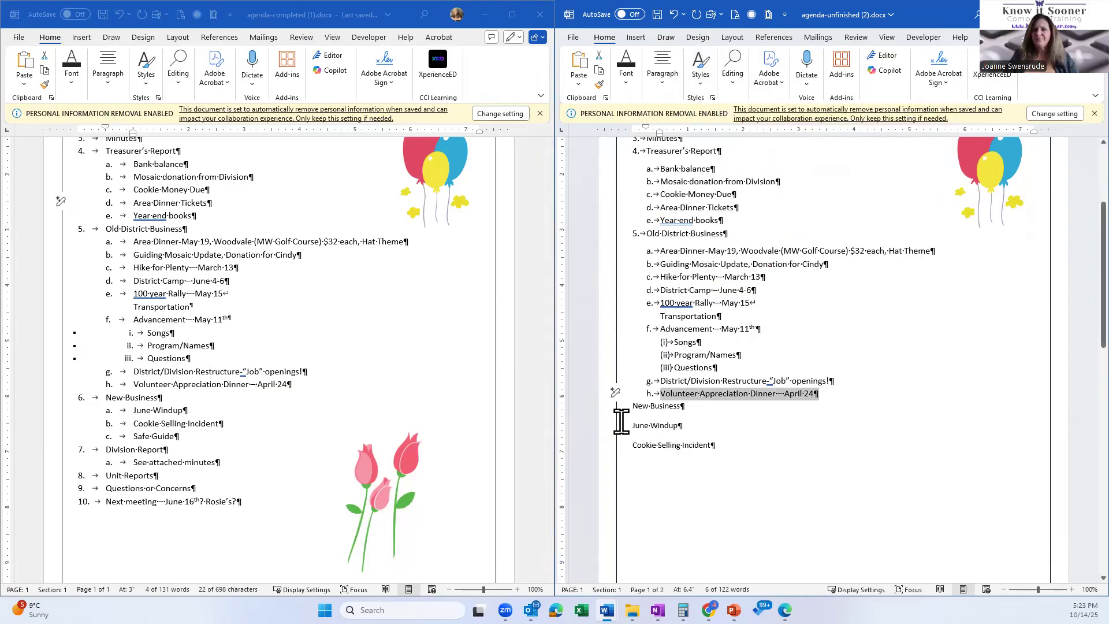
Apply the Heading 1 style to the New Business, June Windup and Cookie Selling Incident lines
drag(622, 405, 622, 446)
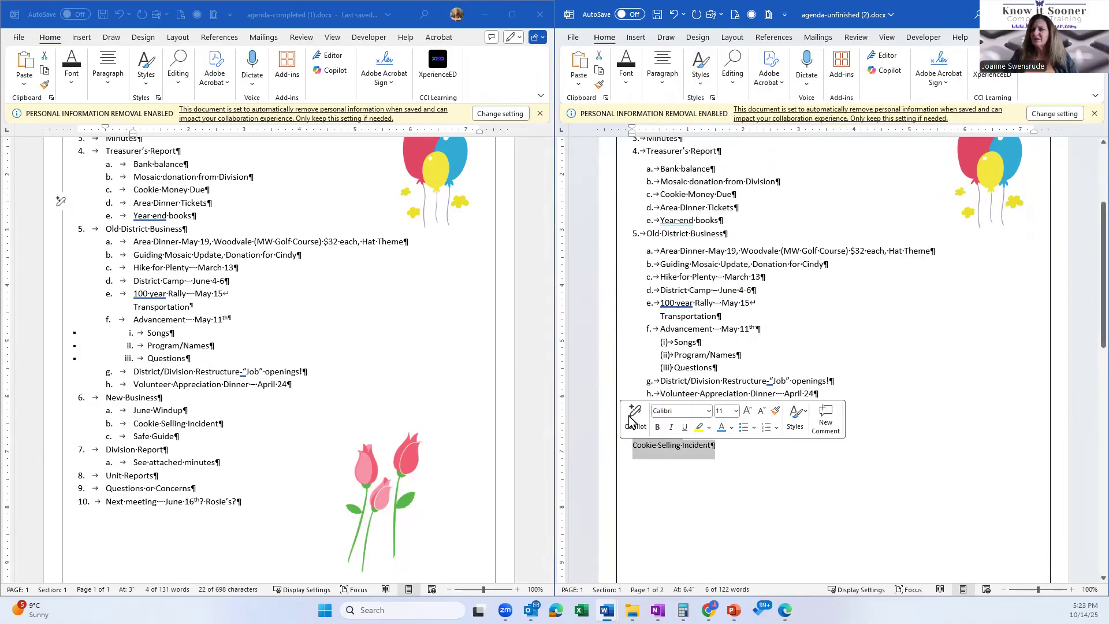
click(657, 74)
click(697, 72)
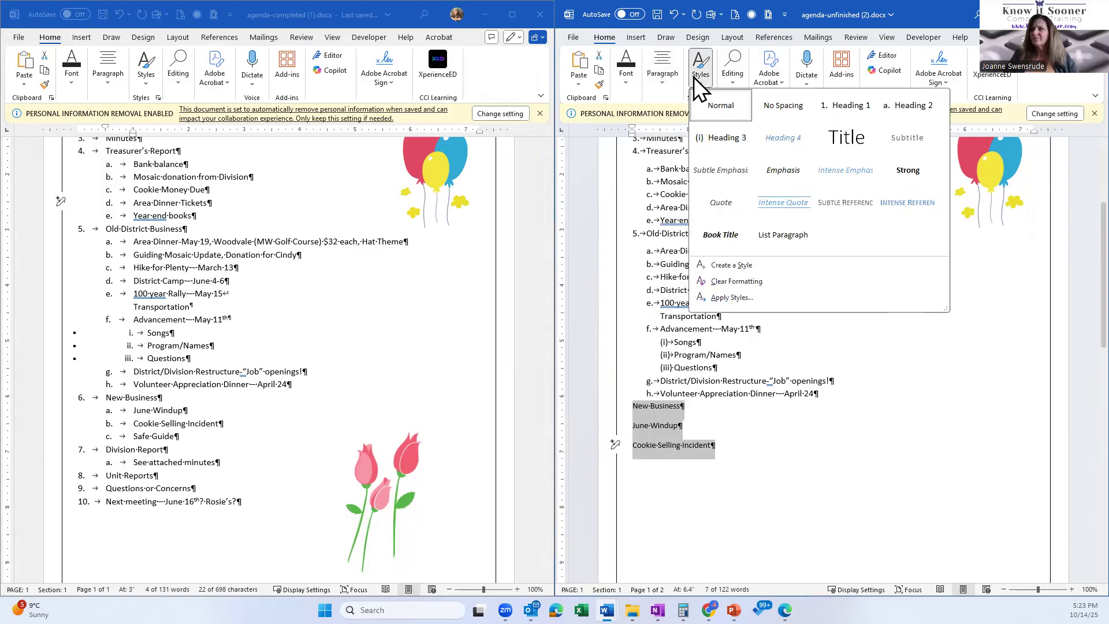
click(847, 106)
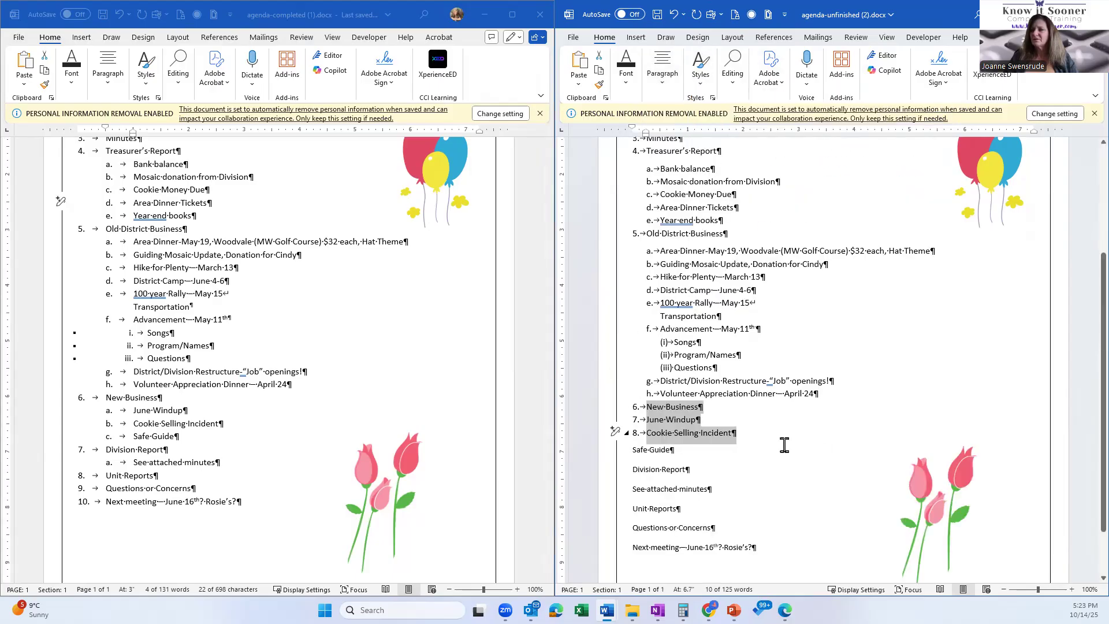
Apply the Heading 2 style to the June Windup, Cookie Selling Incident and Safe Guide lines under New Business
scroll(323, 416, down, 2)
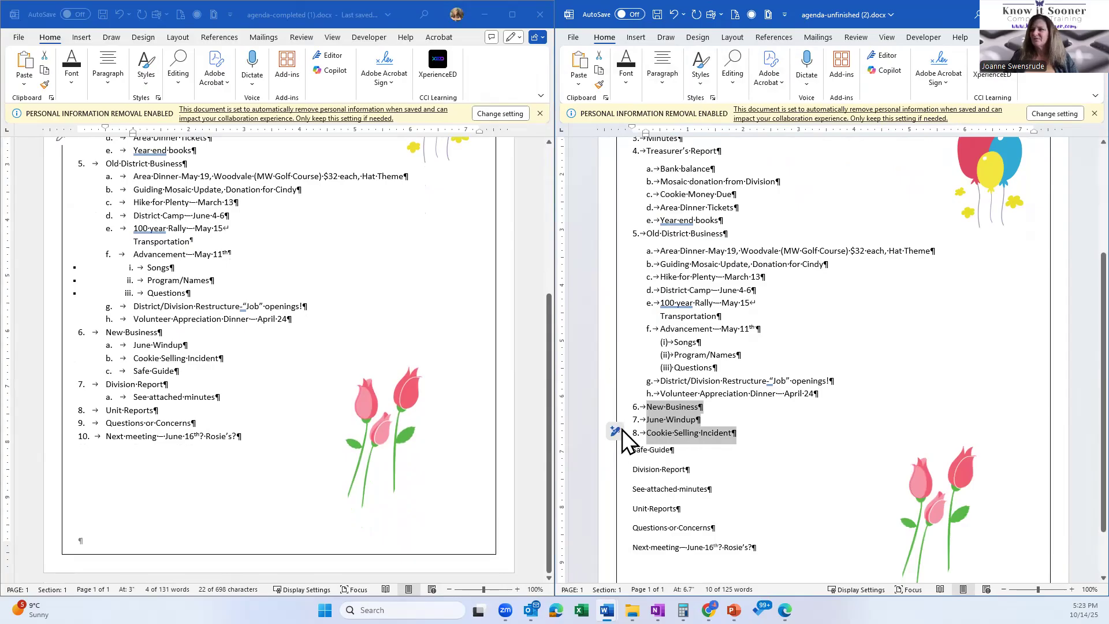
drag(600, 417, 600, 450)
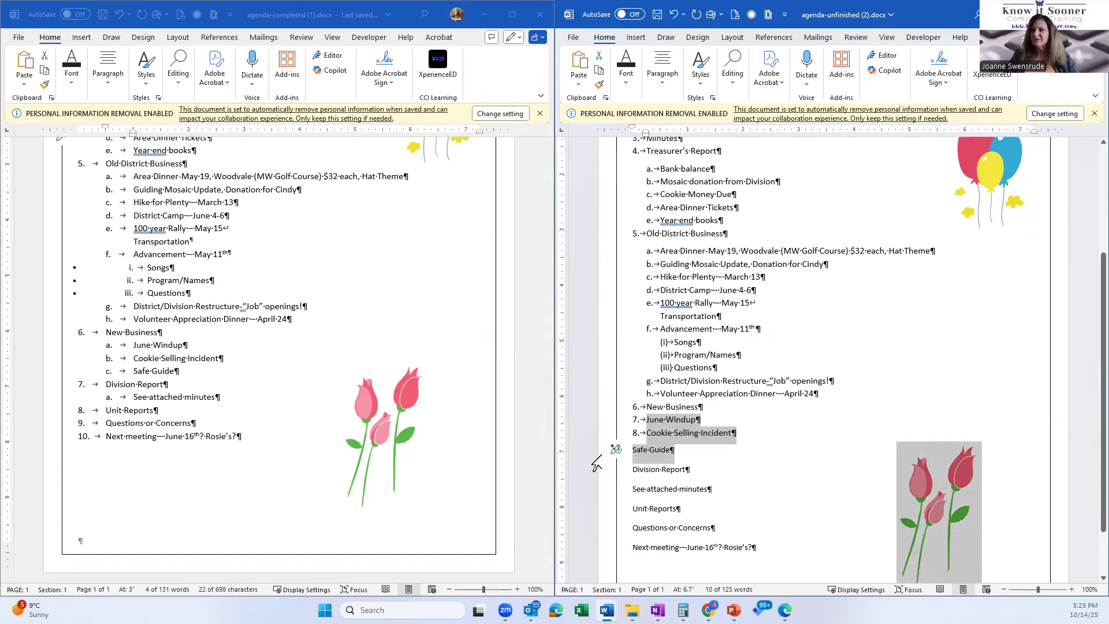
click(709, 76)
click(923, 106)
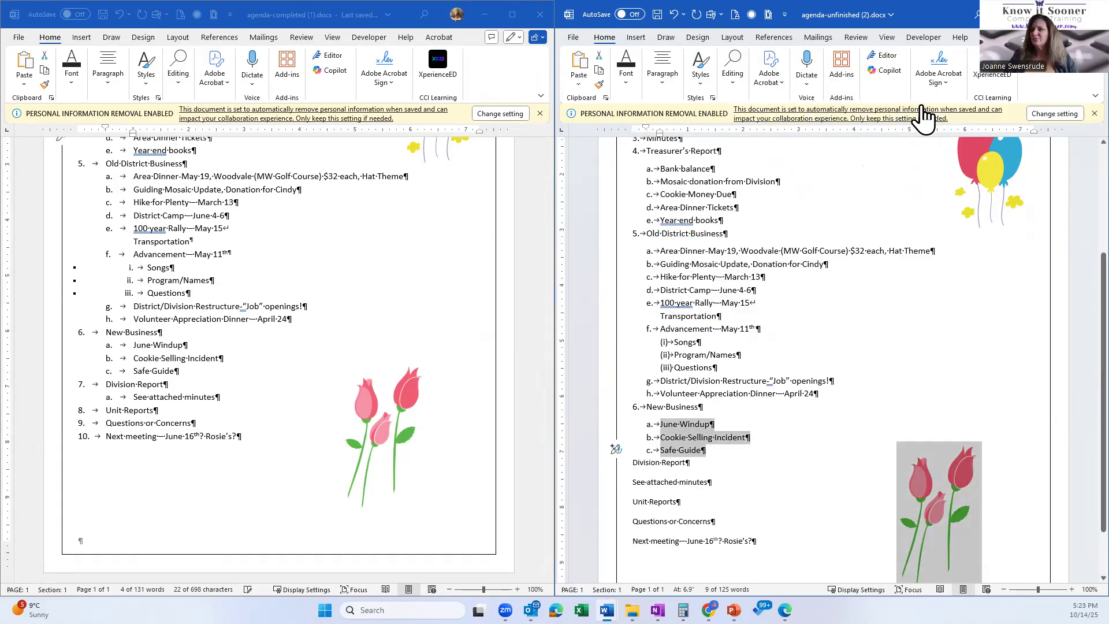
Apply the Heading 1 style to the Division Report line and Heading 2 to the See attached minutes line
click(615, 465)
click(705, 78)
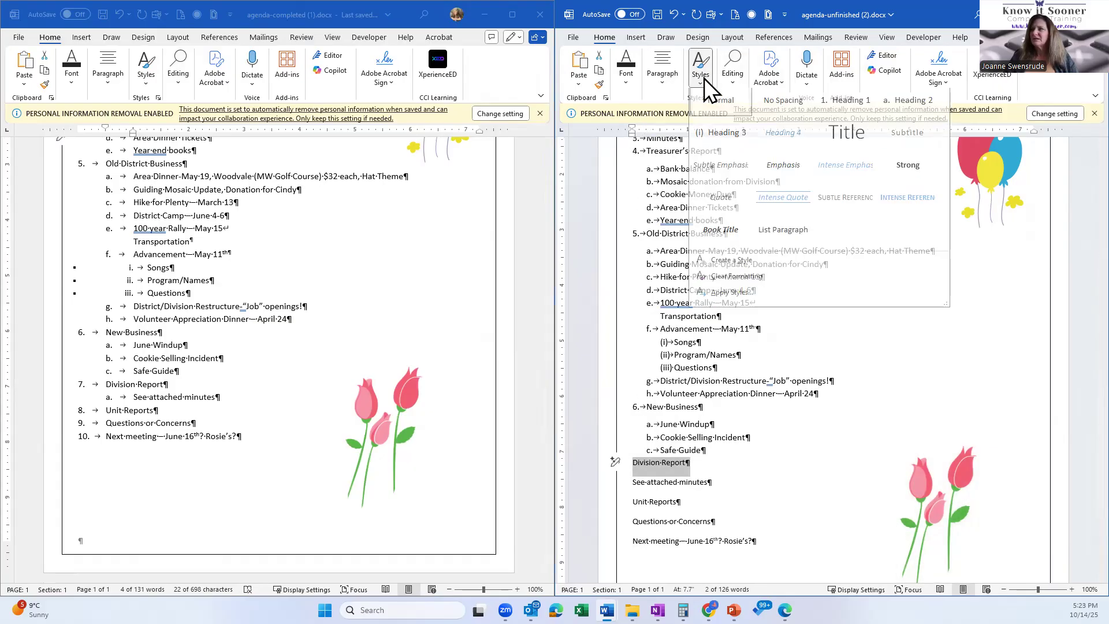
click(844, 109)
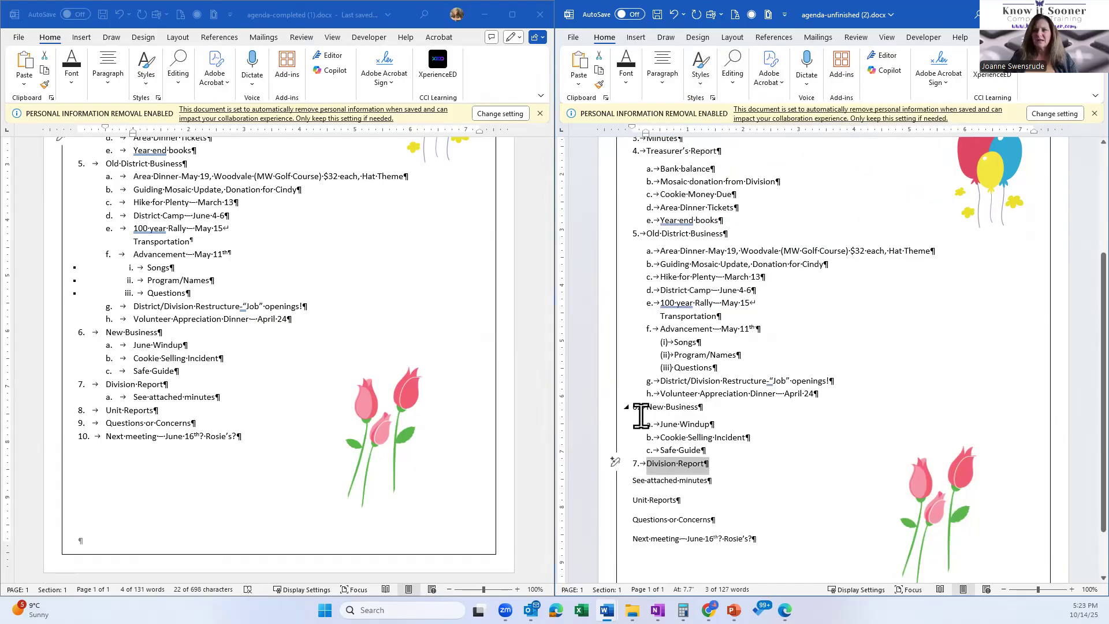
click(620, 483)
click(699, 71)
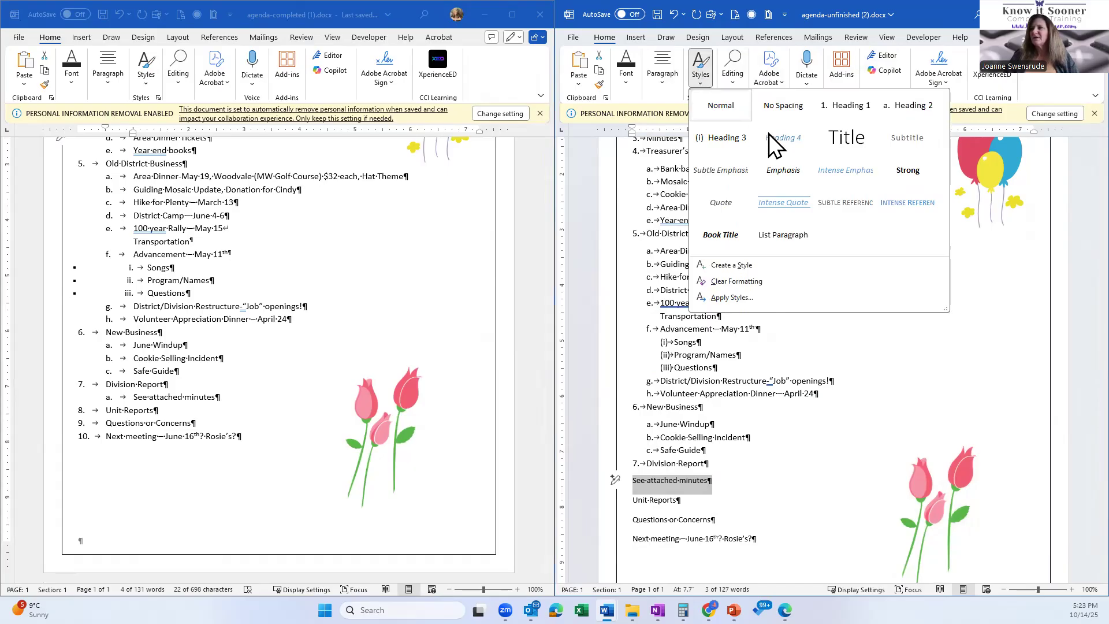
click(914, 108)
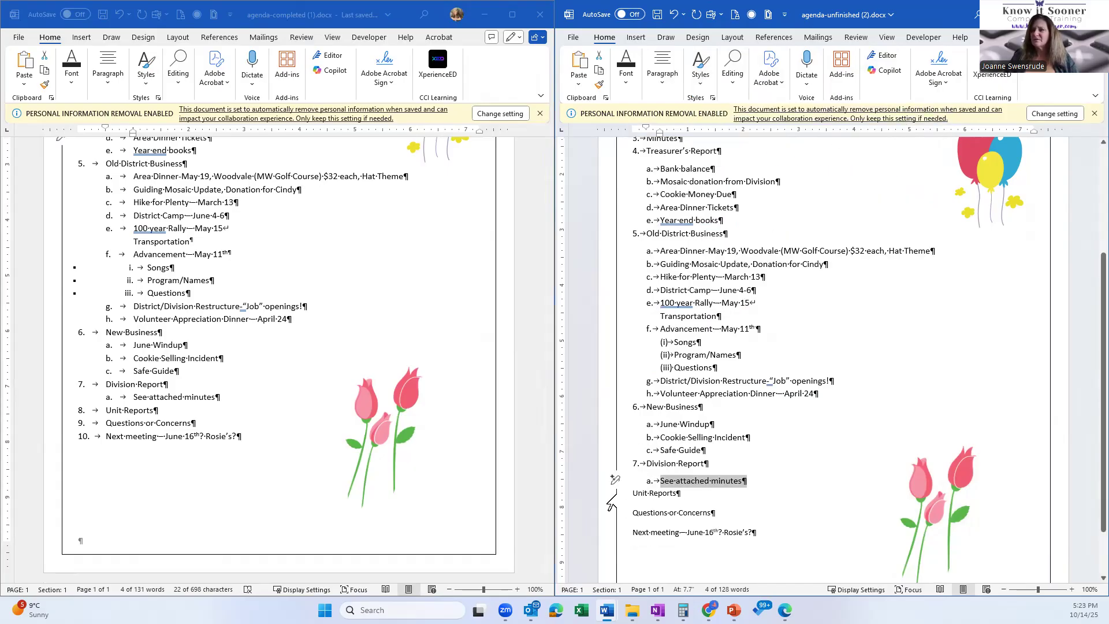
Apply the Heading 1 style to the Unit Reports, Questions or Concerns and Next meeting lines
drag(612, 494, 614, 532)
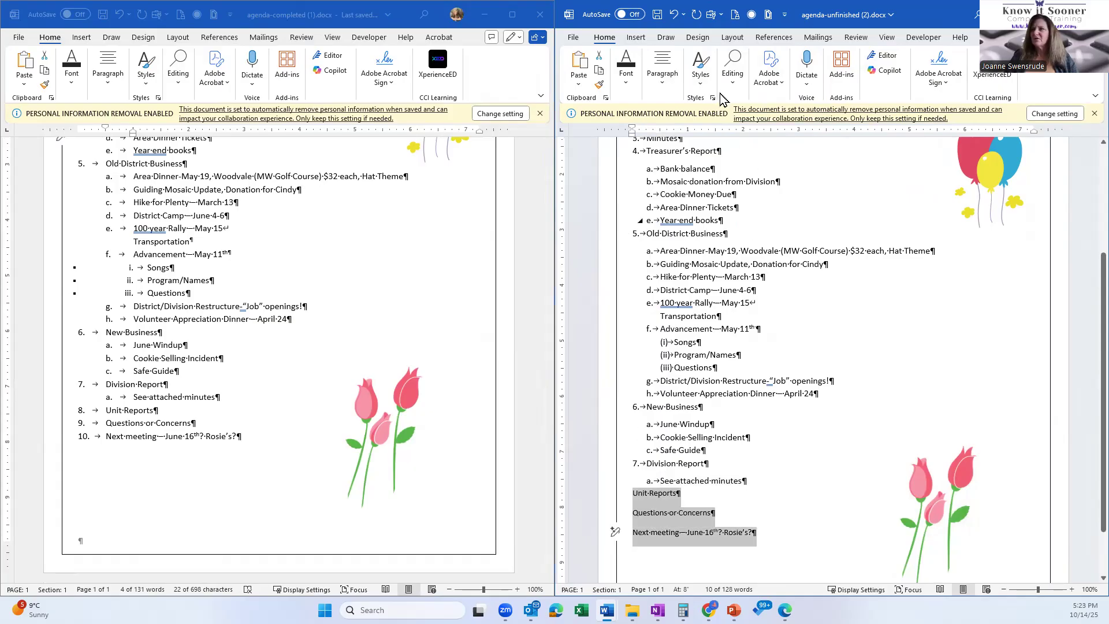
click(702, 68)
click(840, 106)
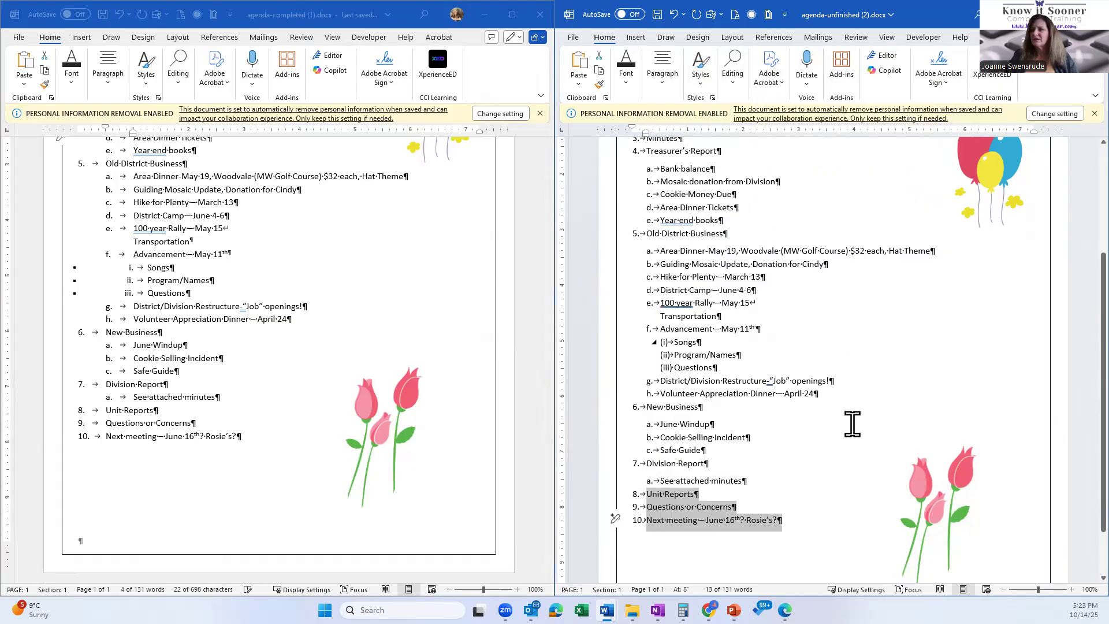
click(804, 518)
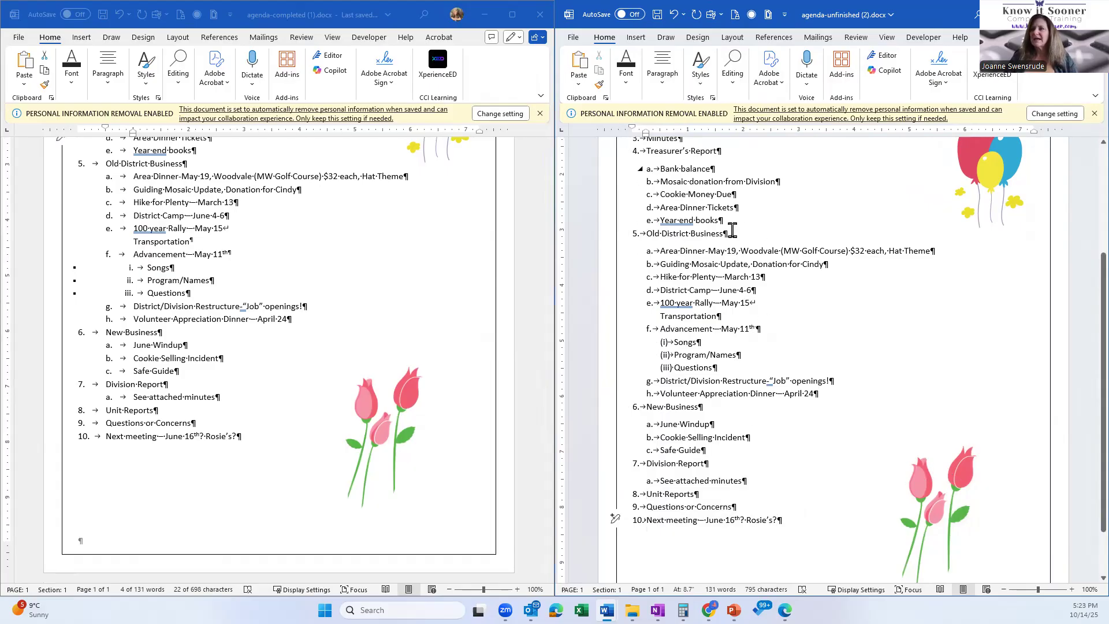
Insert an empty paragraph after the Safe Guide line under New Business
scroll(735, 414, down, 2)
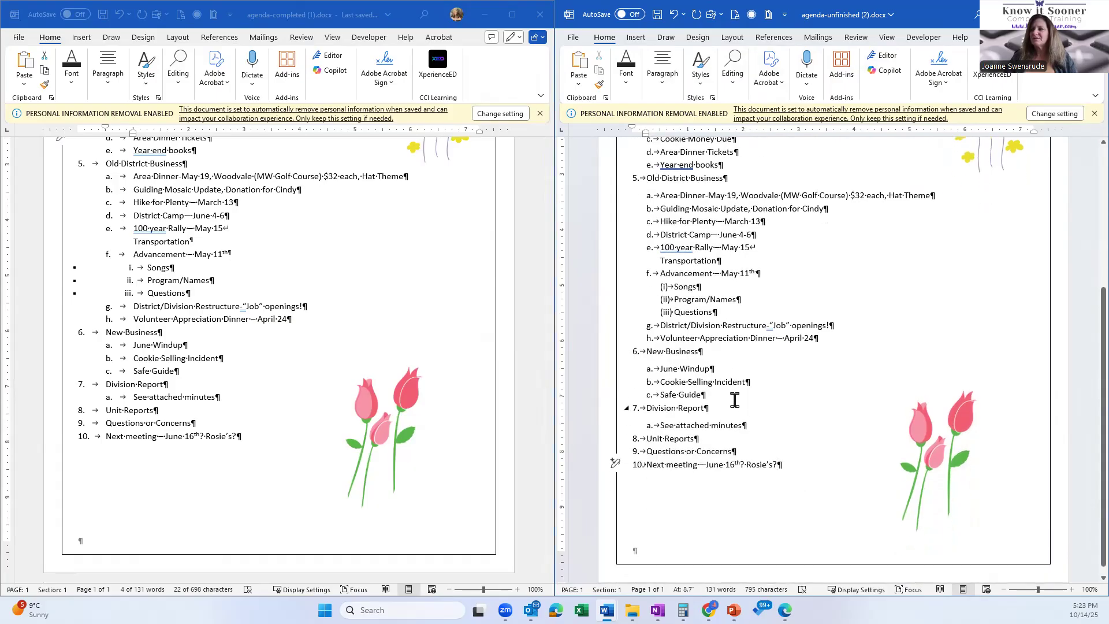
click(719, 368)
click(755, 378)
click(712, 393)
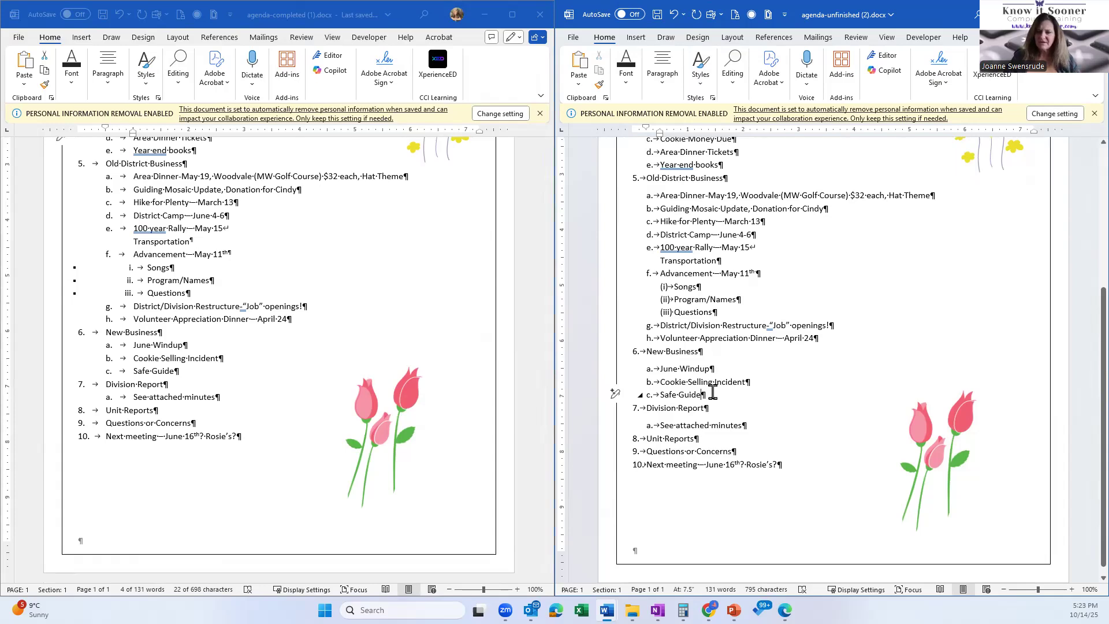
key(Return)
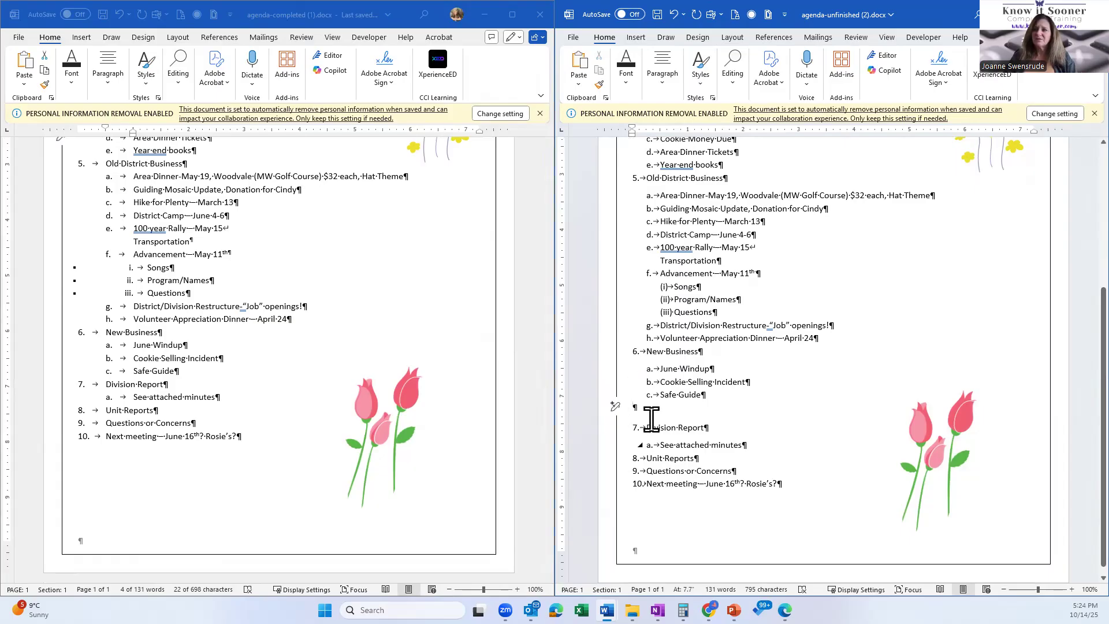
drag(692, 283, 720, 314)
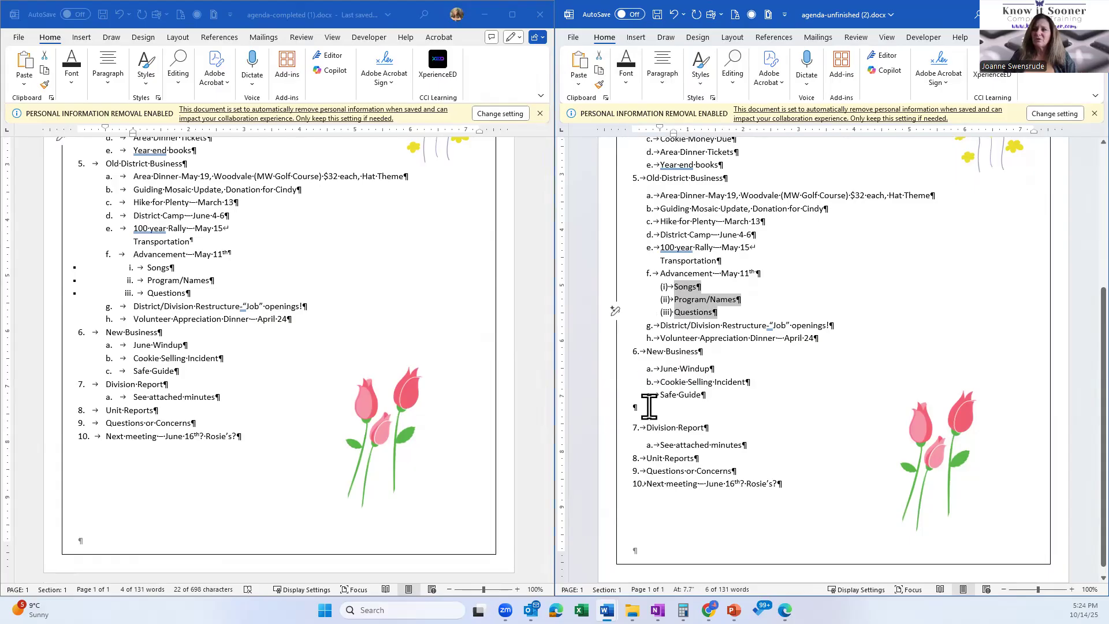
click(740, 409)
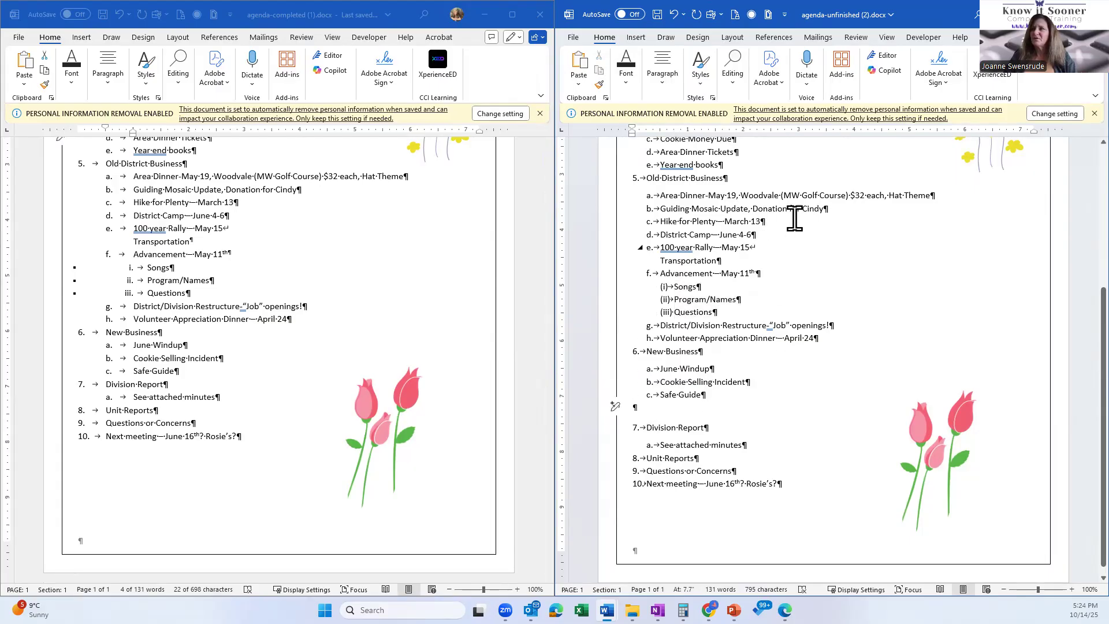
Apply the Heading 2 style to the empty line below Safe Guide and change it to Heading 3
click(699, 66)
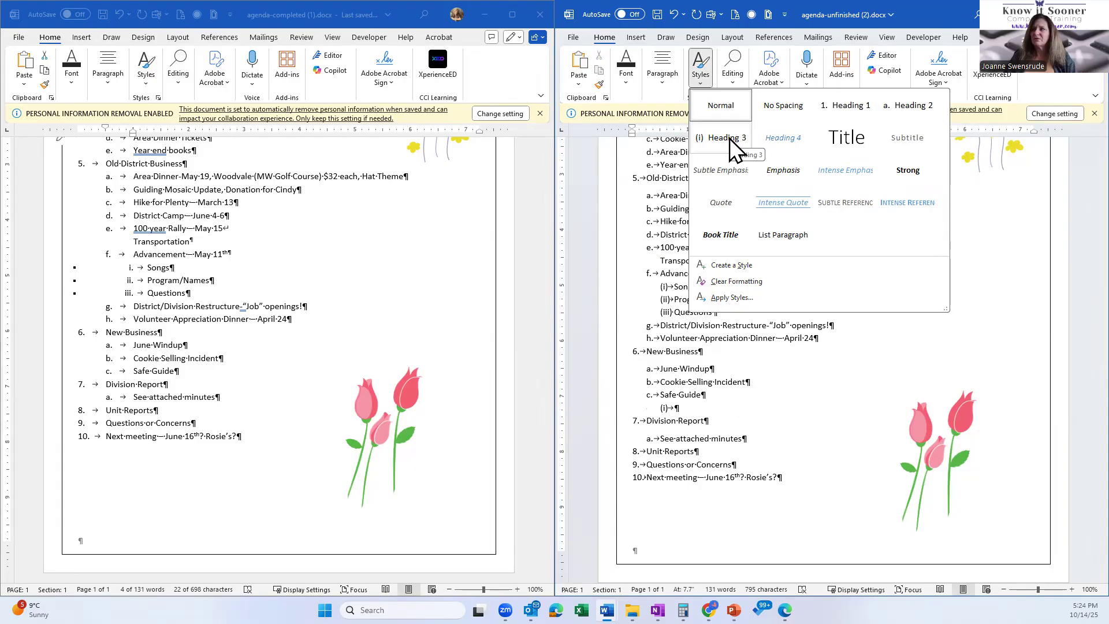
click(909, 109)
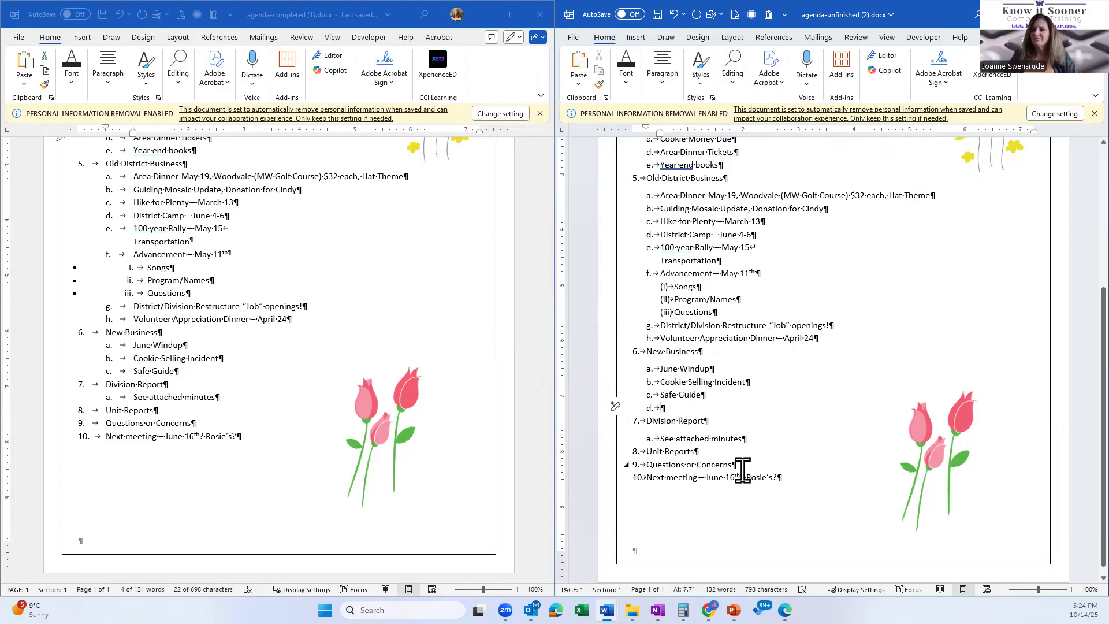
click(701, 66)
click(718, 137)
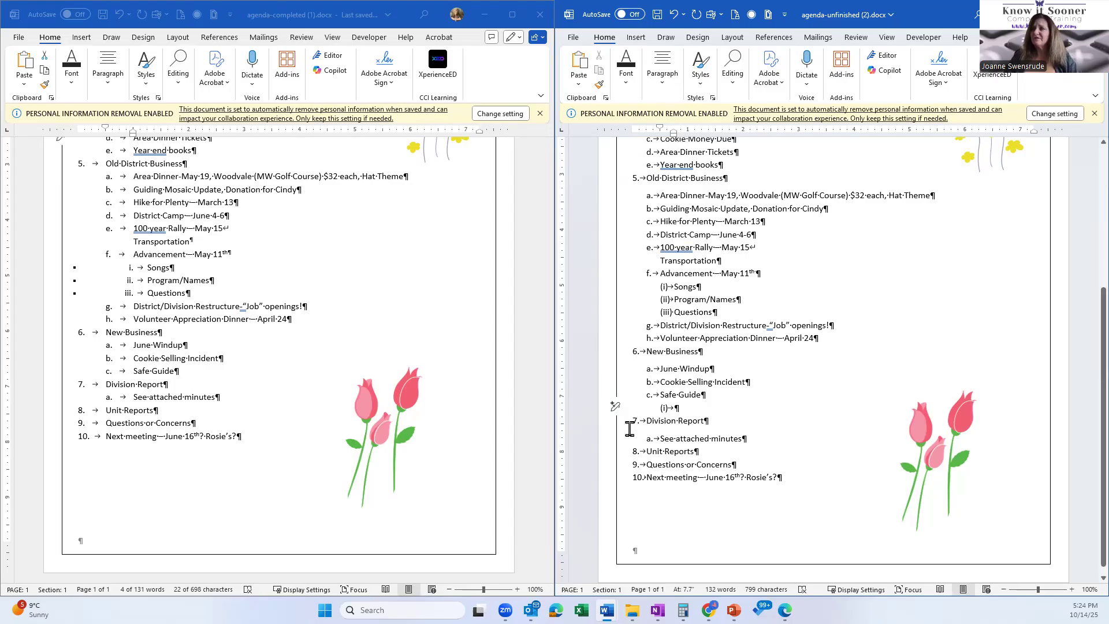
Define a new multilevel list for the selected June Windup line with level 2 numbers aligned at 0"
click(615, 372)
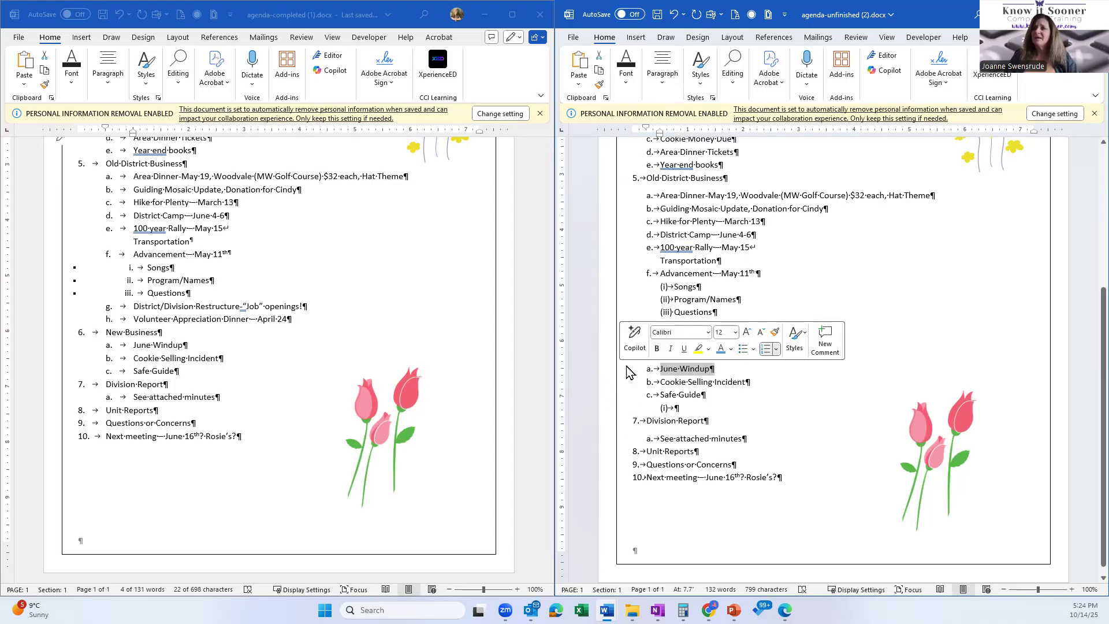
click(667, 71)
click(709, 113)
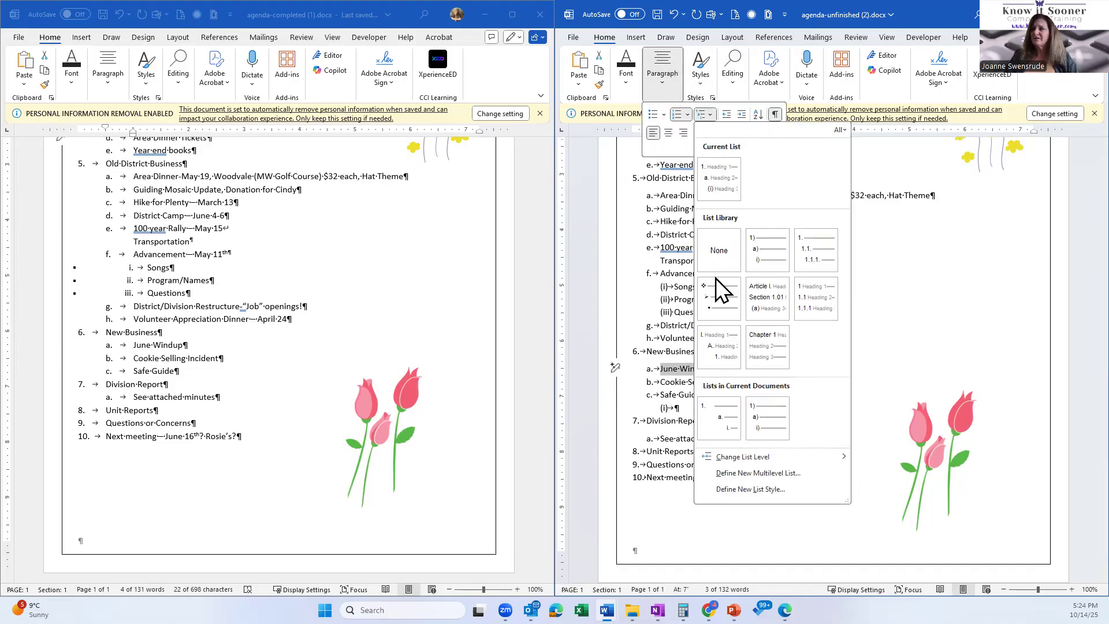
click(734, 473)
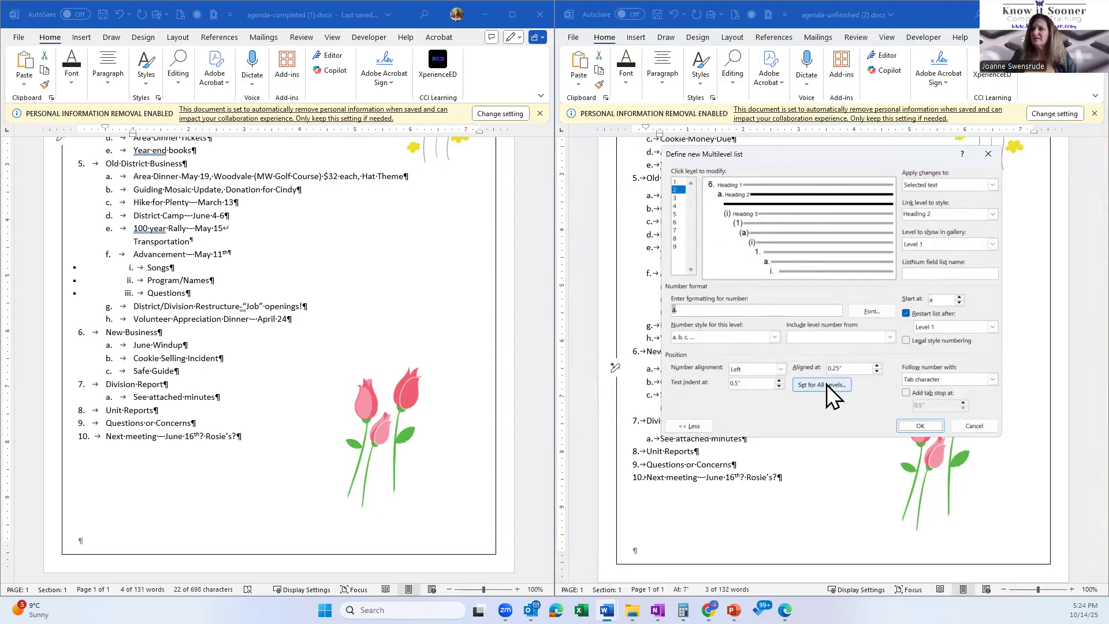
click(876, 371)
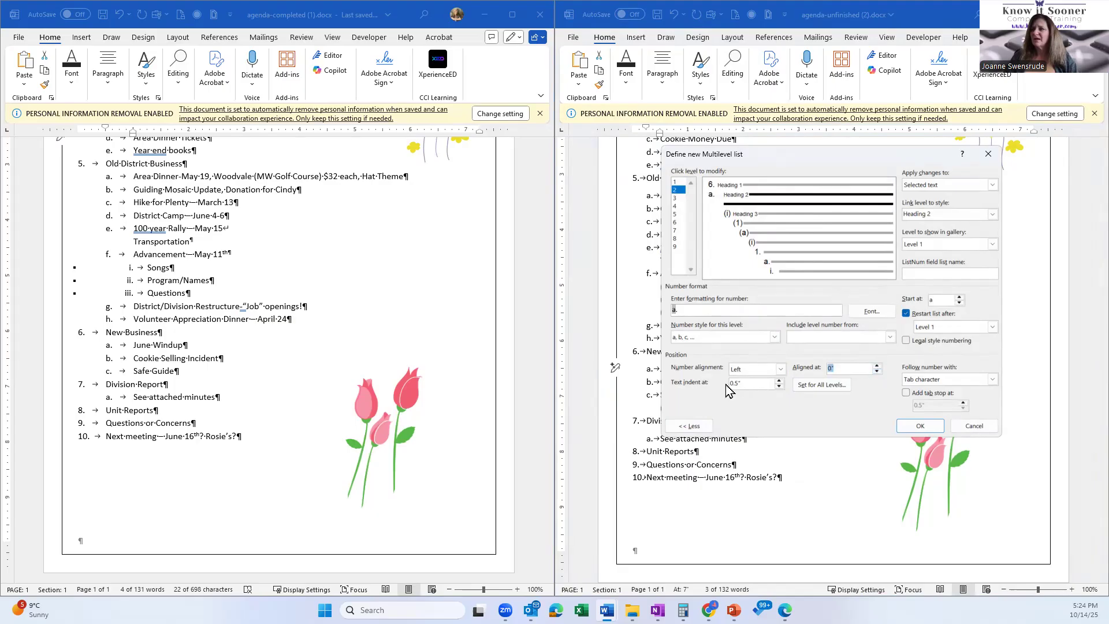
drag(754, 154, 882, 156)
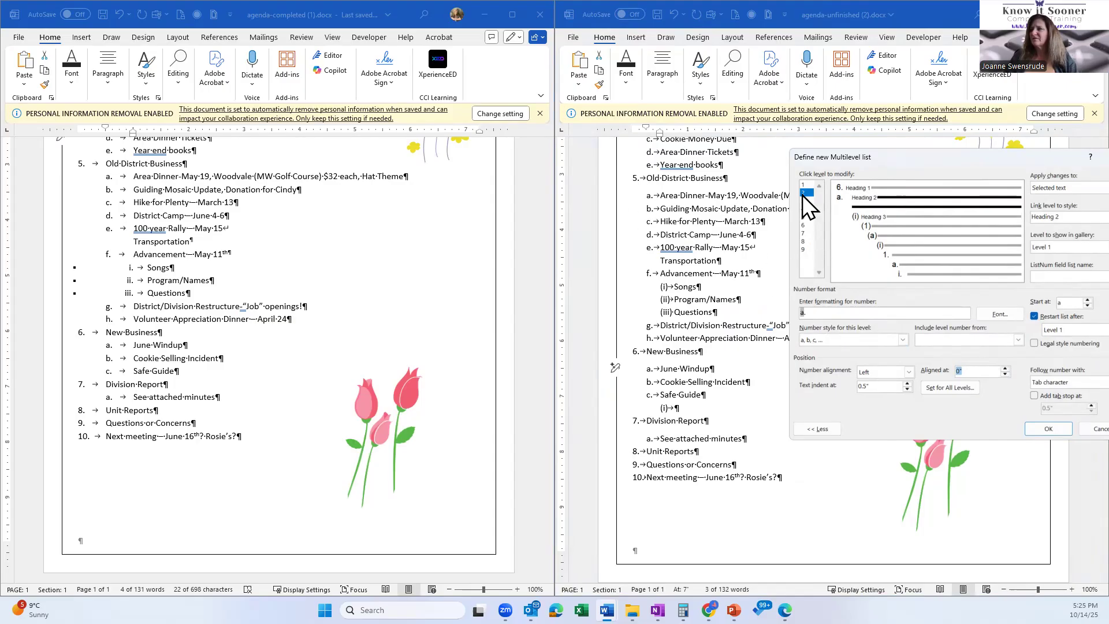
click(1038, 428)
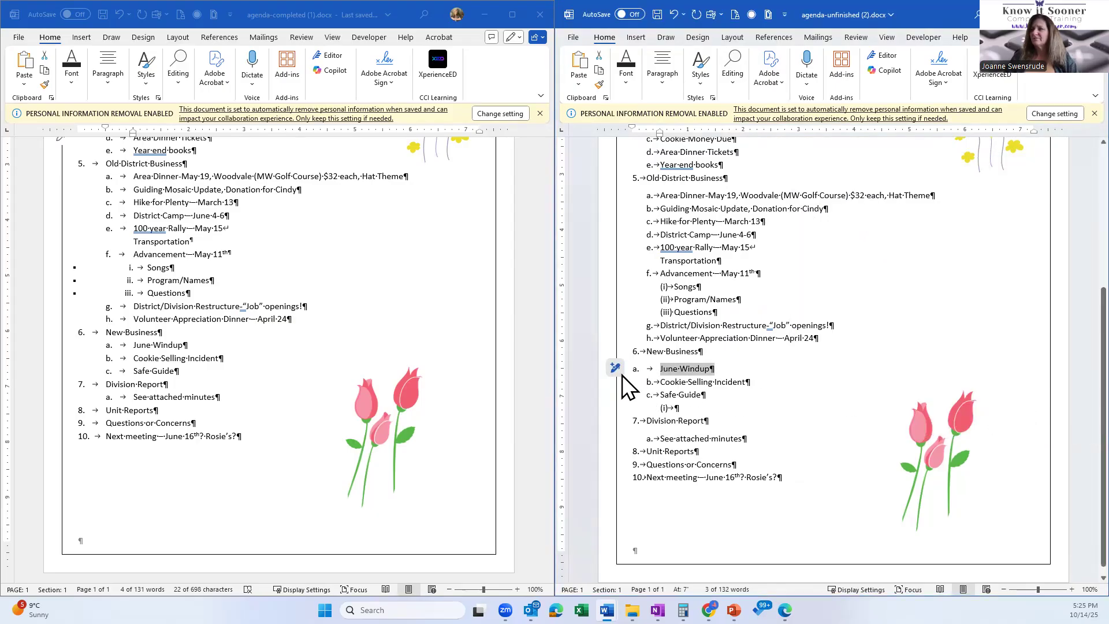
Try to apply the level 2 list definition to the whole list with the cursor in the June Windup line
click(677, 370)
click(670, 78)
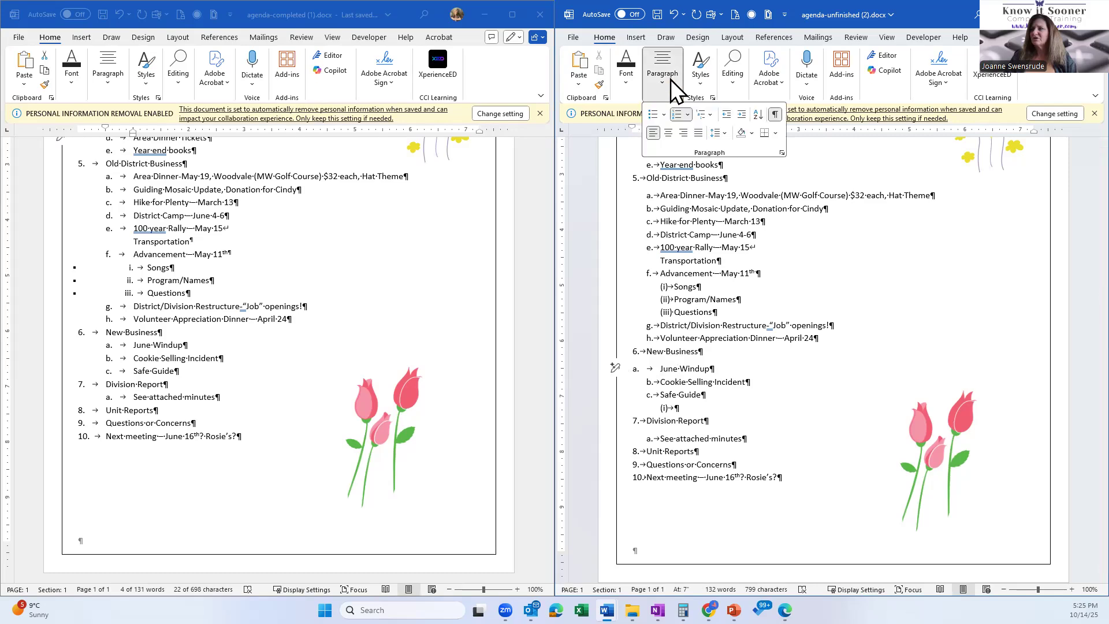
click(704, 116)
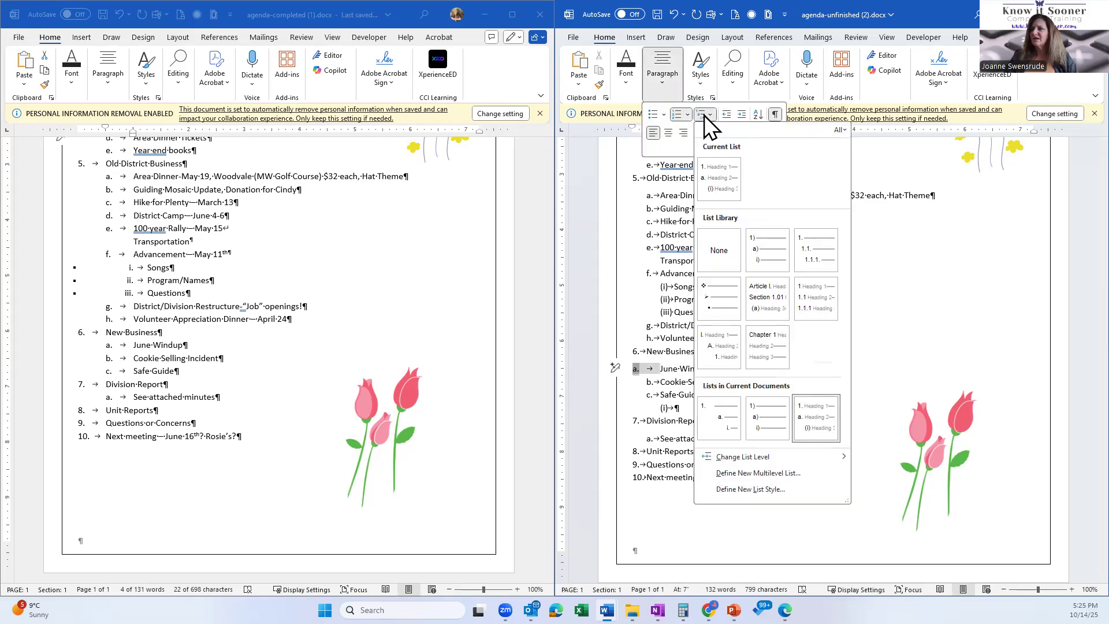
click(758, 473)
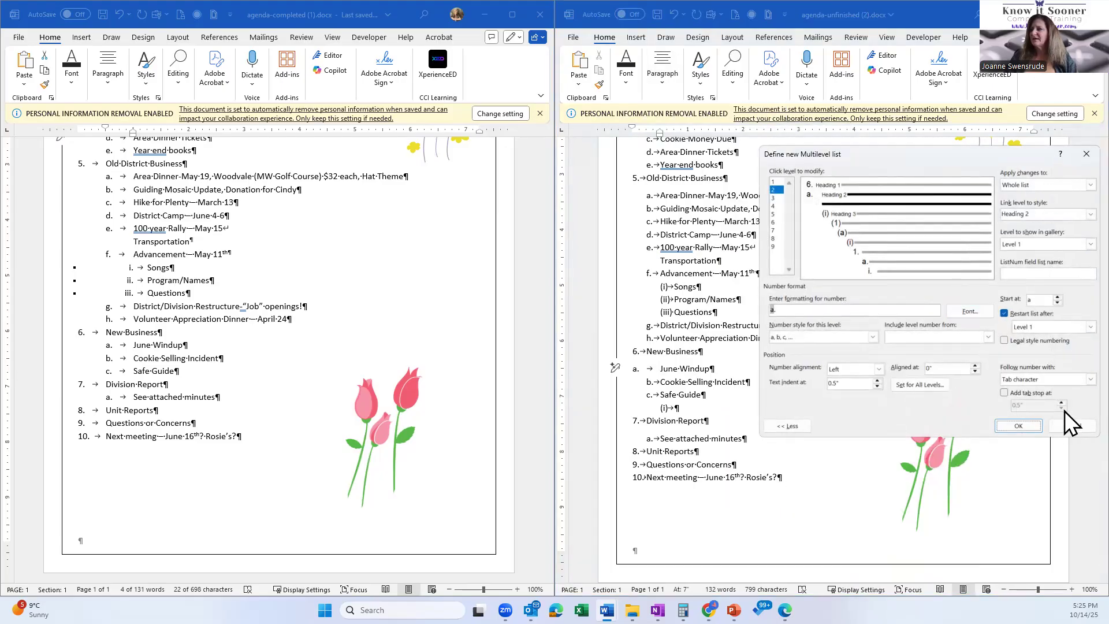
click(1018, 425)
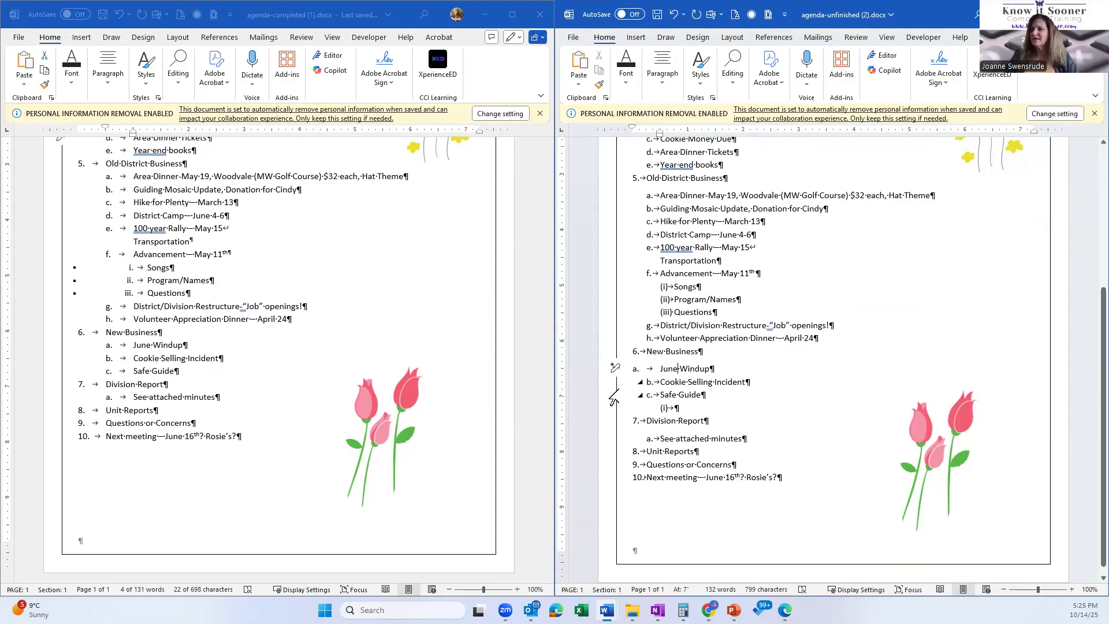
Select the June Windup line and try to extend its multilevel list definition from the selected text to the whole list
click(592, 372)
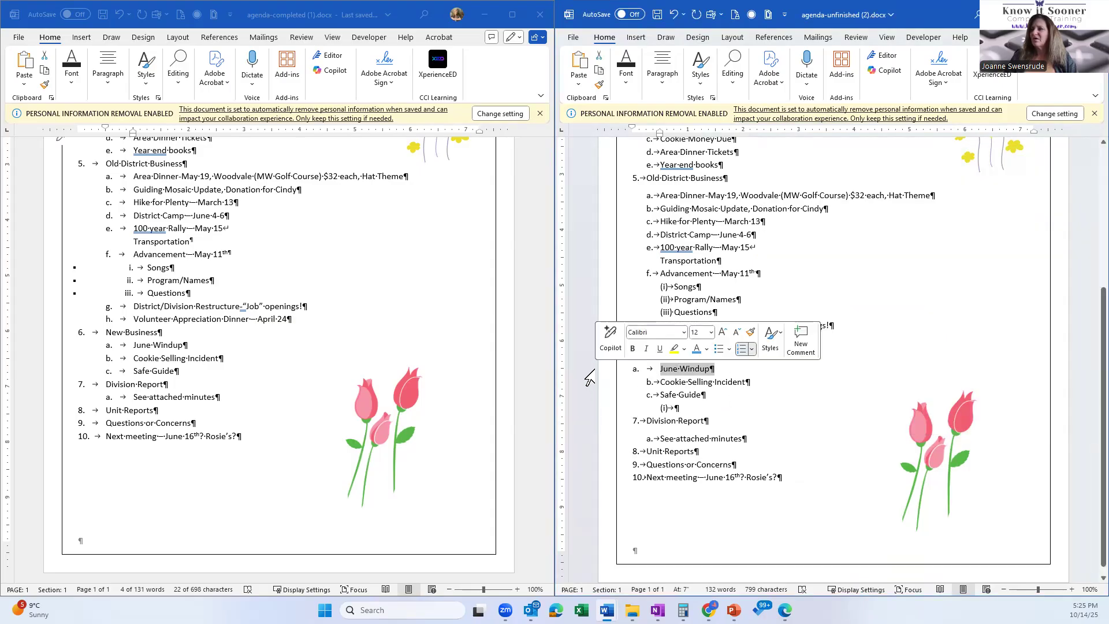
click(664, 81)
click(714, 113)
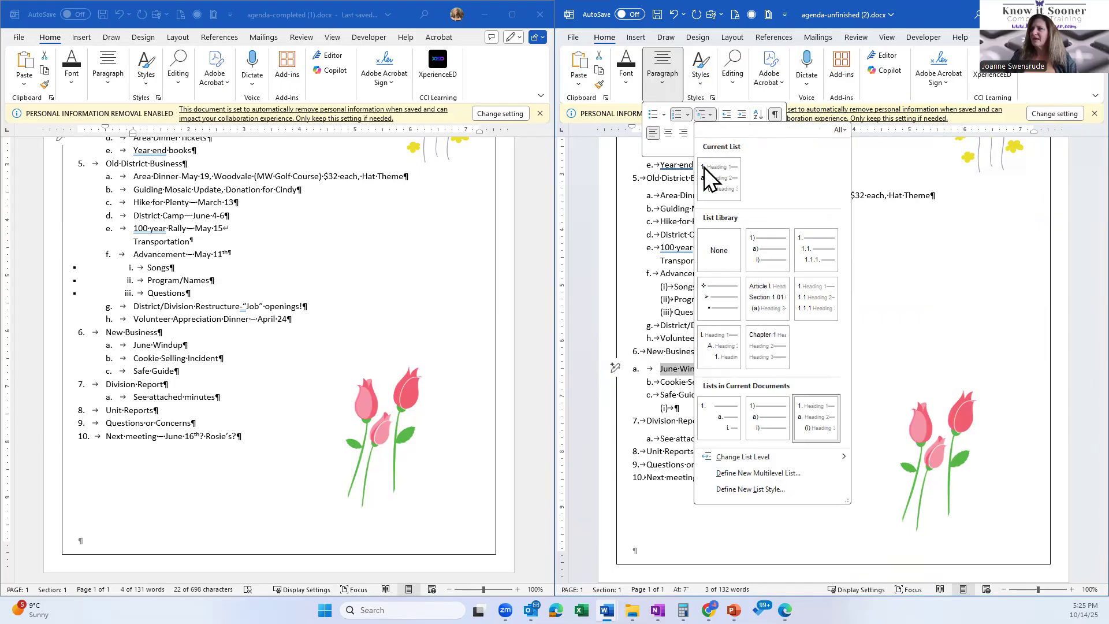
click(774, 476)
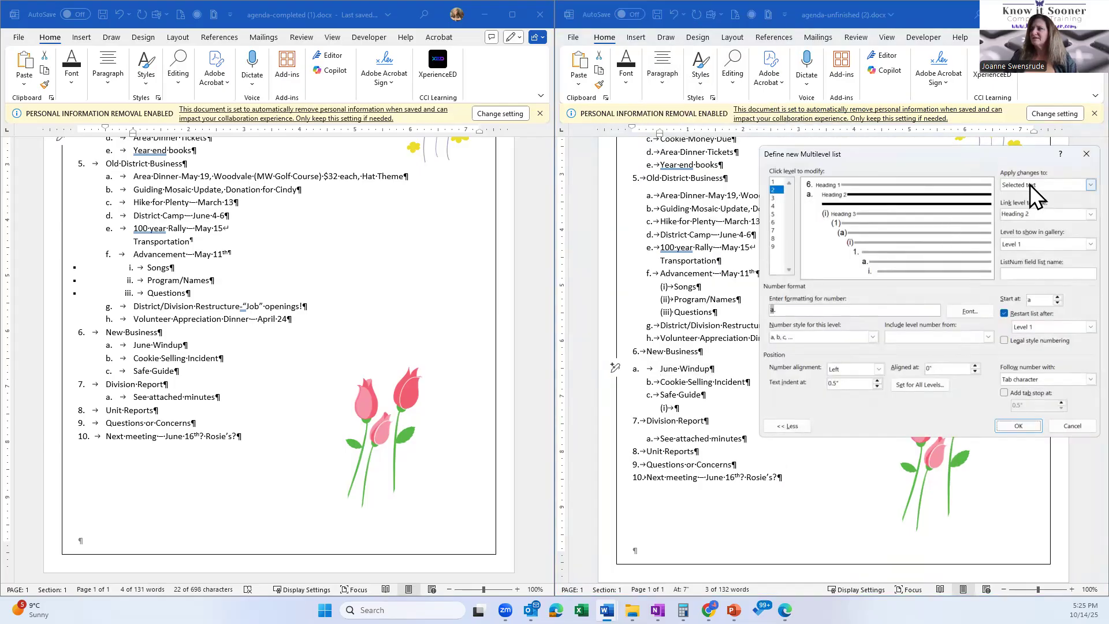
click(1065, 186)
click(1065, 194)
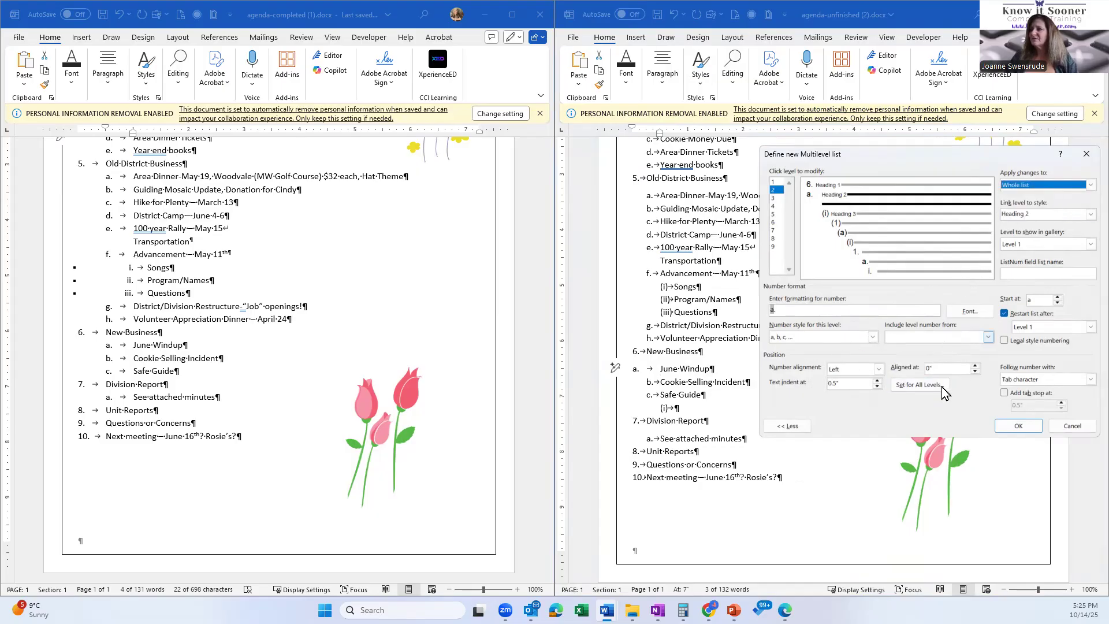
click(1018, 428)
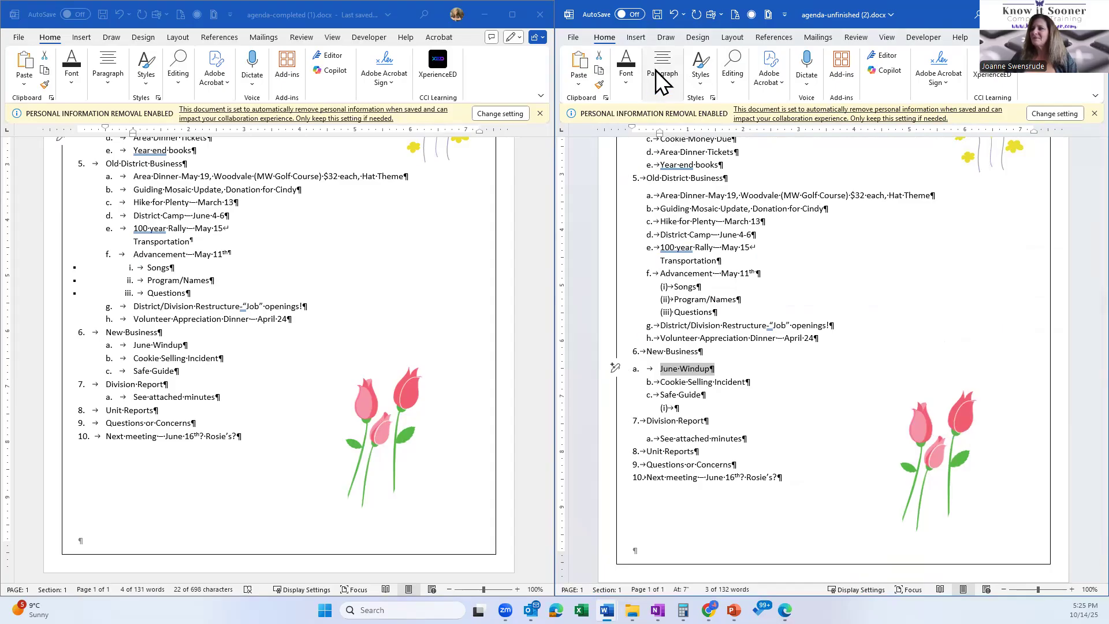
Reset the June Windup line to the Normal style and reapply Heading 2 to it
click(698, 76)
click(716, 106)
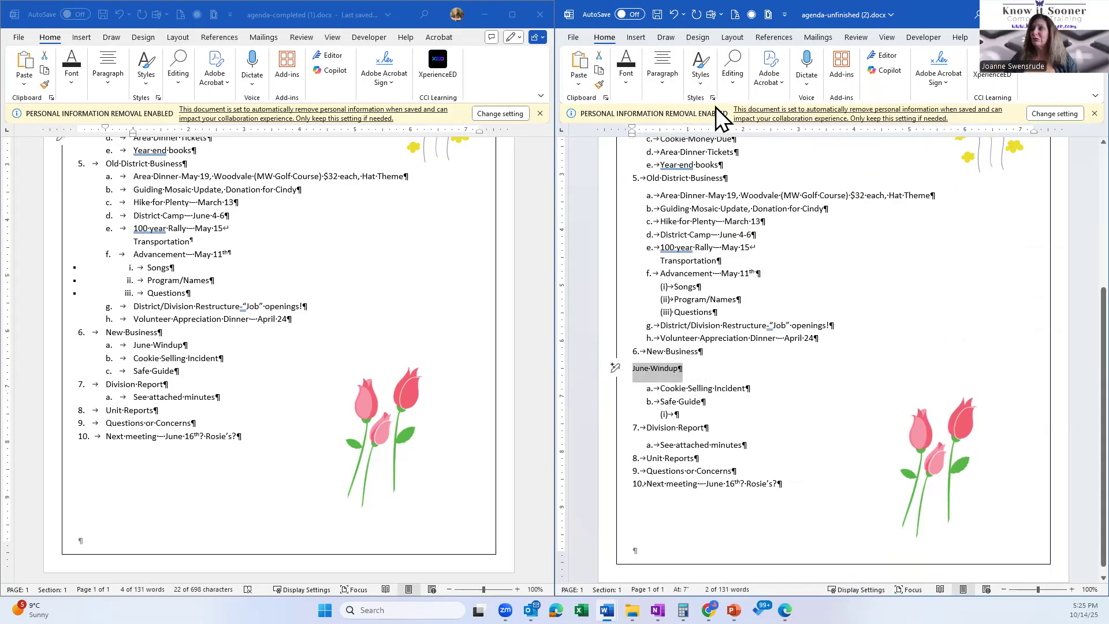
click(662, 72)
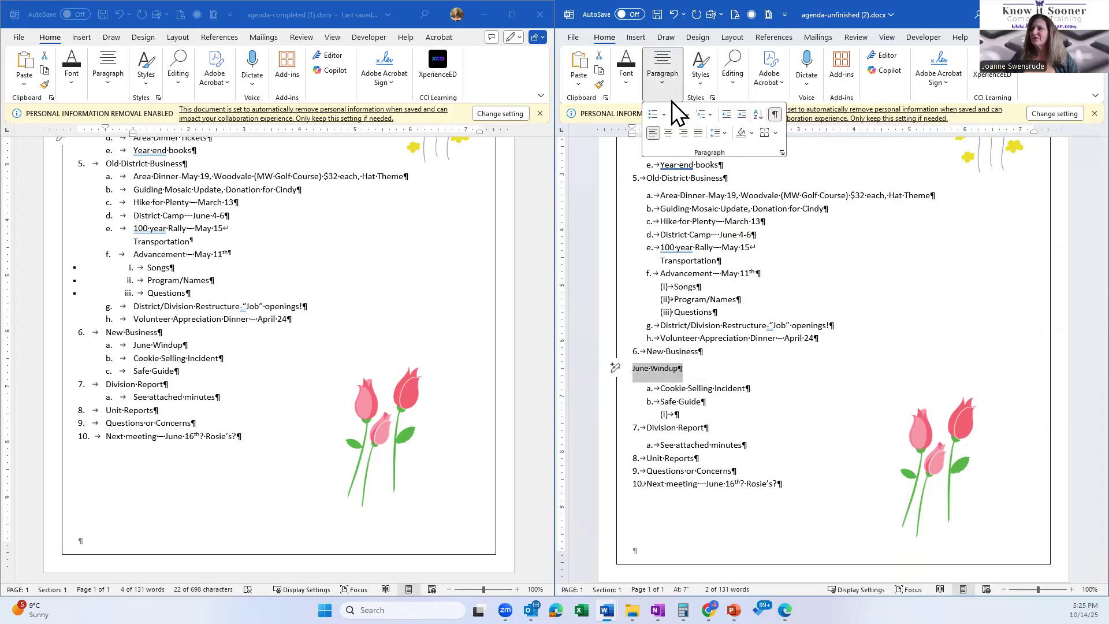
click(693, 78)
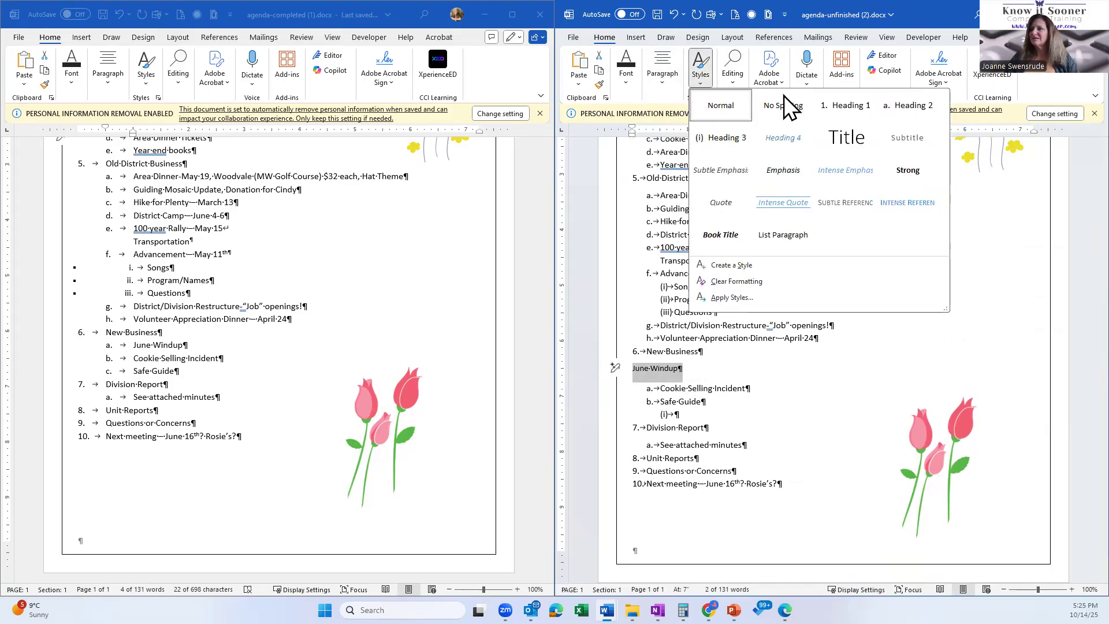
click(906, 119)
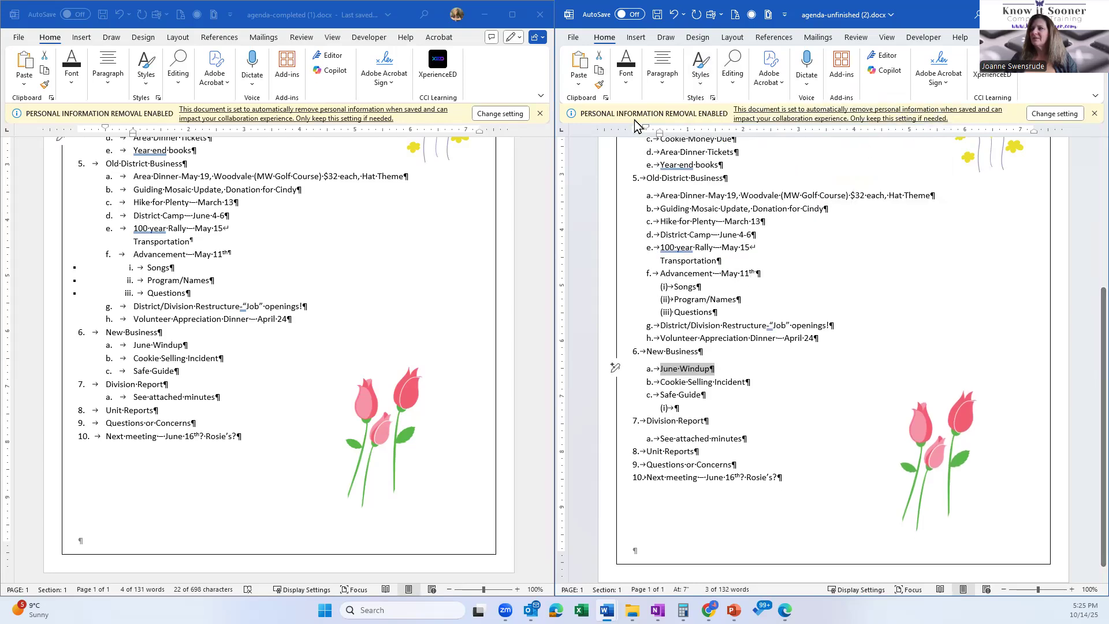
With the cursor in the June Windup line, redefine the multilevel list so level 2 numbers align at 0" across the whole list
click(663, 369)
click(660, 65)
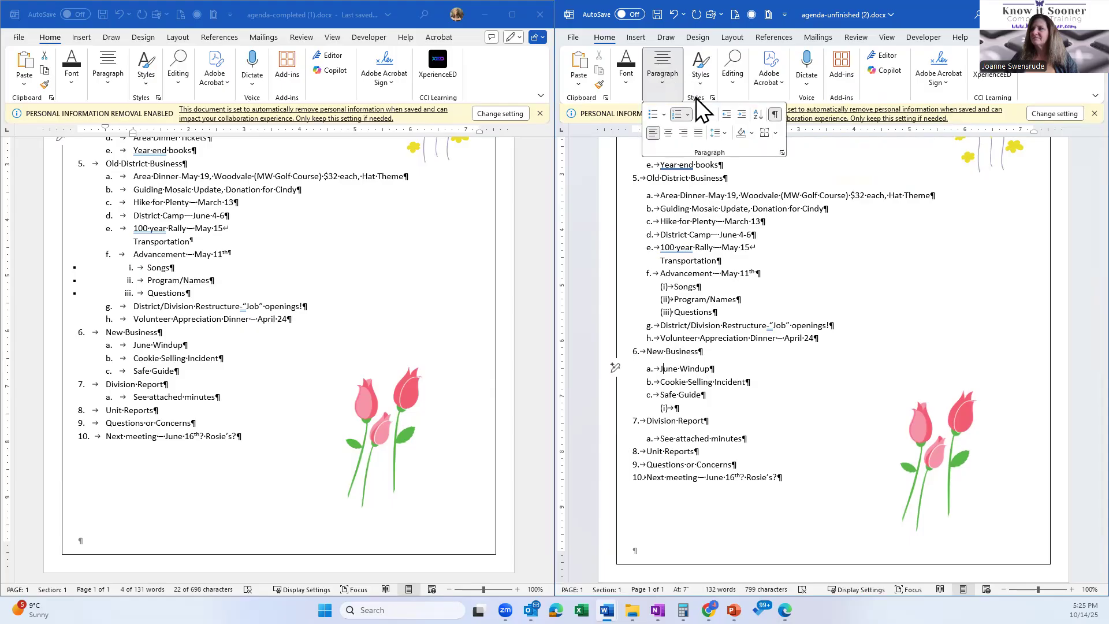
click(704, 114)
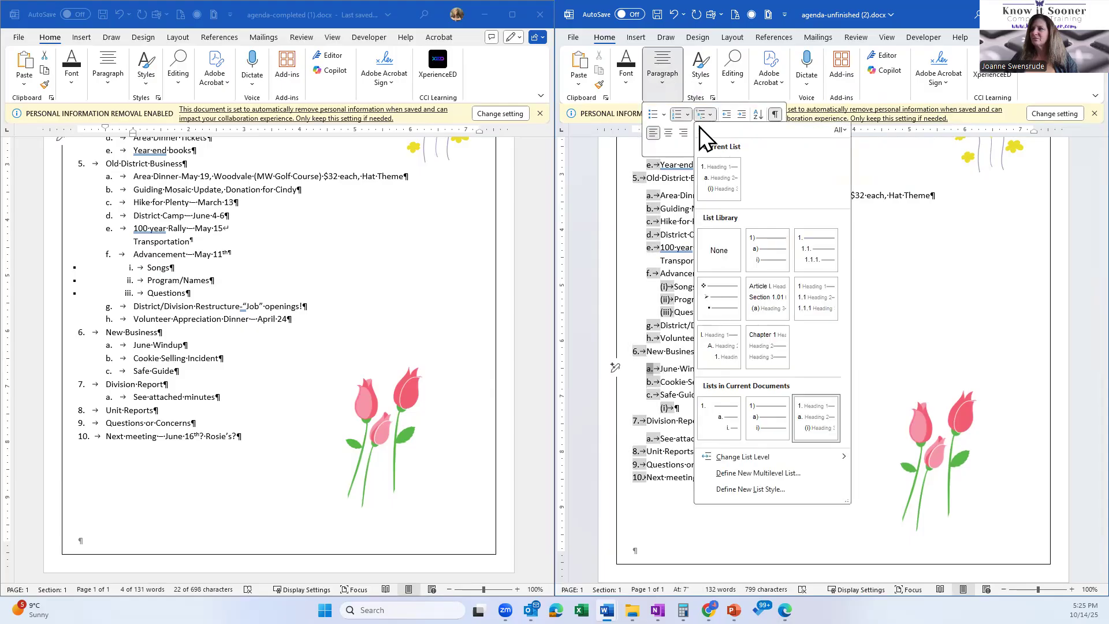
click(757, 473)
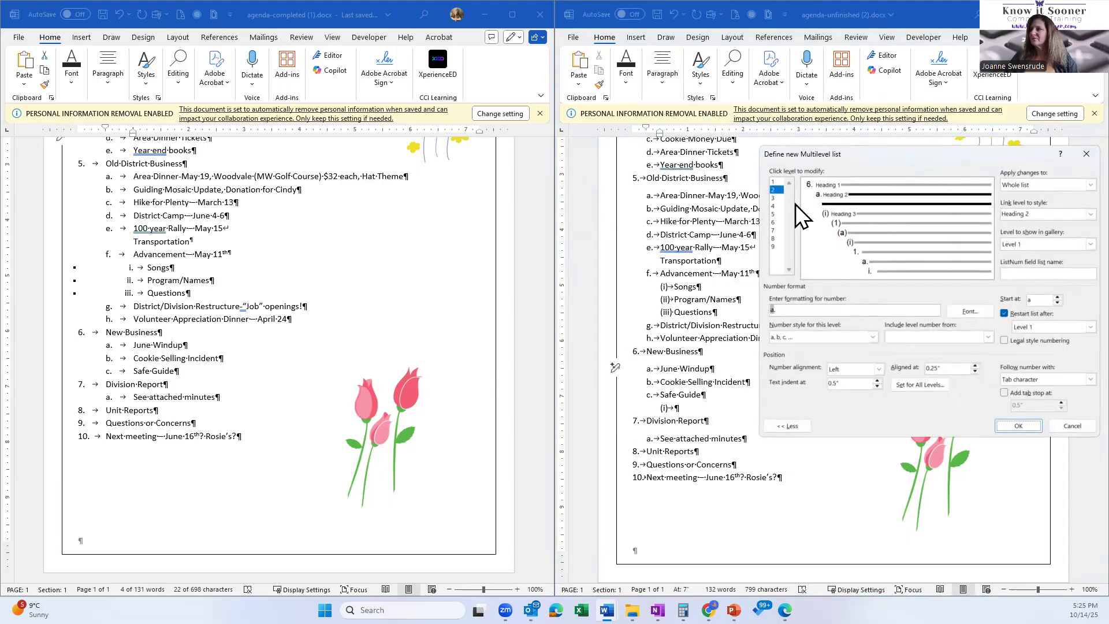
click(975, 371)
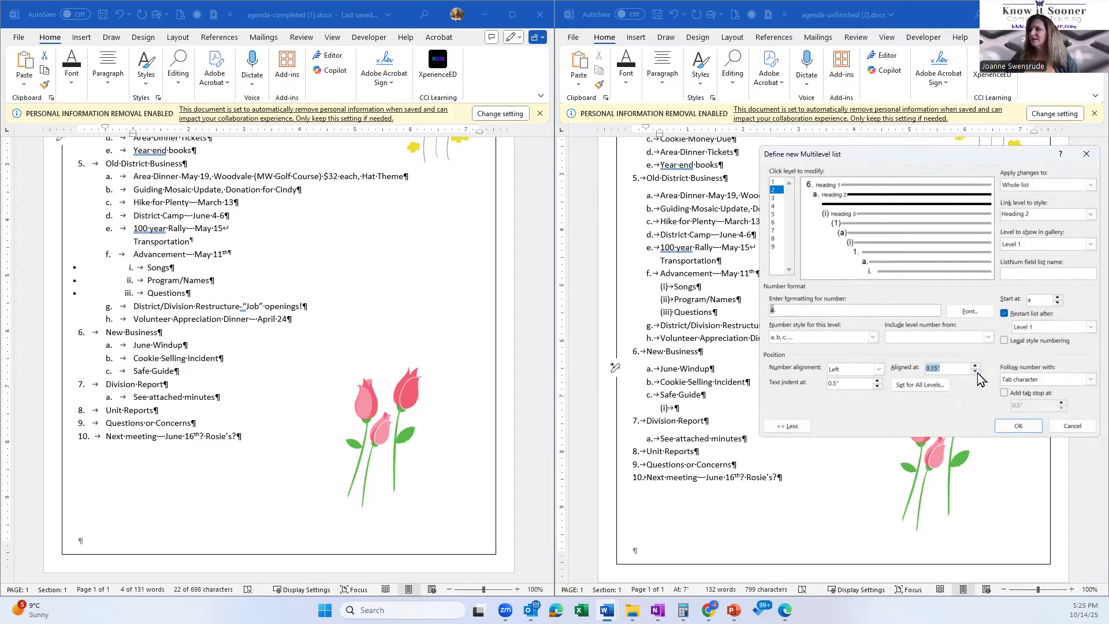
click(975, 371)
click(1013, 426)
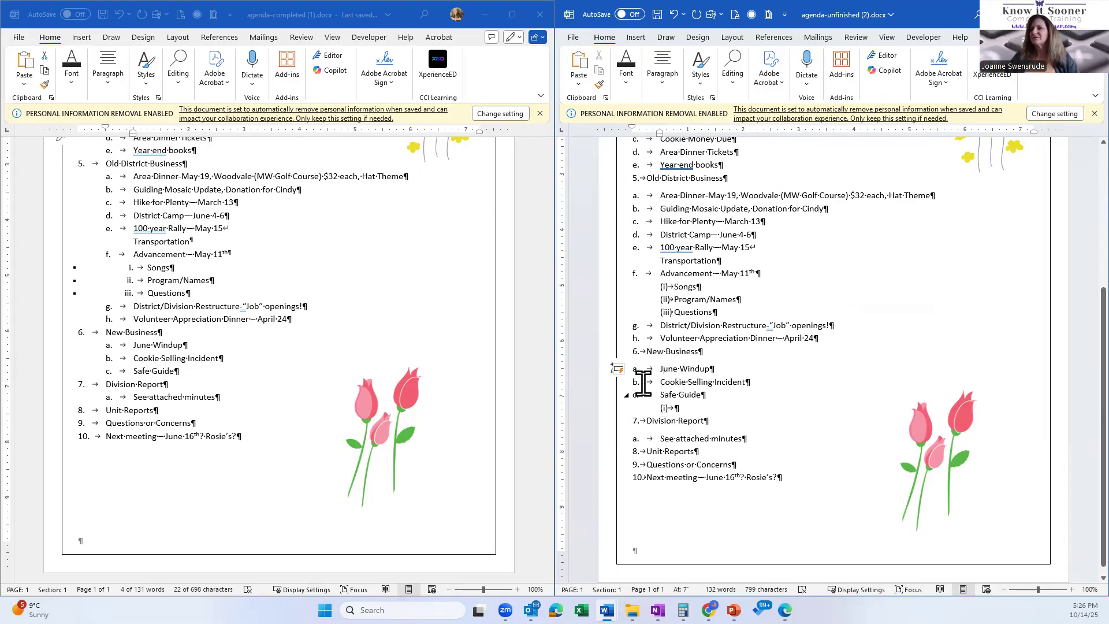
Select the New Business line and define its multilevel list with the level 1 text indent at 0.5"
click(606, 353)
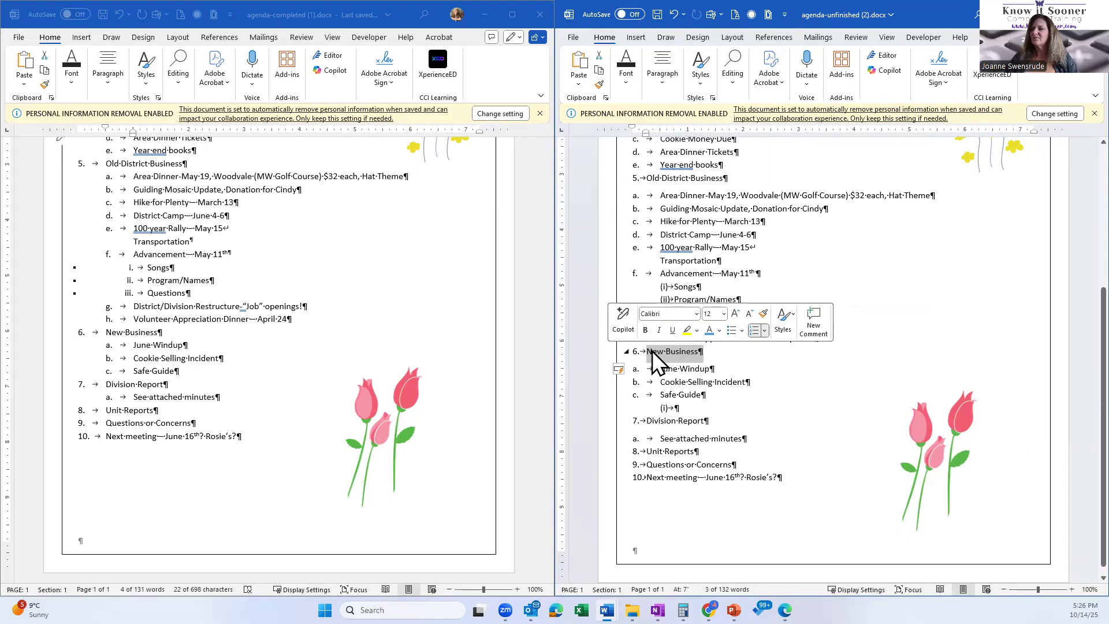
click(661, 74)
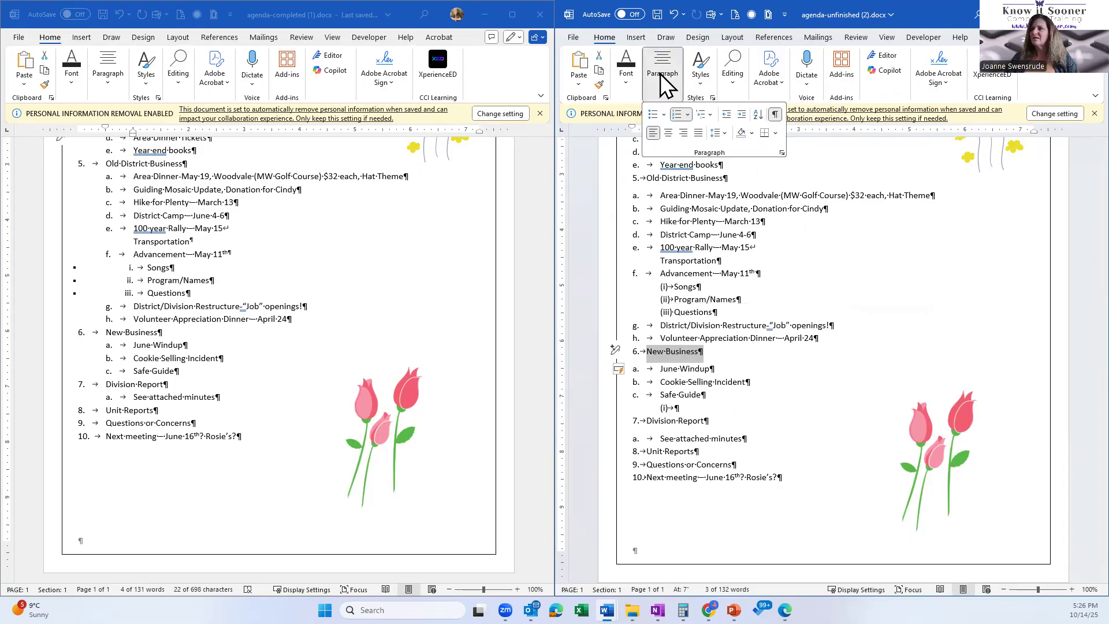
click(703, 114)
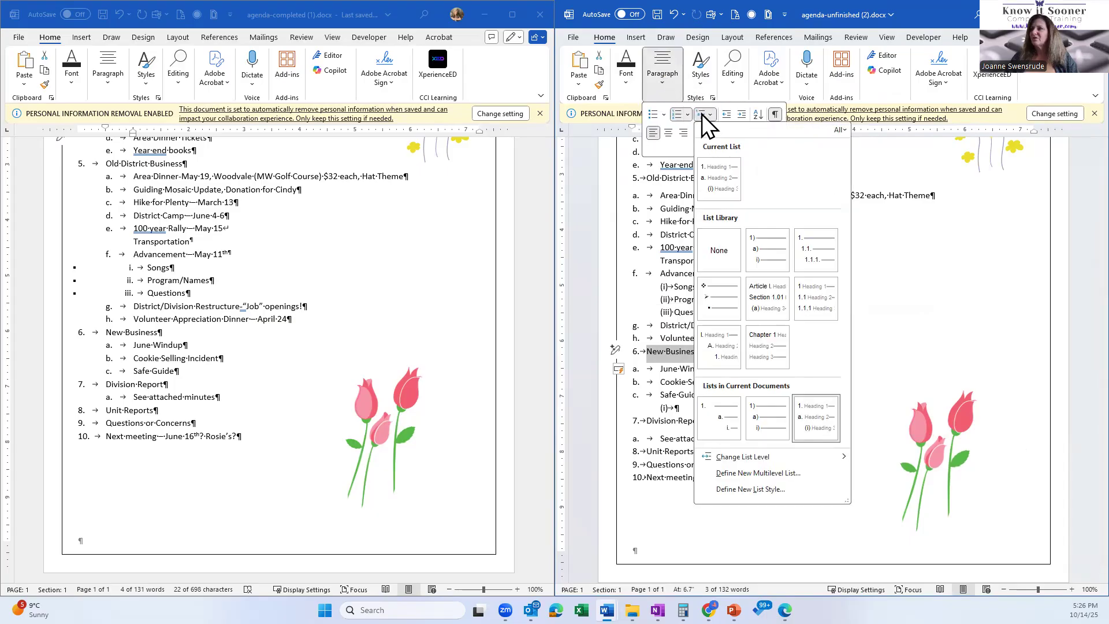
click(813, 474)
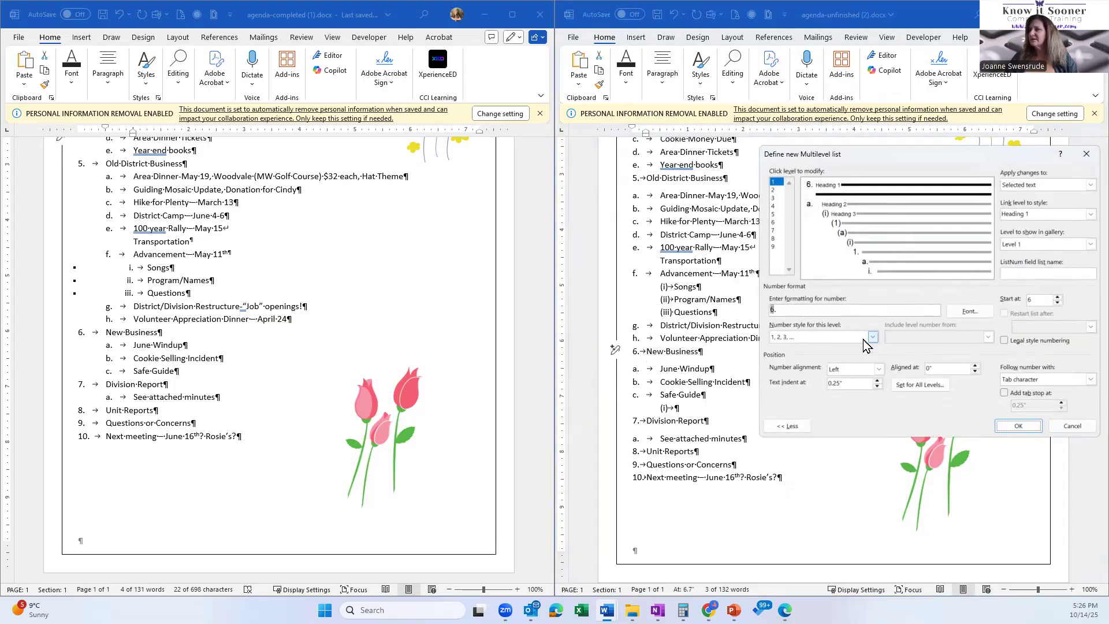
click(876, 380)
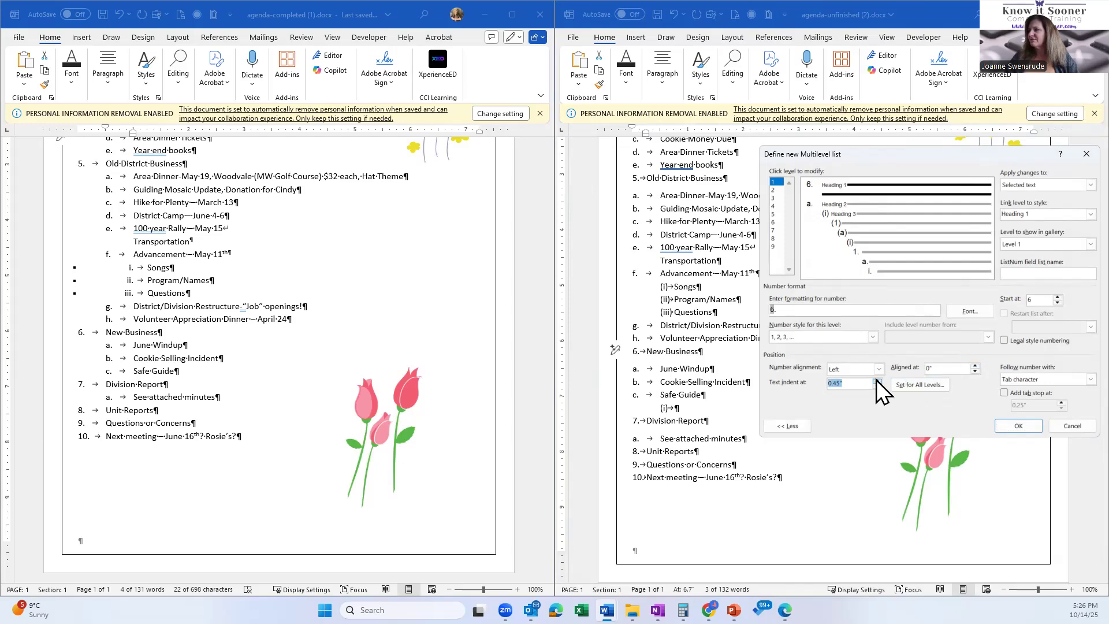
click(876, 380)
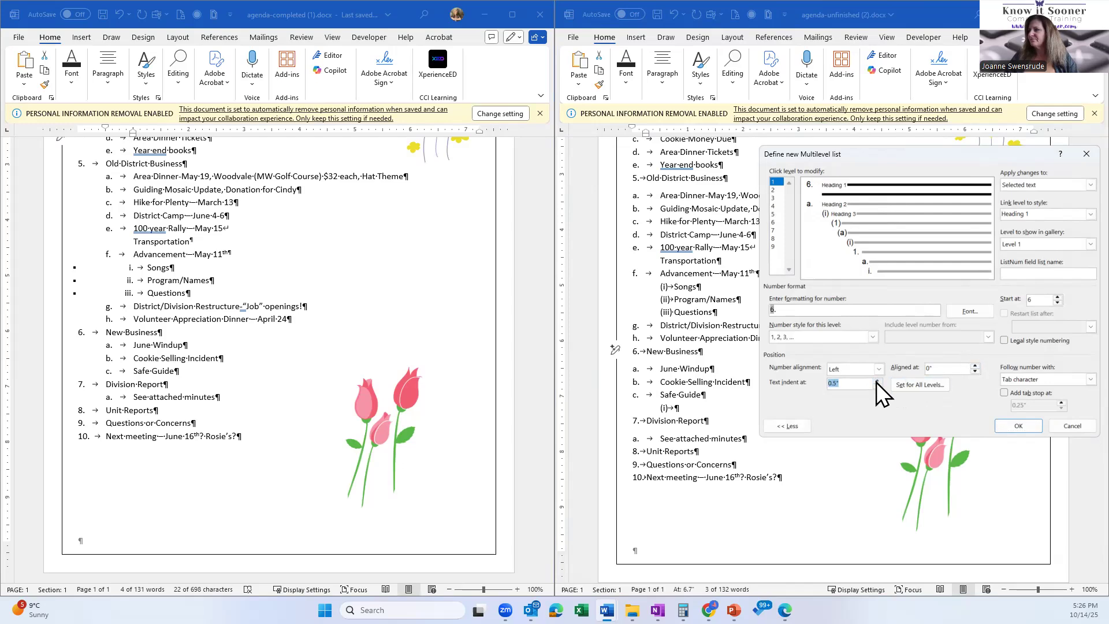
click(1025, 428)
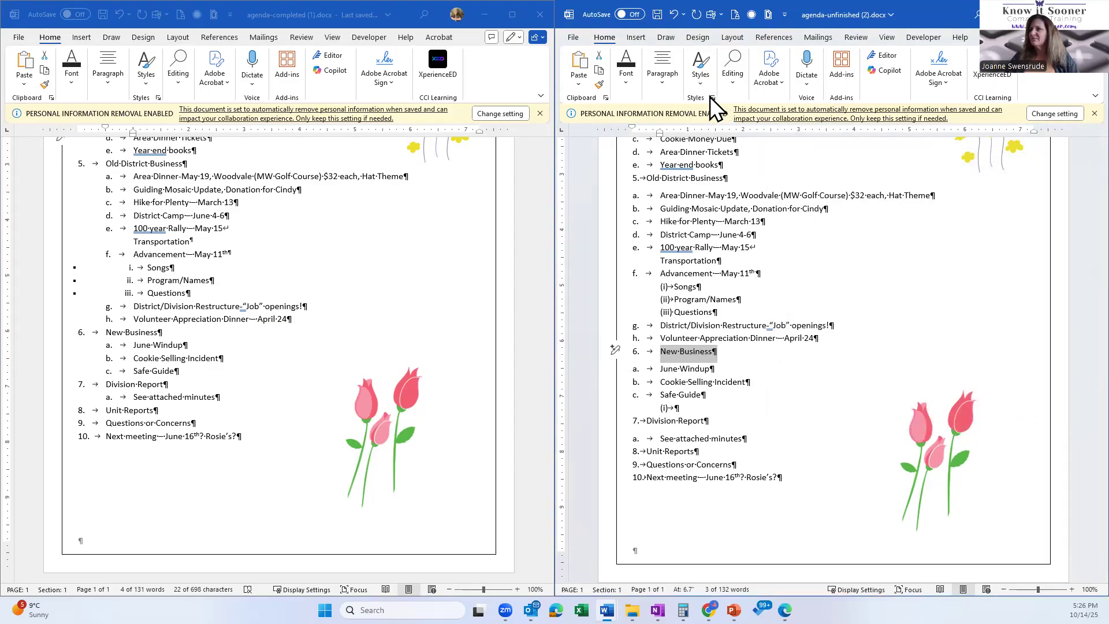
Set the New Business line's spacing before to 6 pt and allow space between paragraphs of the same style
click(661, 78)
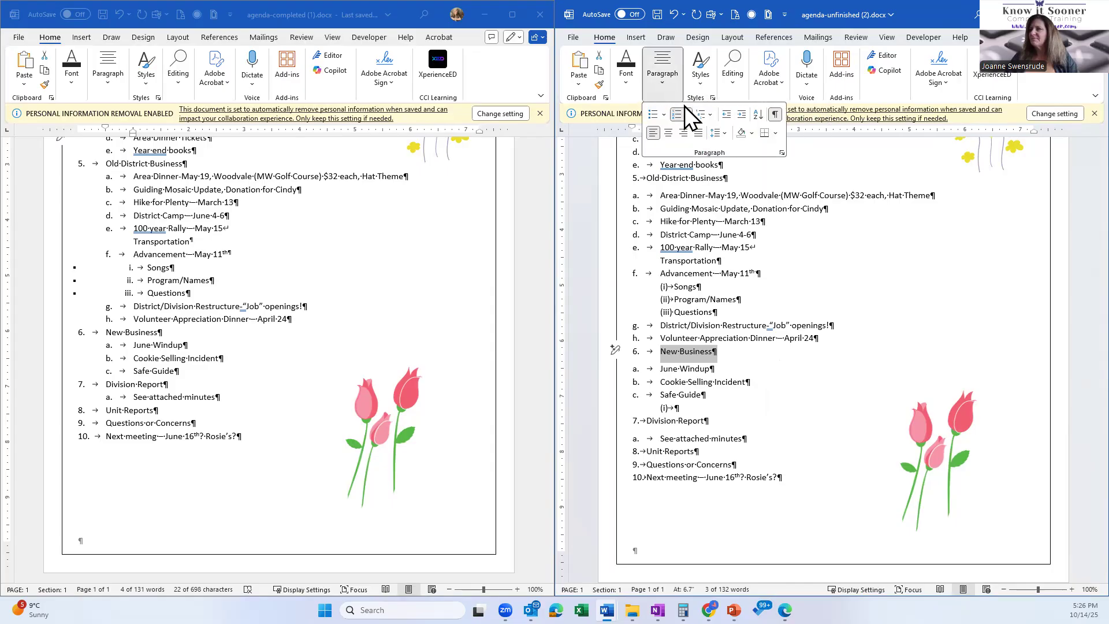
click(781, 153)
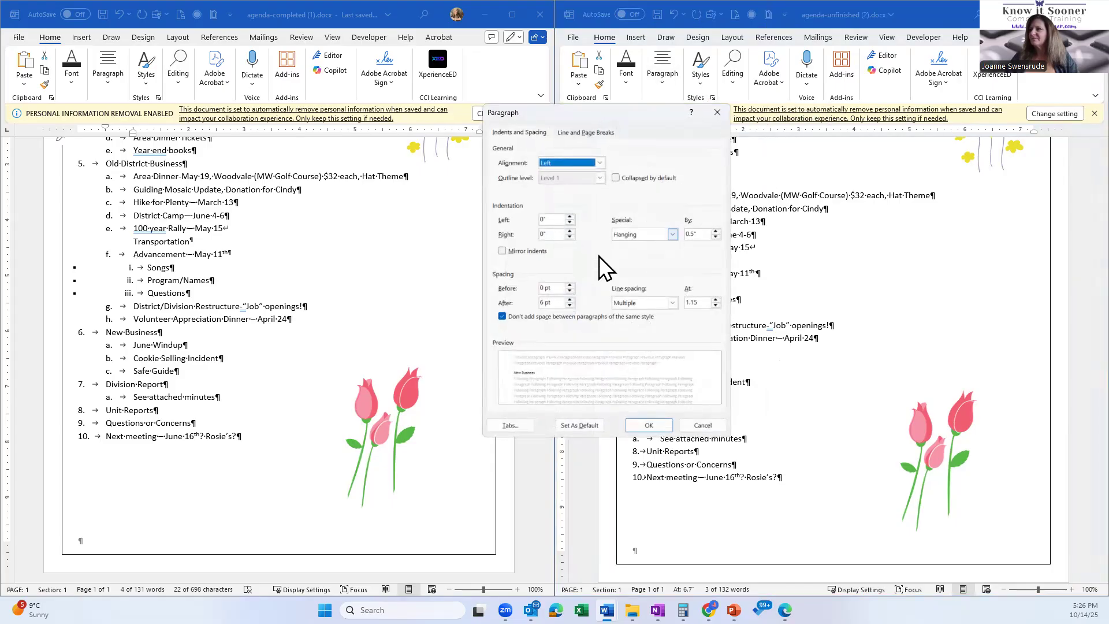
click(569, 285)
click(503, 316)
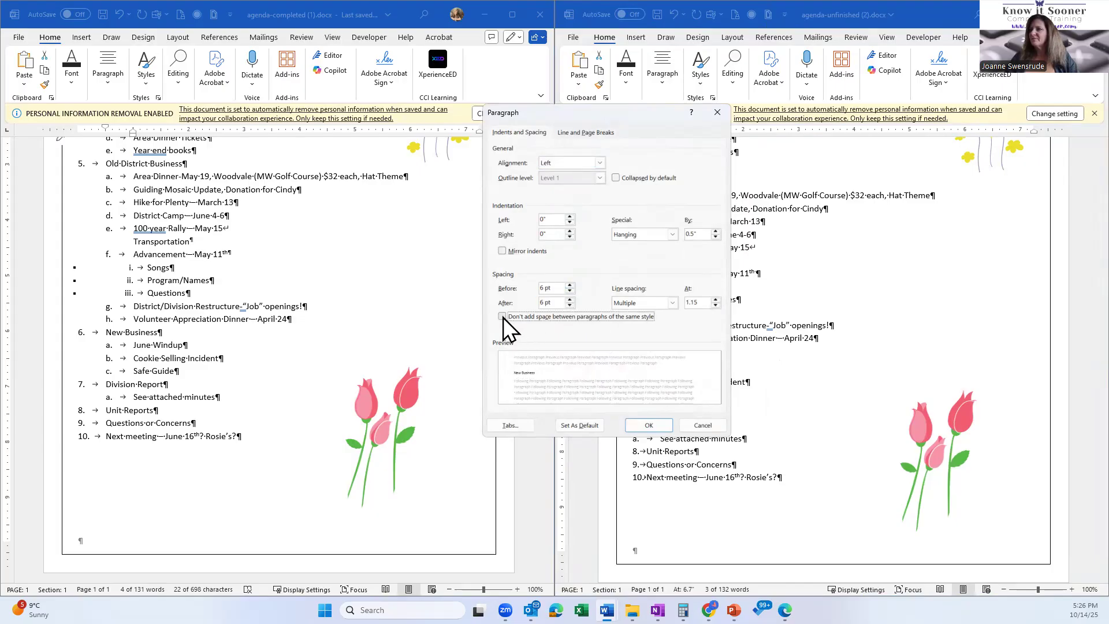
click(660, 428)
Update the Heading 1 style to match the New Business line's new indent and spacing
click(696, 69)
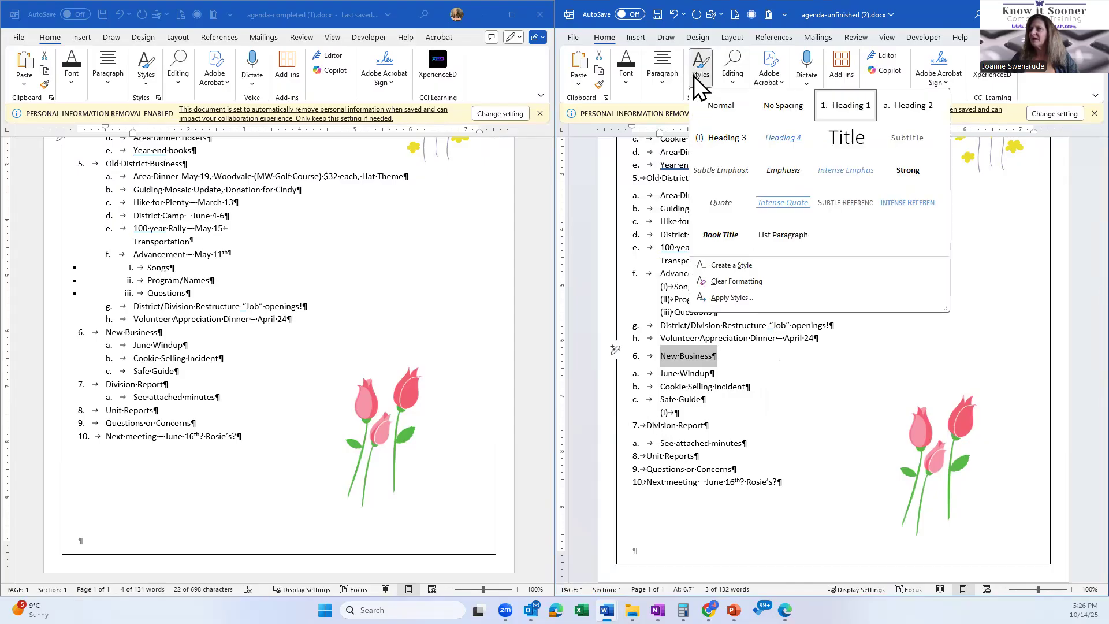
right_click(851, 109)
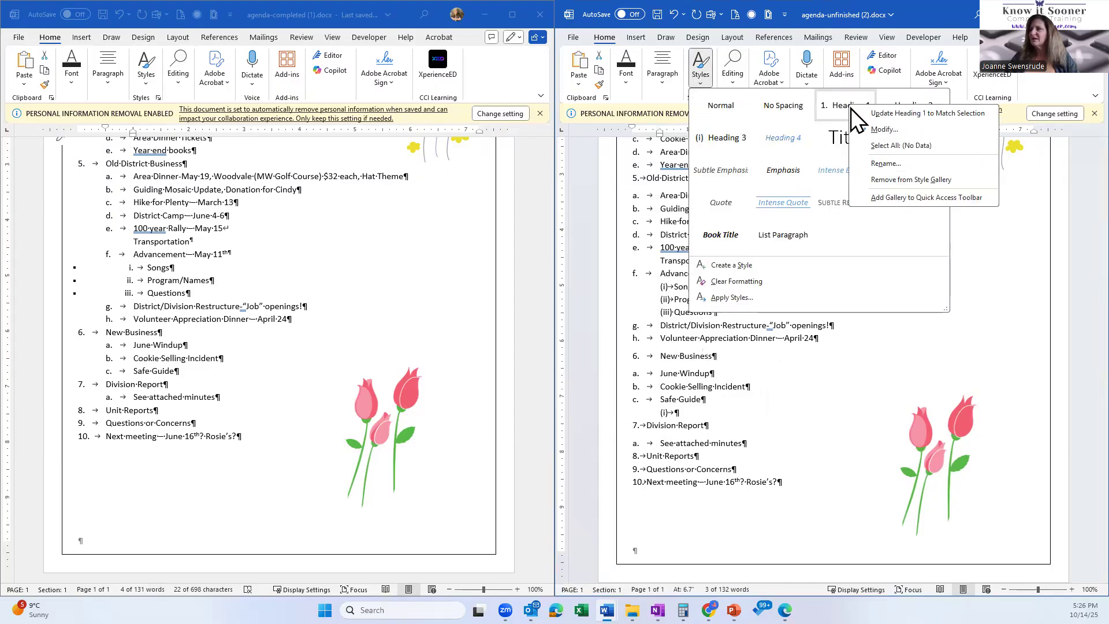
click(889, 114)
click(931, 407)
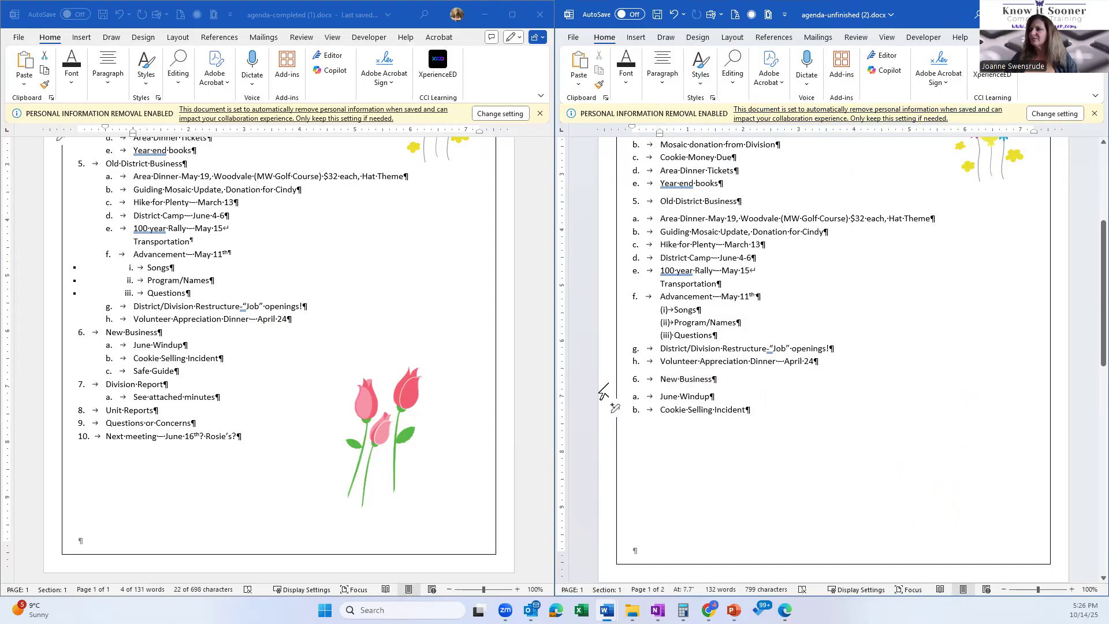
Add a bottom border to the New Business line and update the Heading 1 style to match it
click(615, 382)
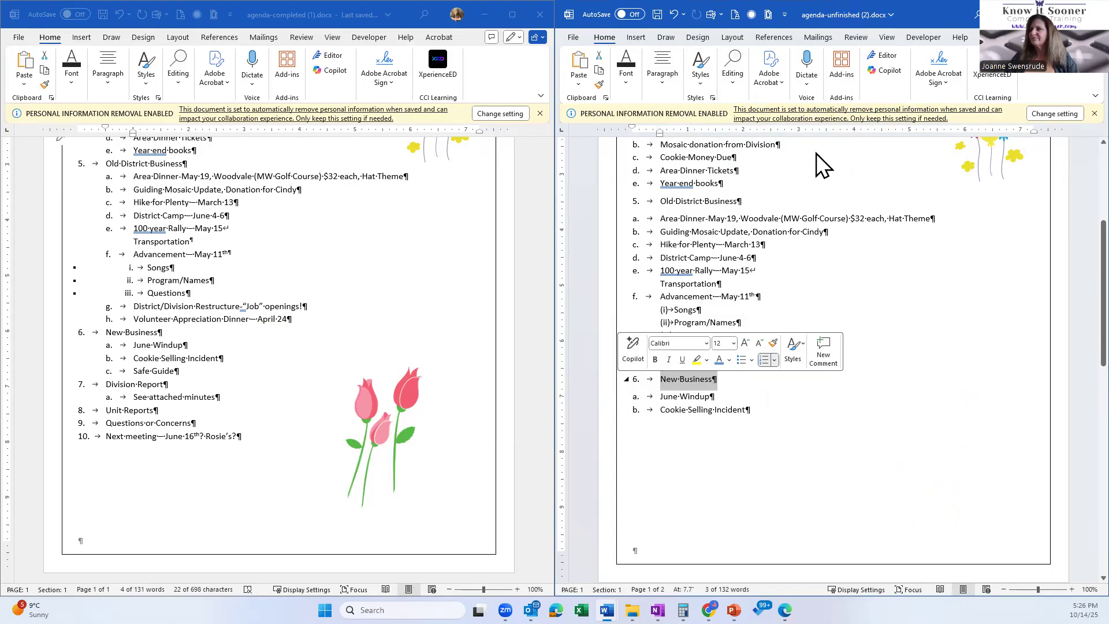
click(670, 72)
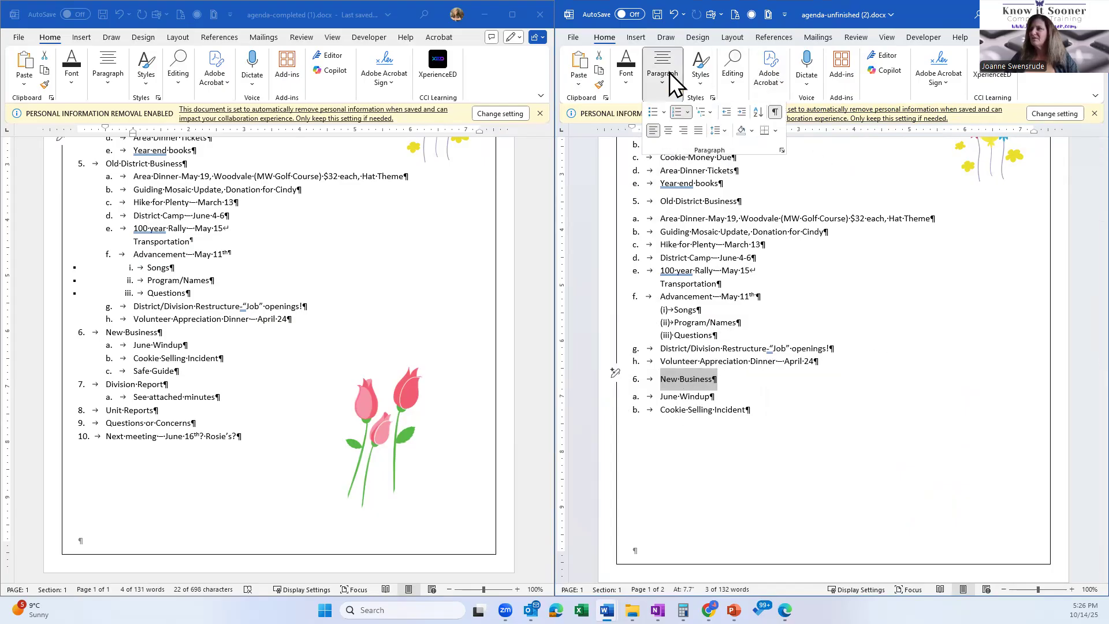
click(761, 134)
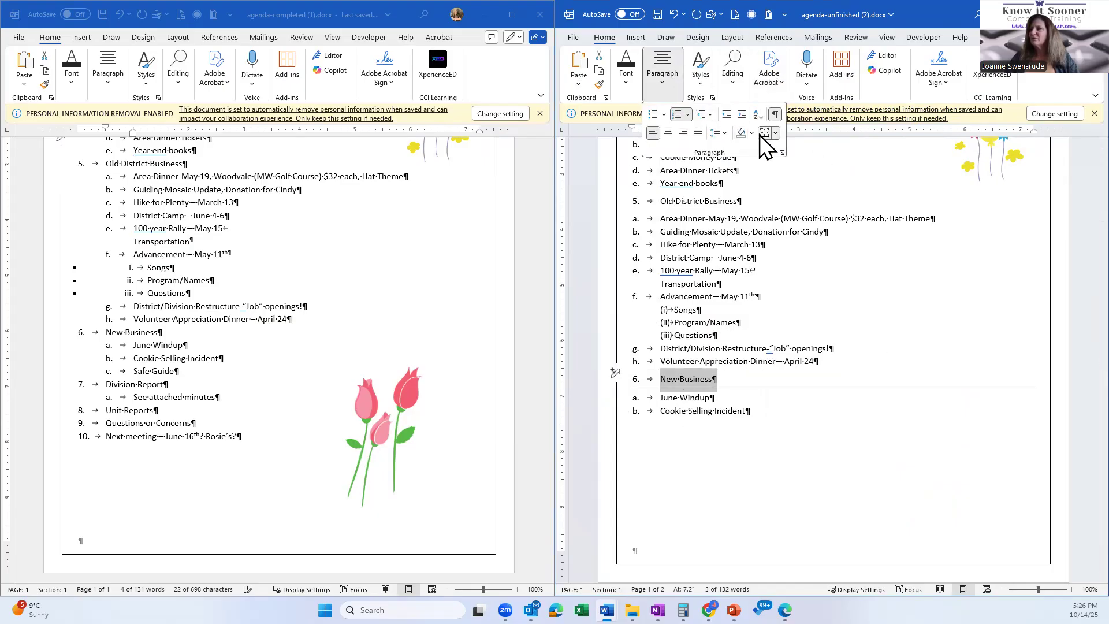
click(697, 74)
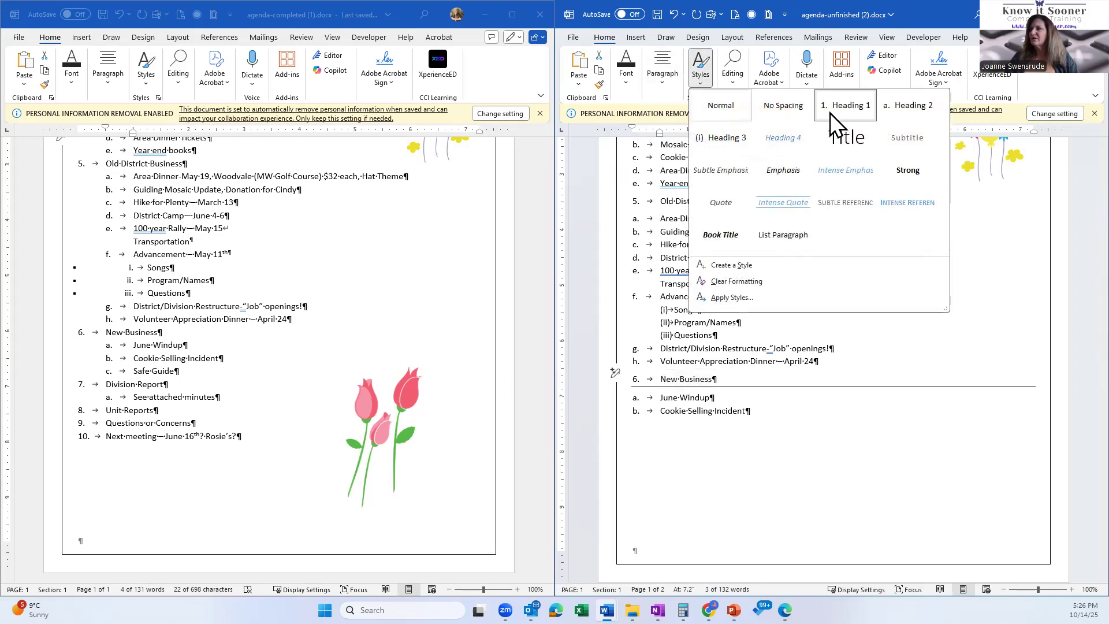
right_click(845, 109)
click(871, 114)
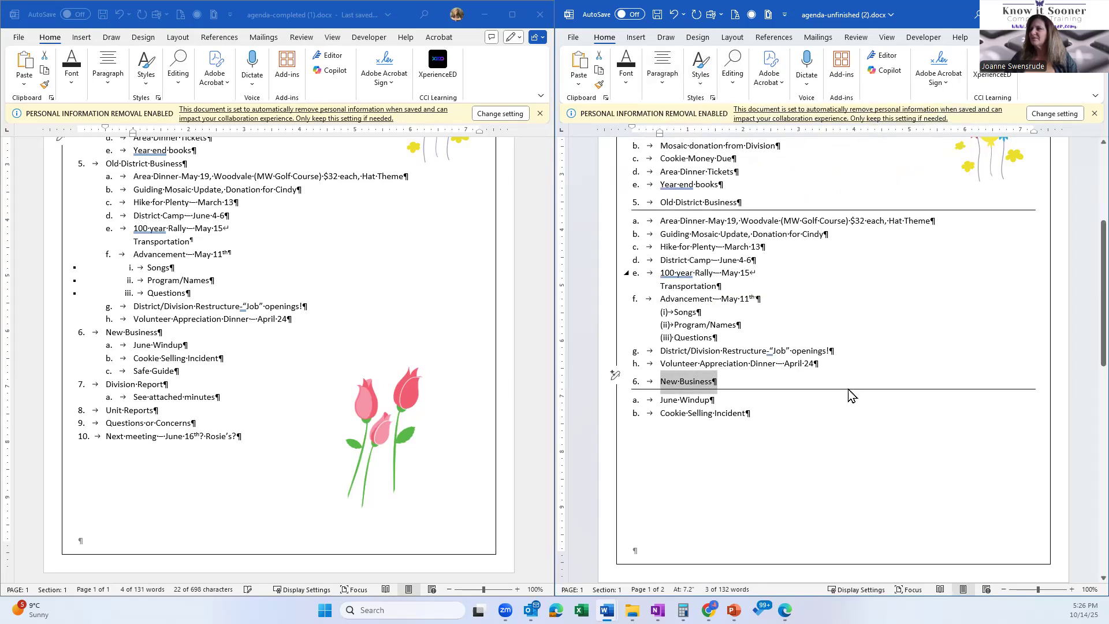
Replace the New Business line's bottom border with a top border
scroll(772, 433, down, 2)
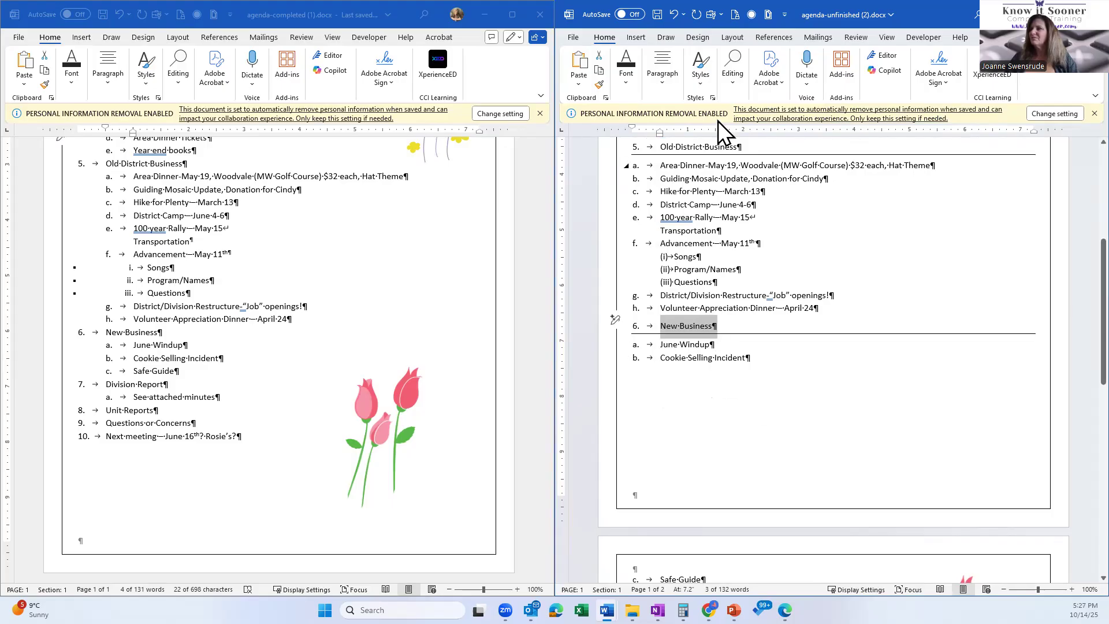
click(666, 81)
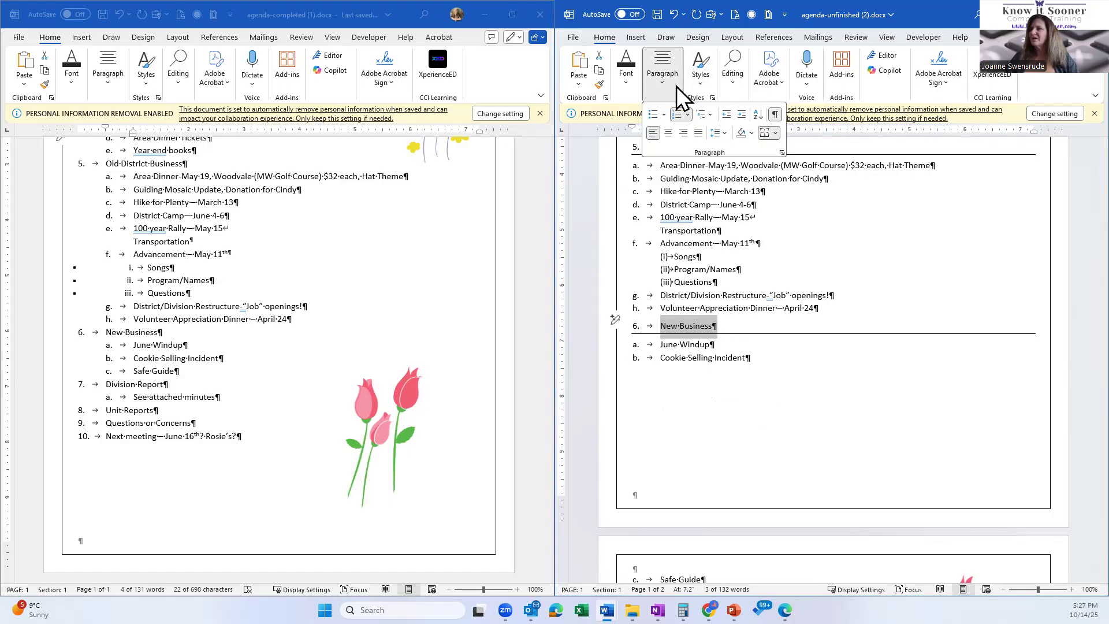
click(771, 134)
click(774, 134)
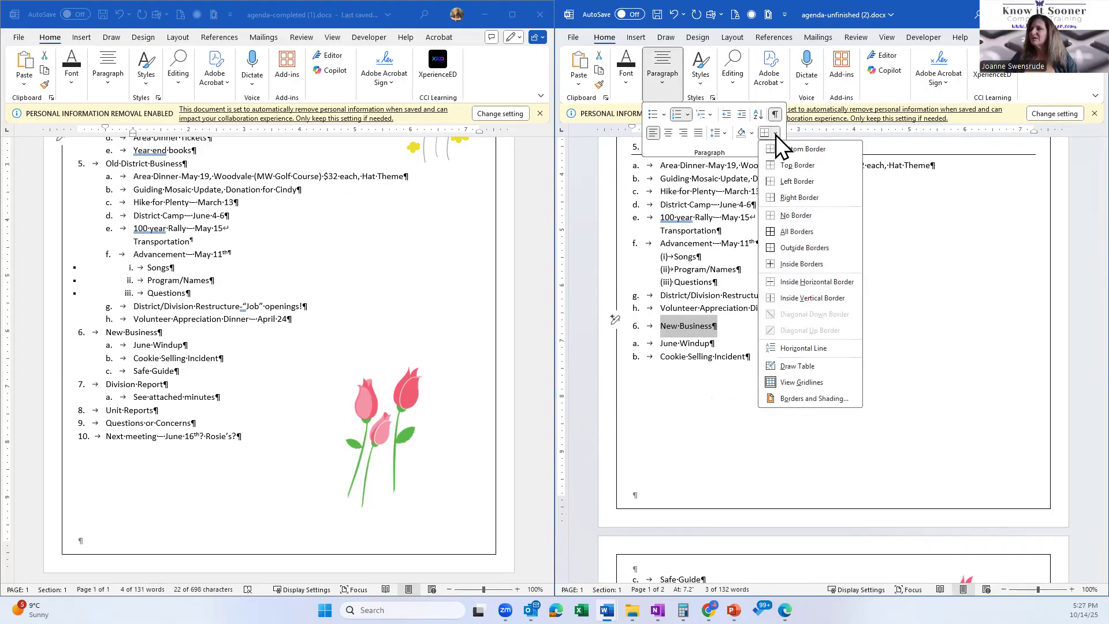
click(791, 165)
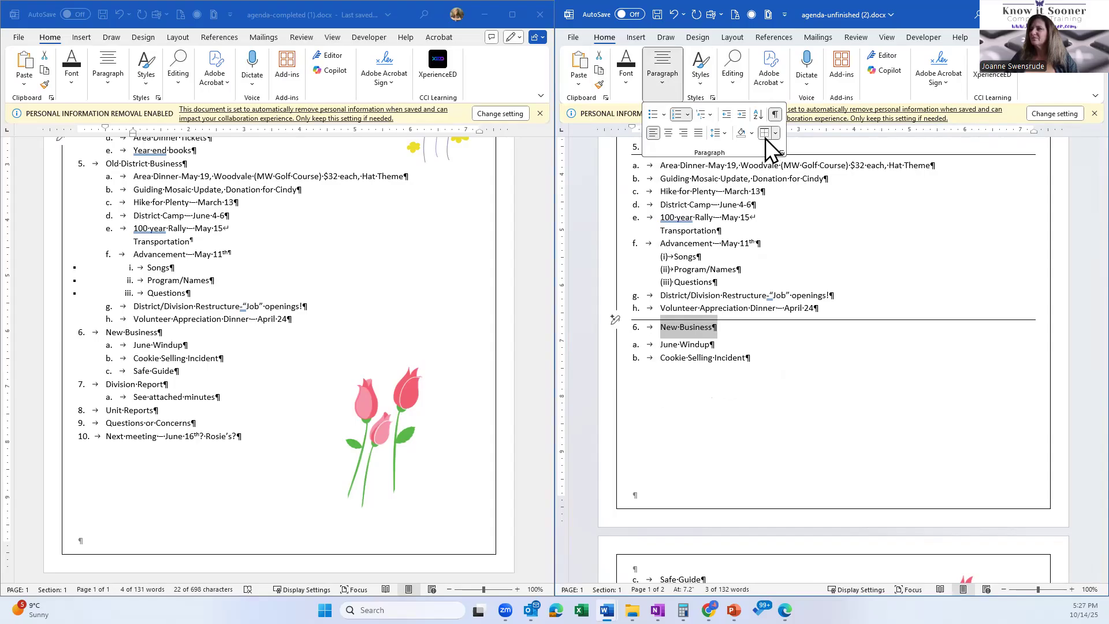
Update the Heading 1 style to match the New Business line with its top border
click(698, 74)
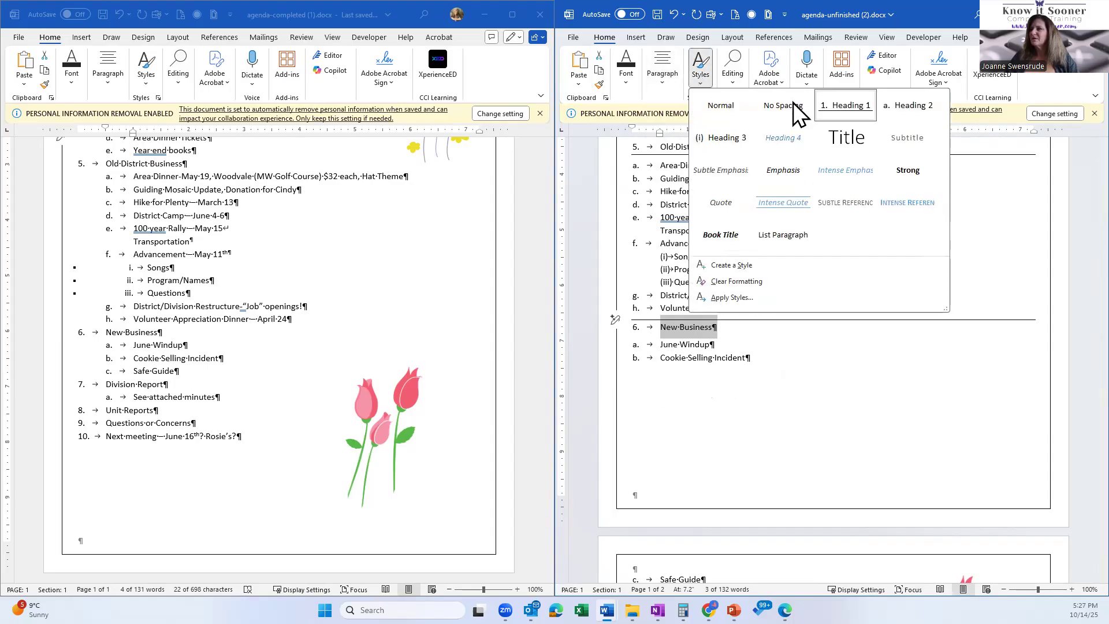
right_click(858, 109)
click(890, 115)
click(749, 445)
scroll(778, 468, up, 1)
scroll(778, 468, up, 3)
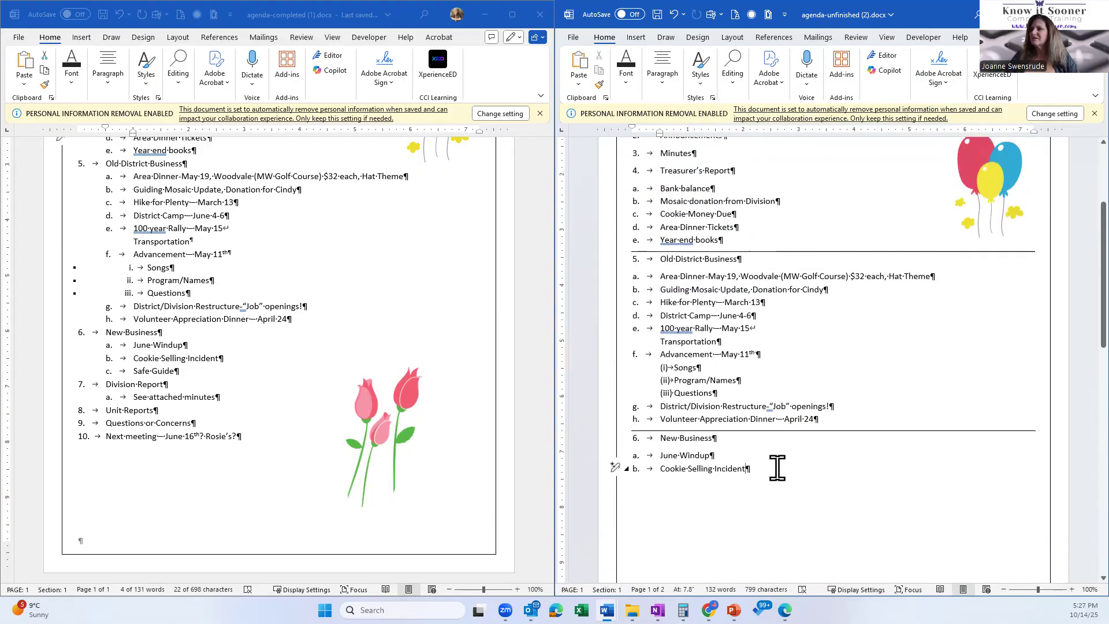
Set the New Business line's paragraph spacing before to 12 pt
click(606, 445)
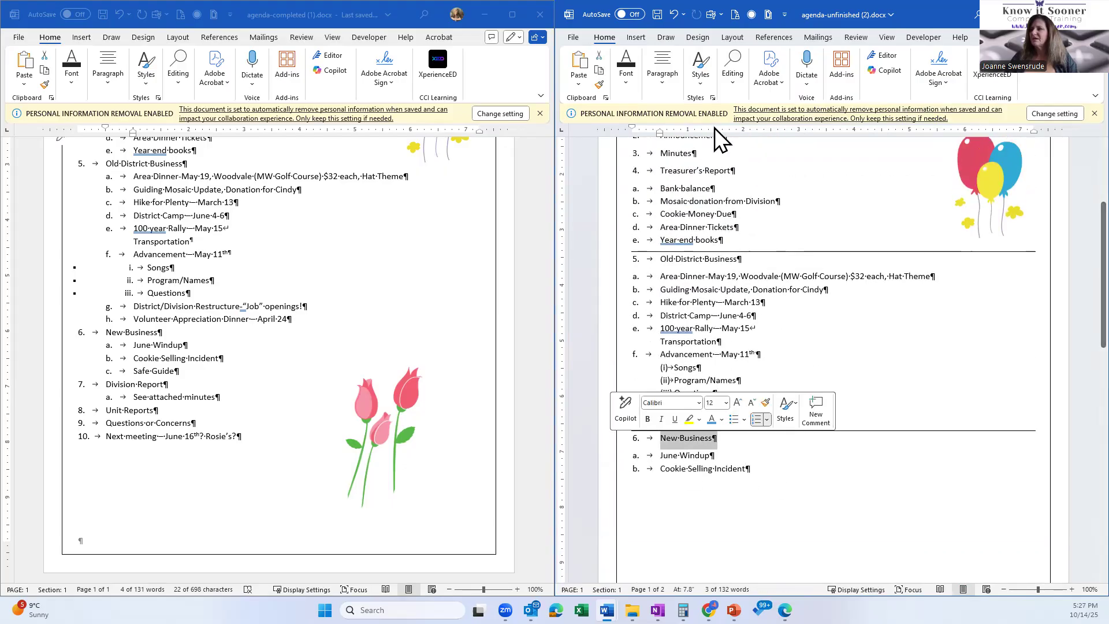
click(667, 81)
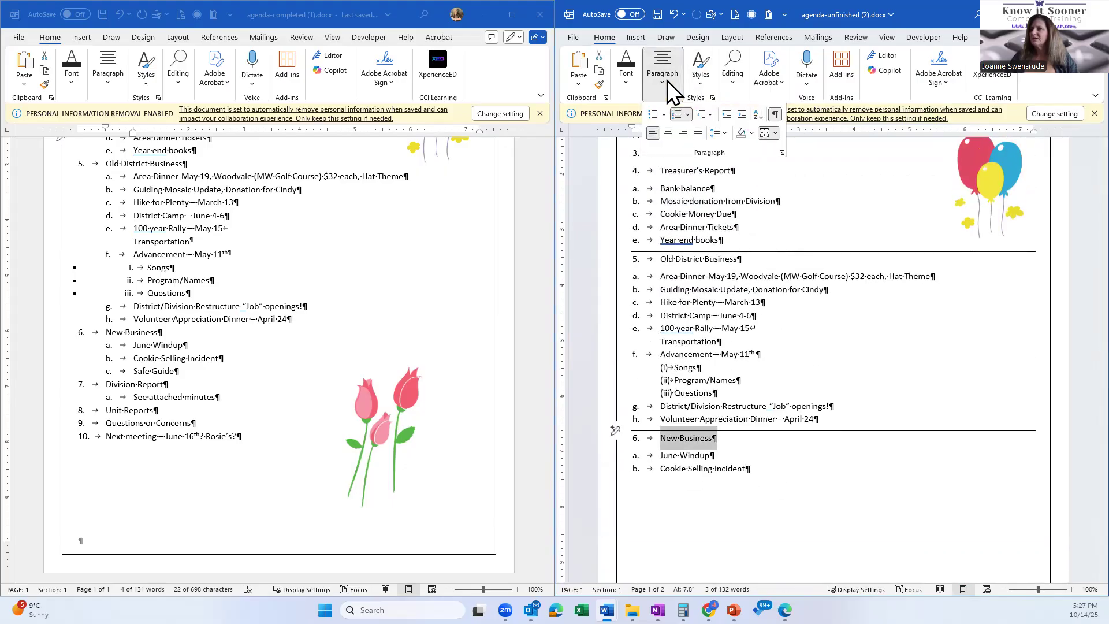
click(782, 152)
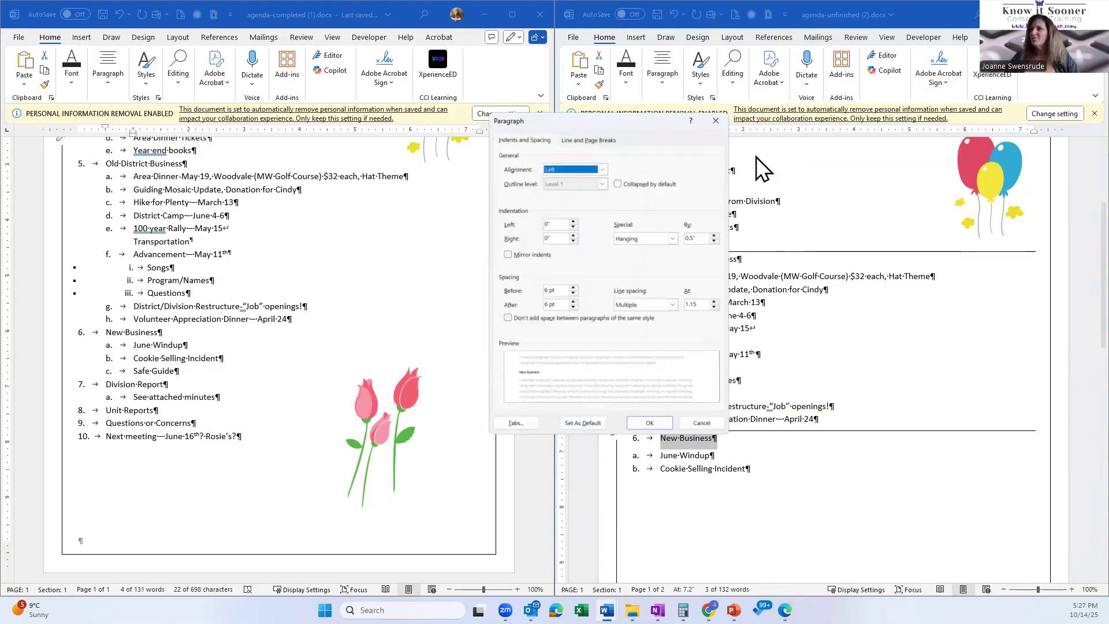
click(570, 286)
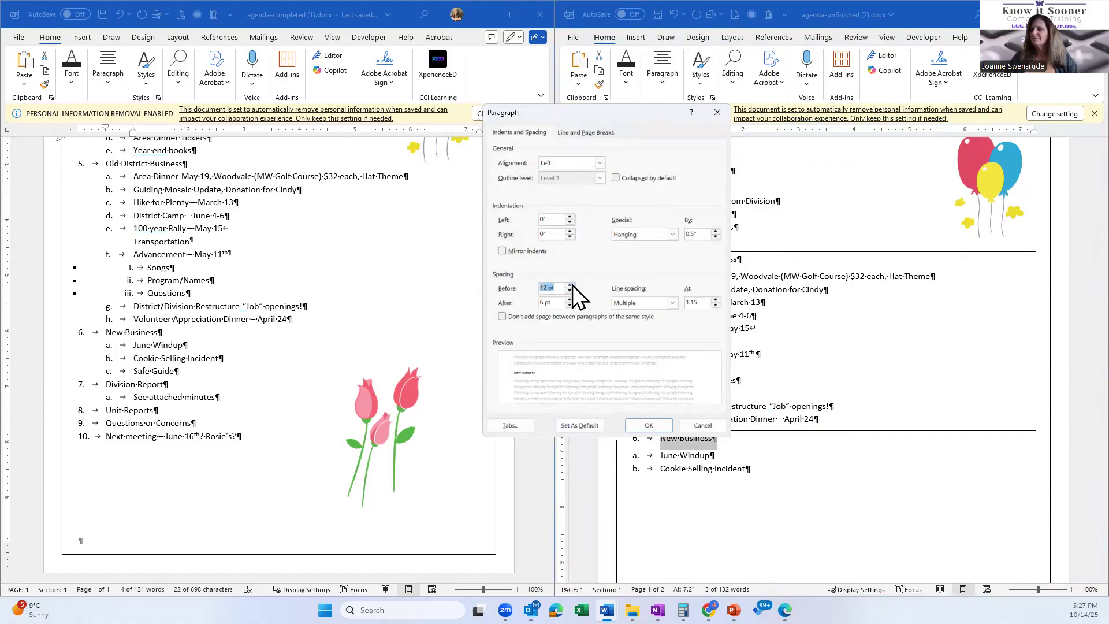
click(648, 425)
Update the Heading 1 style to match the New Business line's increased spacing before
click(700, 74)
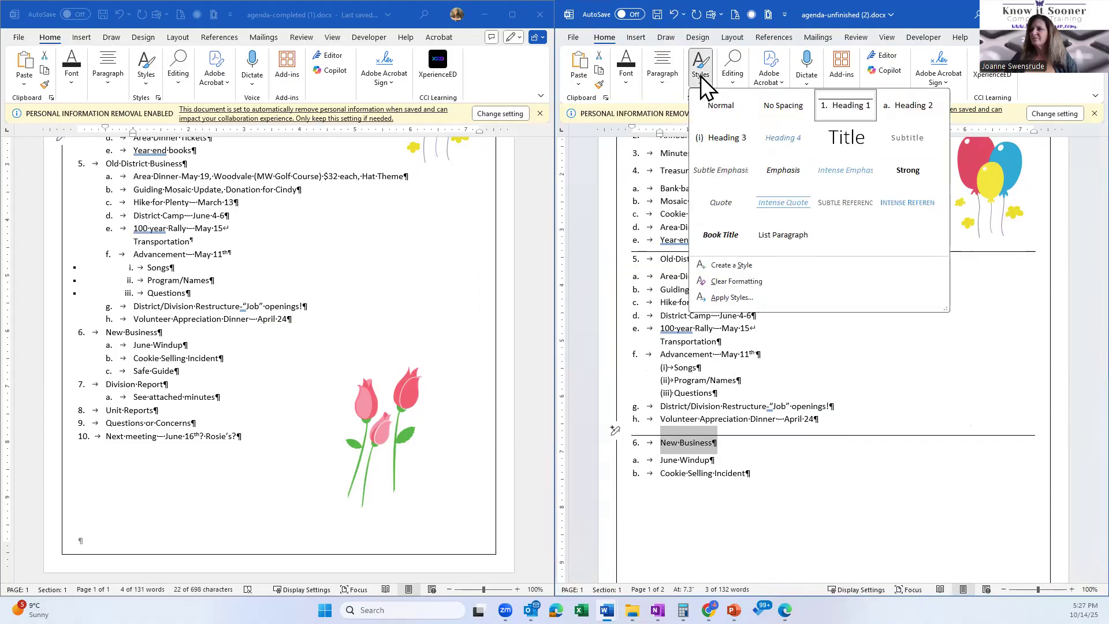
right_click(854, 98)
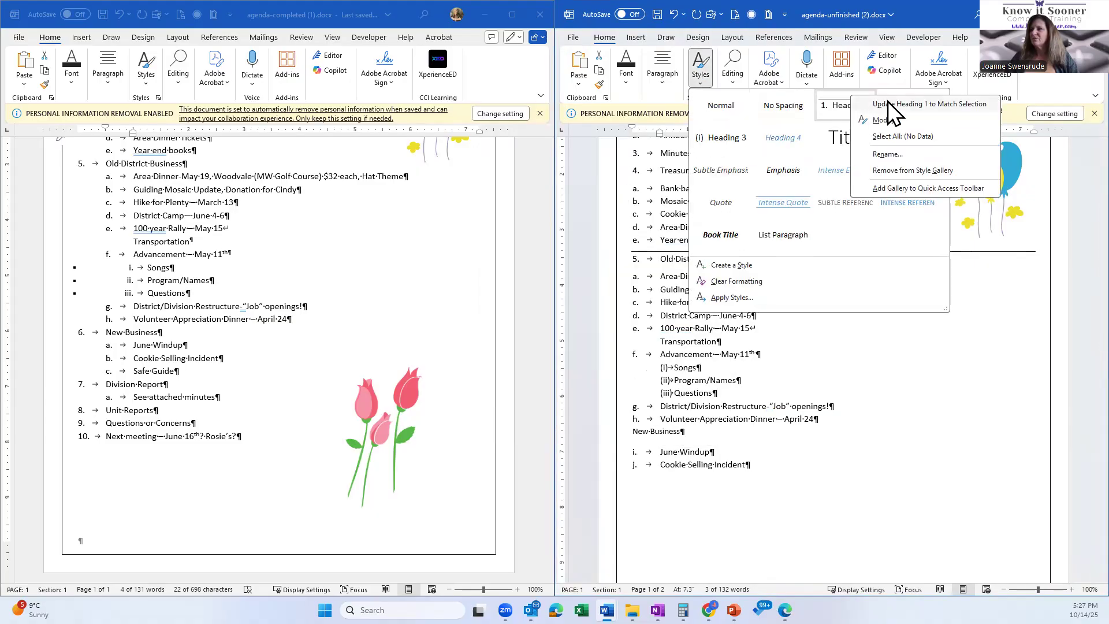
click(890, 104)
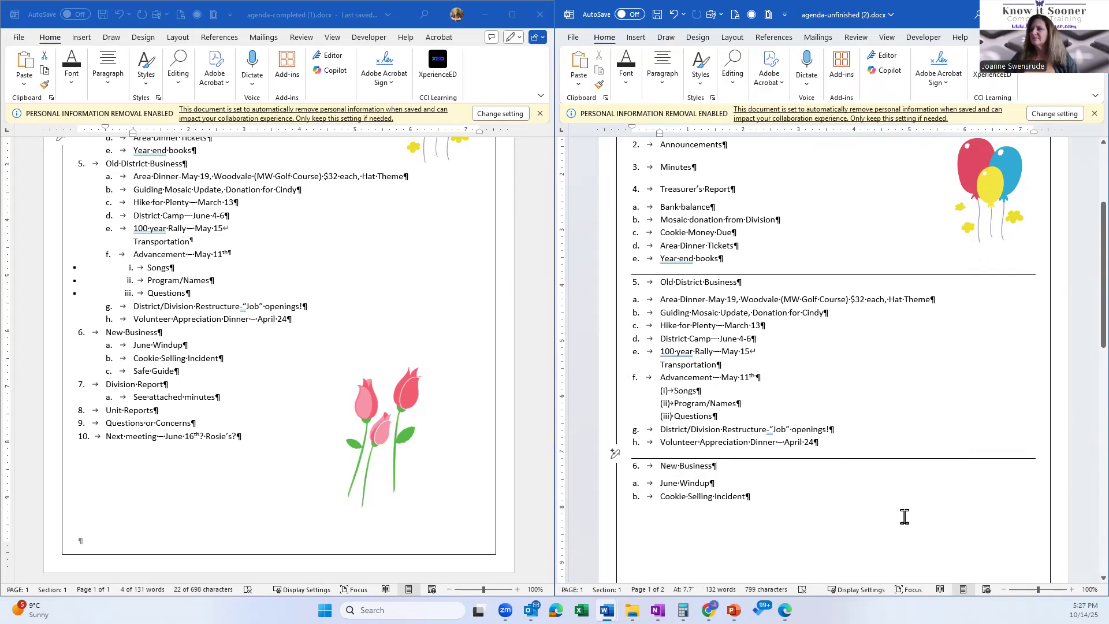
scroll(791, 414, up, 3)
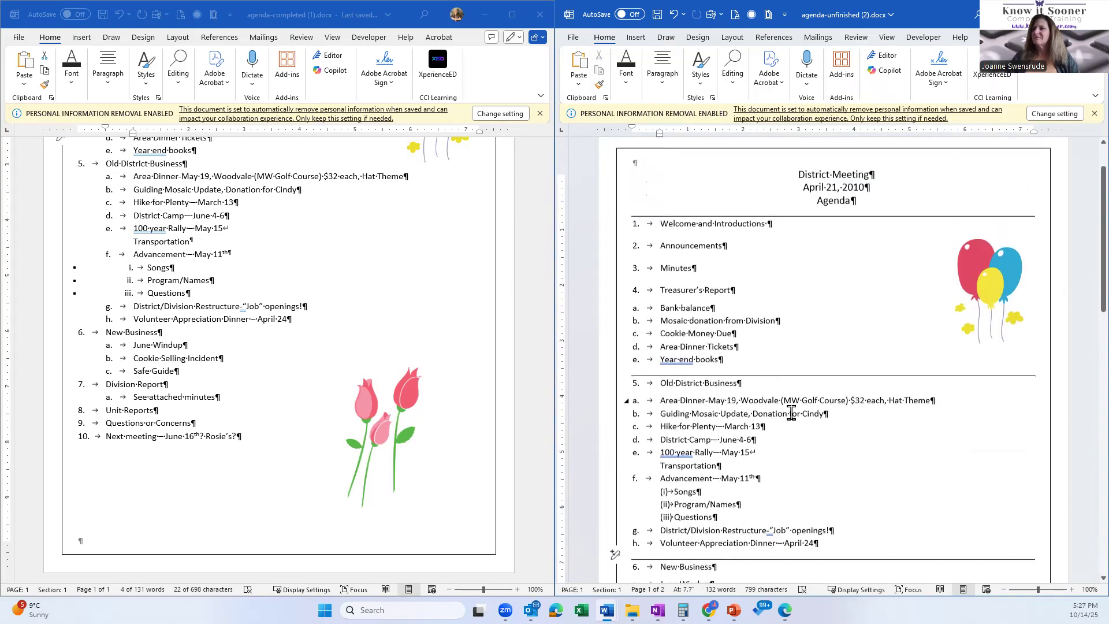
scroll(791, 414, up, 1)
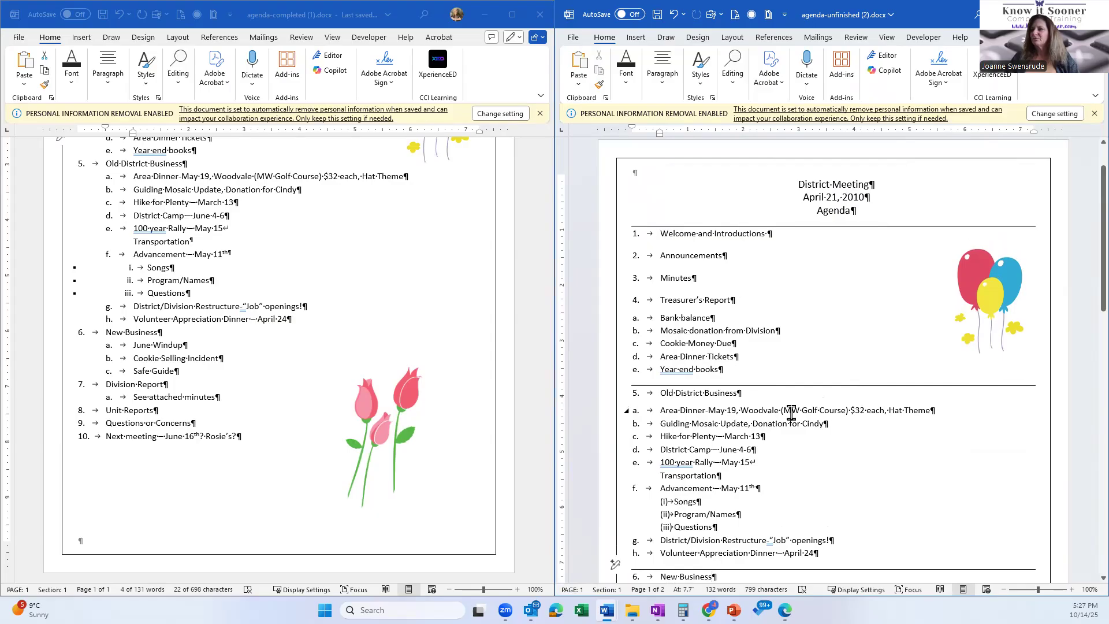
Remove the top border from the Old District Business line
click(613, 262)
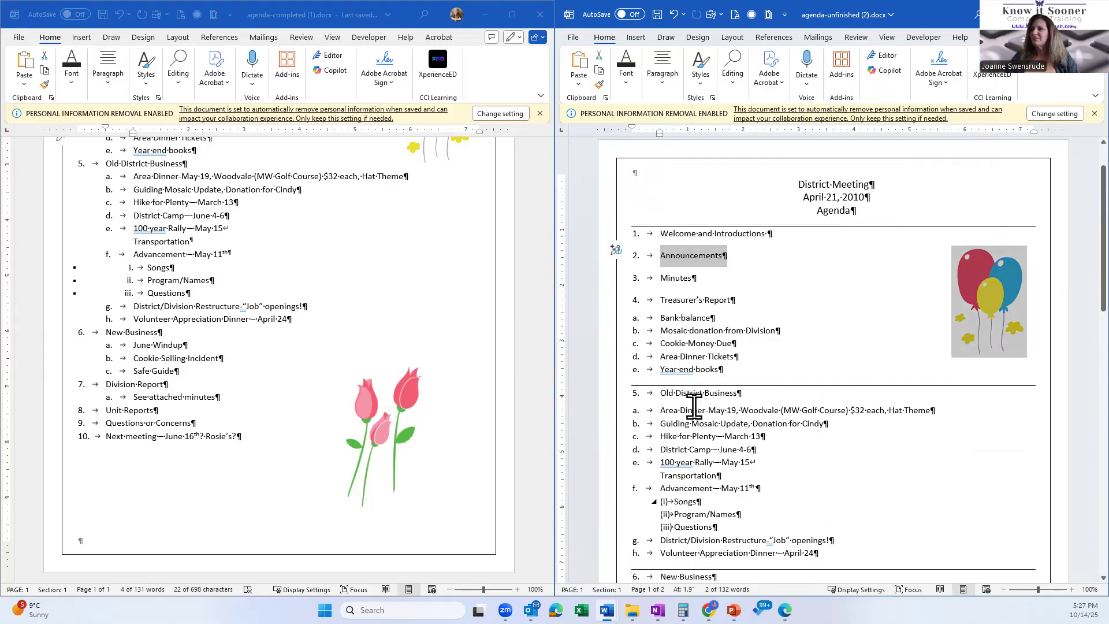
click(600, 394)
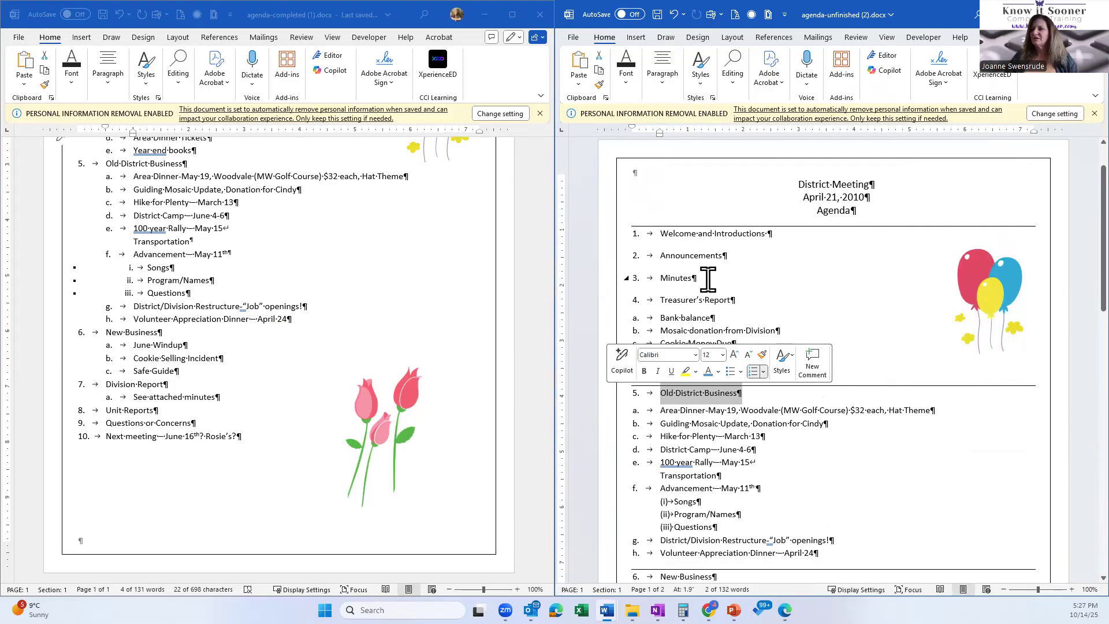
click(725, 259)
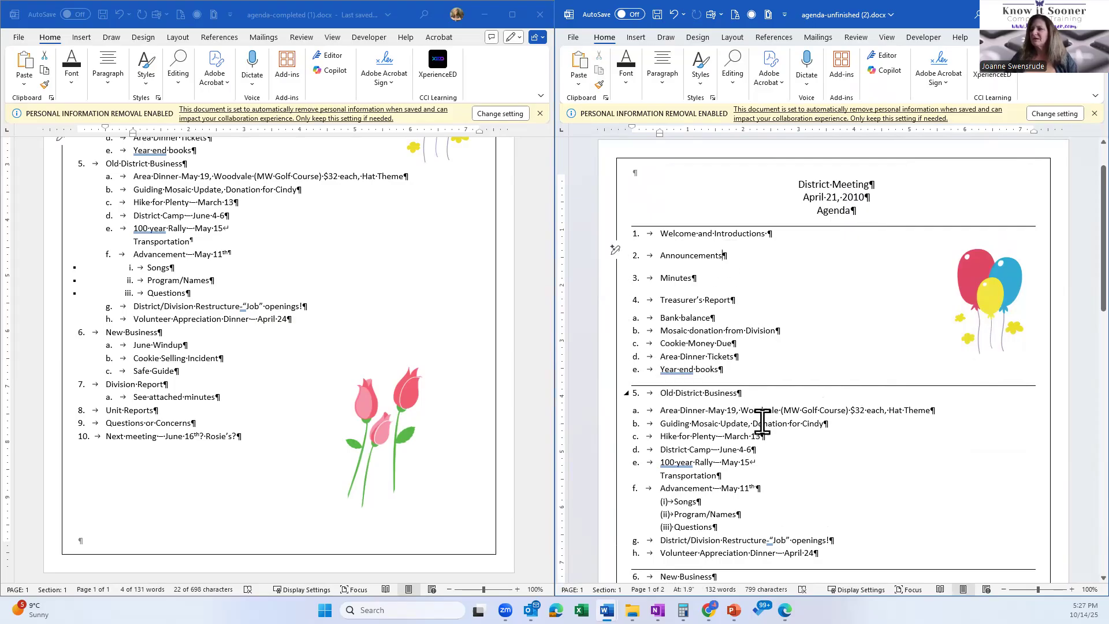
click(613, 399)
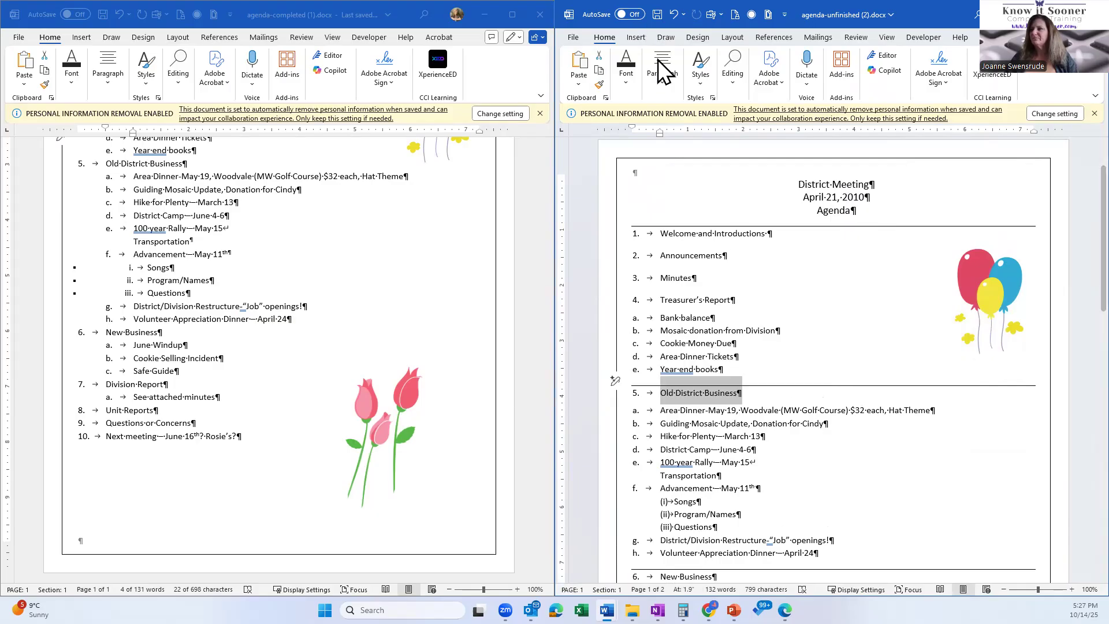
click(675, 82)
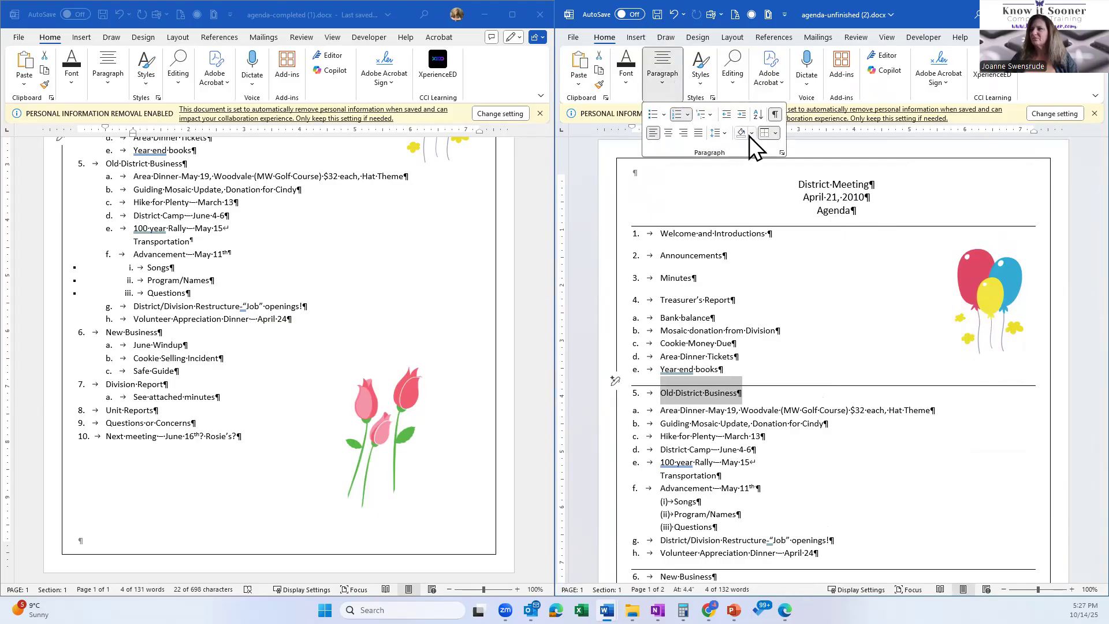
click(777, 133)
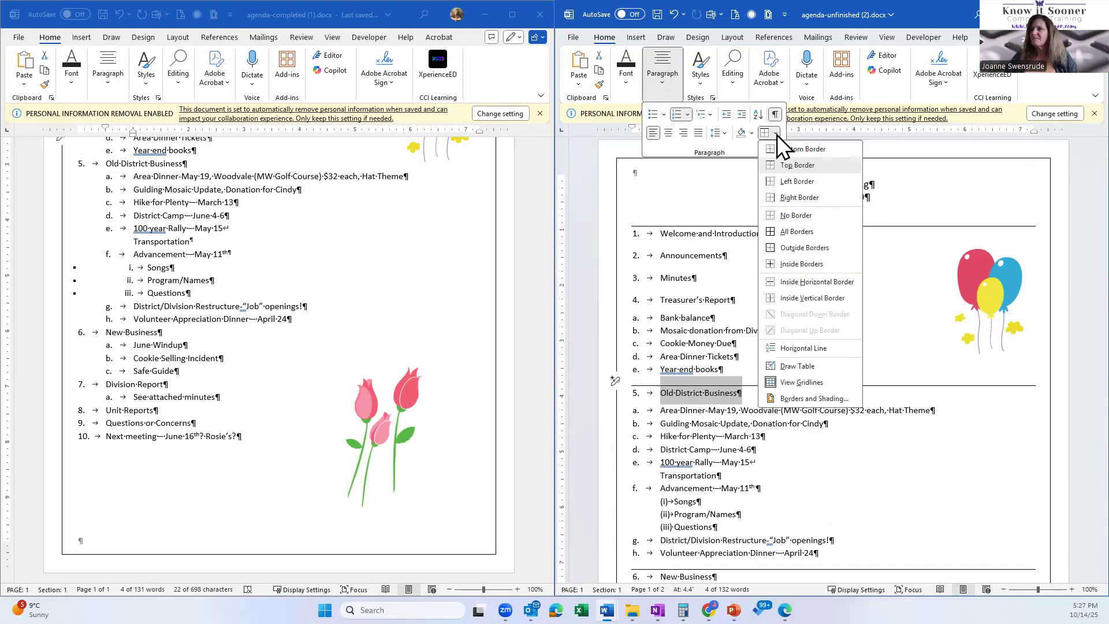
click(789, 166)
Update the Heading 1 style to match the borderless Old District Business line
click(696, 79)
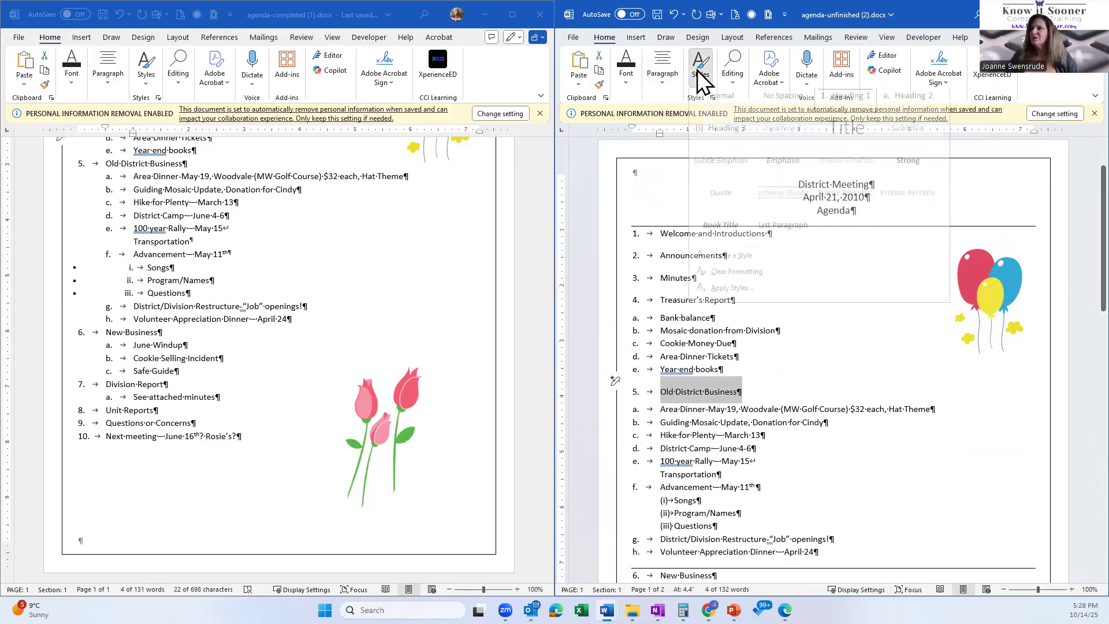
right_click(836, 112)
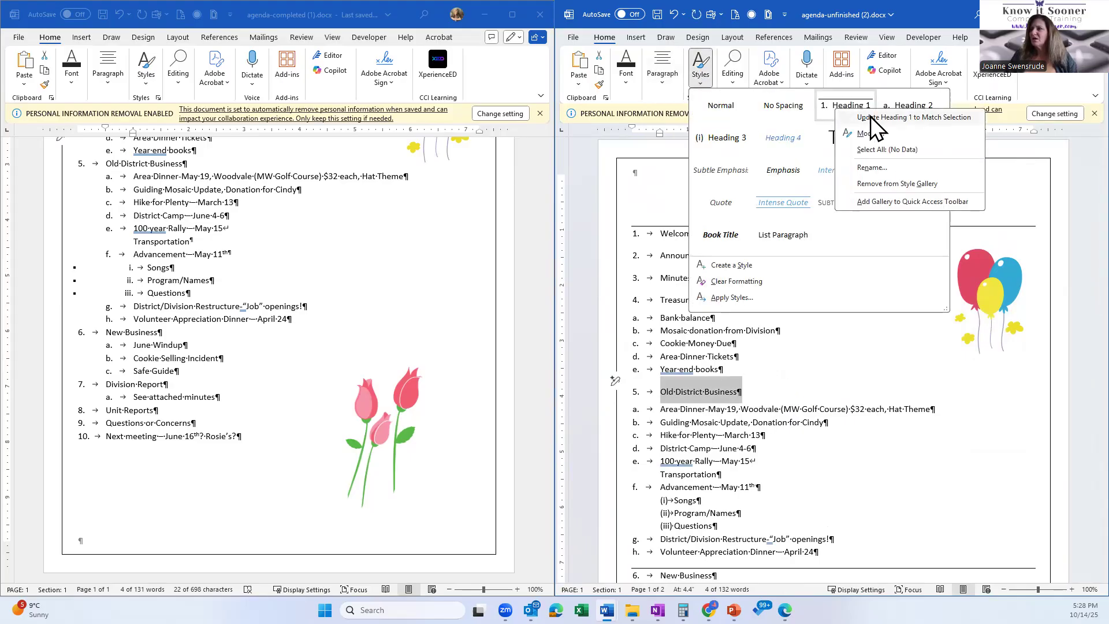
click(871, 116)
scroll(778, 424, down, 3)
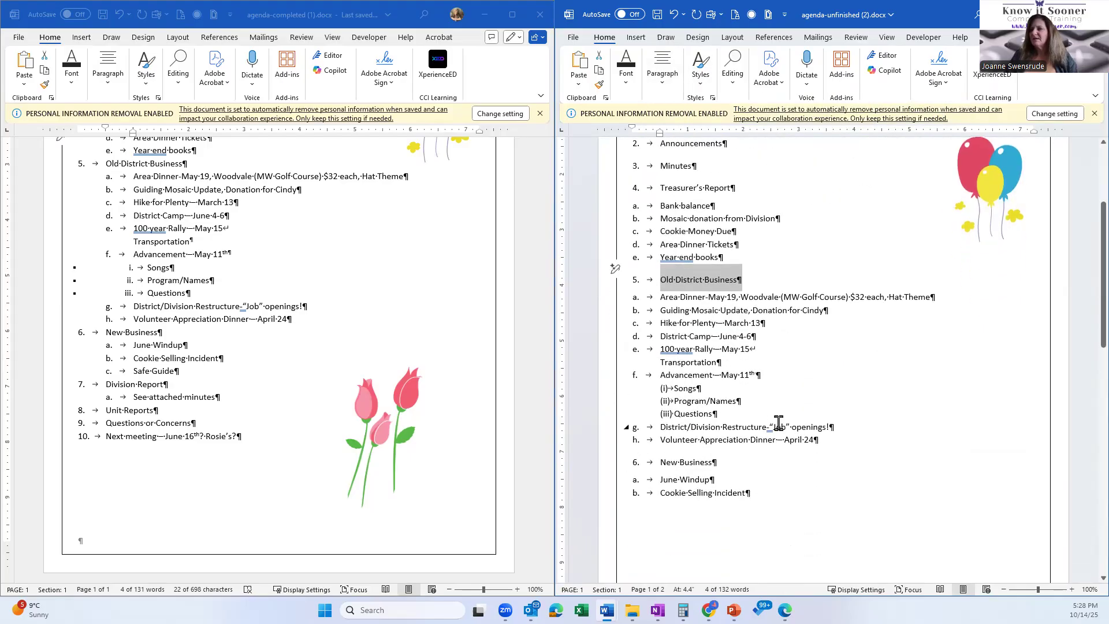
click(778, 423)
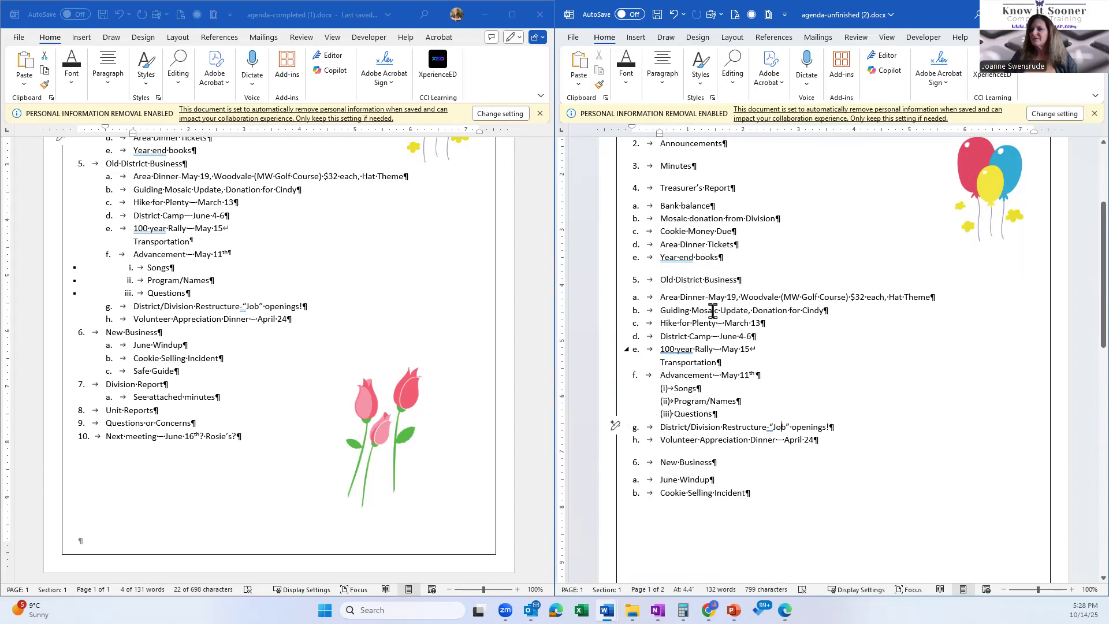
click(596, 287)
click(858, 390)
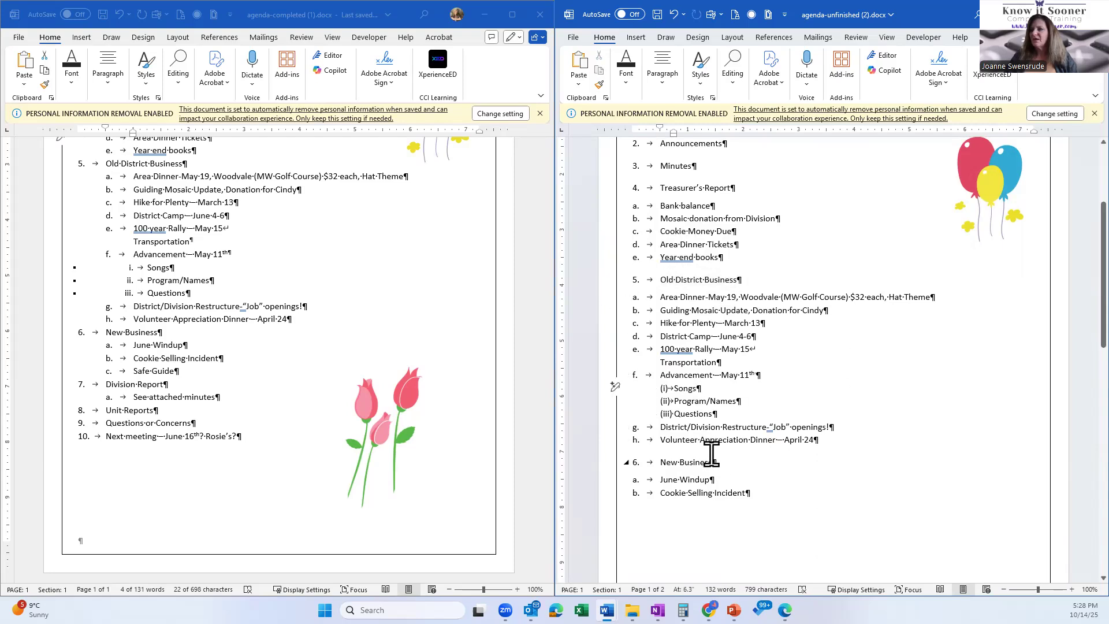
click(595, 469)
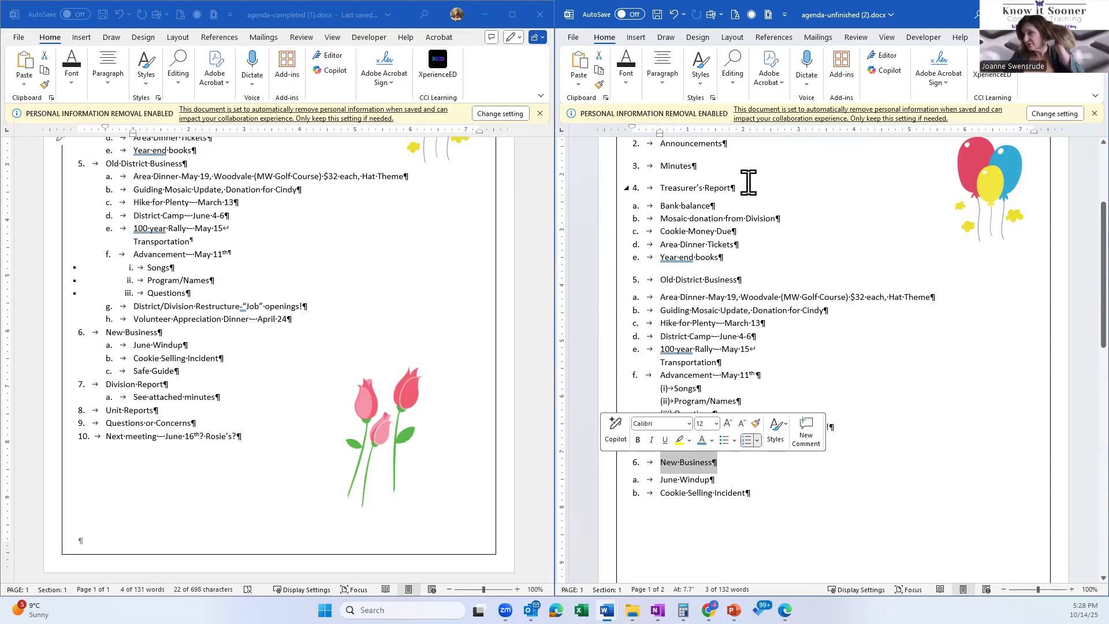
click(735, 169)
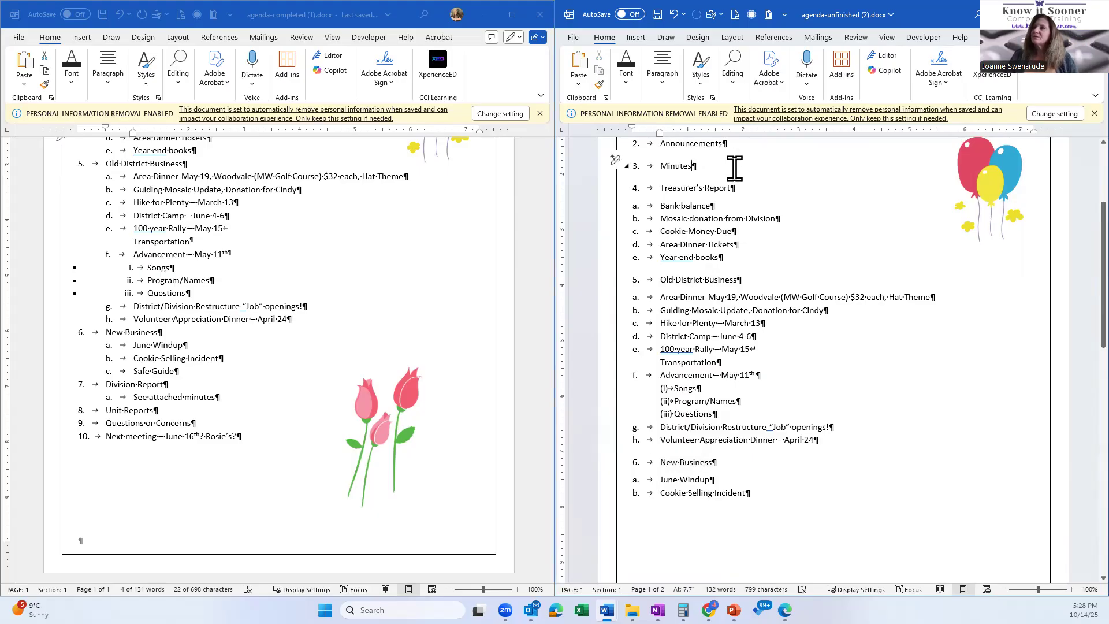
scroll(734, 291, up, 5)
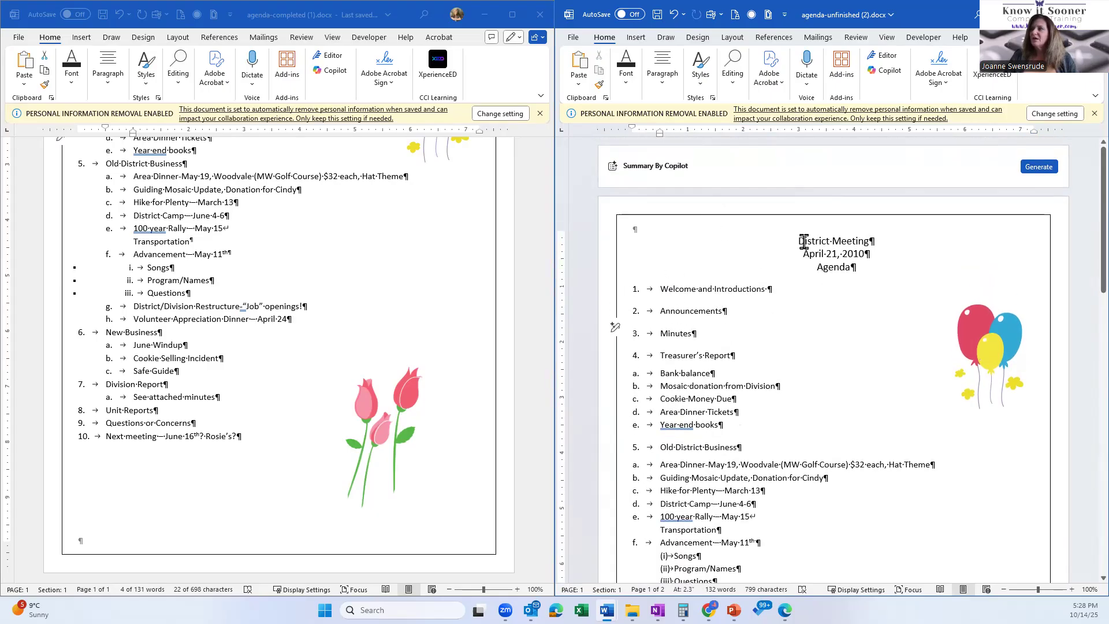
double_click(805, 241)
double_click(852, 241)
click(815, 253)
double_click(722, 289)
double_click(672, 294)
click(680, 334)
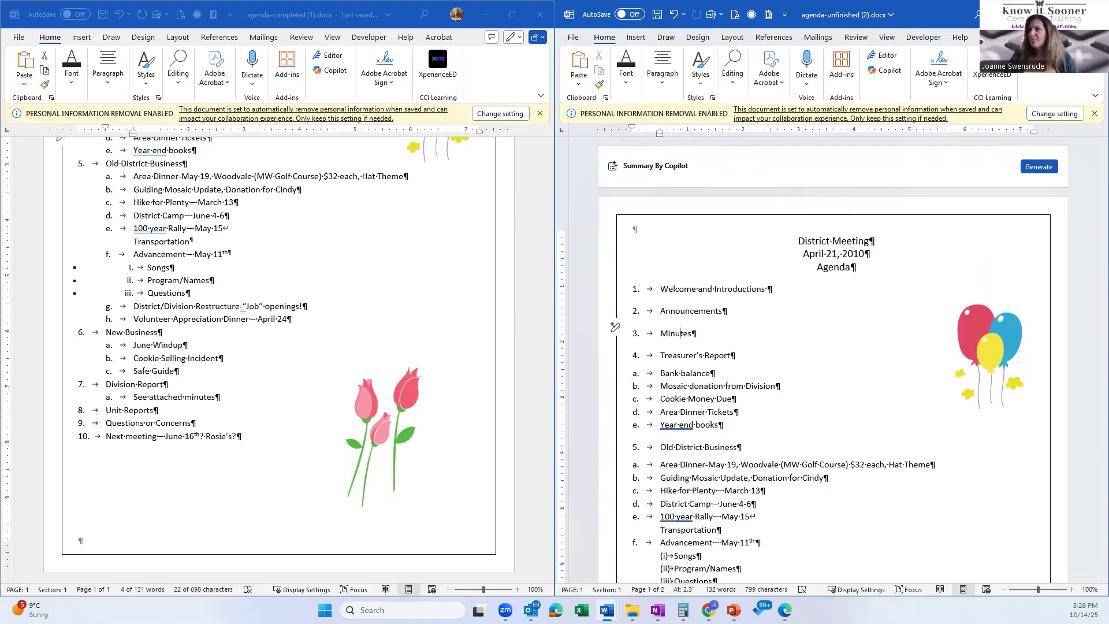
click(601, 400)
drag(601, 418, 602, 429)
click(723, 491)
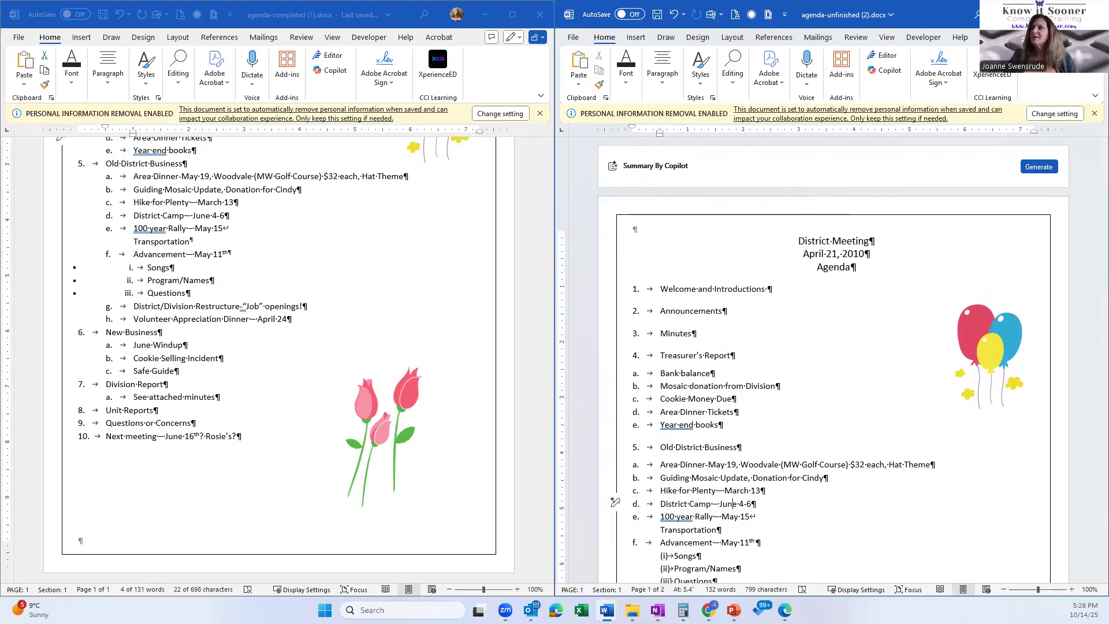
Maximize the unfinished agenda's window and view the end of its pages side by side
click(1067, 15)
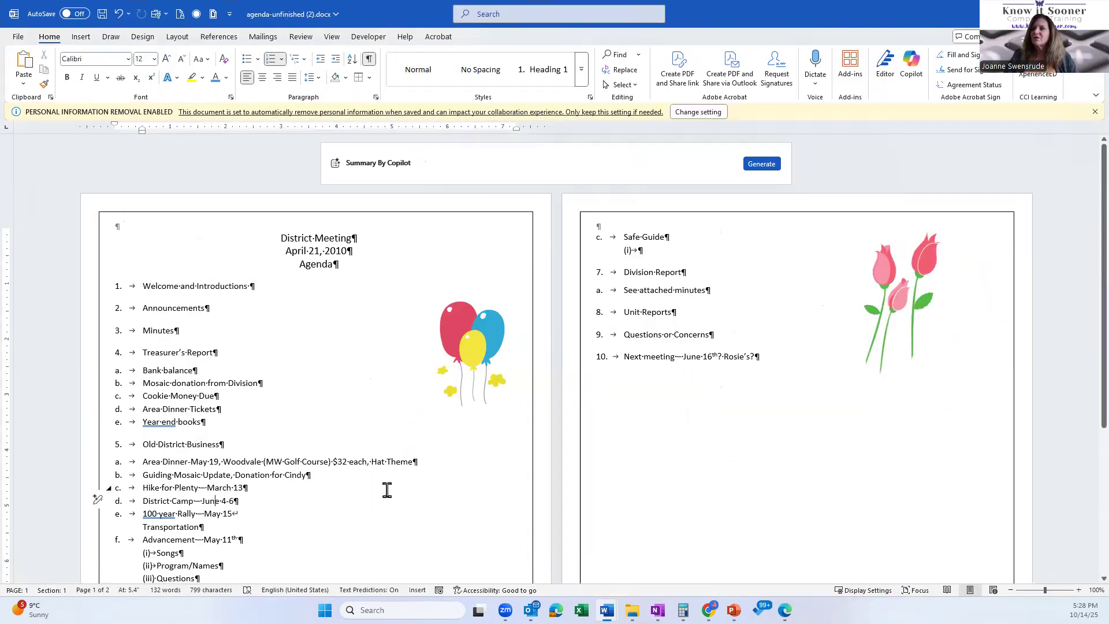
scroll(387, 490, down, 4)
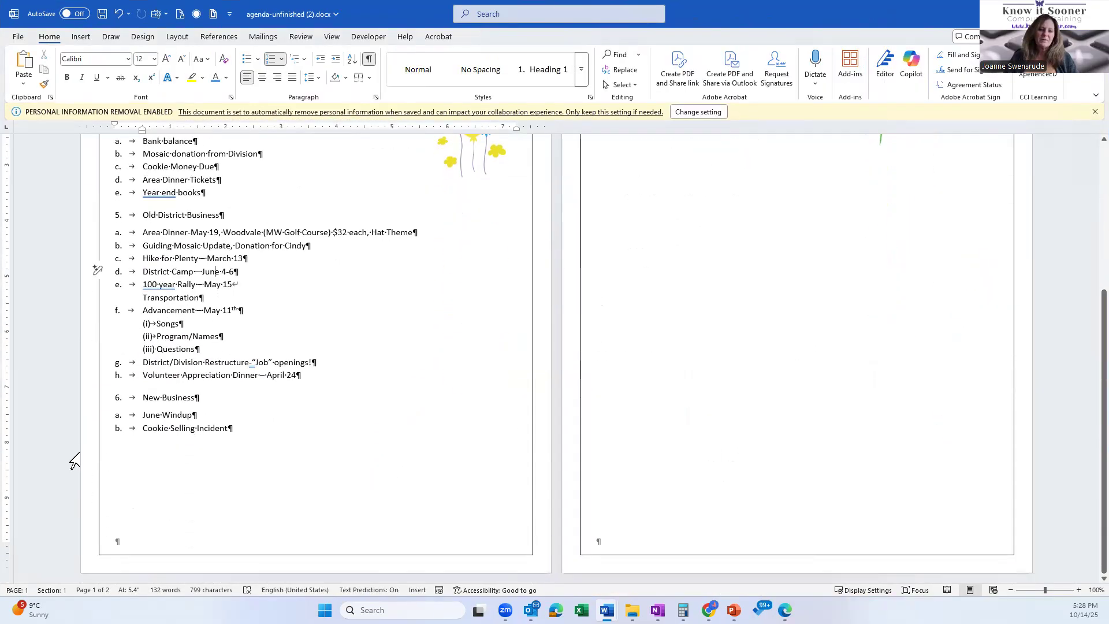